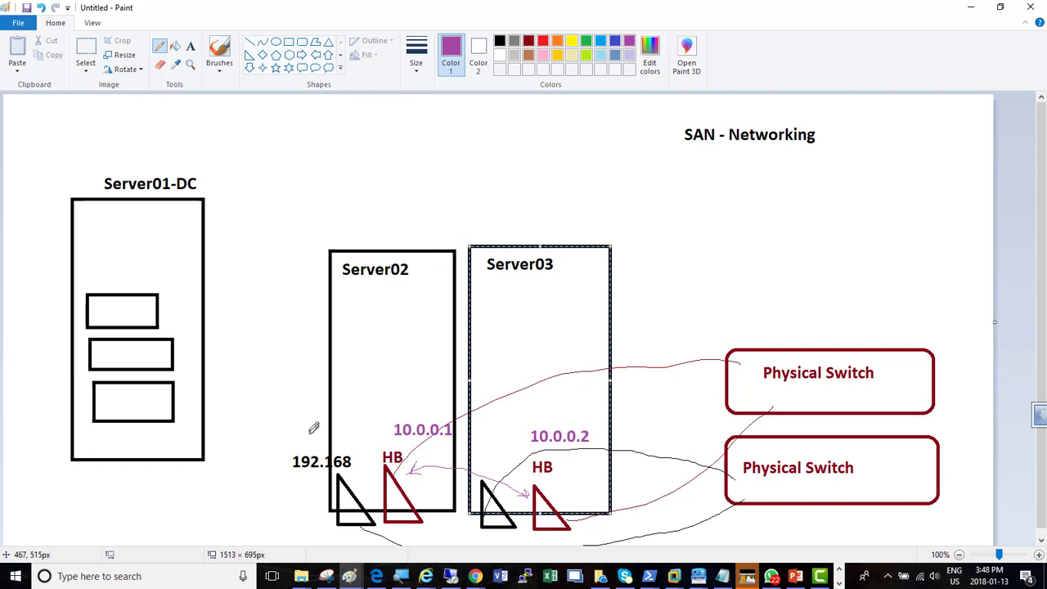
Handwrite LAN in purple above the black adapters of Server02 and Server03, and draw a check mark beside the SAN - Networking title
mouse_move(309, 429)
left_mouse_down()
mouse_move(319, 442)
mouse_move(354, 443)
mouse_move(359, 419)
left_mouse_up()
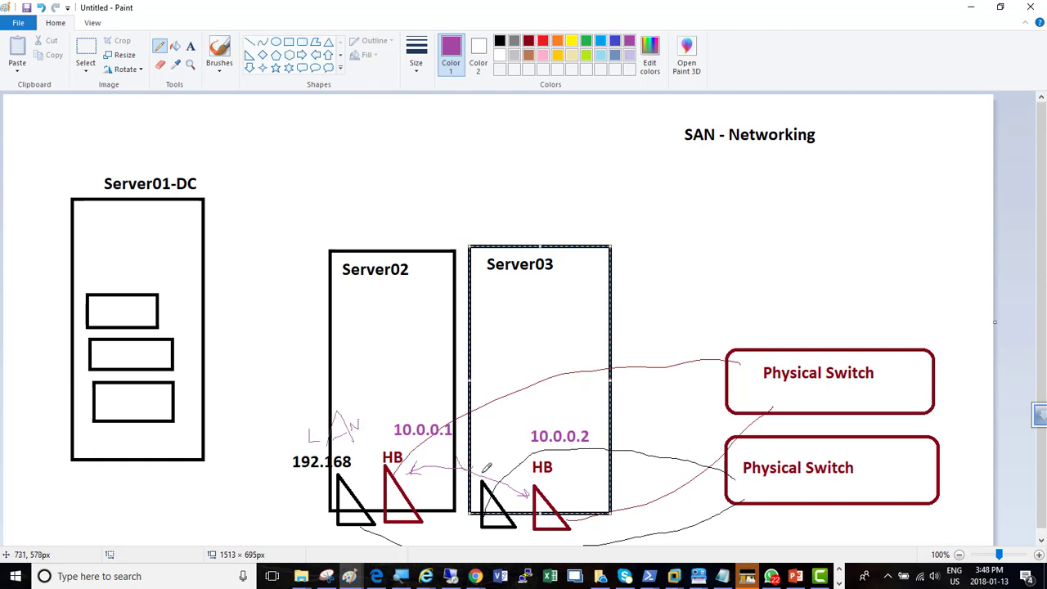
left_click_drag(481, 472, 494, 438)
left_click_drag(826, 141, 888, 94)
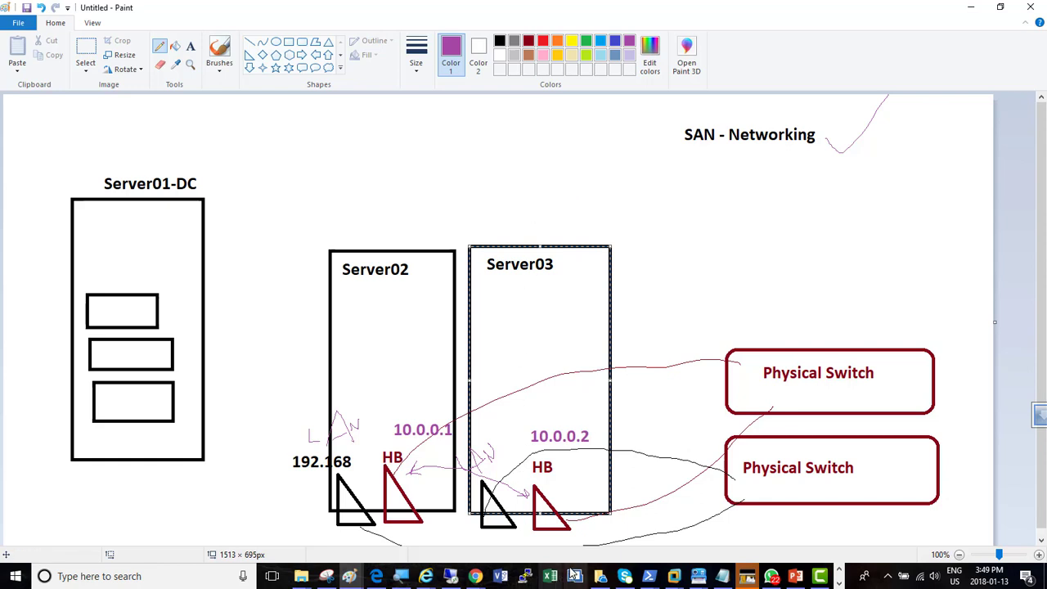
Switch to the Server02-Humber machine in VMware Workstation, show its Local Server properties and magnify the screen
mouse_move(675, 578)
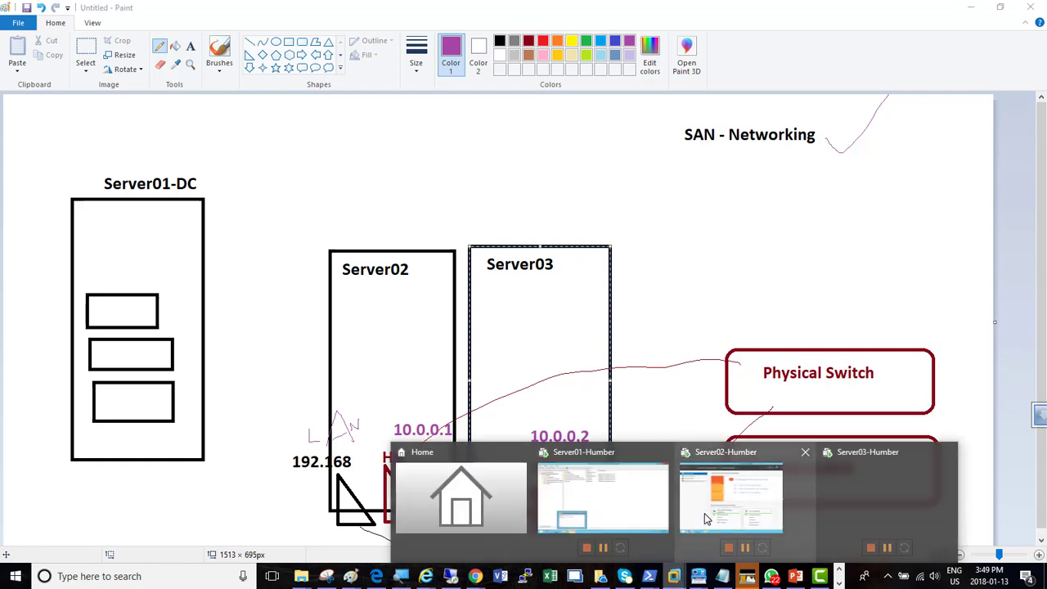
left_click(704, 513)
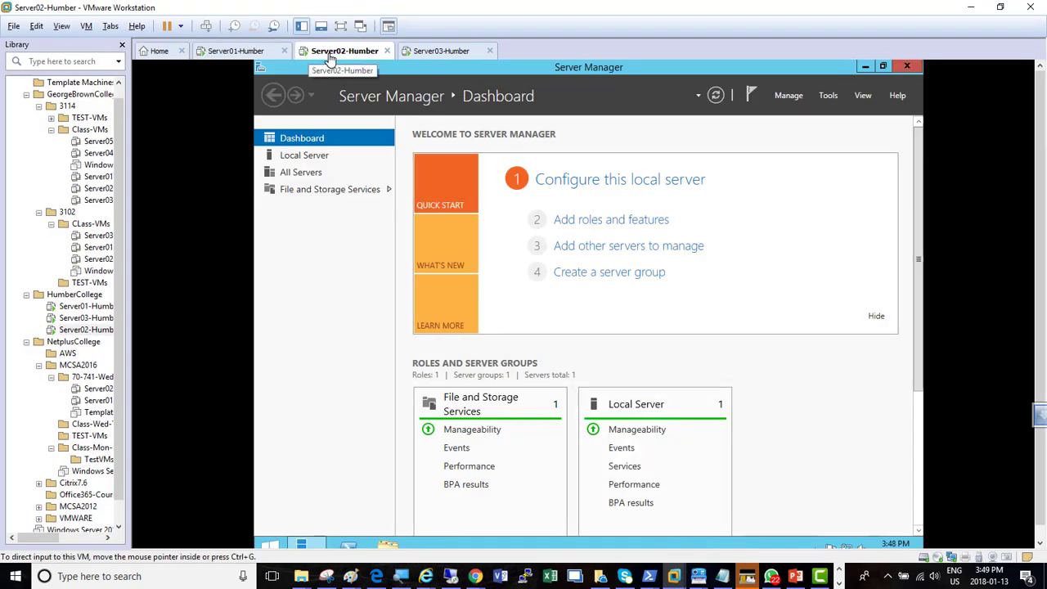
left_click(314, 157)
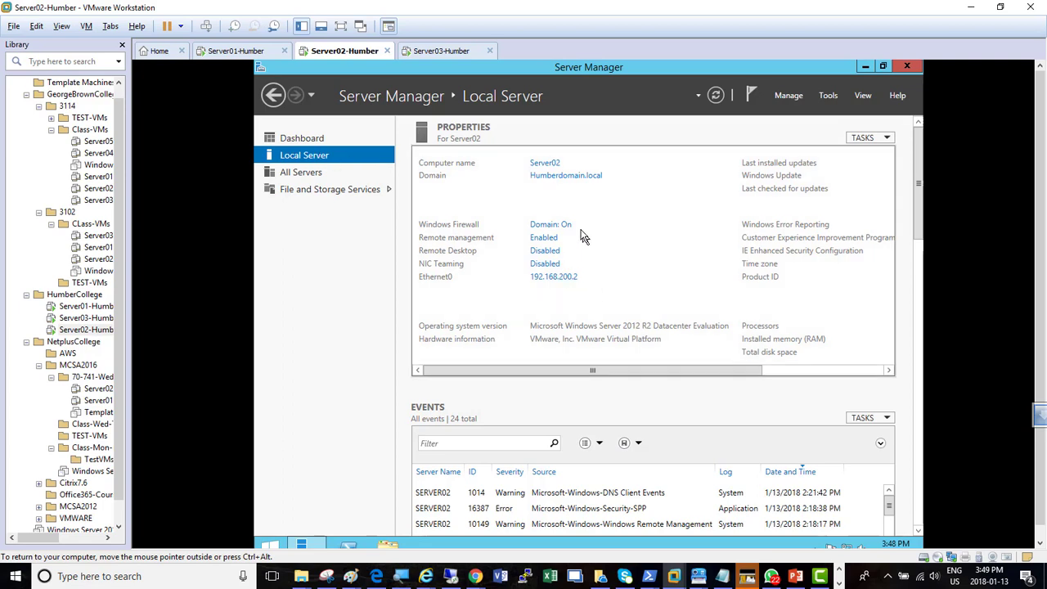
left_click(401, 575)
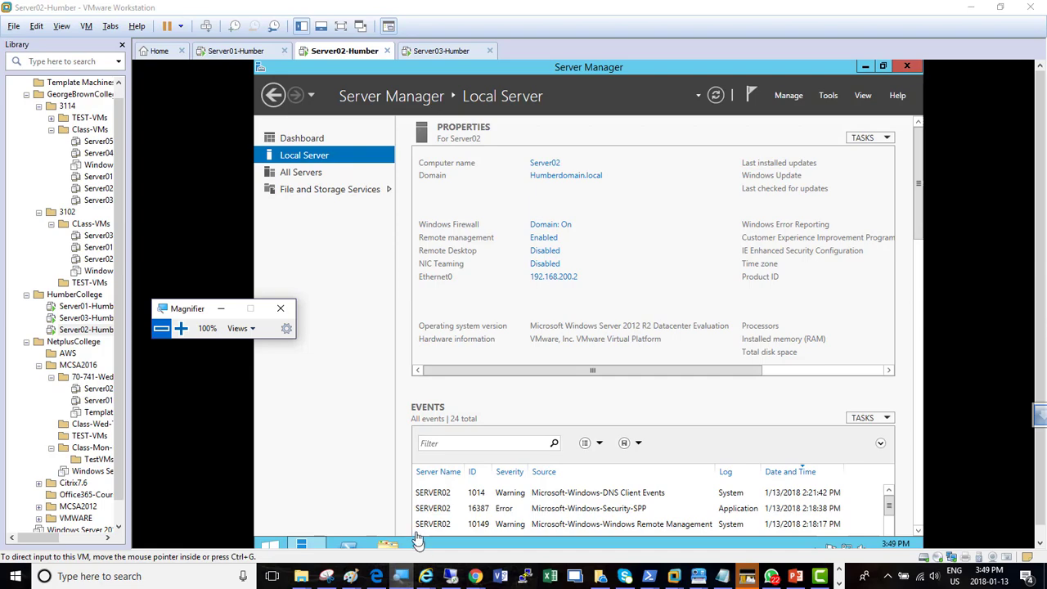
left_click(180, 328)
left_click(180, 331)
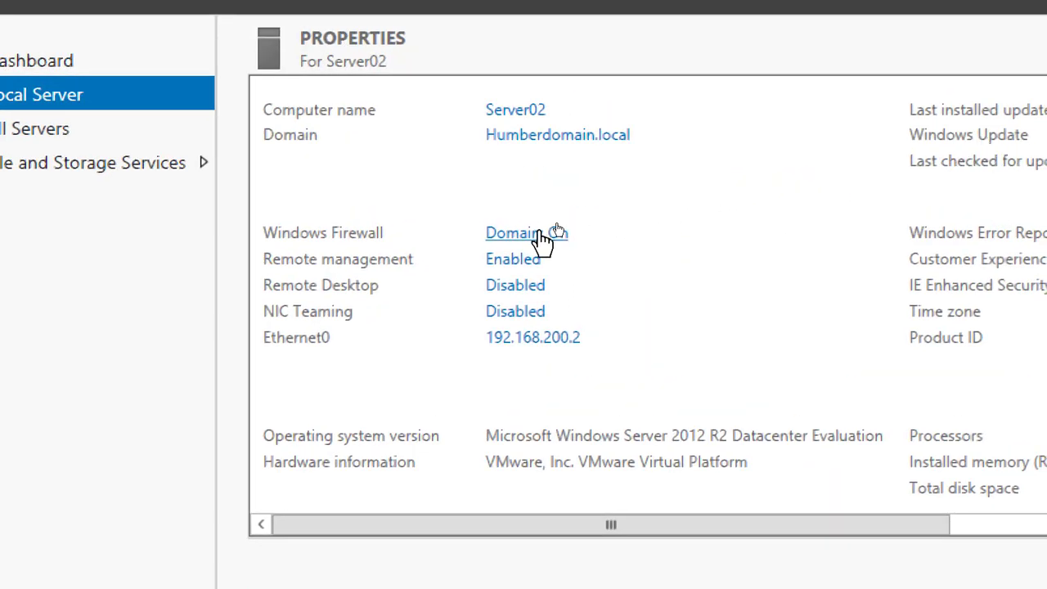
Turn off Windows Firewall for the domain network on Server02 and close the firewall window
left_click(542, 234)
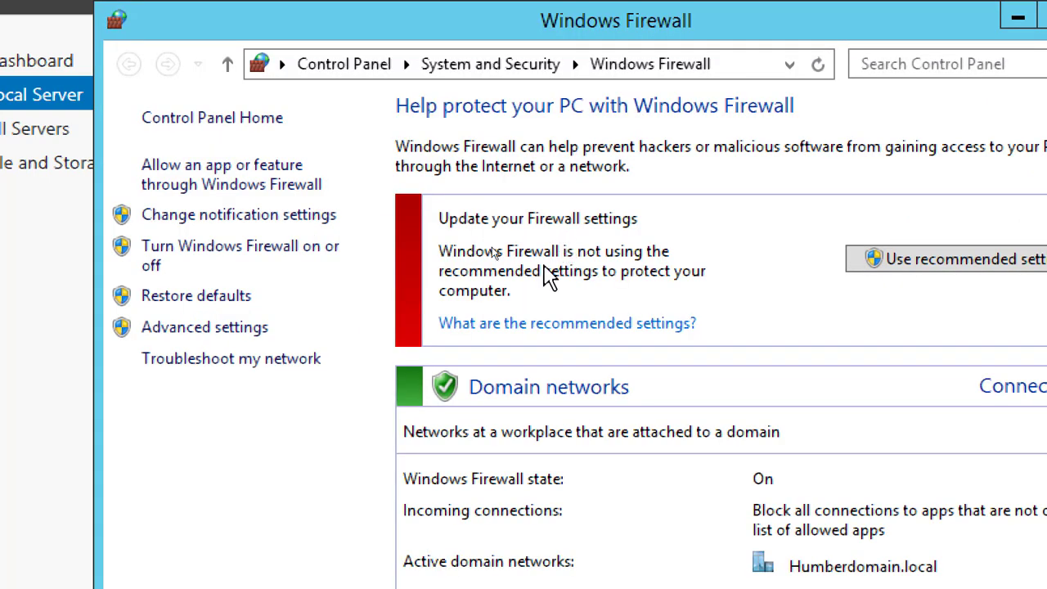
left_click(237, 258)
left_click(374, 309)
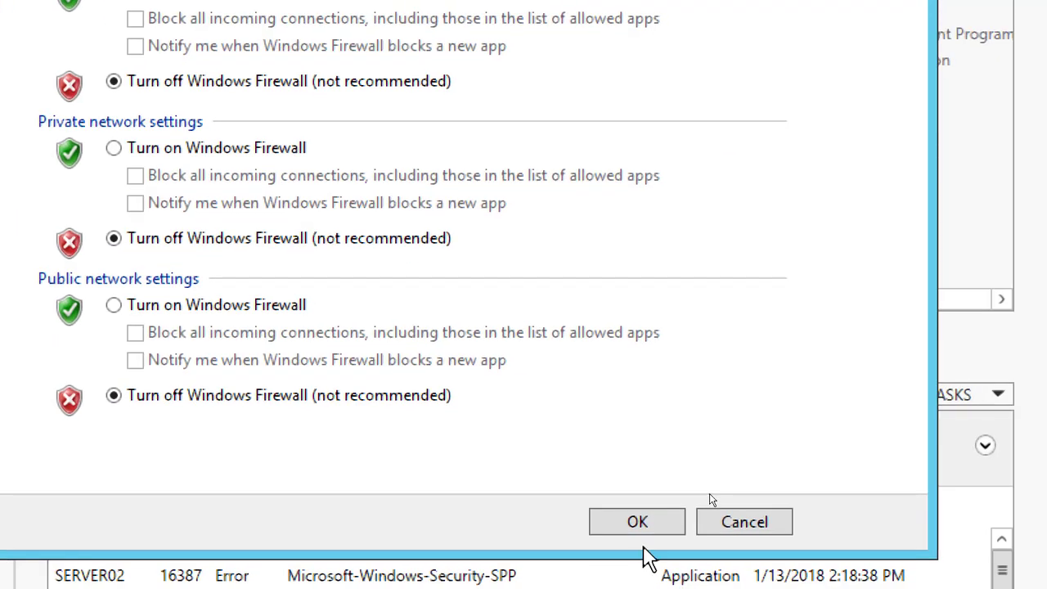
left_click(647, 529)
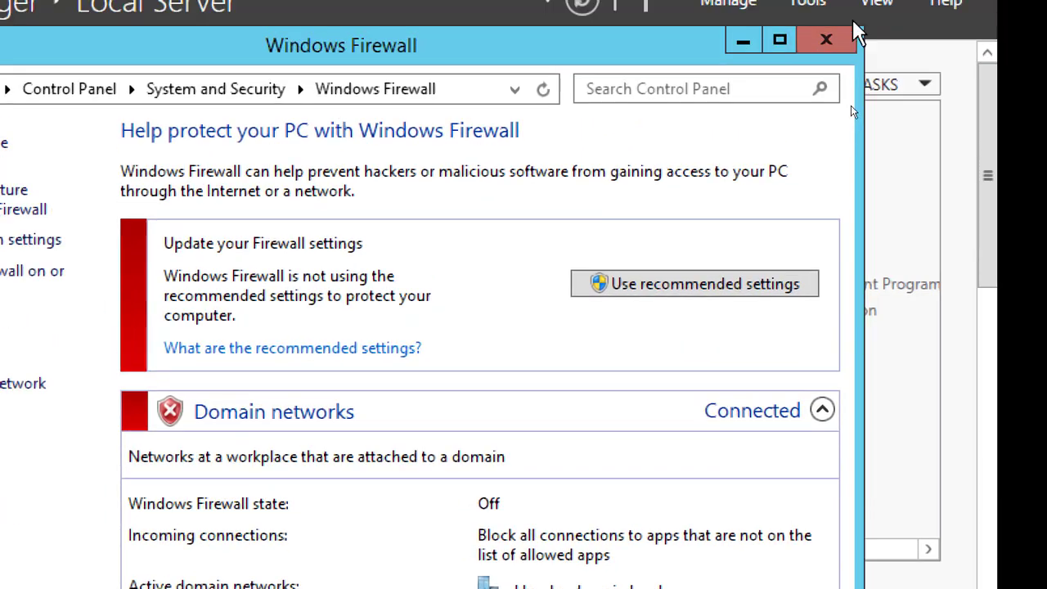
left_click(847, 39)
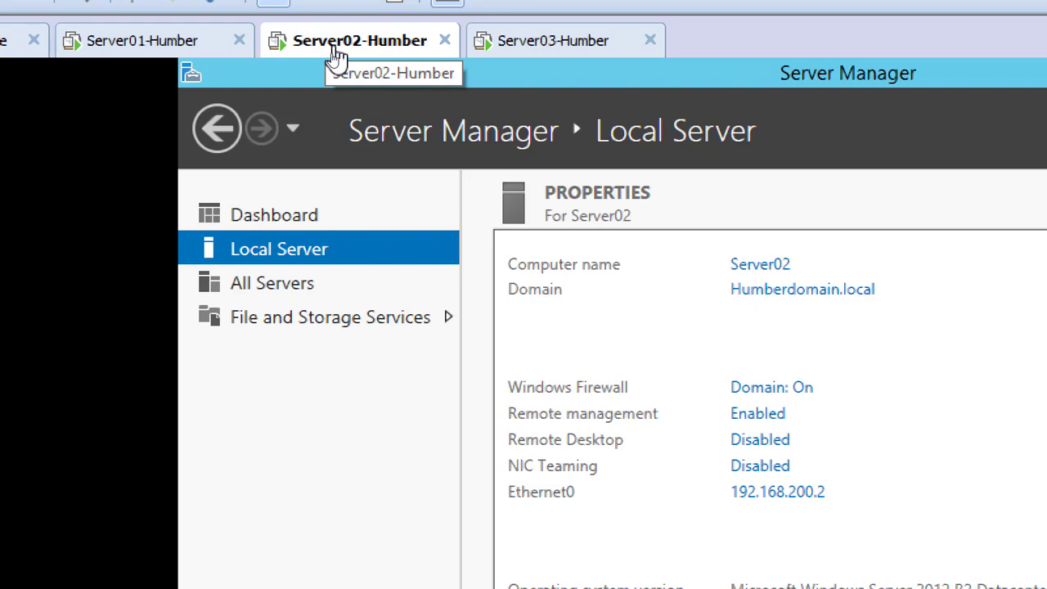
Open the Server02-Humber virtual machine settings and begin adding a new network adapter
right_click(335, 51)
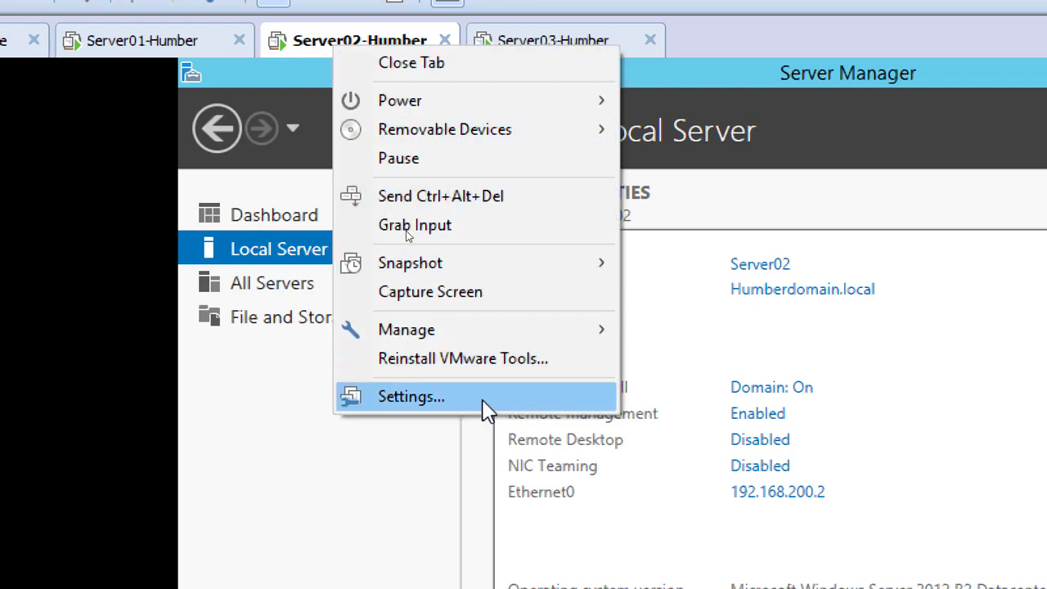
left_click(483, 399)
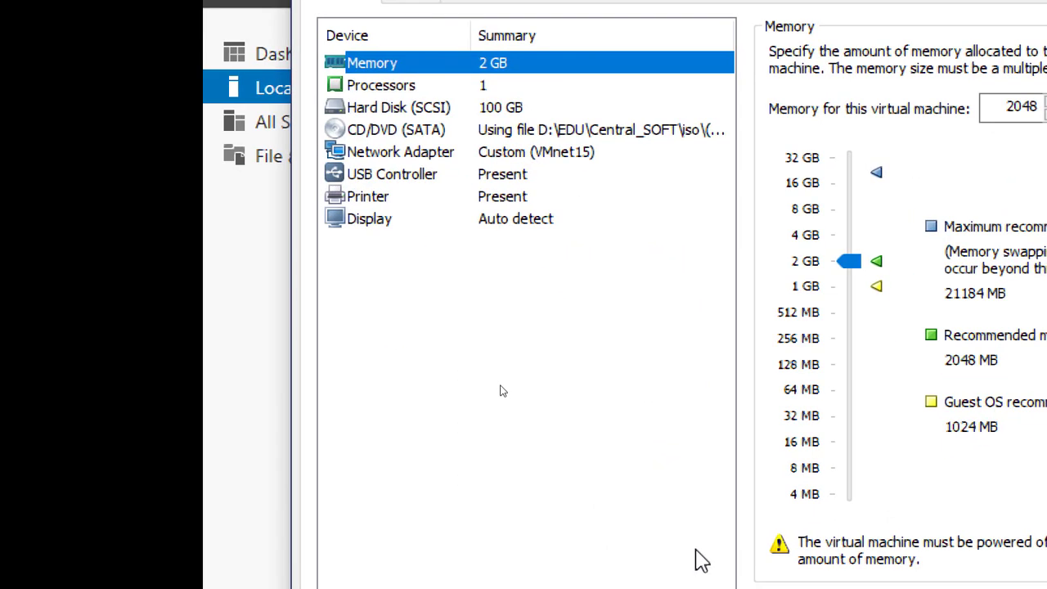
left_click(593, 154)
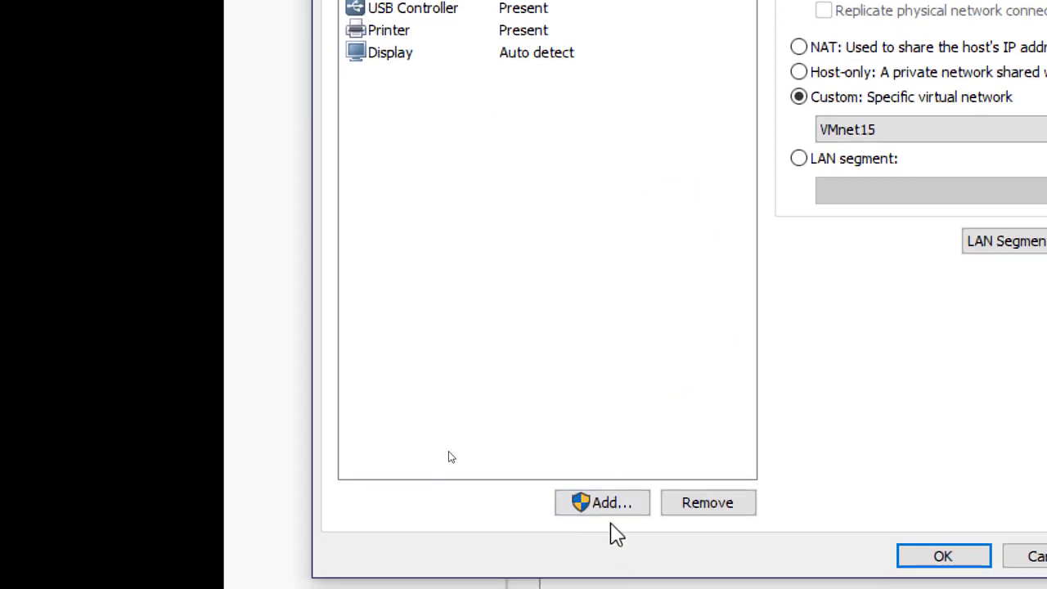
left_click(619, 503)
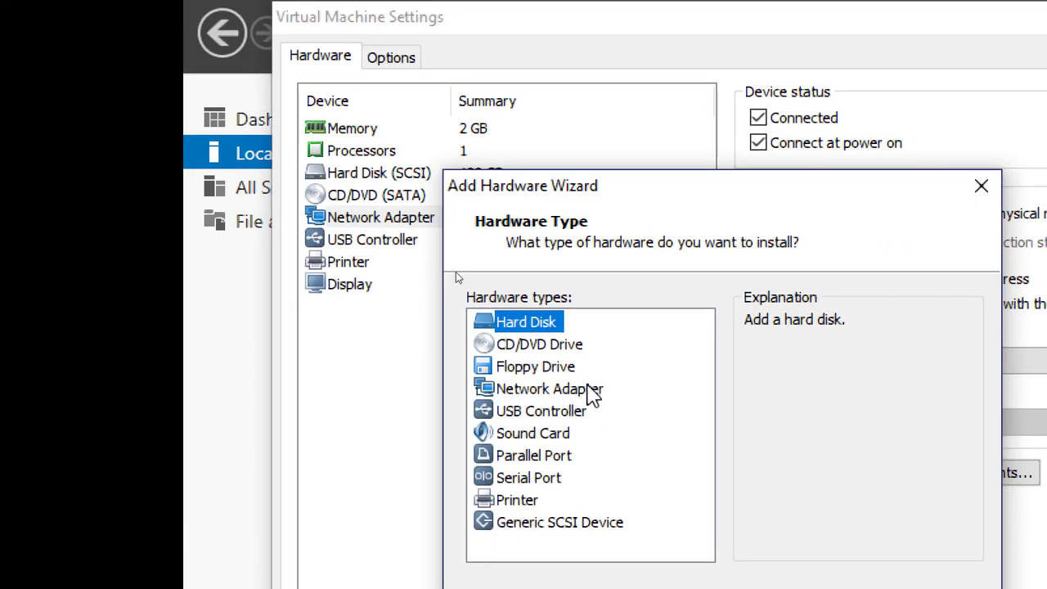
left_click(595, 438)
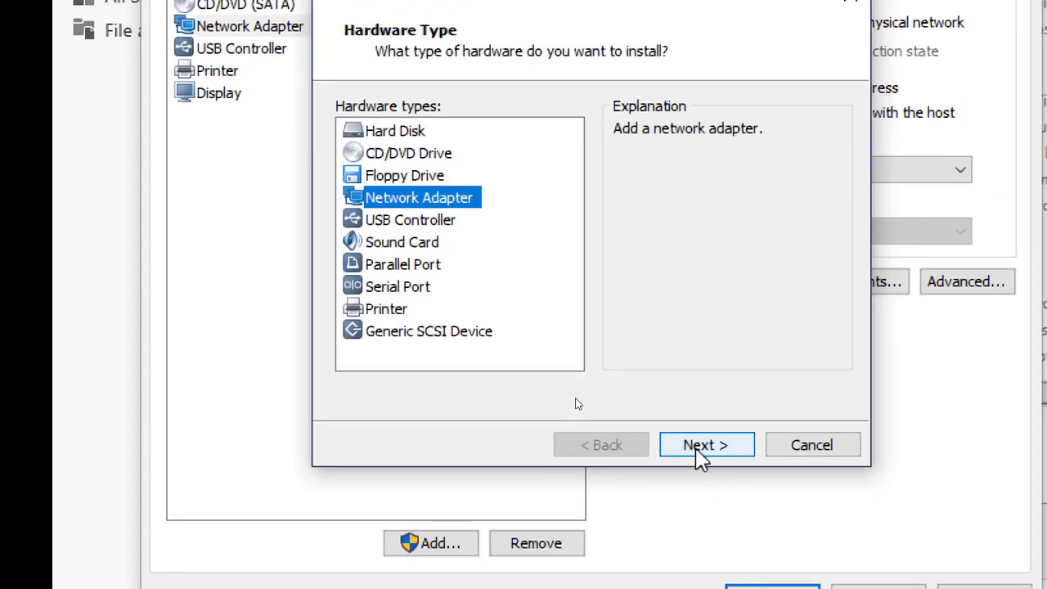
left_click(696, 446)
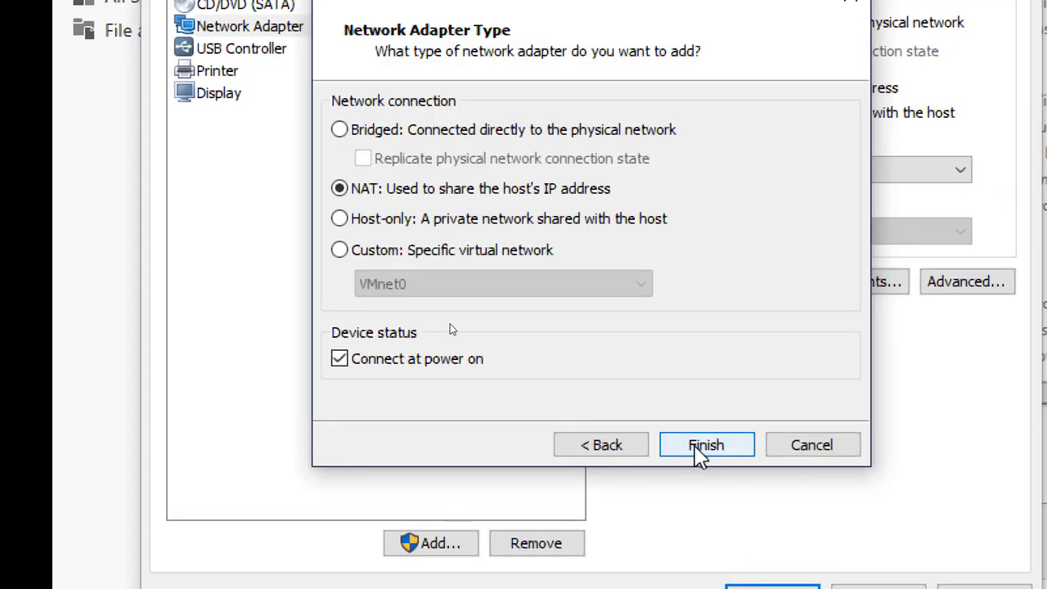
Connect the new adapter to the custom virtual network VMnet14 and save the virtual machine settings
left_click(374, 251)
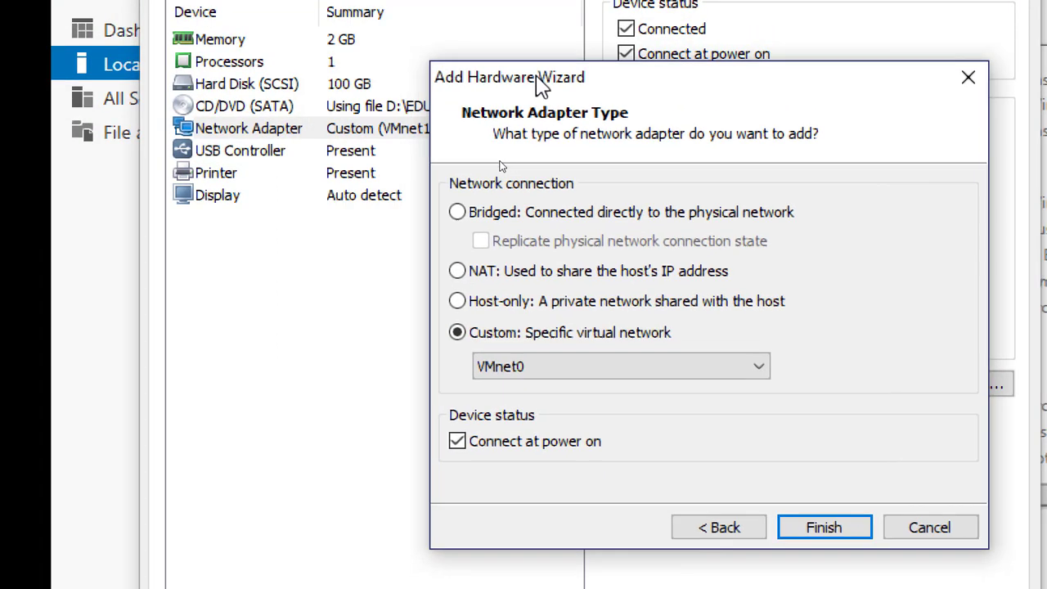
left_click_drag(538, 79, 574, 71)
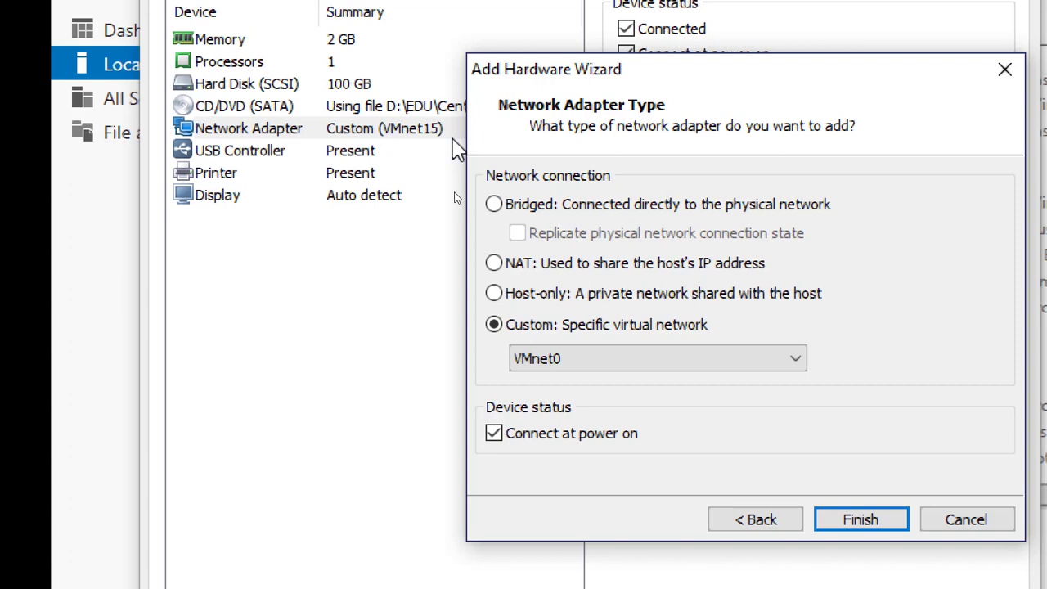
left_click(586, 357)
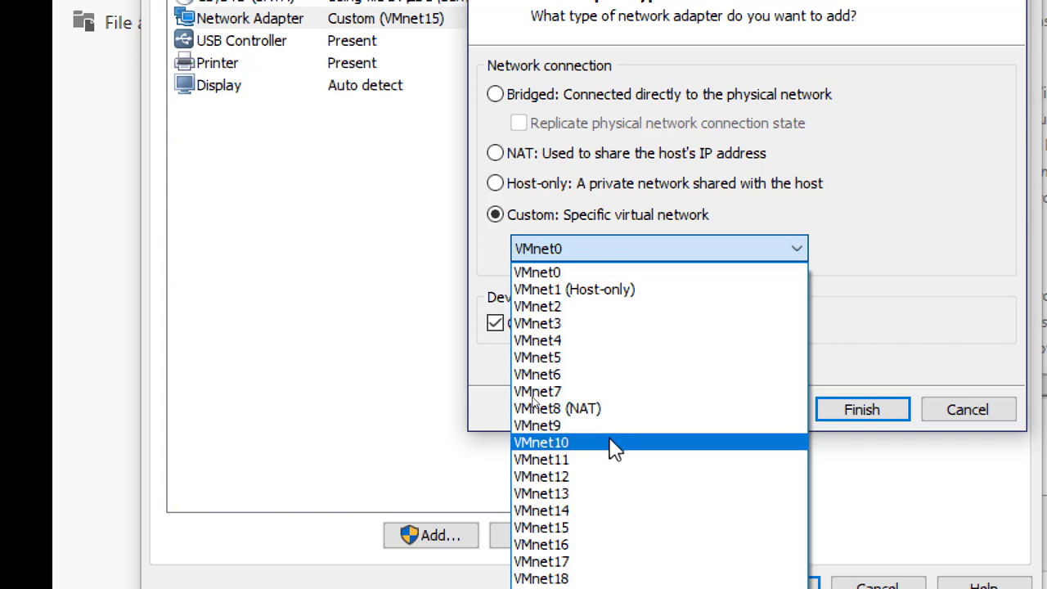
left_click(604, 517)
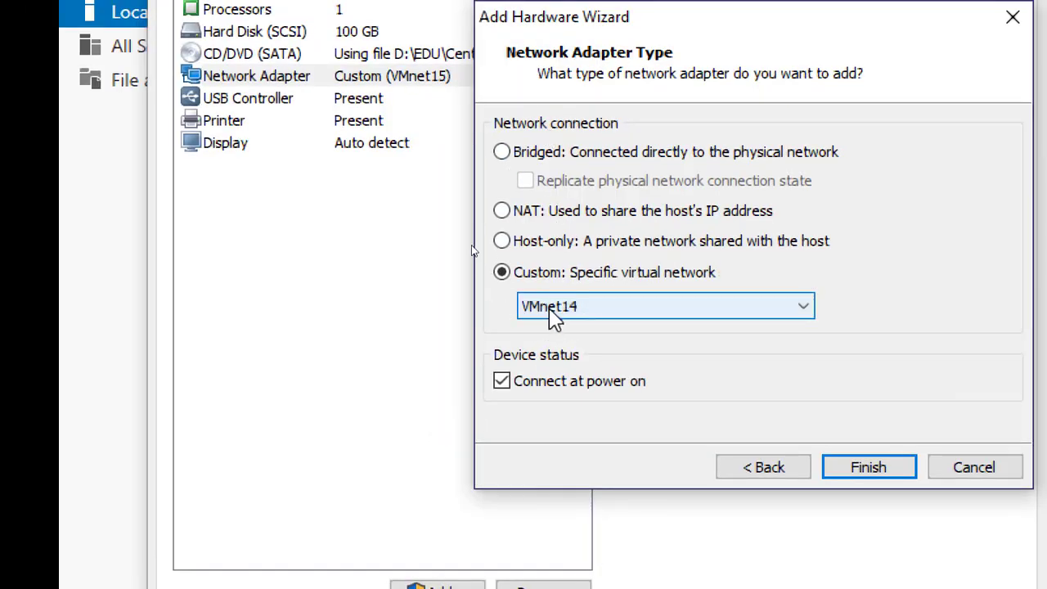
left_click(882, 470)
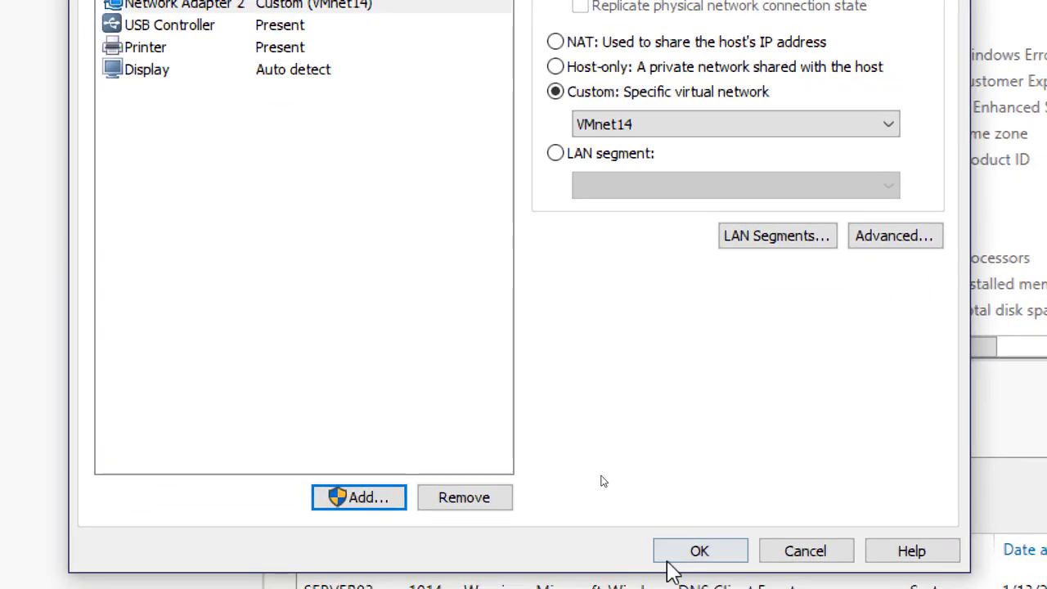
left_click(678, 551)
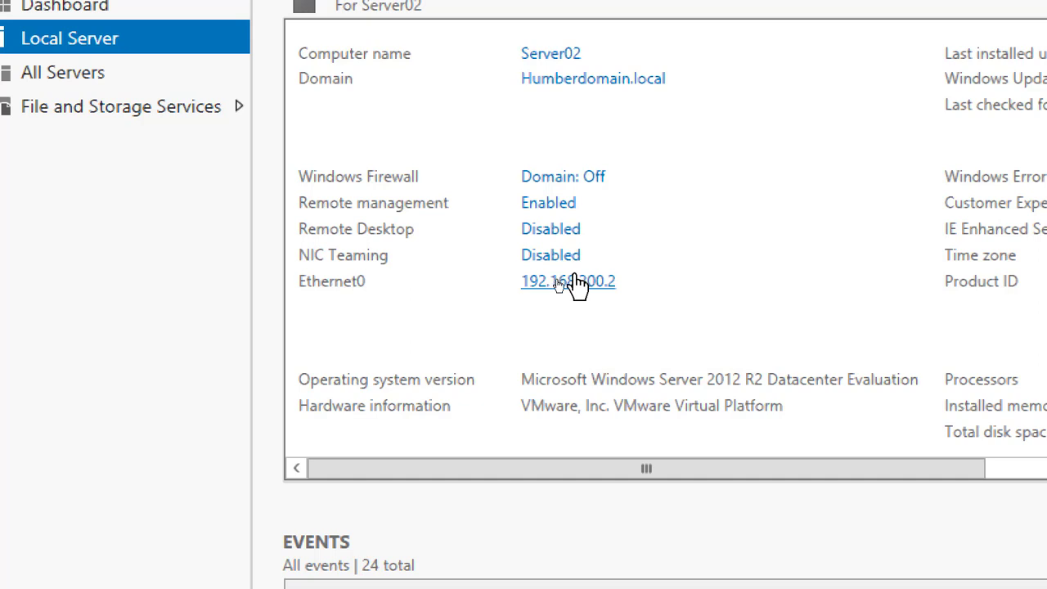
Open Server02's network connections and rename Ethernet0 as LAN
left_click(586, 281)
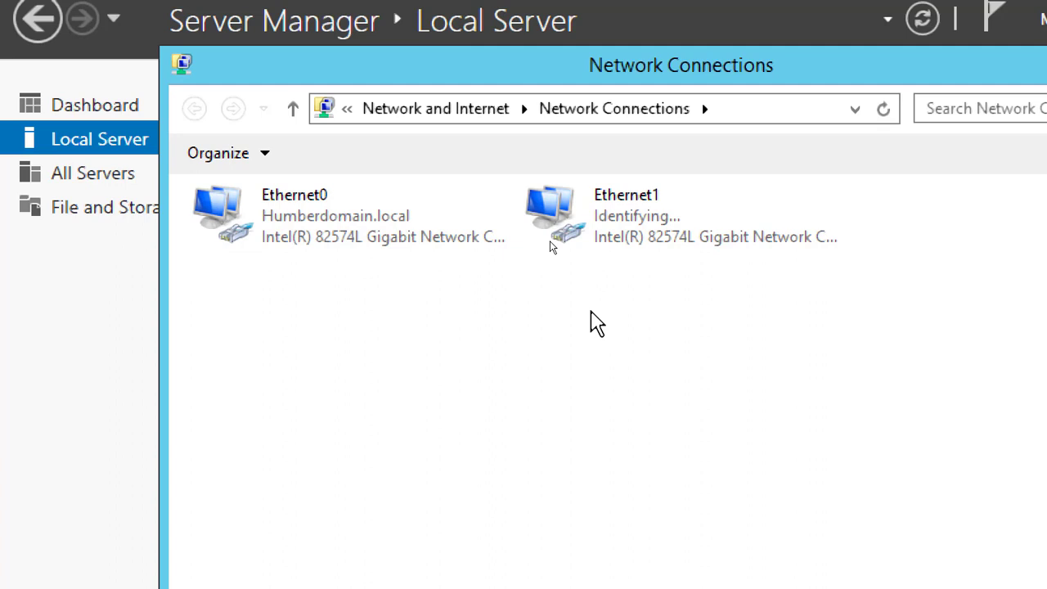
right_click(579, 211)
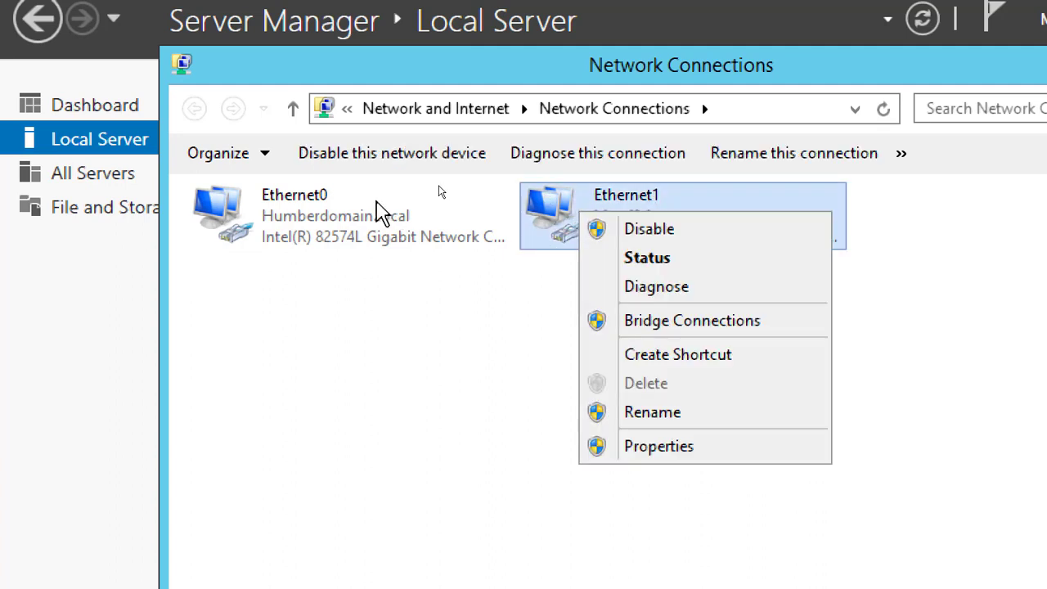
right_click(283, 211)
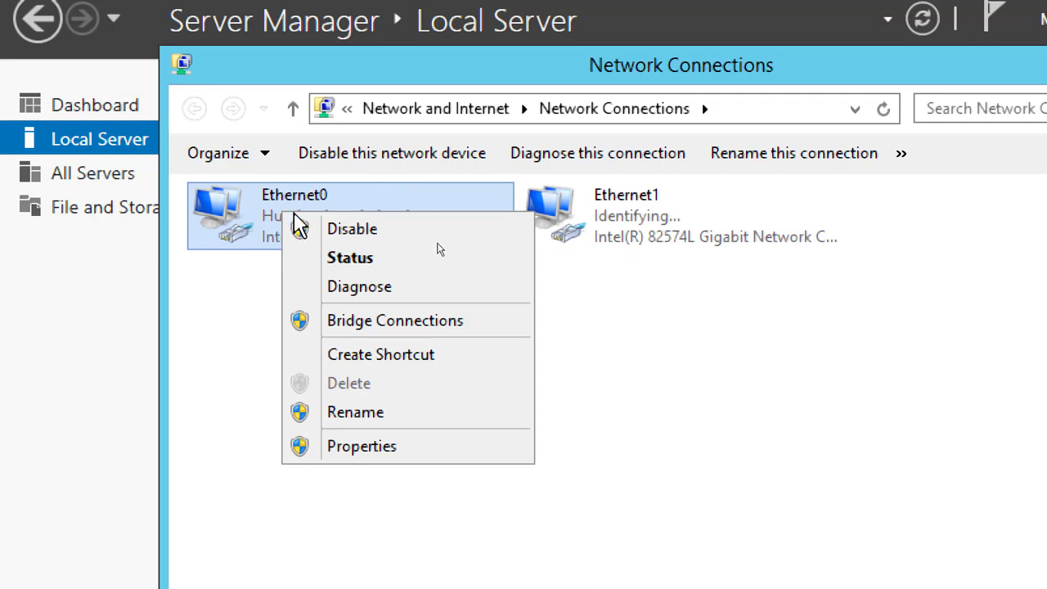
left_click(383, 412)
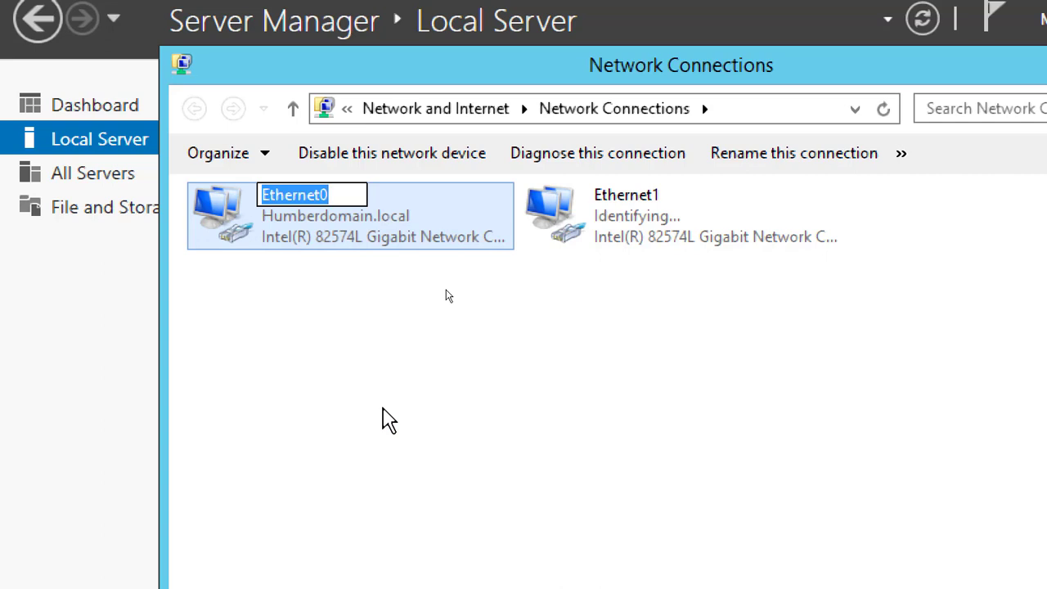
type("LAN")
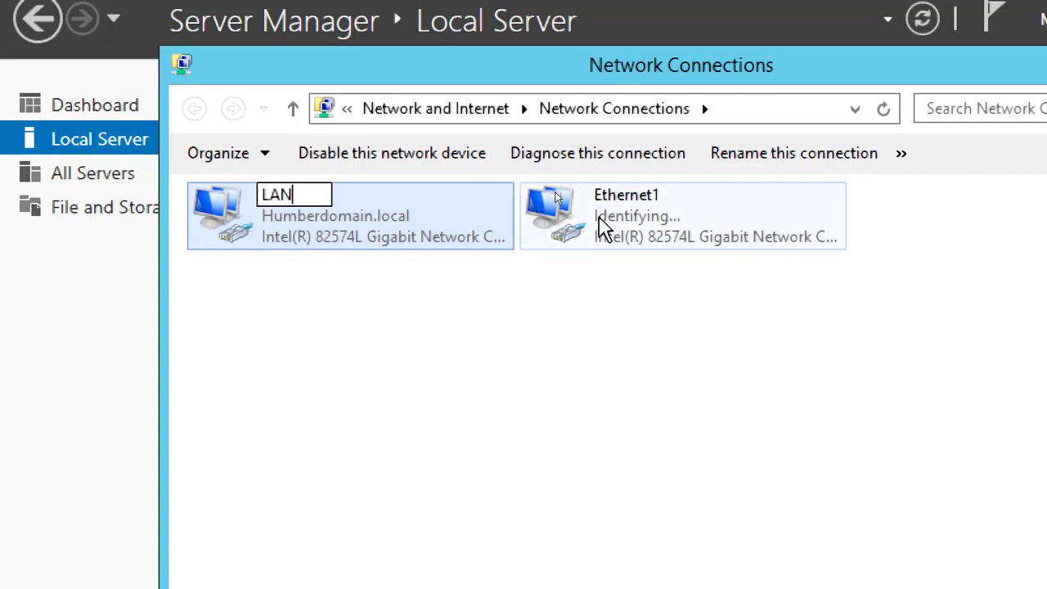
Rename the Ethernet1 connection as HB
right_click(620, 204)
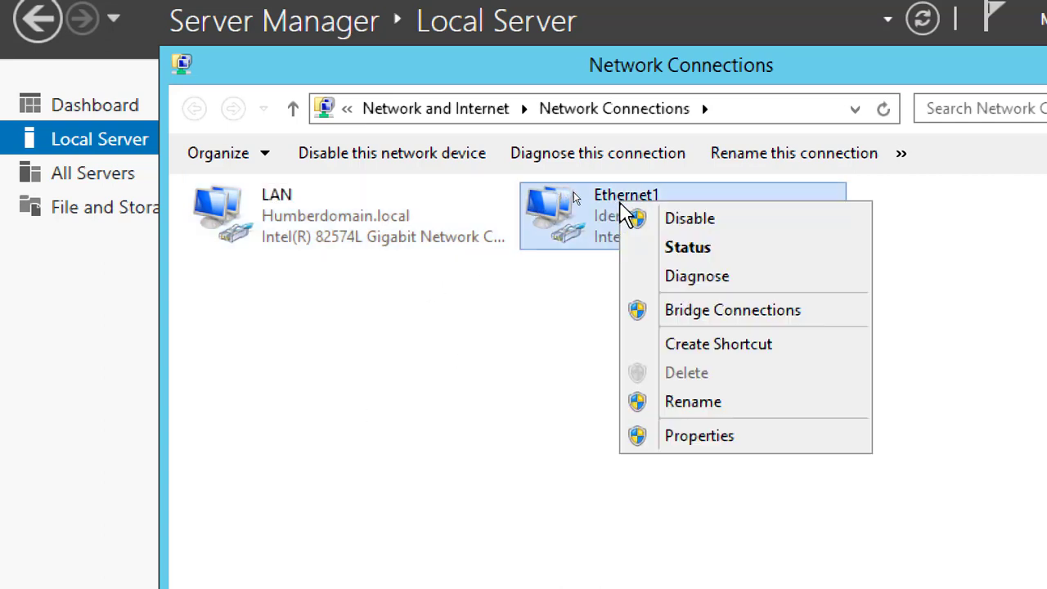
left_click(702, 414)
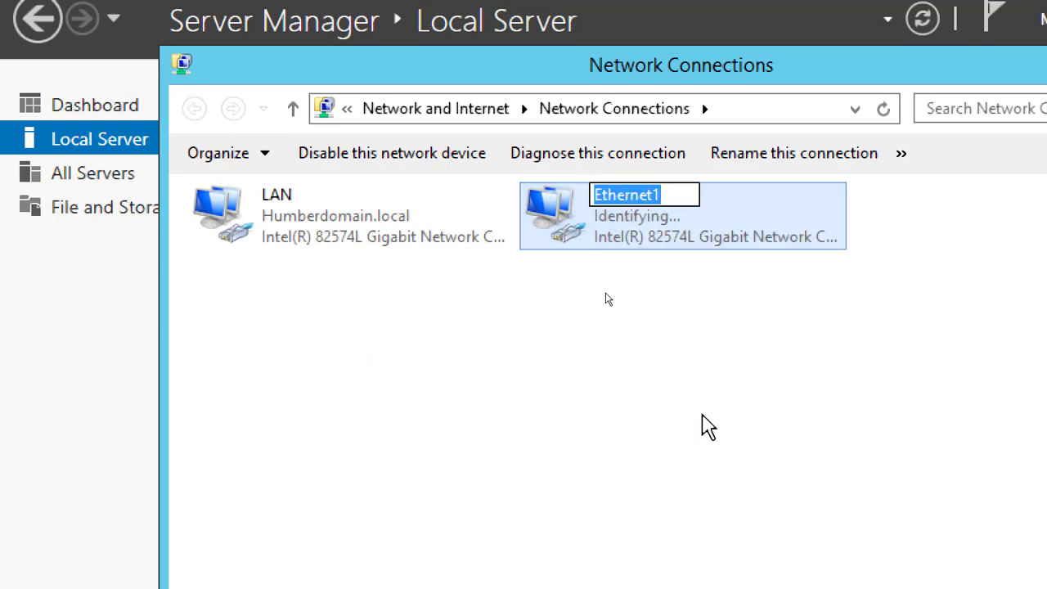
type("HB")
key("Return")
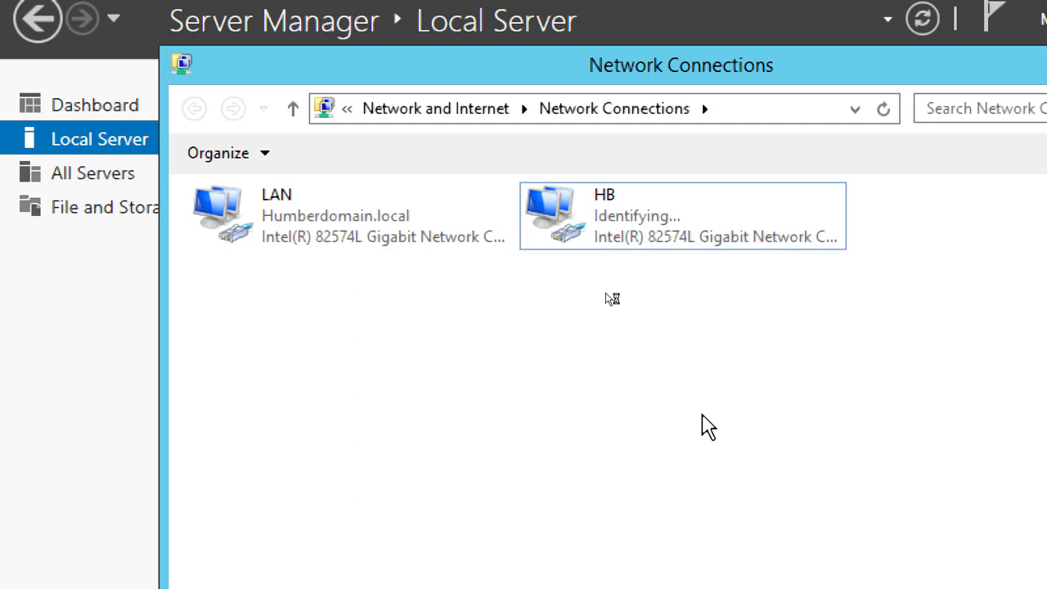
Open the HB connection's properties and disable Internet Protocol Version 6 (TCP/IPv6)
double_click(605, 233)
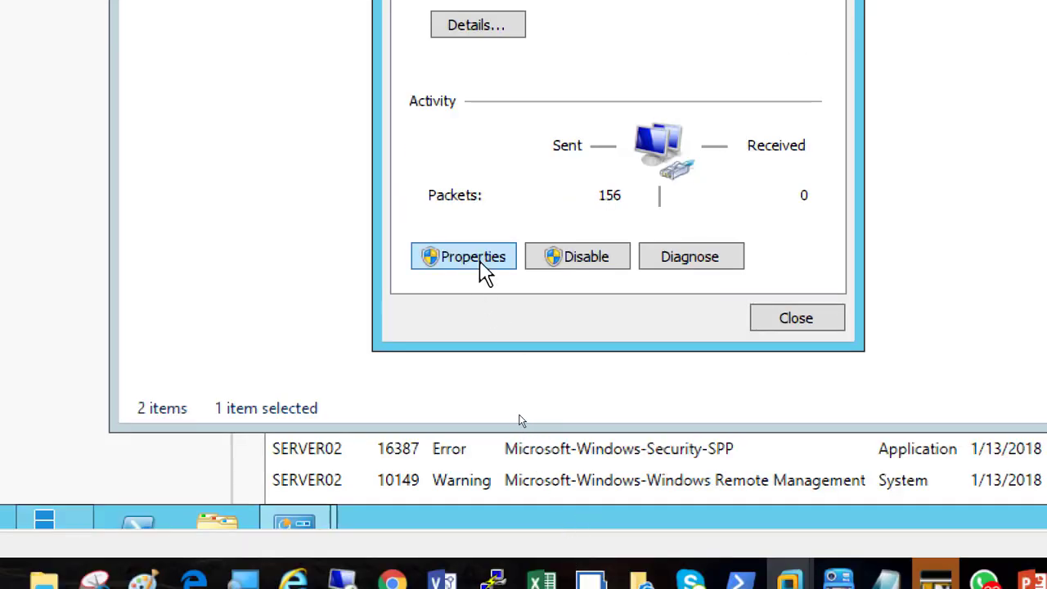
left_click(486, 264)
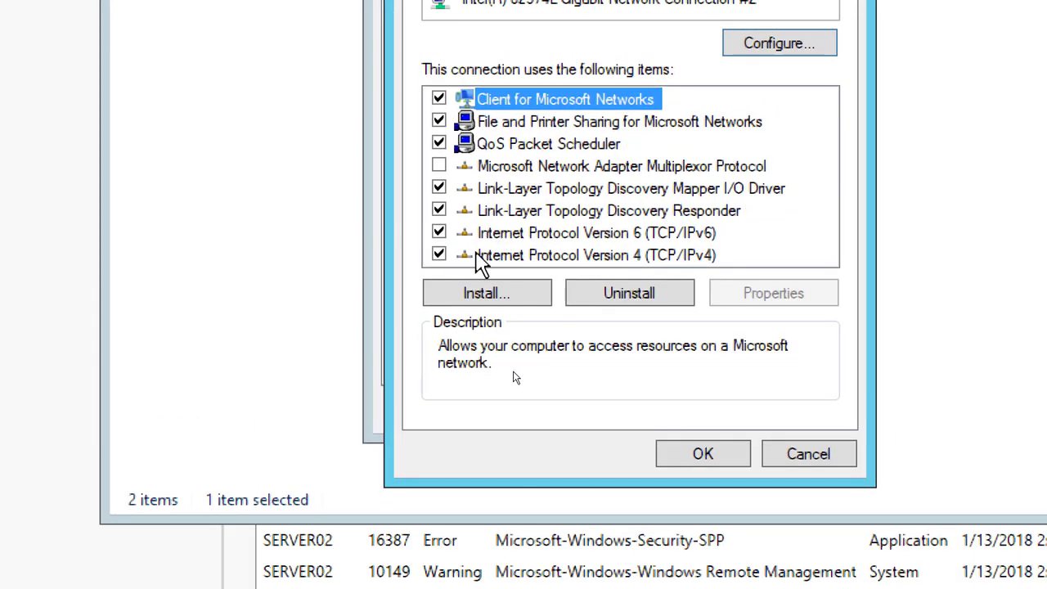
left_click(440, 224)
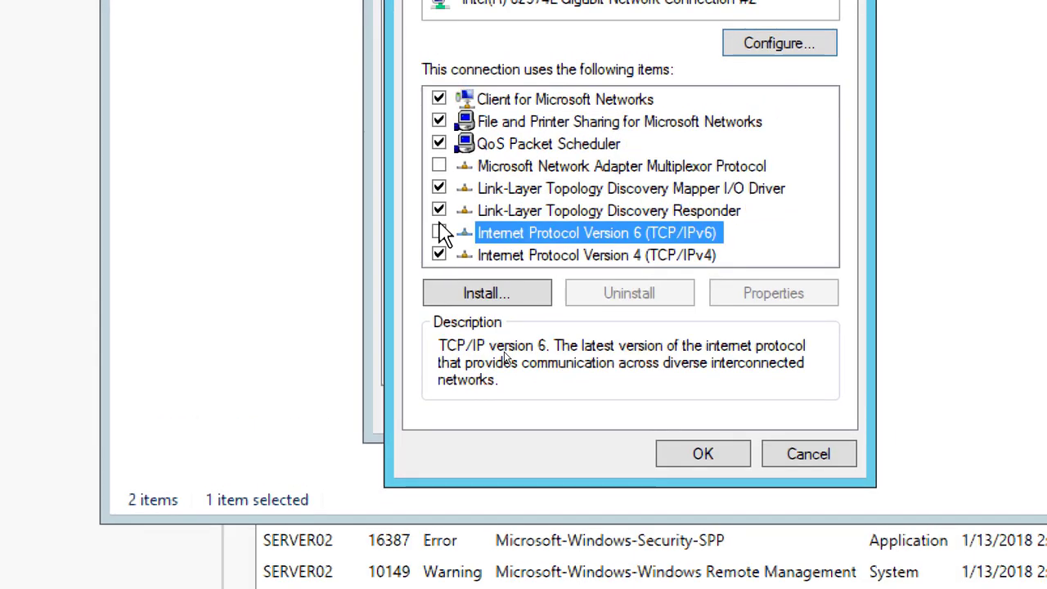
Give HB's Internet Protocol Version 4 the static IP address 10.0.0.1 with subnet mask 255.0.0.0
double_click(603, 257)
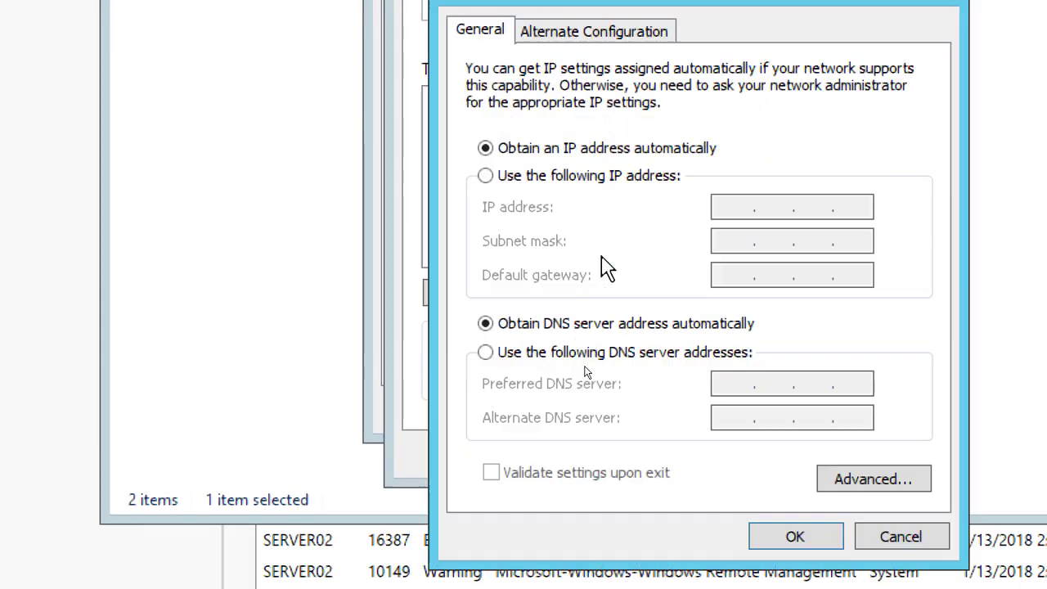
left_click(596, 175)
left_click(737, 205)
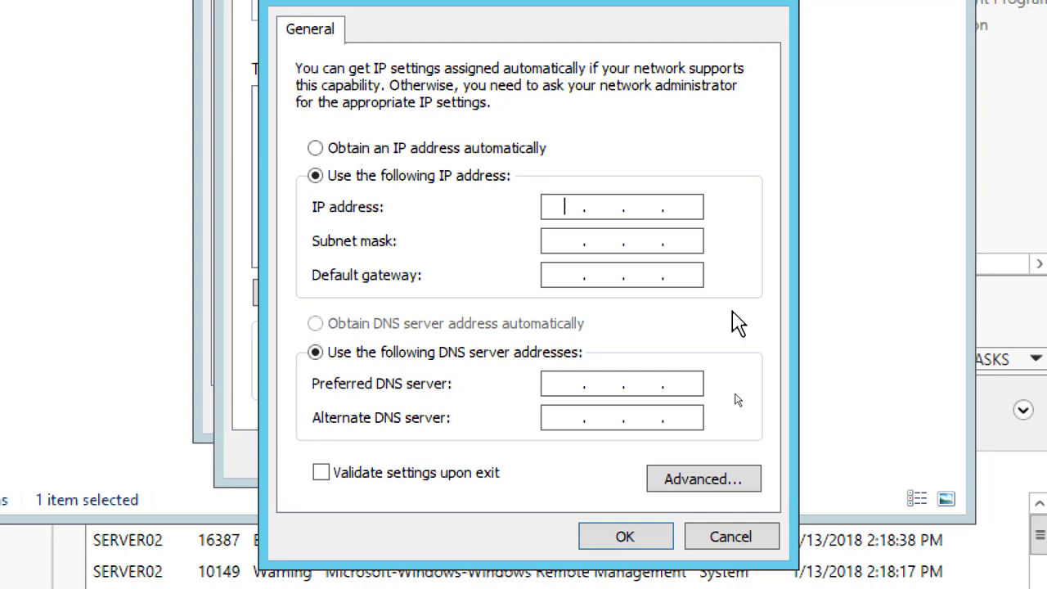
type("10.0.0.1")
key("Tab")
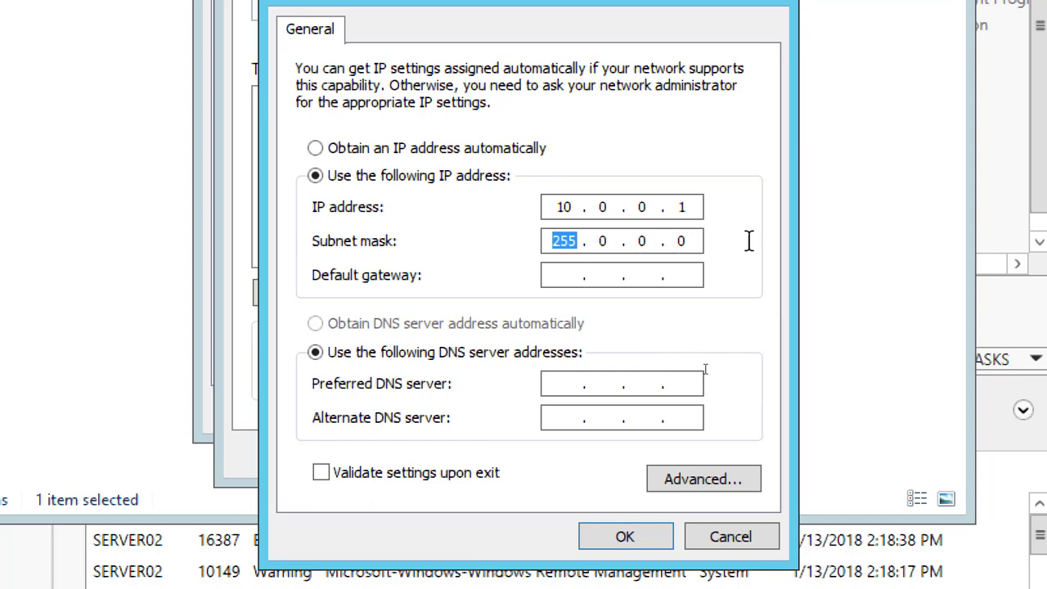
left_click(719, 476)
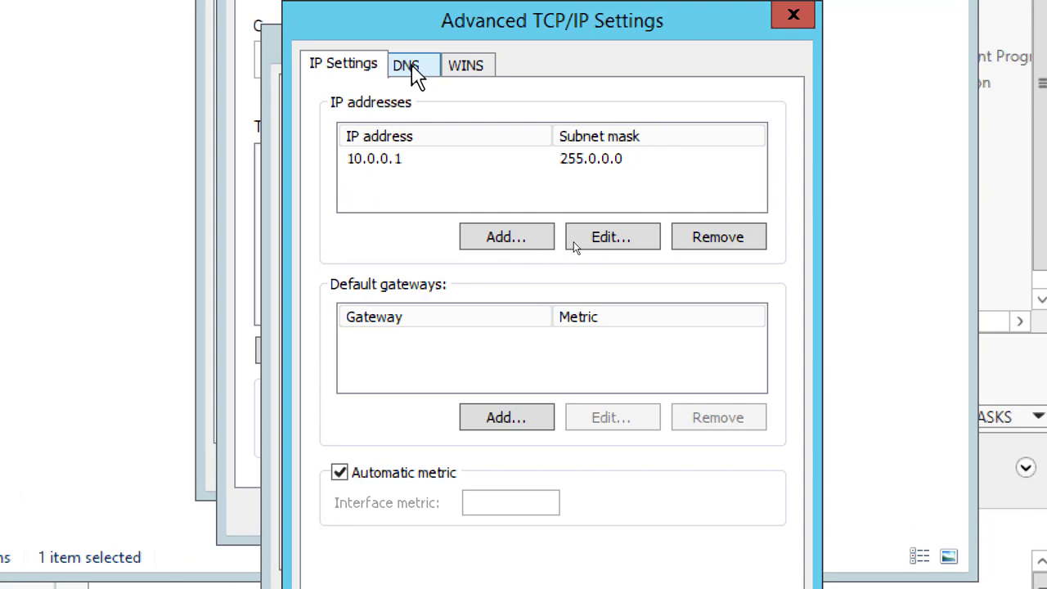
left_click(414, 72)
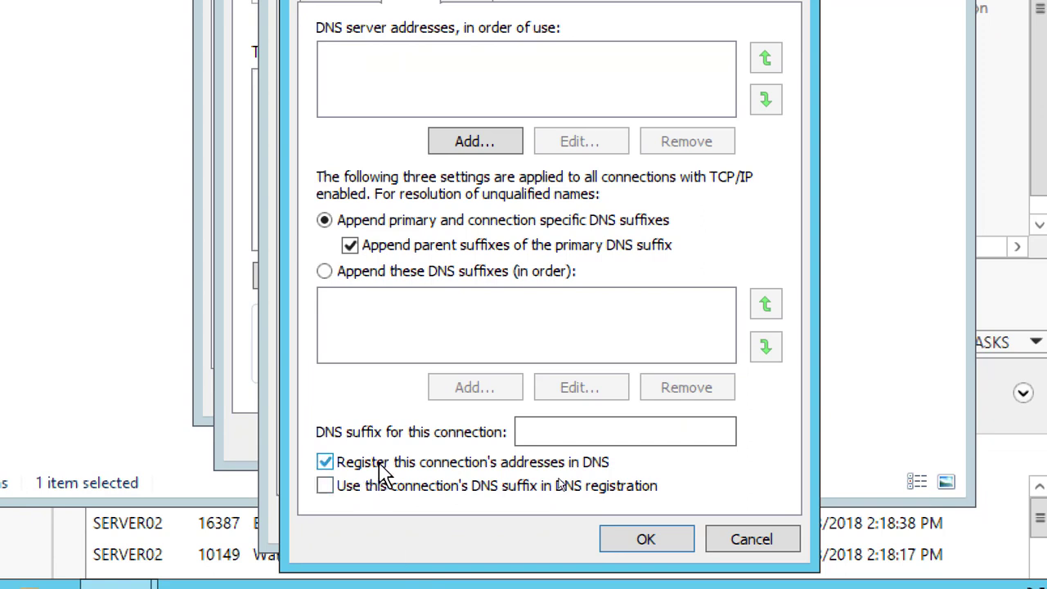
left_click(379, 466)
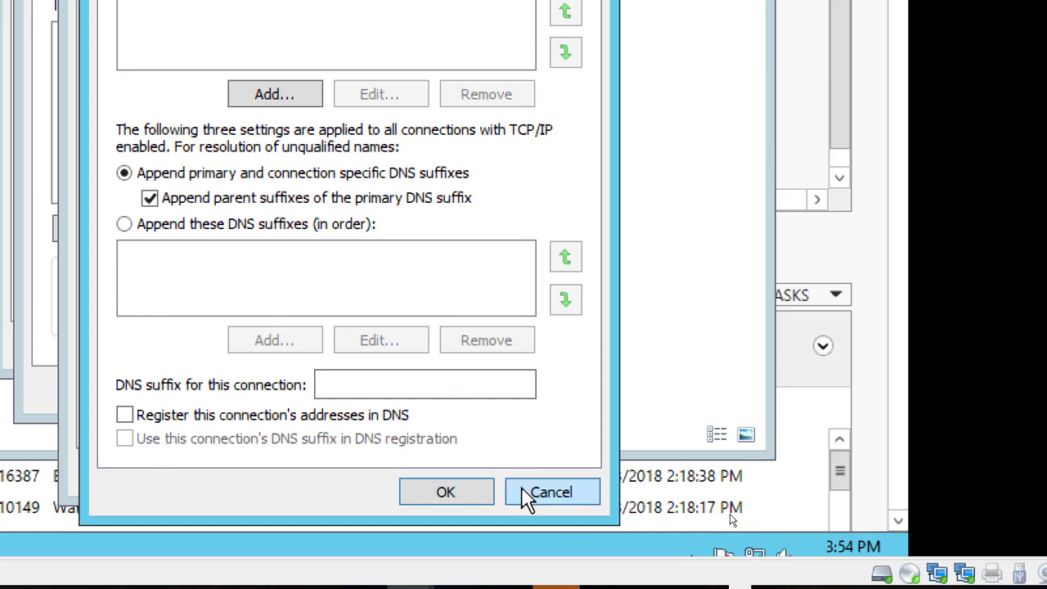
left_click(540, 492)
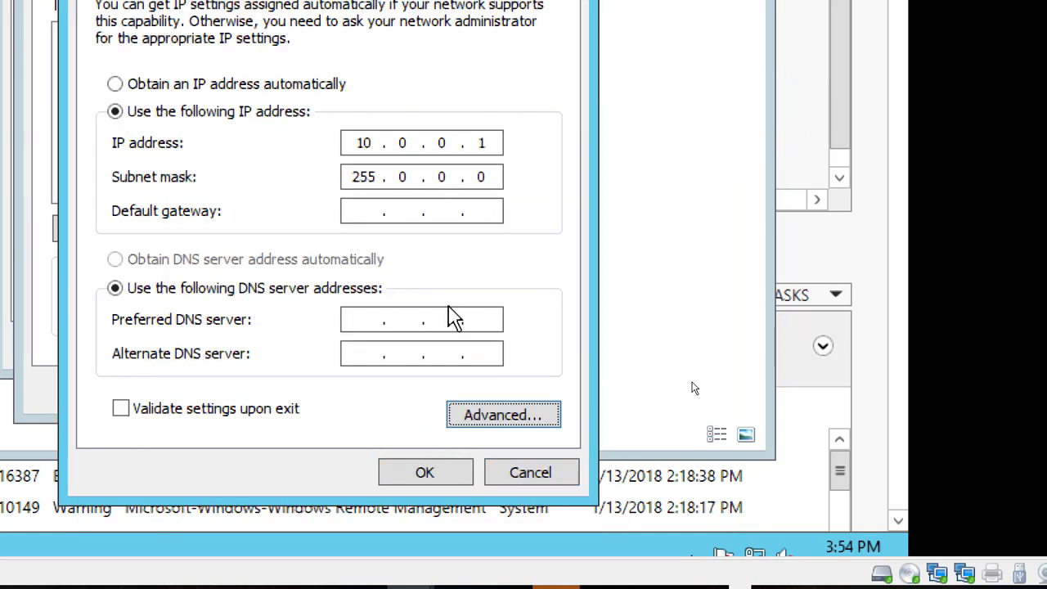
Turn off registering the HB connection's addresses in DNS in the advanced TCP/IP settings
left_click(508, 415)
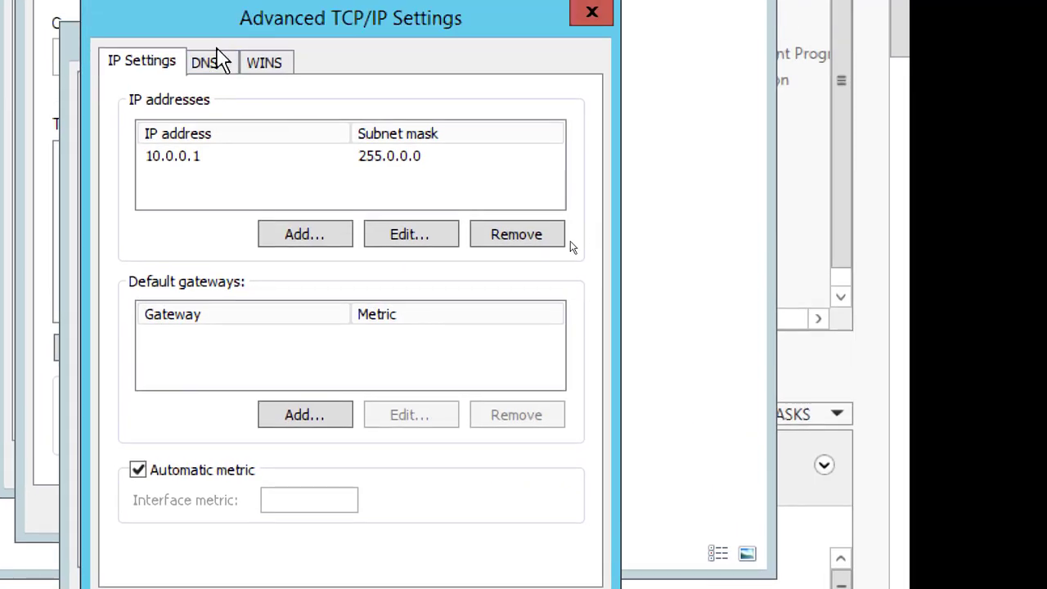
left_click(209, 63)
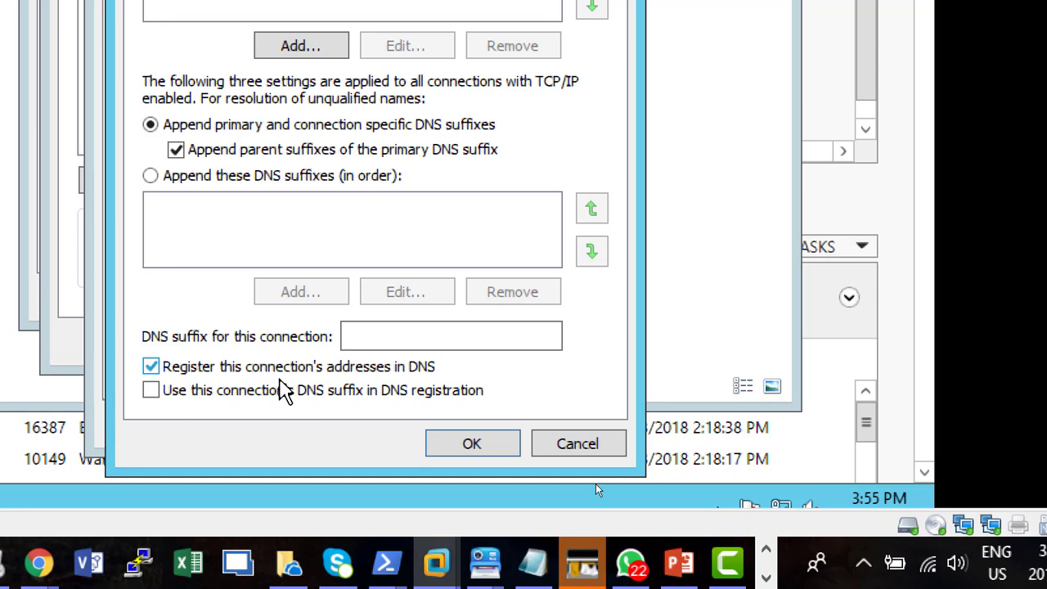
left_click(189, 375)
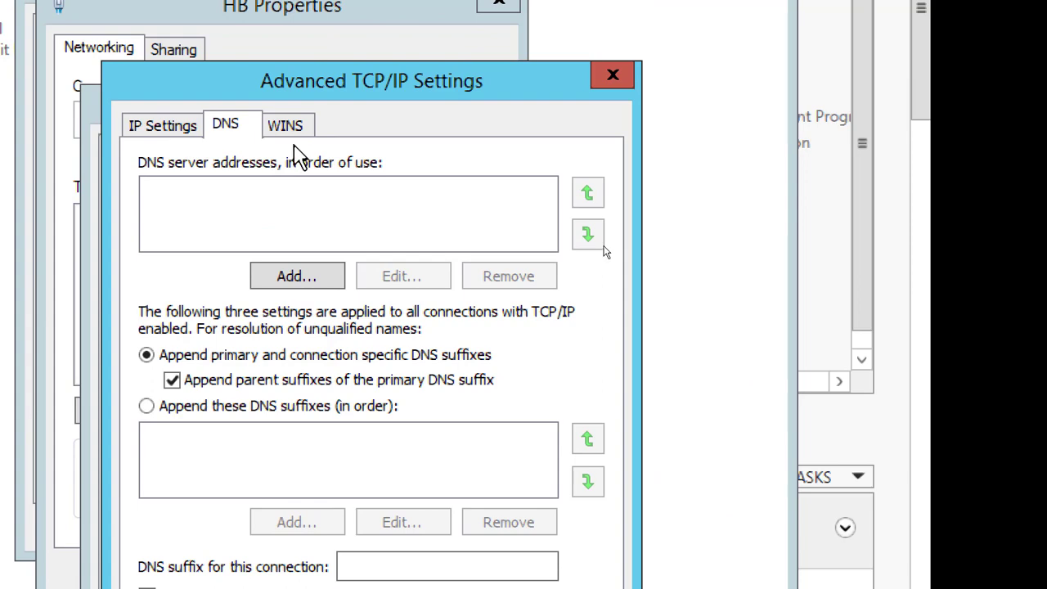
Disable NetBIOS over TCP/IP and turn off LMHOSTS lookup in HB's WINS settings
left_click(288, 127)
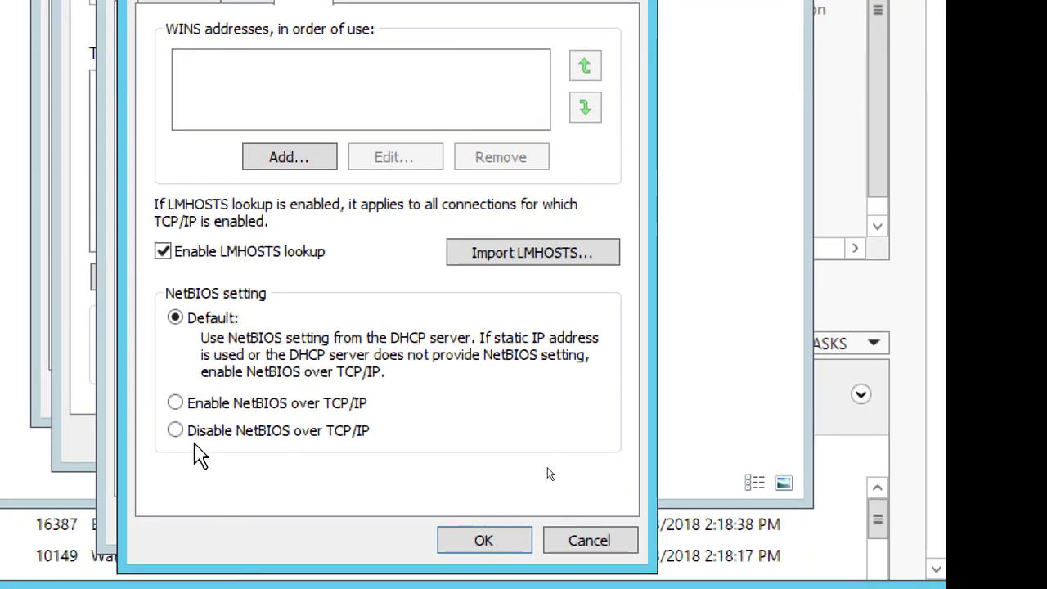
left_click(188, 431)
left_click(164, 250)
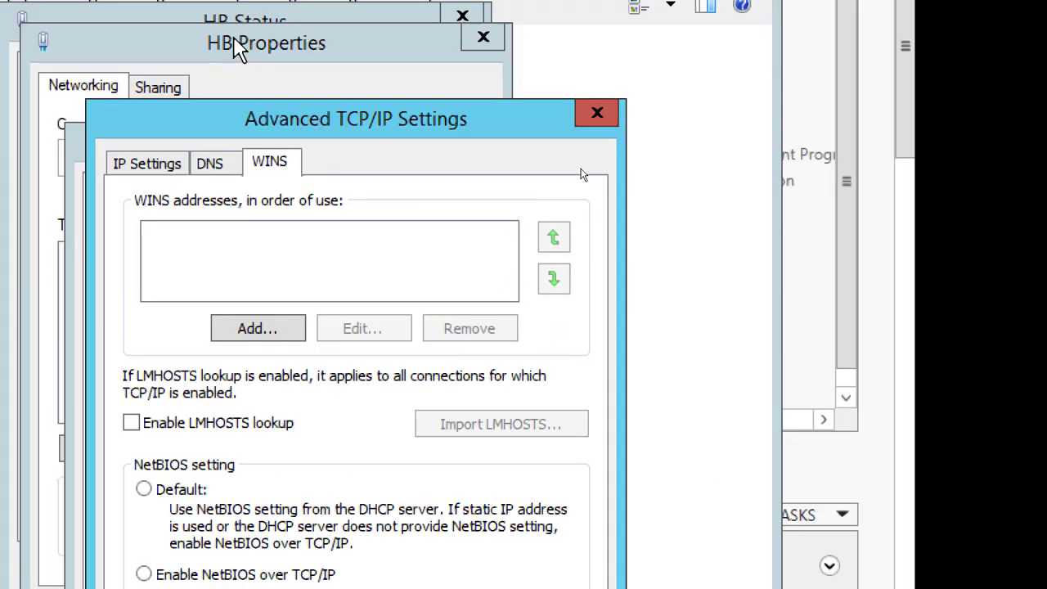
Review HB's advanced DNS, WINS and IP address settings
left_click(206, 168)
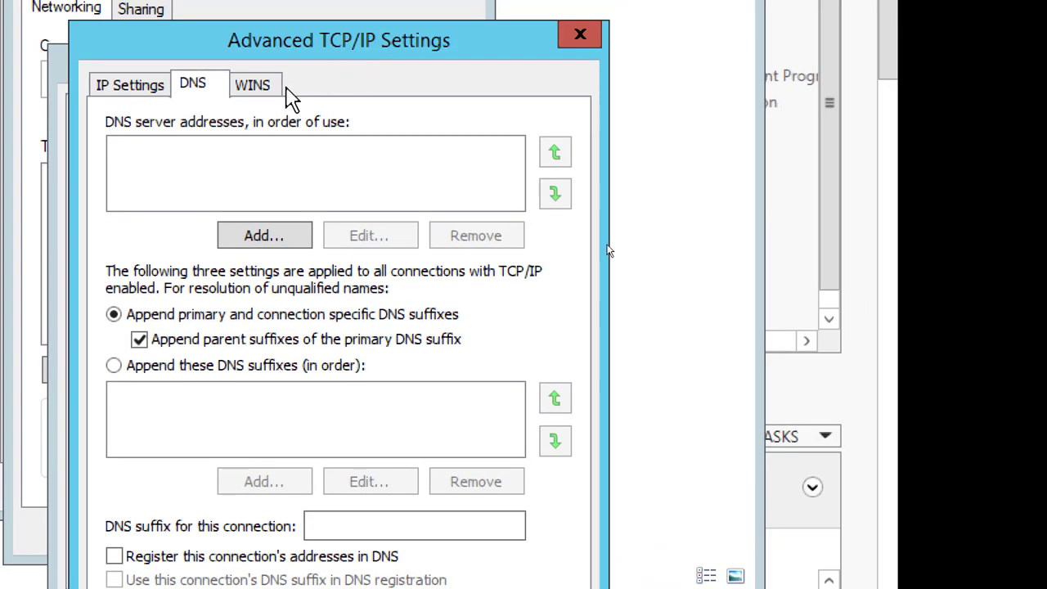
left_click(256, 85)
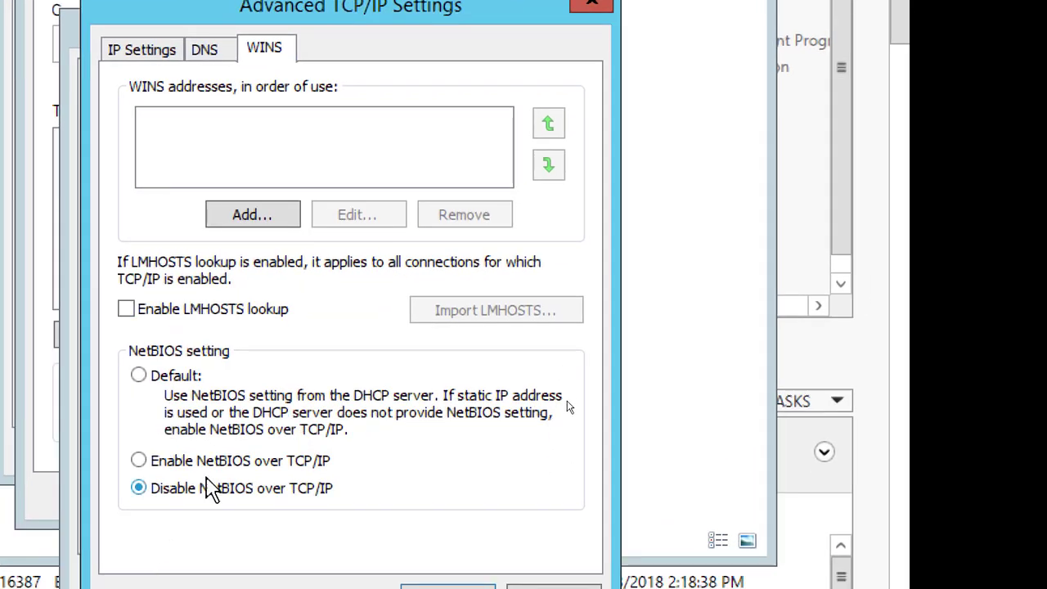
left_click(204, 51)
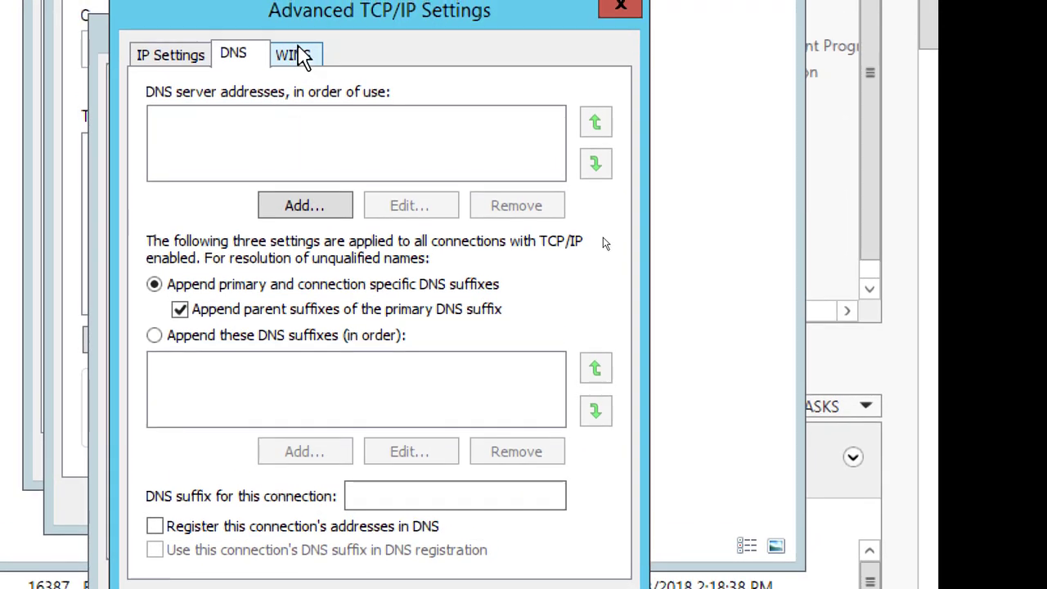
left_click(296, 59)
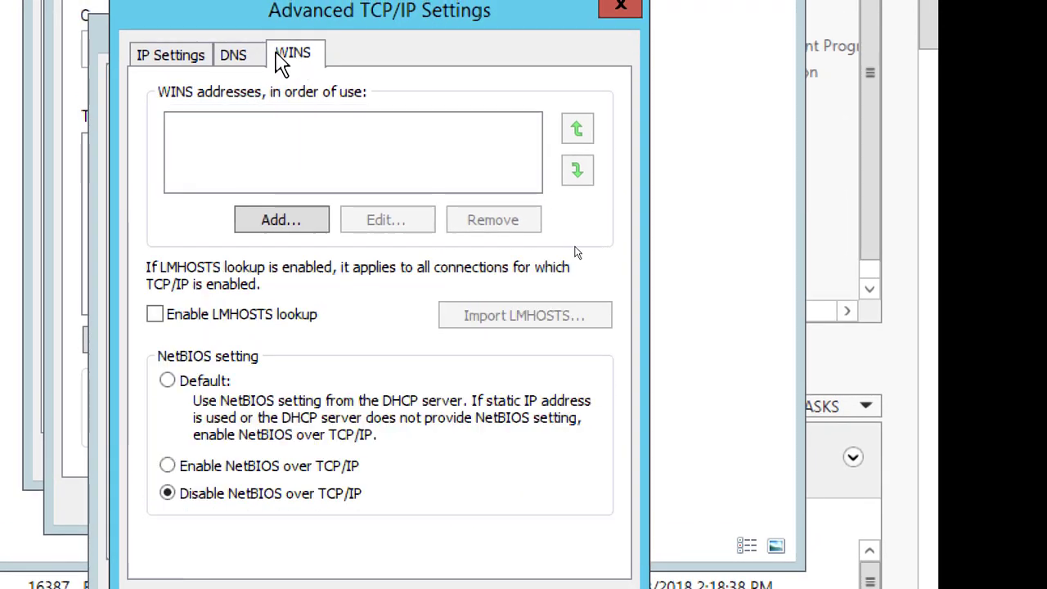
left_click(235, 54)
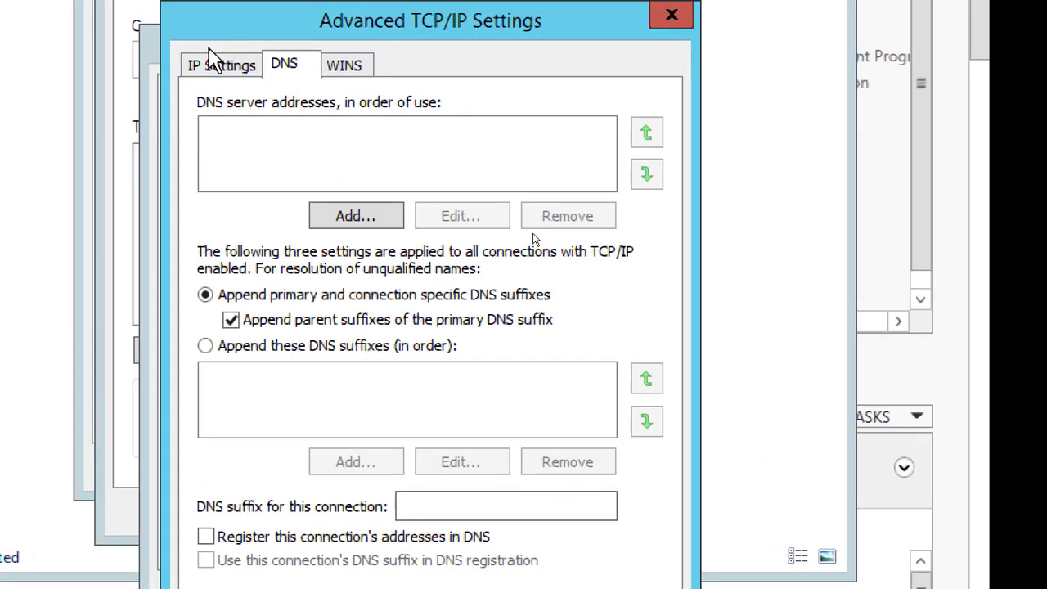
left_click(210, 60)
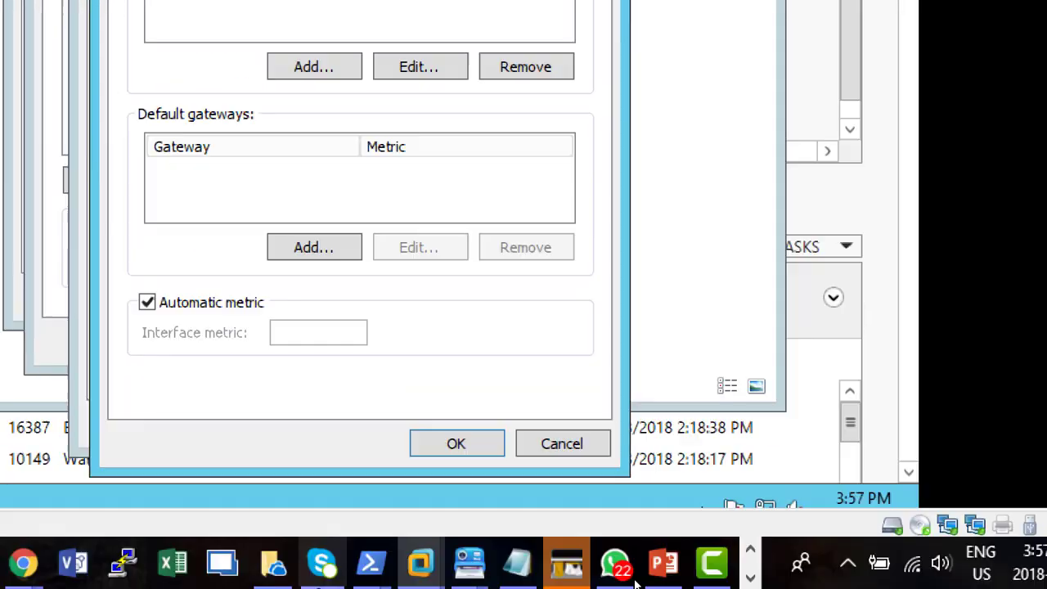
Save the HB connection's TCP/IP configuration and close its dialogs and Network Connections
left_click(431, 451)
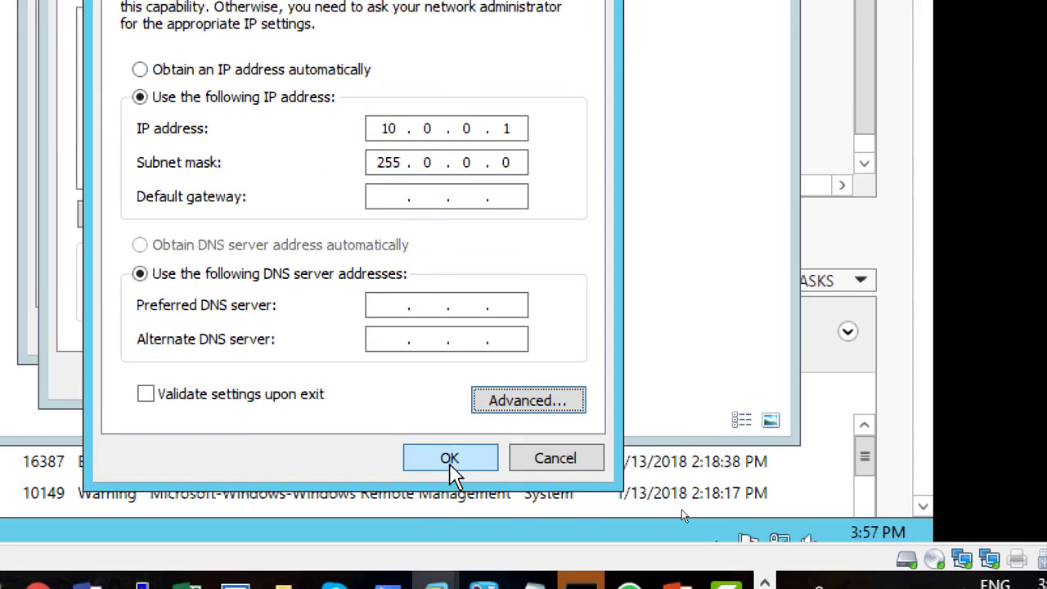
left_click(450, 463)
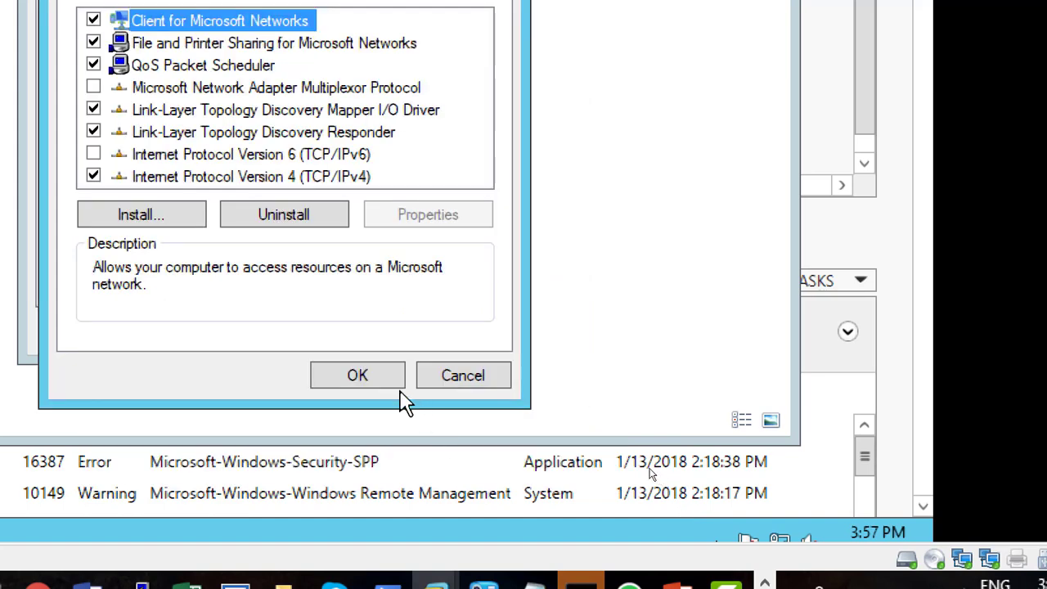
left_click(382, 380)
left_click(427, 326)
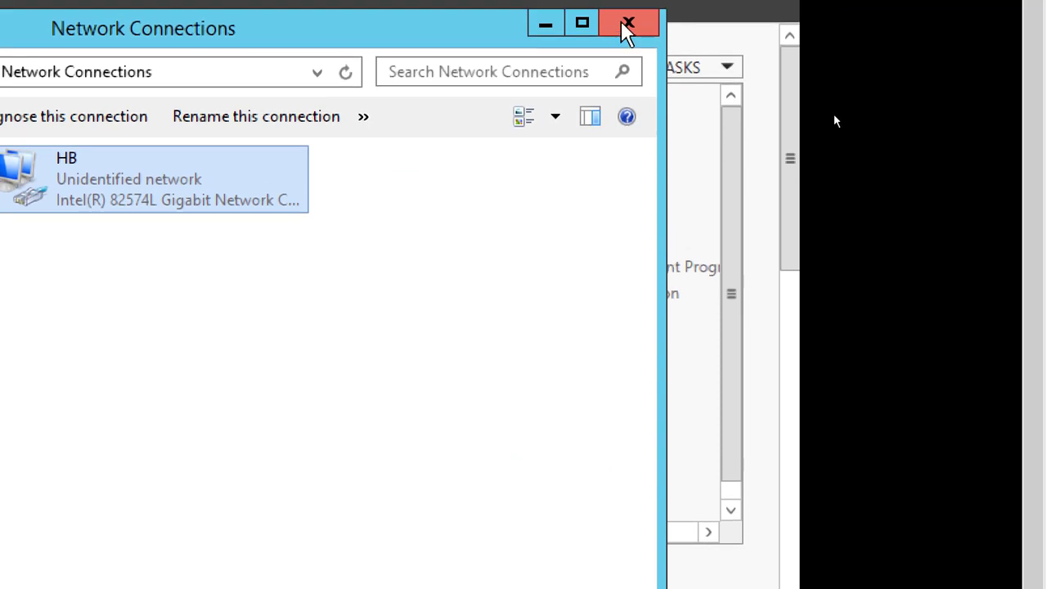
left_click(626, 23)
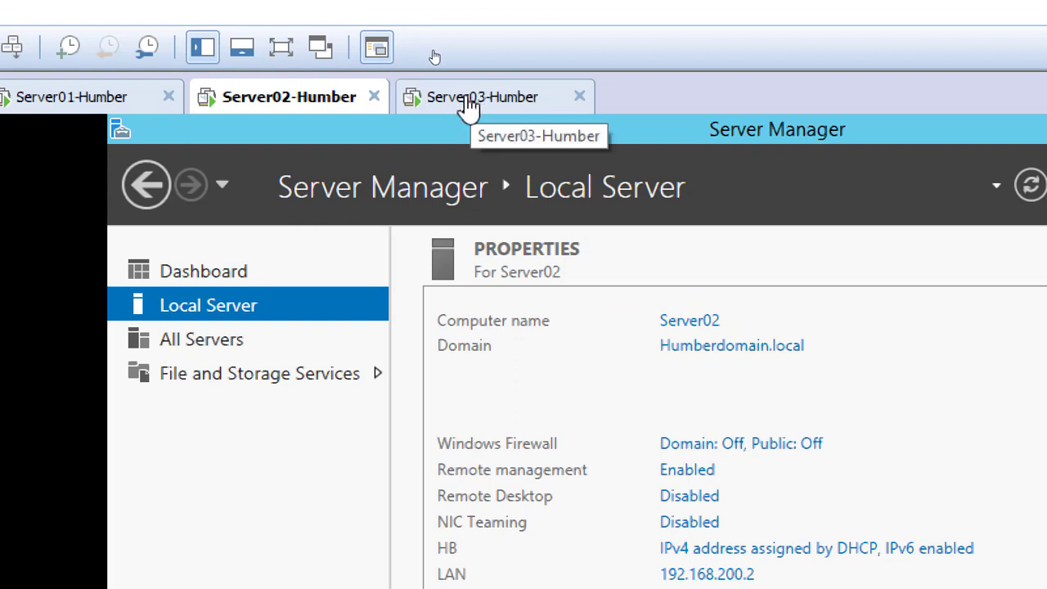
Switch to the Server03-Humber virtual machine, open its settings and begin adding a new network adapter
left_click(467, 104)
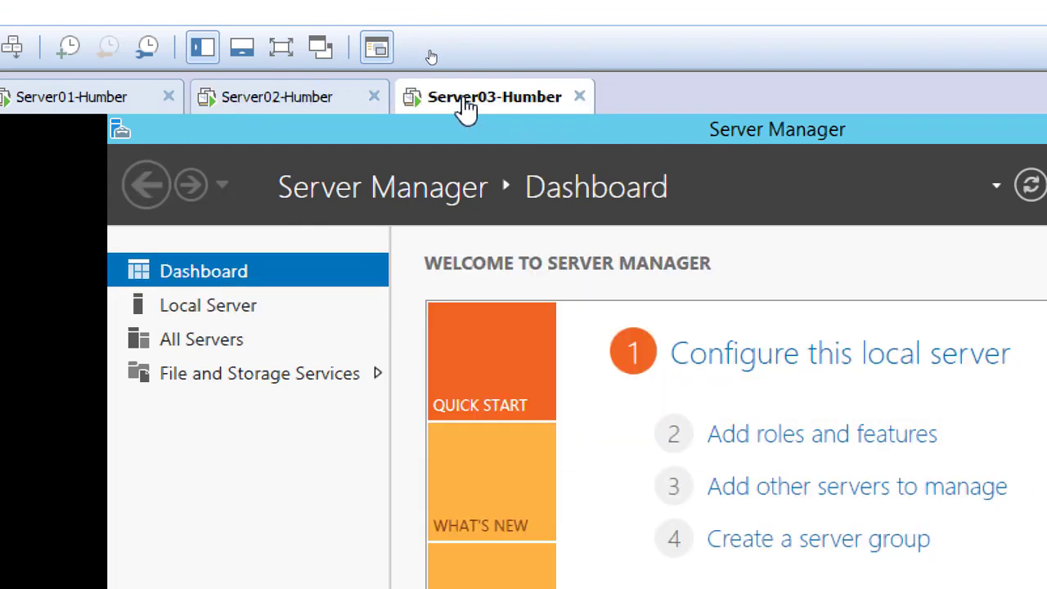
right_click(466, 107)
left_click(624, 445)
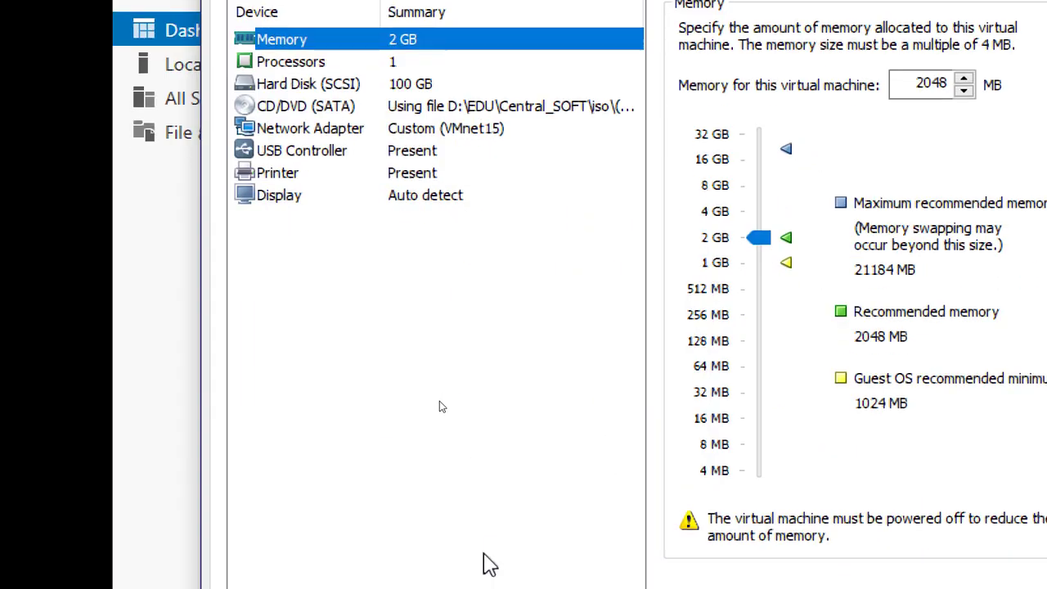
left_click(508, 556)
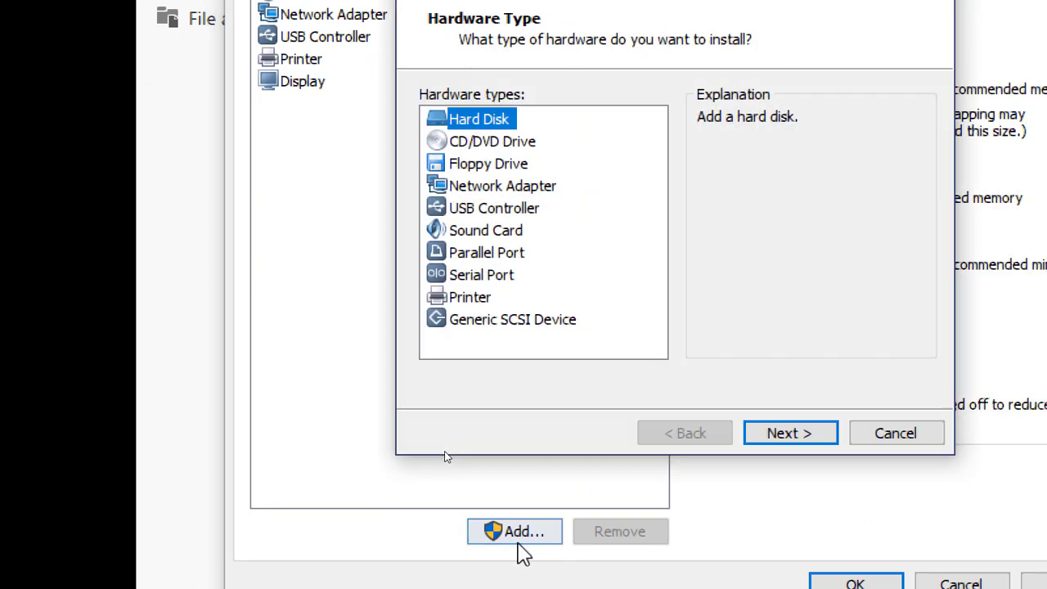
left_click(546, 190)
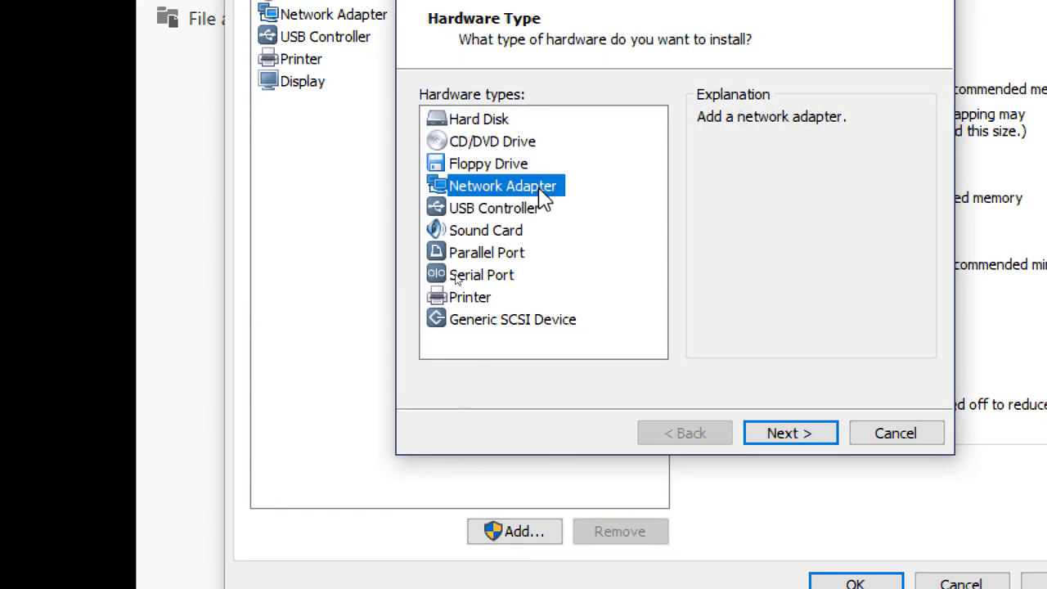
left_click(812, 442)
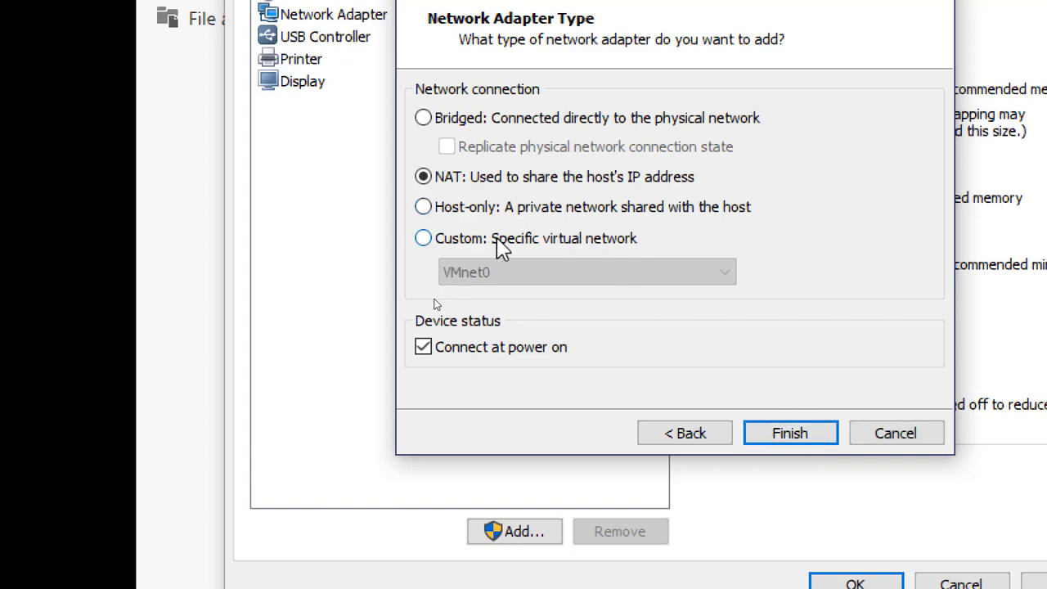
Connect Server03's new adapter to the custom virtual network VMnet14 and save the virtual machine settings
left_click(498, 242)
left_click(530, 283)
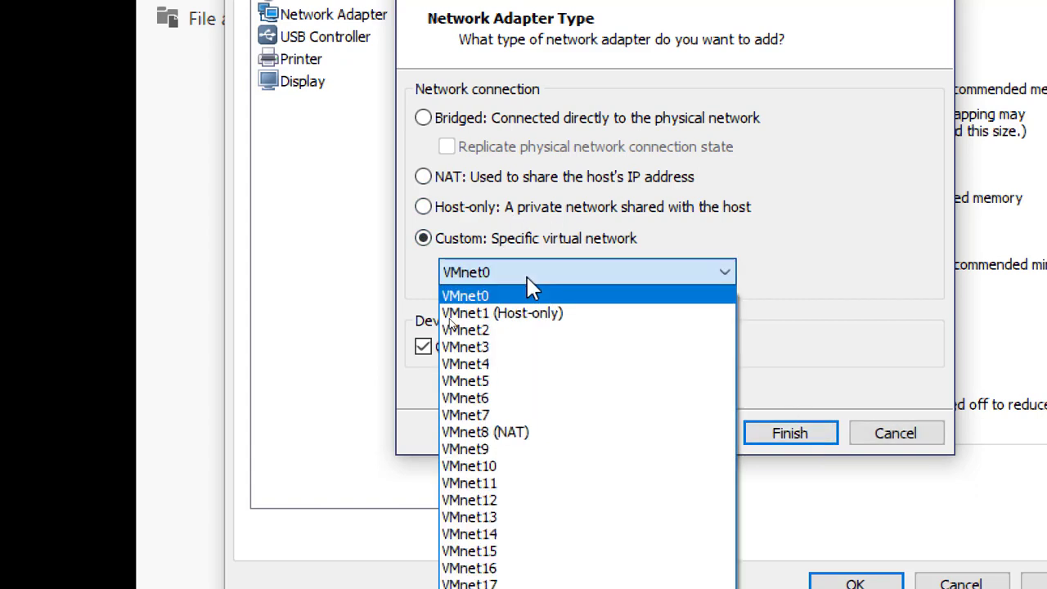
left_click(515, 536)
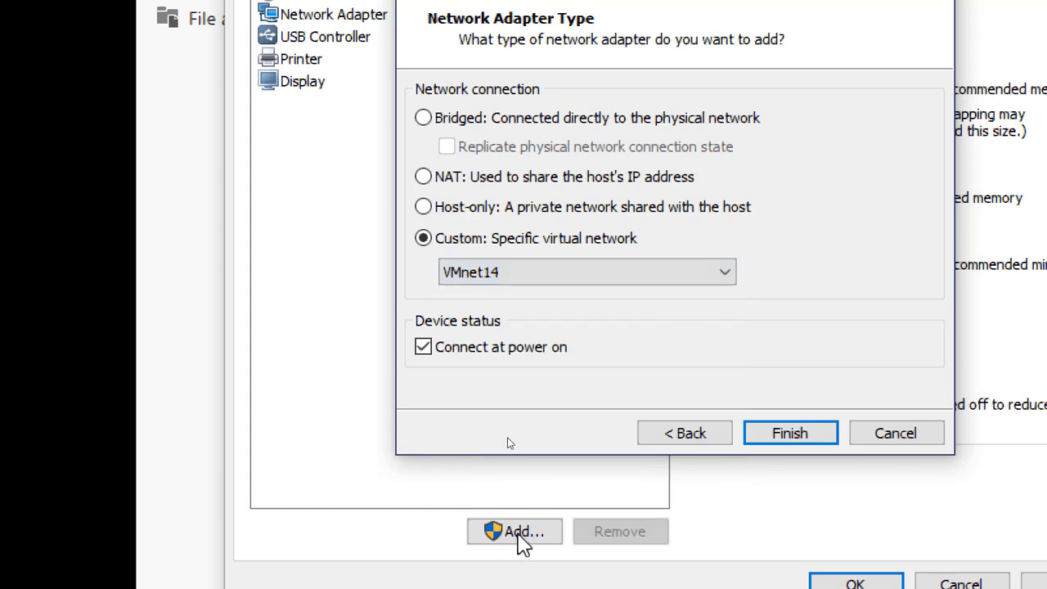
left_click(781, 434)
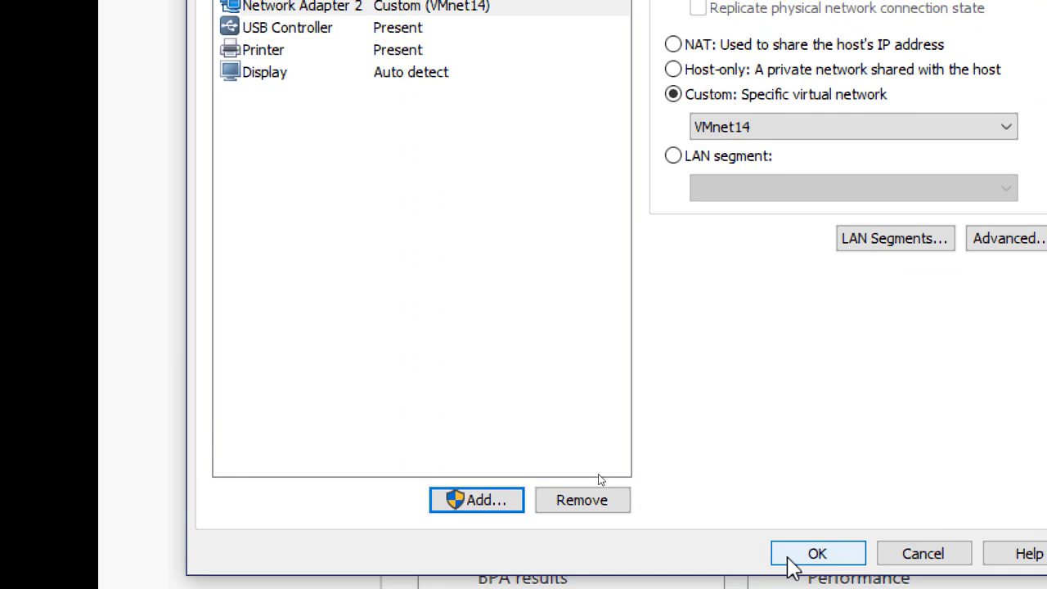
left_click(791, 561)
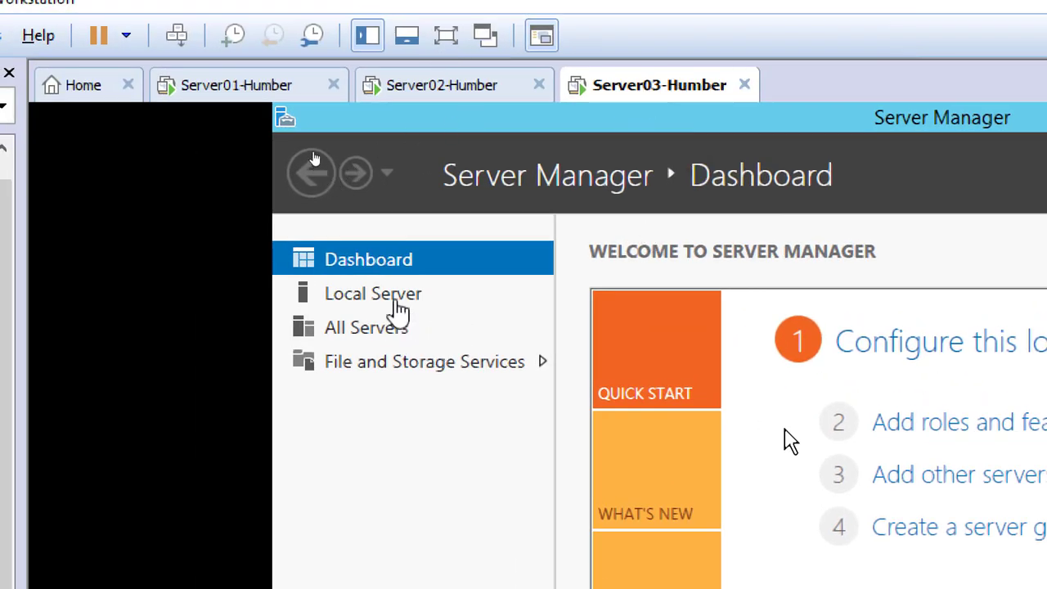
Open Server03's network connections from the local server properties and rename the Ethernet0 connection to LAN
left_click(394, 296)
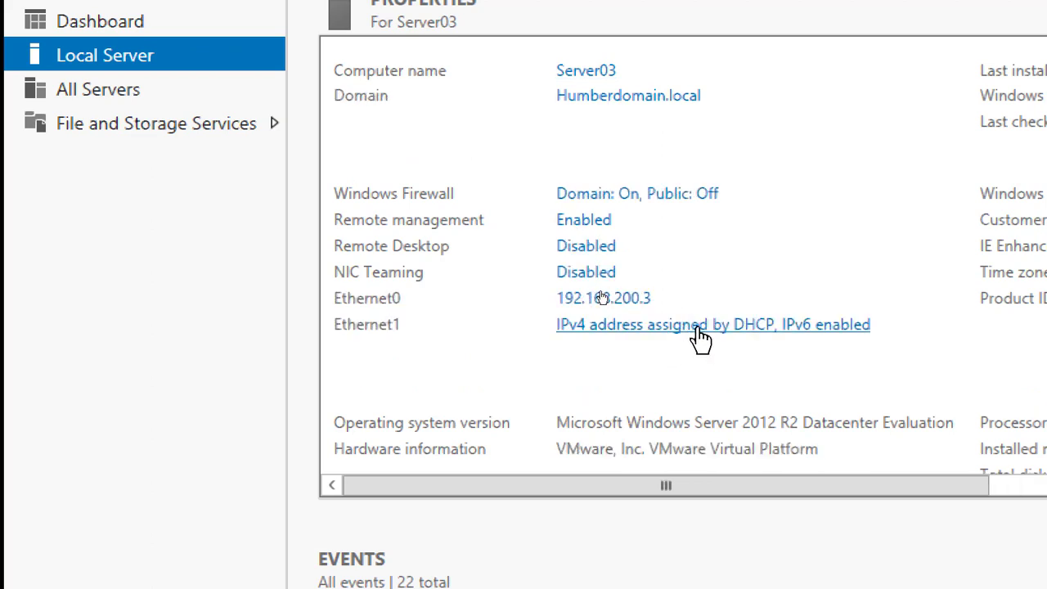
left_click(712, 327)
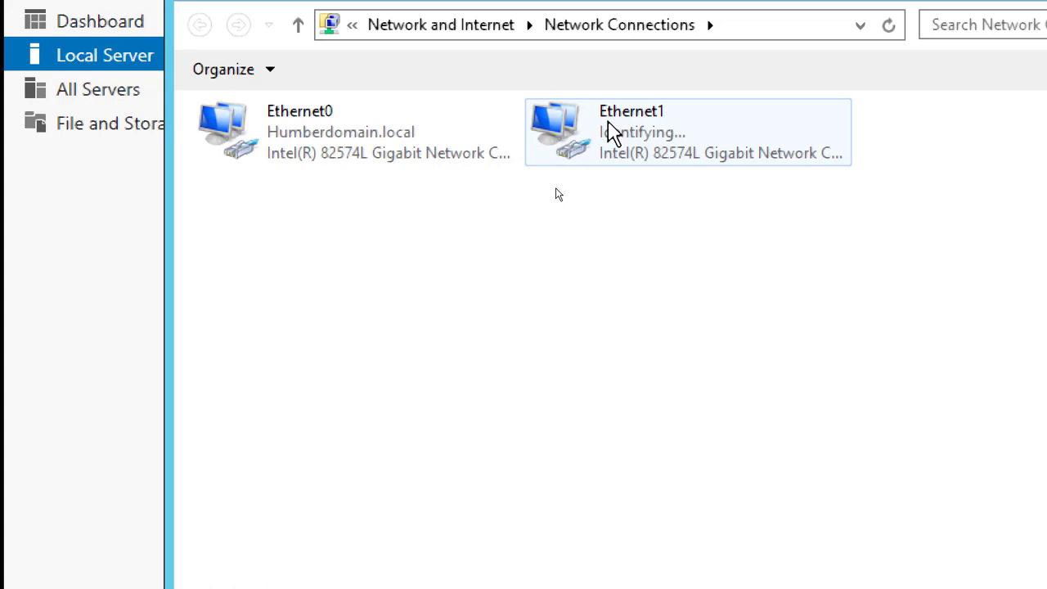
double_click(301, 139)
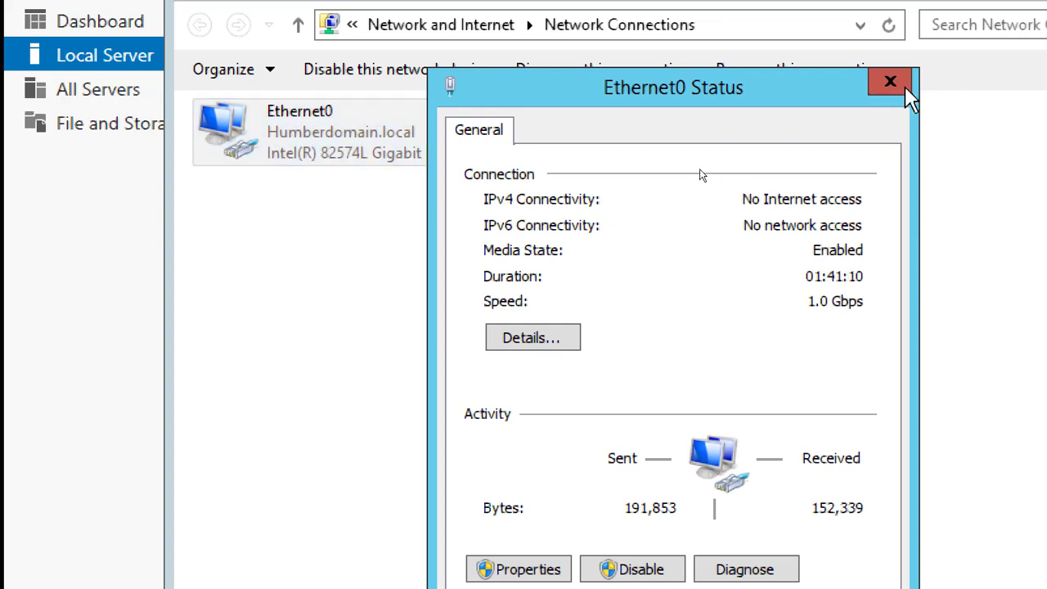
left_click(906, 85)
right_click(316, 133)
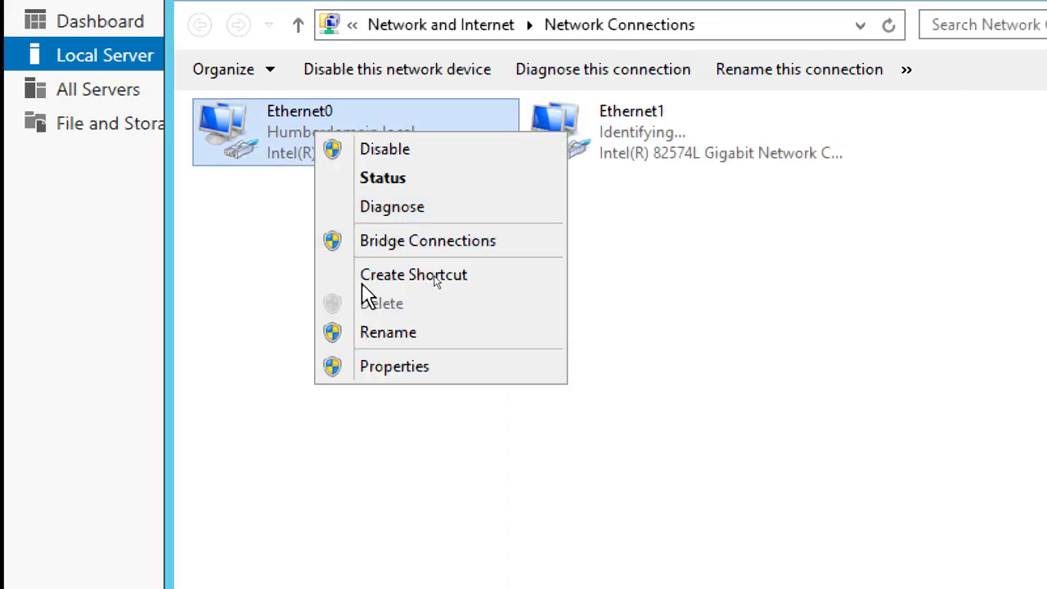
left_click(388, 332)
type("LAN")
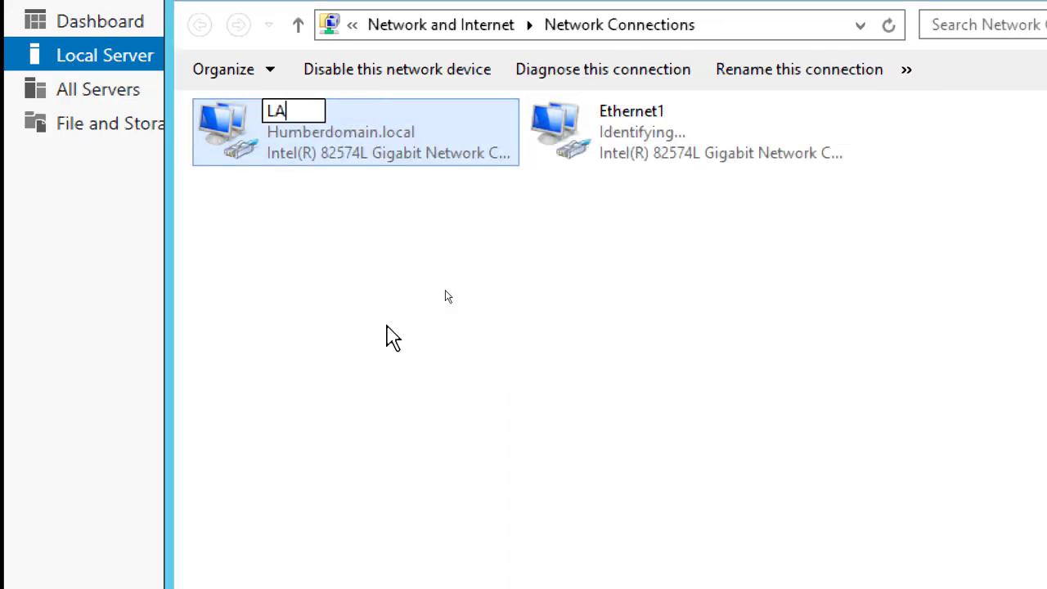
Rename Server03's Ethernet1 connection to HB
right_click(644, 123)
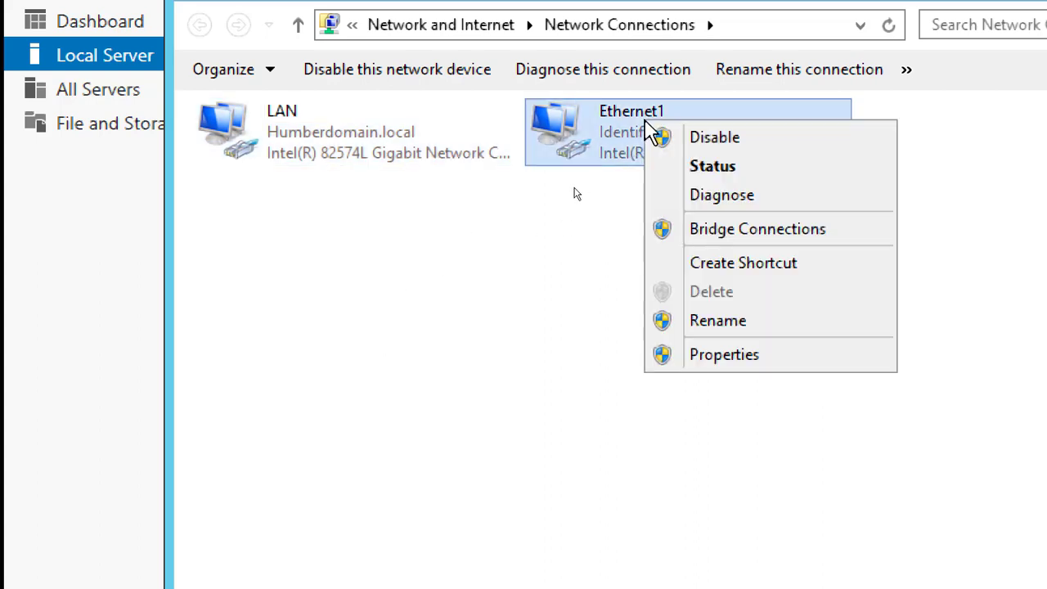
left_click(716, 326)
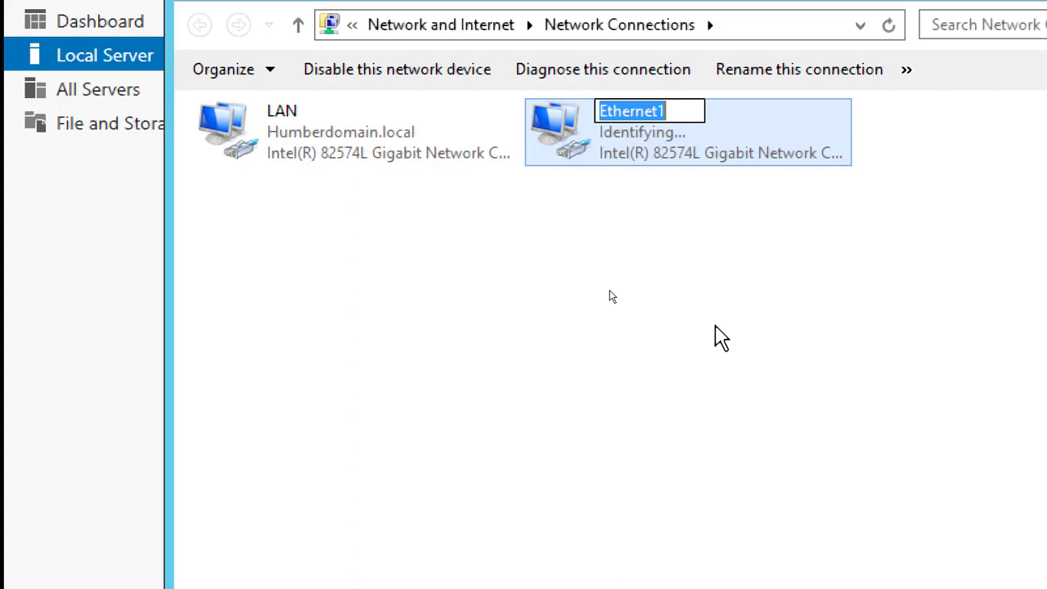
type("HB")
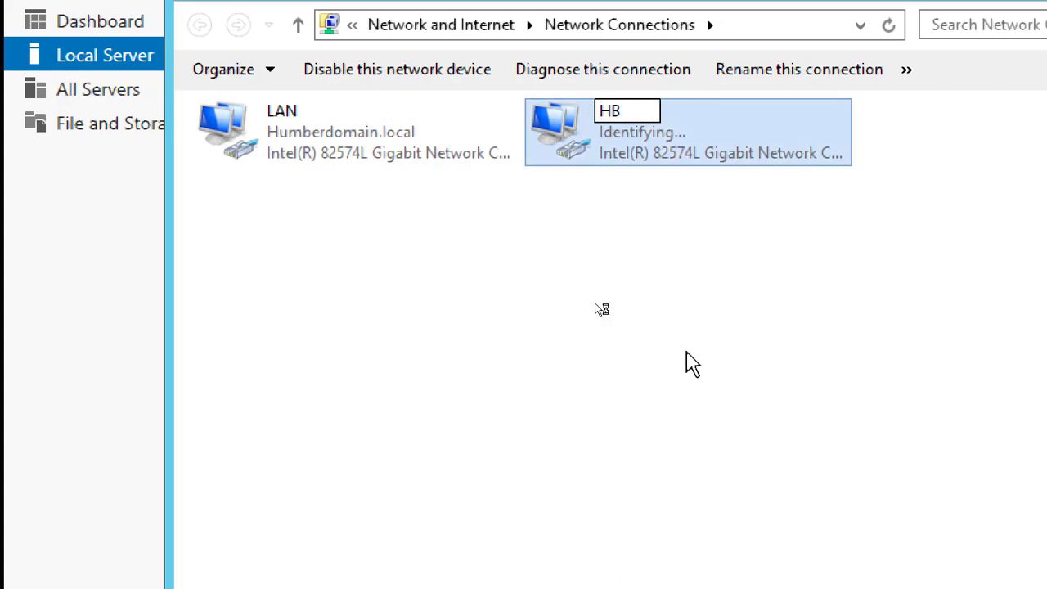
left_click(597, 304)
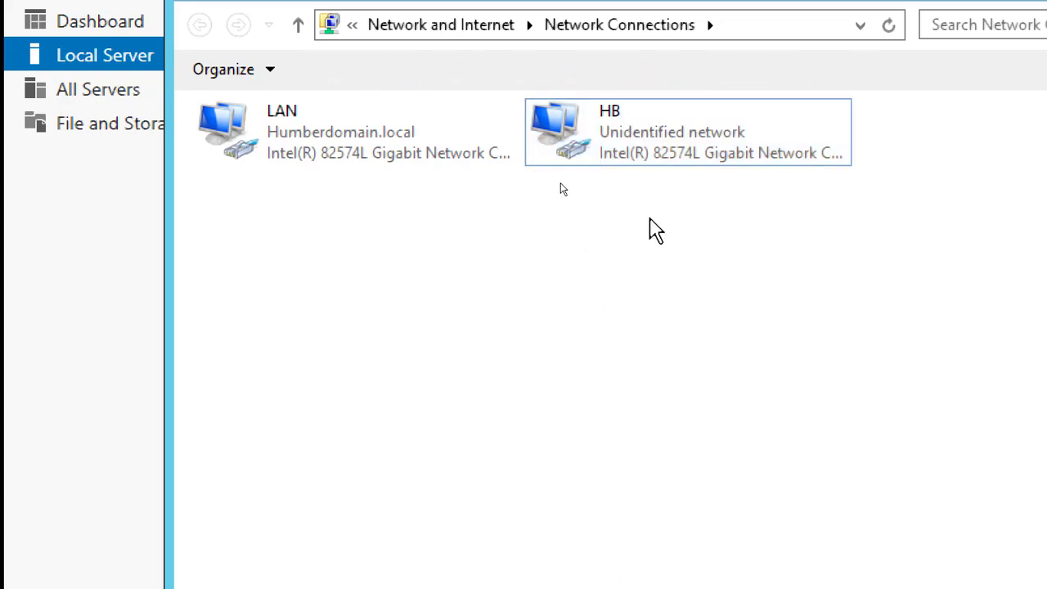
Open the HB connection's properties and disable Internet Protocol Version 6 (TCP/IPv6)
double_click(617, 139)
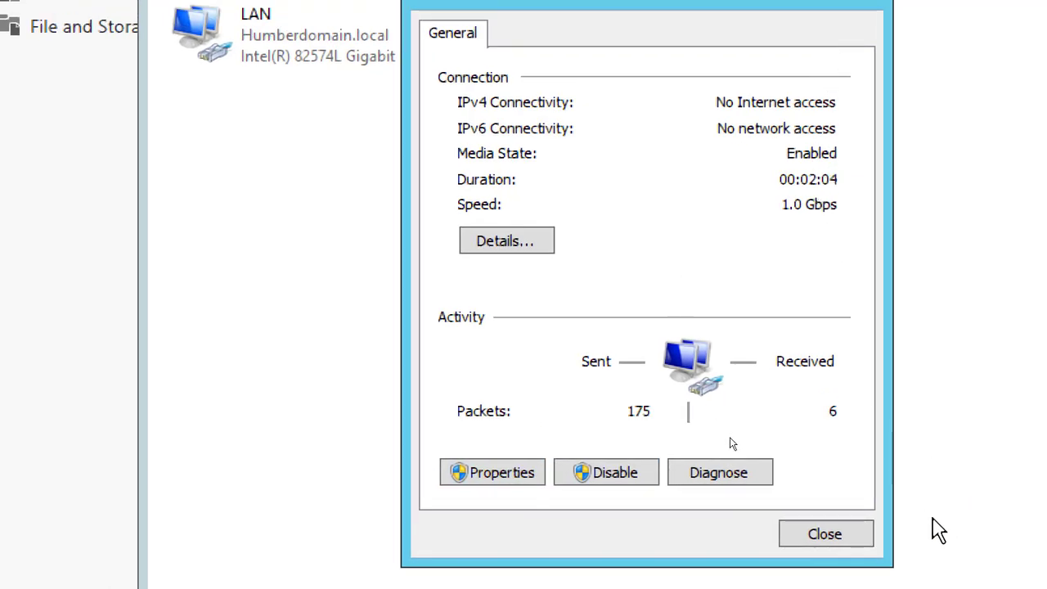
left_click(491, 474)
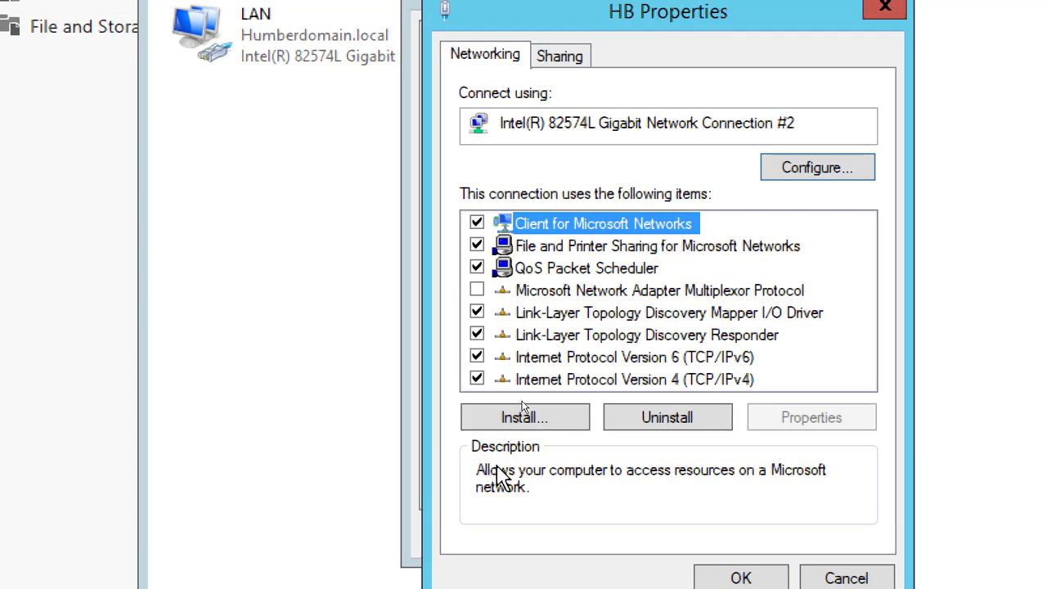
left_click(476, 360)
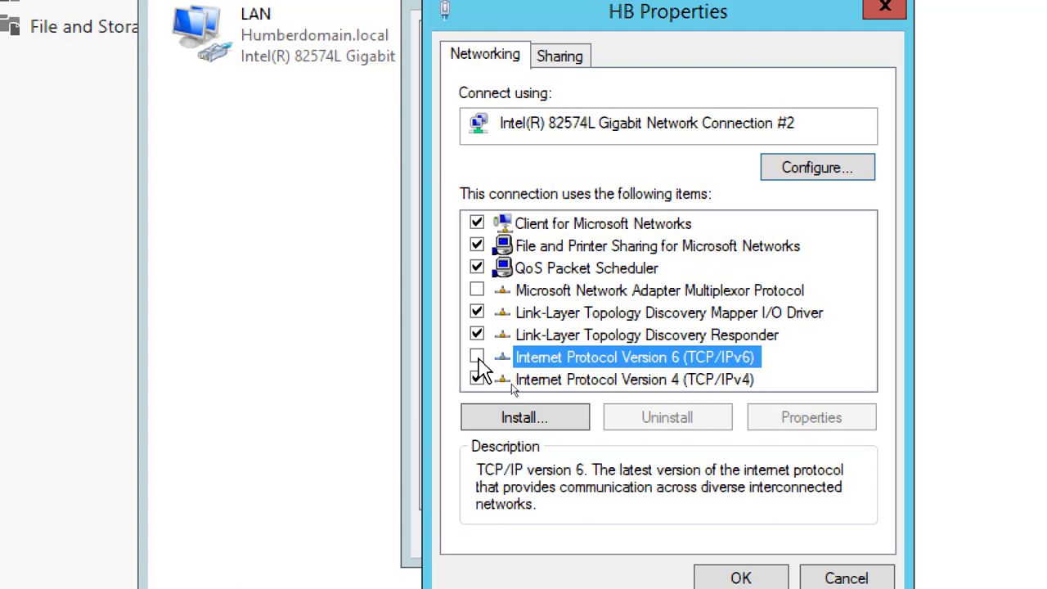
Give HB the static IPv4 address 10.0.0.2 with subnet mask 255.0.0.0
double_click(683, 381)
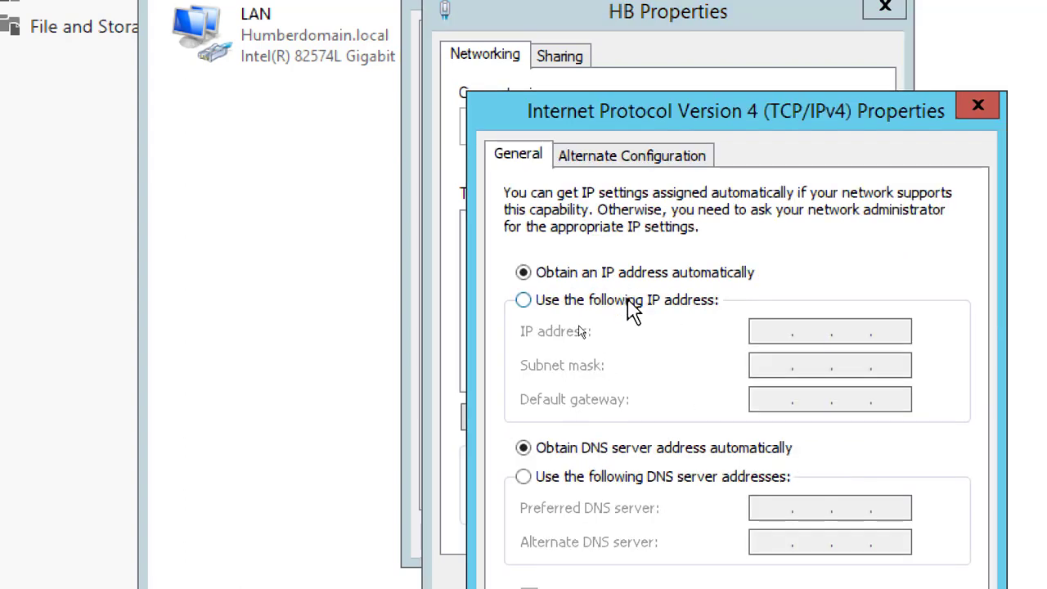
left_click(628, 299)
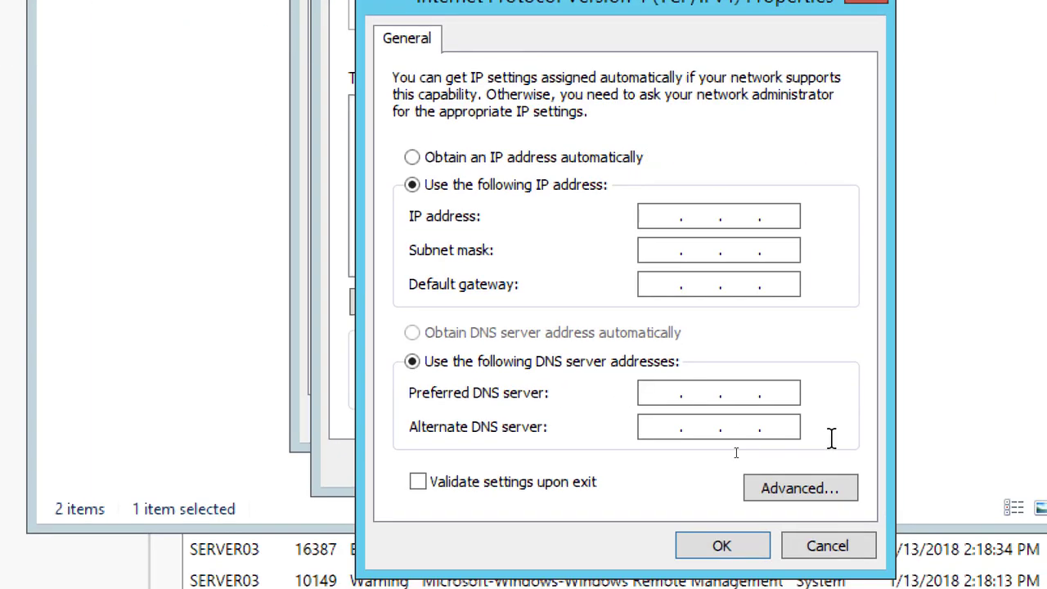
type("10.0.0.2")
key("Tab")
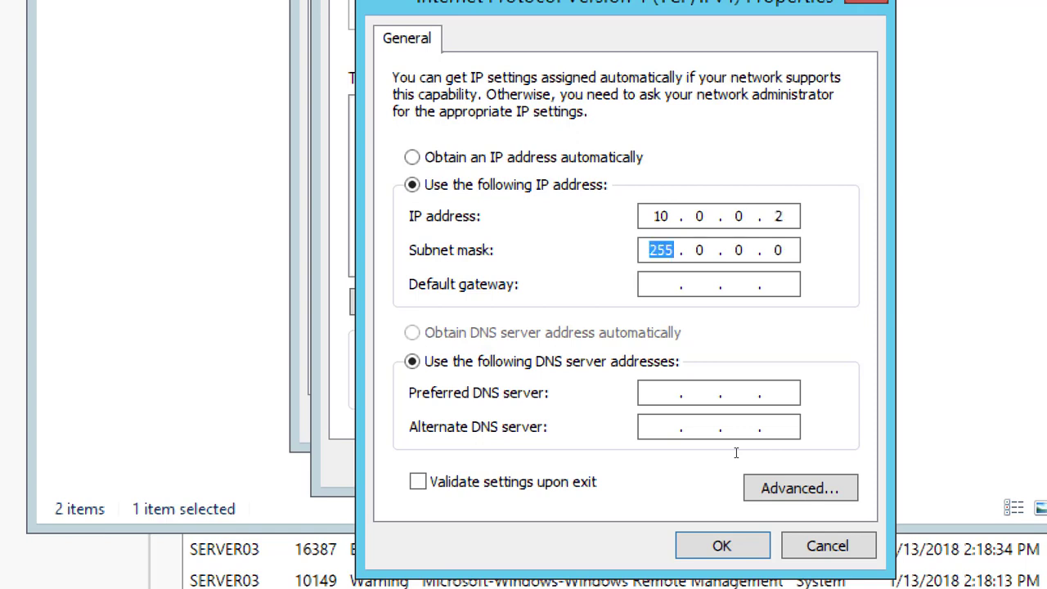
Turn off registering the HB connection's addresses in DNS in its advanced TCP/IP settings
left_click(810, 495)
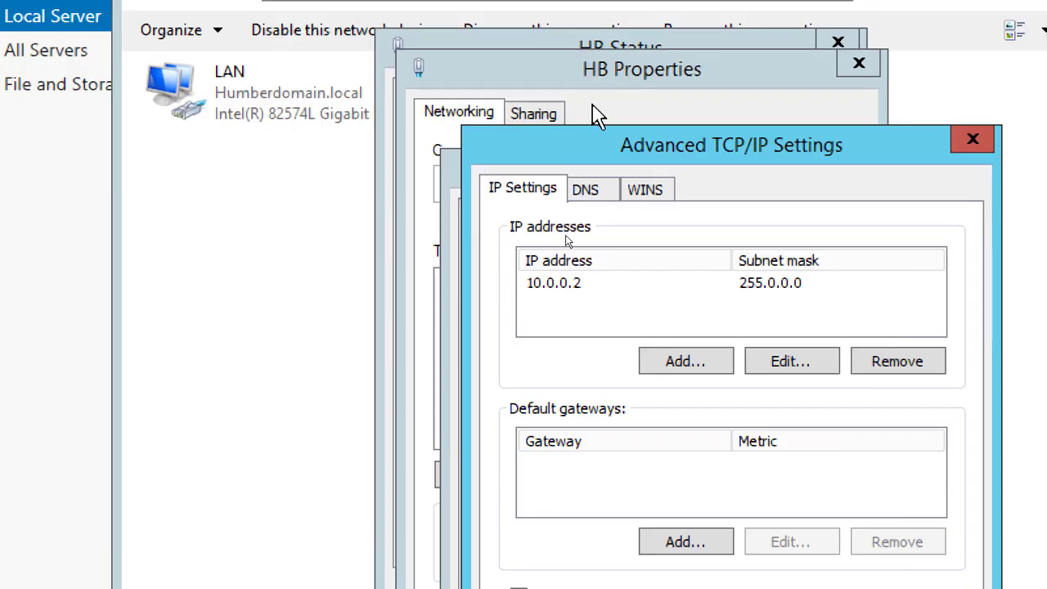
left_click(582, 194)
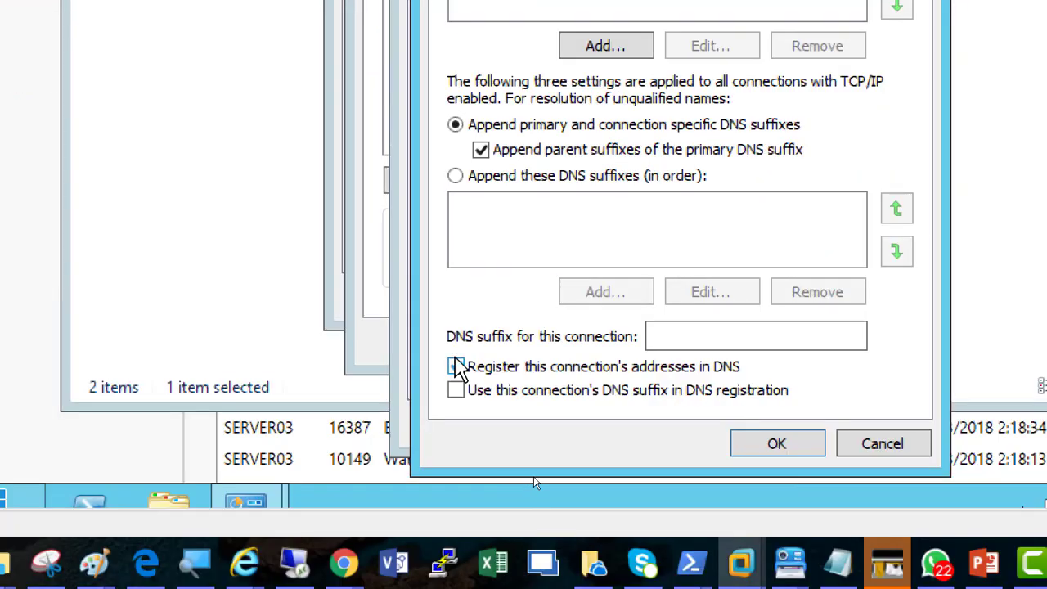
left_click(456, 366)
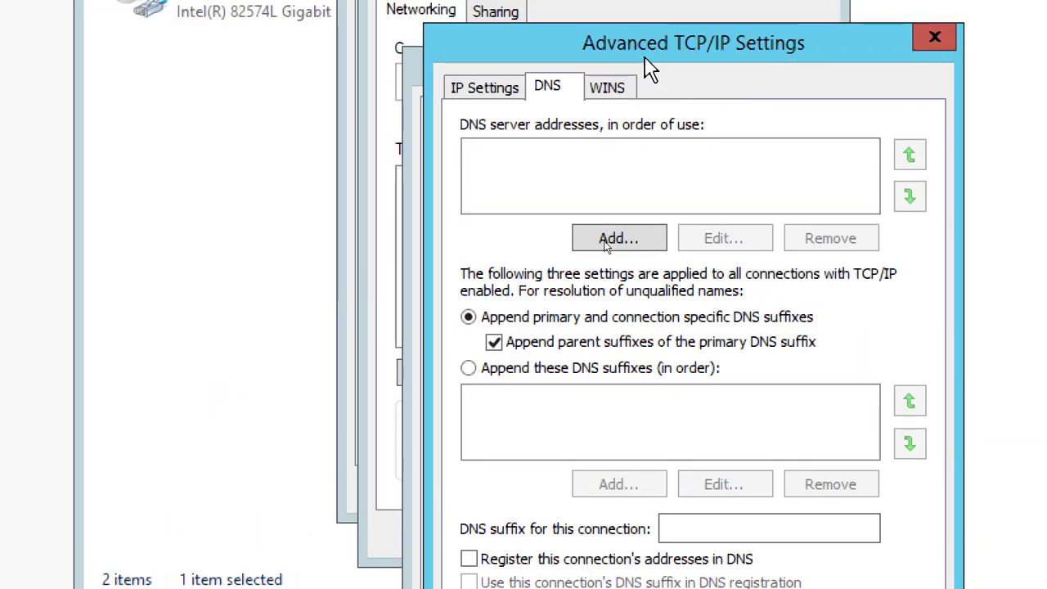
Disable LMHOSTS lookup and NetBIOS over TCP/IP for HB and accept the advanced settings
left_click(612, 90)
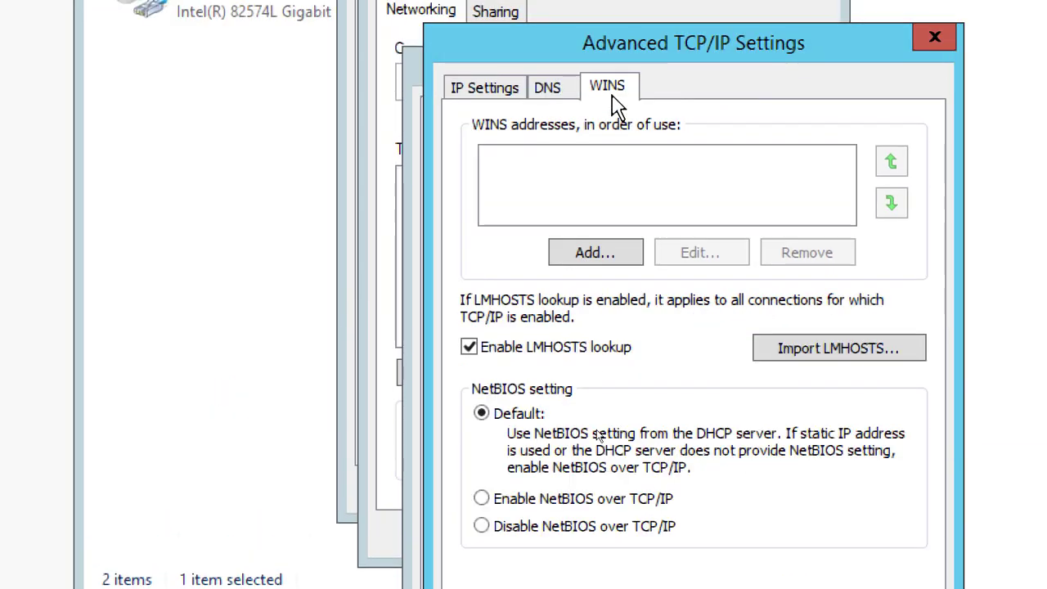
left_click(497, 349)
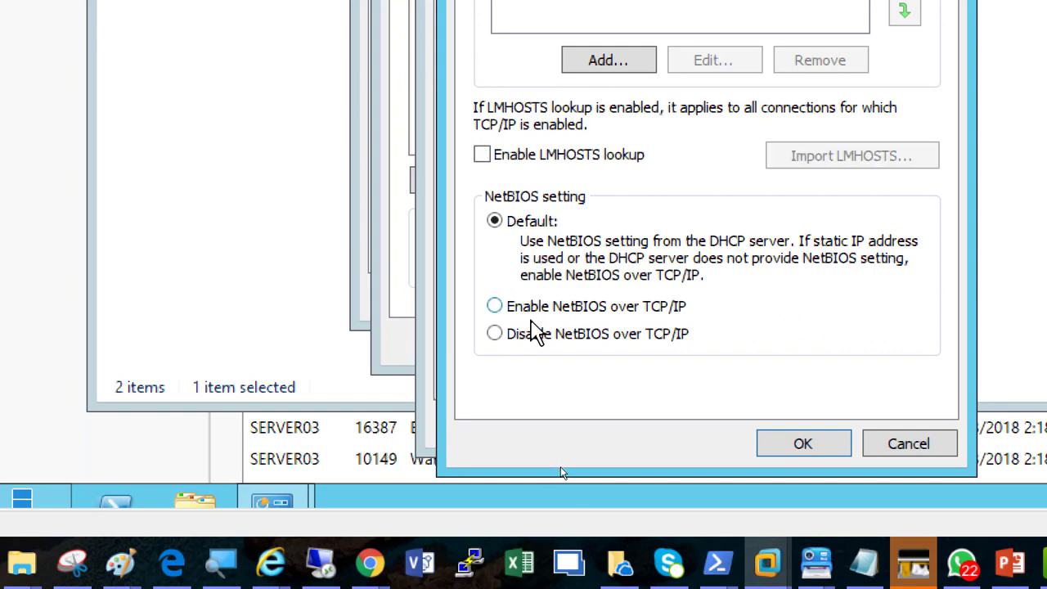
left_click(539, 334)
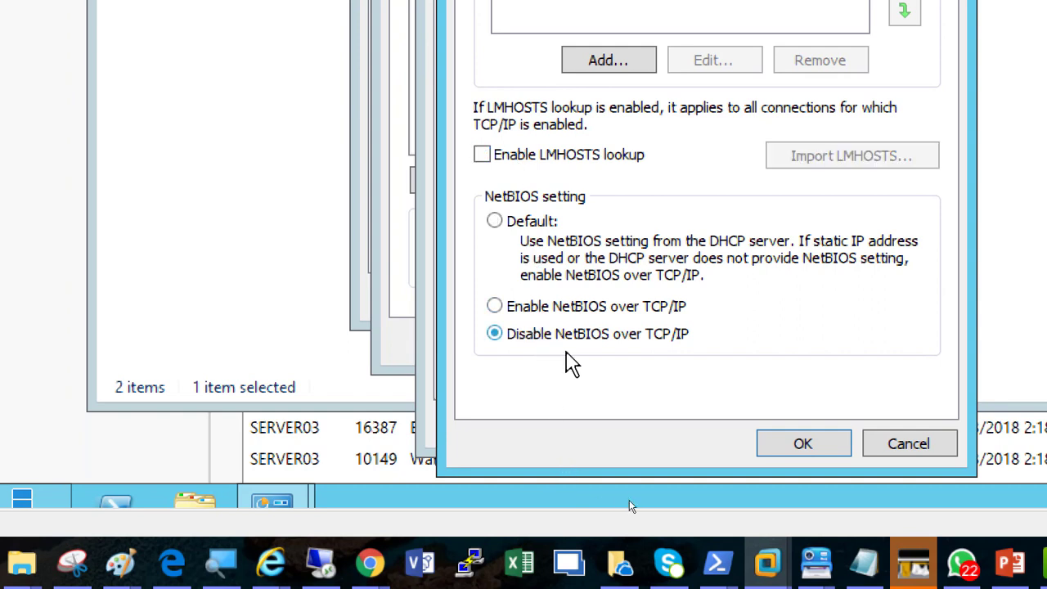
left_click(795, 444)
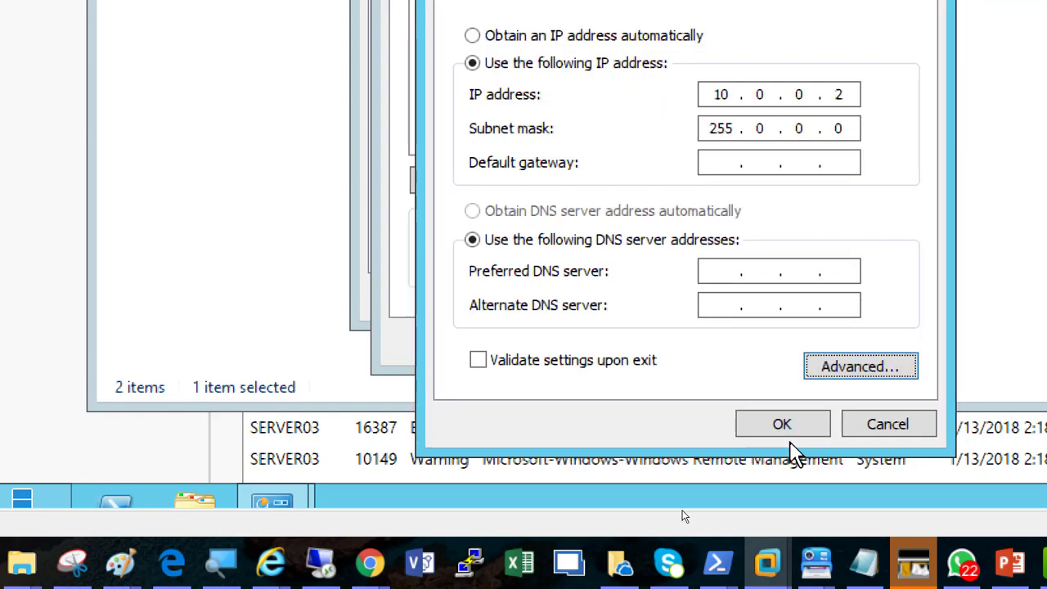
Save HB's IPv4 configuration and close its properties and status dialogs
left_click(780, 438)
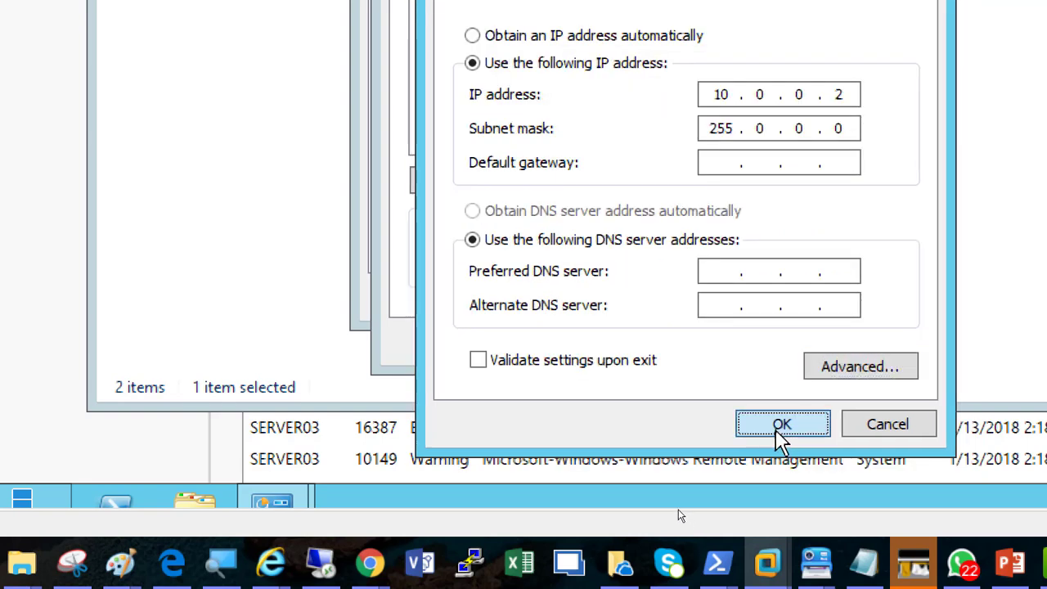
left_click(696, 355)
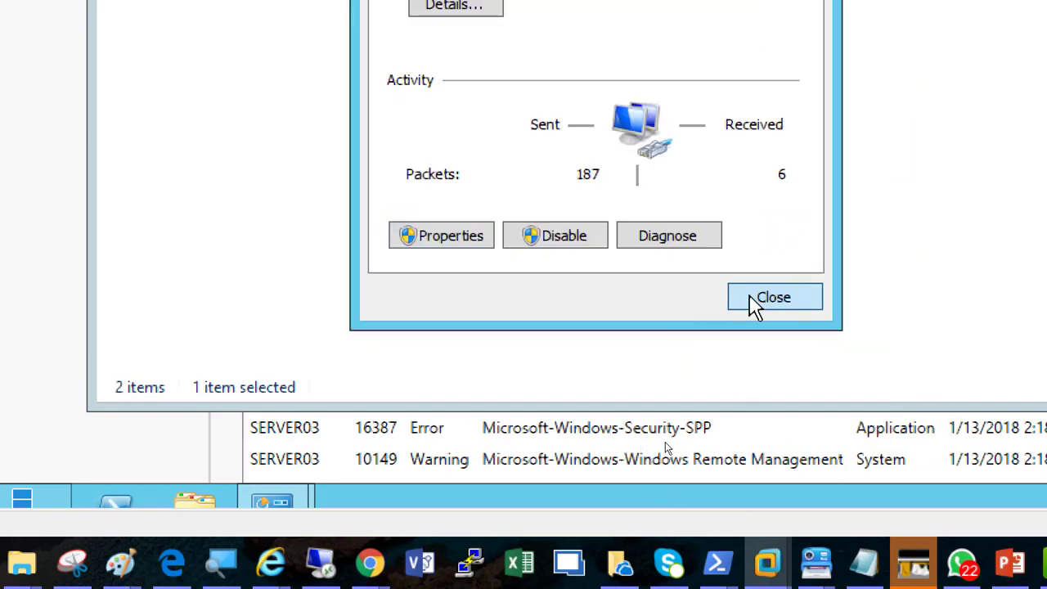
left_click(752, 302)
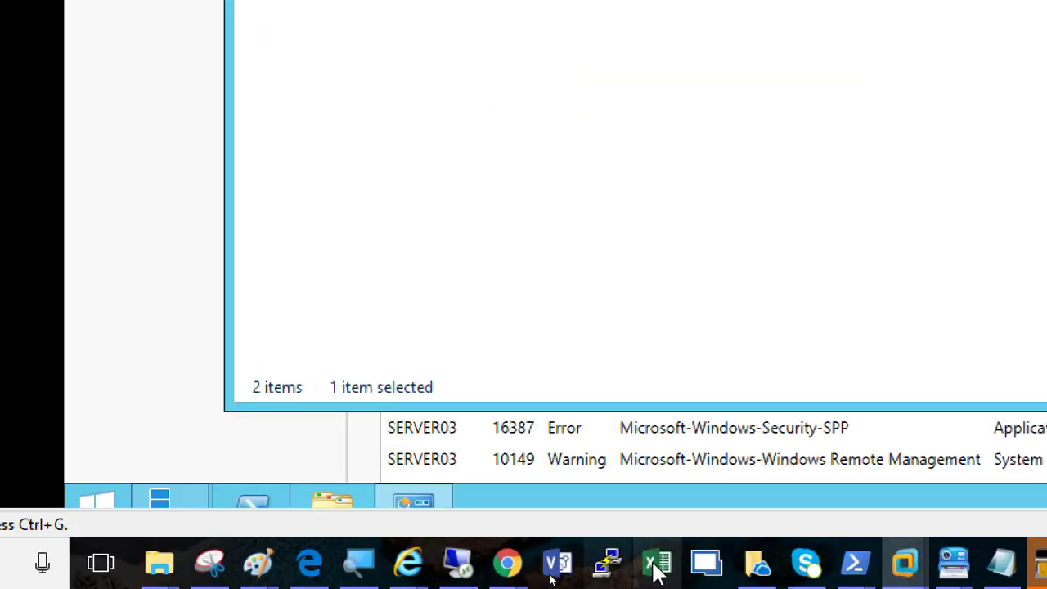
left_click(355, 564)
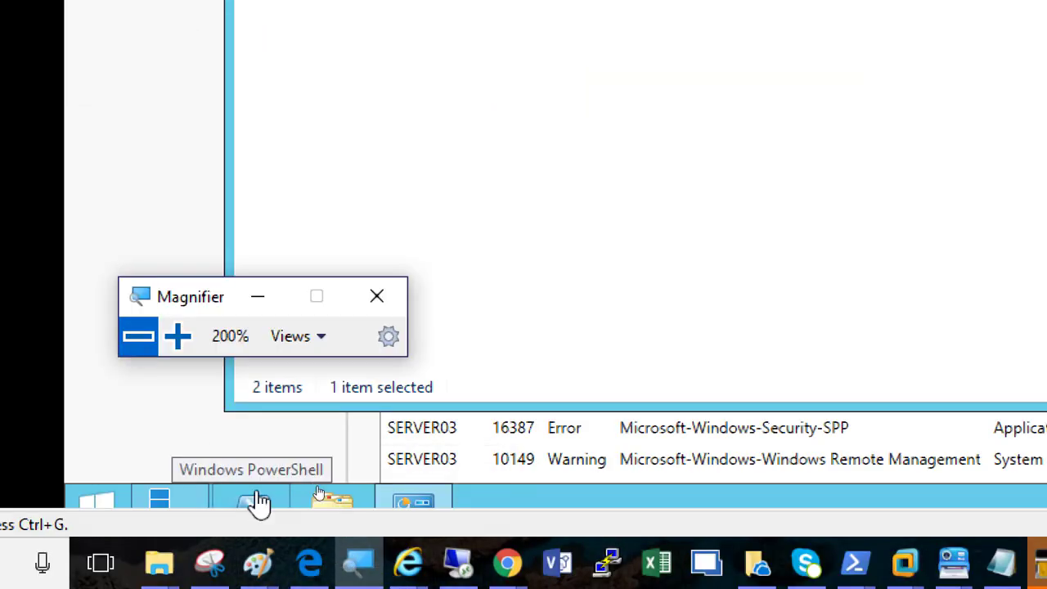
left_click(246, 510)
left_click(137, 402)
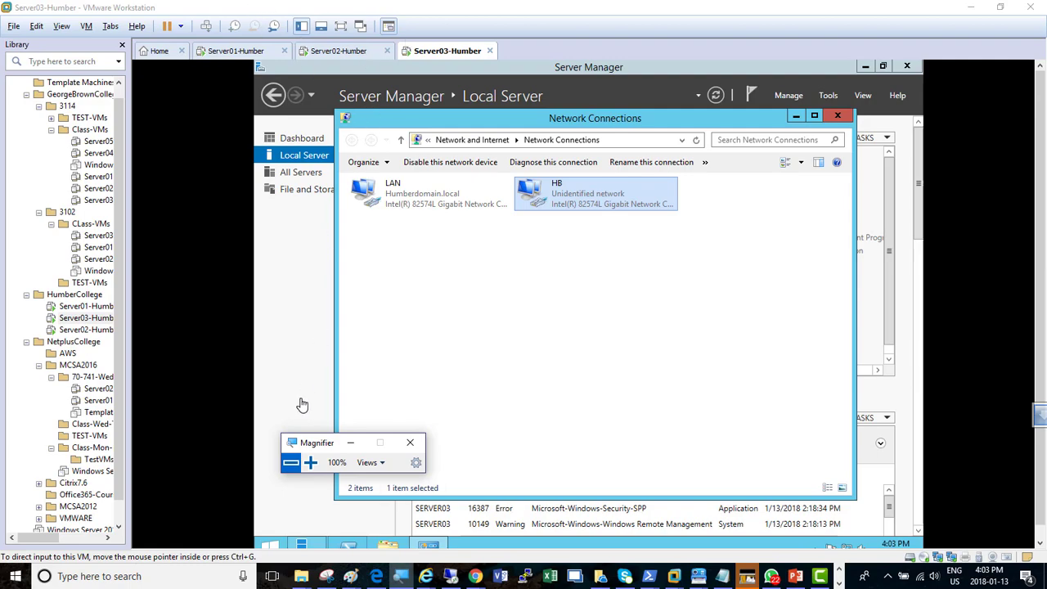
left_click(310, 463)
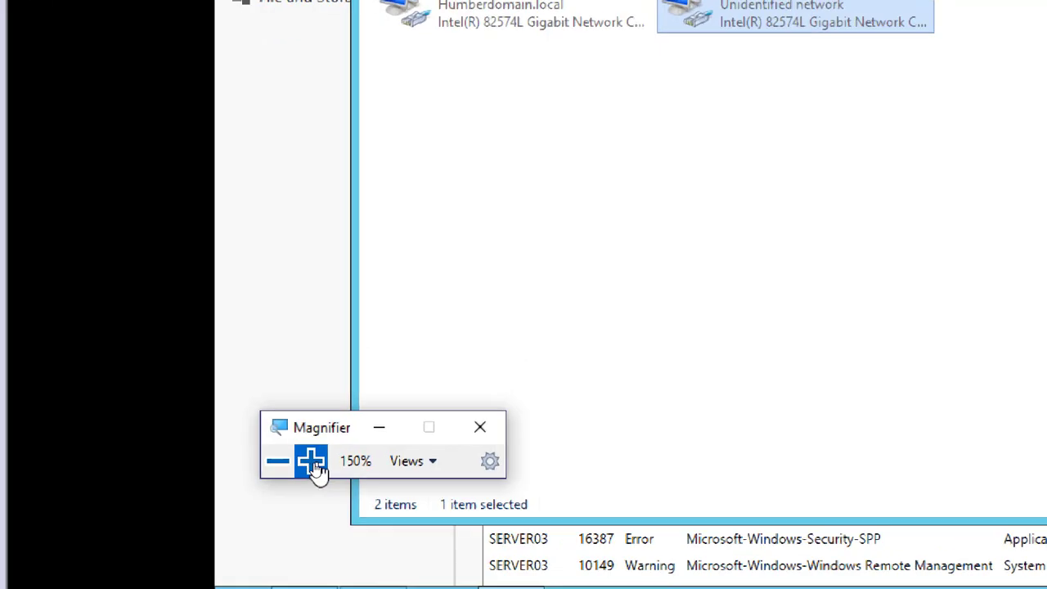
left_click(310, 463)
Switch to the Server01-Humber virtual machine and minimize Magnifier and Active Directory Users and Computers
left_click(229, 64)
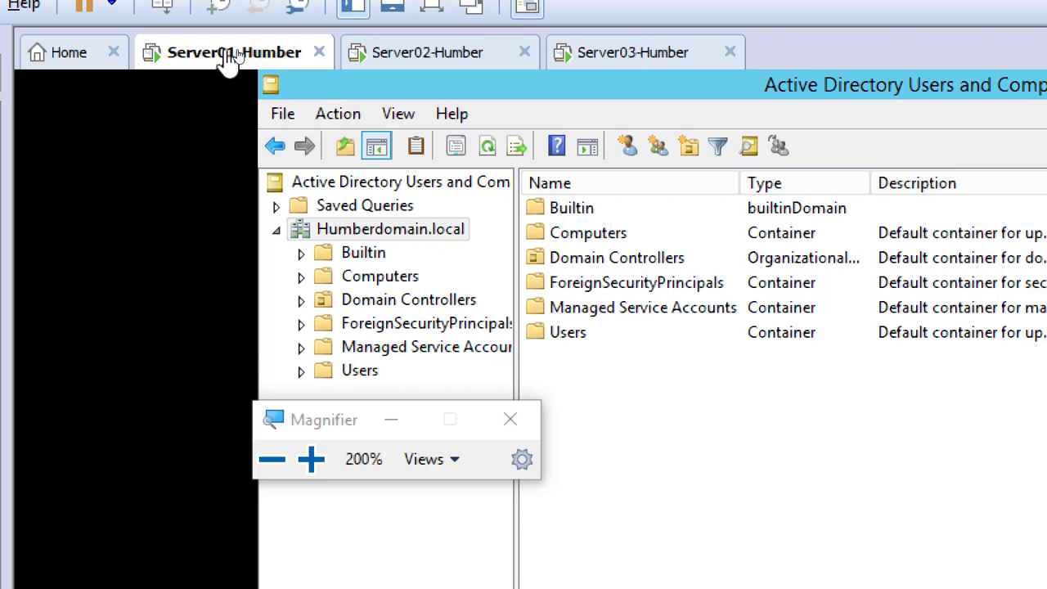
left_click(393, 420)
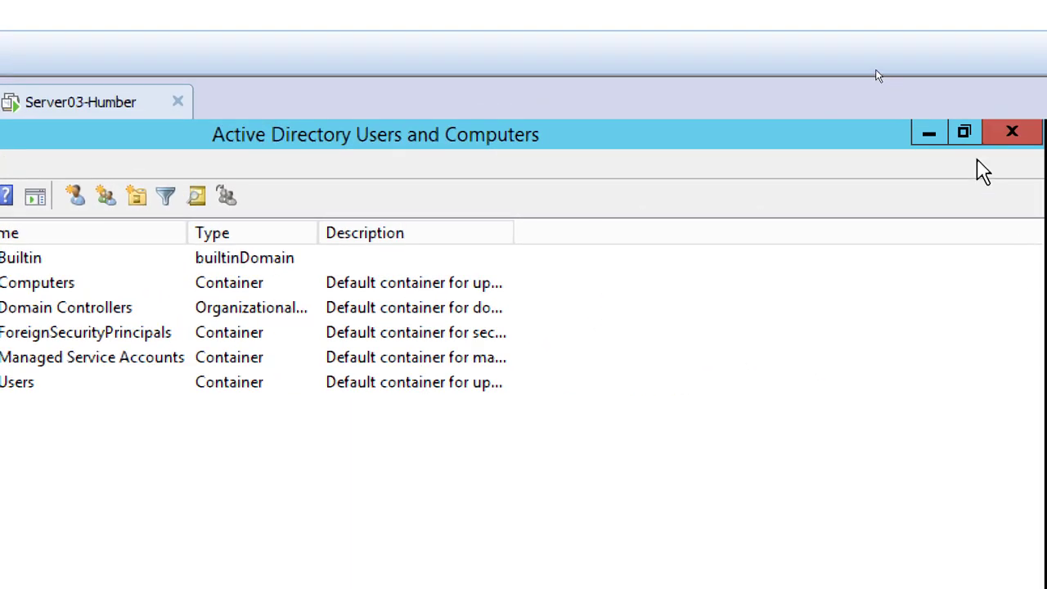
left_click(930, 135)
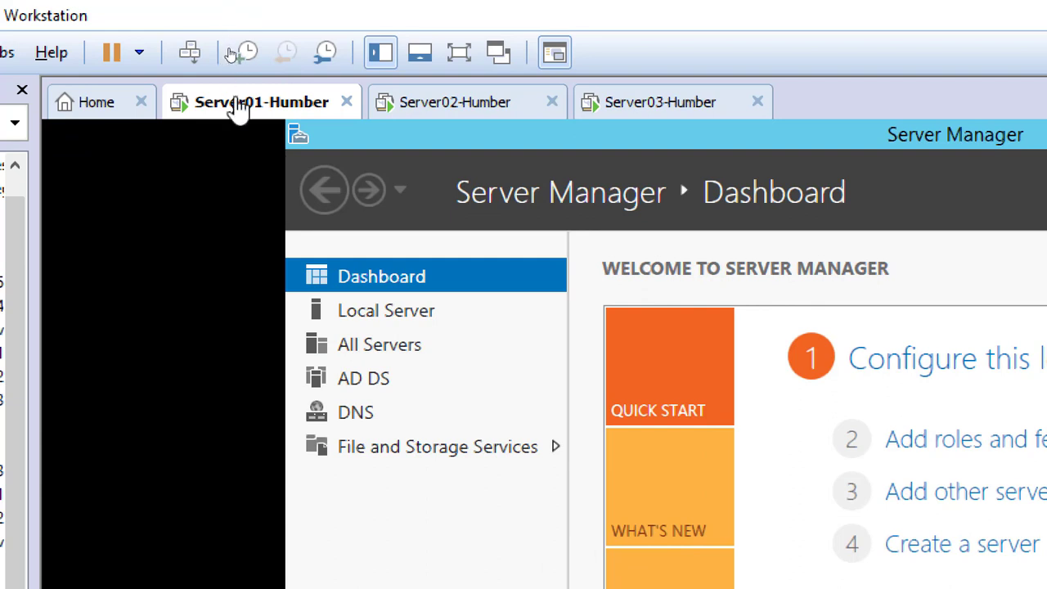
Open the Server01-Humber virtual machine settings and start adding a new SCSI virtual hard disk
right_click(236, 109)
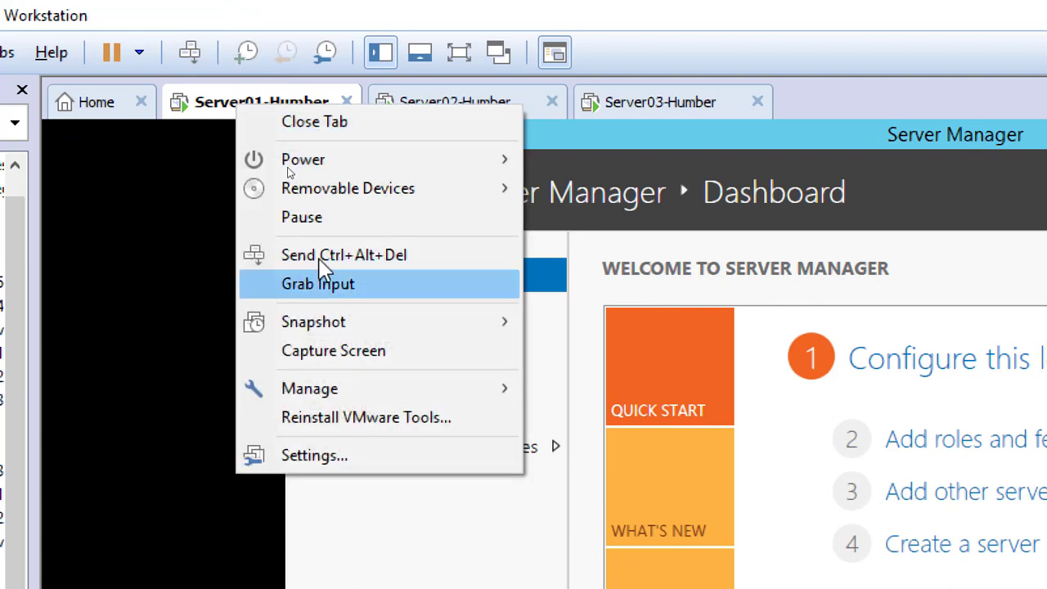
left_click(403, 471)
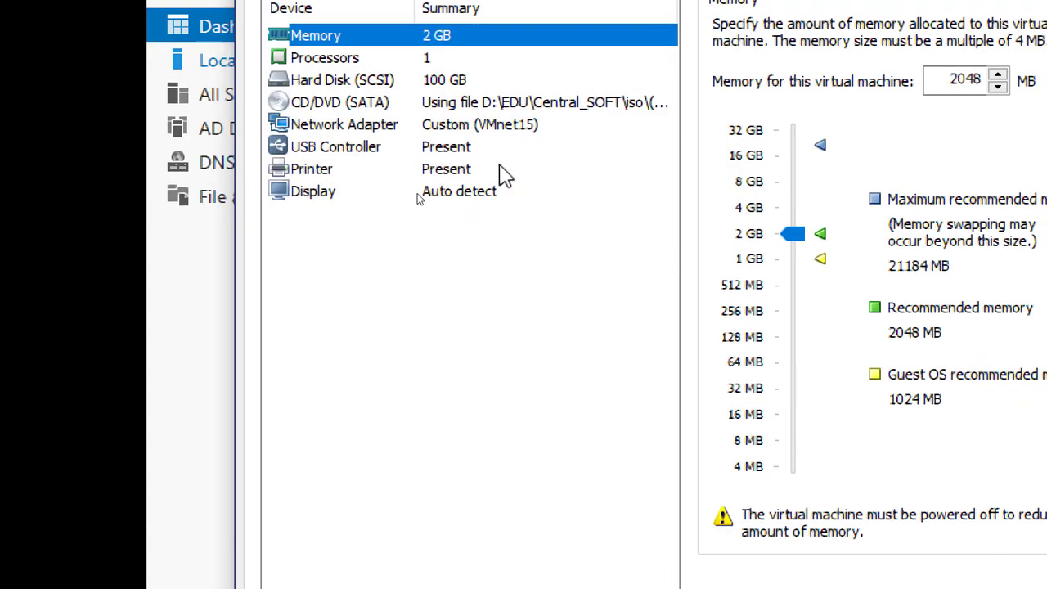
left_click(459, 89)
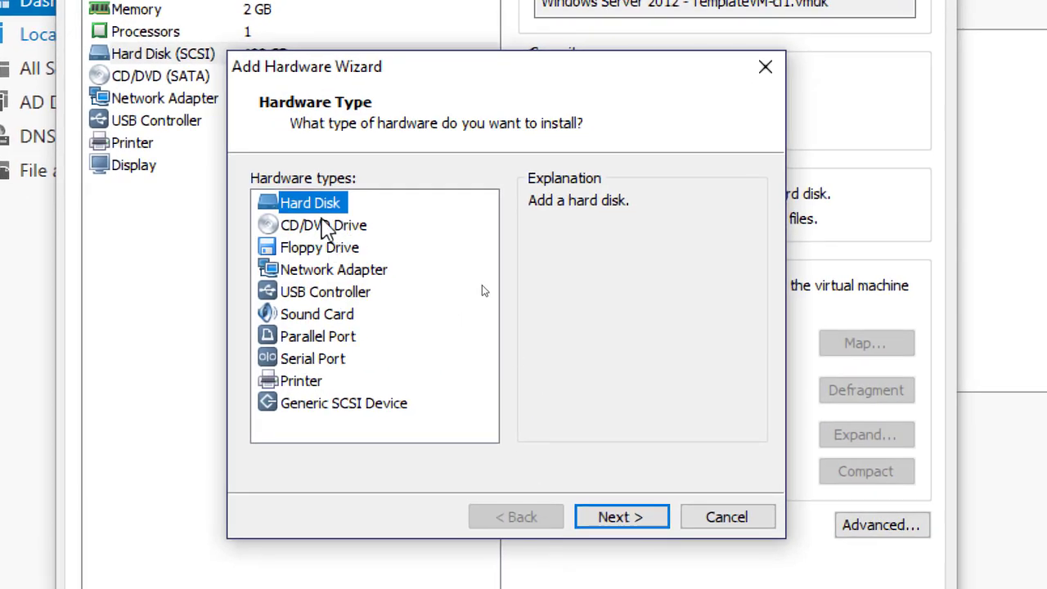
left_click(620, 517)
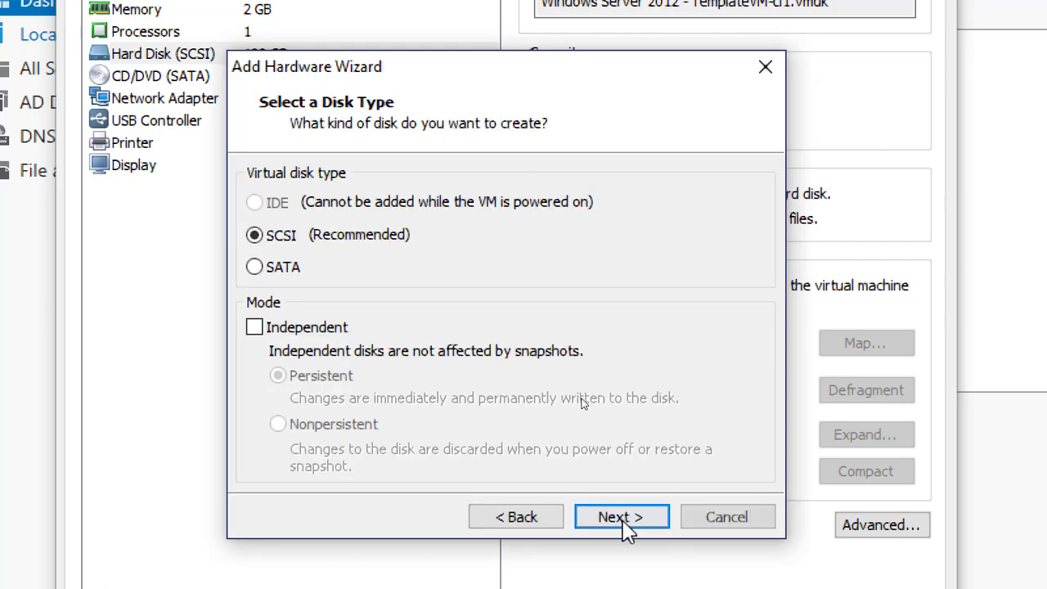
left_click(622, 516)
left_click(622, 519)
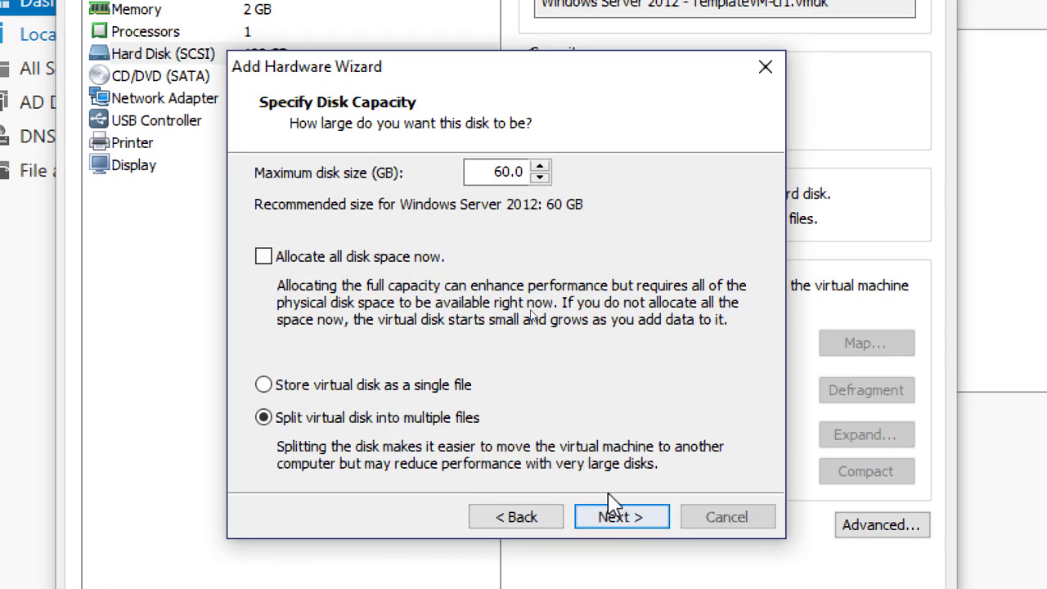
Set the new disk's maximum size to 200 GB, split into multiple files, and create it as Server01-Humber.vmdk
left_click_drag(494, 172, 575, 170)
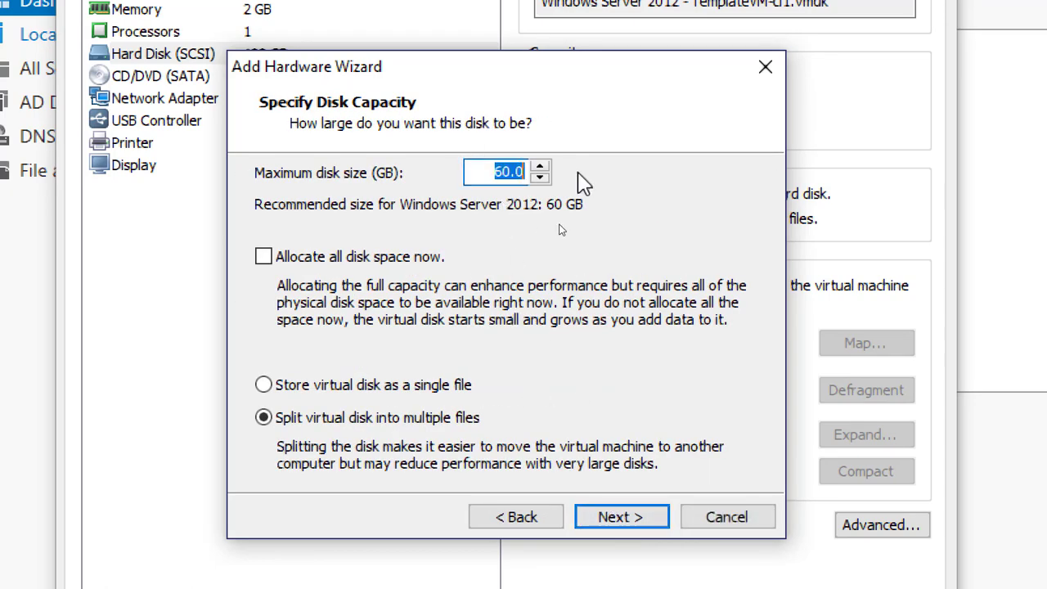
type("200")
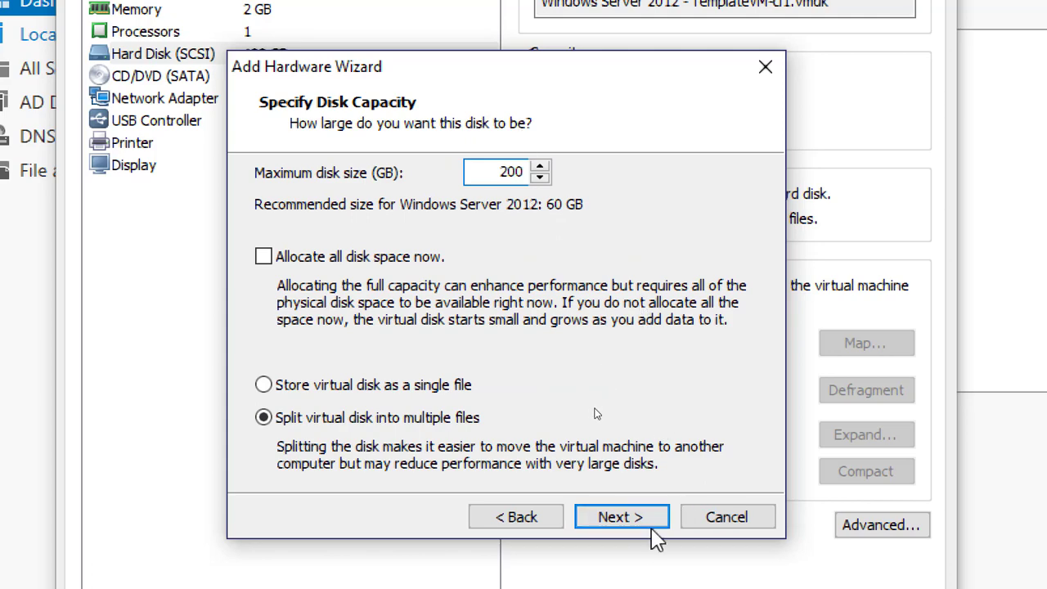
left_click(631, 525)
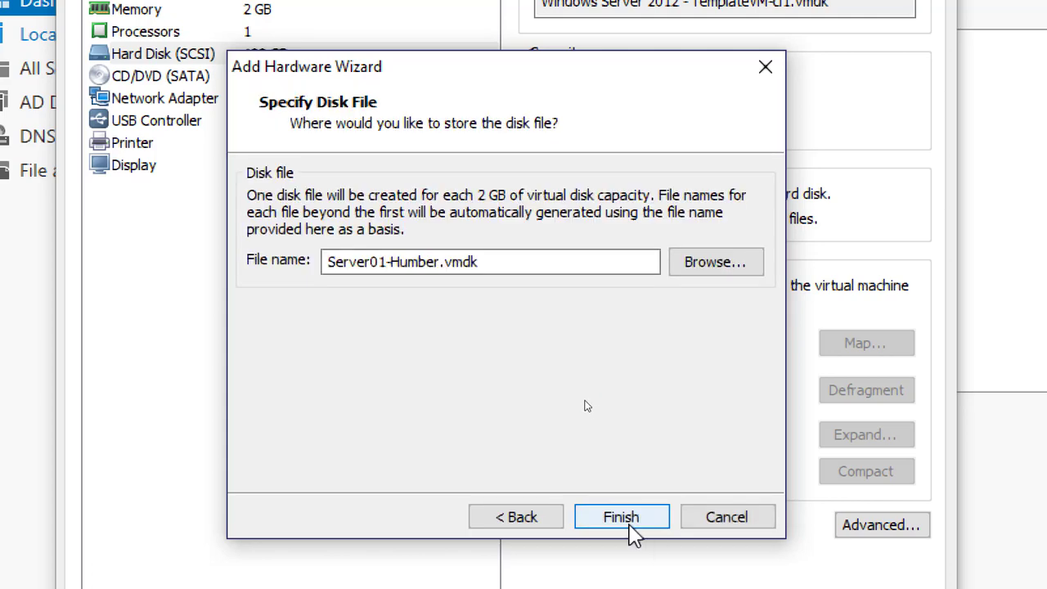
left_click(631, 523)
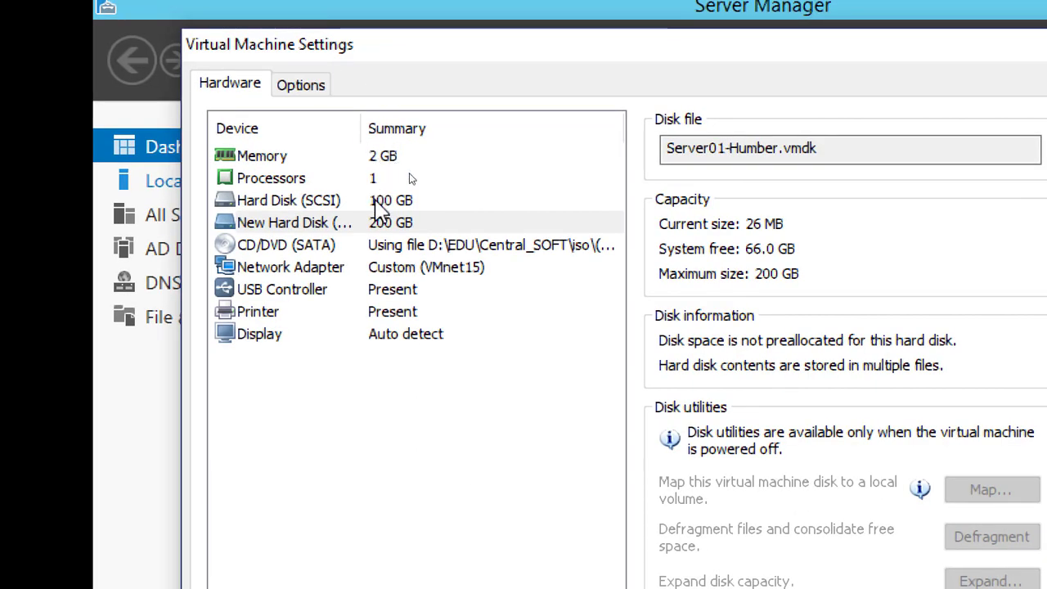
Add a second SCSI virtual hard disk to Server01-Humber with a 200 GB maximum size, split into multiple files
left_click(405, 202)
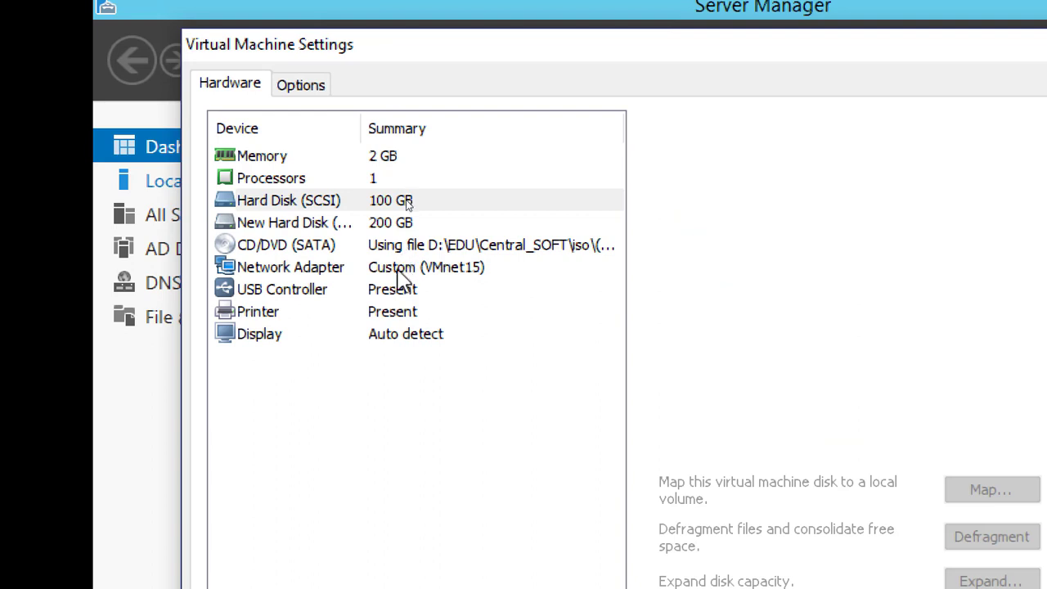
left_click(376, 222)
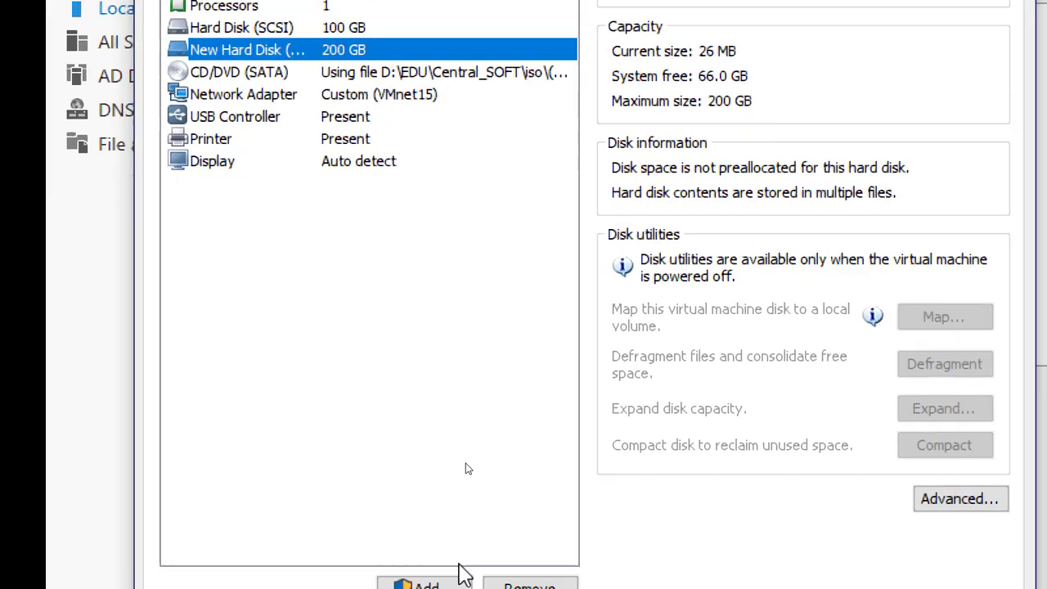
left_click(429, 528)
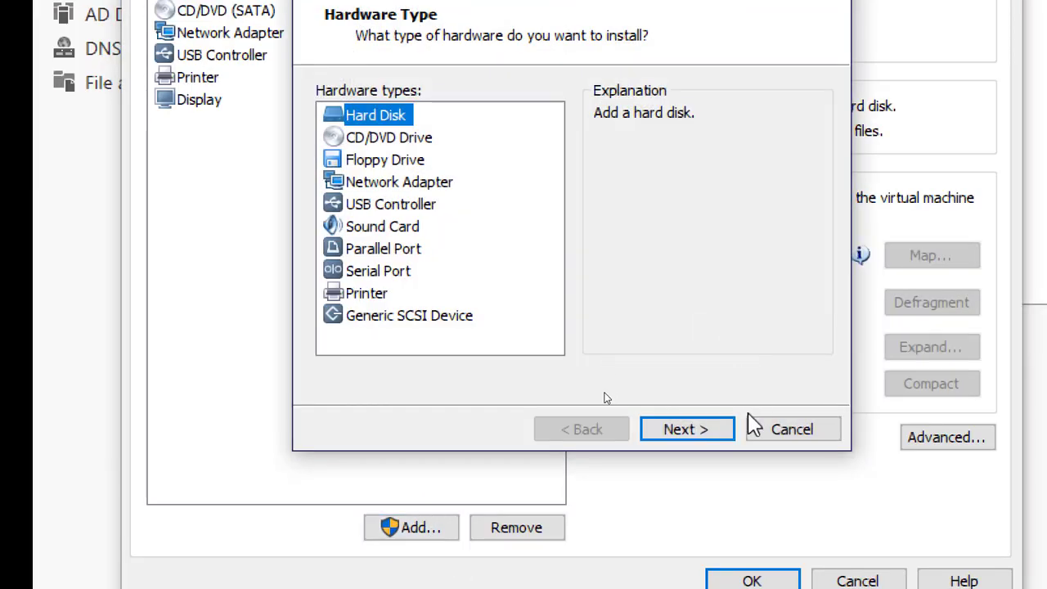
left_click(717, 436)
left_click(708, 433)
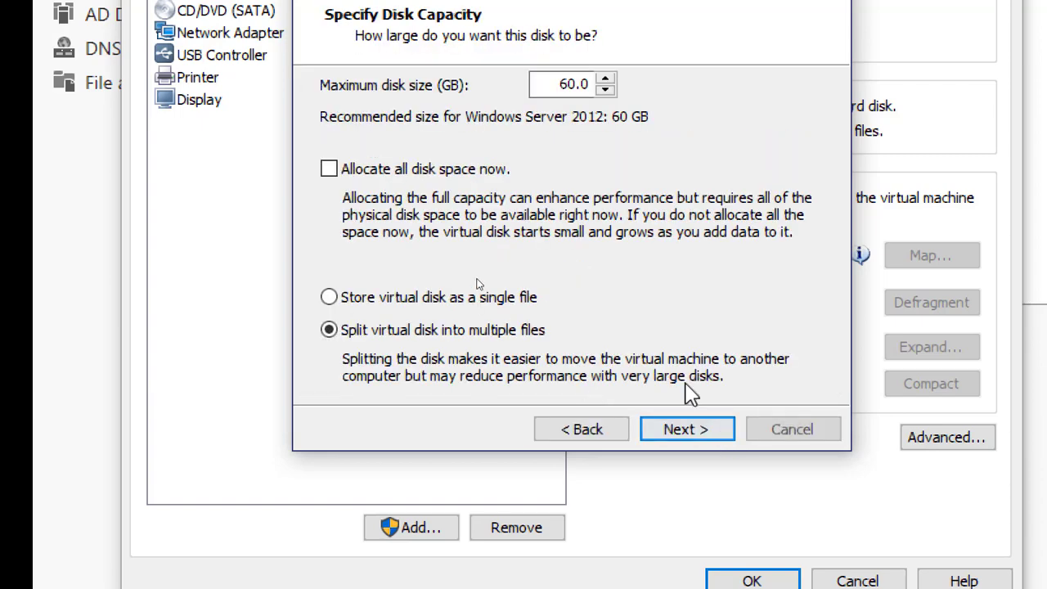
double_click(572, 84)
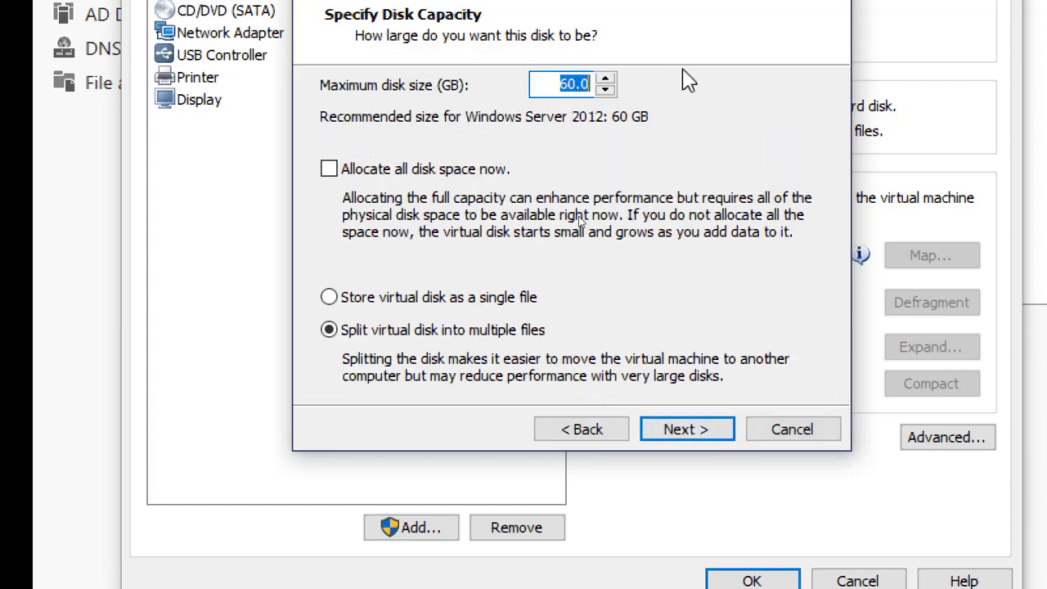
type("200")
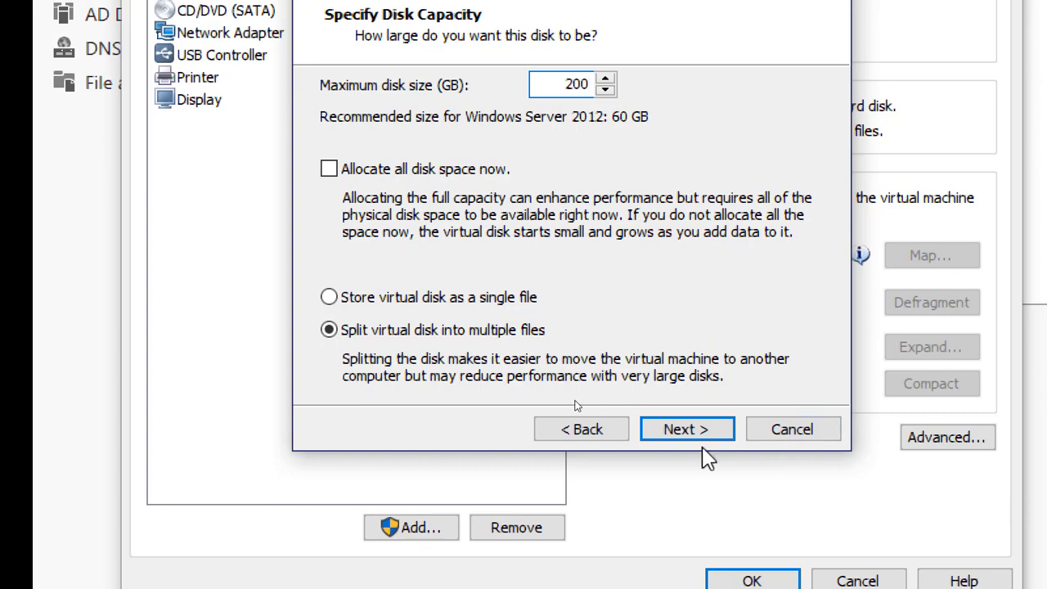
left_click(682, 431)
left_click(673, 434)
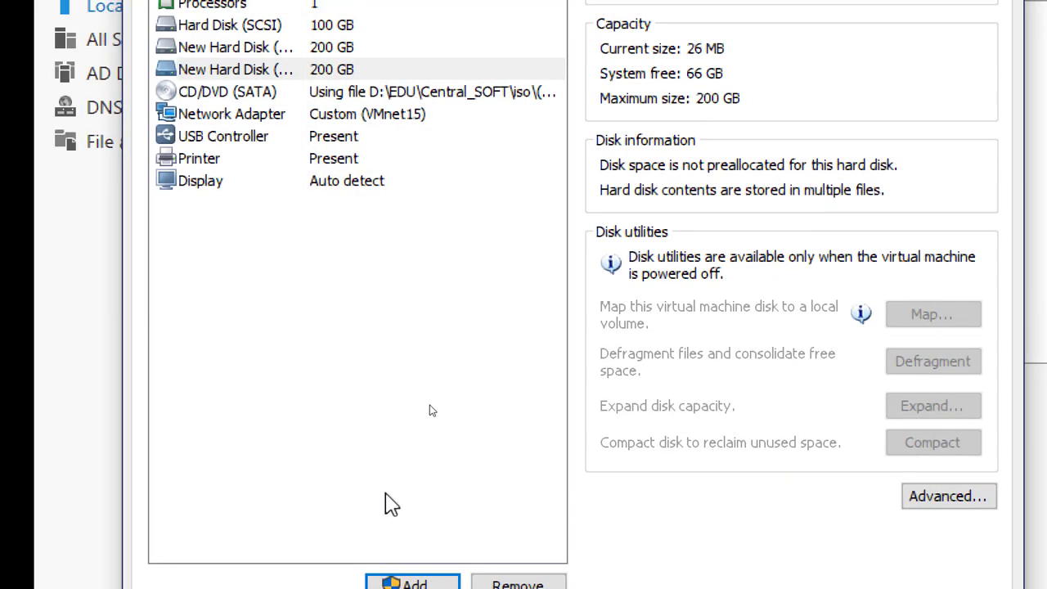
Add a third SCSI virtual hard disk of 200 GB, split into multiple files, to Server01-Humber
left_click(407, 584)
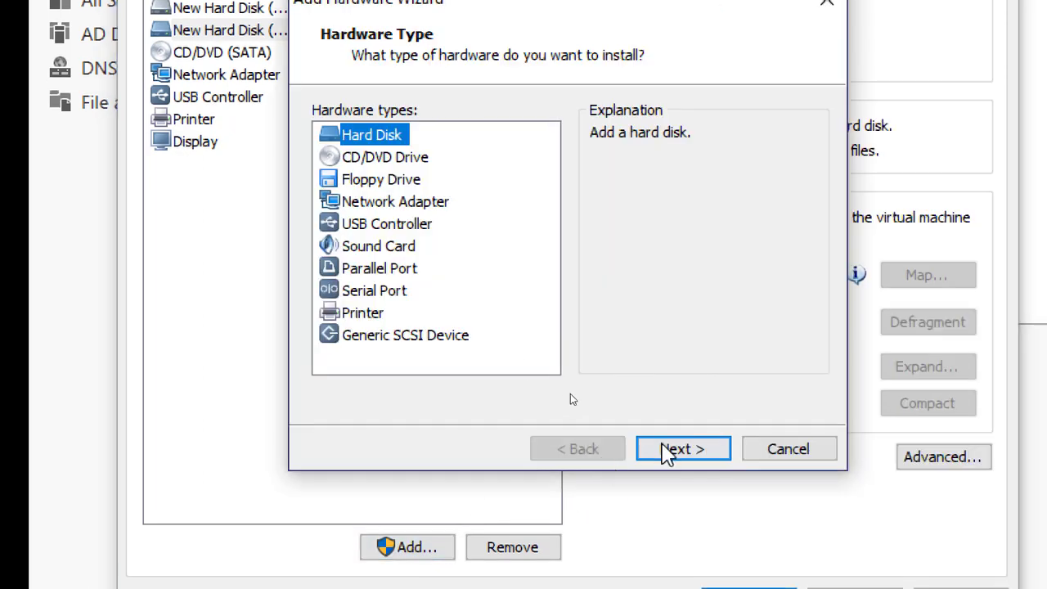
left_click(678, 450)
left_click(680, 448)
left_click(680, 448)
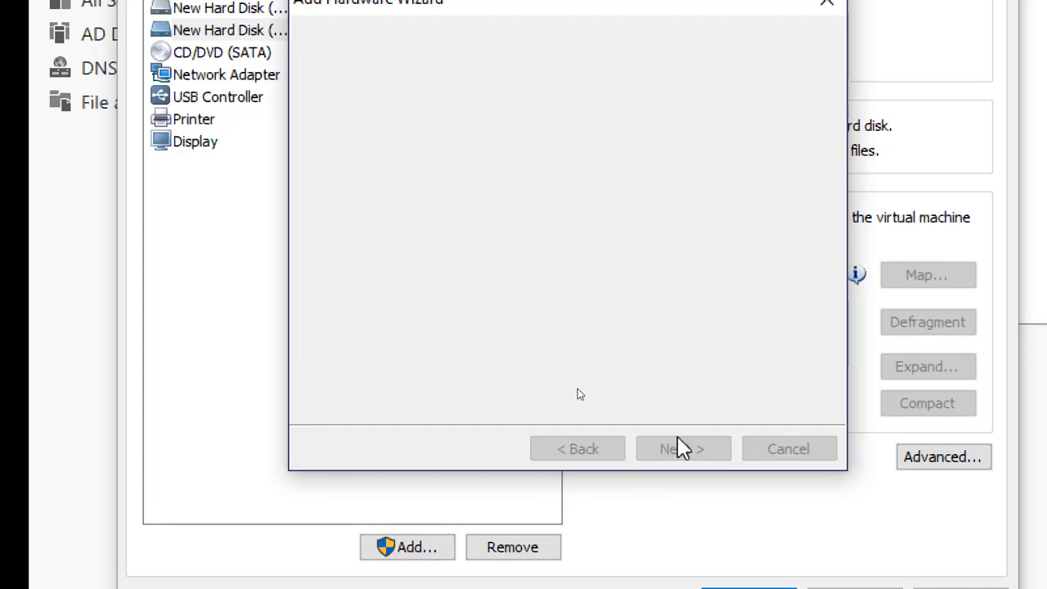
double_click(570, 104)
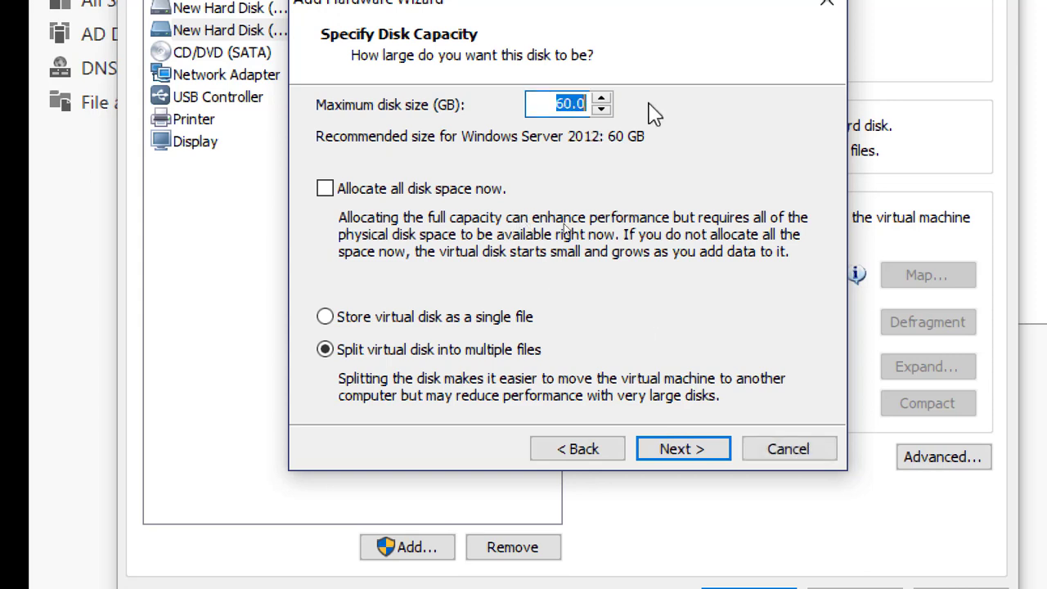
type("200")
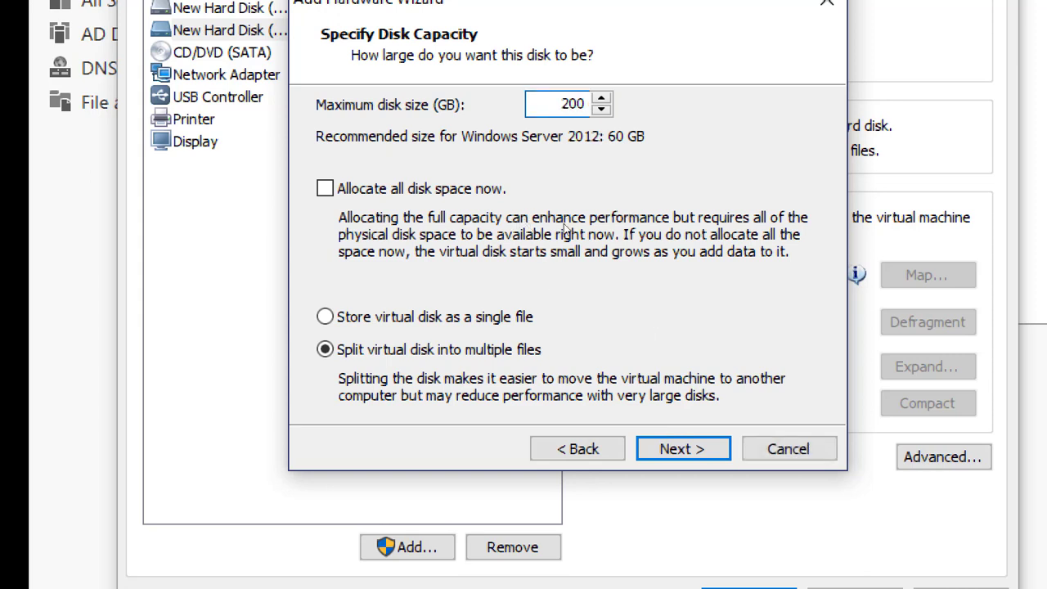
left_click(682, 449)
left_click(685, 448)
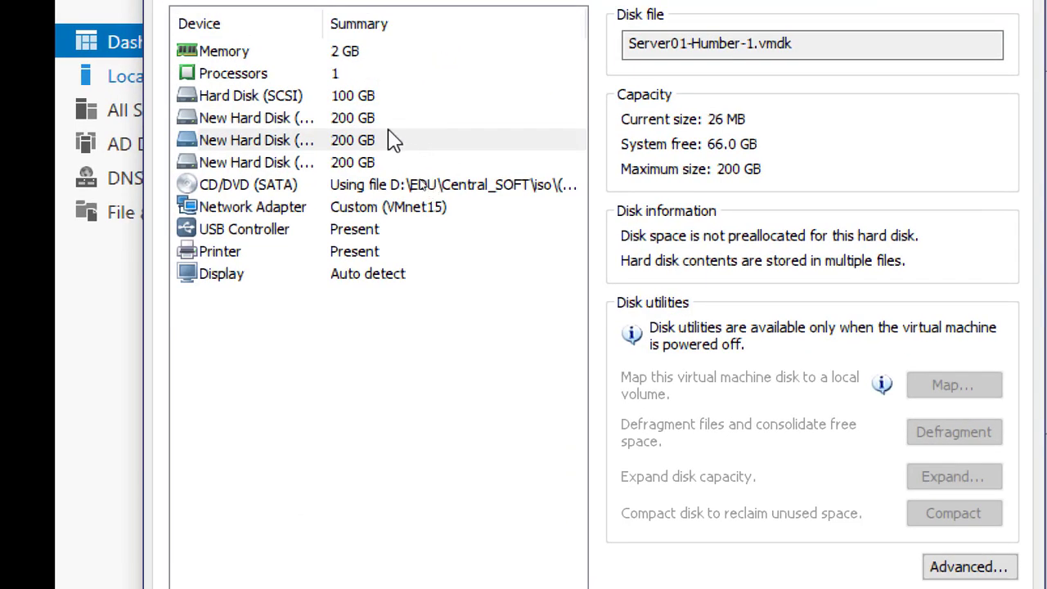
Review the three added 200 GB disks and save the Server01-Humber virtual machine settings
left_click(389, 125)
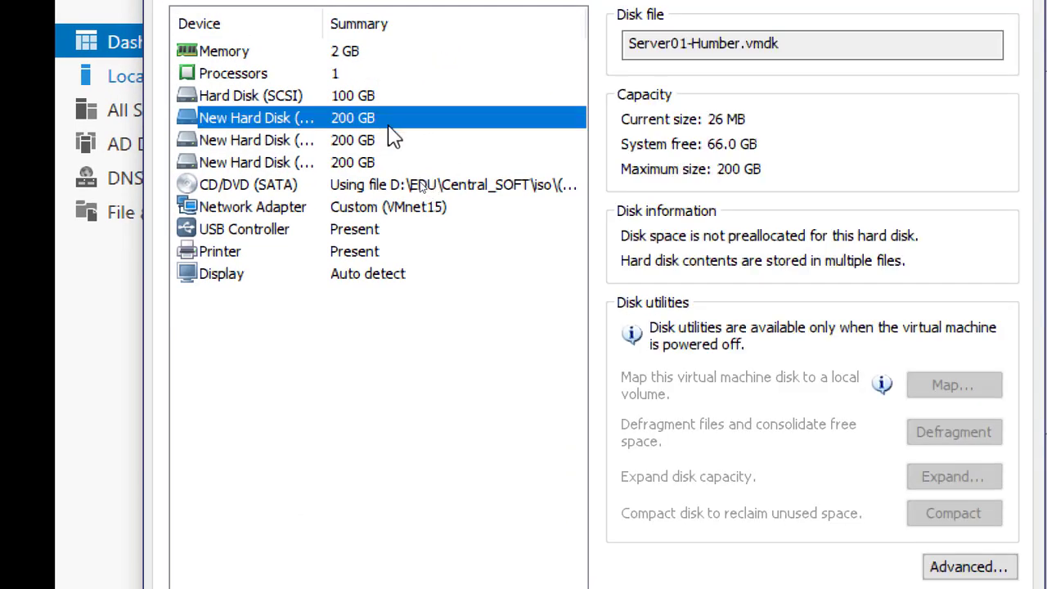
left_click(368, 141)
left_click(374, 125)
left_click(370, 140)
left_click(374, 162)
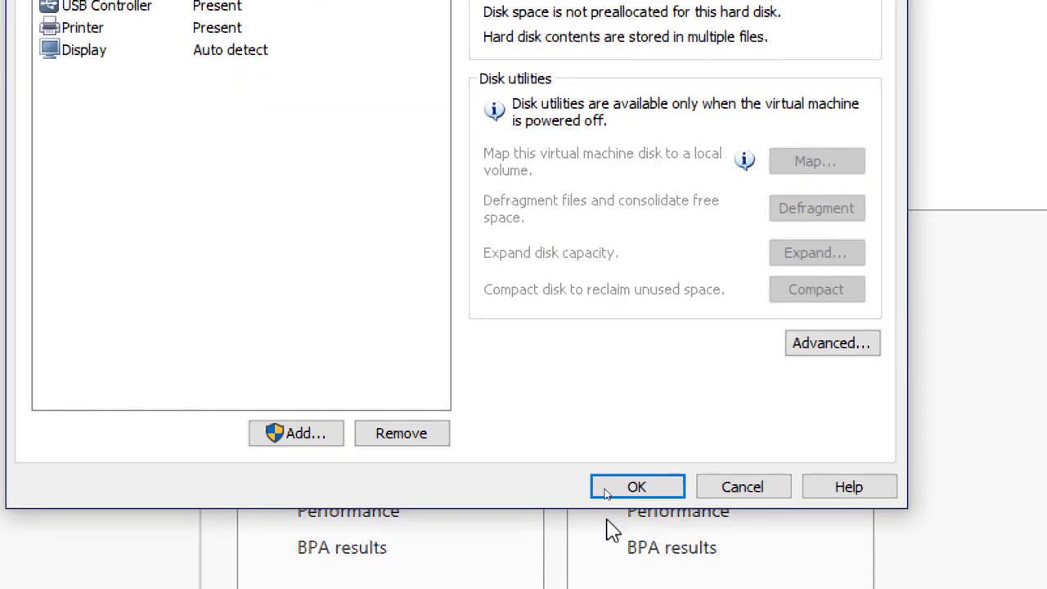
left_click(613, 485)
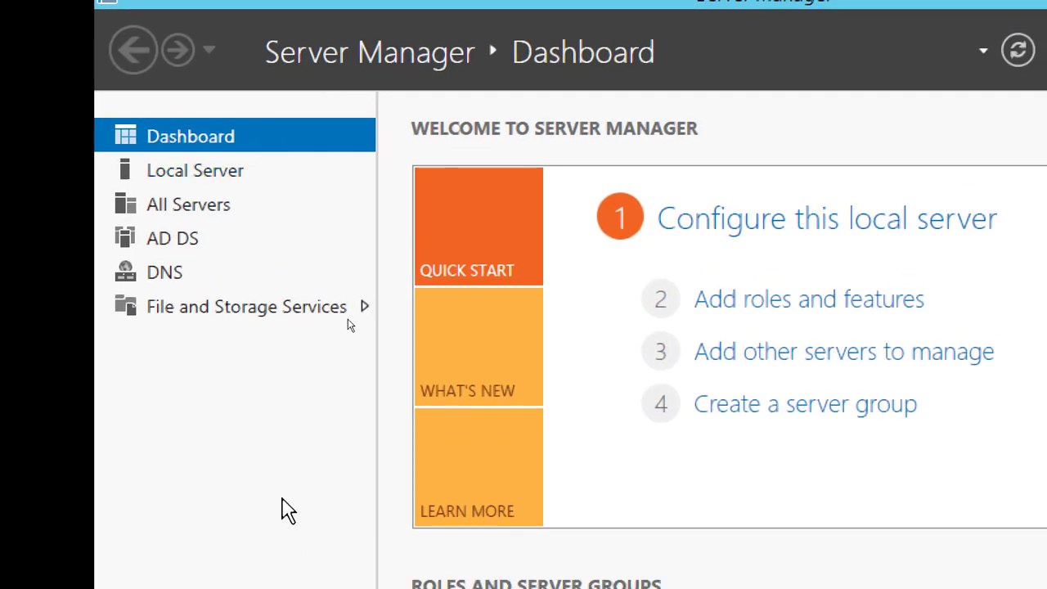
Show Server01's disks in File and Storage Services and bring disk 1 online
left_click(236, 310)
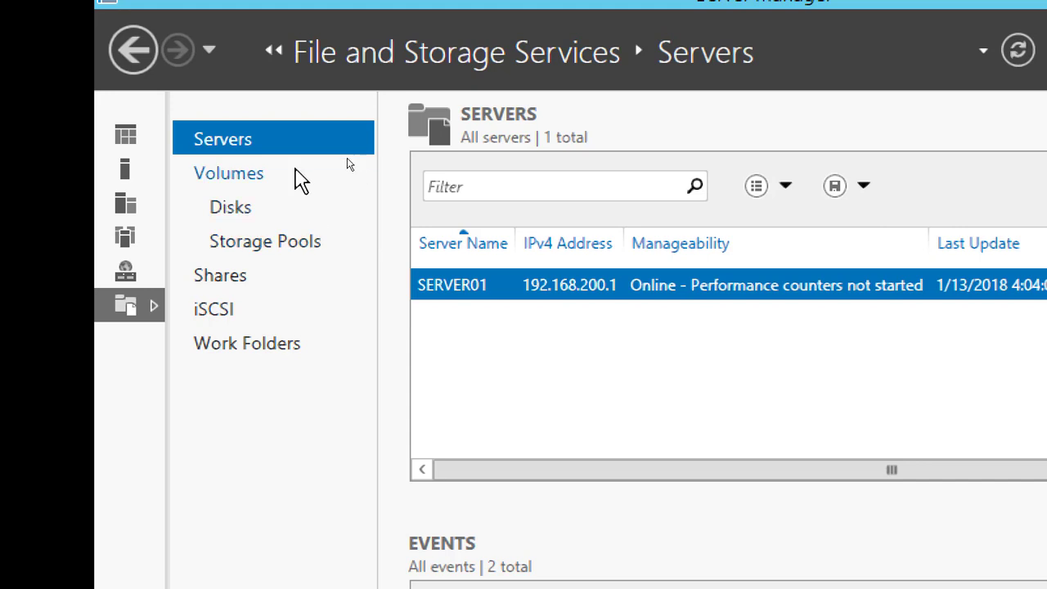
left_click(246, 205)
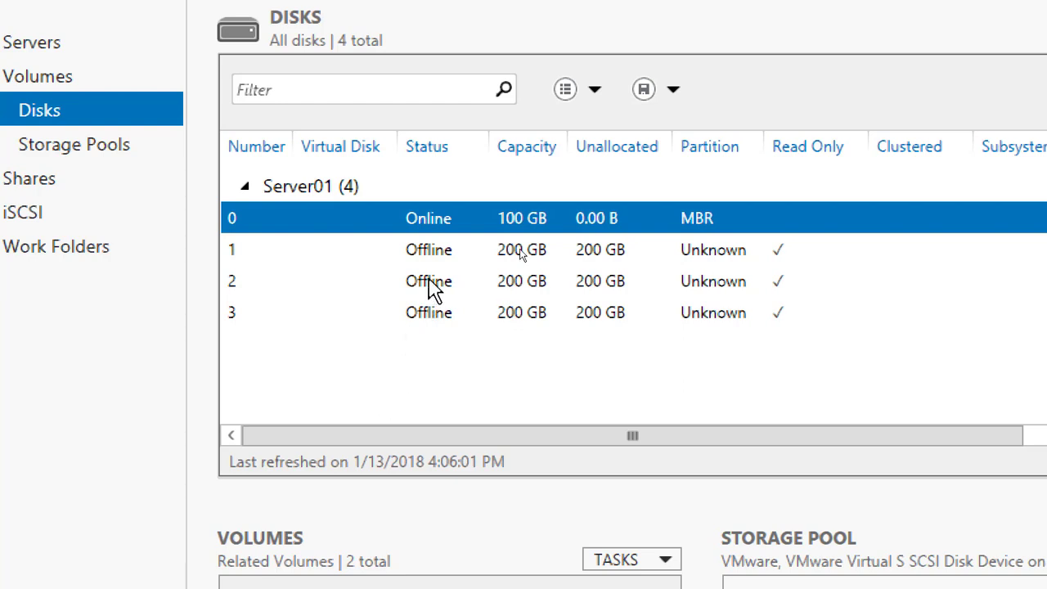
left_click(437, 251)
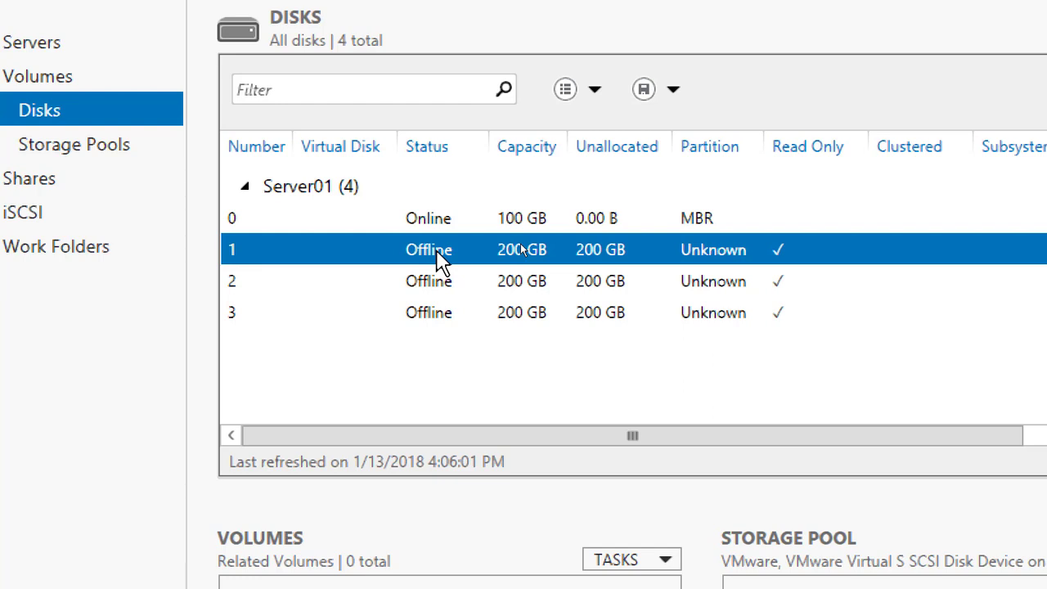
right_click(440, 246)
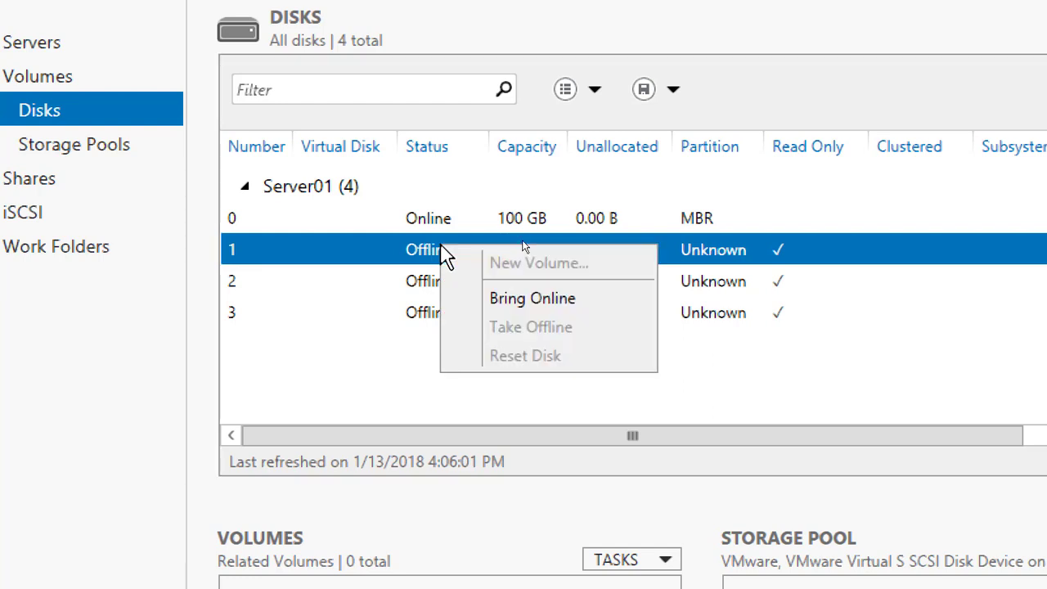
left_click(528, 301)
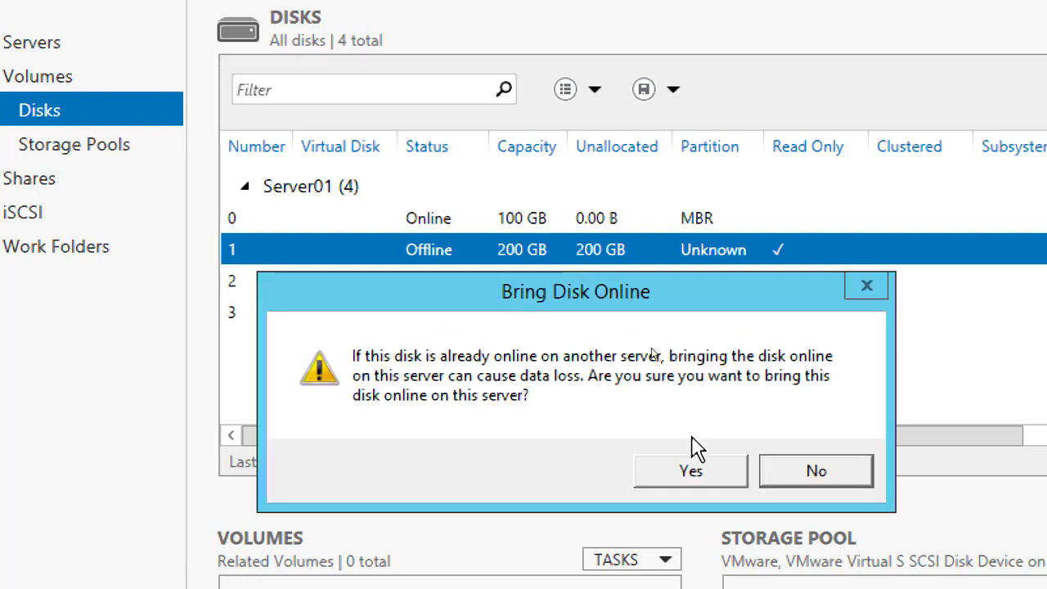
left_click(700, 472)
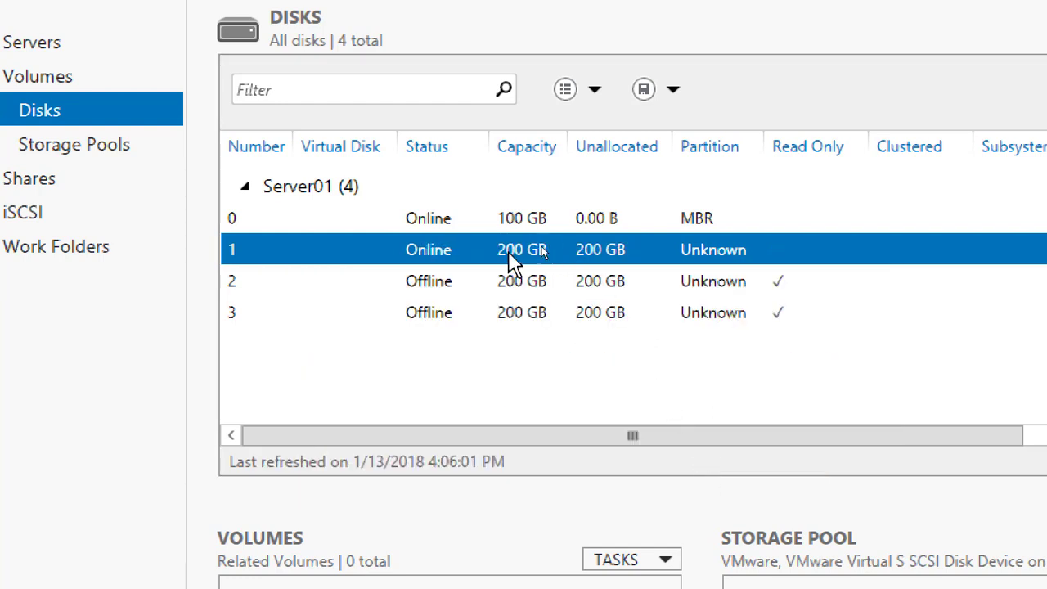
Initialize disk 1 on Server01 as a GPT disk and accept erasing its data
right_click(443, 250)
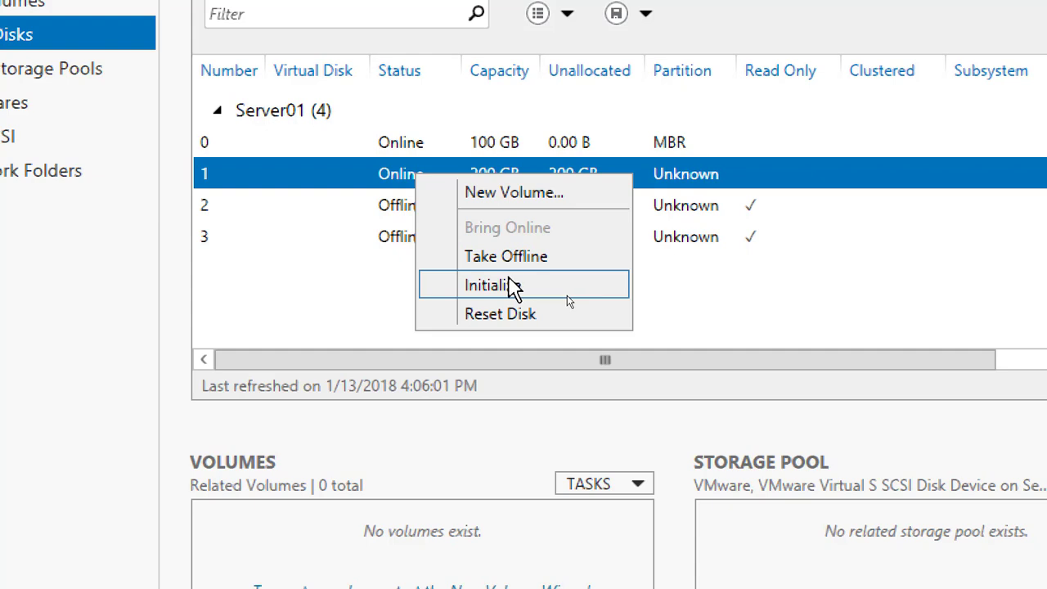
left_click(502, 286)
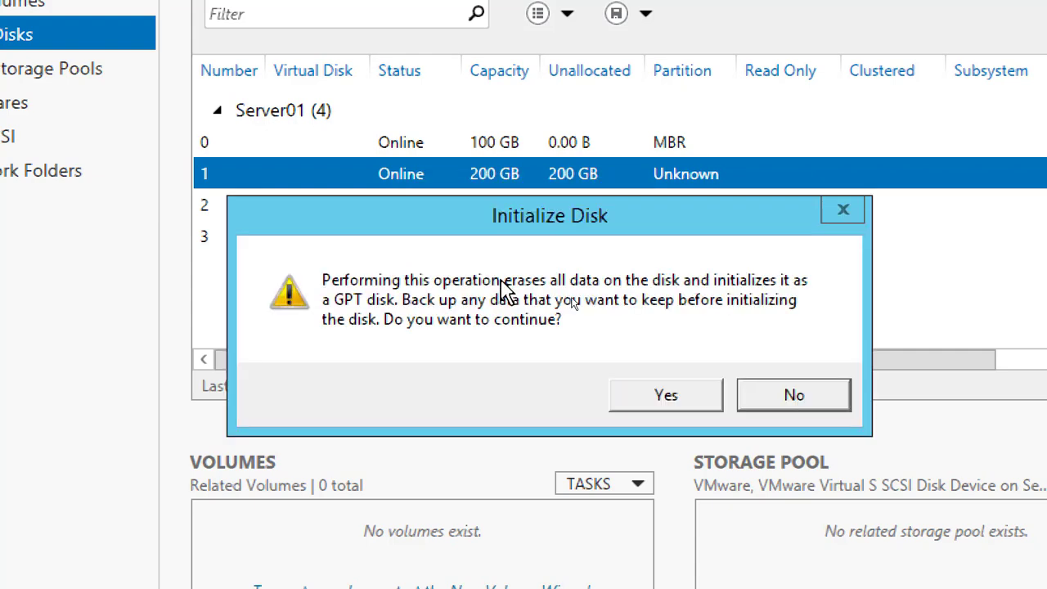
left_click(676, 404)
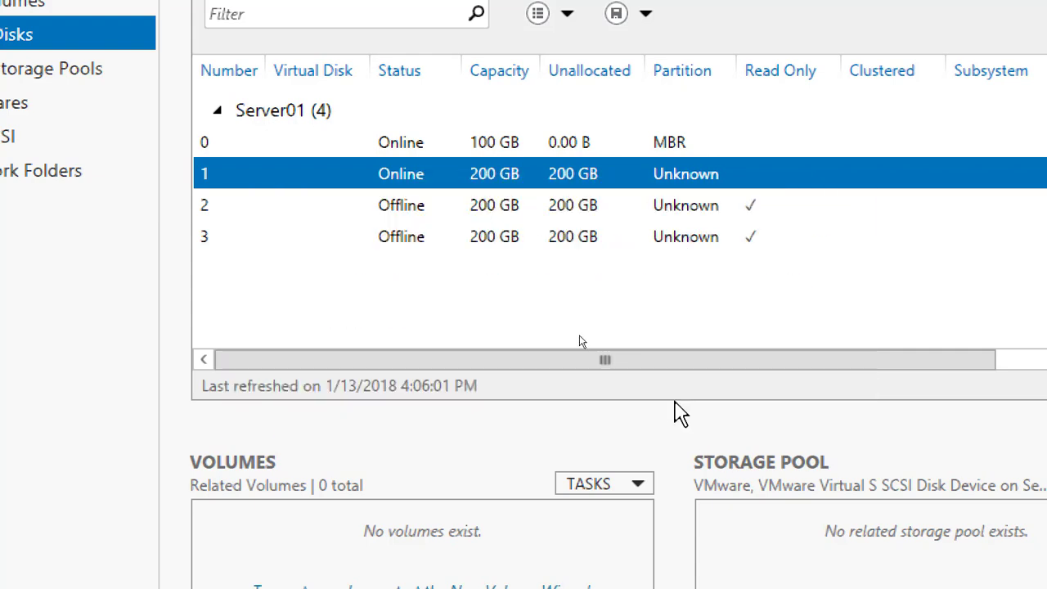
Set up a new 200 GB volume on Server01's disk 1 and assign it drive letter E
right_click(416, 183)
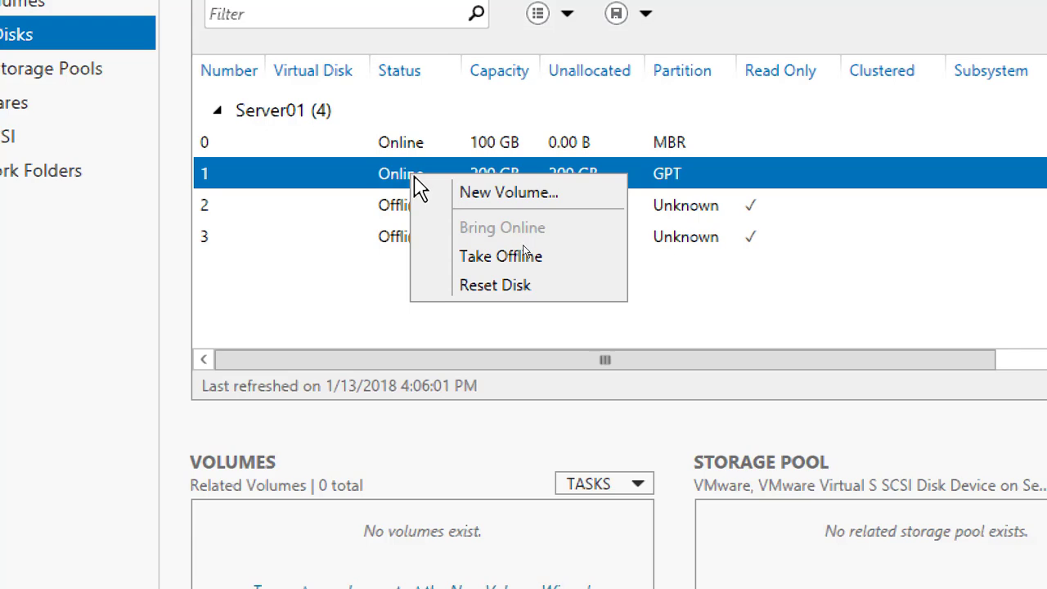
left_click(455, 195)
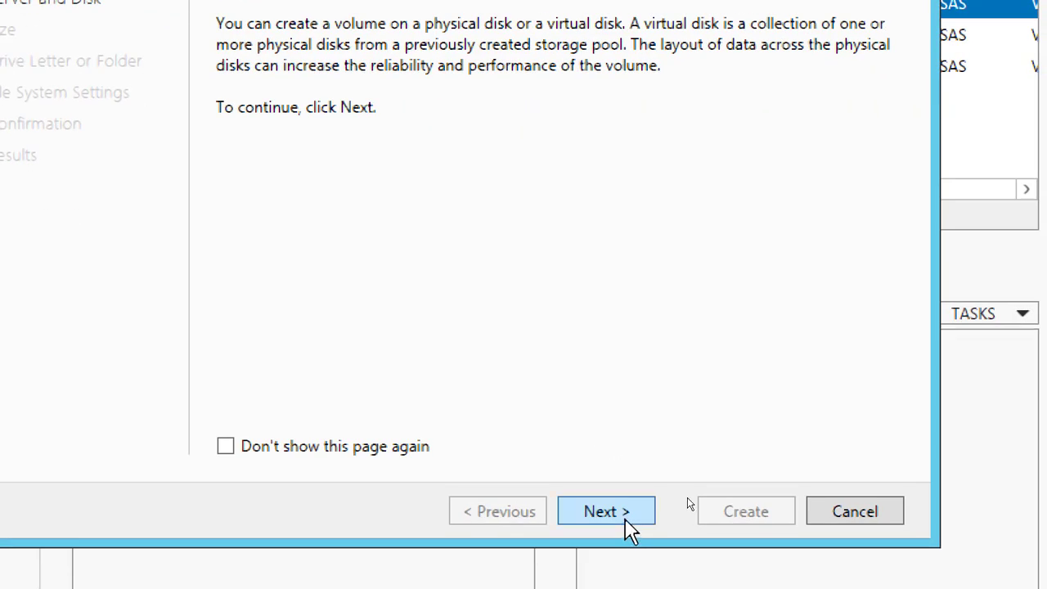
left_click(624, 516)
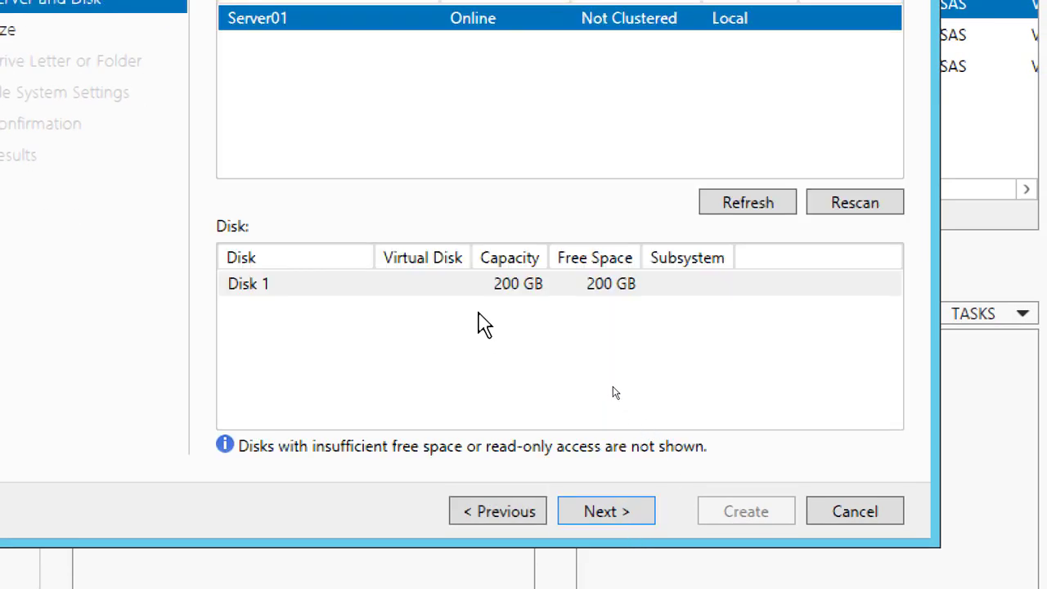
left_click(491, 287)
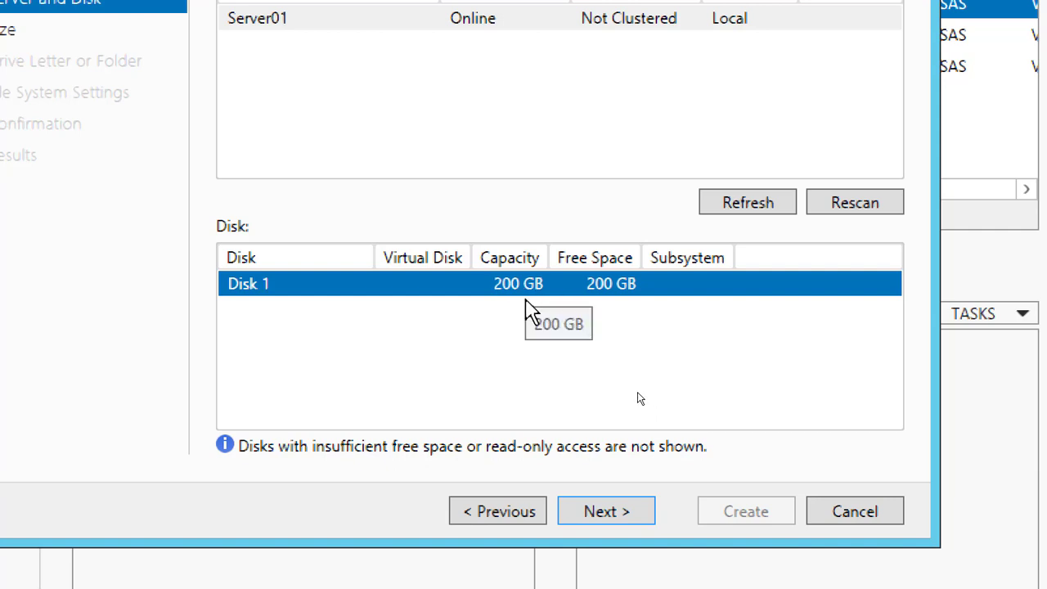
left_click(626, 517)
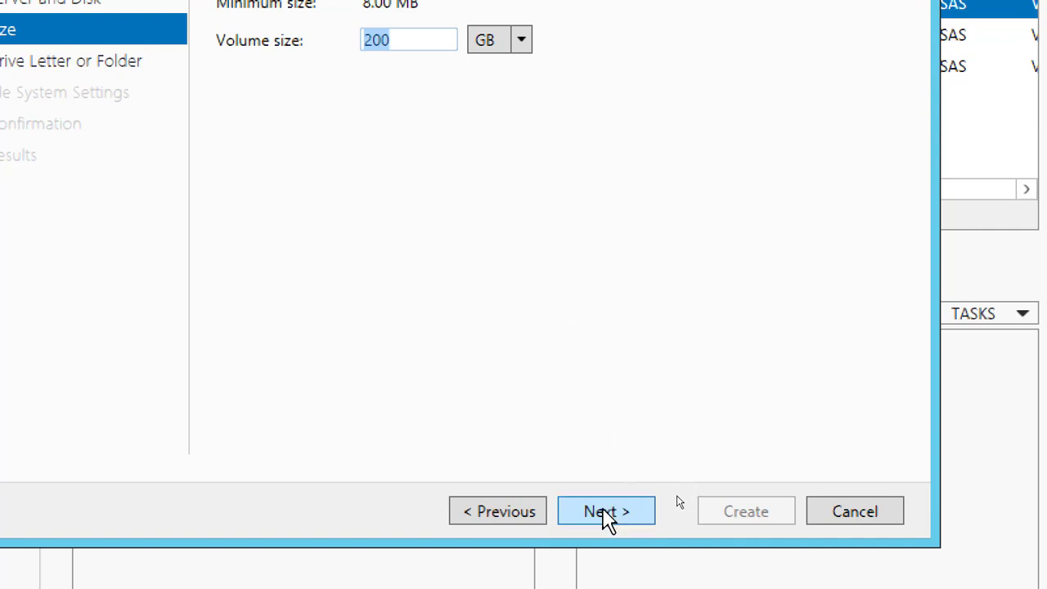
left_click(605, 517)
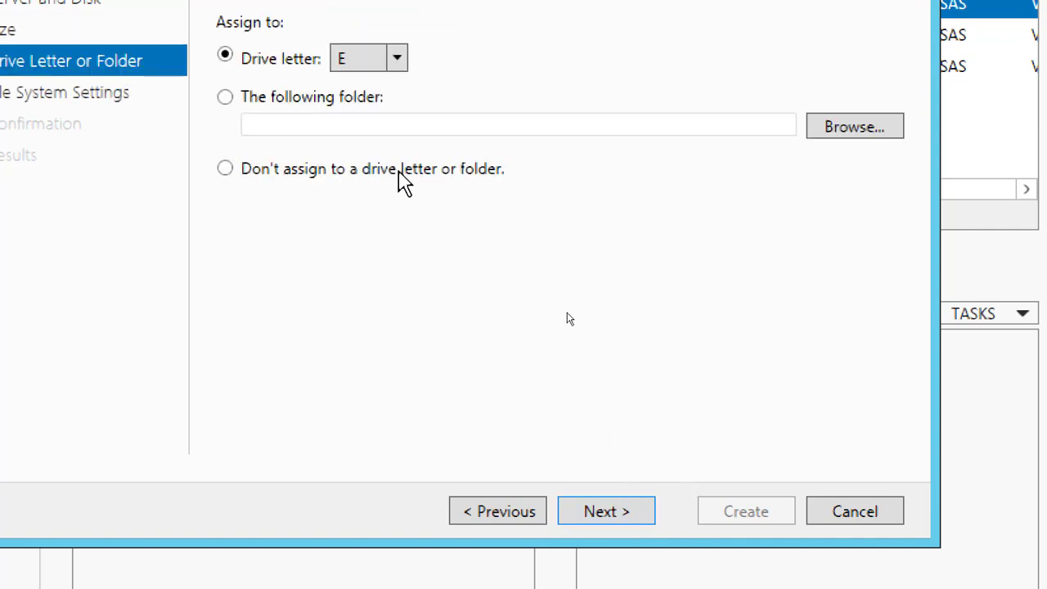
left_click(609, 512)
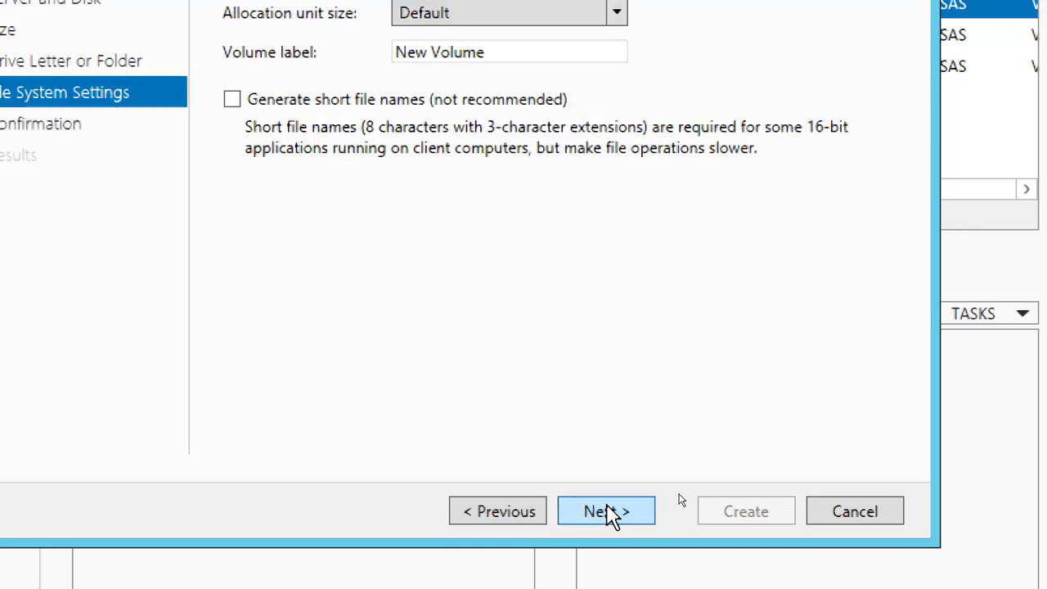
Label the disk 1 volume LUN01, keep the default allocation unit size, and create it
left_click_drag(502, 51, 333, 69)
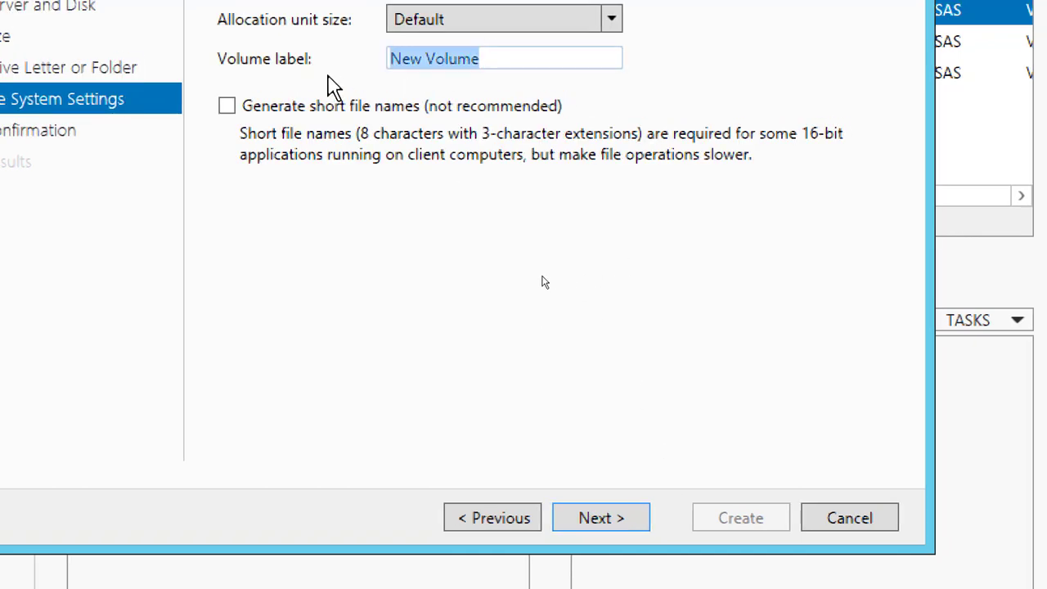
type("LUN01")
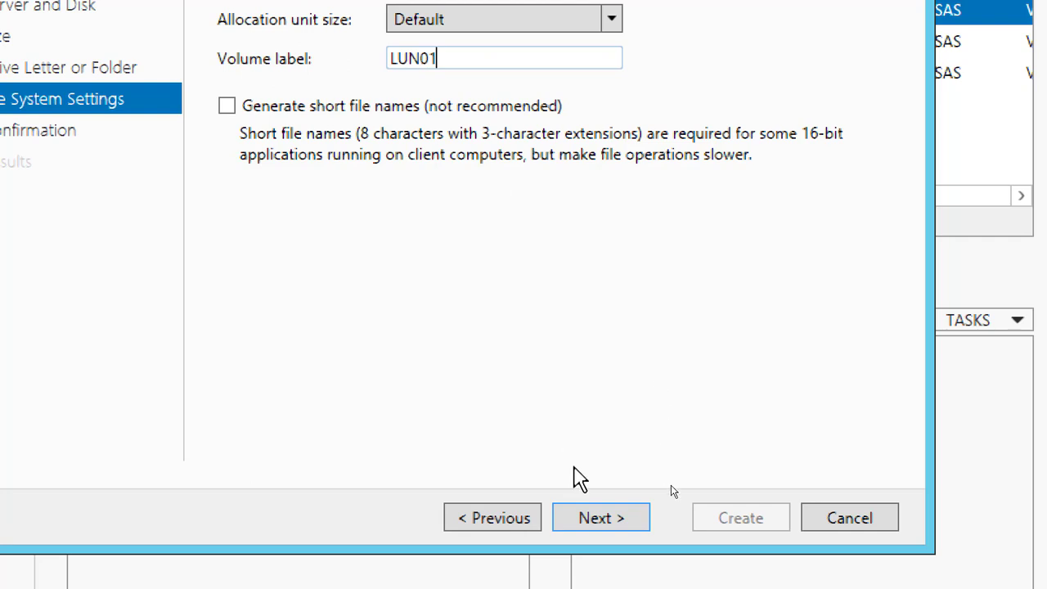
left_click(597, 518)
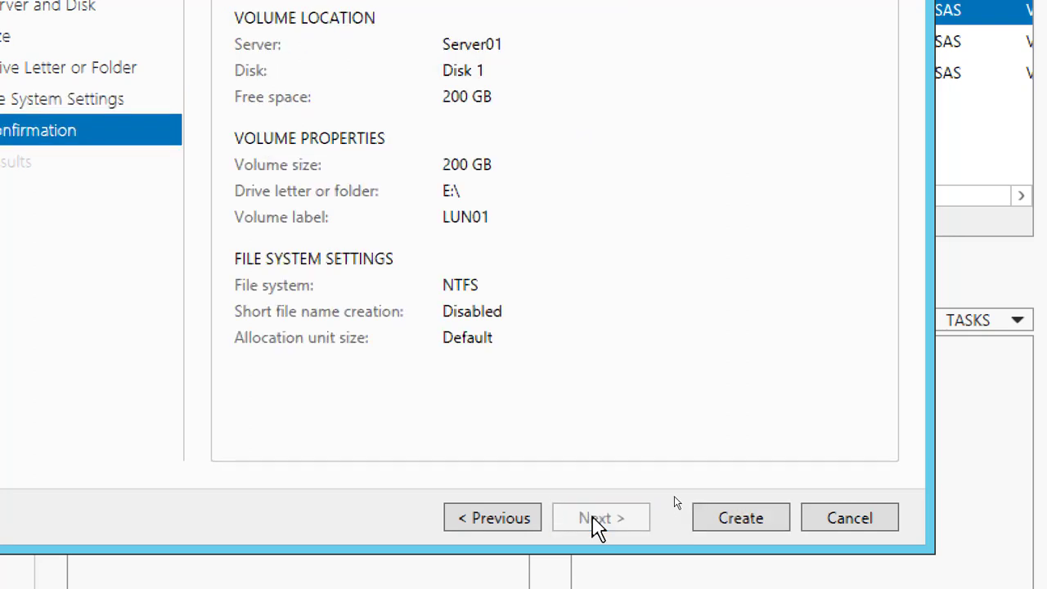
left_click(753, 522)
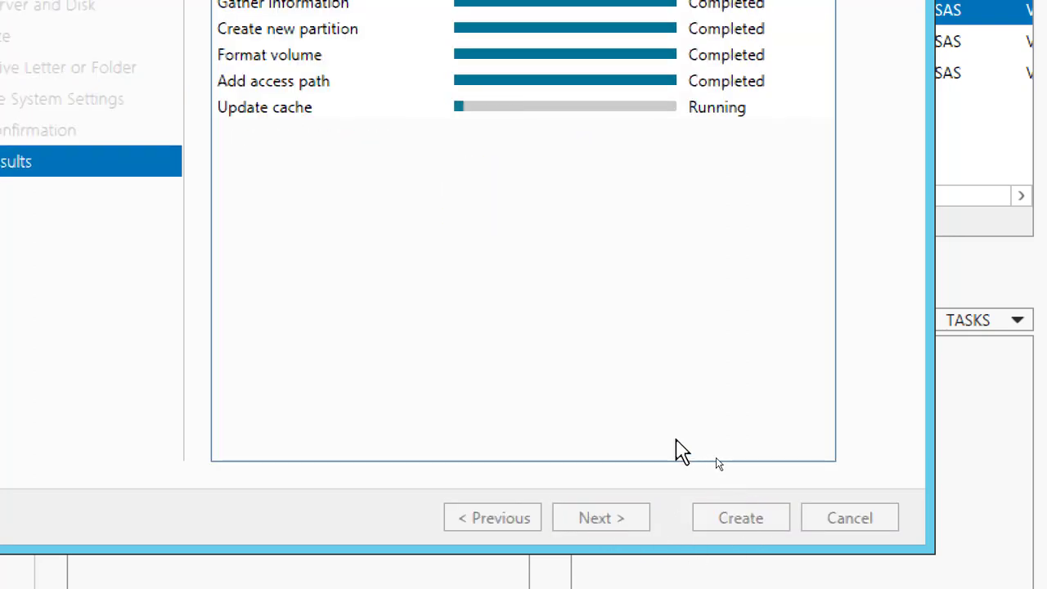
left_click(723, 523)
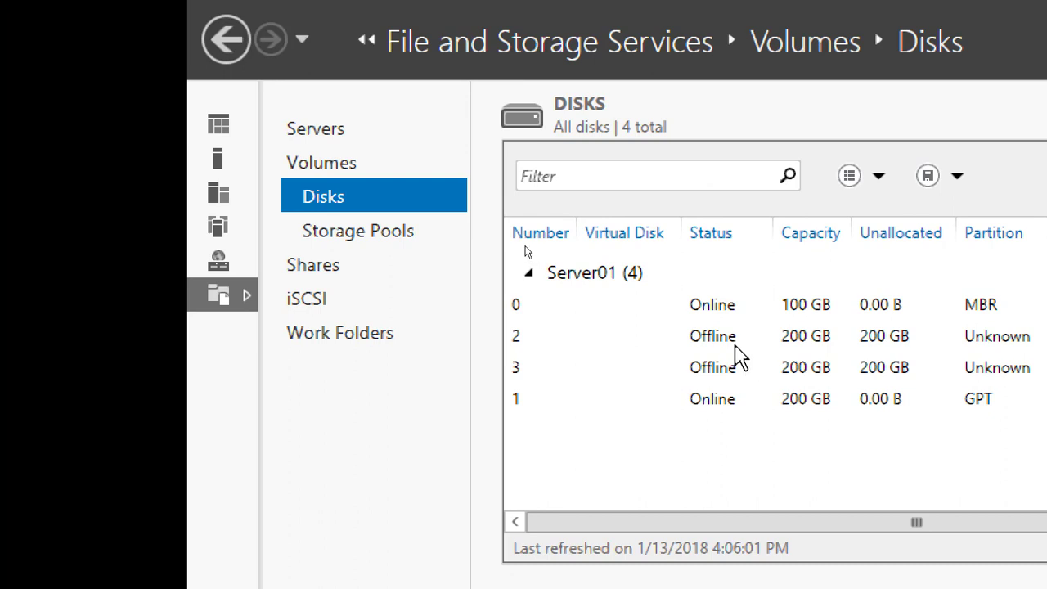
Bring disk 2 on Server01 online and initialize it as a GPT disk
left_click(726, 339)
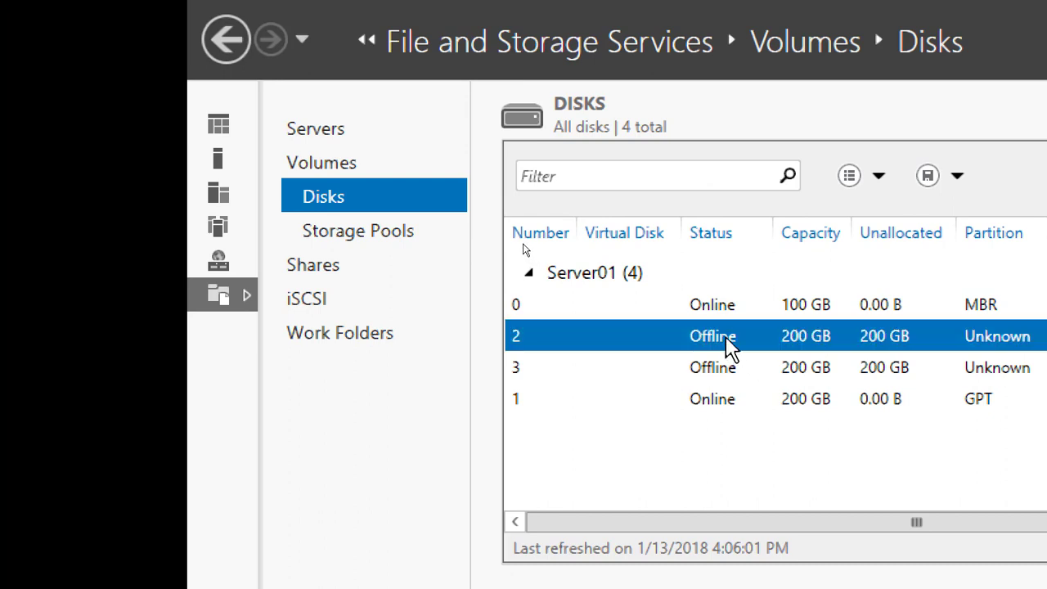
right_click(723, 342)
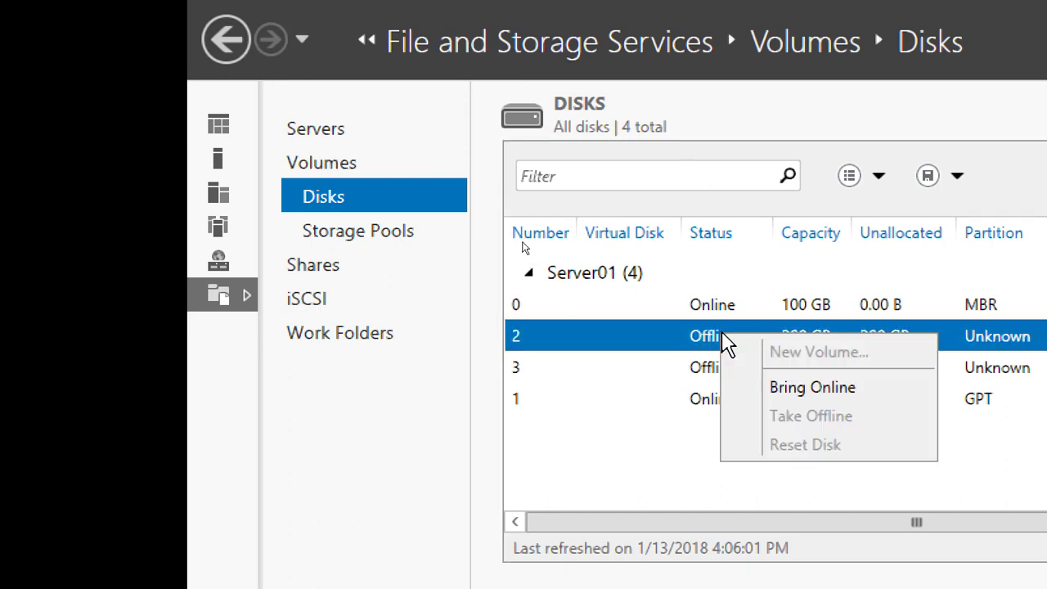
left_click(895, 401)
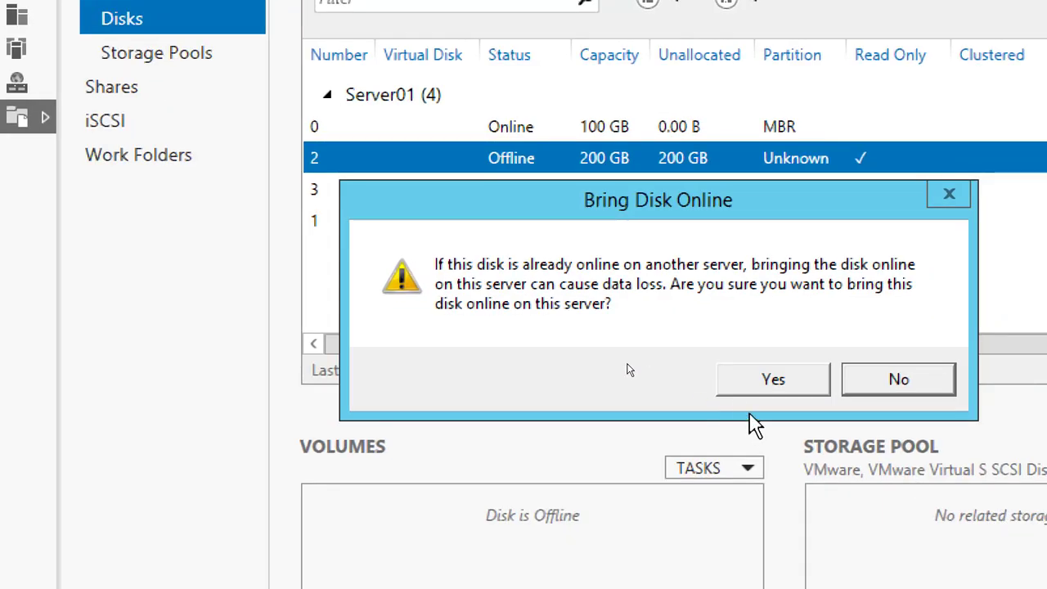
left_click(932, 559)
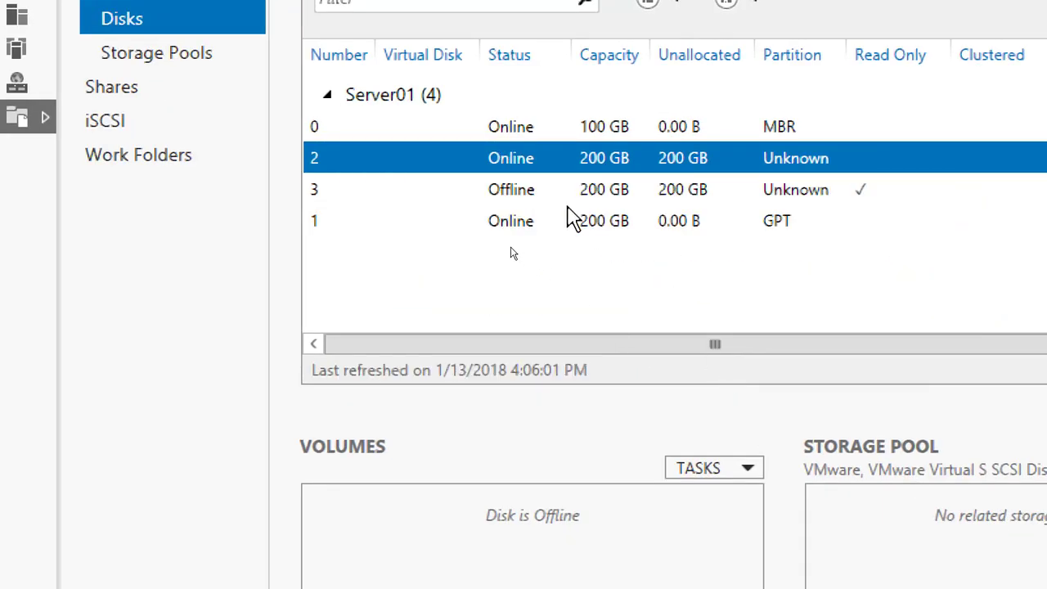
right_click(484, 166)
left_click(574, 275)
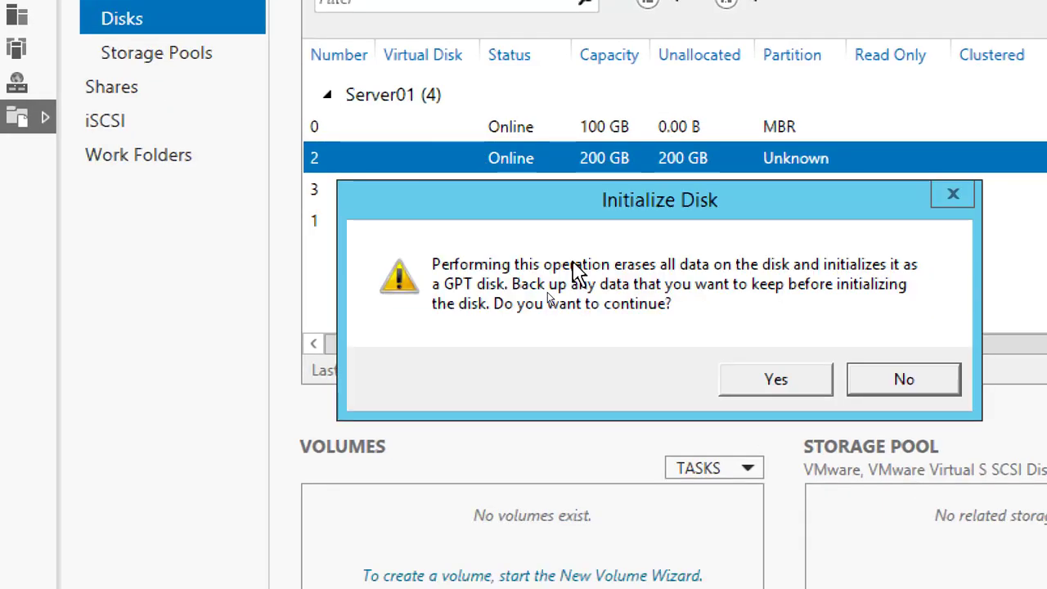
left_click(776, 380)
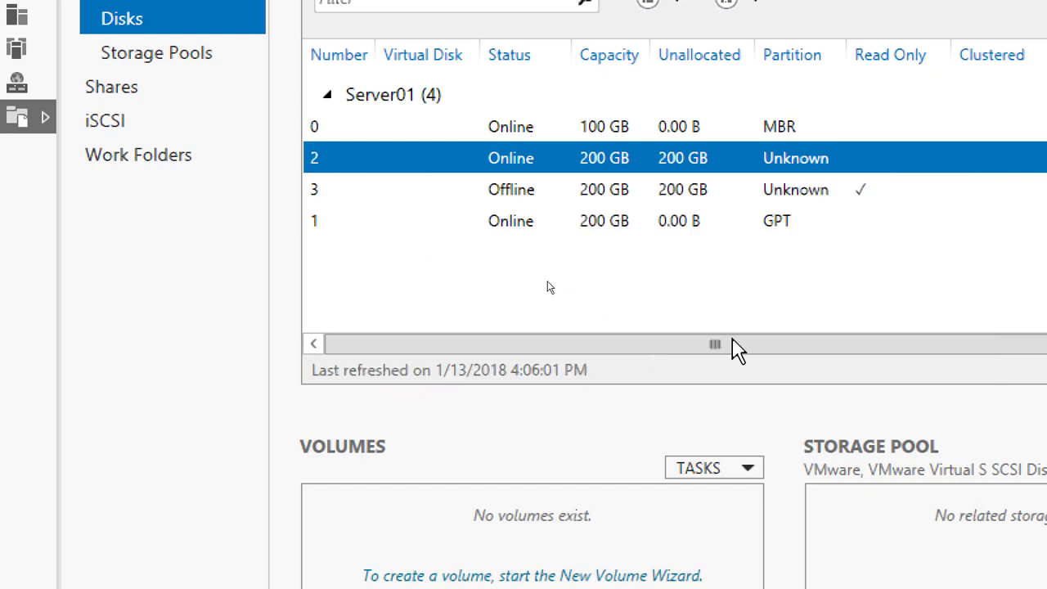
Set up a new 200 GB volume on Server01's disk 2 and assign it drive letter F
right_click(506, 157)
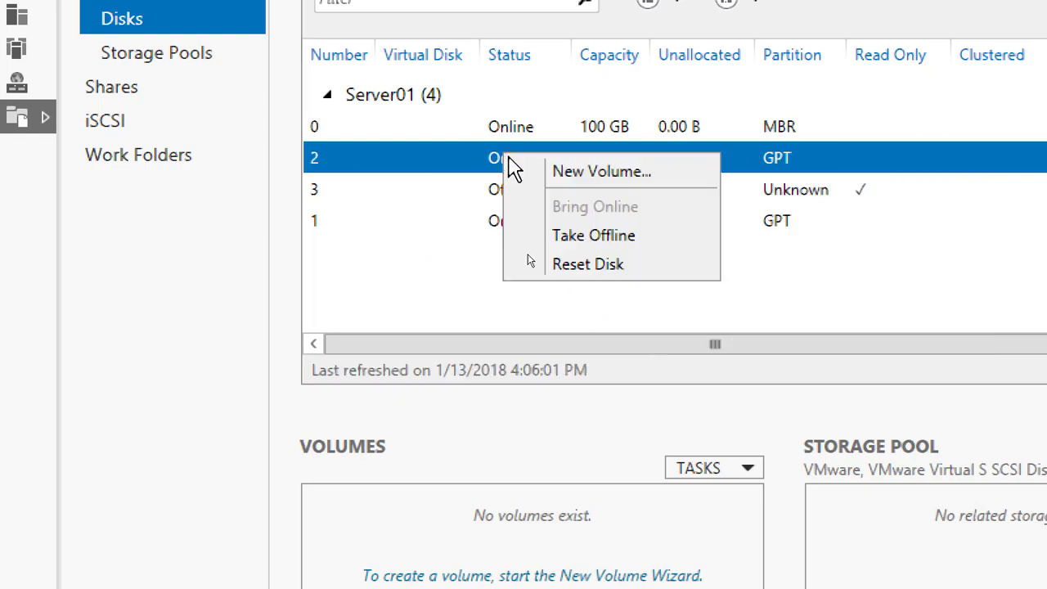
left_click(598, 174)
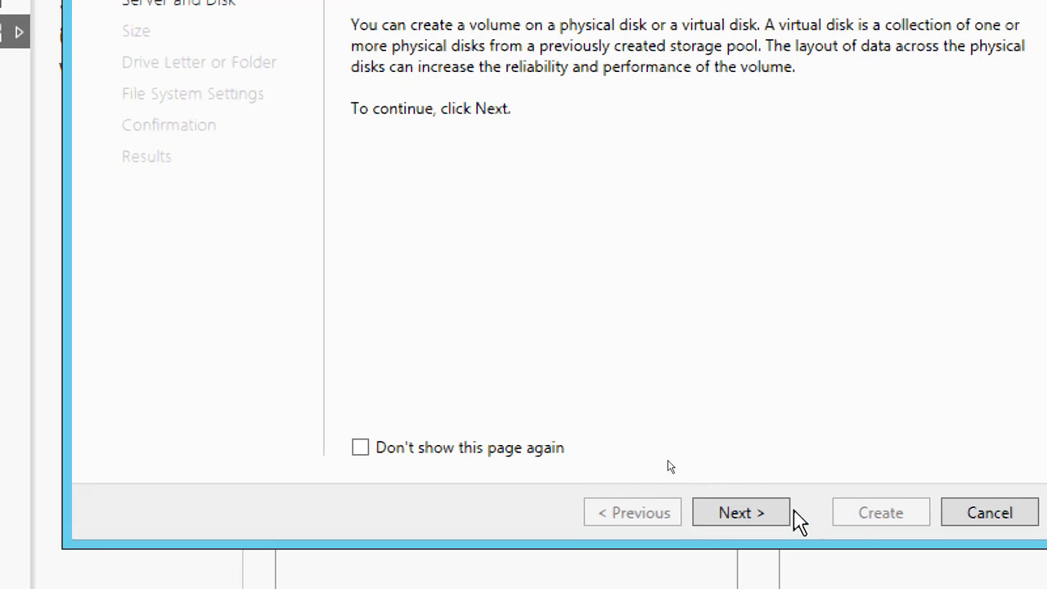
left_click(775, 512)
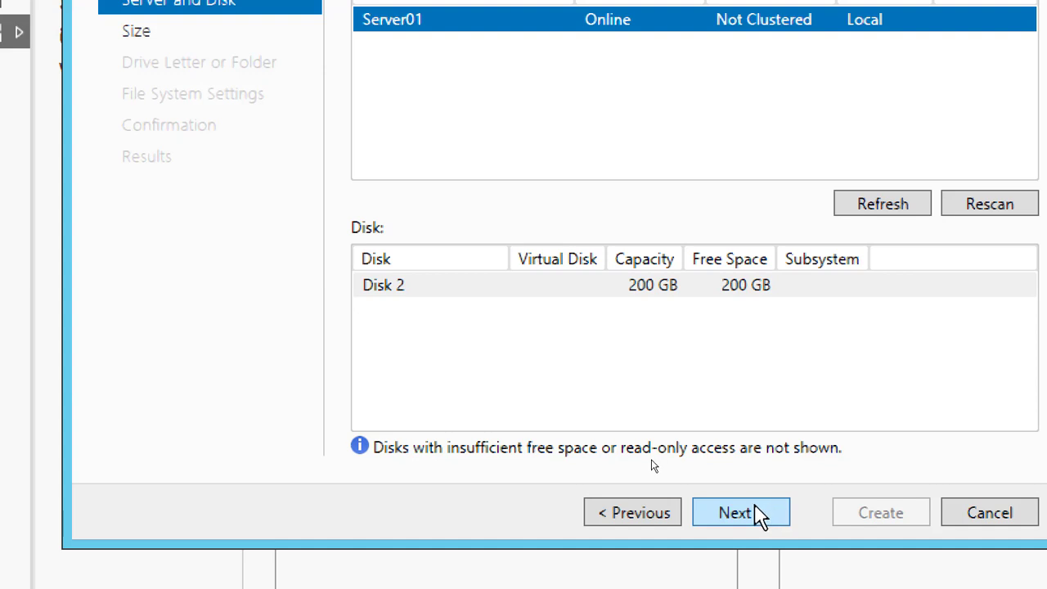
left_click(759, 514)
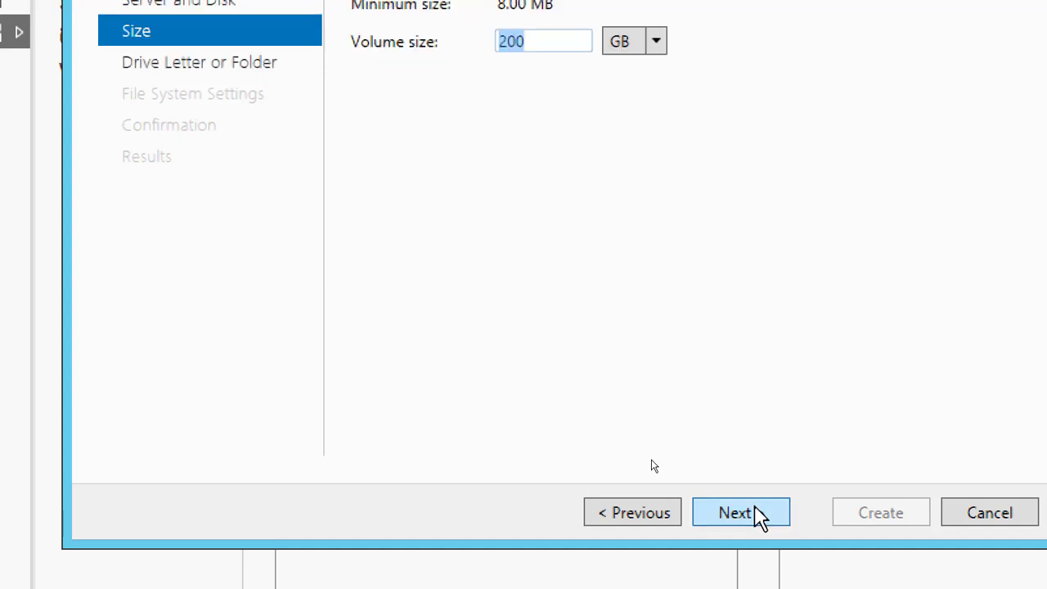
left_click(759, 513)
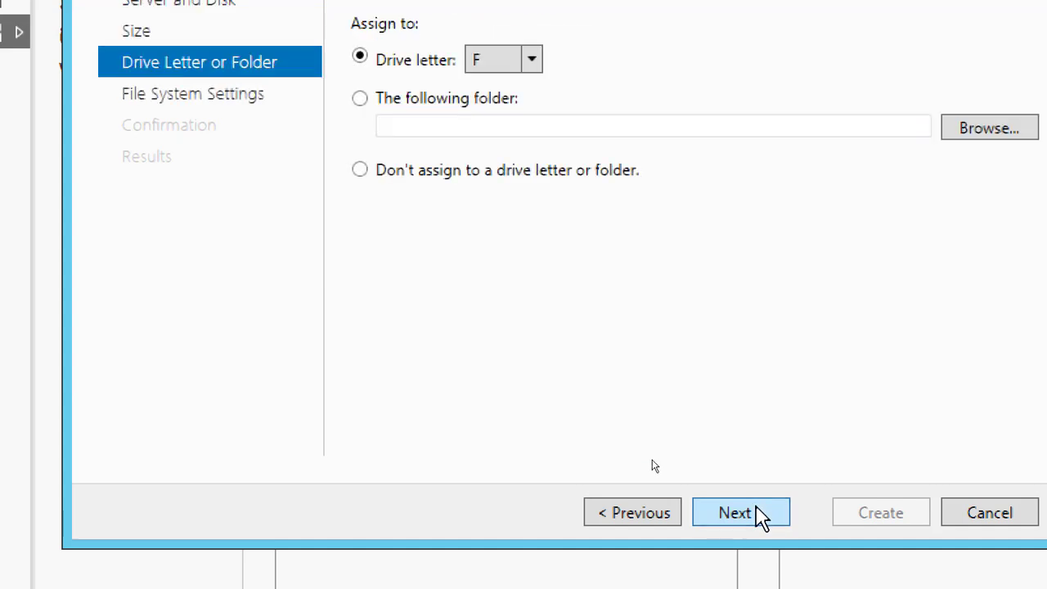
left_click(759, 513)
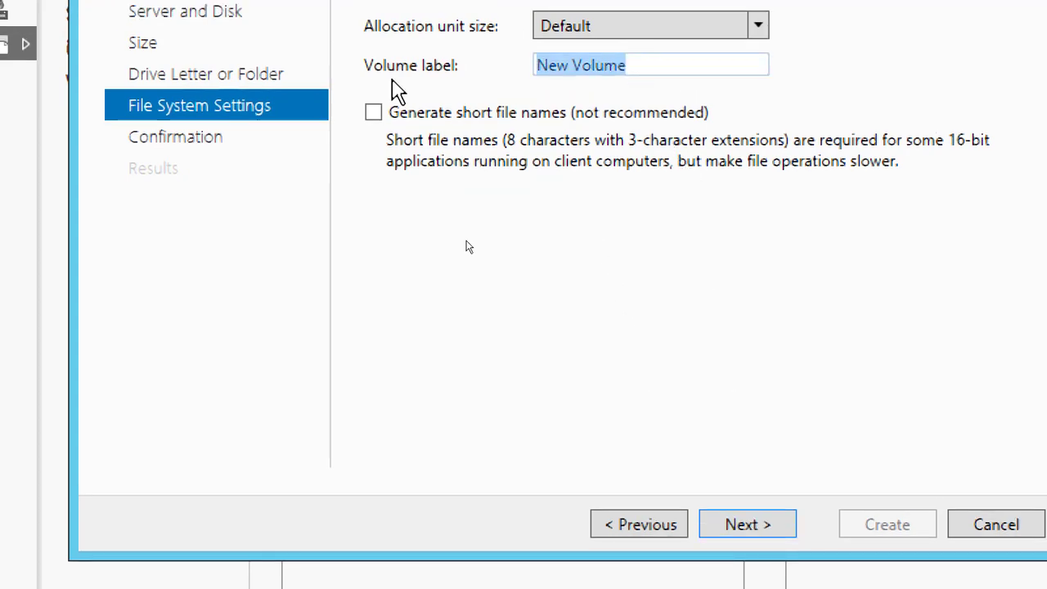
Label the disk 2 volume LUN02, keep NTFS with the default allocation unit size, and create it
type("LUN")
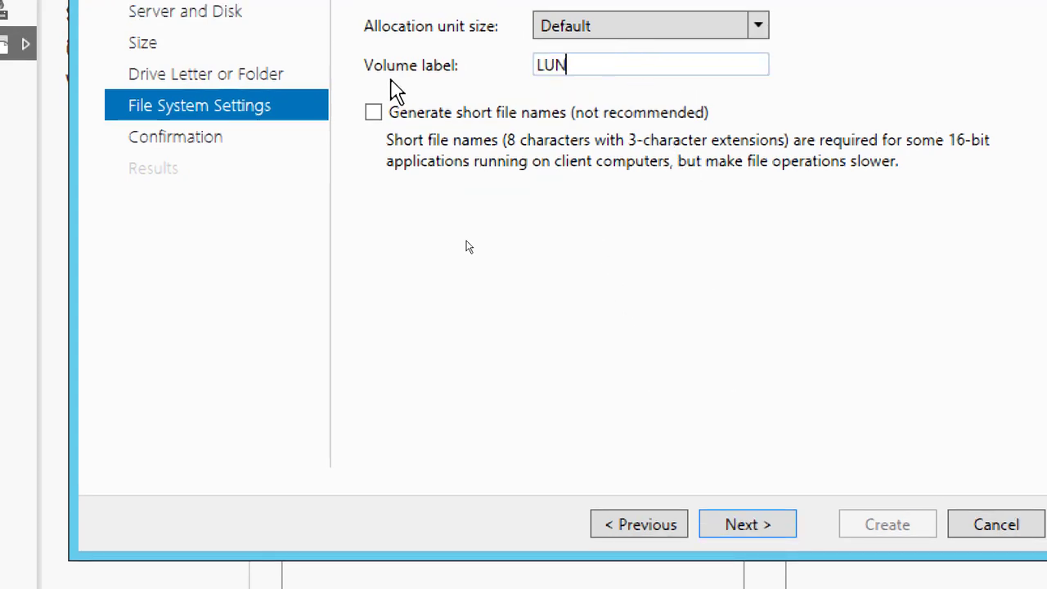
type("02")
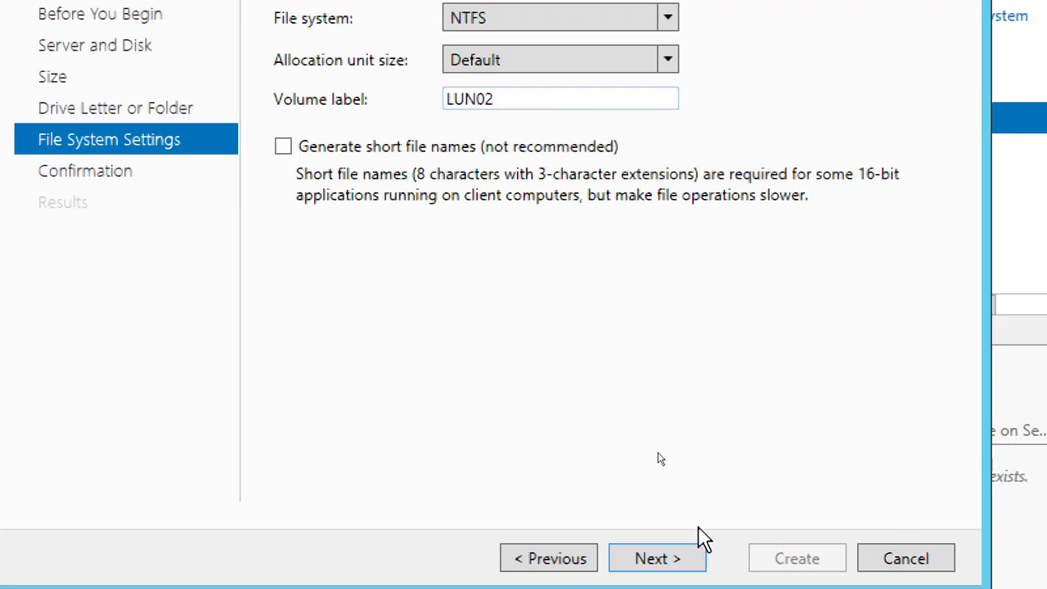
left_click(666, 559)
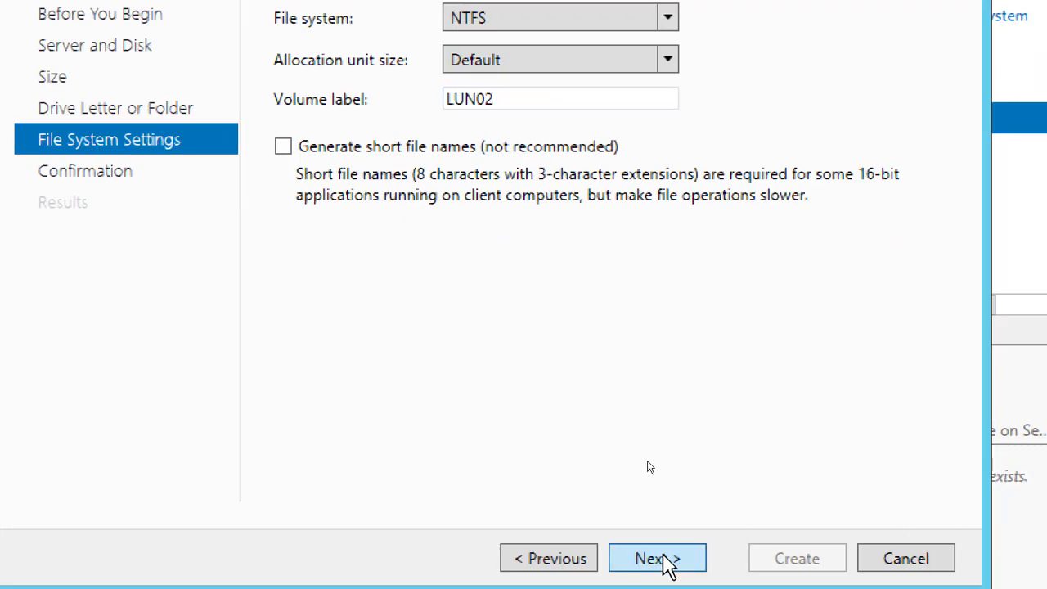
left_click(788, 560)
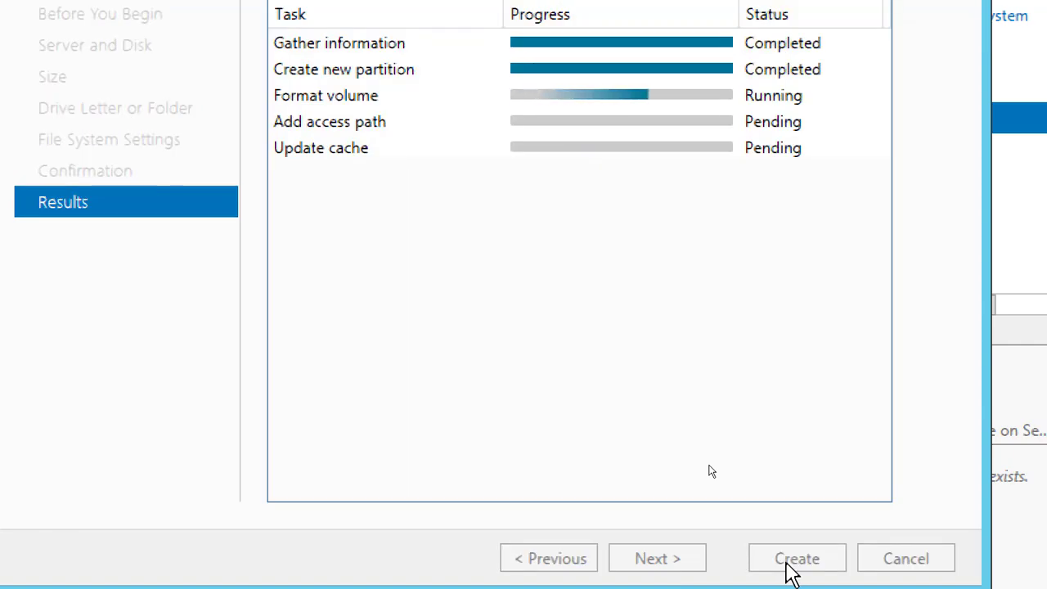
left_click(787, 562)
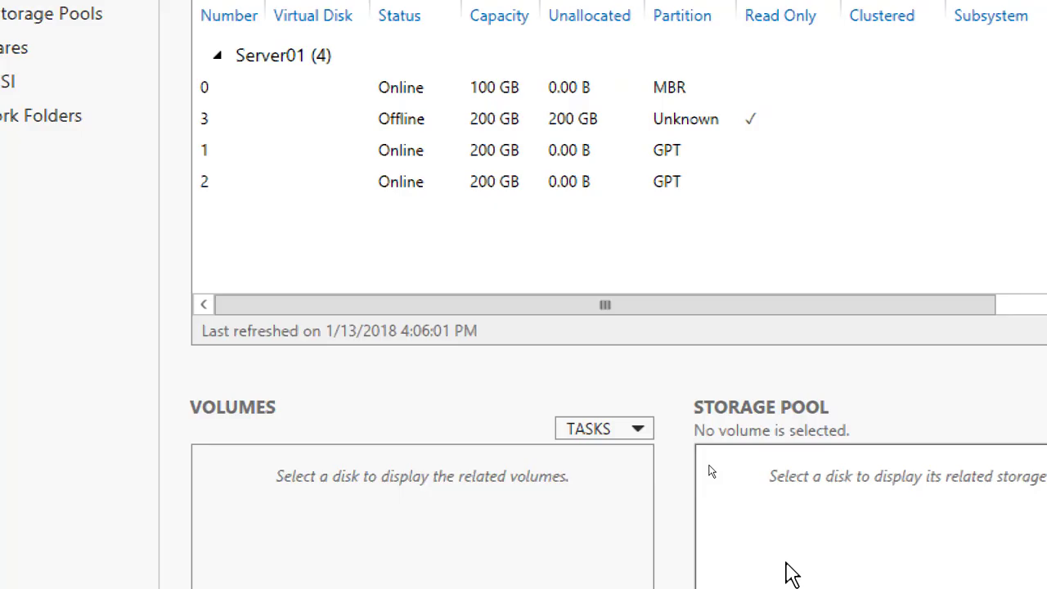
Bring disk 3 on Server01 online and initialize it as a GPT disk
right_click(394, 121)
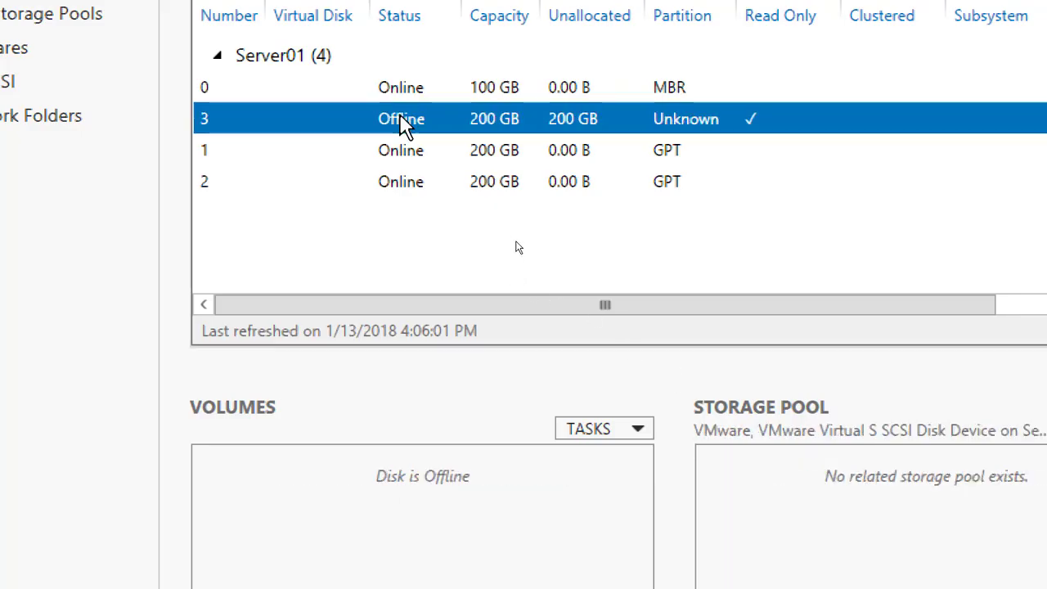
left_click(463, 174)
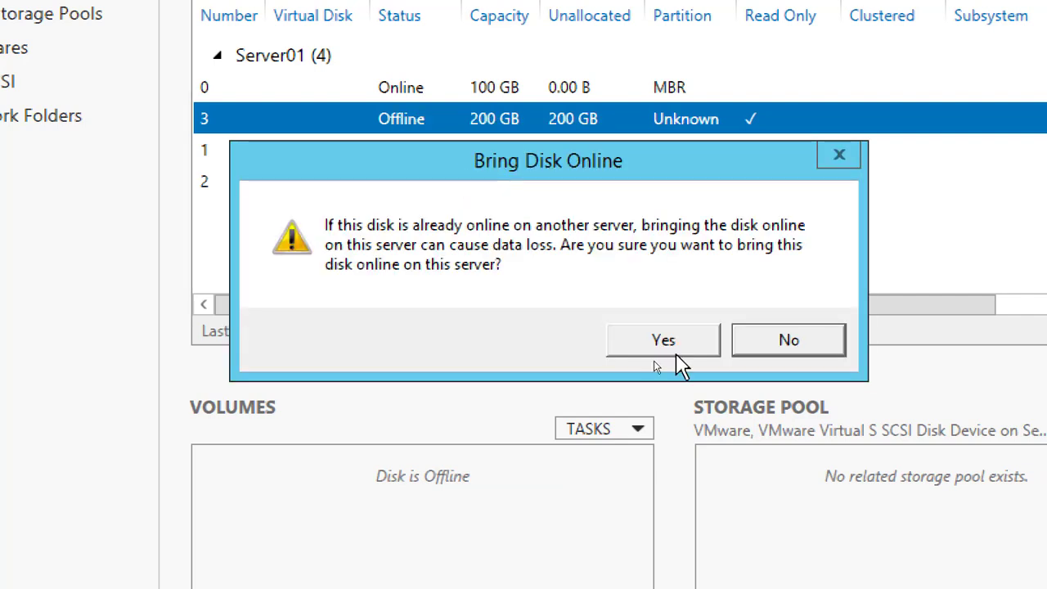
left_click(675, 355)
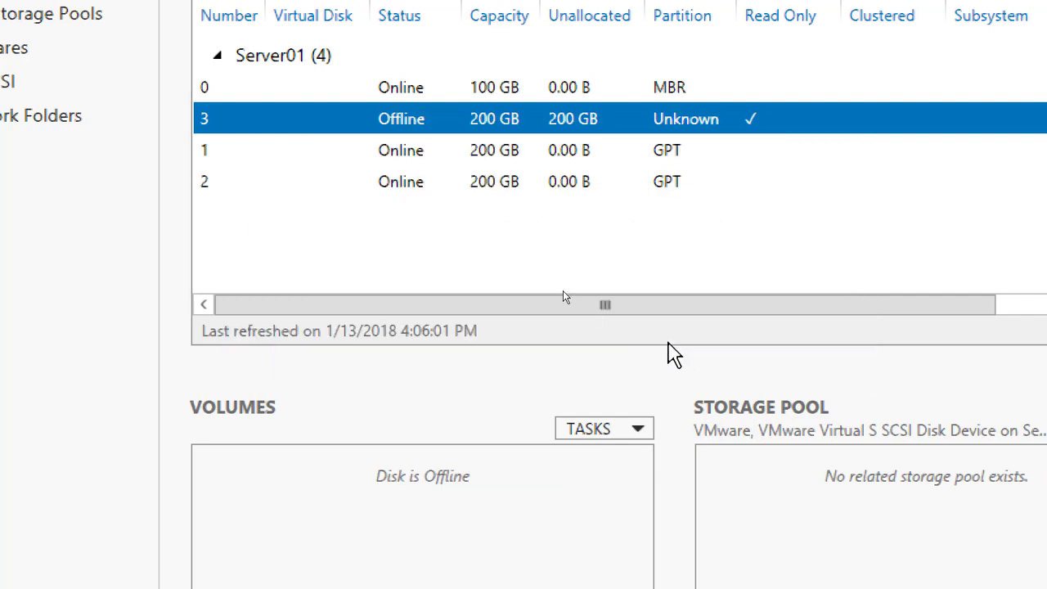
right_click(409, 125)
left_click(428, 232)
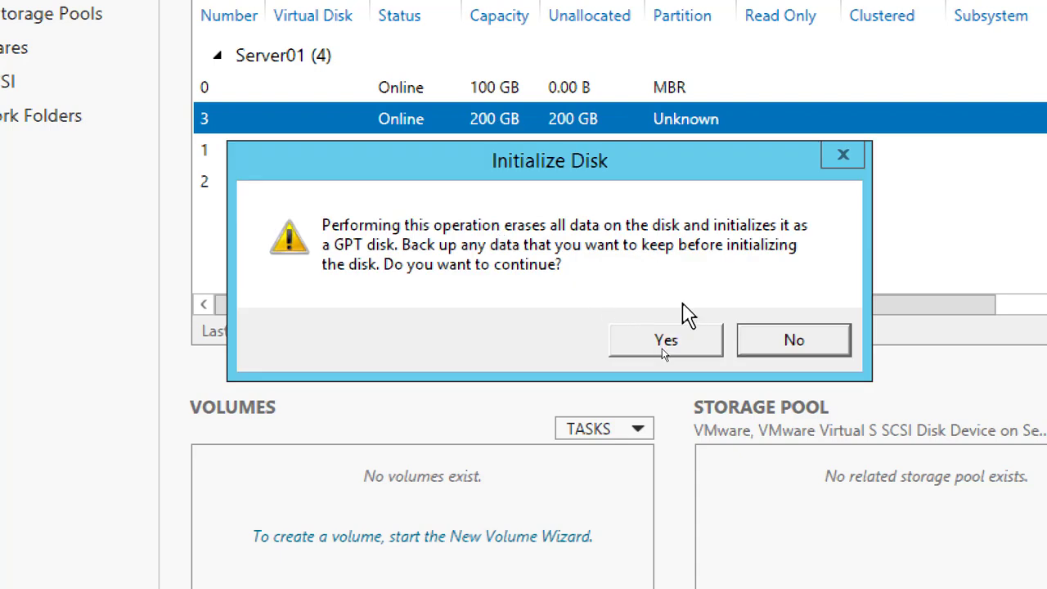
left_click(670, 339)
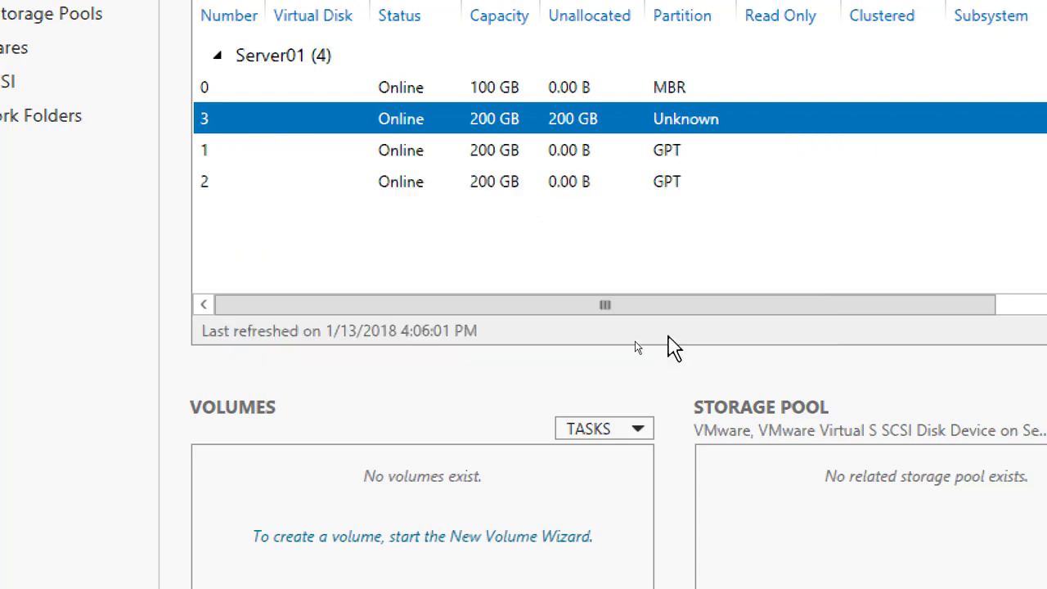
Set up a new 200 GB volume on Server01's disk 3 and assign it drive letter G
right_click(401, 129)
left_click(454, 147)
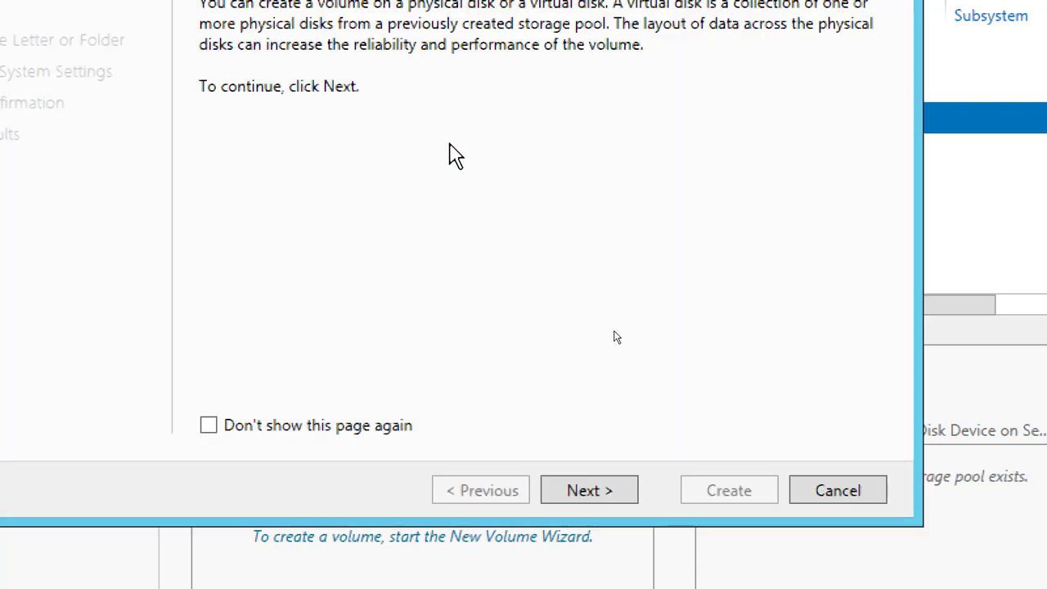
left_click(612, 494)
left_click(612, 493)
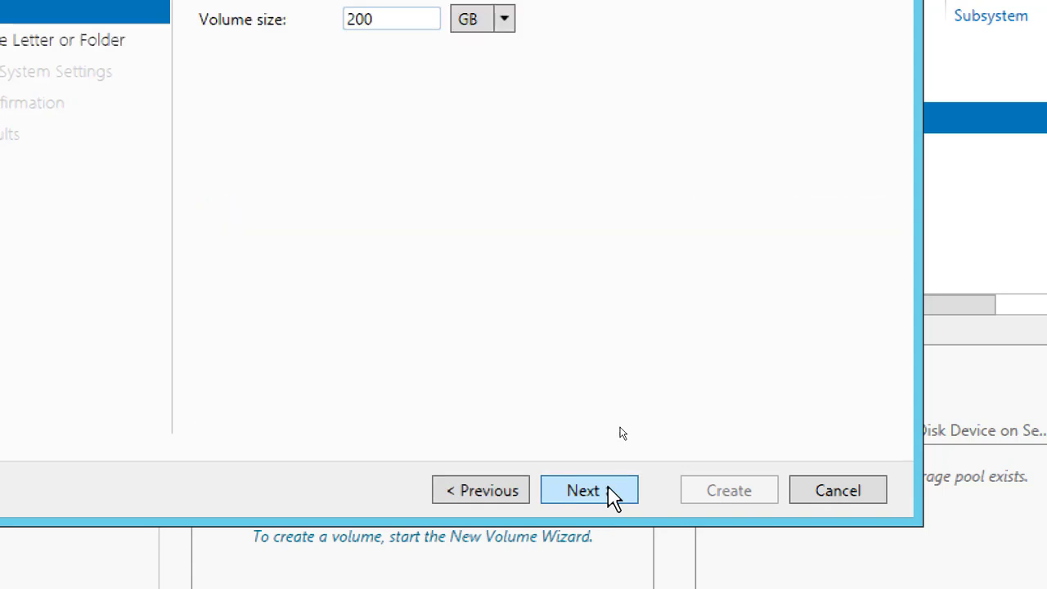
left_click(612, 493)
left_click(612, 494)
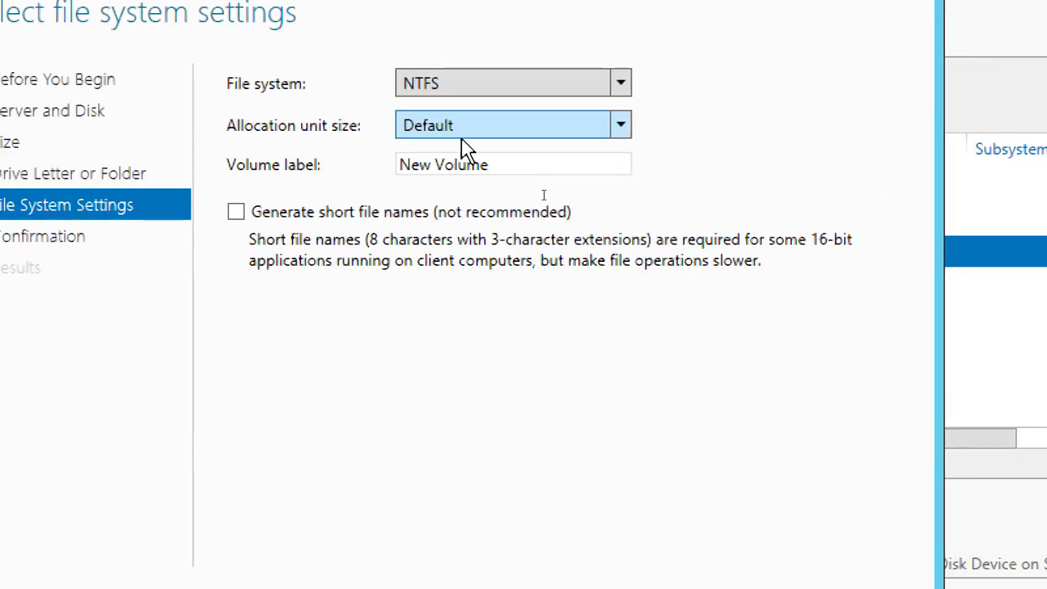
Label the disk 3 volume LUN03, keep NTFS with the default allocation unit size, and create it
left_click_drag(481, 39, 348, 51)
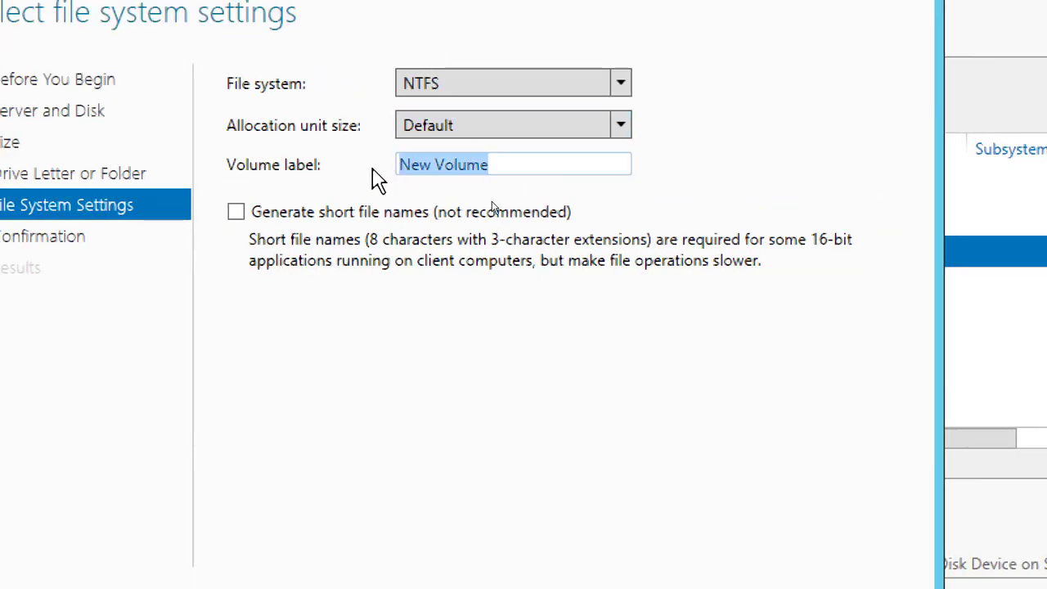
type("LUN03")
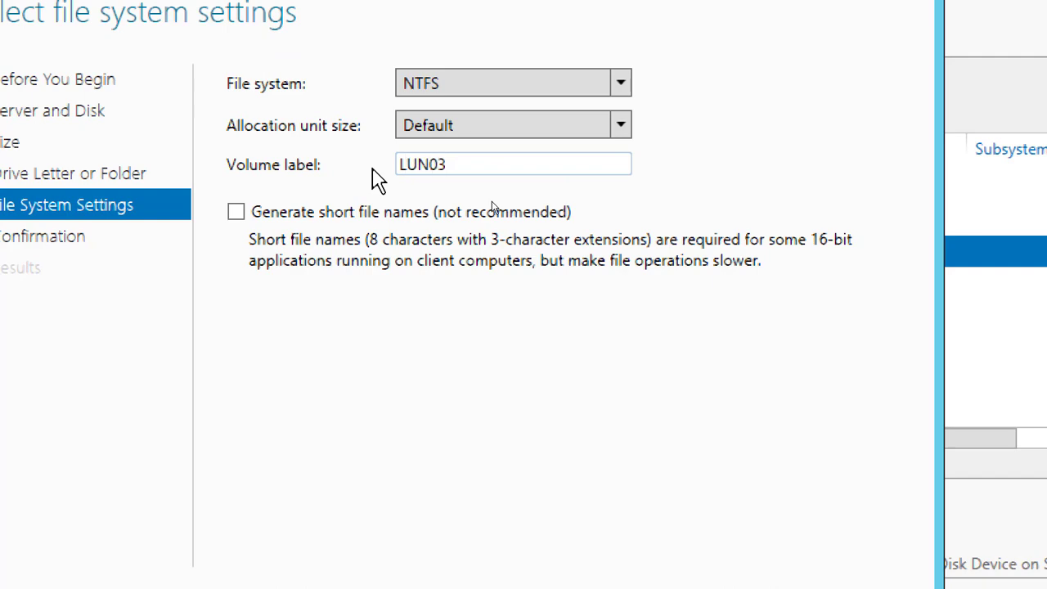
left_click(615, 562)
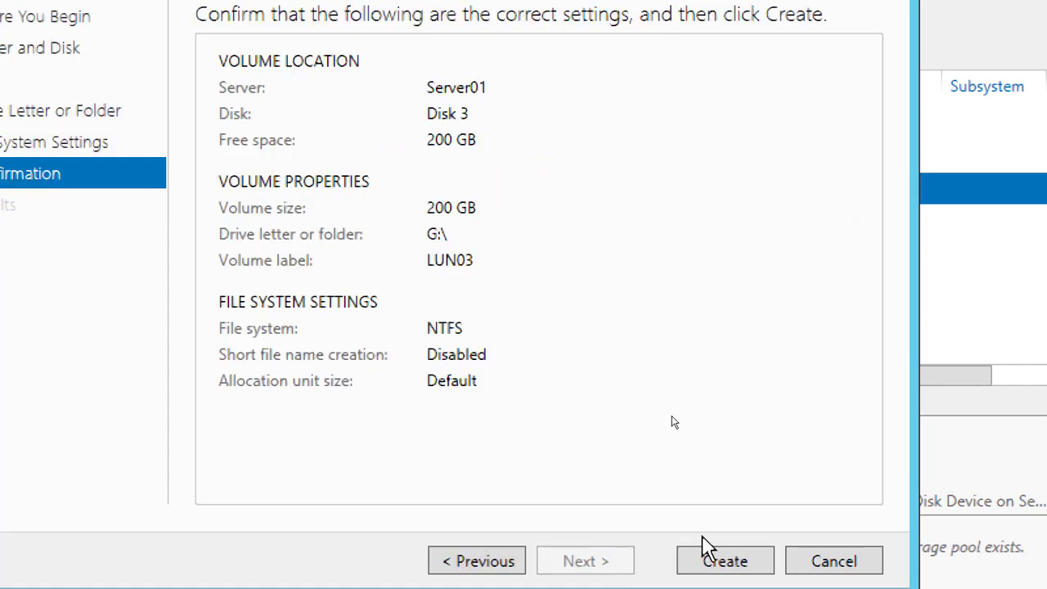
left_click(725, 562)
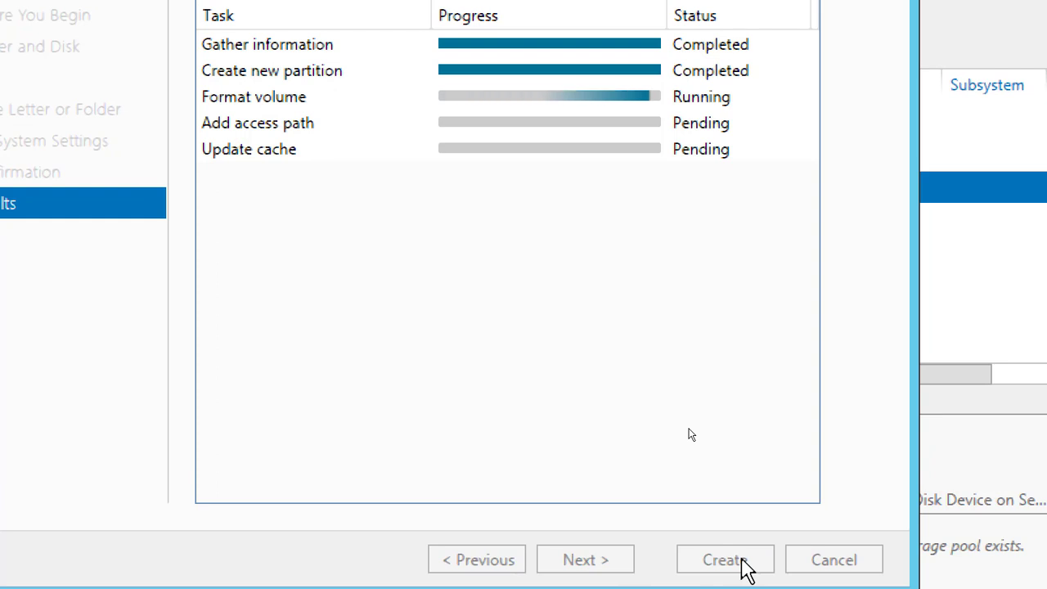
left_click(741, 565)
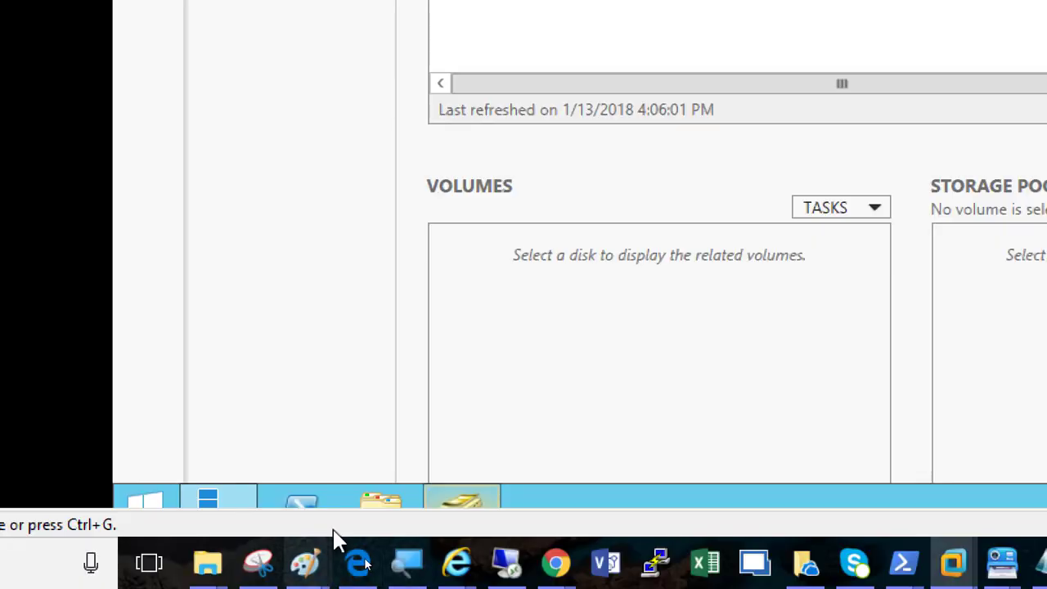
Open File Explorer on Server01 and check the drives under This PC for the new LUN volumes
left_click(380, 501)
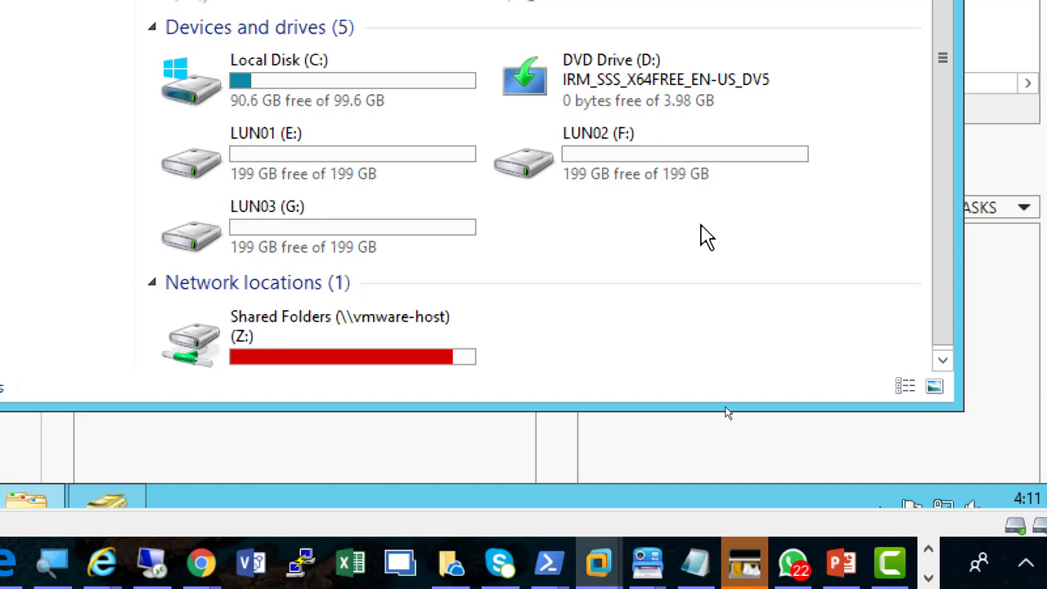
left_click(897, 571)
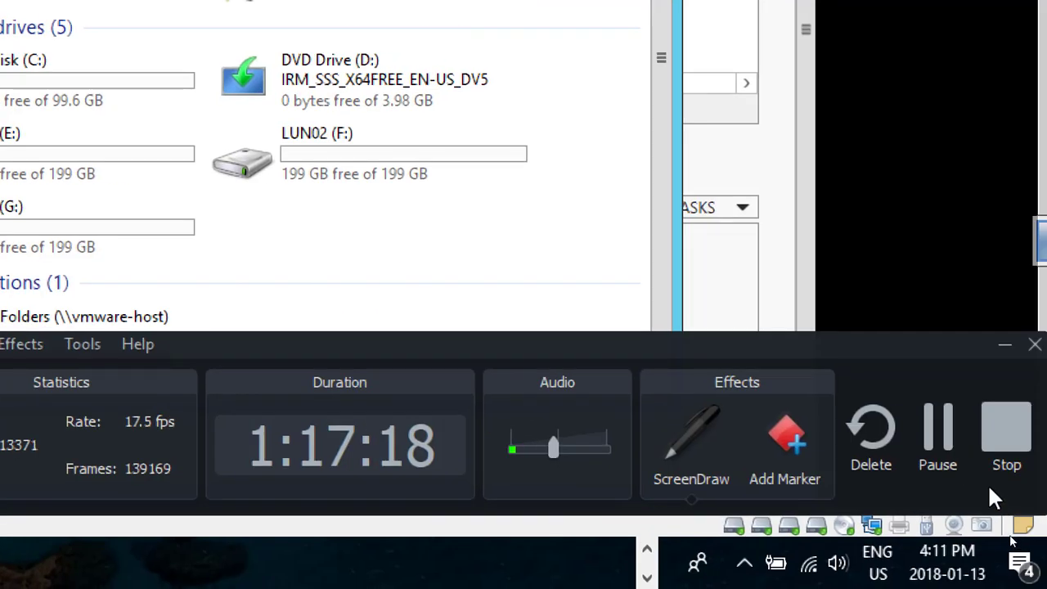
left_click(933, 428)
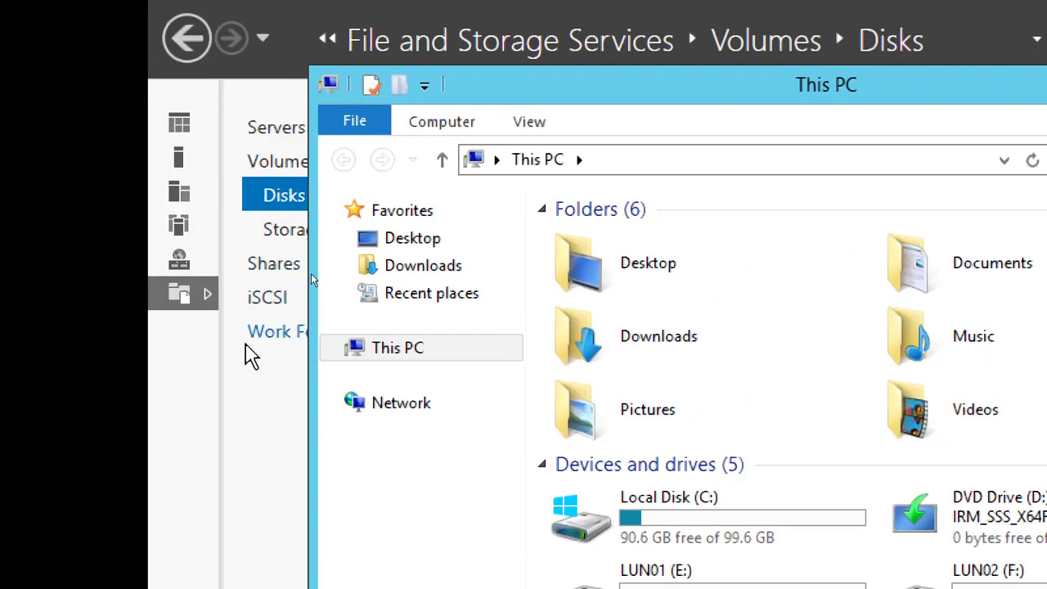
Switch back to Server Manager, open the iSCSI page of File and Storage Services, and start installing iSCSI Target Server
left_click(226, 199)
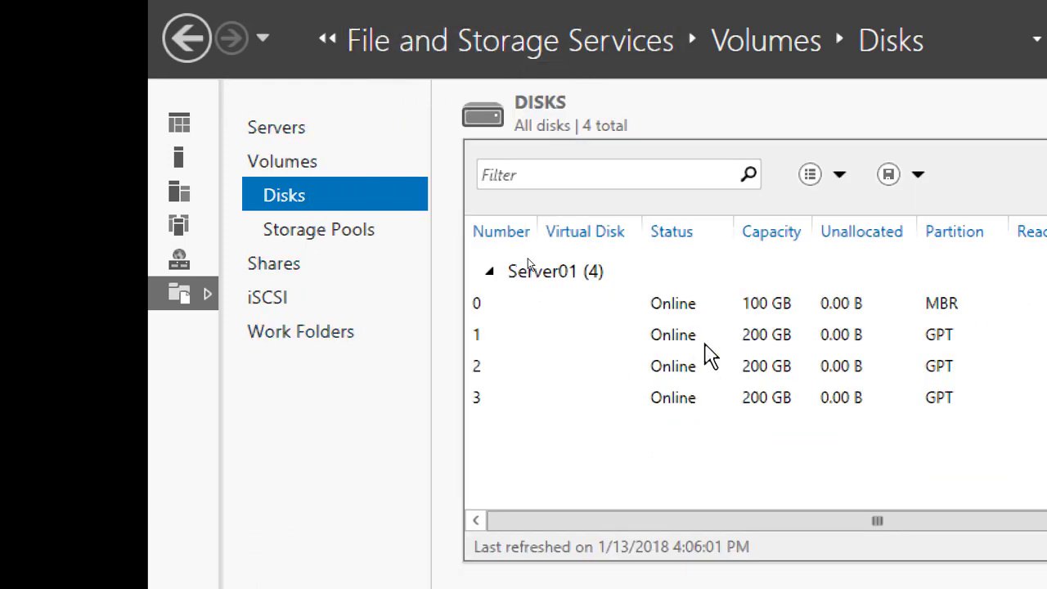
left_click(294, 298)
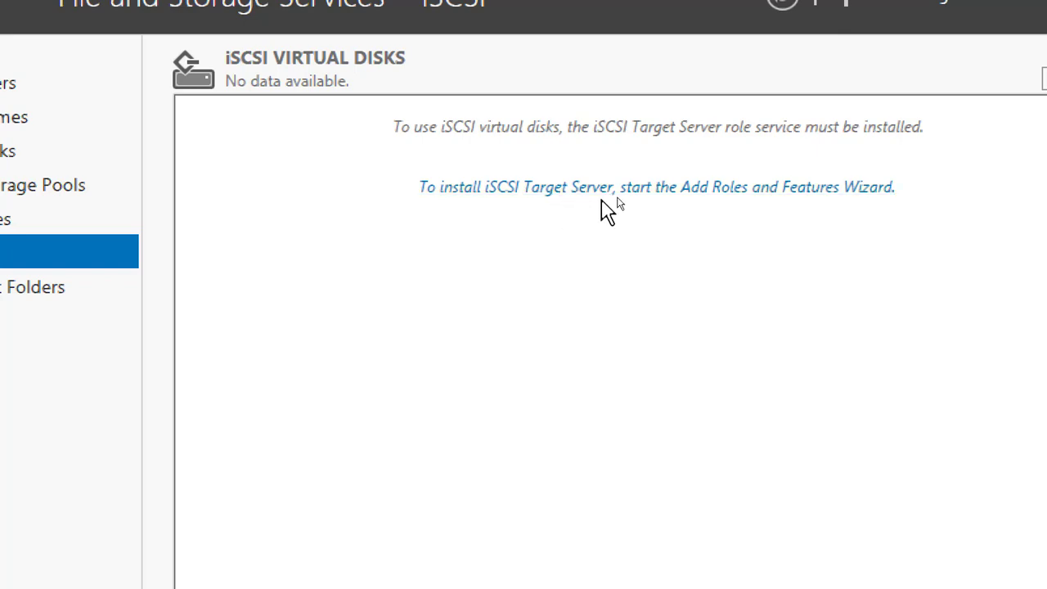
left_click(589, 190)
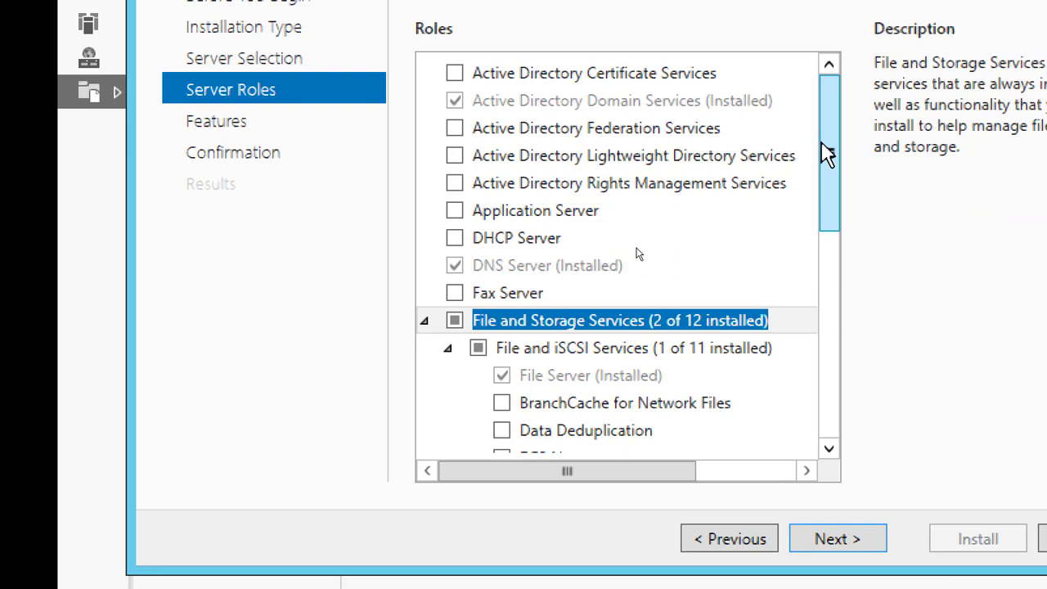
Select the iSCSI Target Server role service under File and iSCSI Services and continue to the confirmation without adding features
left_click_drag(860, 231, 887, 356)
left_click_drag(846, 265, 810, 283)
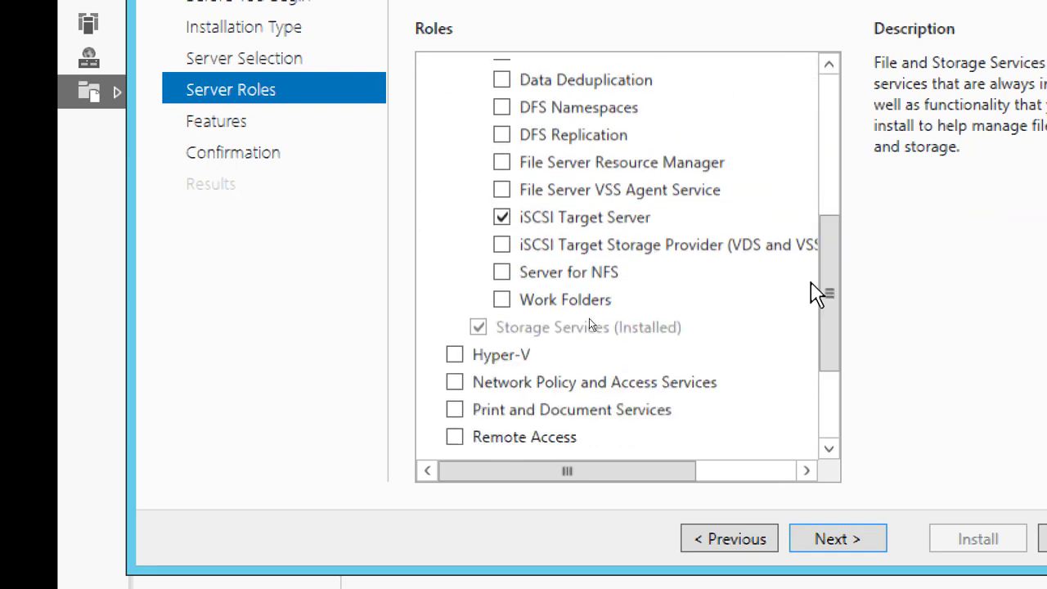
left_click(610, 219)
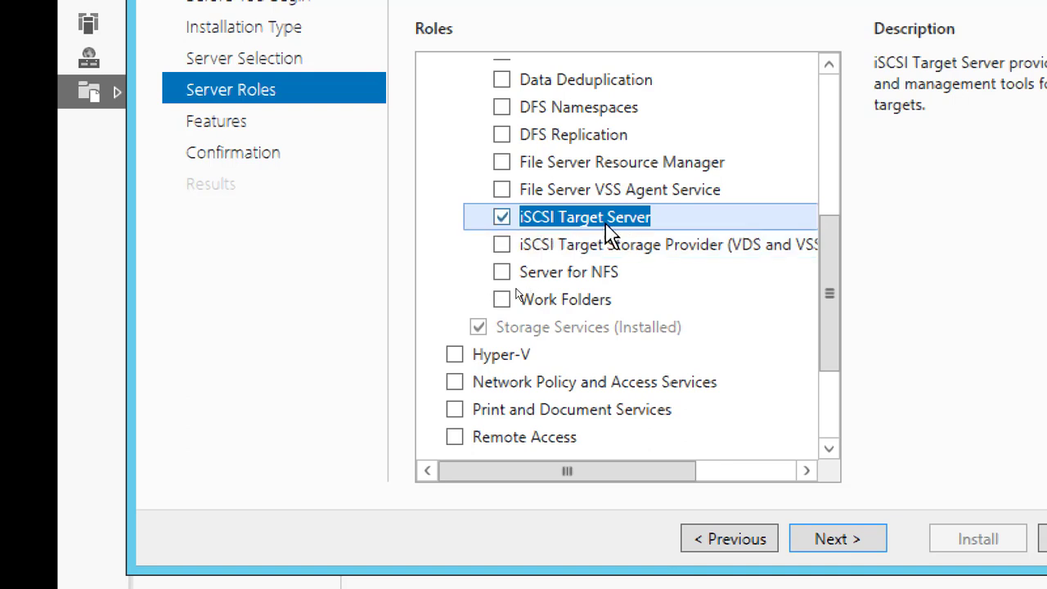
left_click(847, 532)
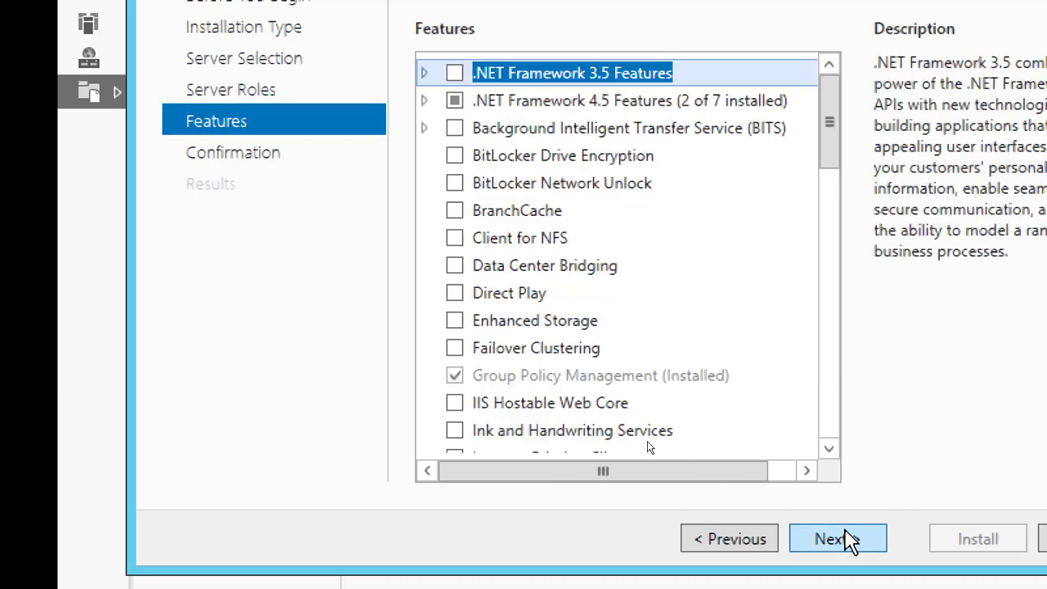
left_click(846, 540)
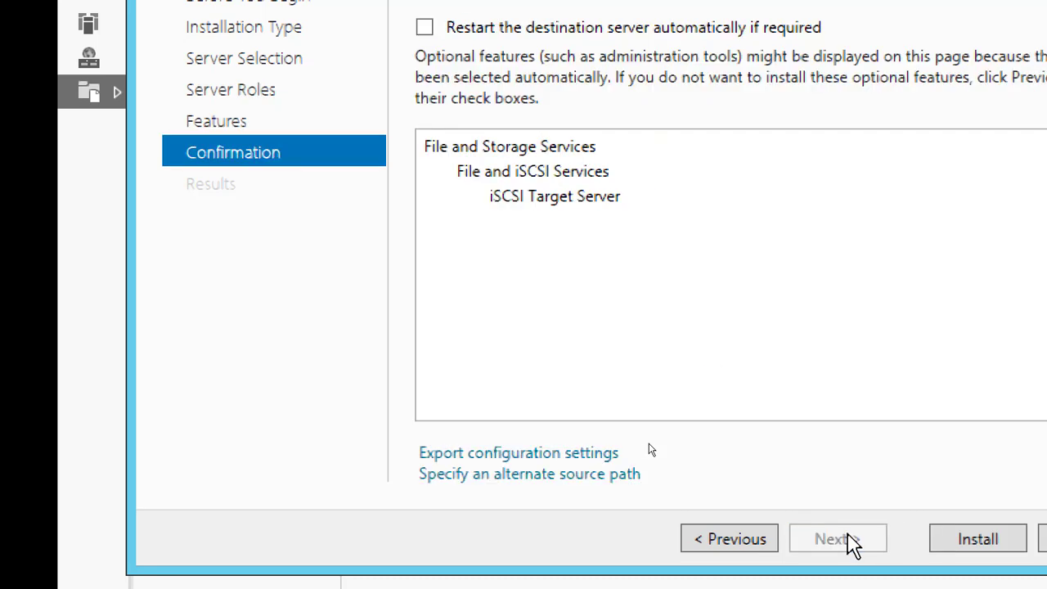
Install iSCSI Target Server on Server01 with automatic restart allowed, and return to the iSCSI page with File Explorer minimized
left_click(424, 28)
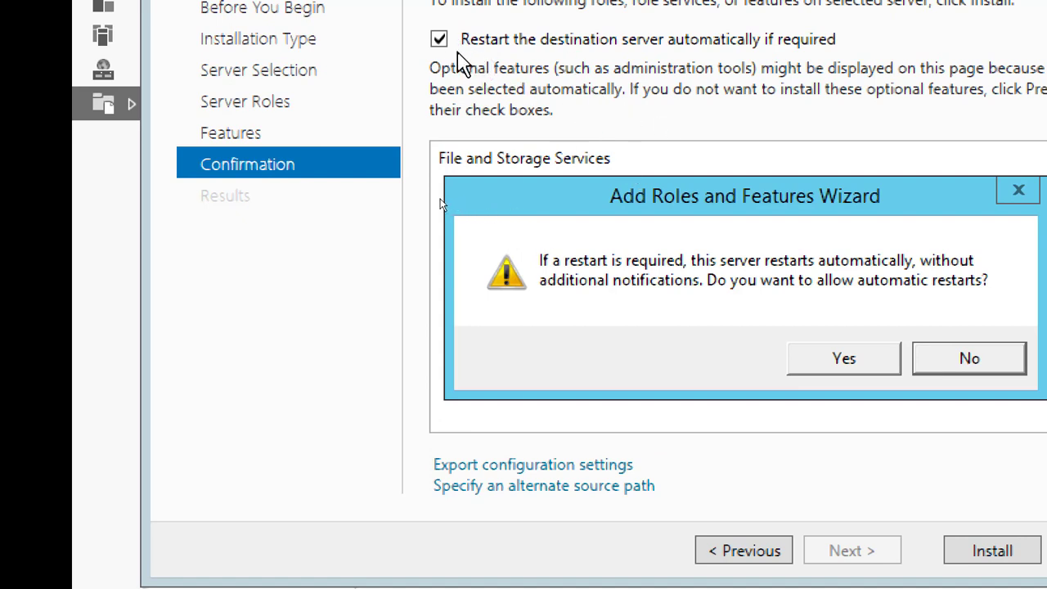
left_click(797, 349)
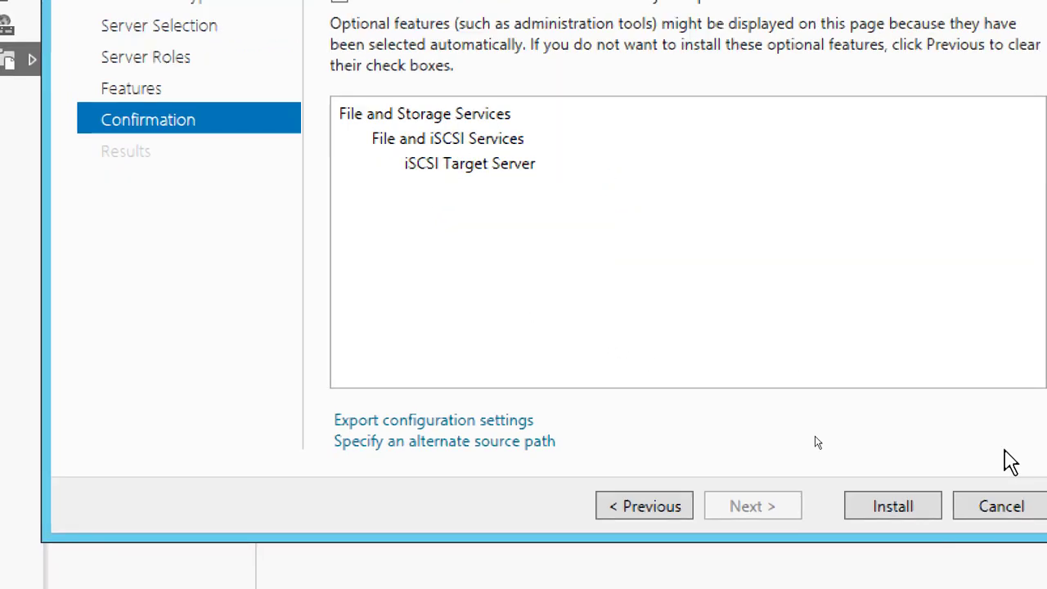
left_click(957, 554)
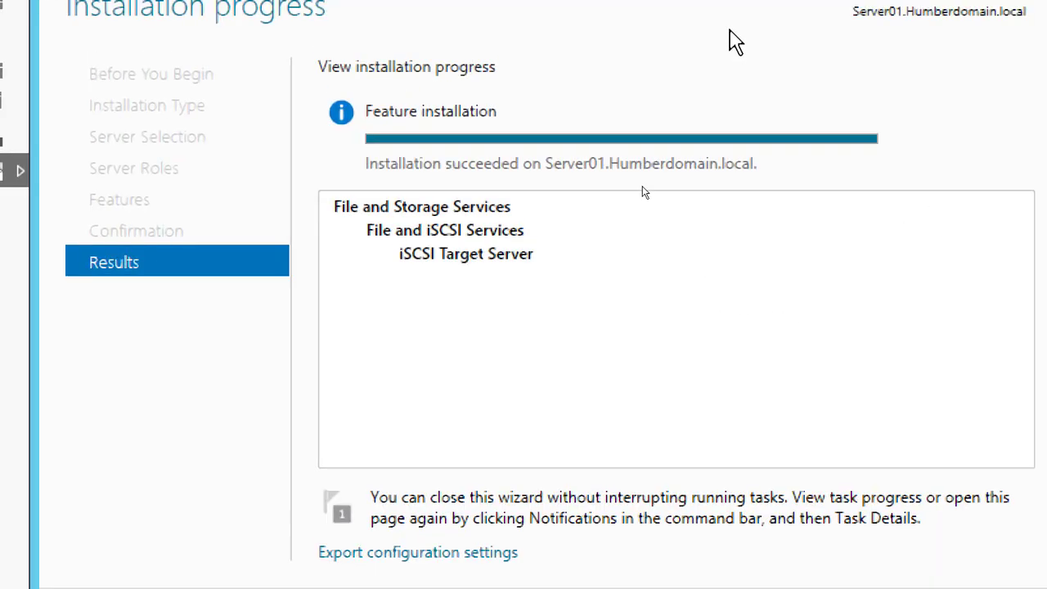
left_click(860, 566)
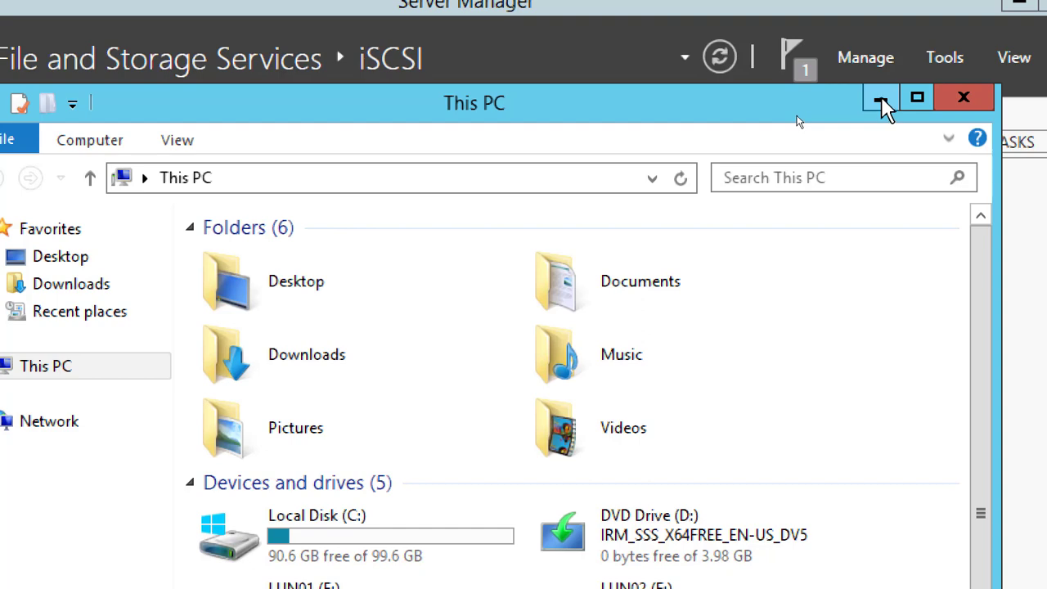
left_click(880, 98)
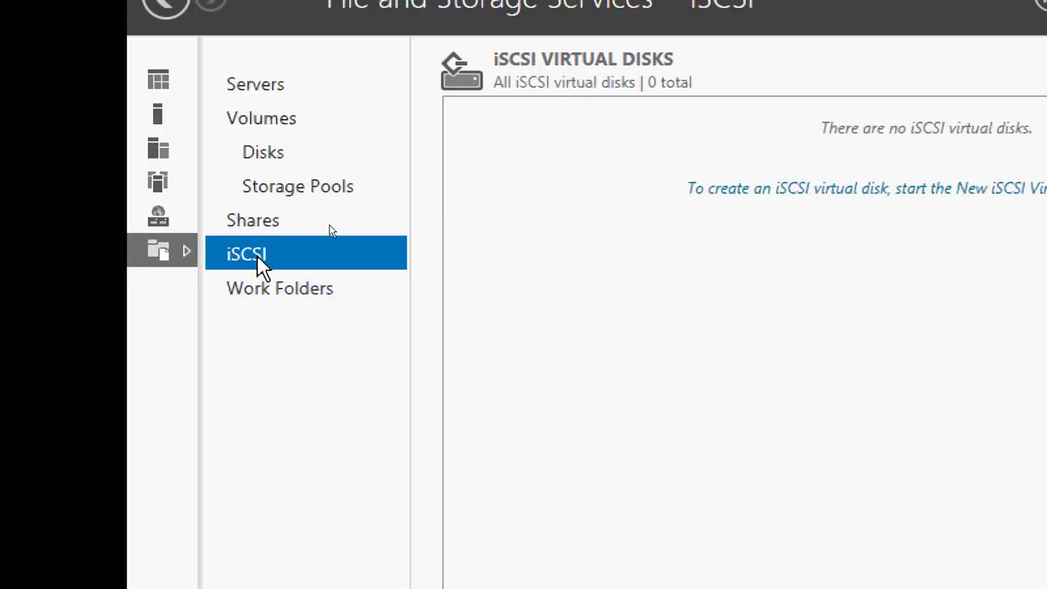
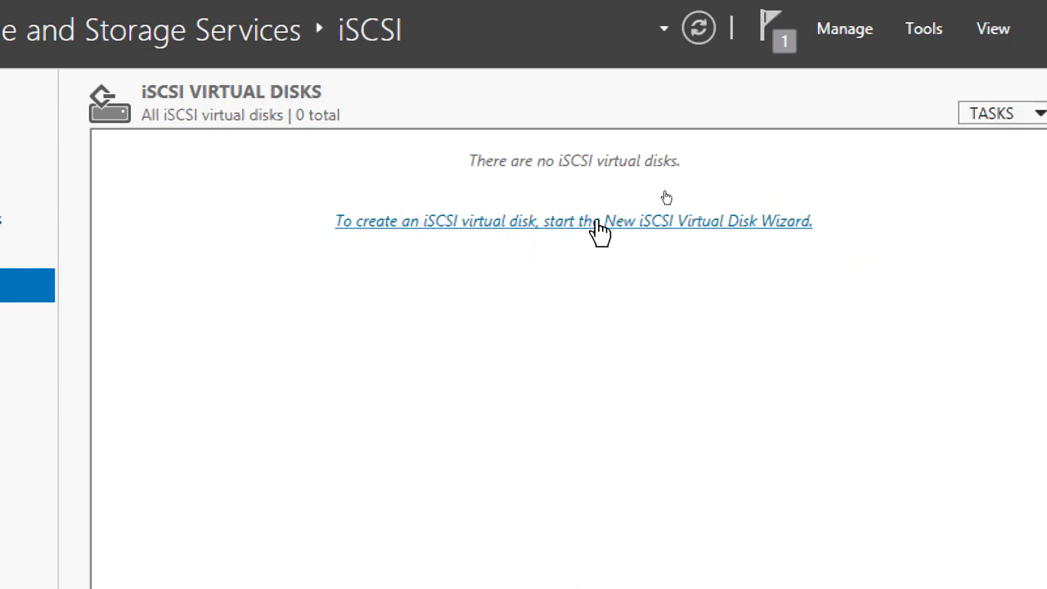
Start a new iSCSI virtual disk on Server01 and choose volume E: as its storage location
left_click(624, 221)
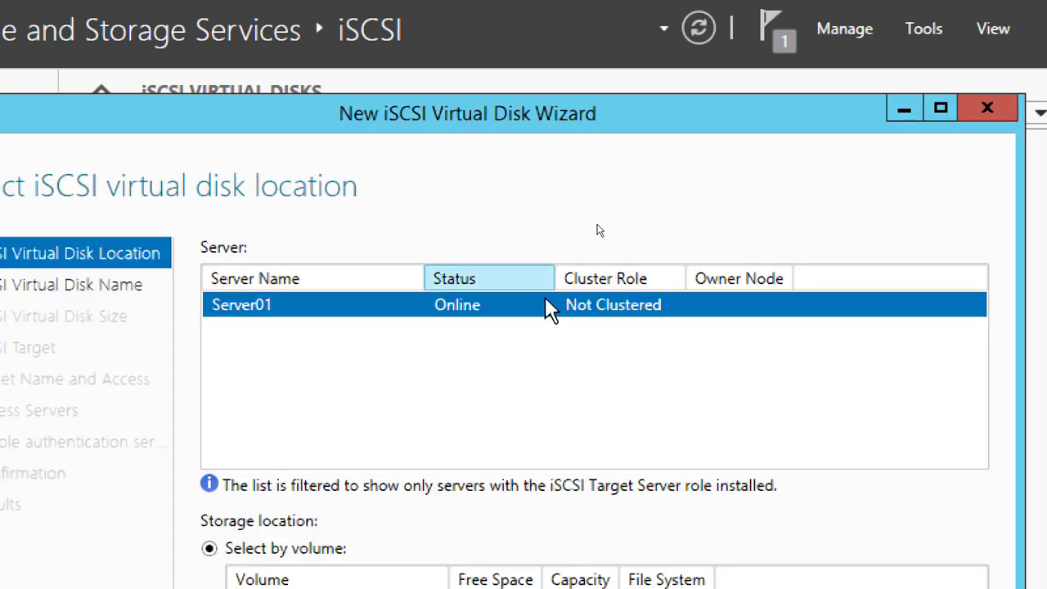
left_click_drag(384, 126, 416, 72)
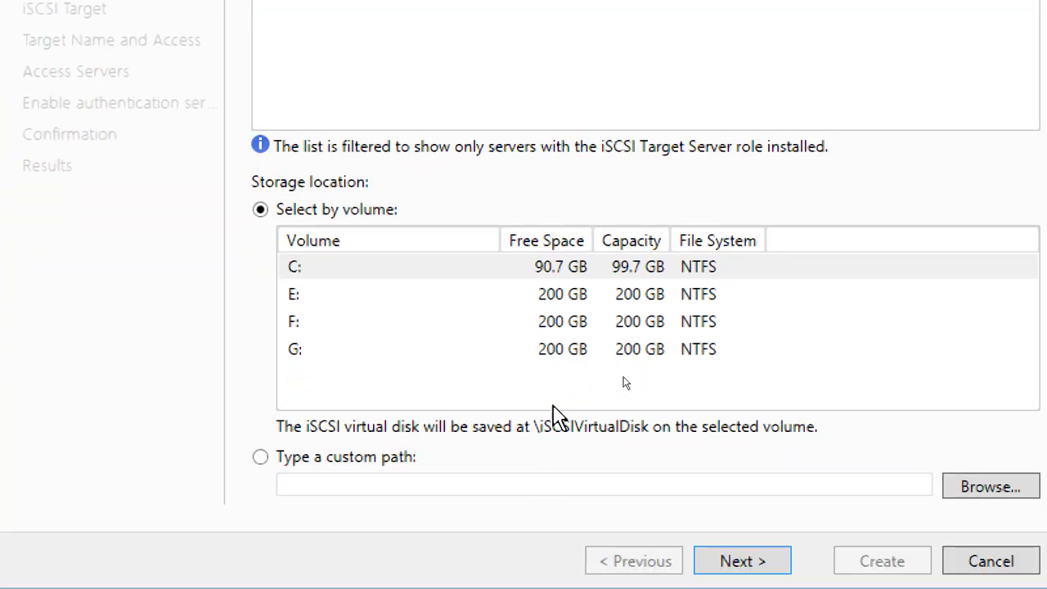
left_click(556, 270)
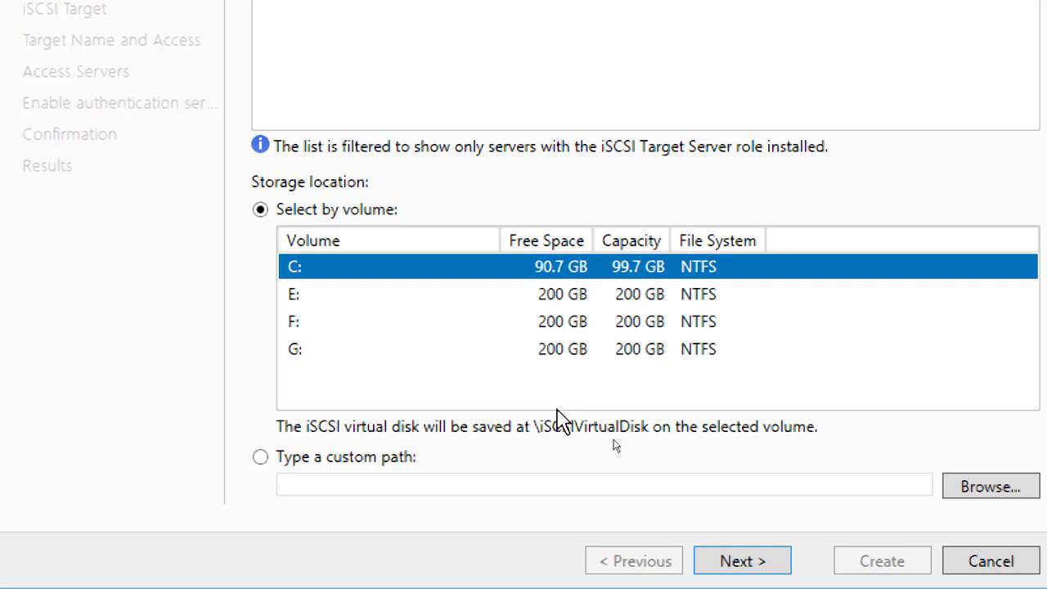
left_click(534, 298)
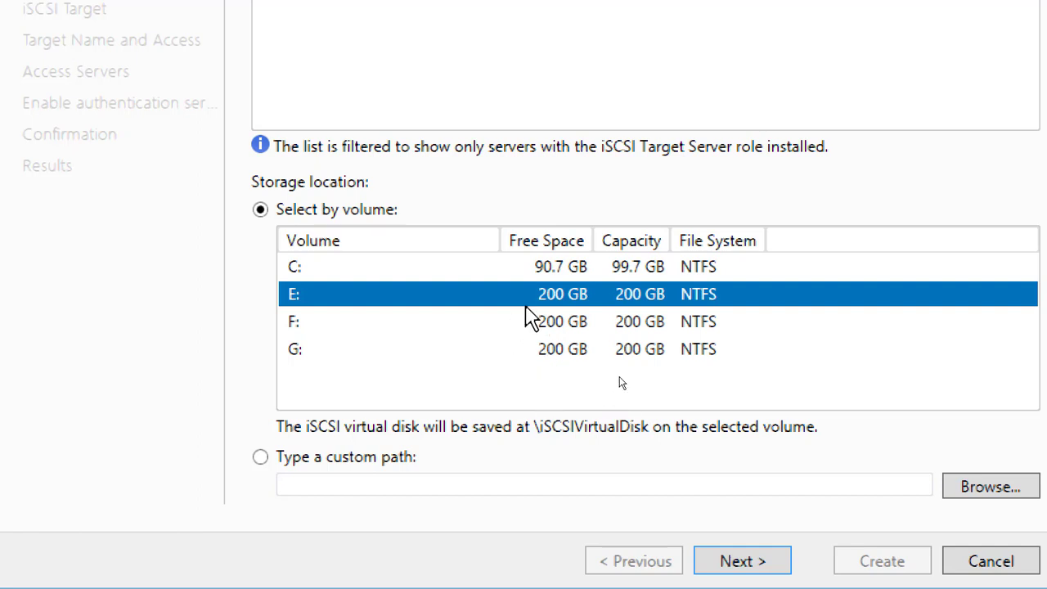
left_click(739, 563)
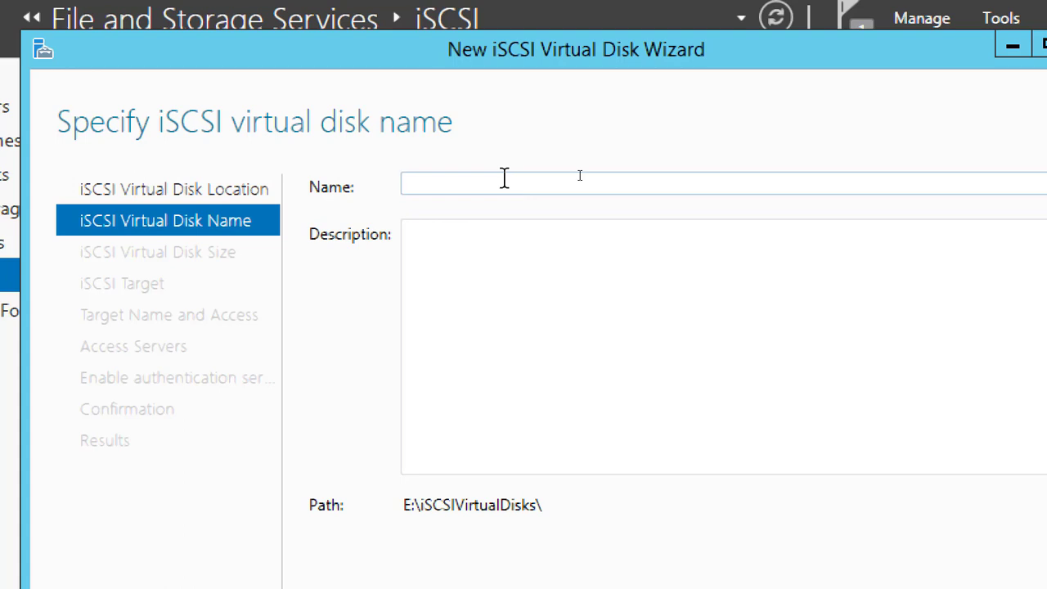
Name the virtual disk LUN01 and give it a size of 200 GB as a dynamically expanding disk
type("LUN01")
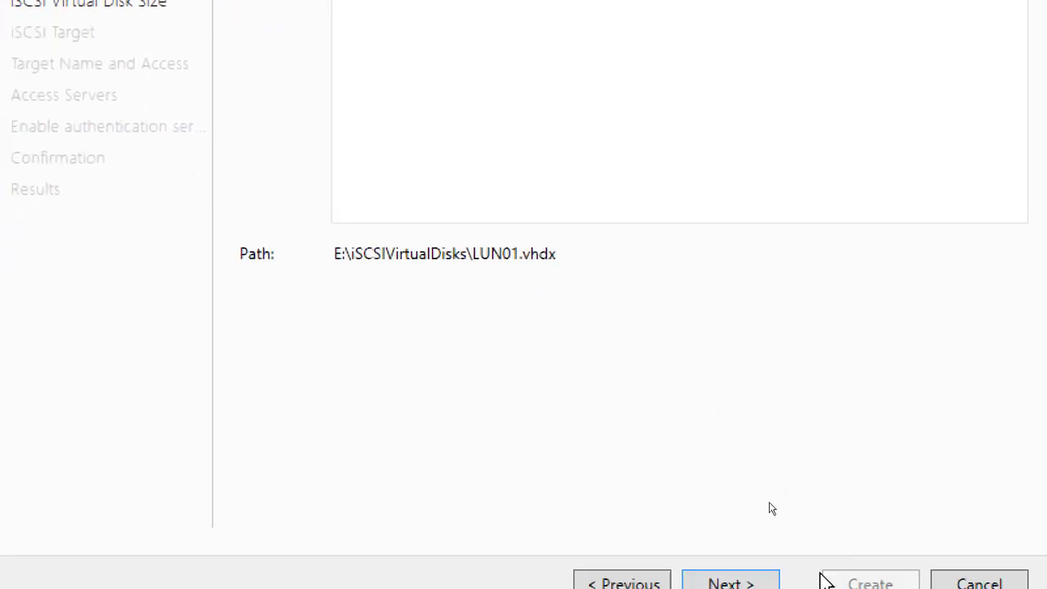
left_click(757, 584)
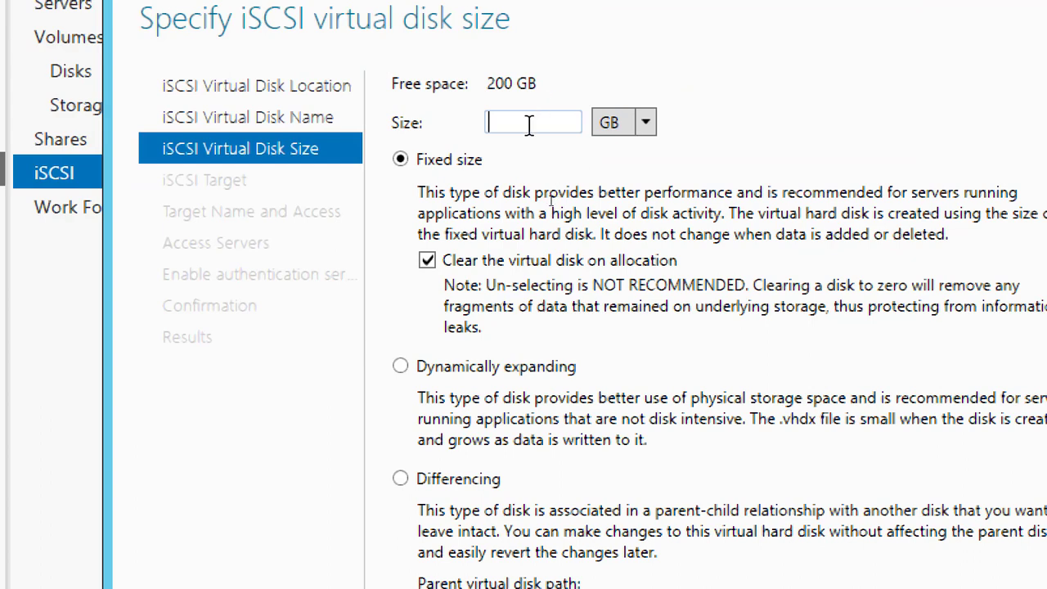
type("200")
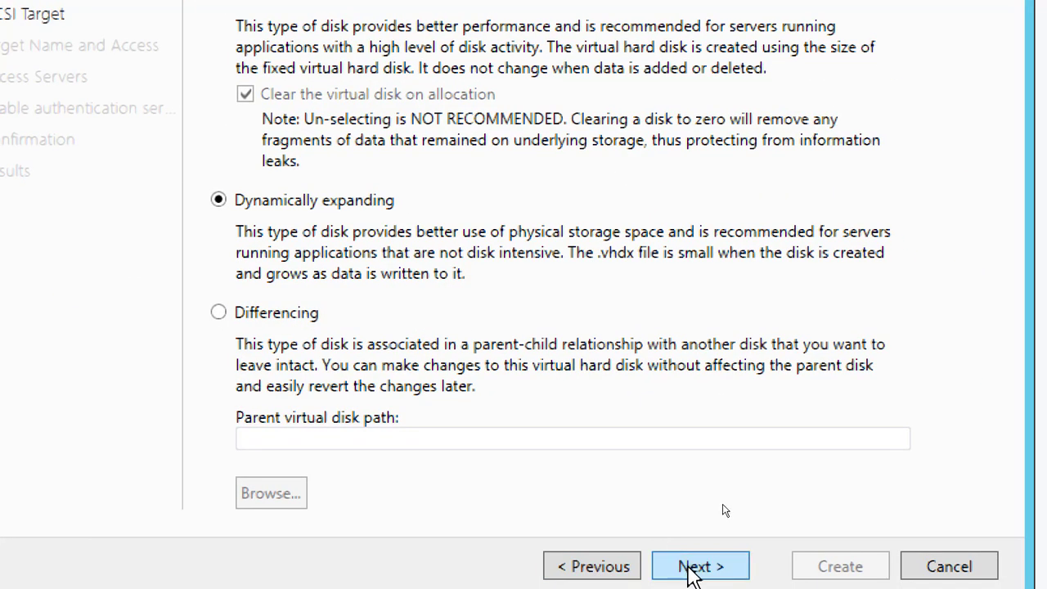
left_click(699, 566)
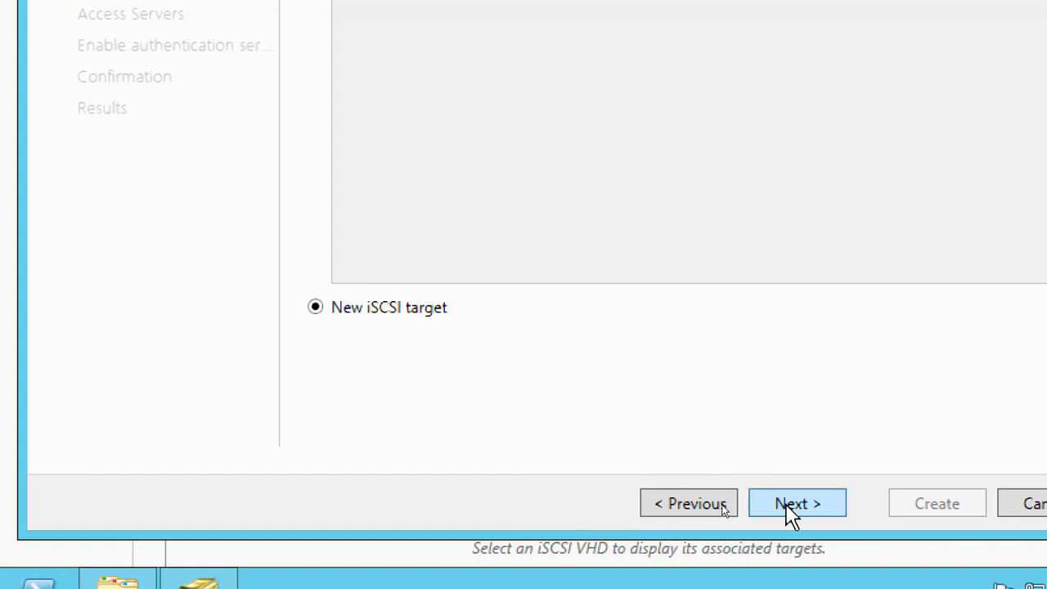
Assign the disk to a new iSCSI target named SalesTarget and continue to the access servers
left_click(786, 503)
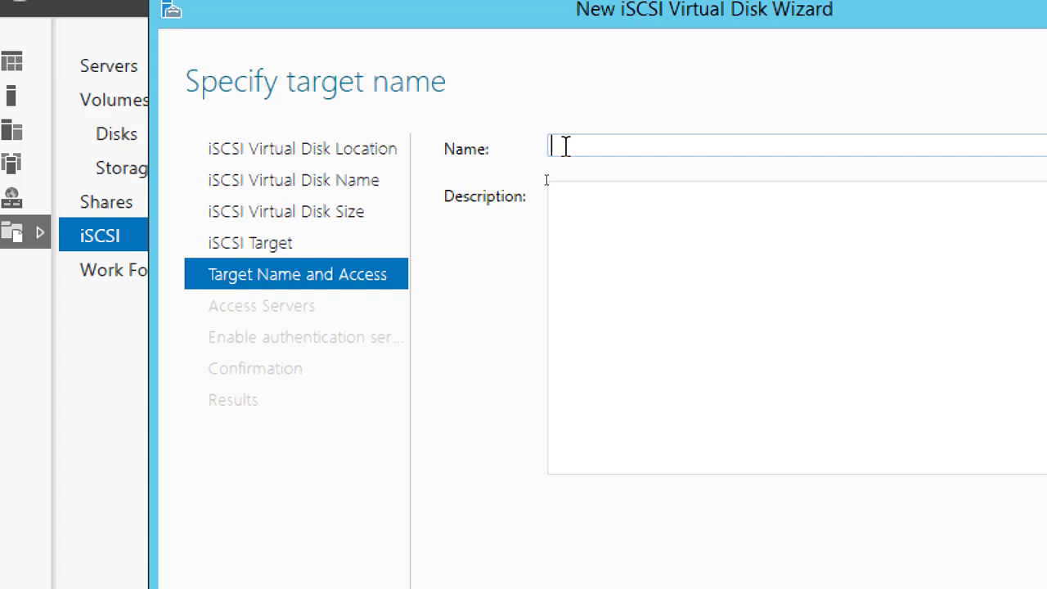
type("SalesTarg")
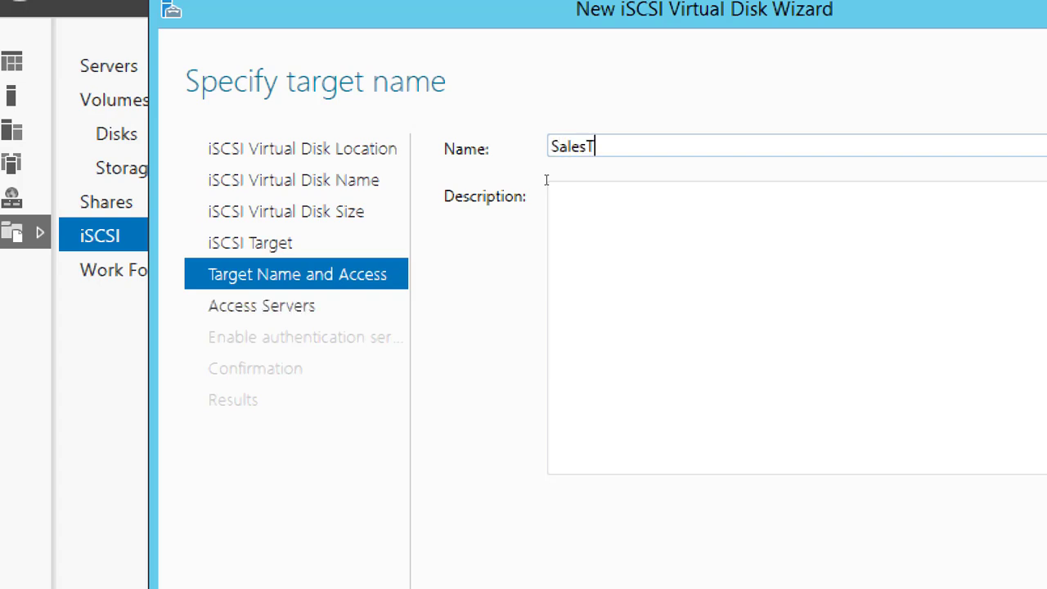
type("et")
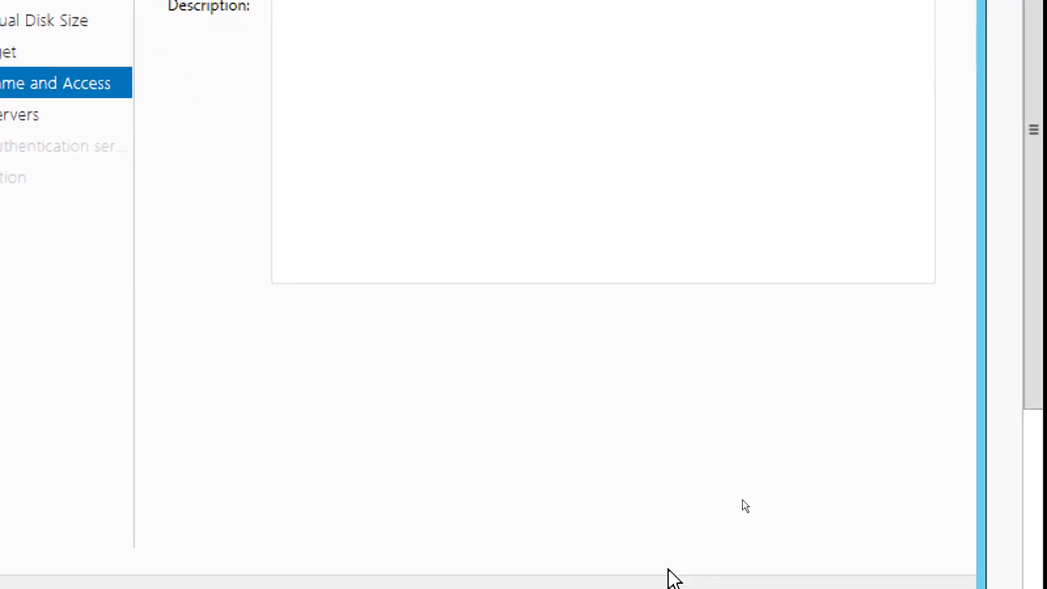
left_click(656, 566)
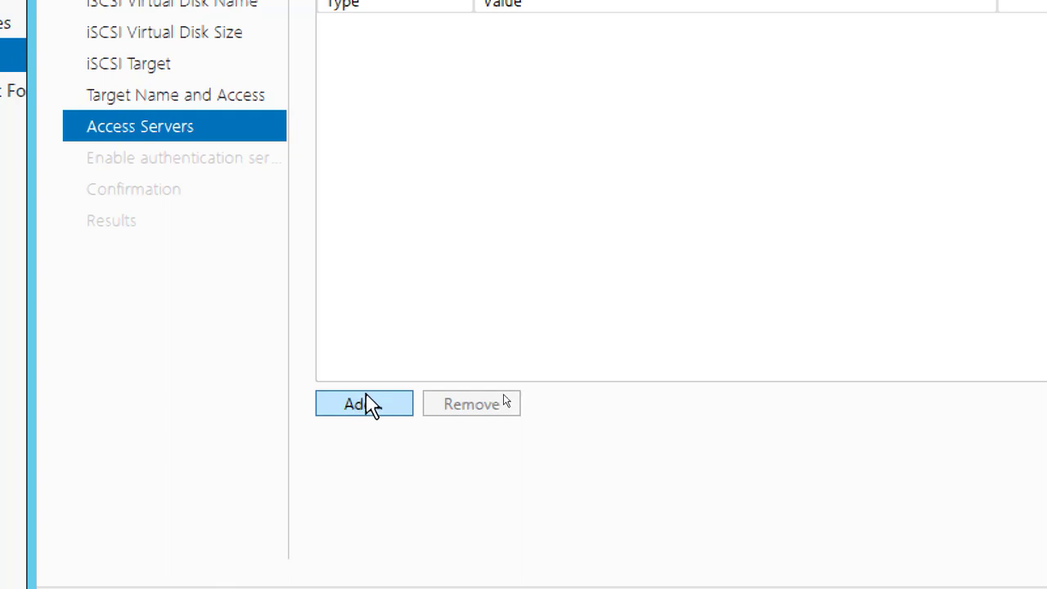
Add an access server to the target identified by the IP address 192.168.200.2
left_click(364, 410)
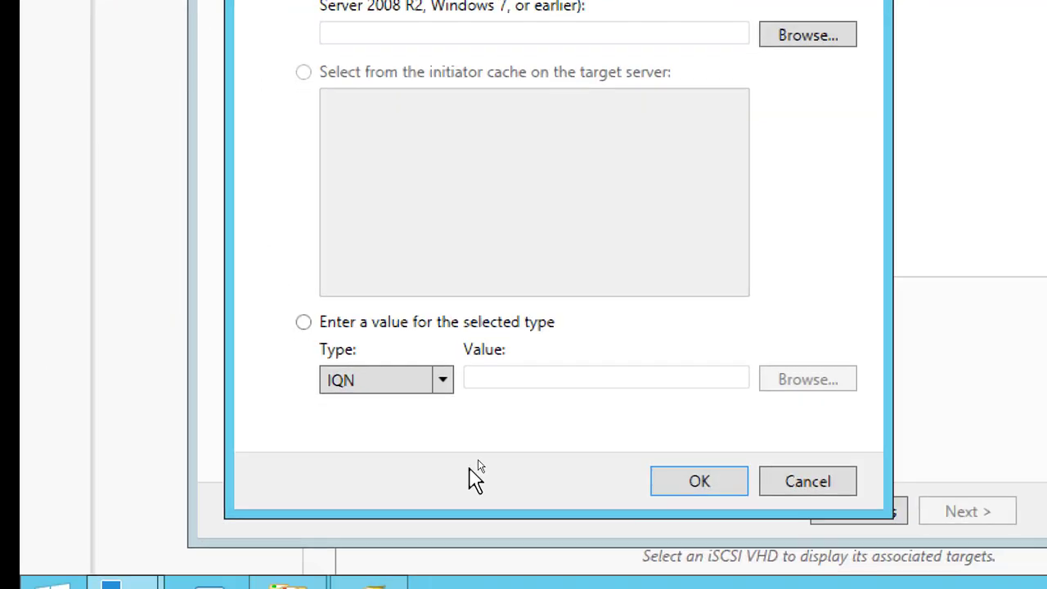
left_click(463, 449)
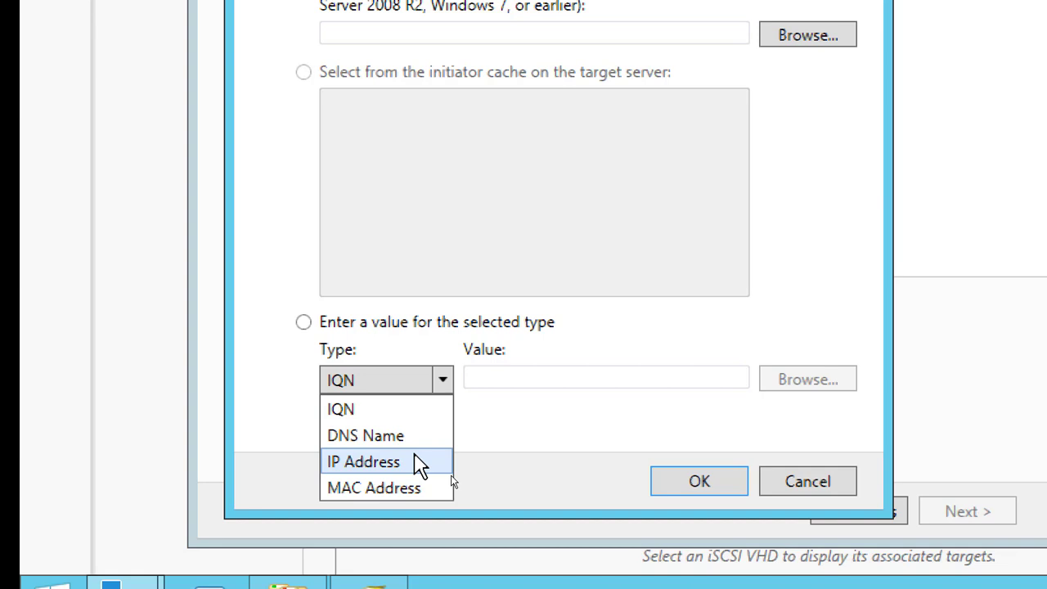
left_click(418, 463)
left_click(507, 376)
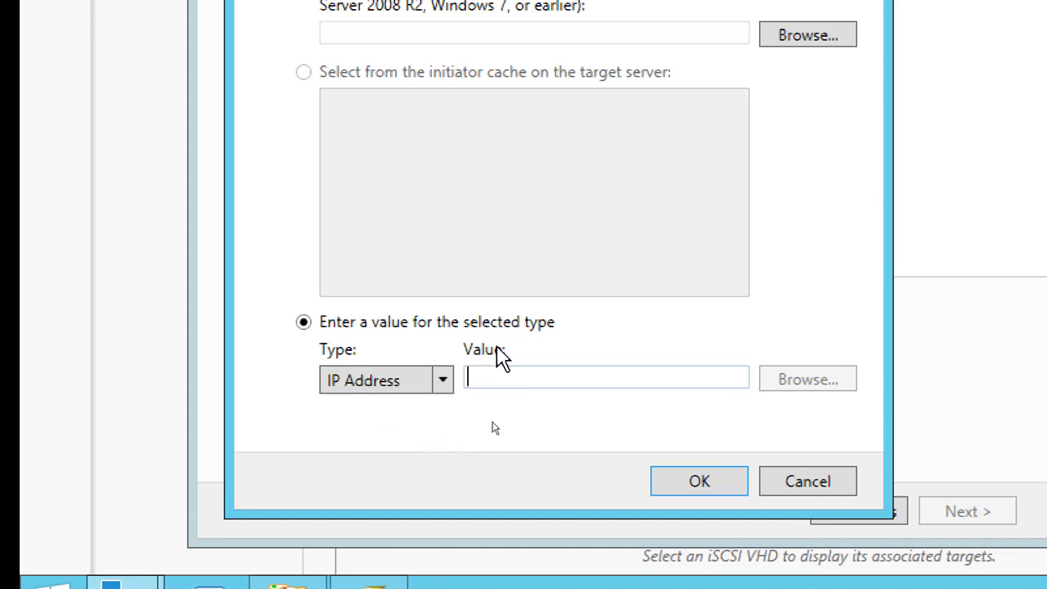
type("192.168.200.")
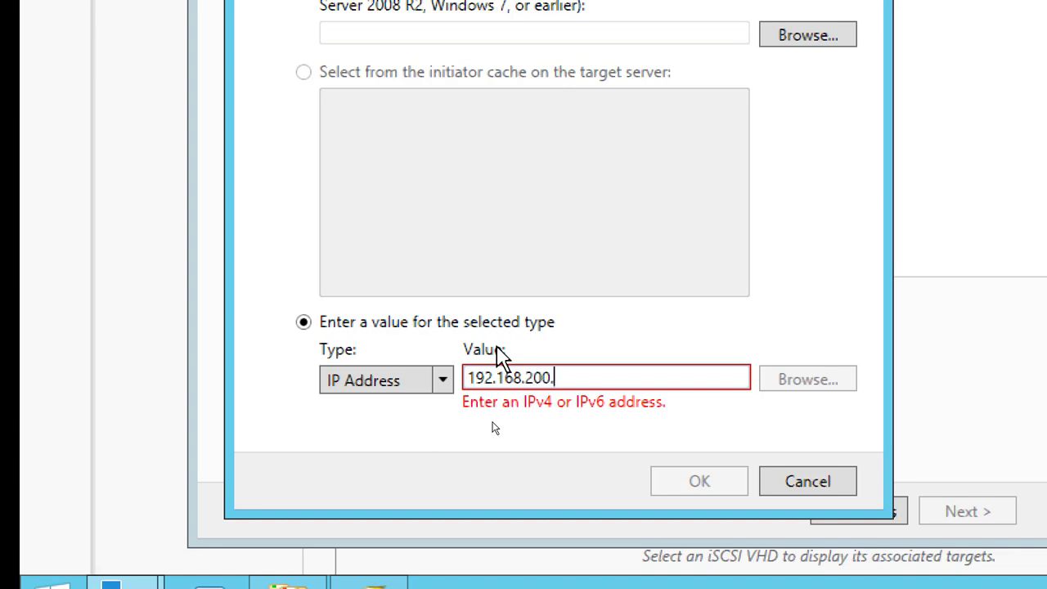
type("2")
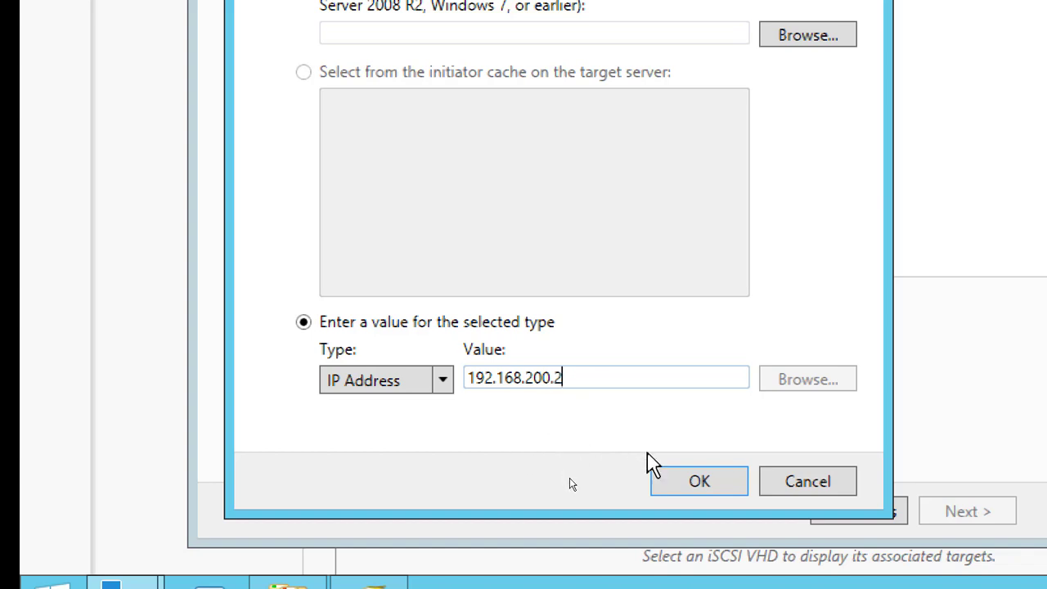
left_click(692, 483)
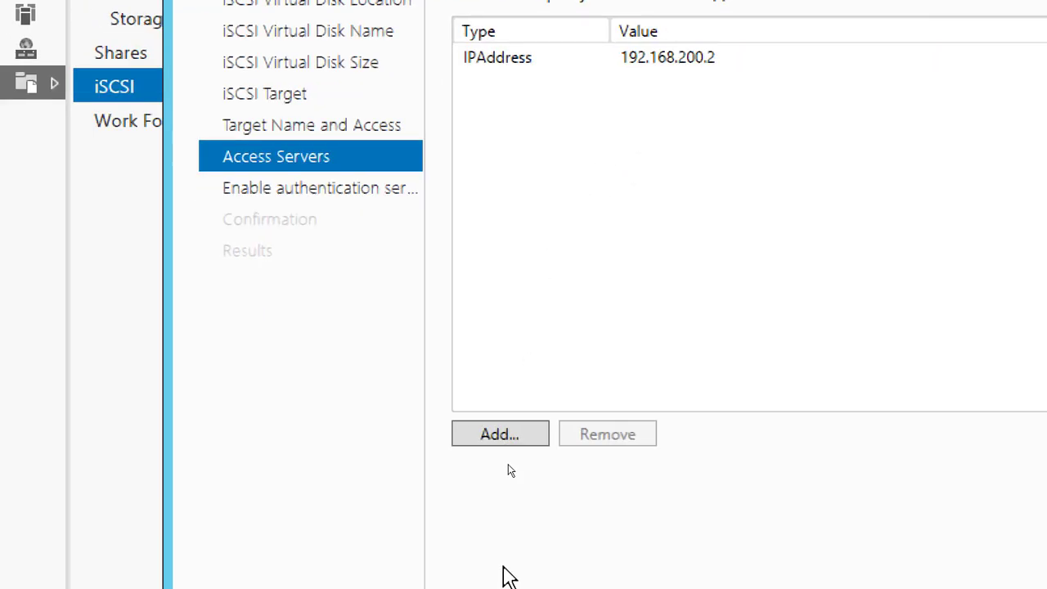
Add a second access server to the target with the IP address 192.168.200.3
left_click(516, 435)
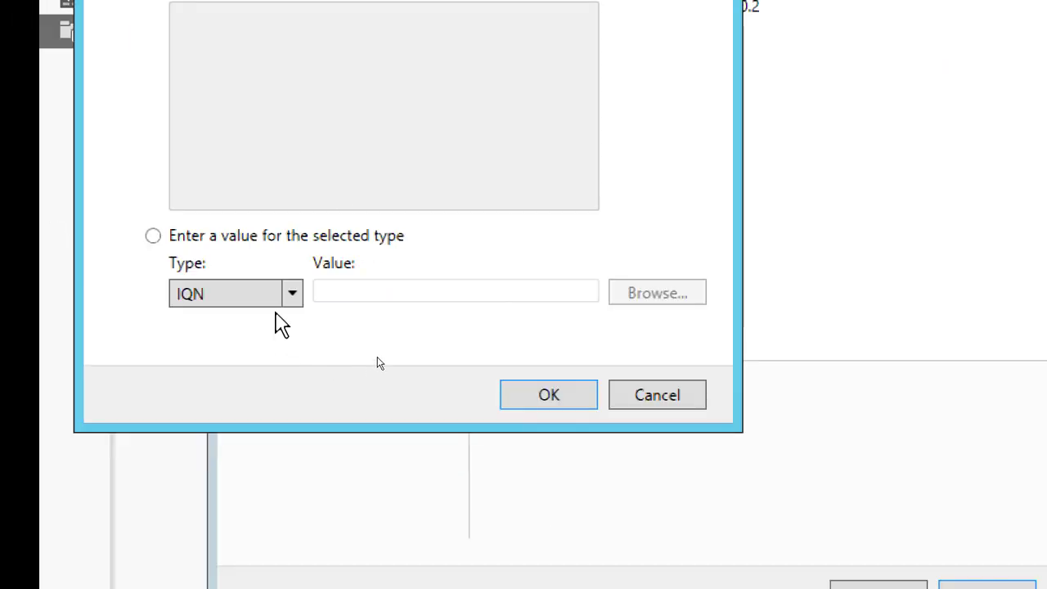
left_click(291, 294)
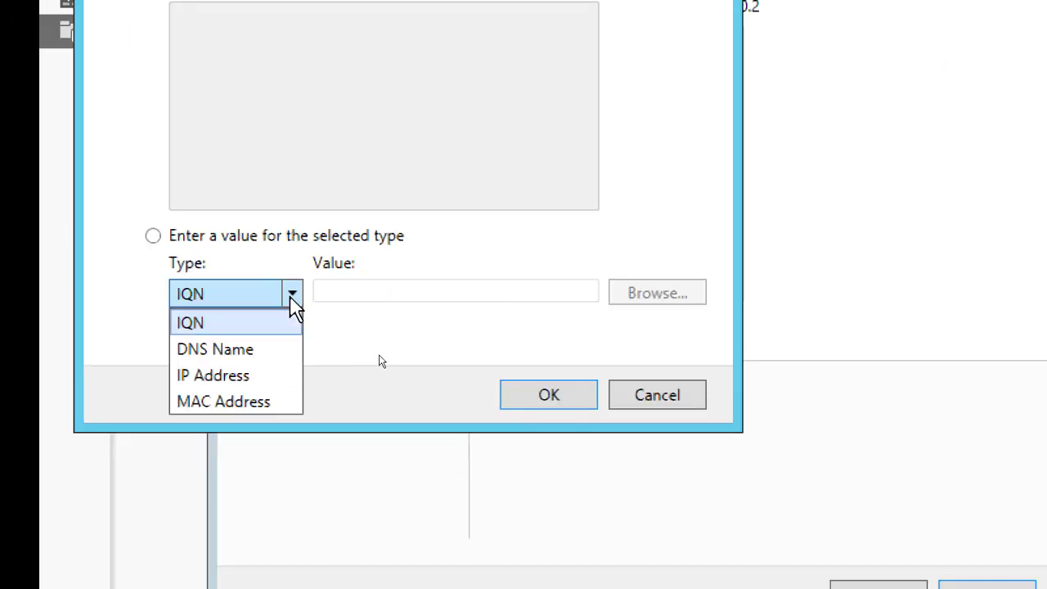
left_click(259, 376)
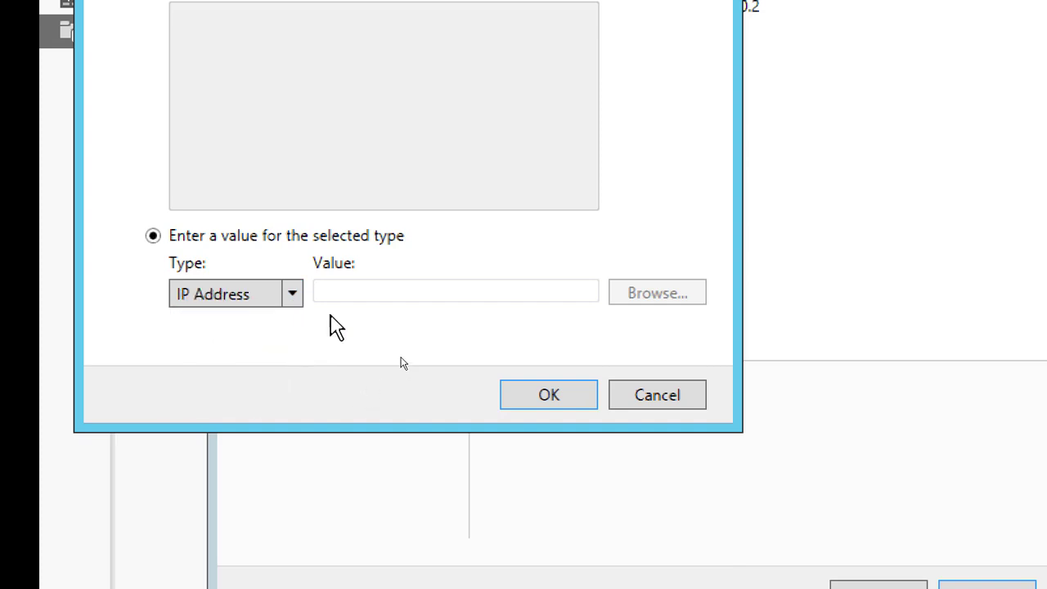
left_click(348, 290)
type("1")
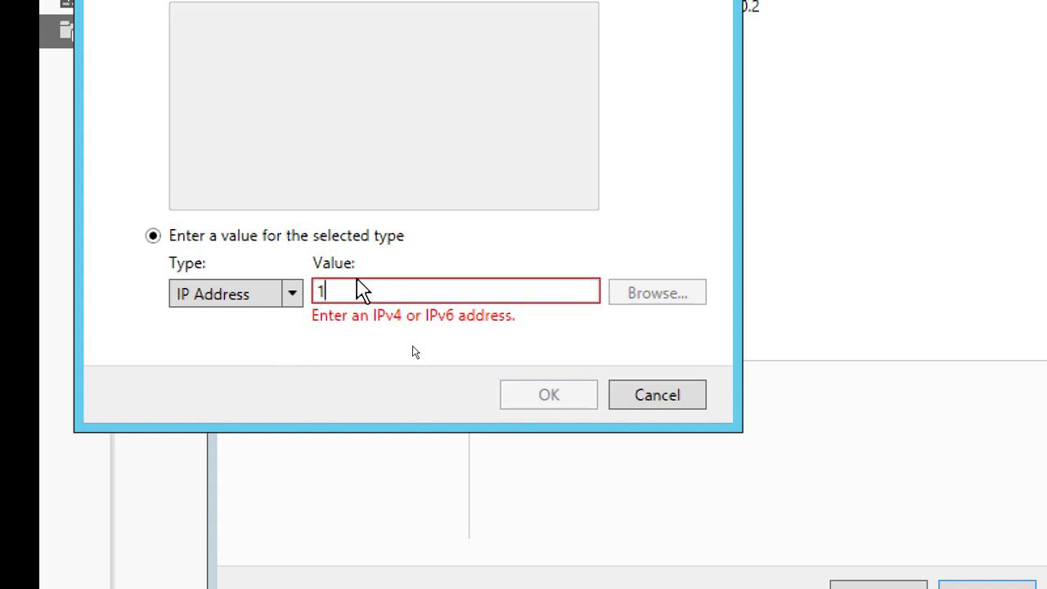
type("92.168.200.2")
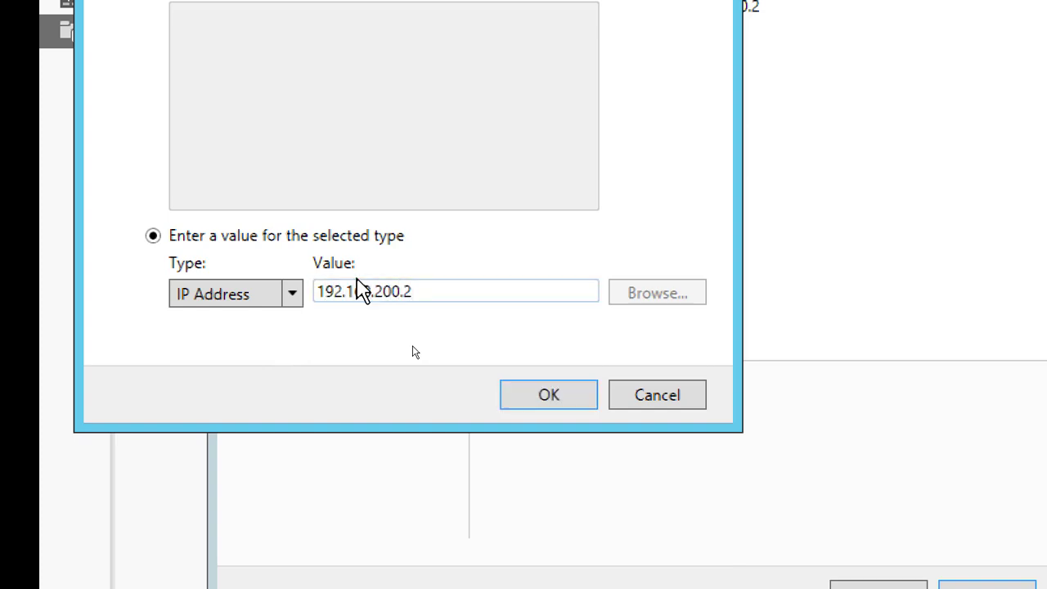
key("BackSpace")
type("3")
left_click(548, 395)
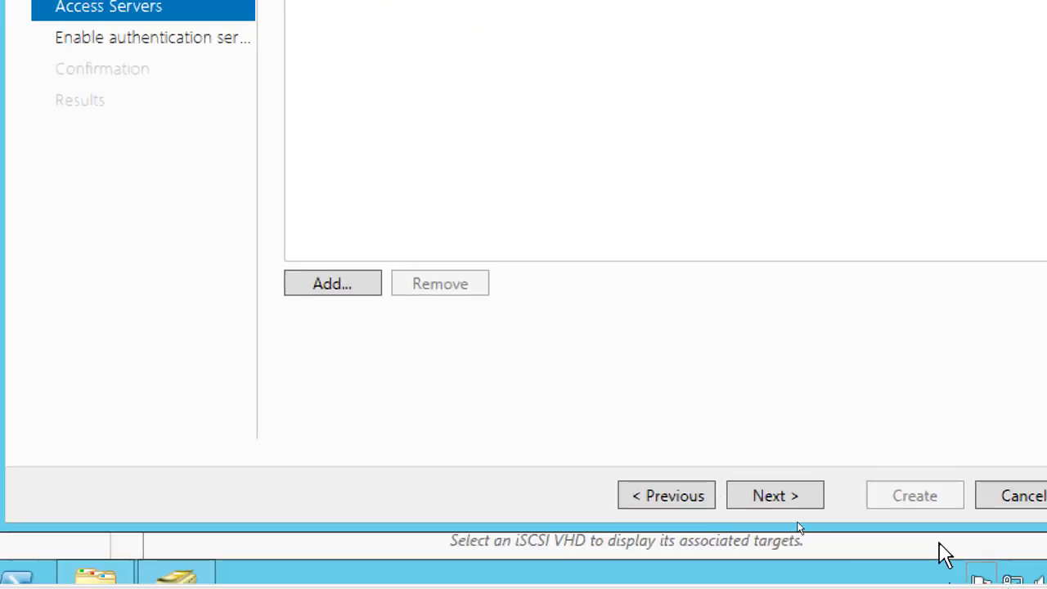
Leave CHAP and reverse CHAP disabled, create the LUN01 virtual disk with its target, and close the wizard
left_click(798, 498)
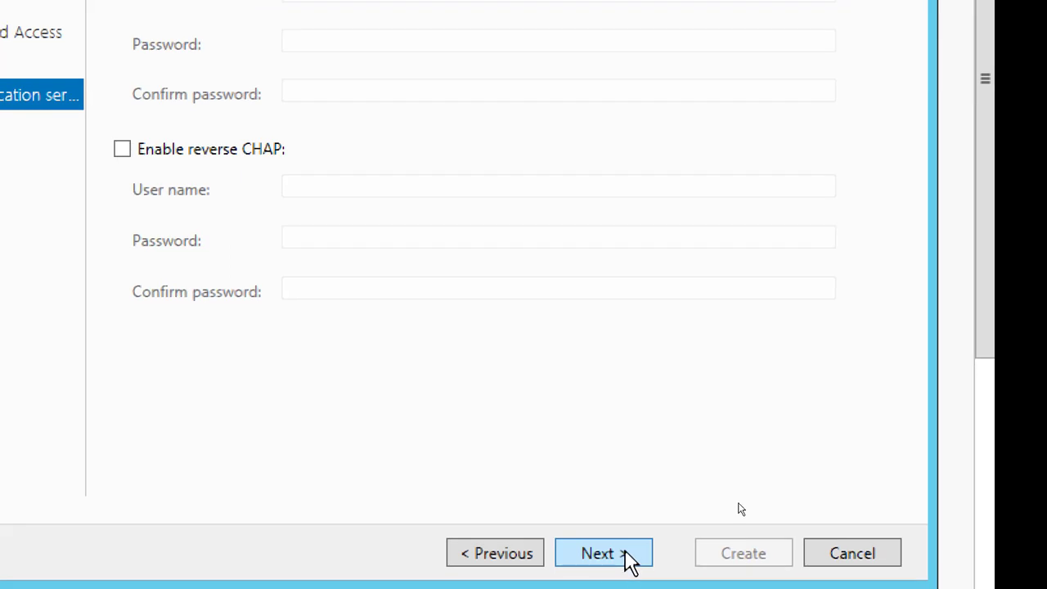
left_click(625, 558)
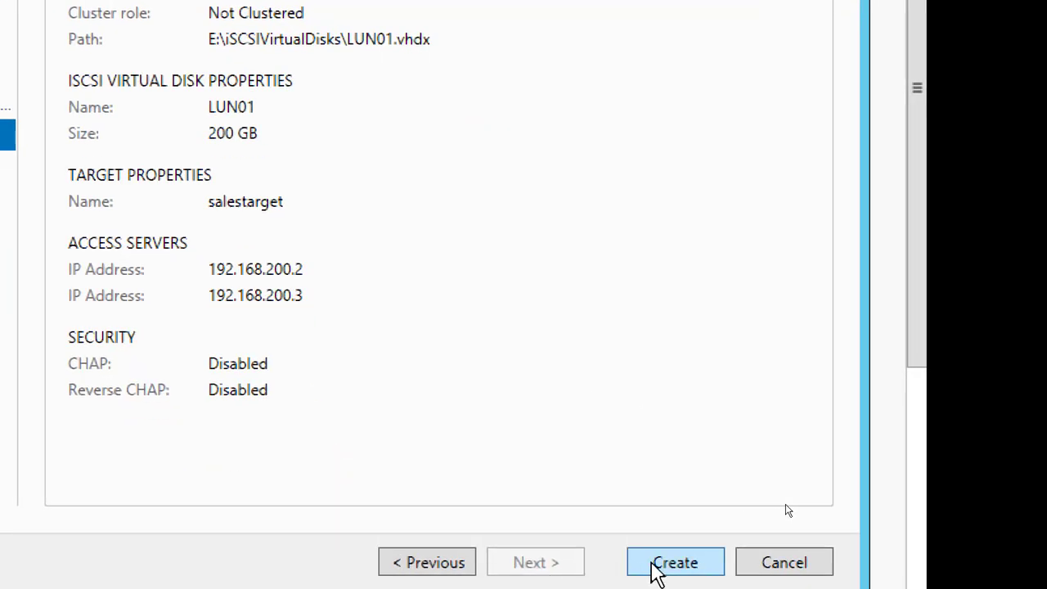
left_click(657, 562)
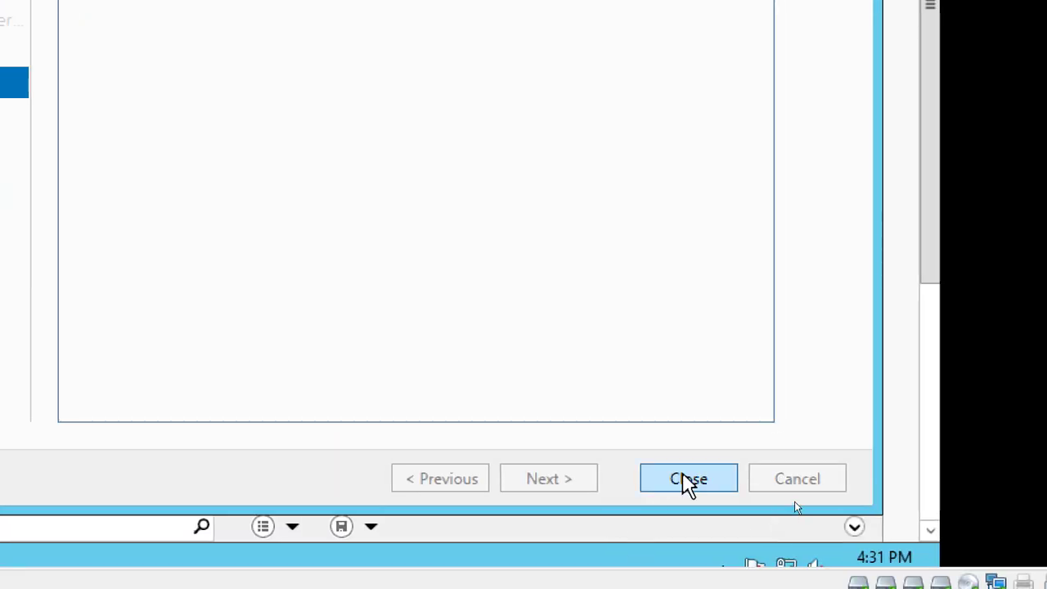
left_click(689, 481)
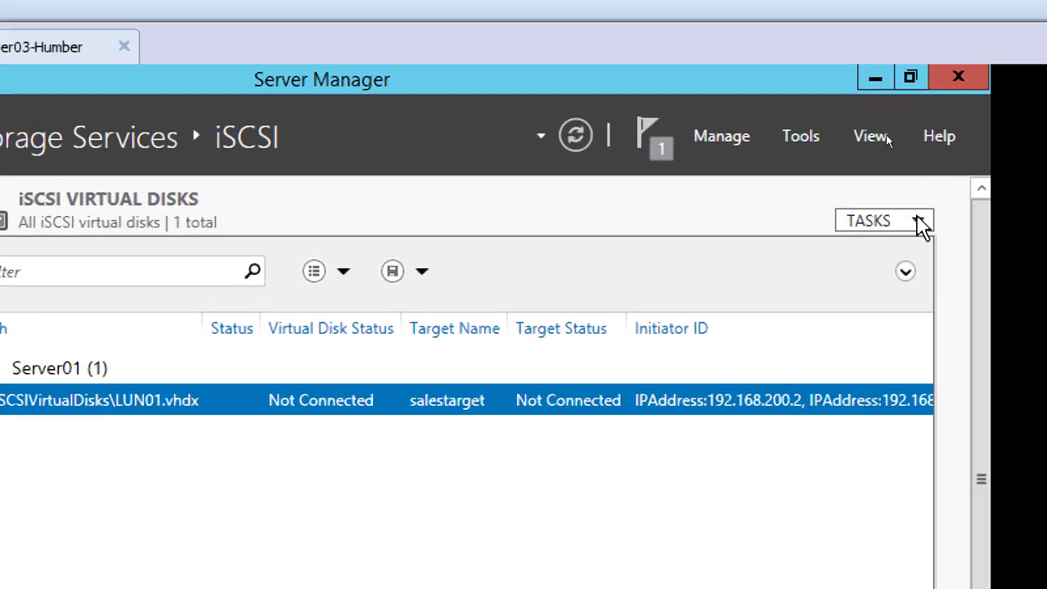
Start another iSCSI virtual disk on volume F:, name it LUN02, and go back to the storage location page
left_click(920, 223)
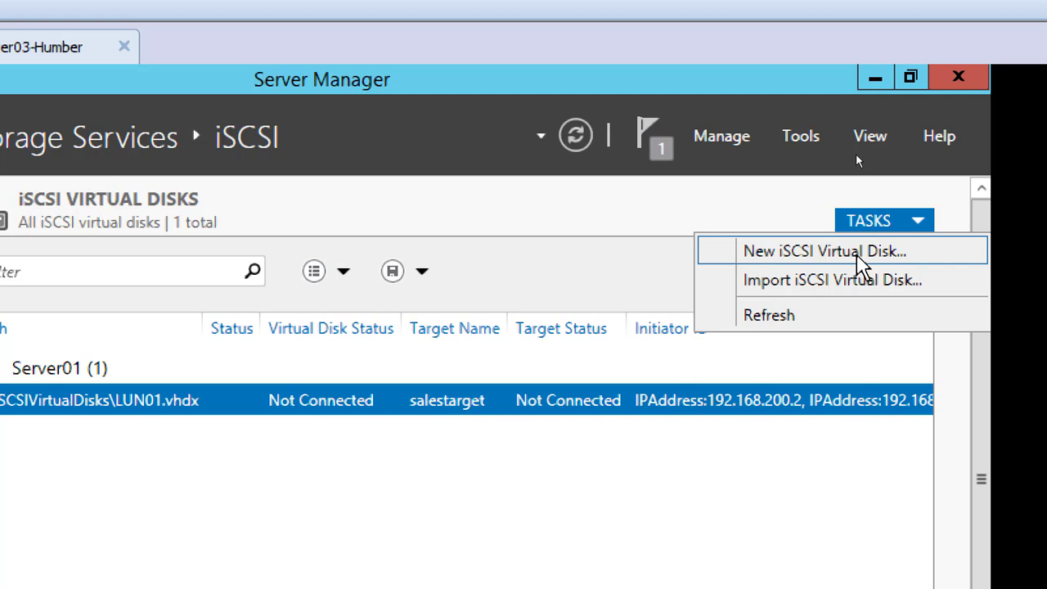
left_click(856, 253)
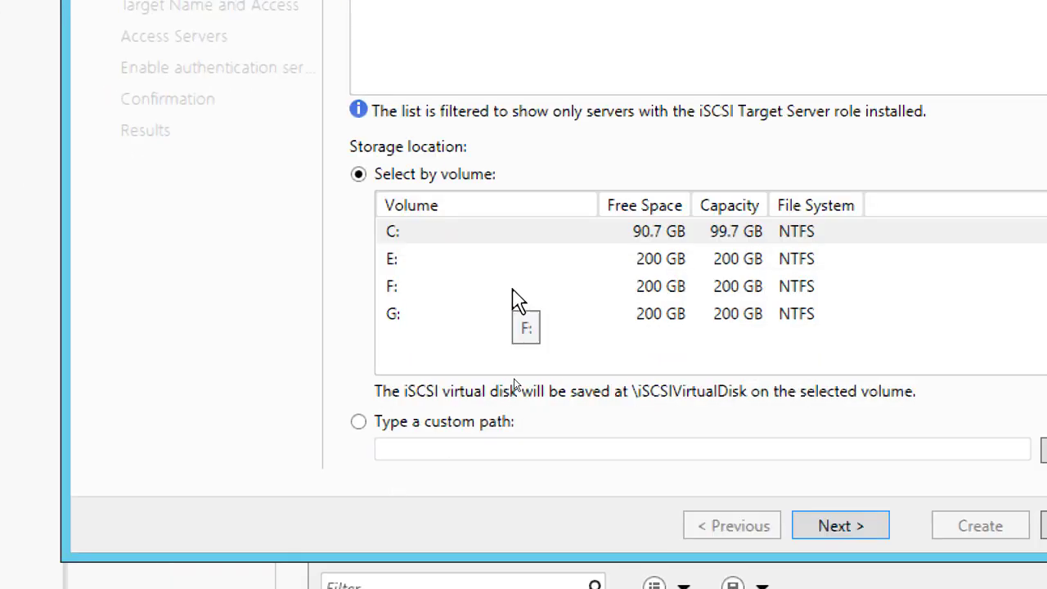
left_click(521, 564)
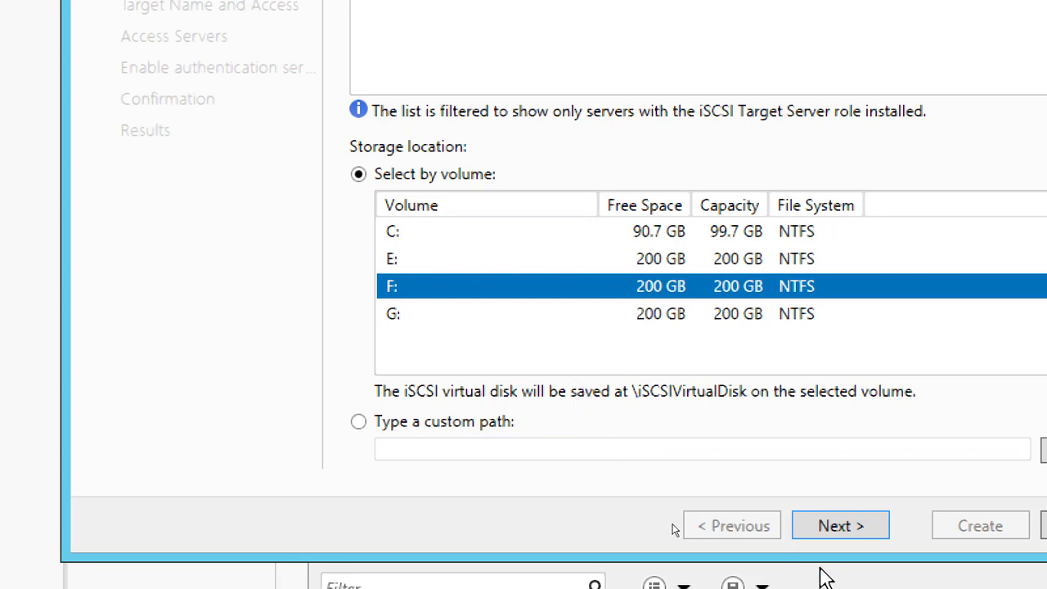
left_click(842, 528)
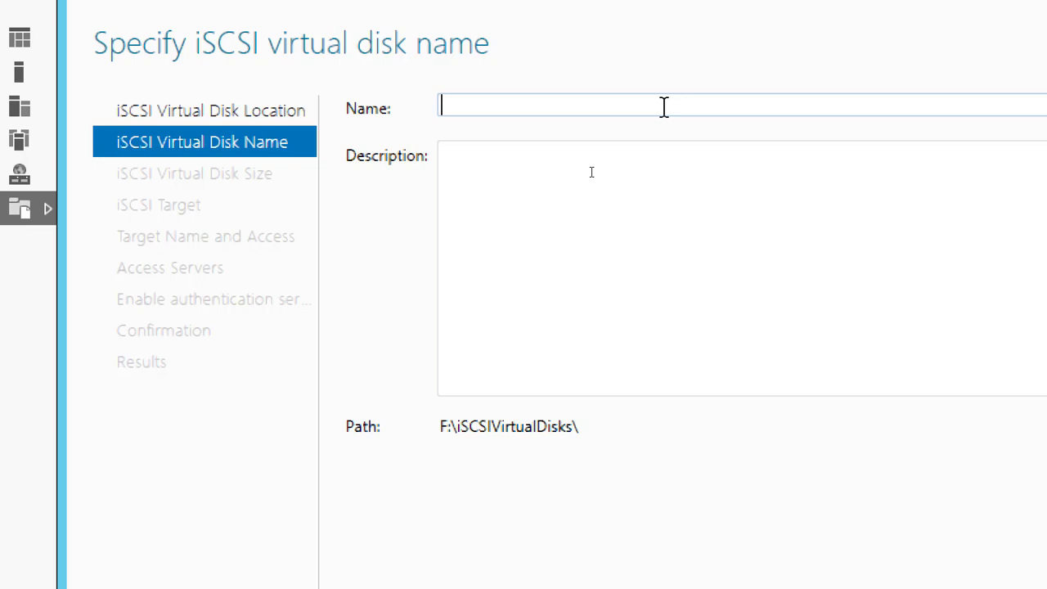
type("LUN02")
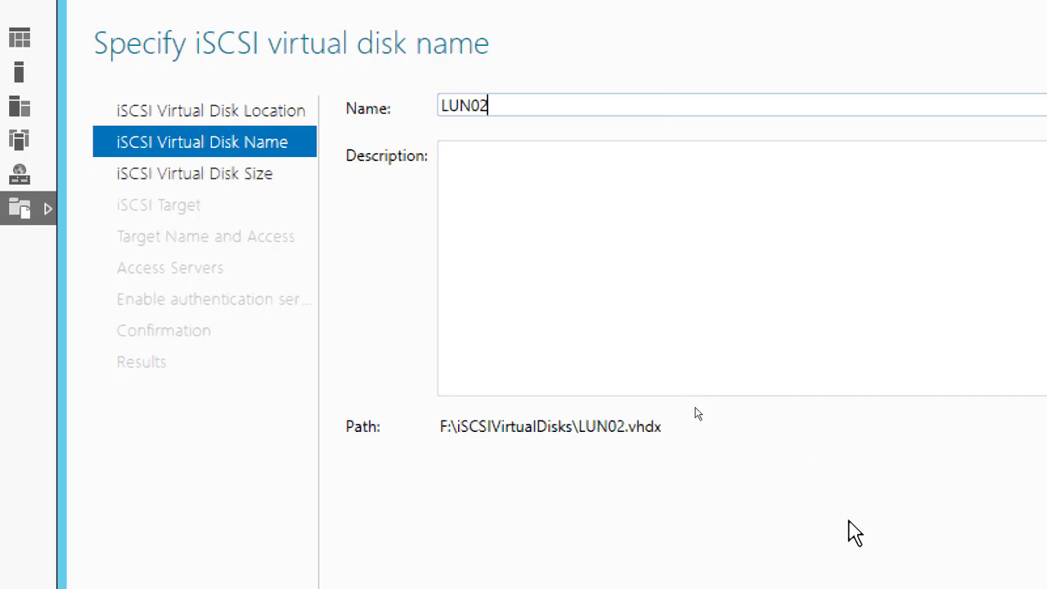
left_click(679, 541)
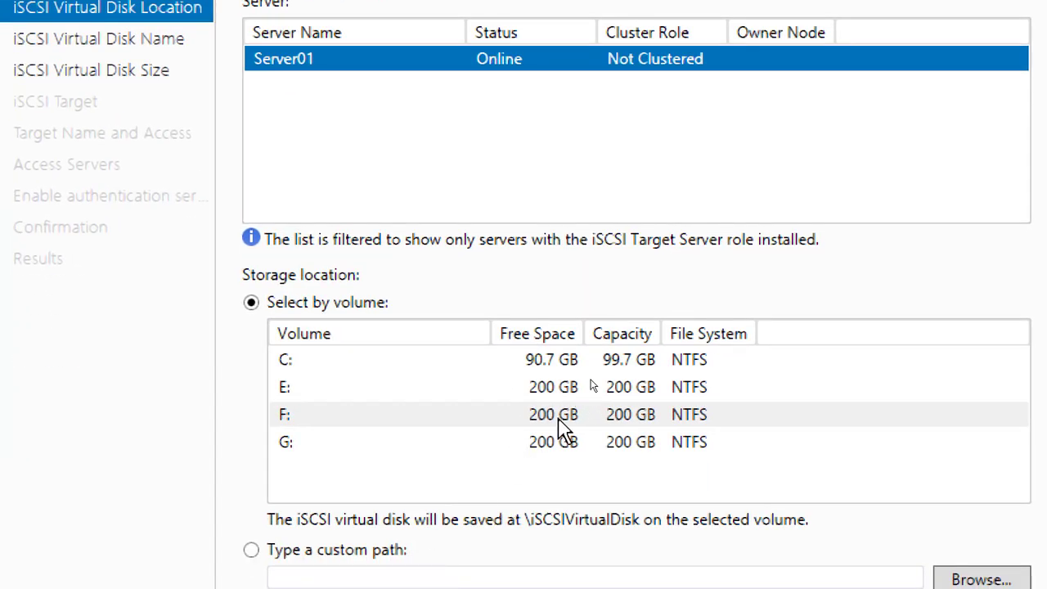
Store the LUN02 virtual disk on volume F: and set its size to 200 GB, dynamically expanding
left_click(561, 419)
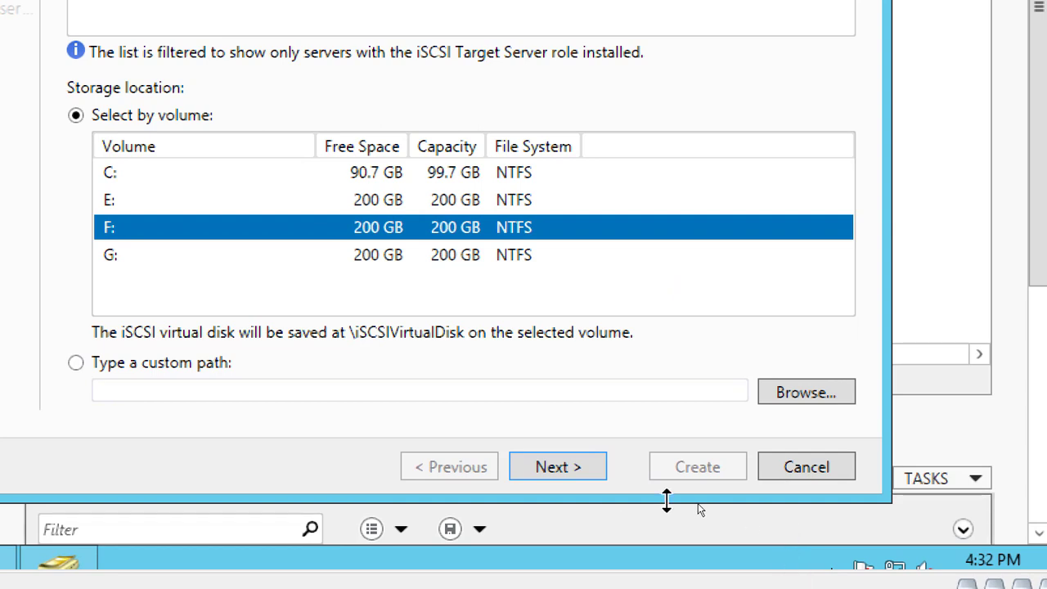
left_click(566, 469)
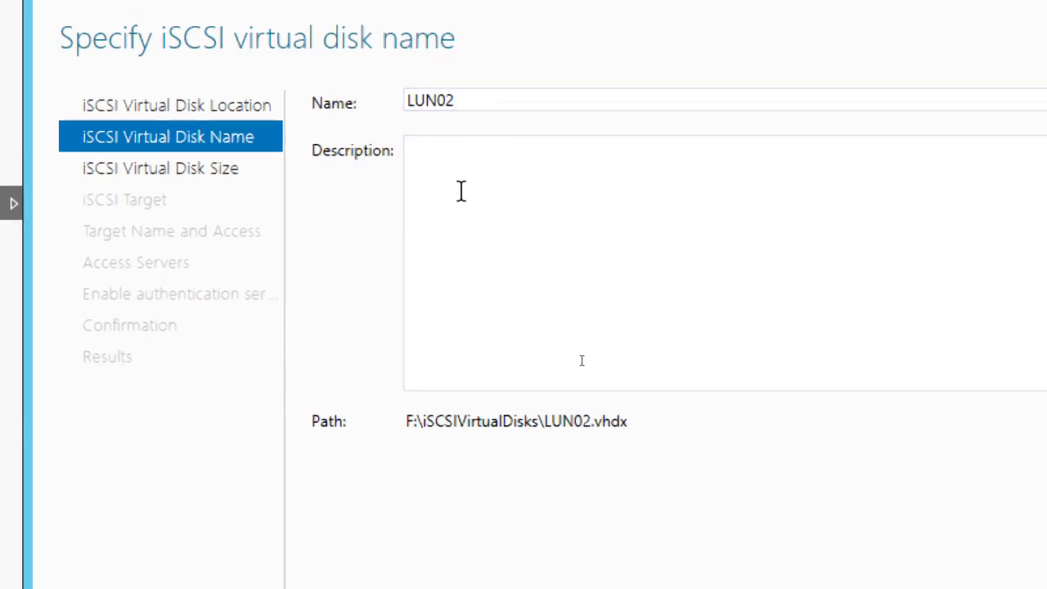
left_click(627, 523)
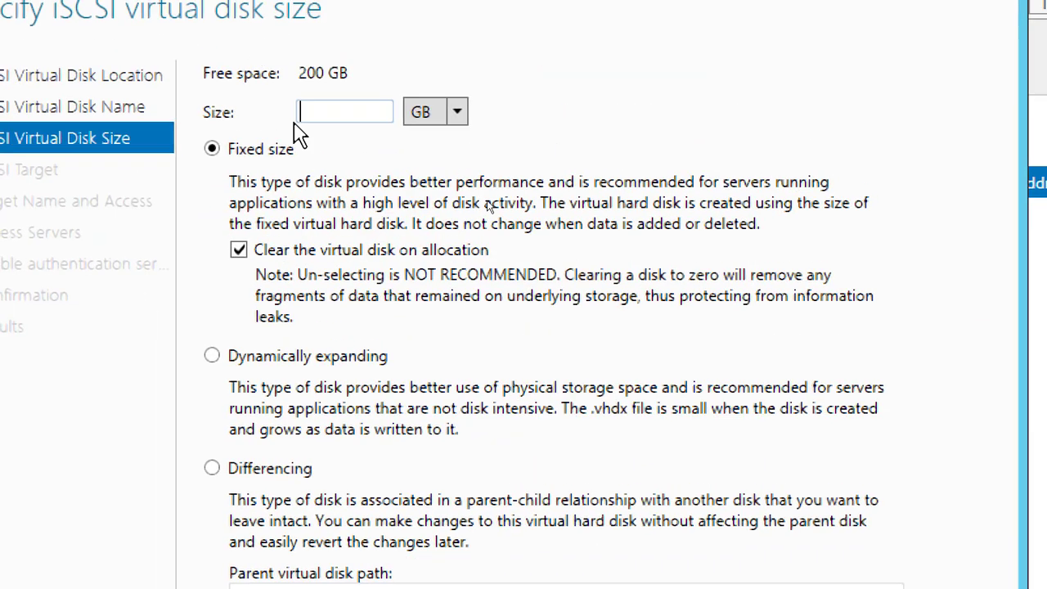
type("200")
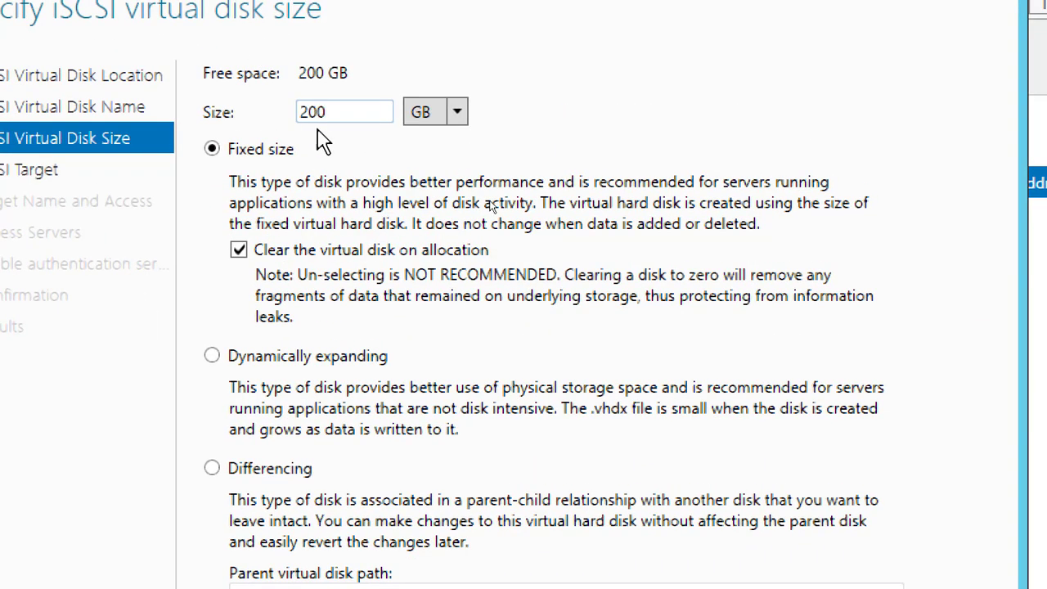
left_click(305, 354)
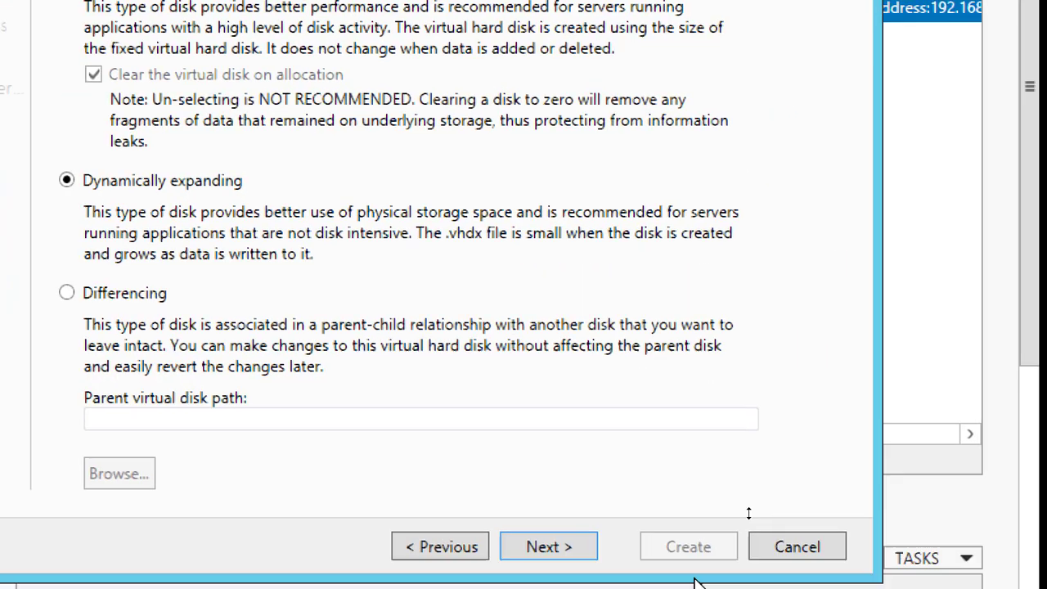
left_click(574, 534)
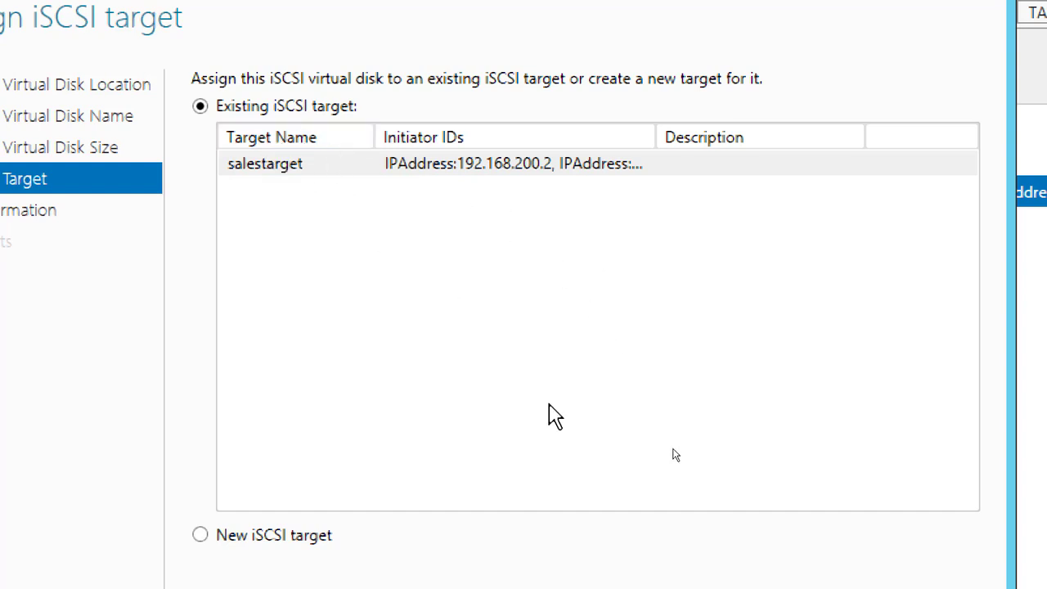
Assign LUN02 to the existing salestarget iSCSI target, create the virtual disk, and close the wizard
left_click(641, 538)
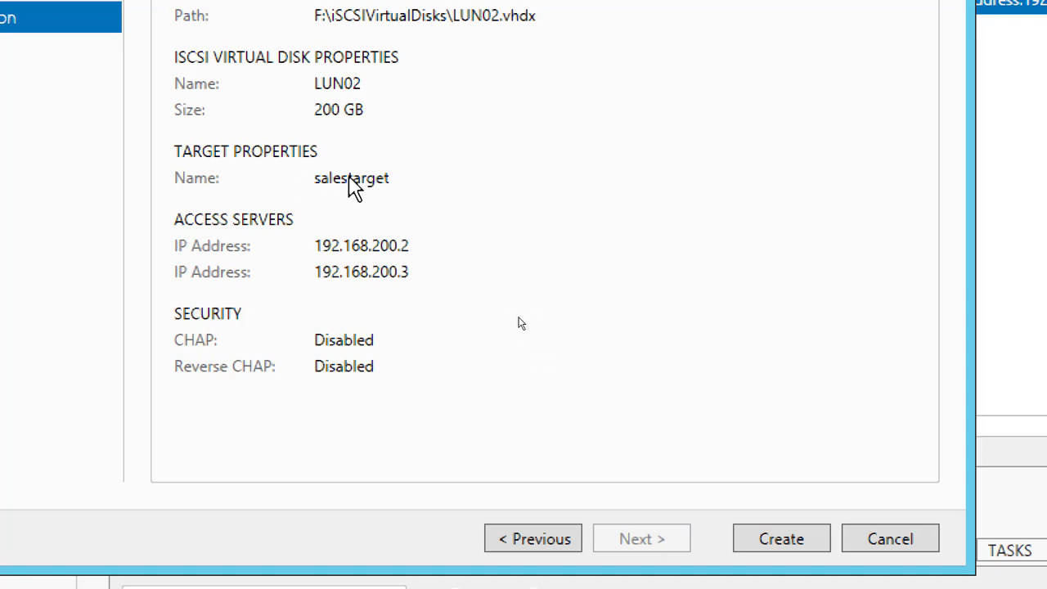
left_click(779, 553)
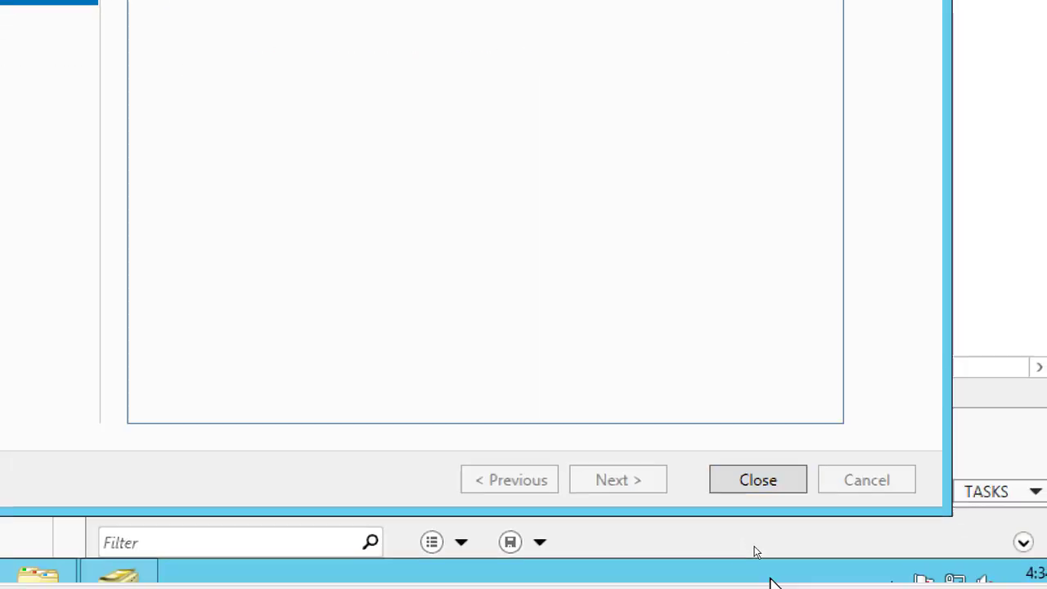
left_click(744, 490)
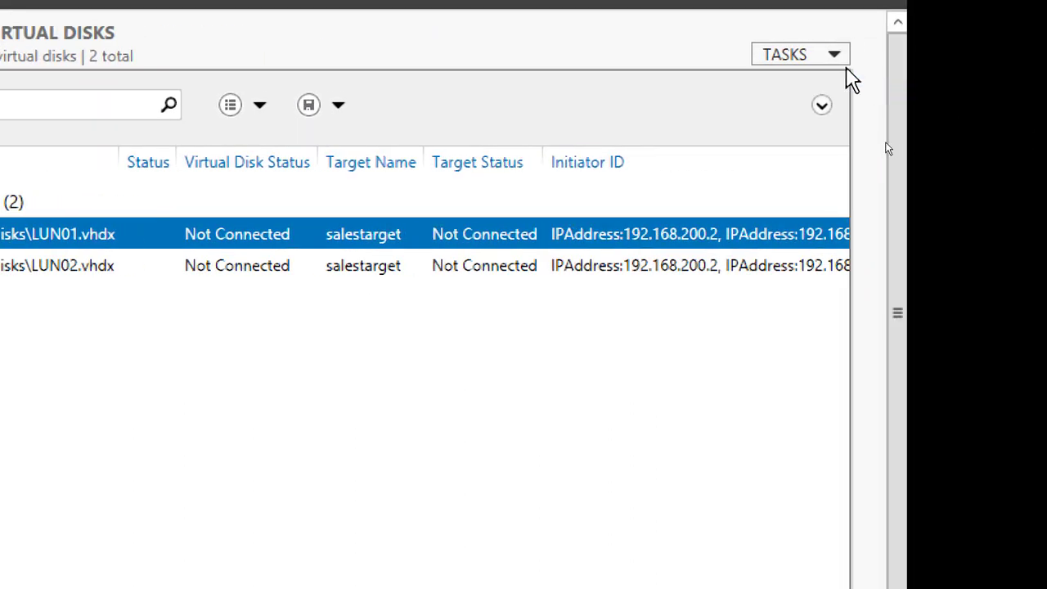
Start a new iSCSI virtual disk on volume G: and name it LUN03
left_click(826, 64)
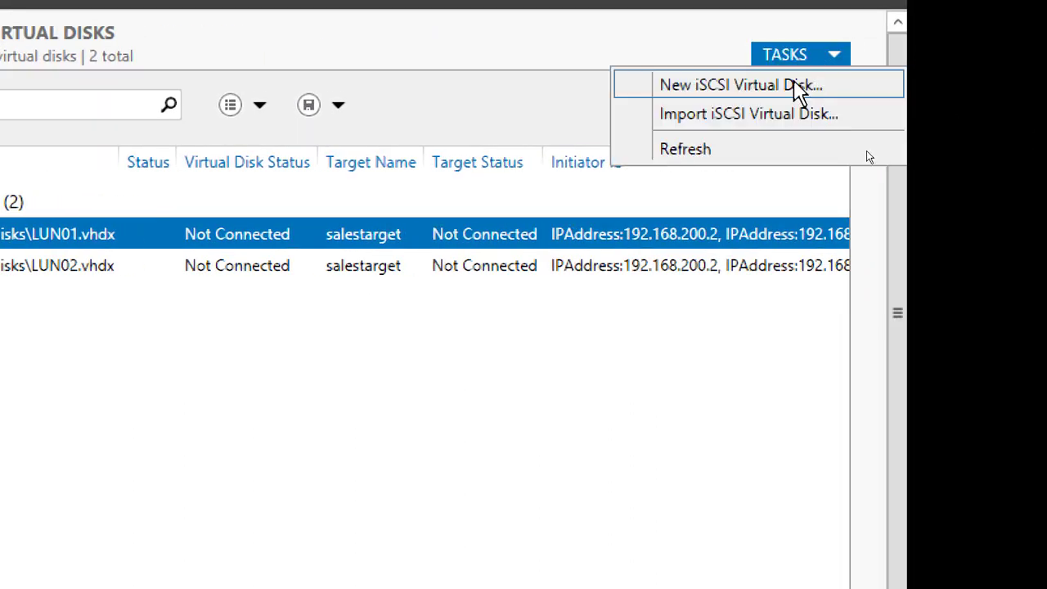
left_click(798, 86)
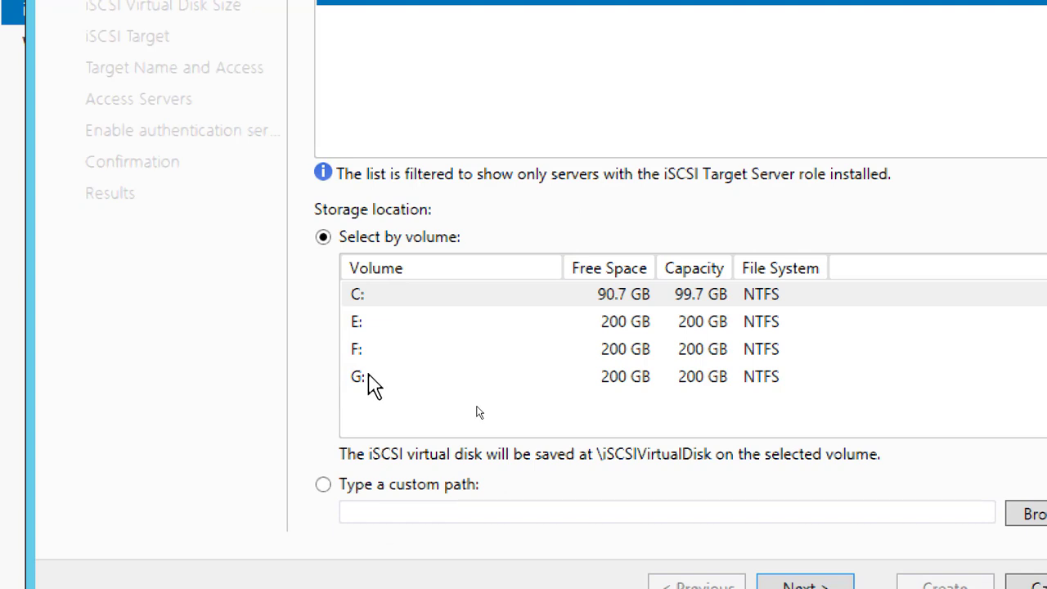
left_click(368, 376)
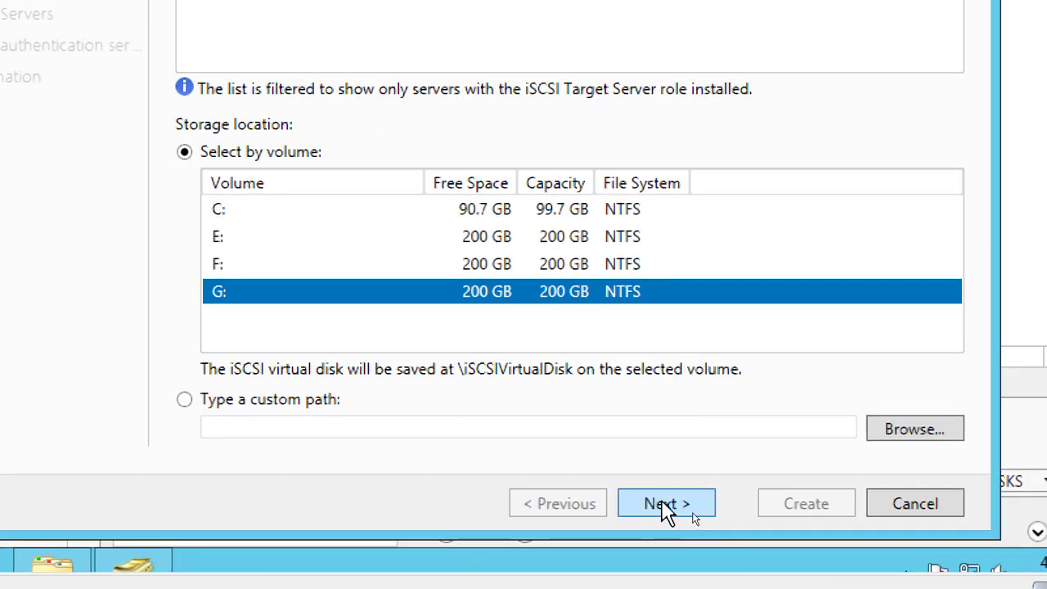
left_click(692, 514)
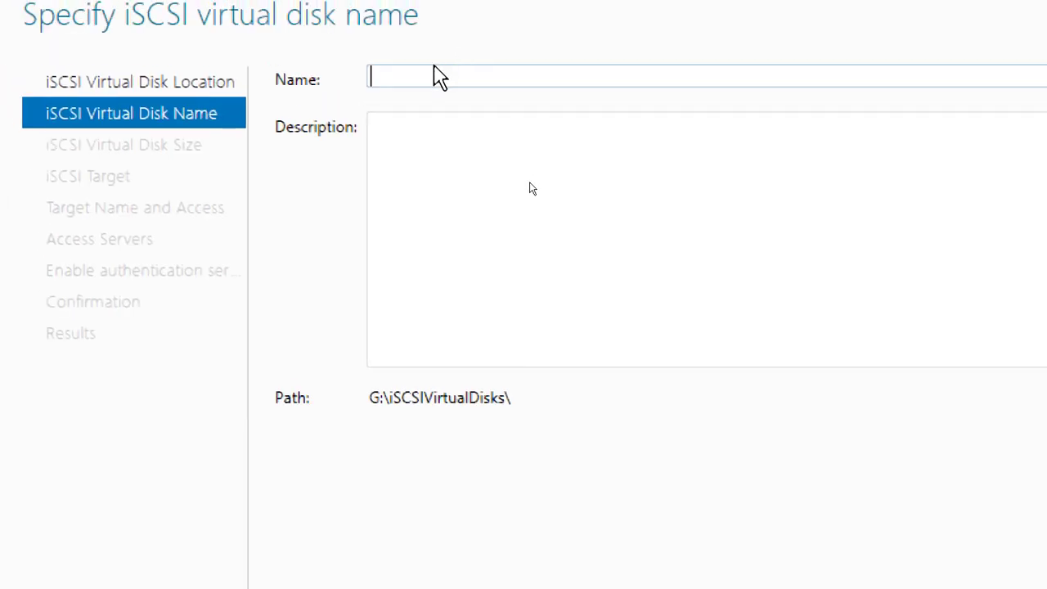
type("LUN0")
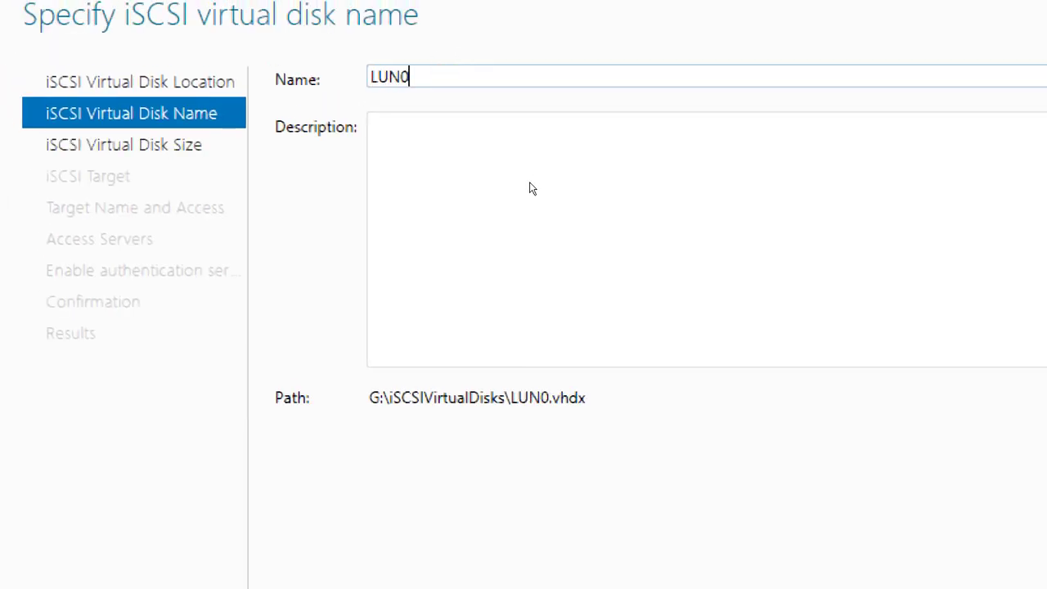
type("3")
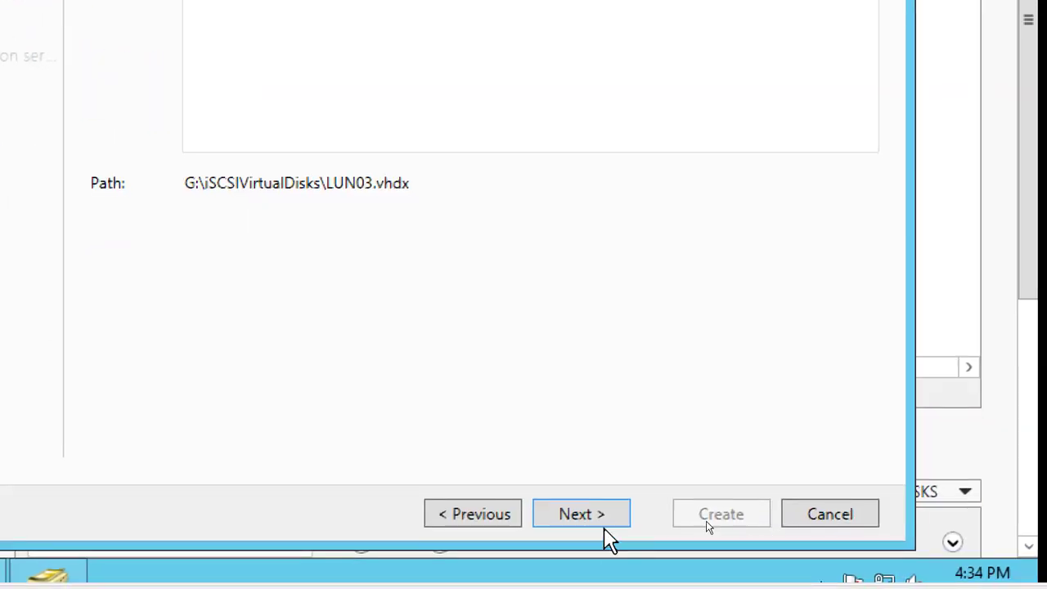
left_click(602, 528)
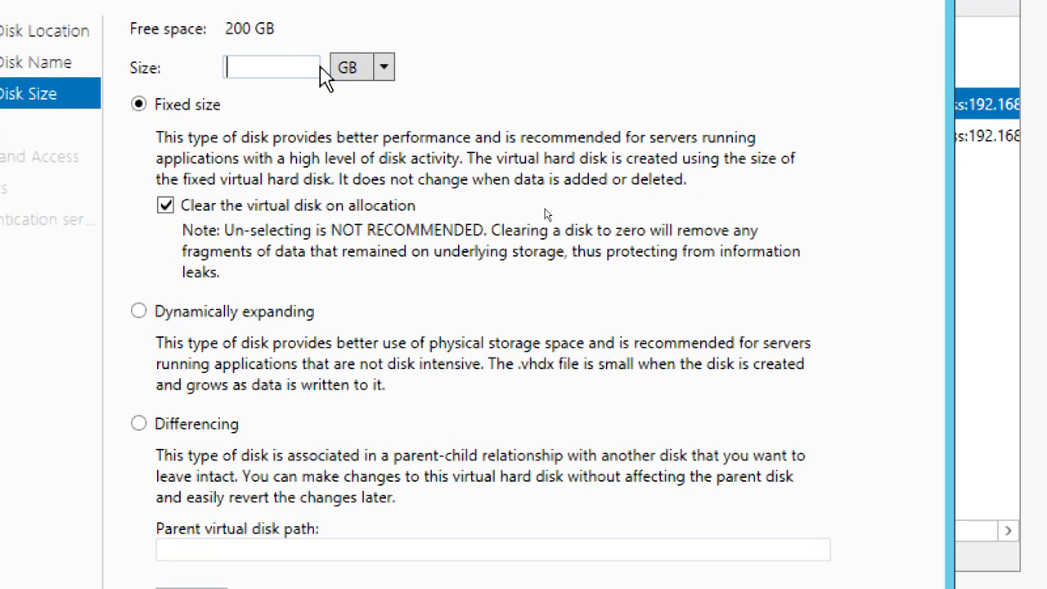
Set the LUN03 virtual disk's size to 200 GB and make it dynamically expanding
type("200")
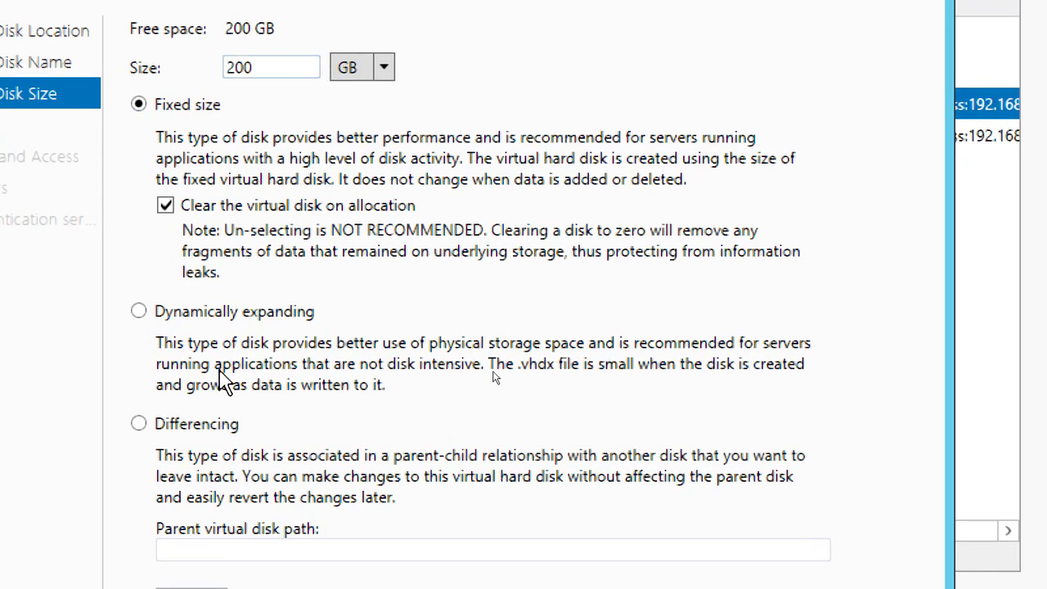
left_click(214, 315)
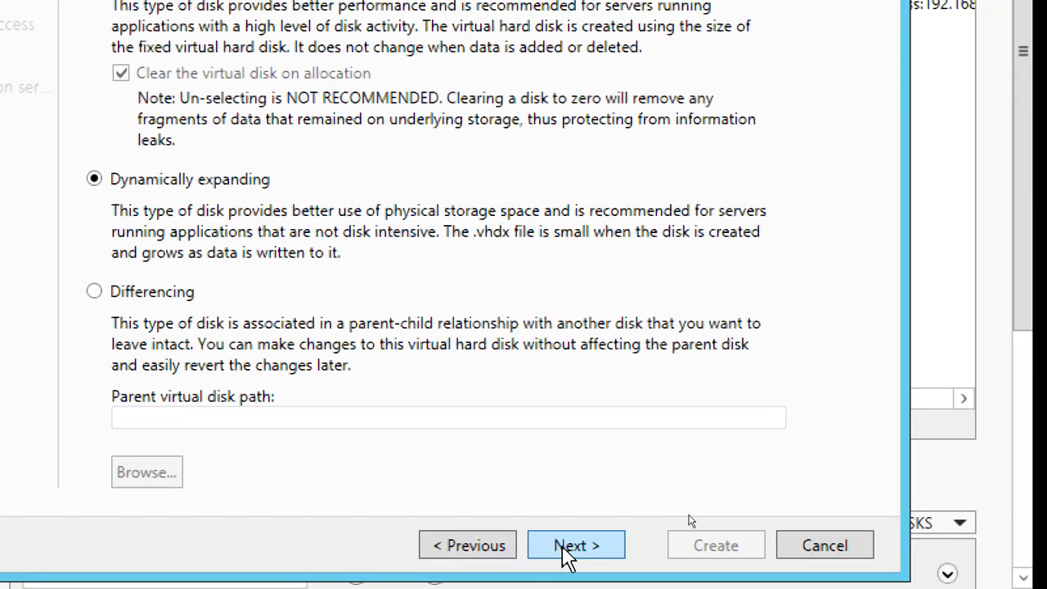
left_click(564, 545)
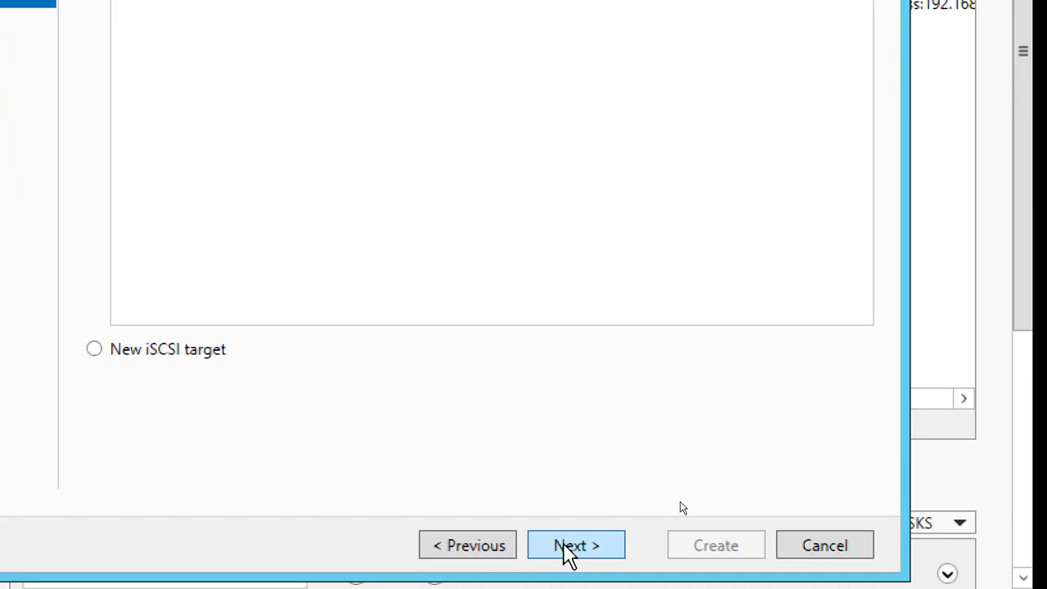
Assign LUN03 to the existing salestarget iSCSI target, create the virtual disk, and close the wizard
left_click(360, 215)
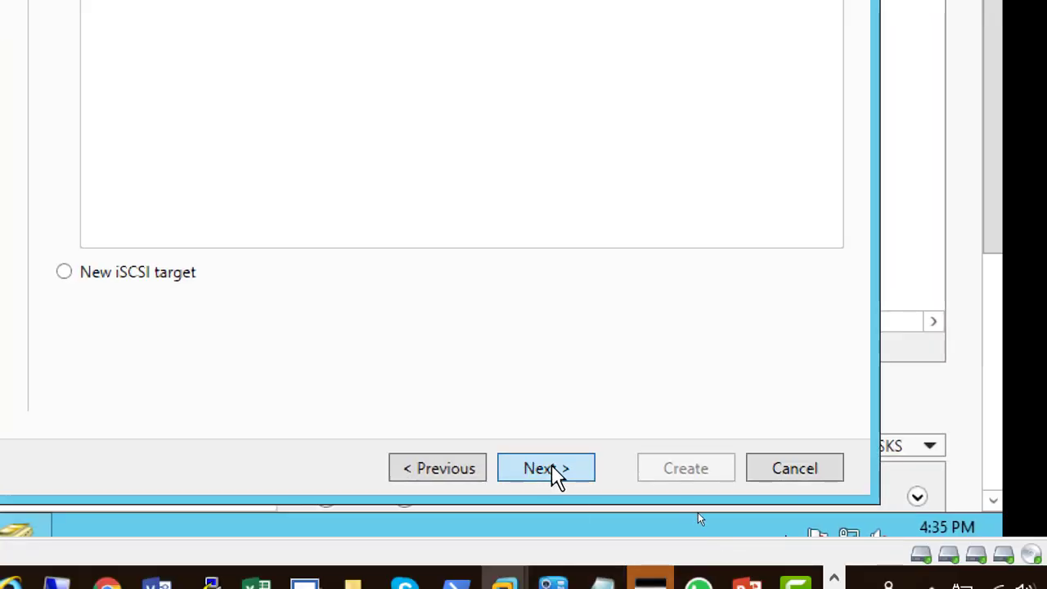
left_click(536, 472)
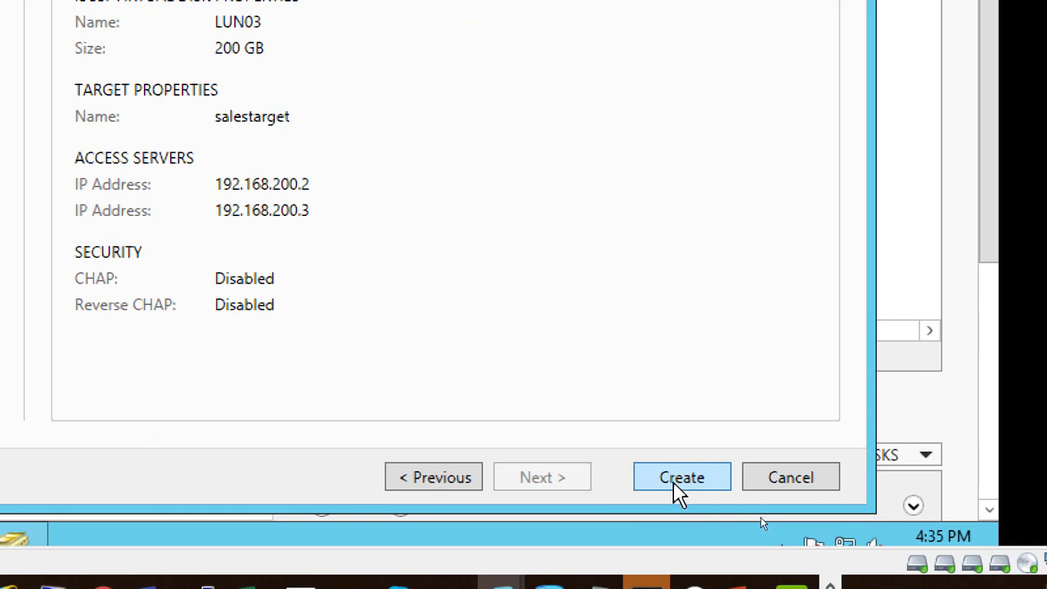
left_click(677, 483)
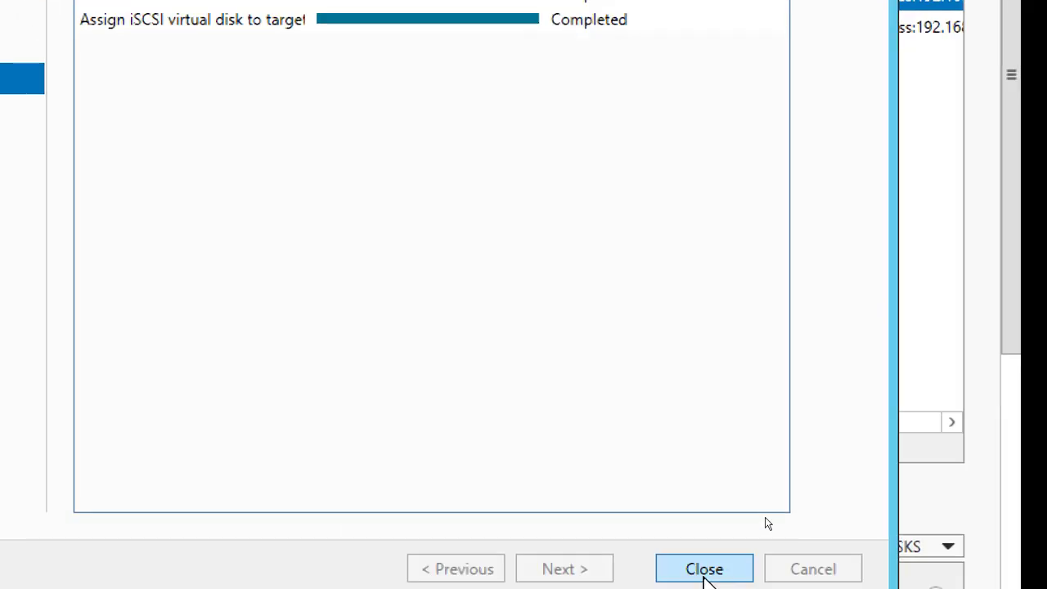
left_click(705, 572)
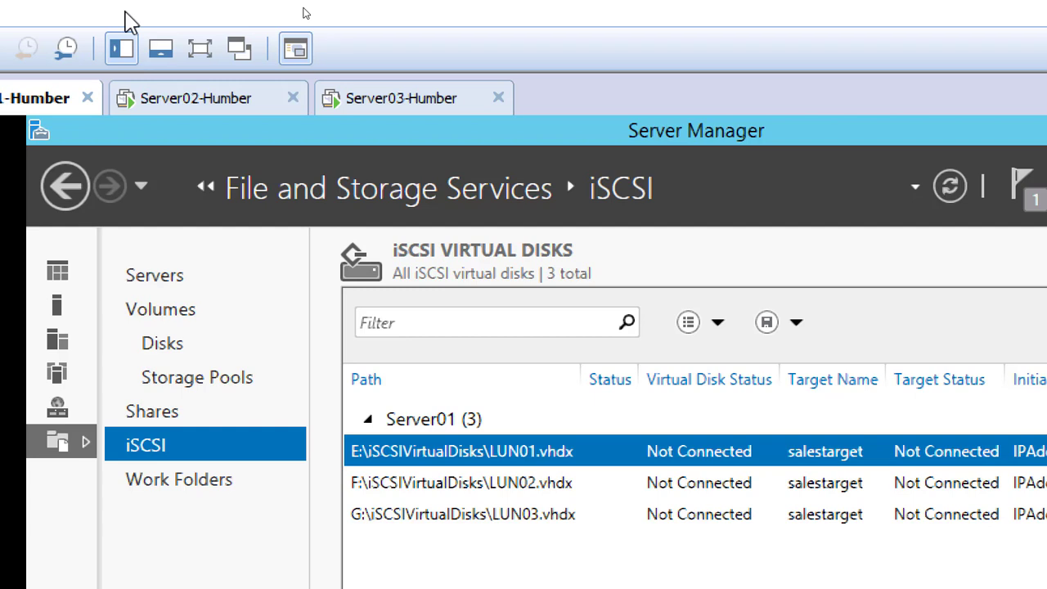
Switch to the Server02-Humber virtual machine and open the iSCSI Initiator, allowing the Microsoft iSCSI service to start automatically
left_click(208, 100)
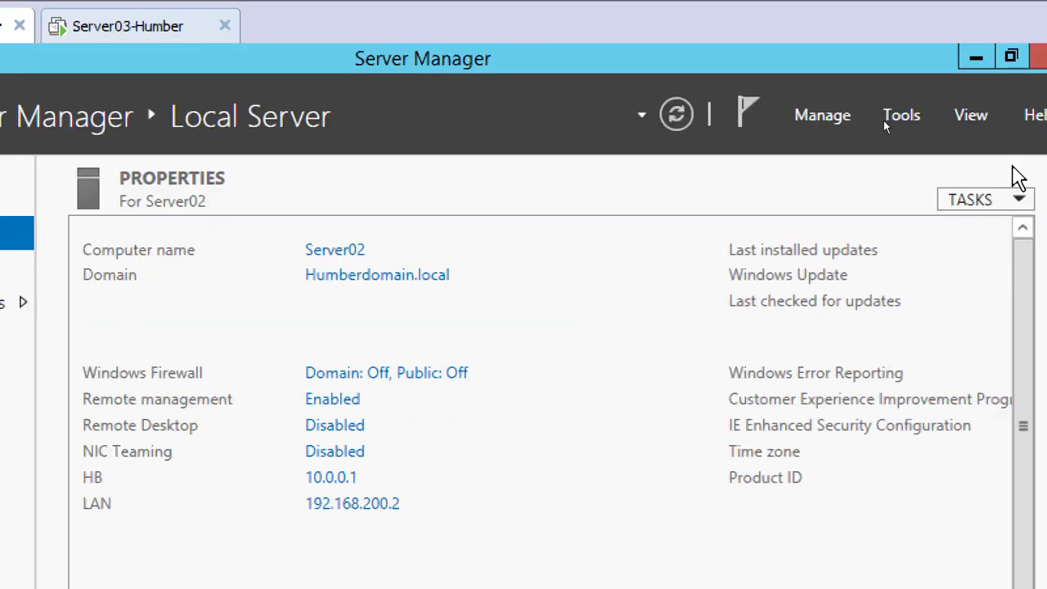
left_click(910, 122)
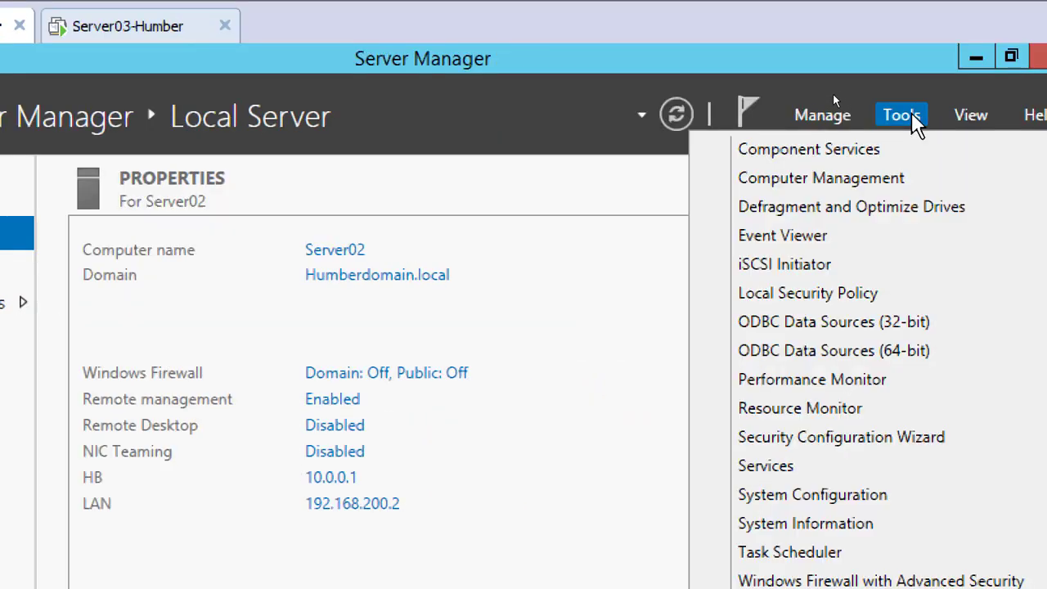
left_click(822, 272)
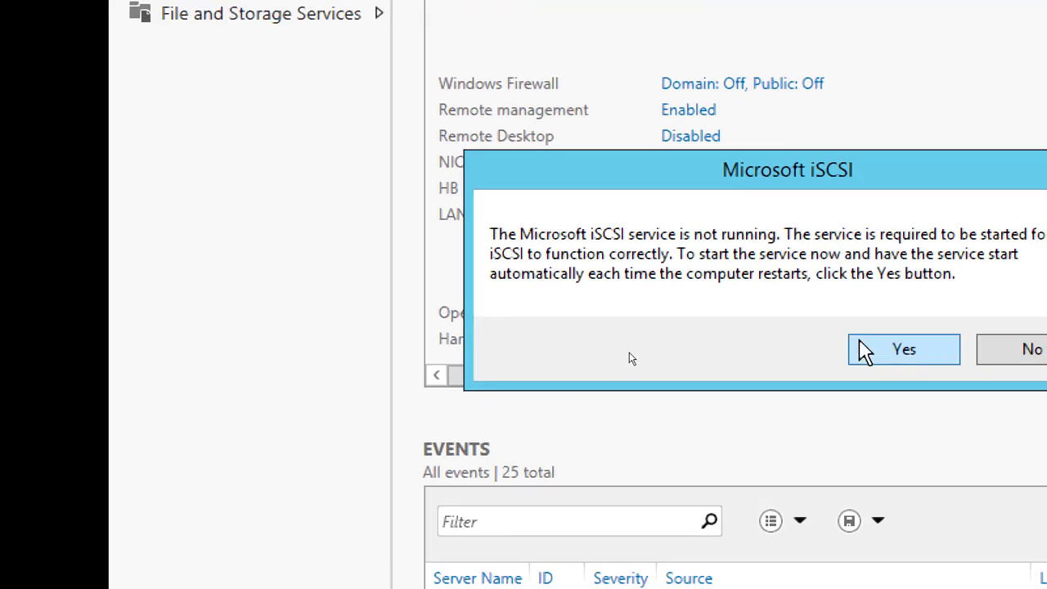
left_click(865, 350)
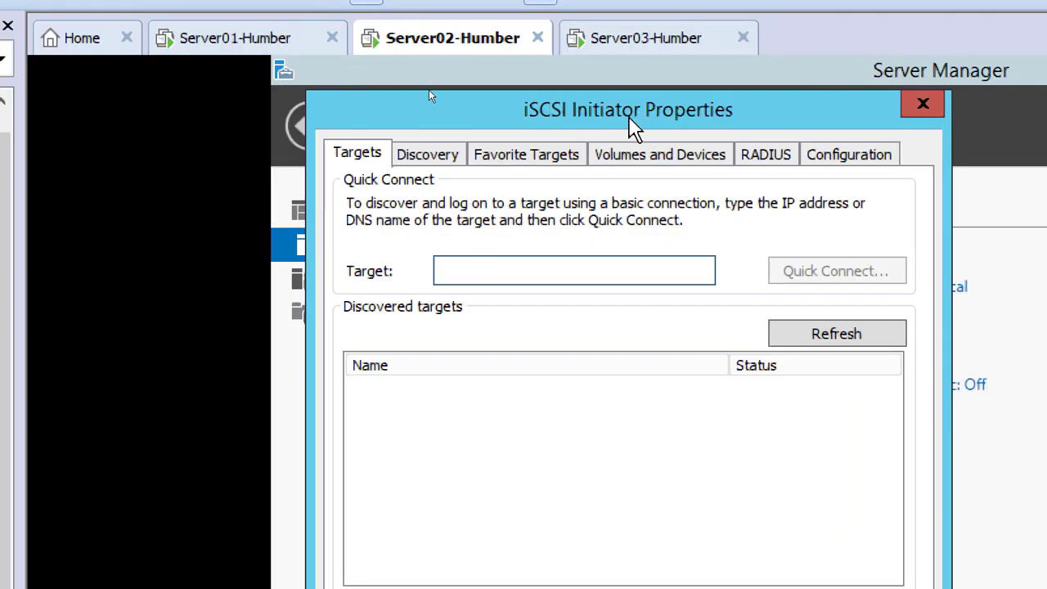
left_click_drag(630, 117, 820, 209)
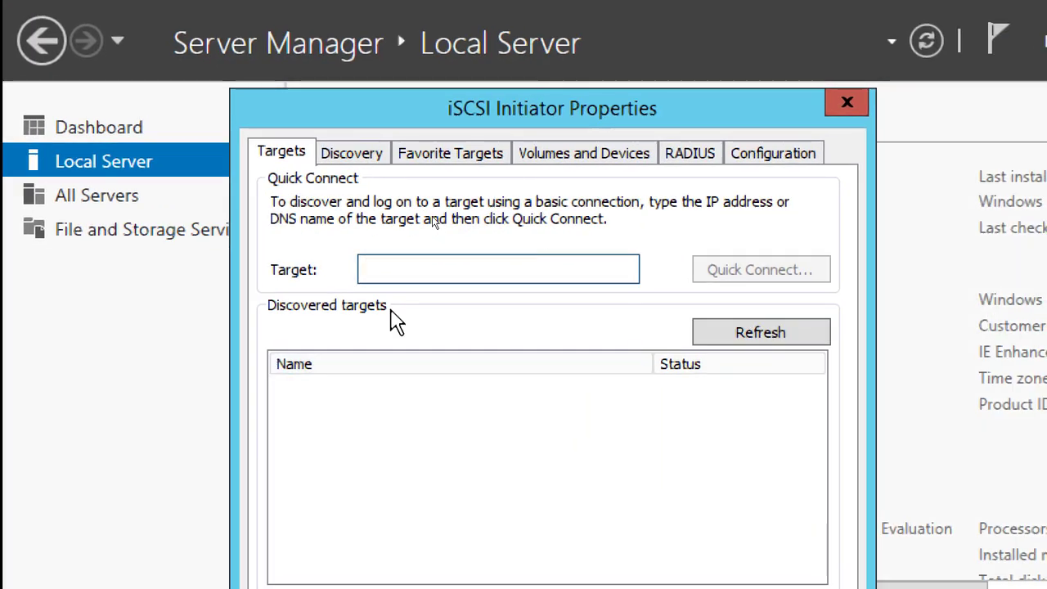
Quick-connect Server02 to the iSCSI target at 192.168.200.1 and finish the connection dialog
left_click(392, 270)
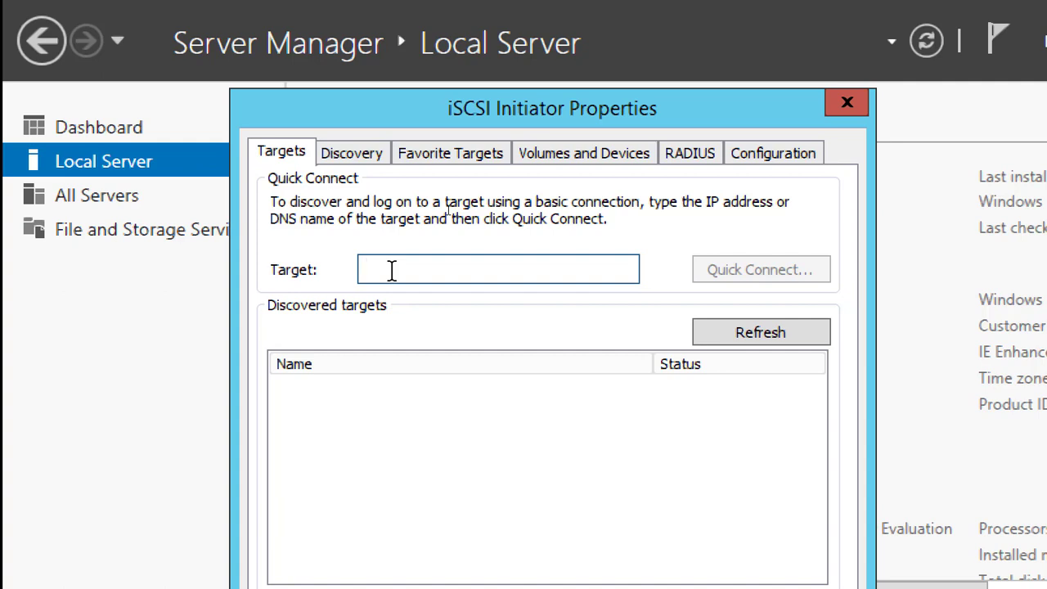
type("192")
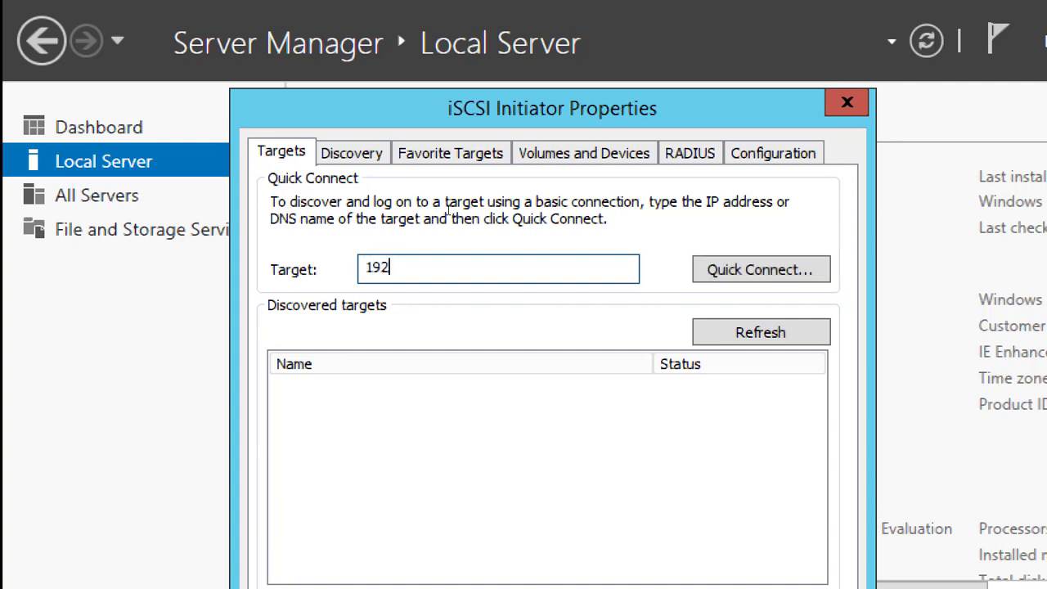
type(".168.200.")
type("1")
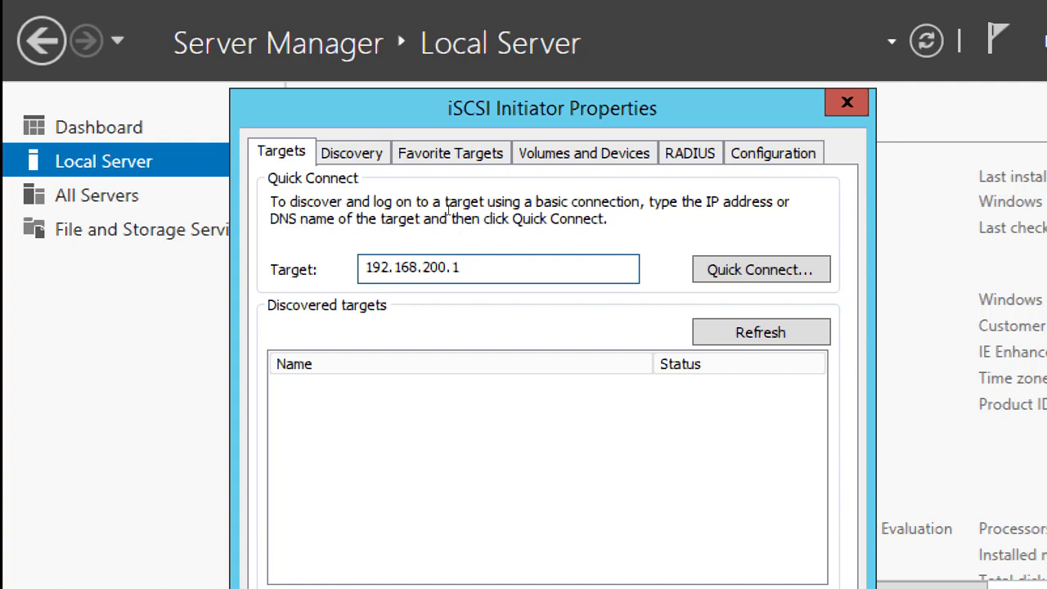
left_click(750, 272)
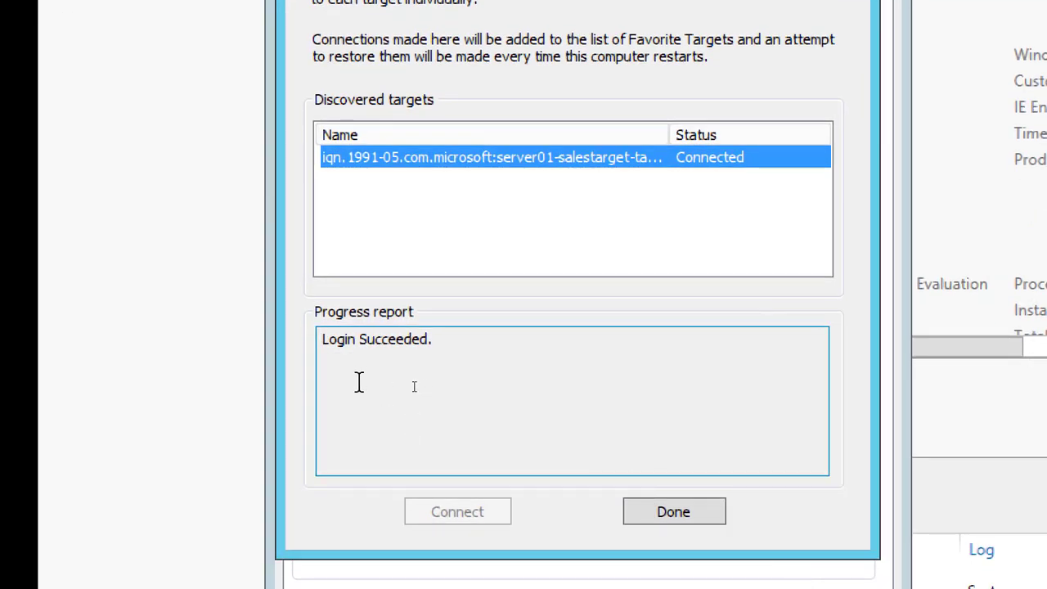
left_click_drag(442, 342, 296, 339)
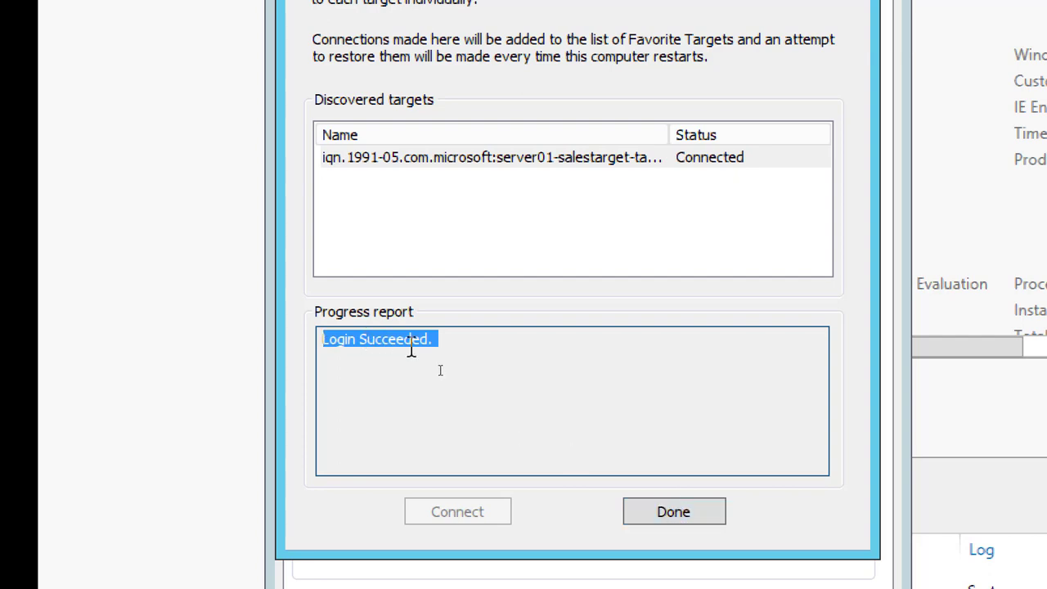
left_click(451, 338)
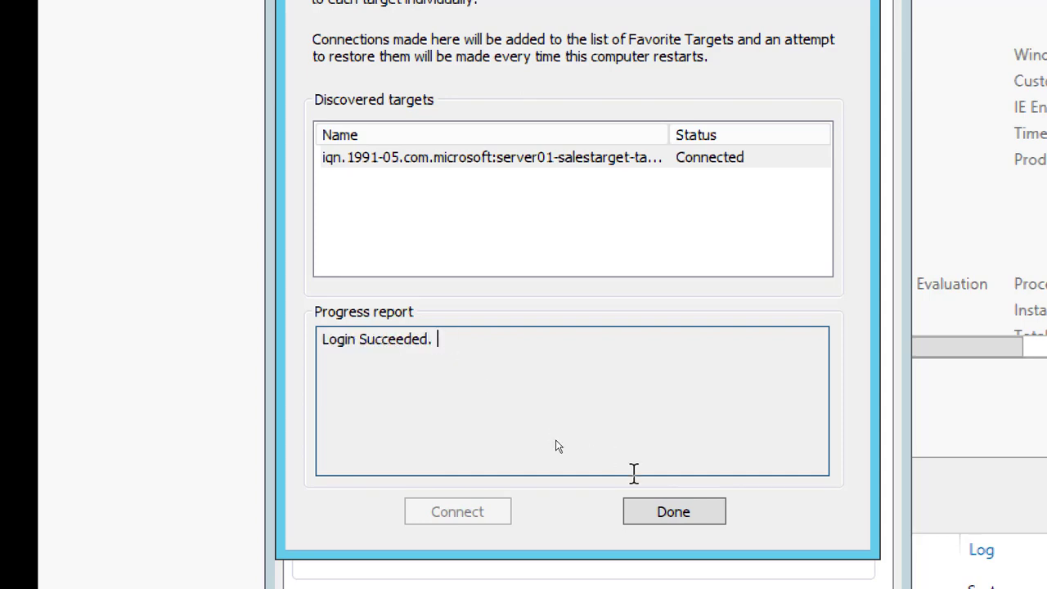
left_click(671, 515)
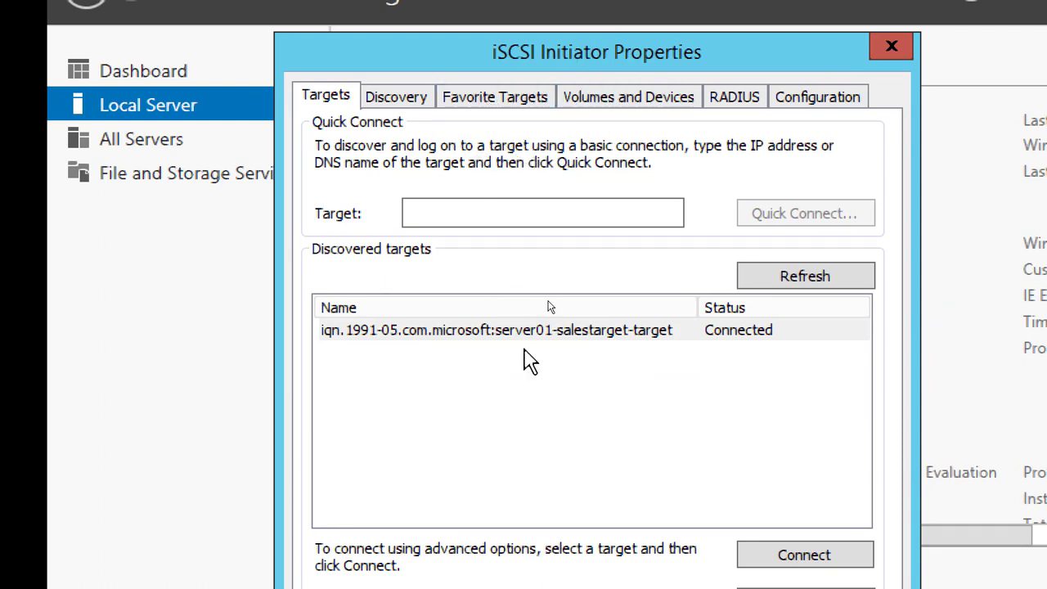
Auto-configure all available iSCSI devices in the initiator's volume list on Server02 and accept the properties
left_click(610, 114)
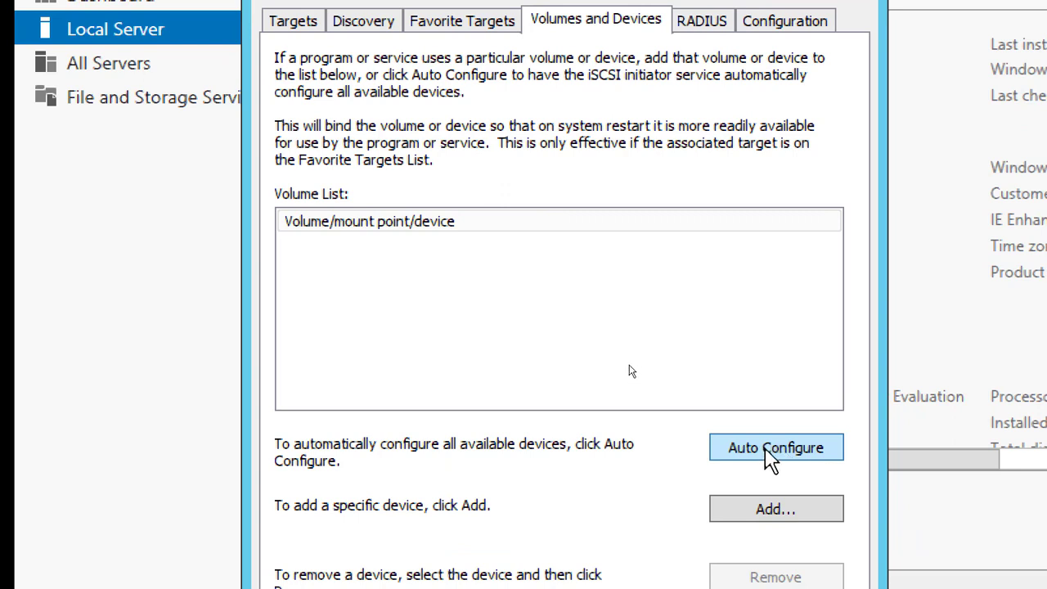
left_click(772, 460)
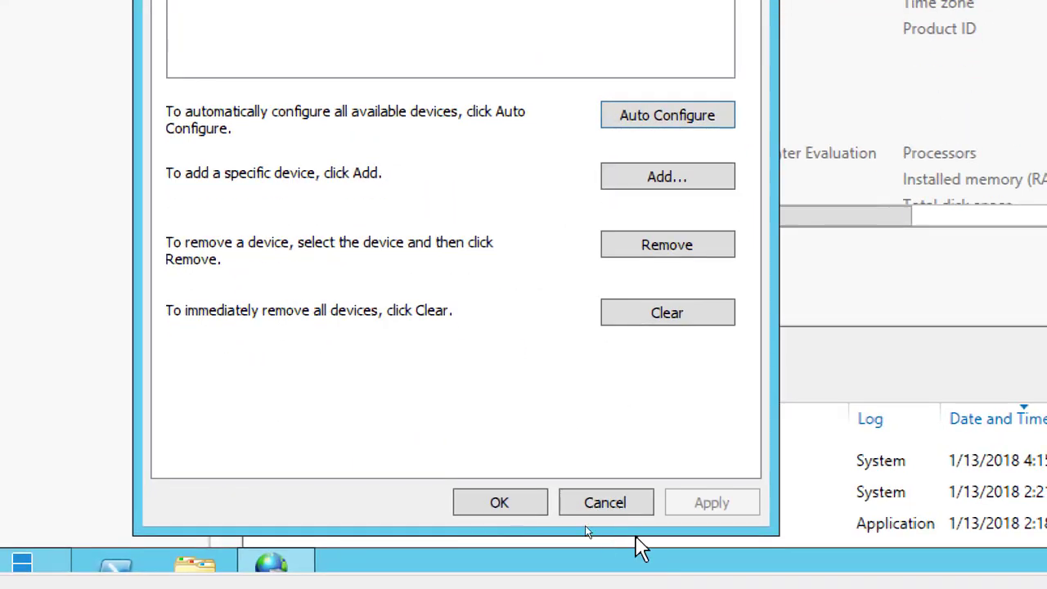
left_click(500, 503)
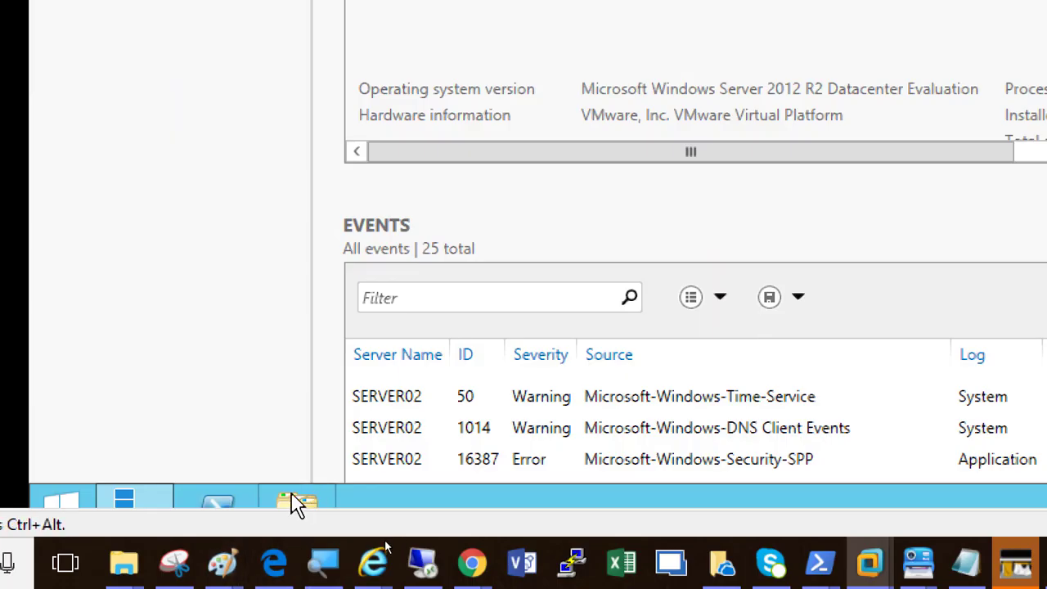
Check the drives in This PC on Server02 and open the Disks page of File and Storage Services
left_click(294, 503)
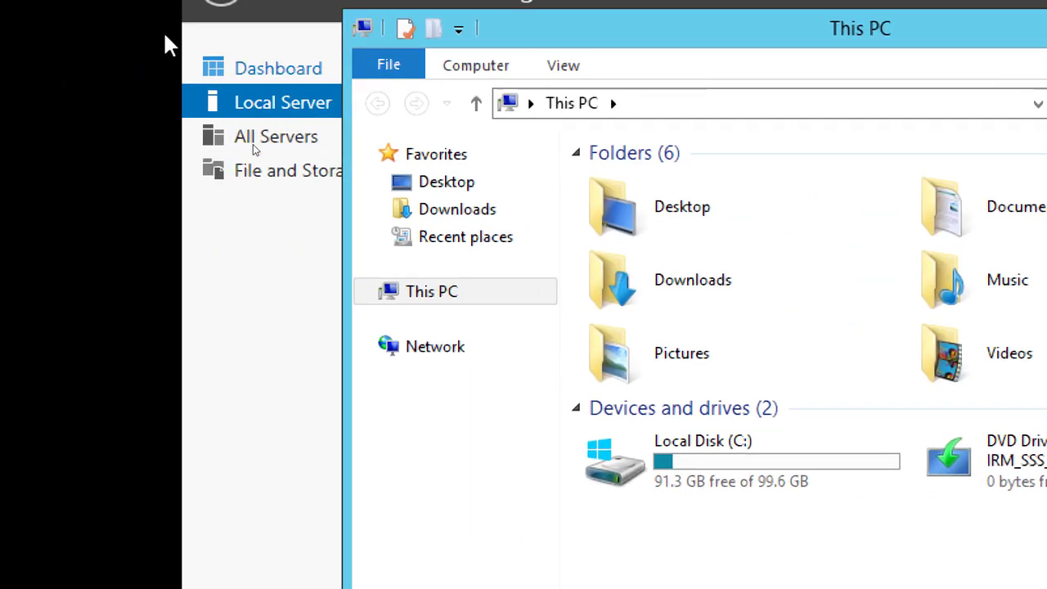
left_click(285, 20)
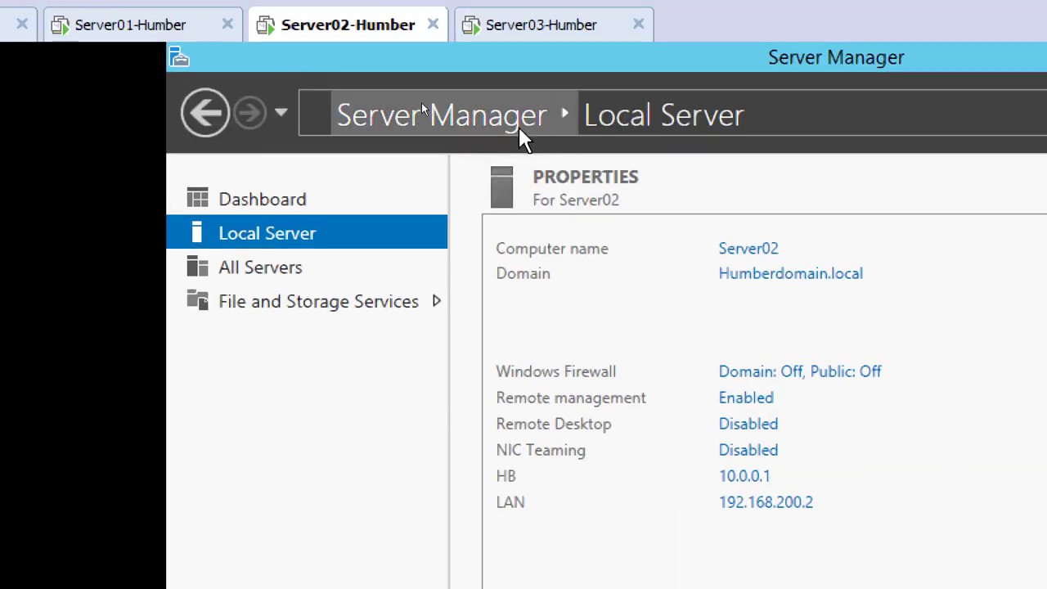
left_click(308, 305)
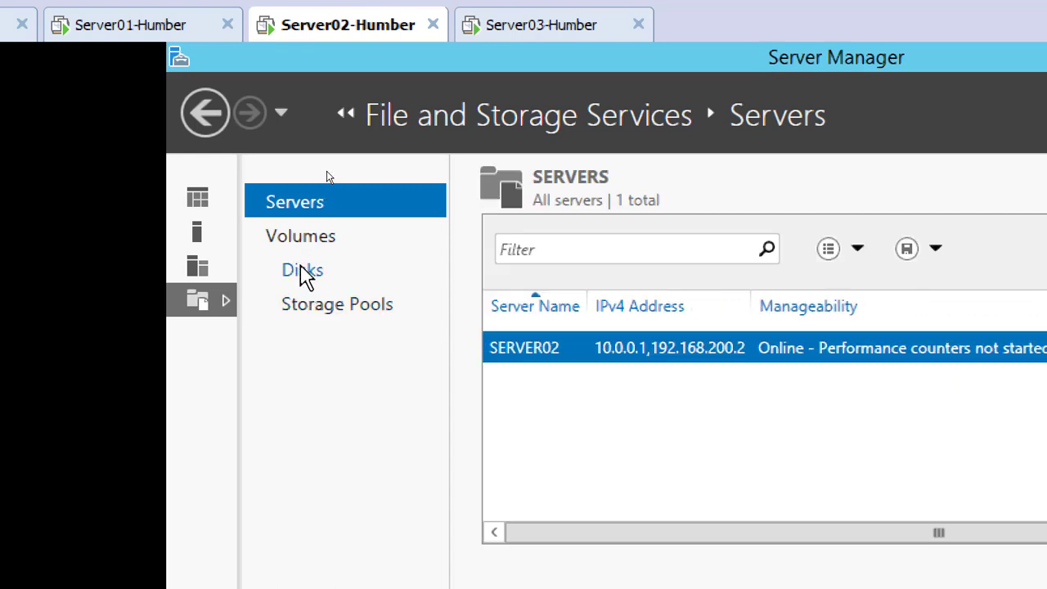
left_click(314, 265)
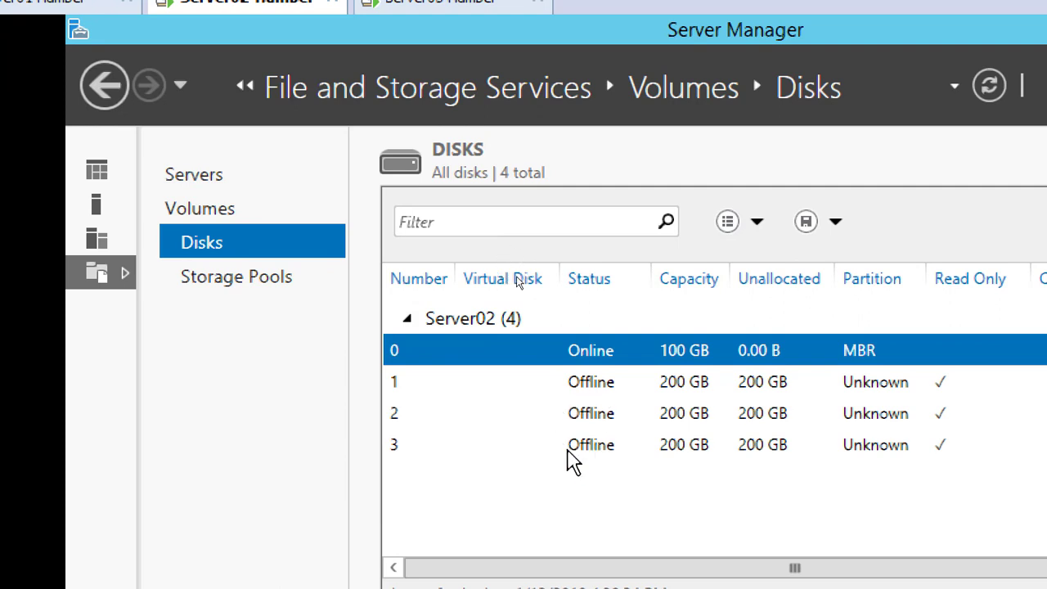
Bring disk 1 online on Server02, accepting the data-loss warning, and initialize it
left_click(605, 382)
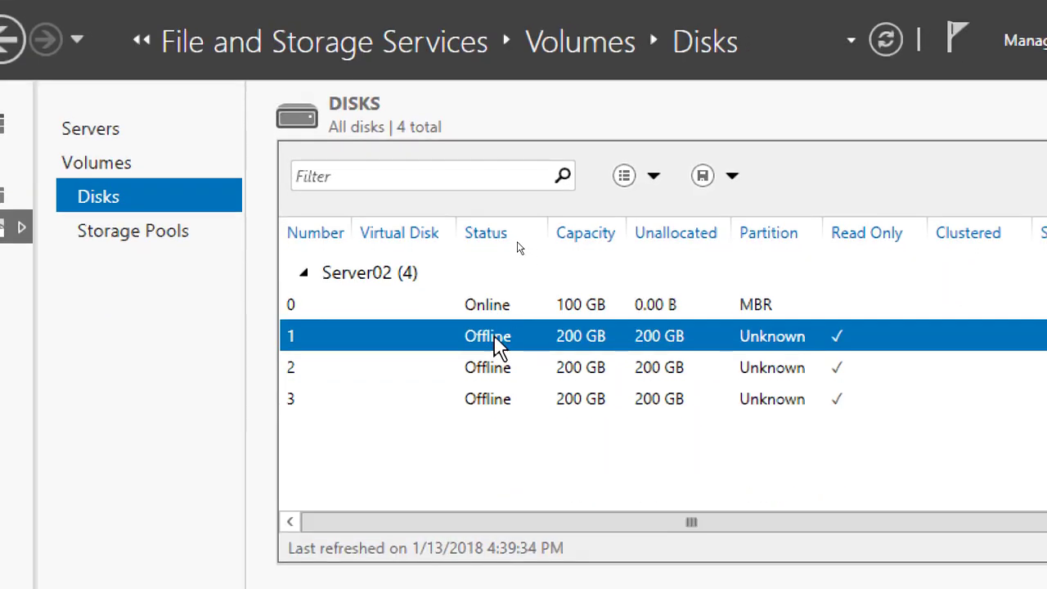
right_click(496, 343)
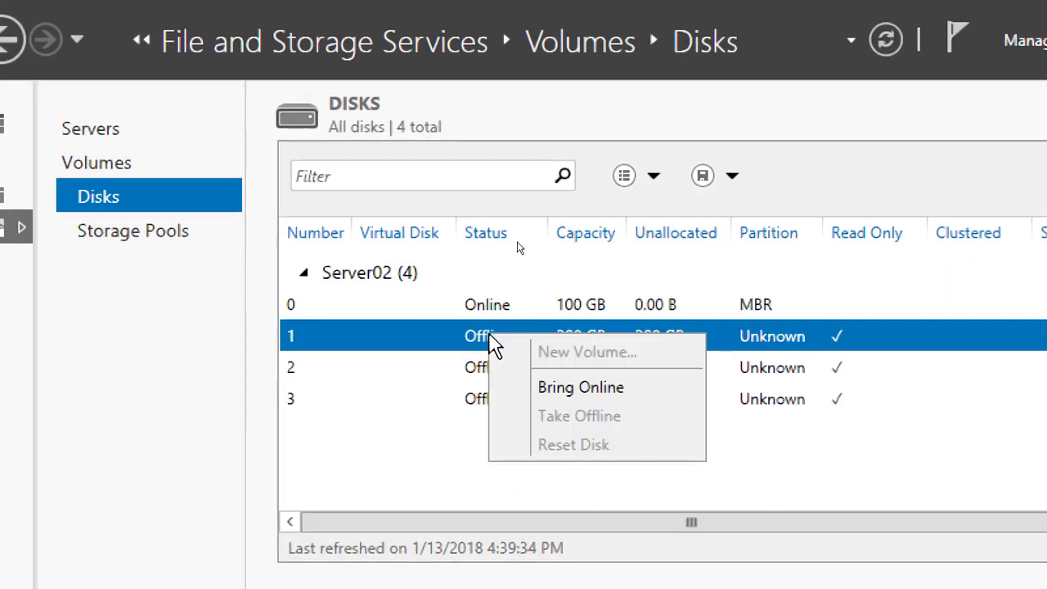
left_click(557, 400)
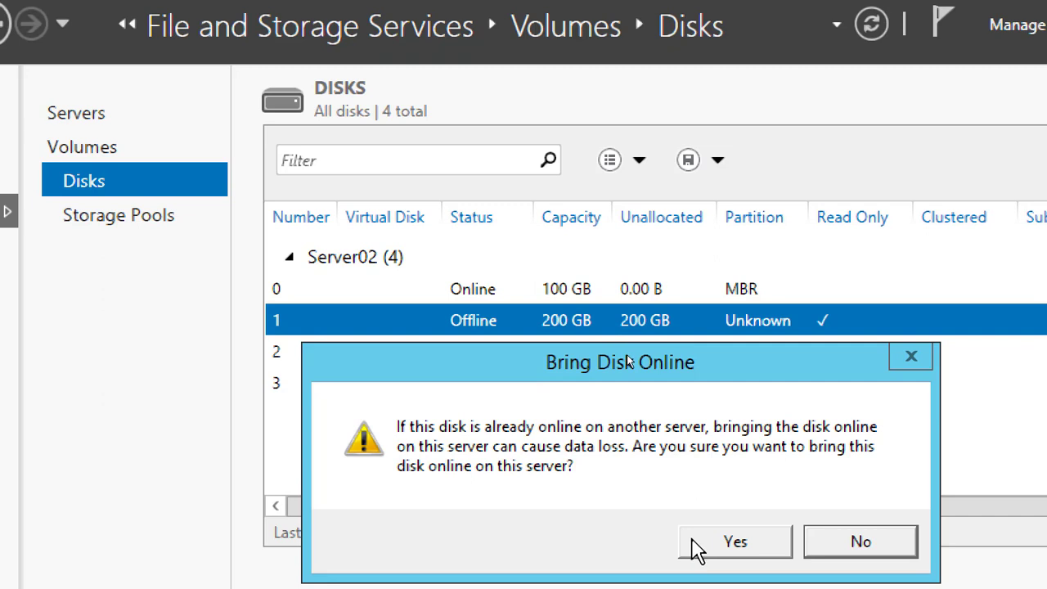
left_click(712, 558)
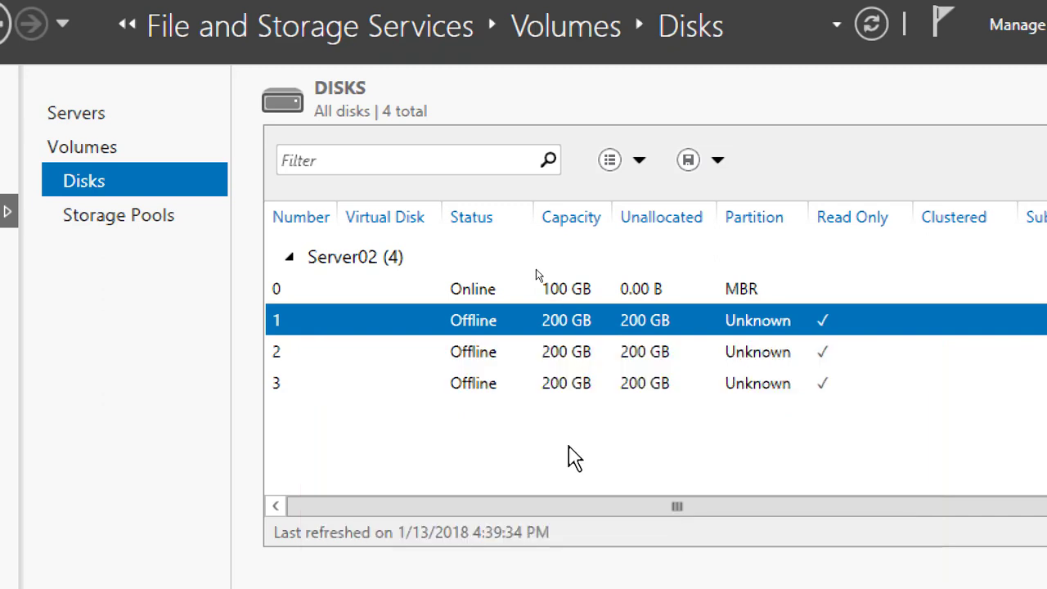
right_click(480, 328)
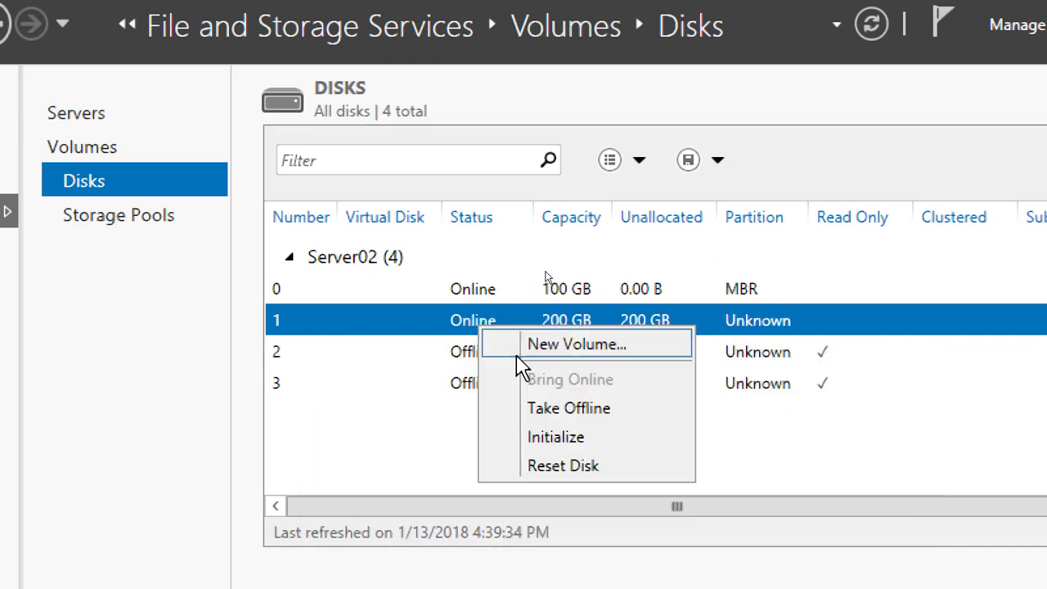
left_click(556, 439)
left_click(707, 538)
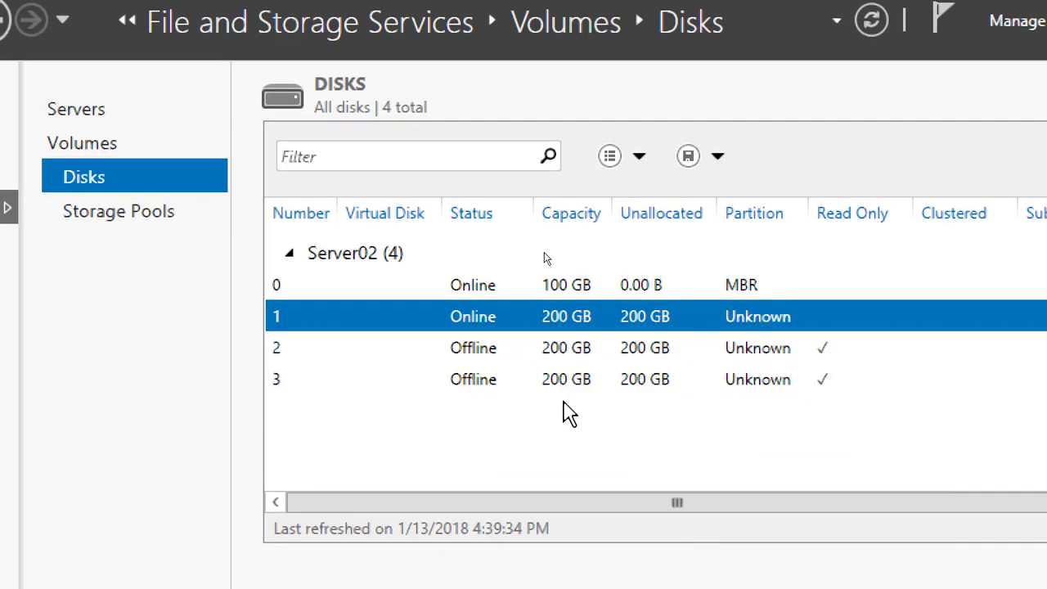
Start a new volume on disk 1 of Server02, keeping the 200 GB size and drive letter E
right_click(496, 315)
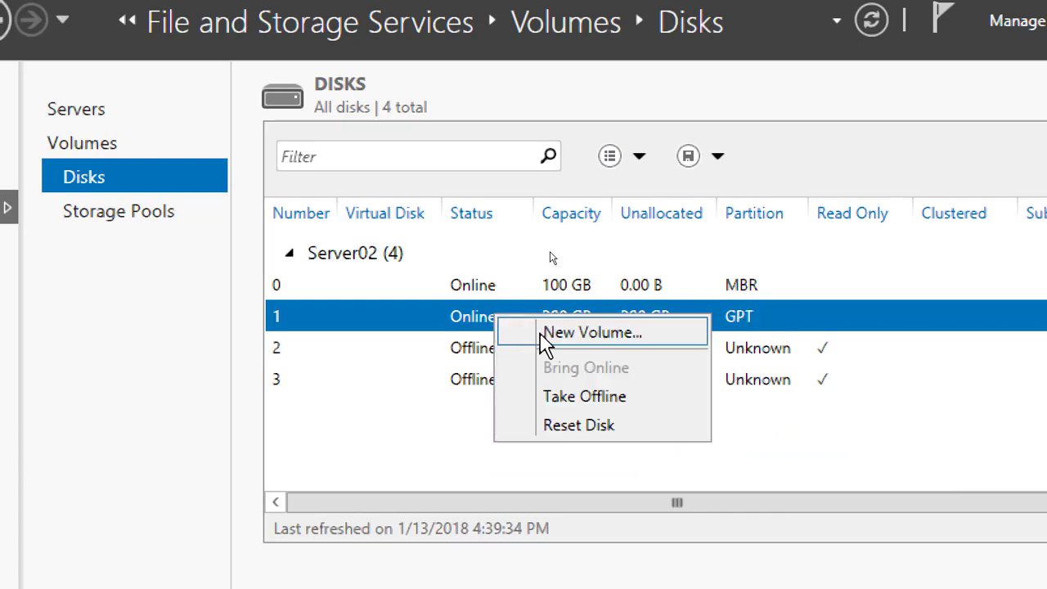
left_click(544, 334)
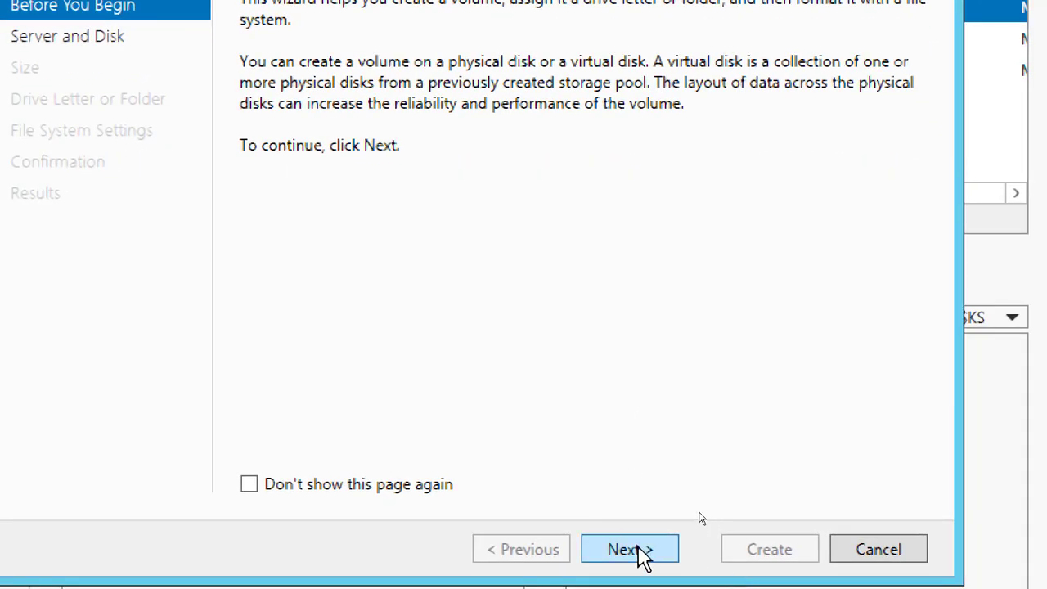
left_click(636, 547)
left_click(636, 547)
left_click(636, 547)
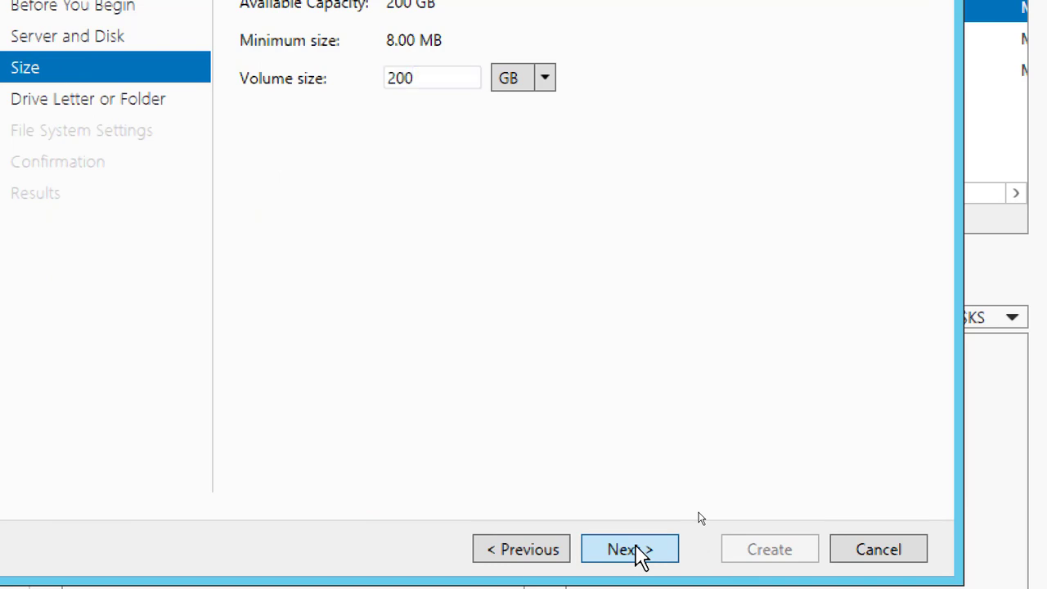
left_click(636, 550)
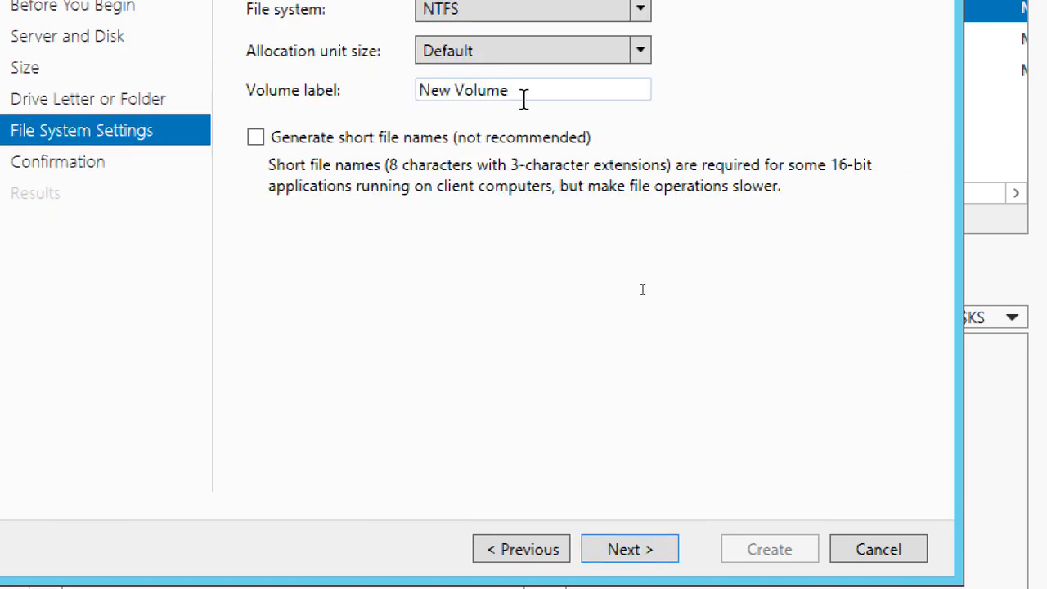
Label the volume LUN01, create it with NTFS and the default allocation unit size, and close the wizard
left_click_drag(523, 96, 352, 114)
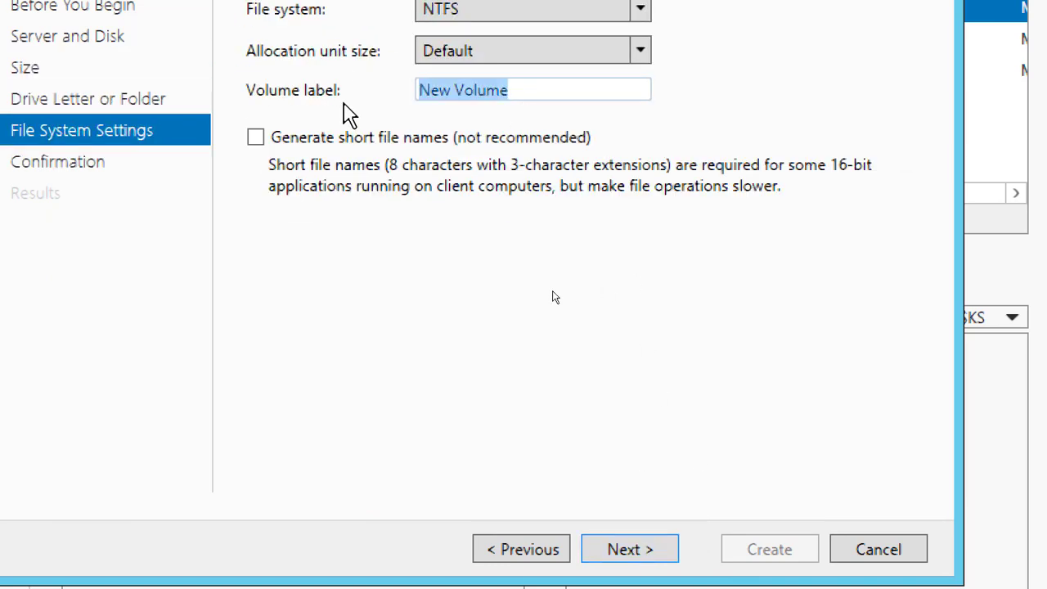
type("LUN01")
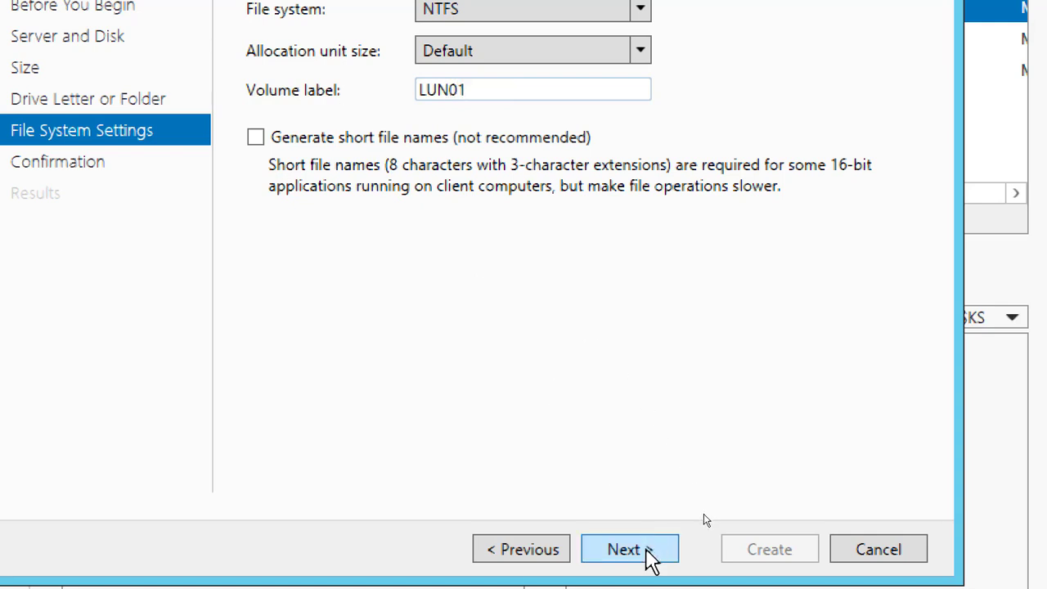
left_click(649, 553)
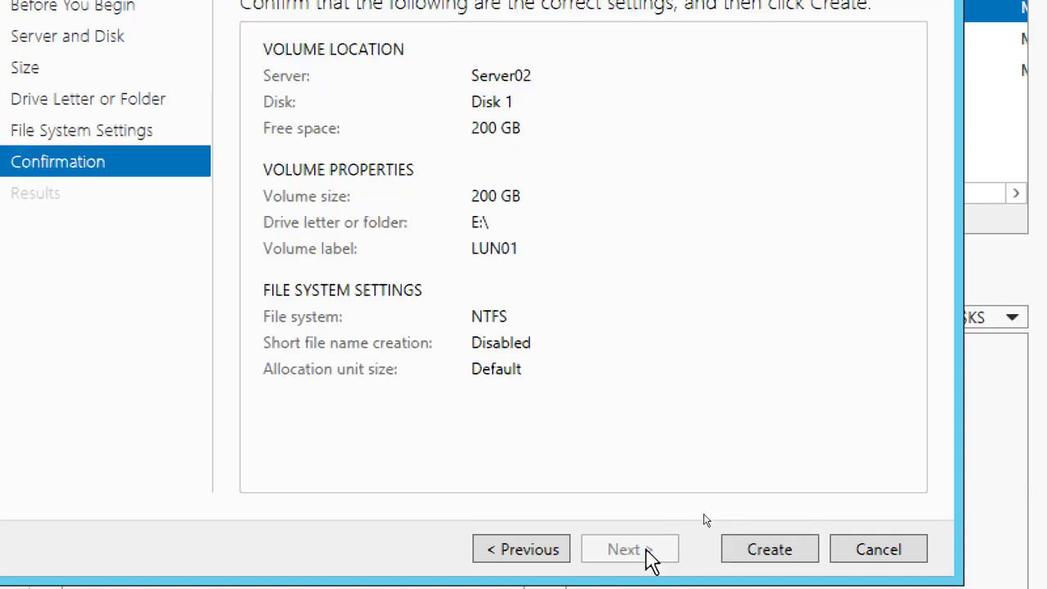
left_click(763, 549)
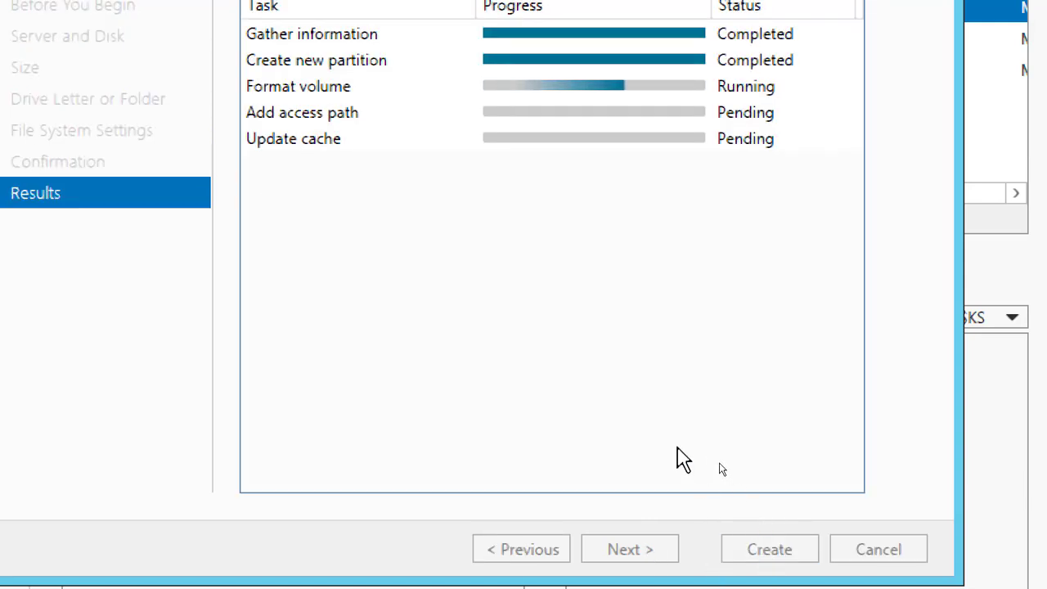
left_click(755, 557)
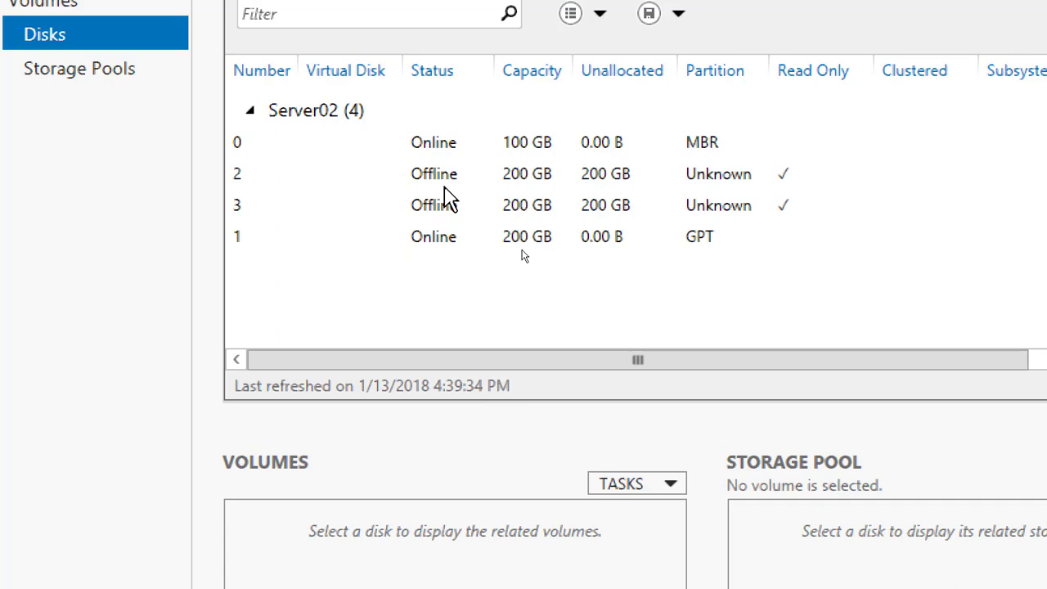
Bring disk 2 online on Server02 and initialize it, confirming both warnings
left_click(445, 187)
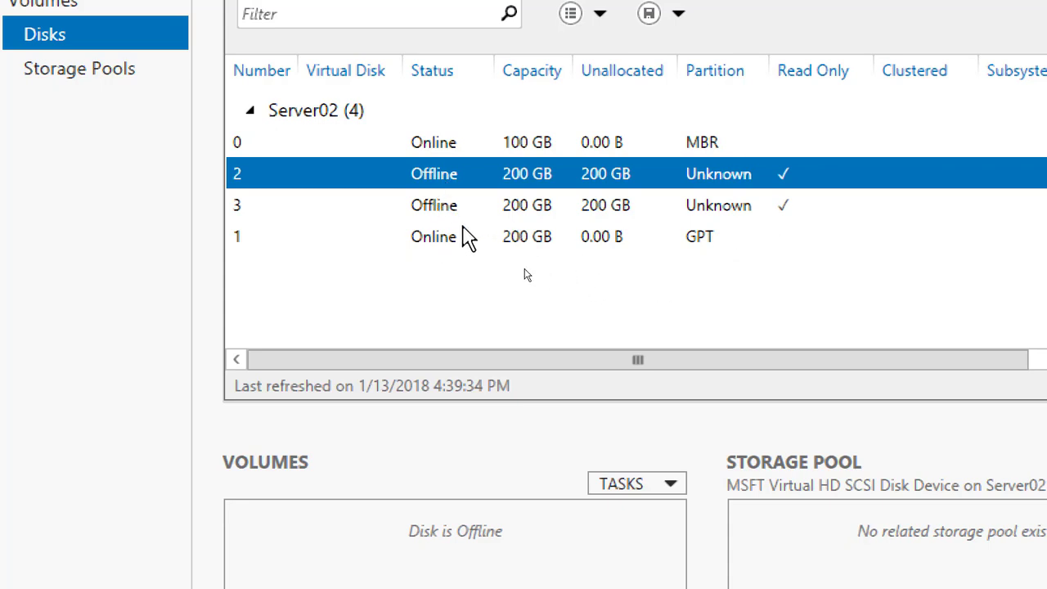
right_click(447, 171)
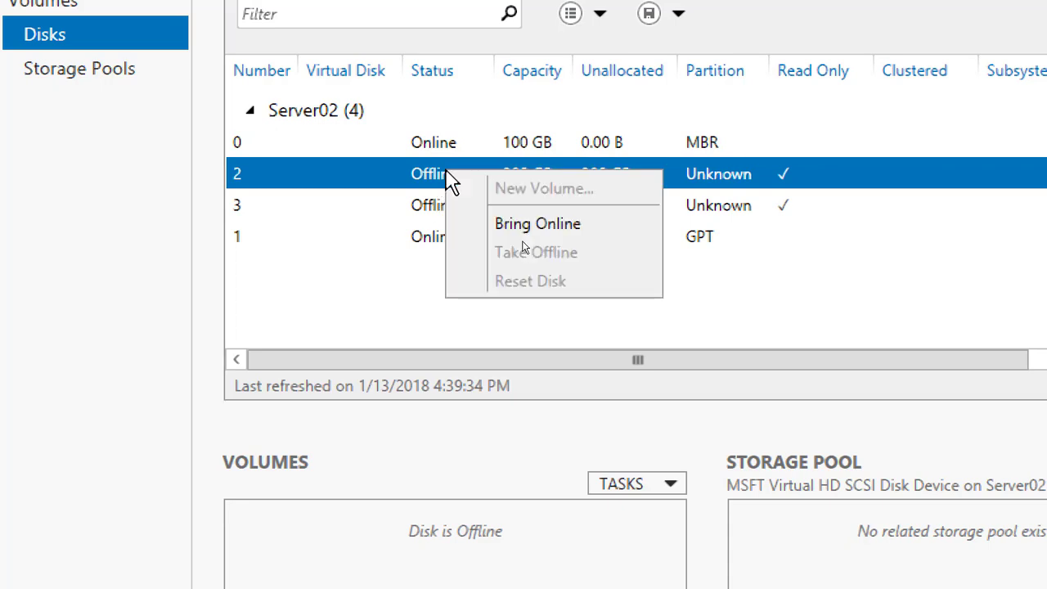
left_click(425, 243)
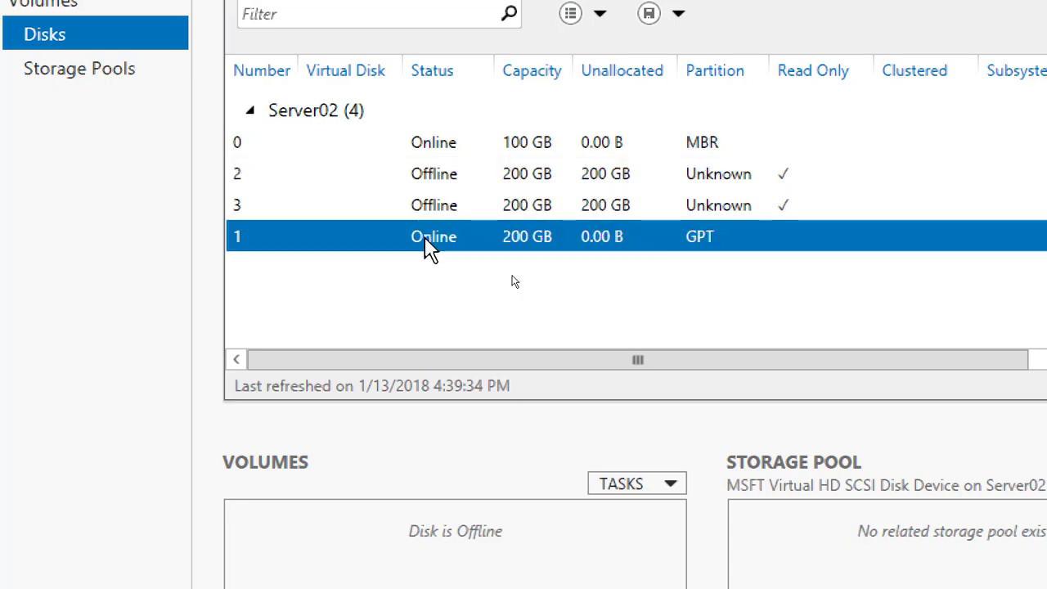
left_click(445, 176)
right_click(446, 173)
left_click(530, 226)
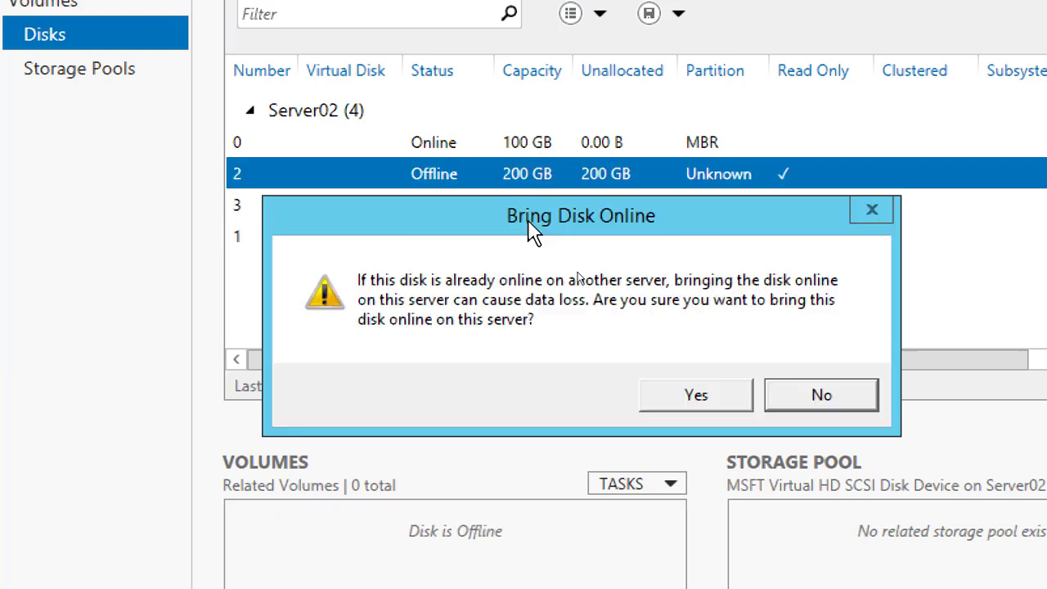
left_click(734, 384)
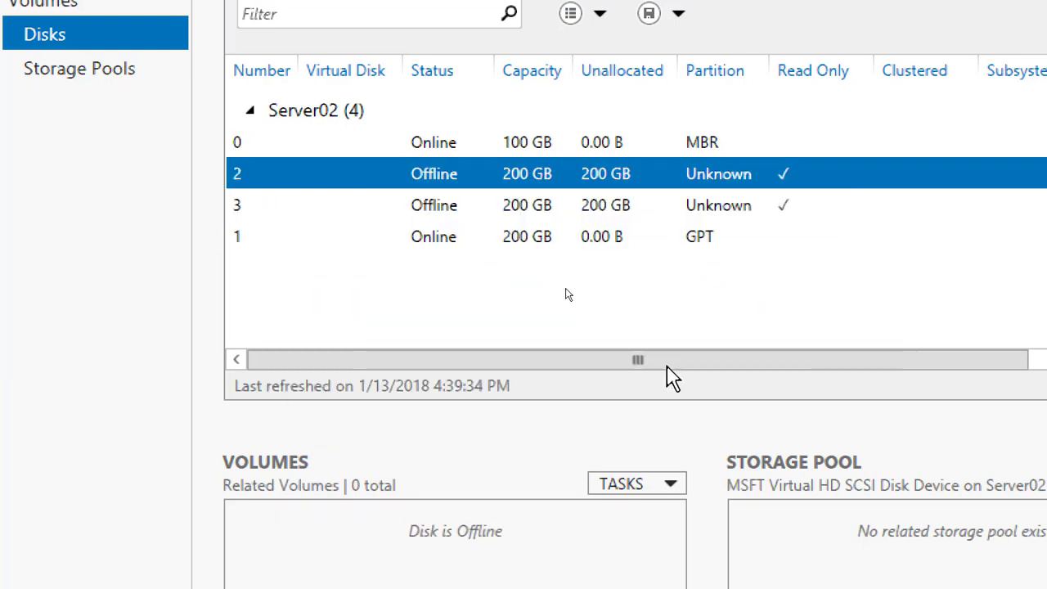
right_click(440, 179)
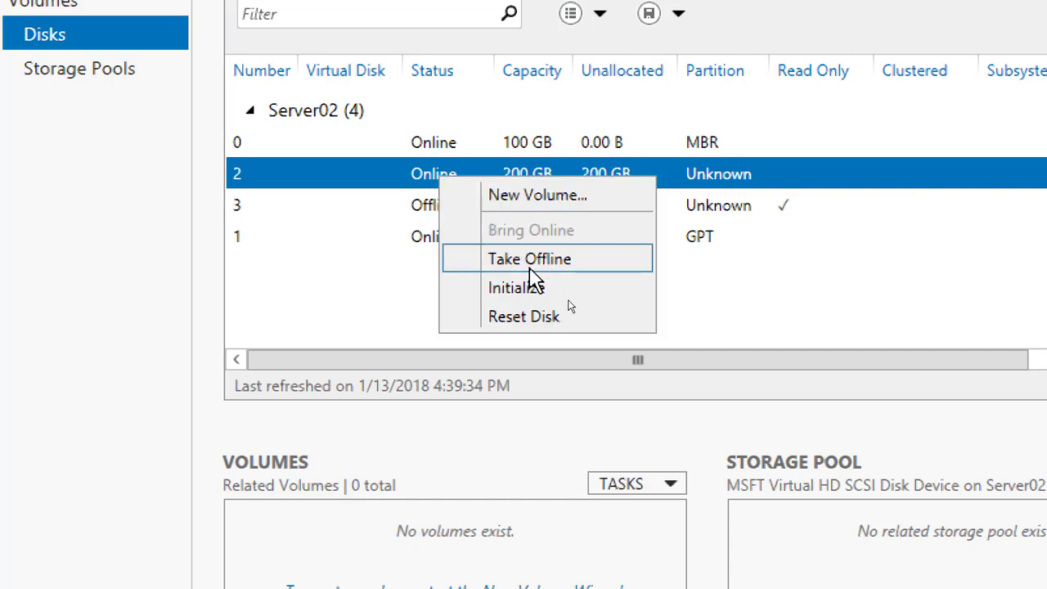
left_click(540, 288)
left_click(685, 395)
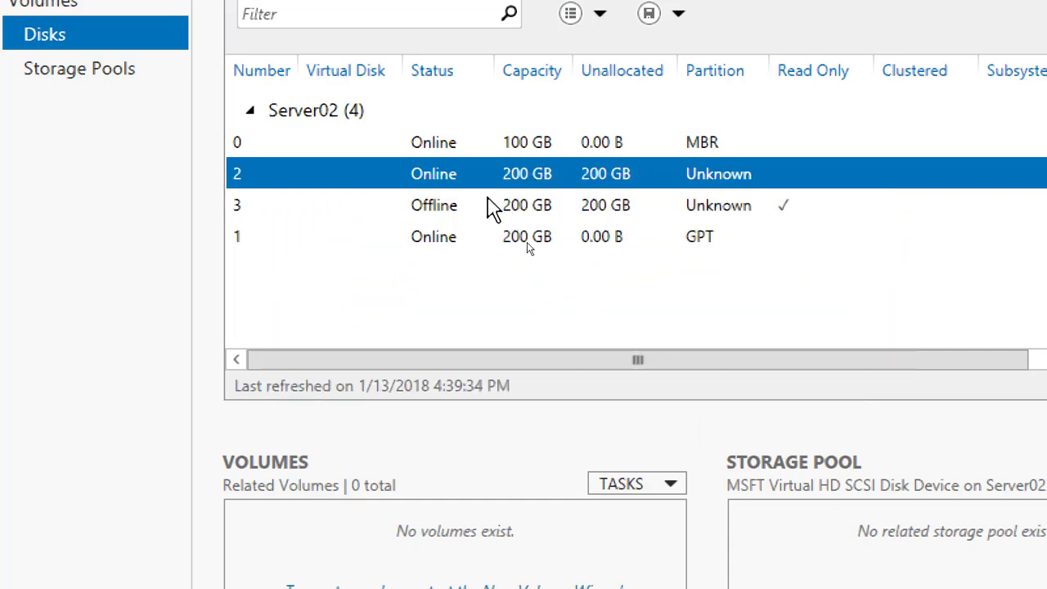
Start a new volume on disk 2 of Server02, keeping the 200 GB size and drive letter F
right_click(441, 173)
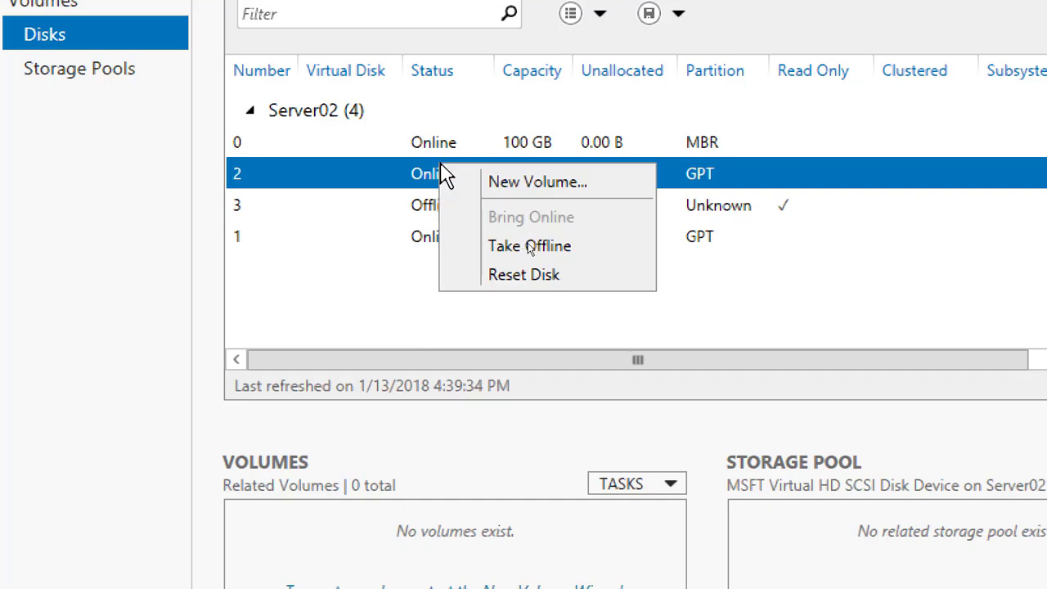
left_click(530, 193)
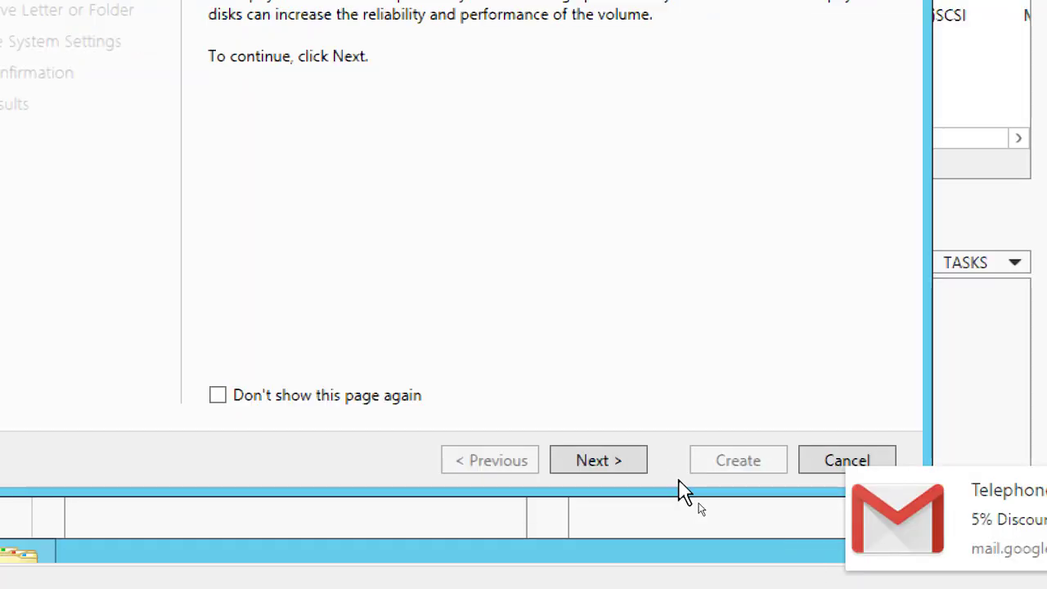
left_click(624, 463)
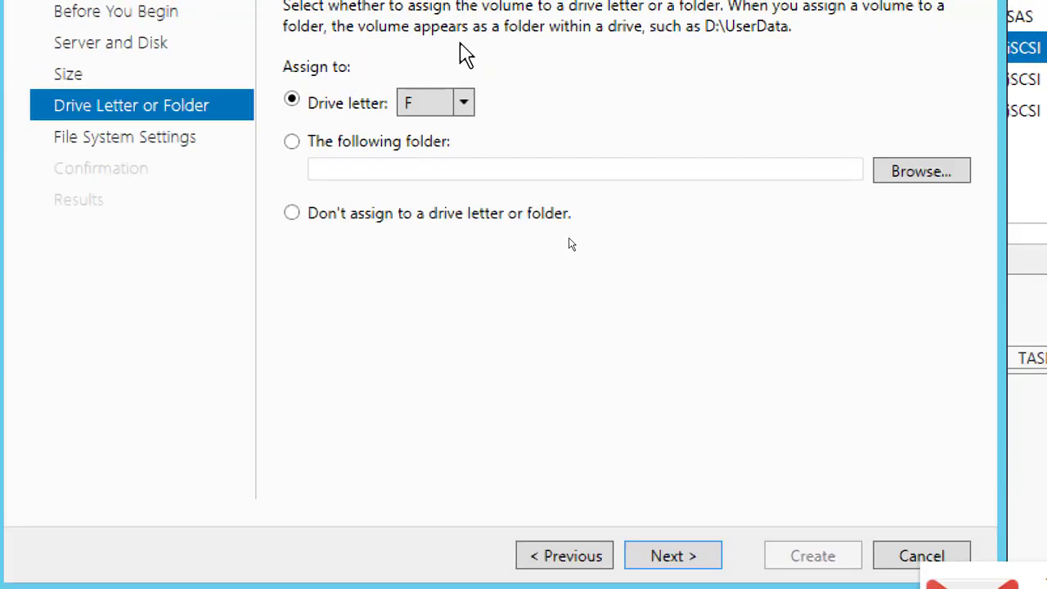
left_click(584, 462)
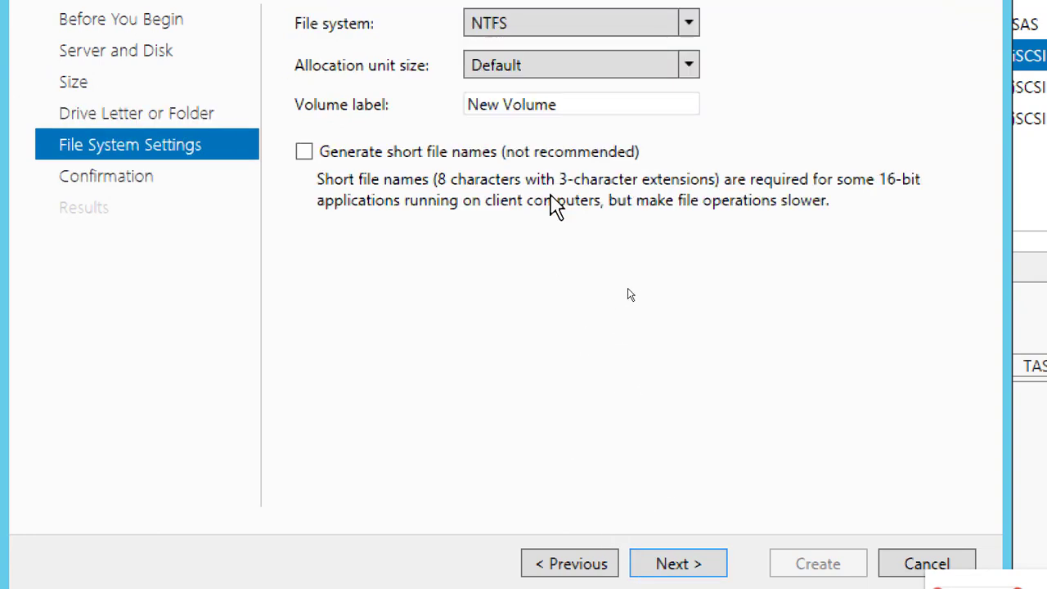
Label the disk 2 volume LUN02, create it with NTFS and the default allocation unit size, and close the wizard
double_click(586, 104)
type("L")
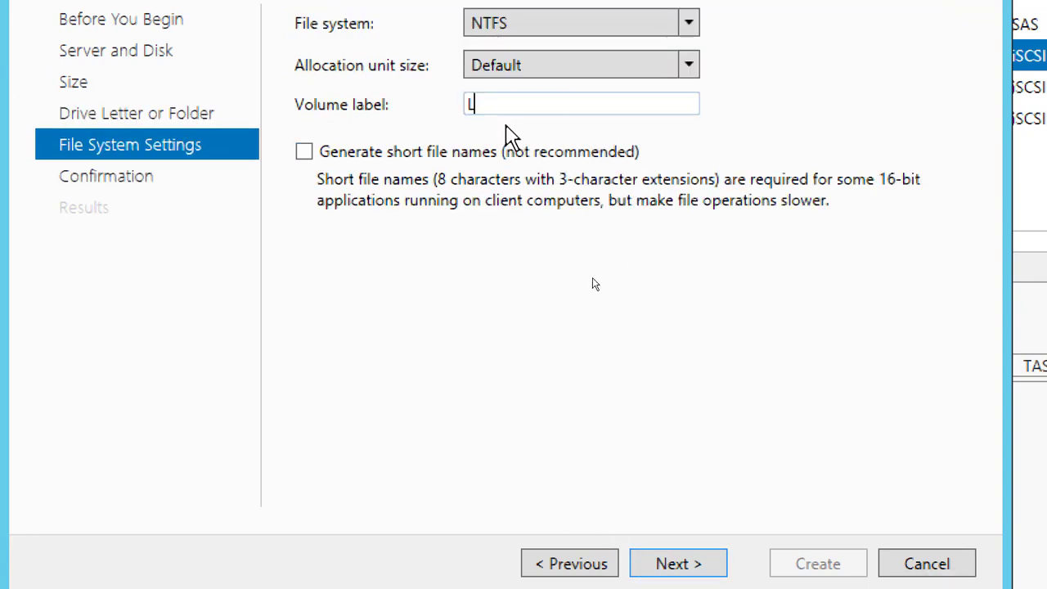
type("UN02")
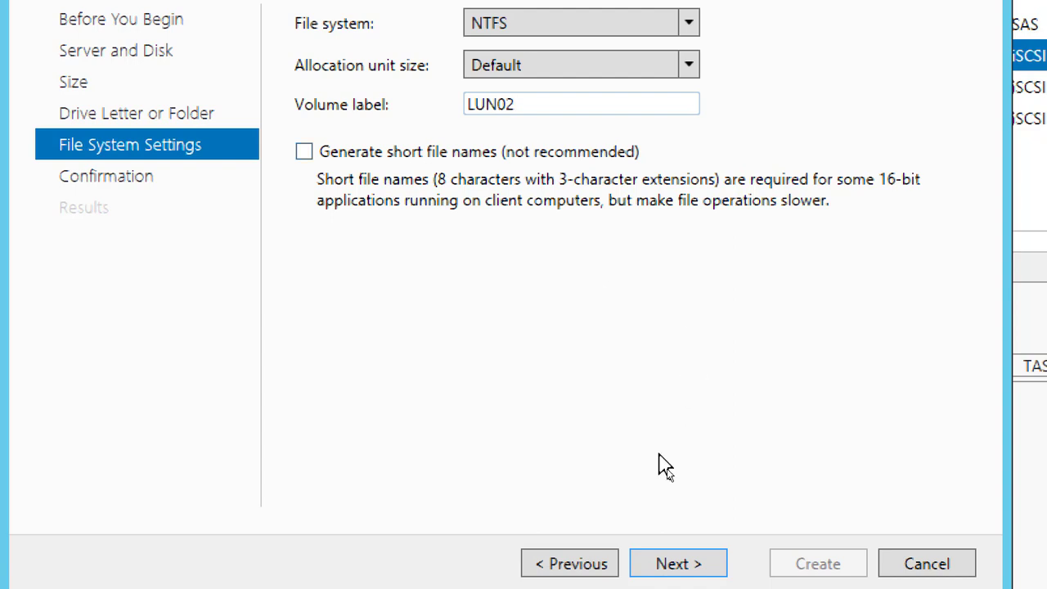
left_click(678, 564)
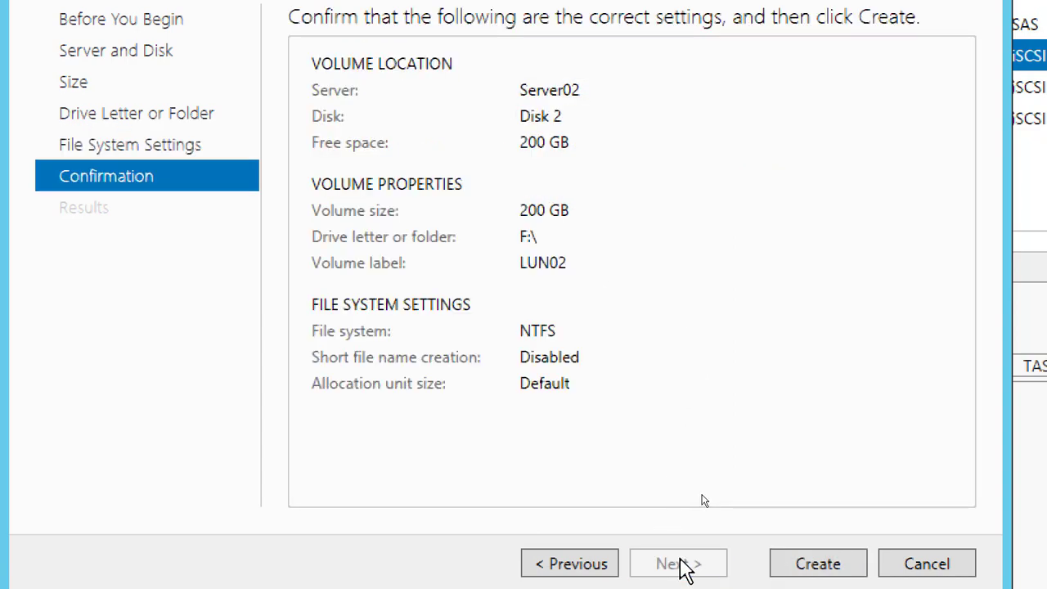
left_click(795, 562)
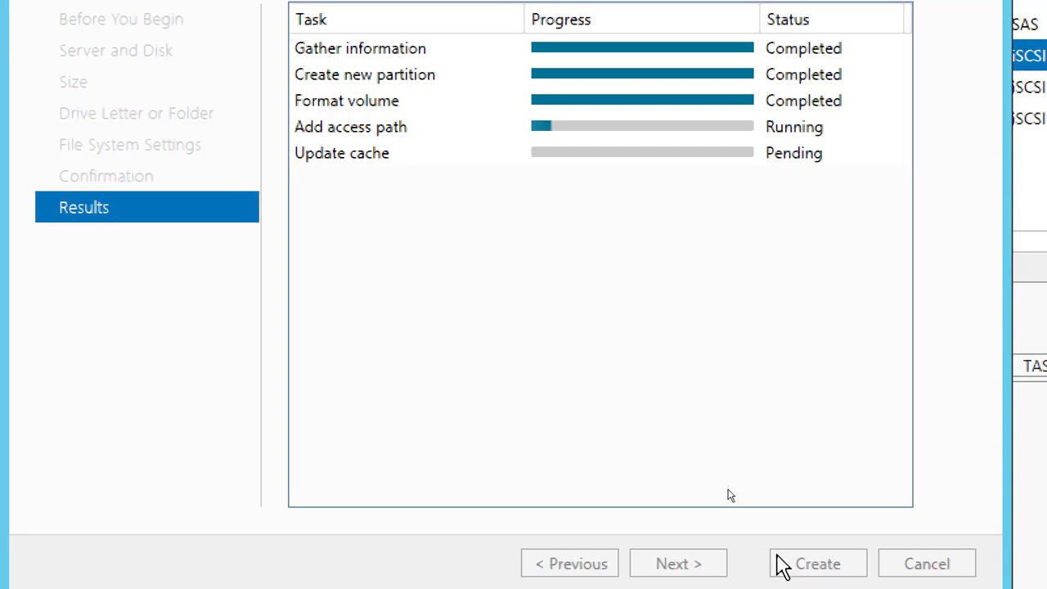
left_click(818, 564)
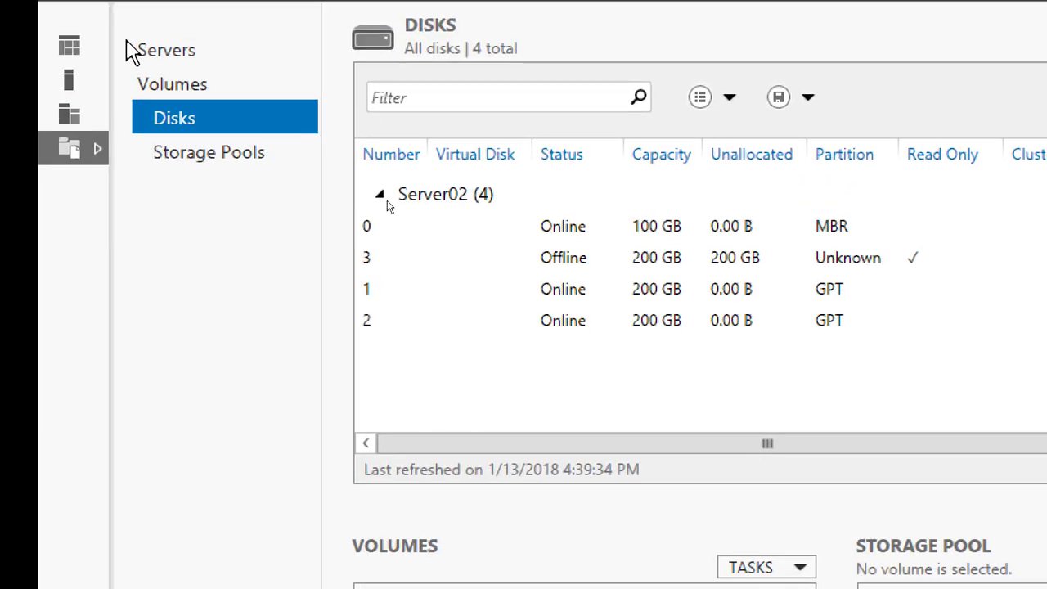
Bring disk 3 online on Server02 and initialize it, accepting both warnings
right_click(535, 260)
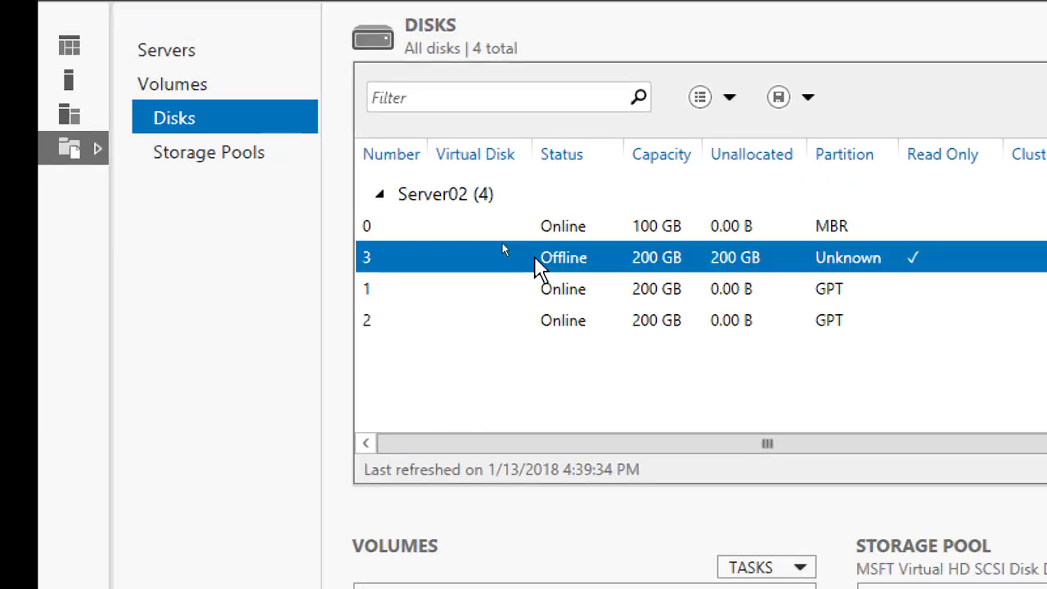
left_click(603, 315)
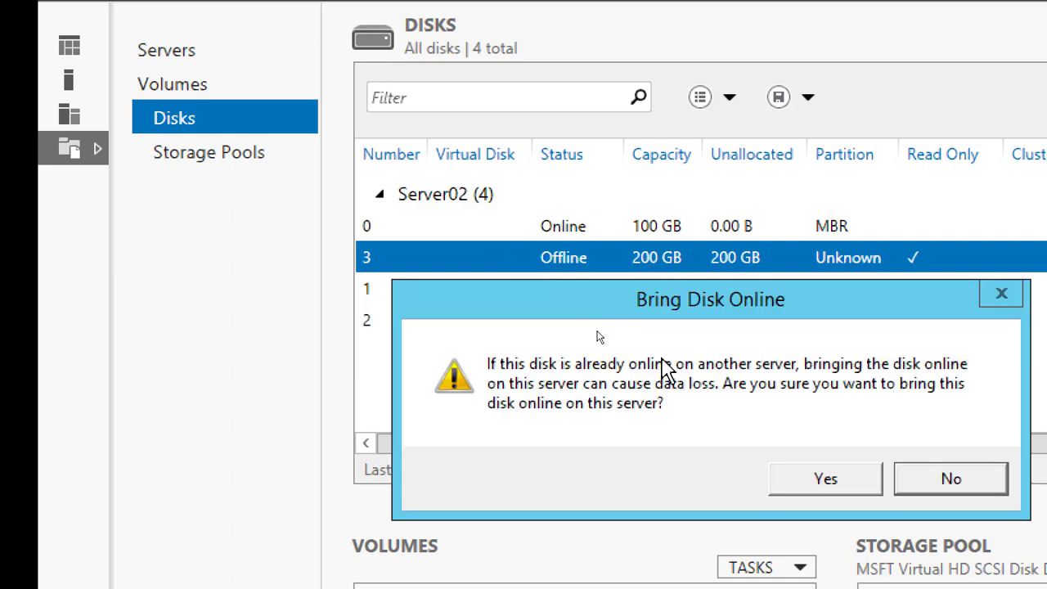
left_click(806, 546)
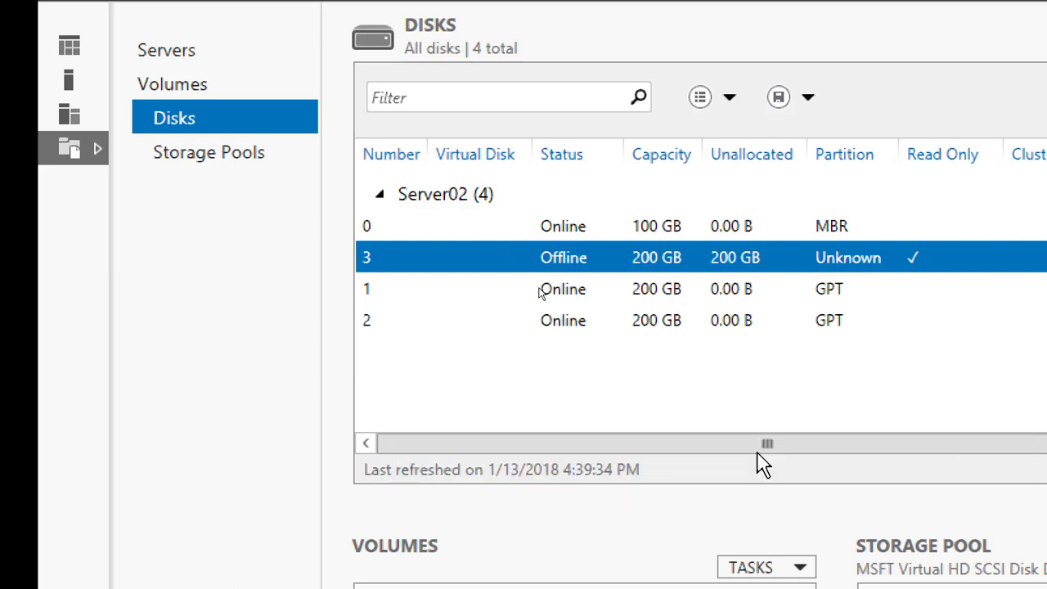
right_click(583, 256)
left_click(654, 362)
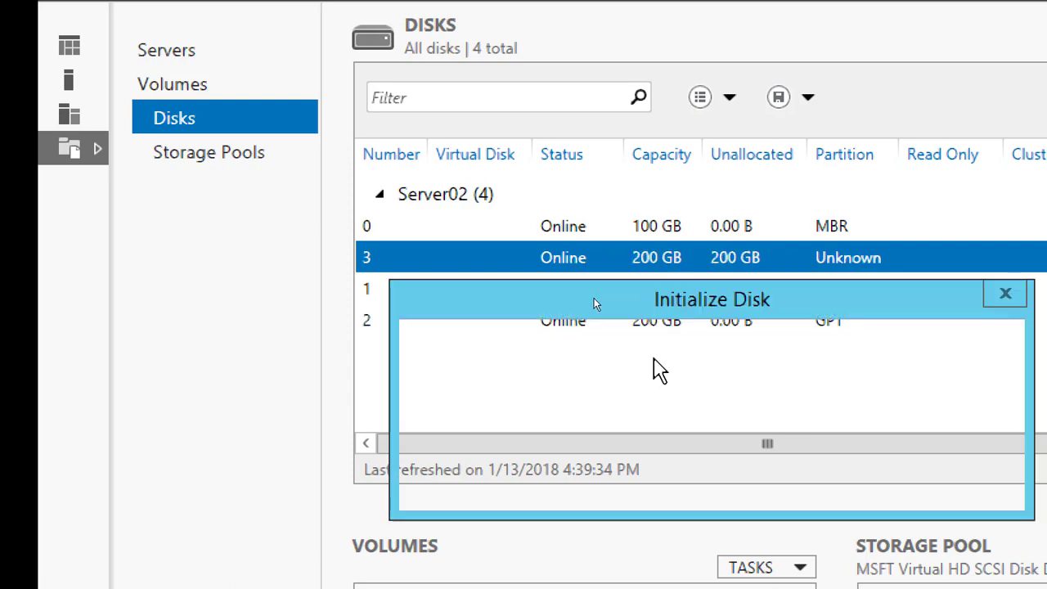
left_click(810, 482)
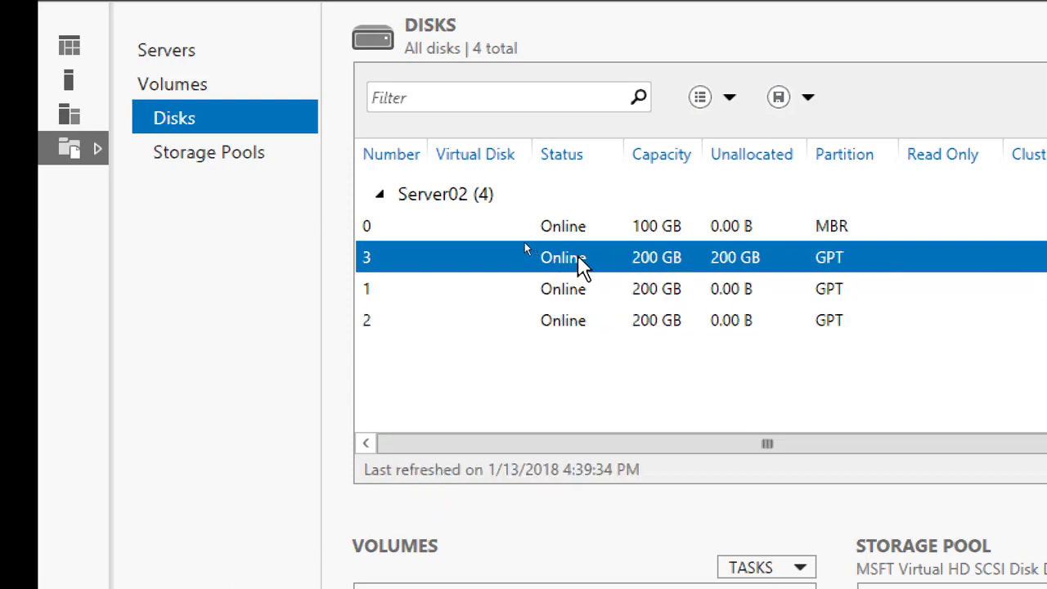
Create a volume labelled LUN03 on disk 3 of Server02, keeping the default size, drive letter and allocation unit size, and close the wizard
right_click(585, 258)
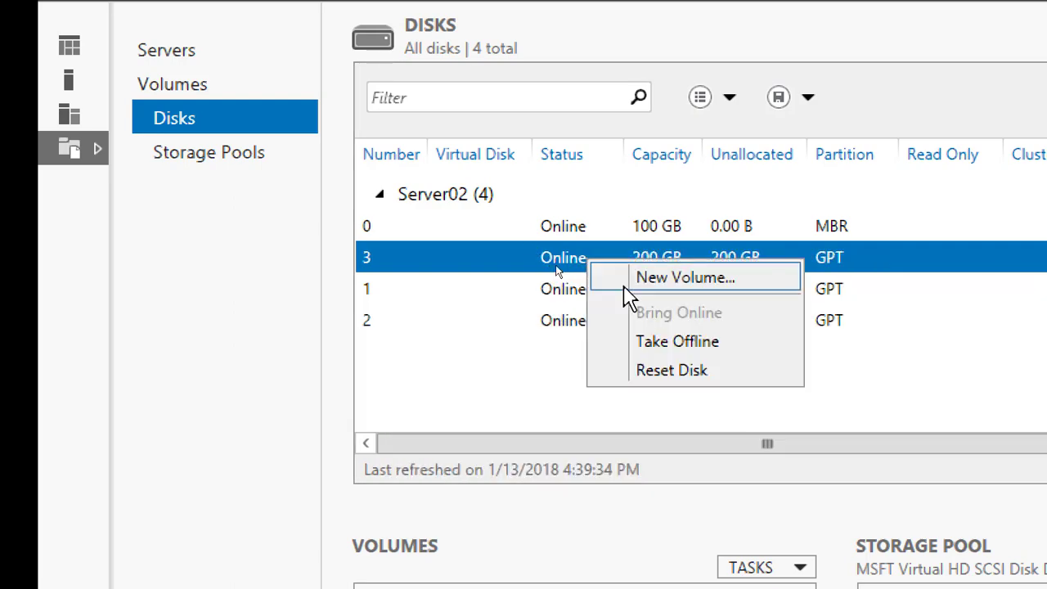
left_click(693, 280)
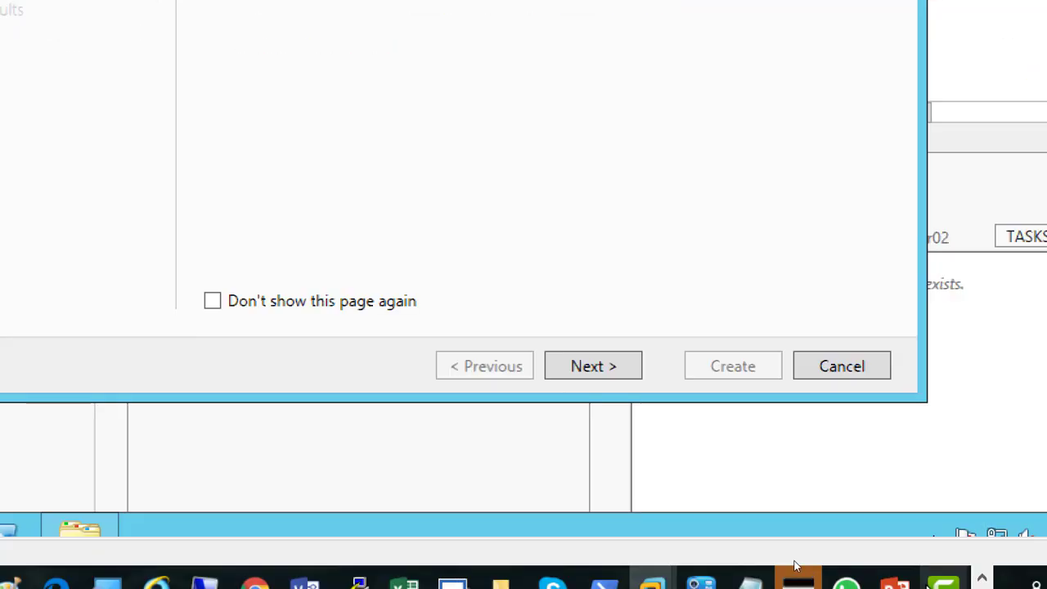
left_click(620, 368)
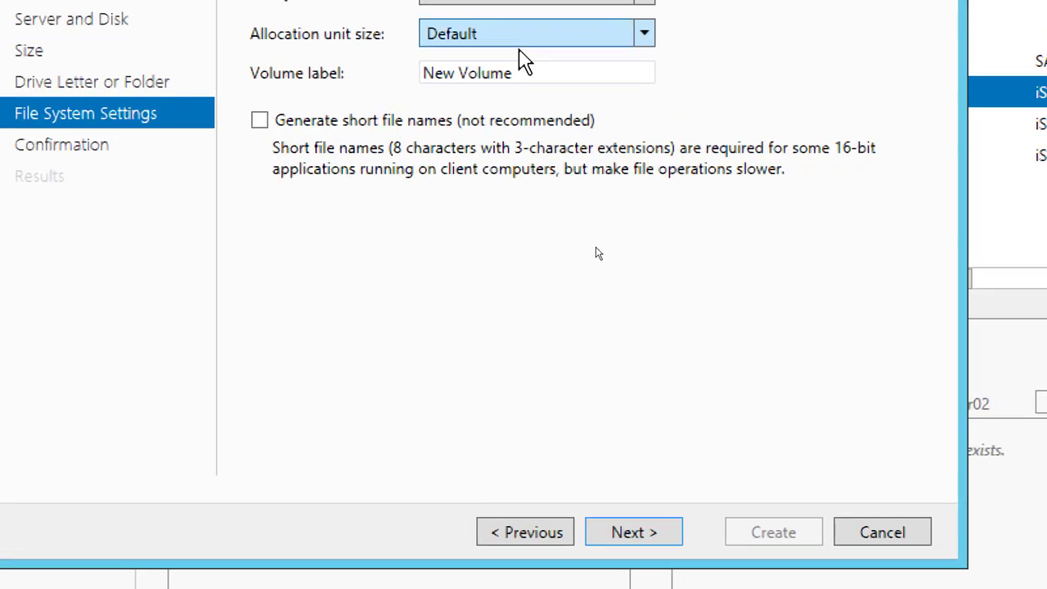
left_click_drag(540, 73, 404, 104)
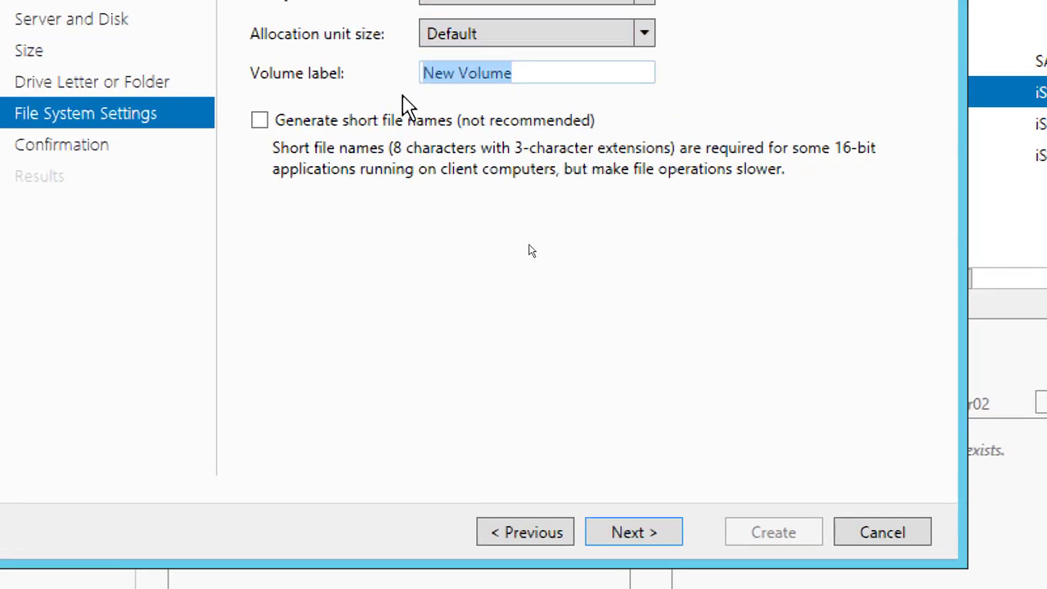
type("LUN")
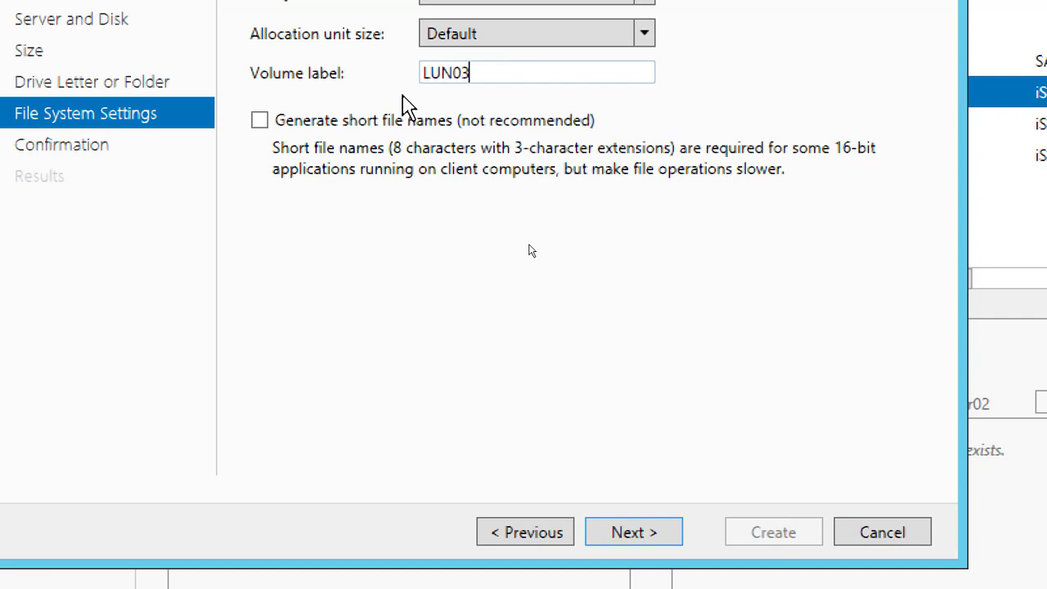
type("03")
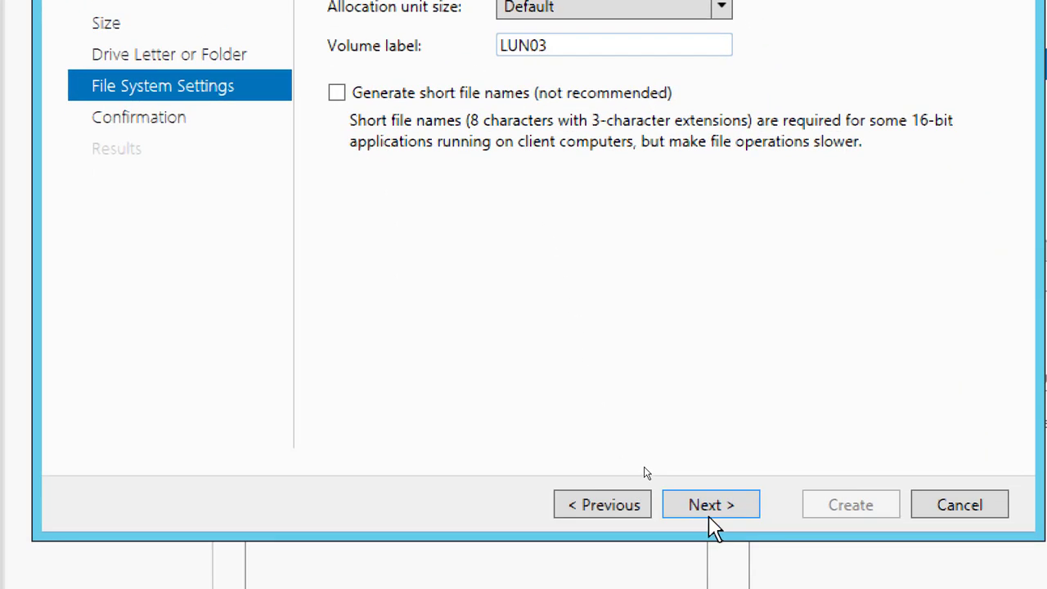
left_click(636, 530)
left_click(830, 507)
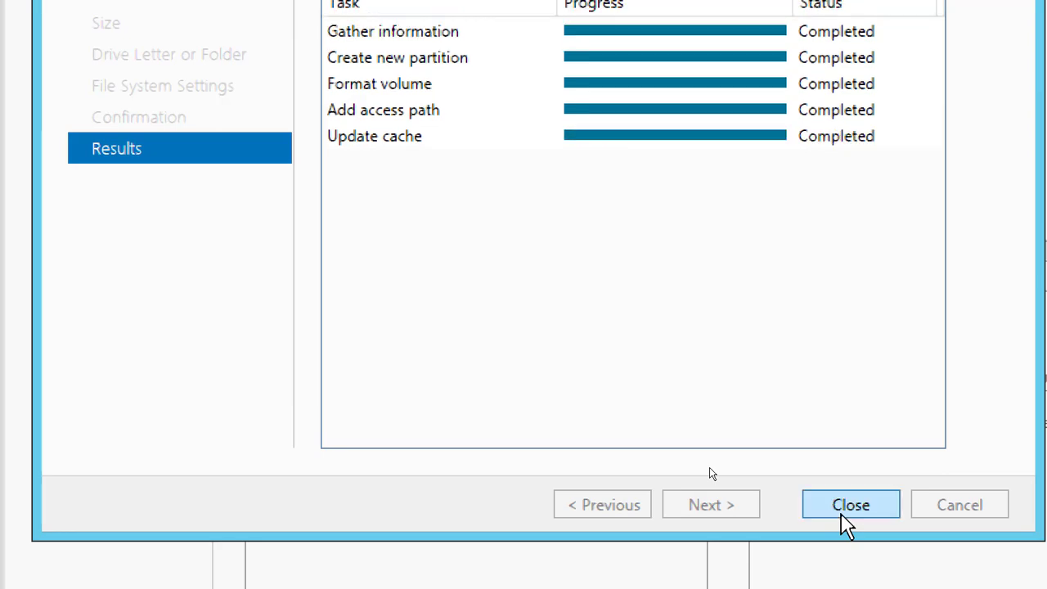
left_click(843, 505)
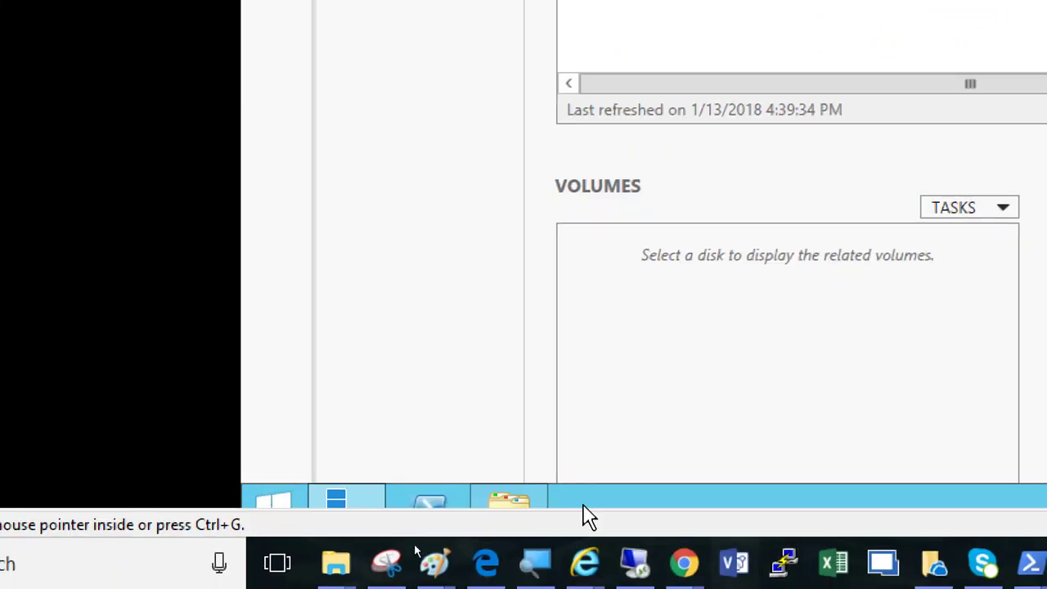
Open This PC on Server02 to examine its drives, and look briefly at the Server03 machine
left_click(519, 509)
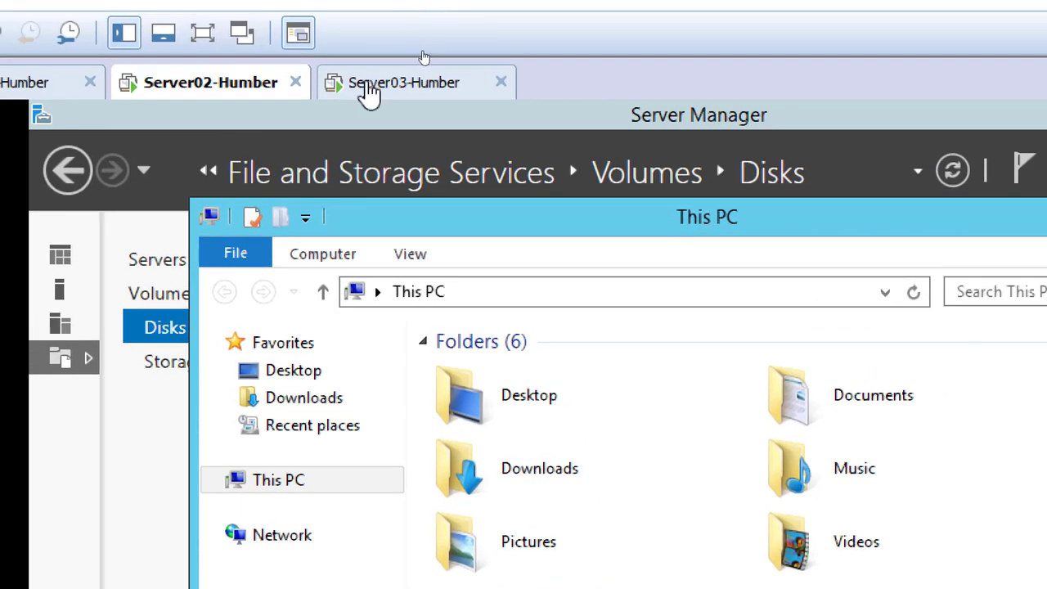
left_click(368, 85)
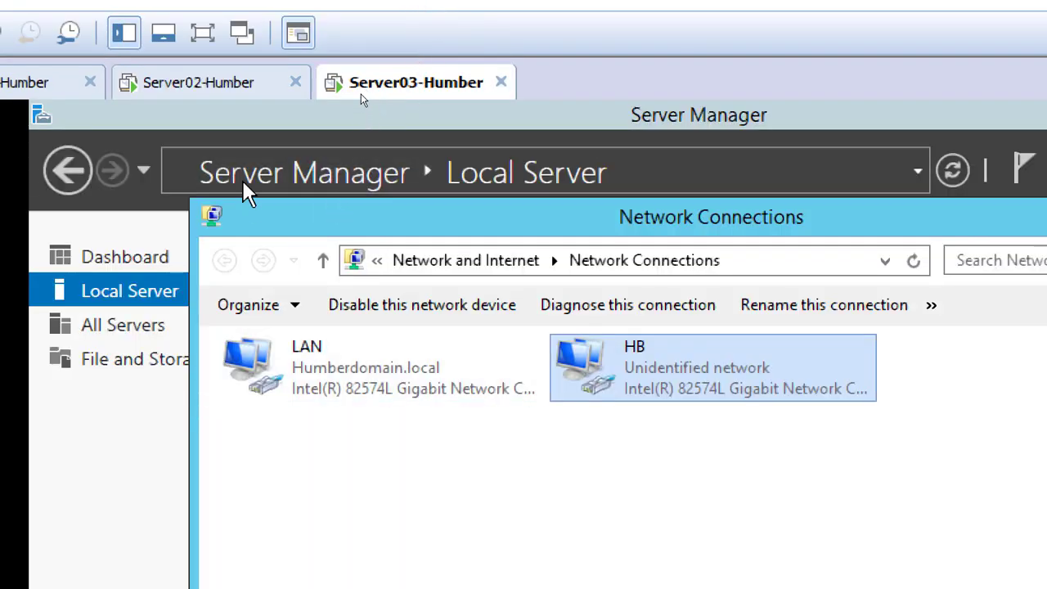
left_click(170, 98)
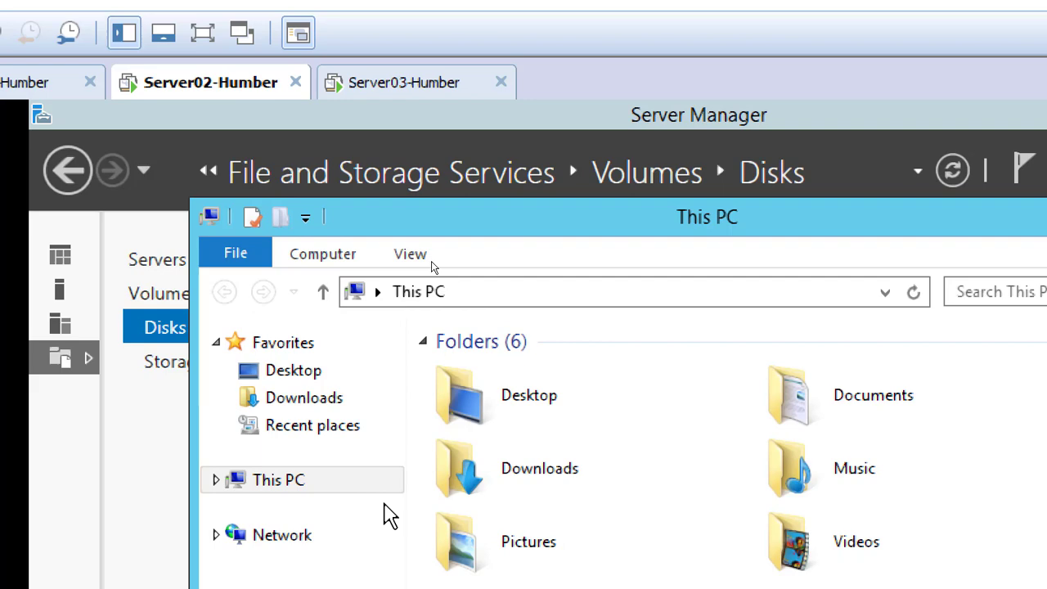
Switch to the Server03 machine and display its disks in File and Storage Services
left_click(401, 88)
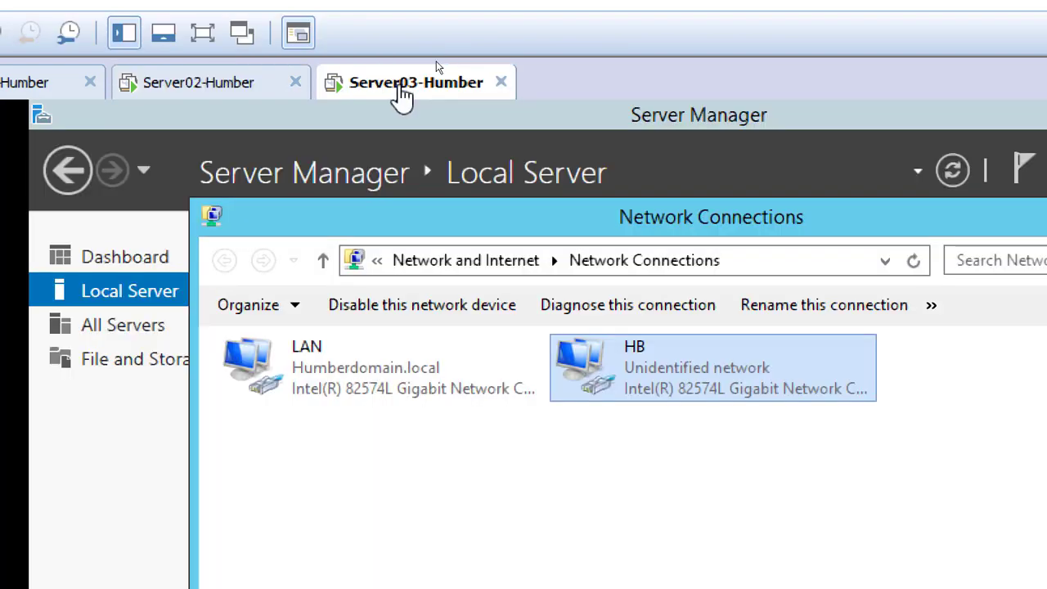
left_click(123, 362)
left_click(123, 362)
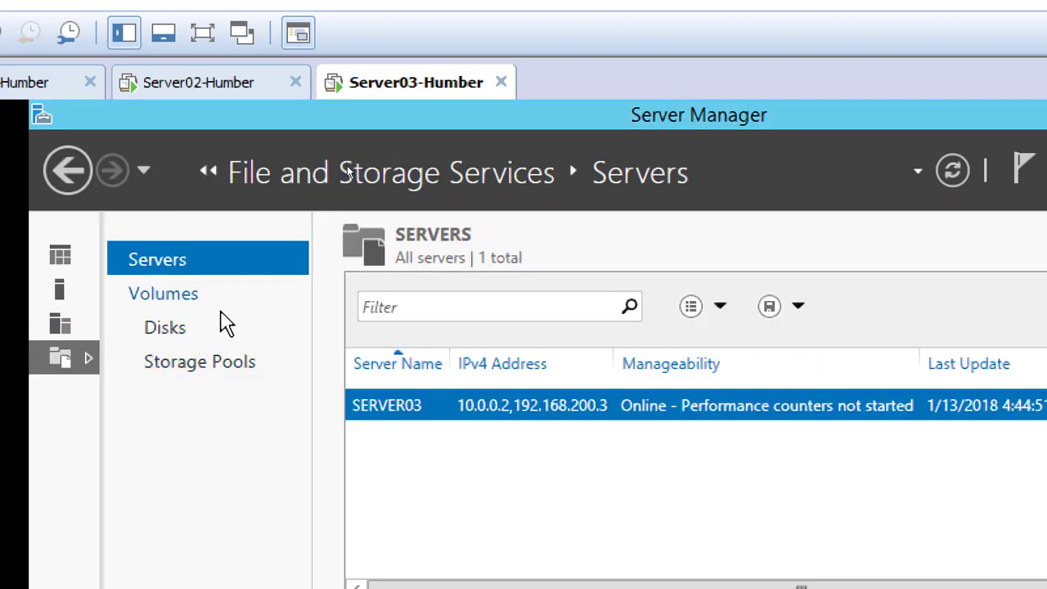
left_click(186, 335)
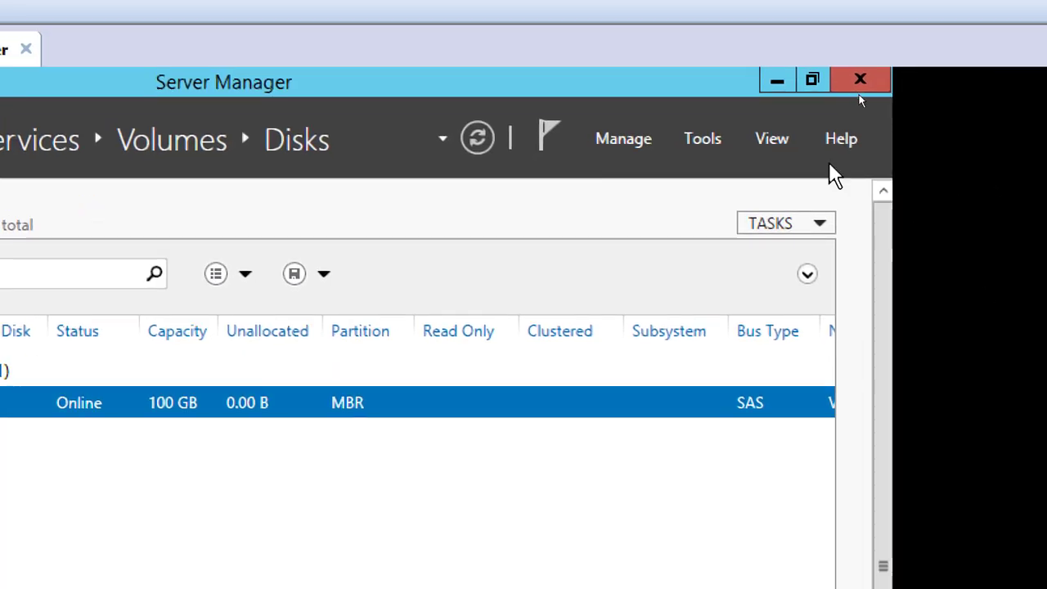
Launch the iSCSI Initiator on Server03 and agree to start the Microsoft iSCSI service automatically
left_click(708, 140)
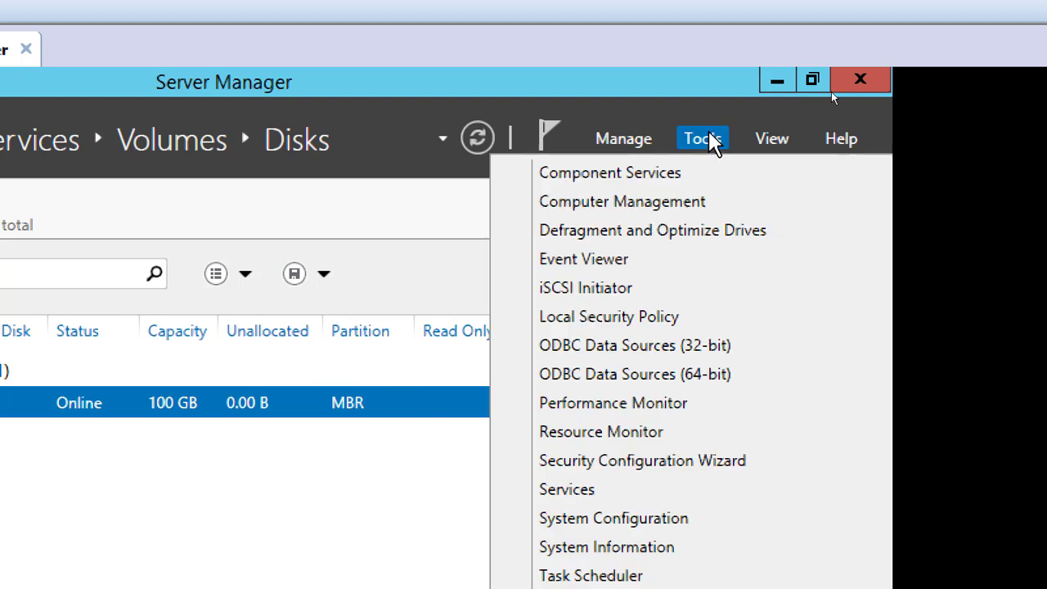
left_click(607, 294)
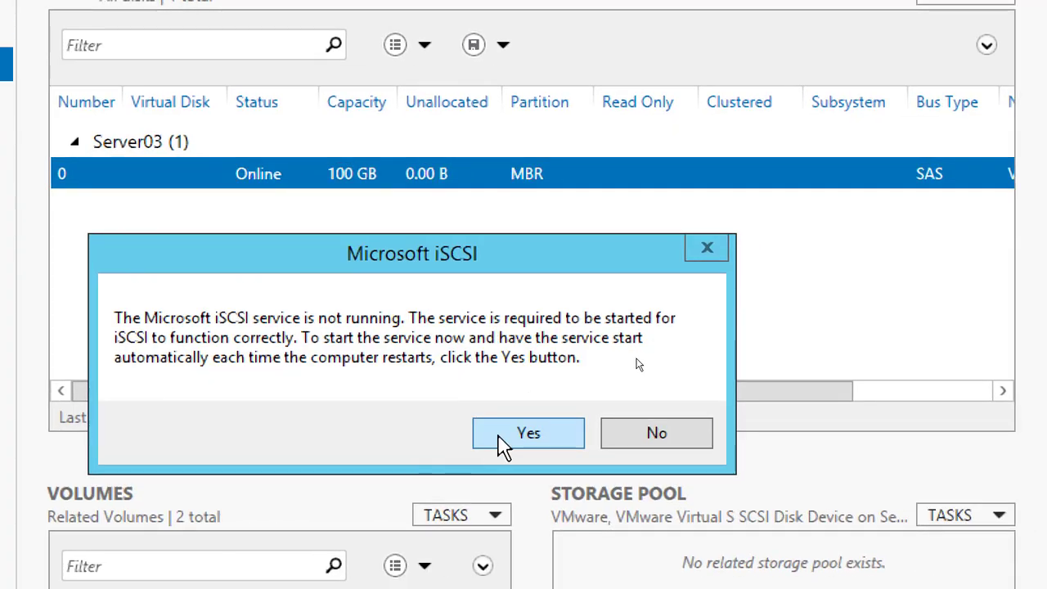
left_click(501, 440)
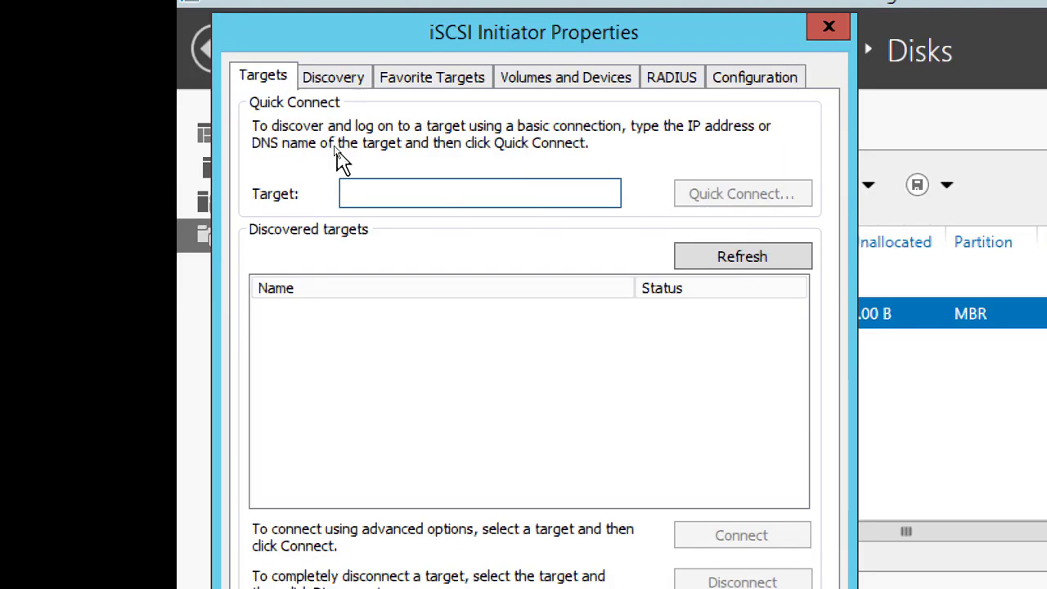
Quick-connect Server03 to the salestarget iSCSI target at 192.168.200.1 and close the connection dialog
type("192.168")
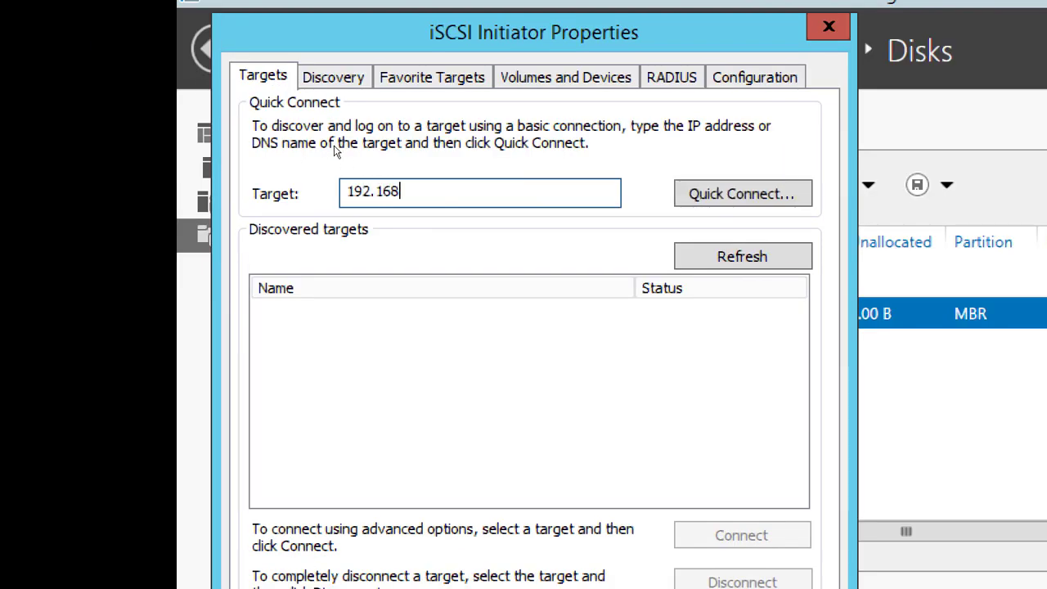
type(".200.1")
left_click(755, 194)
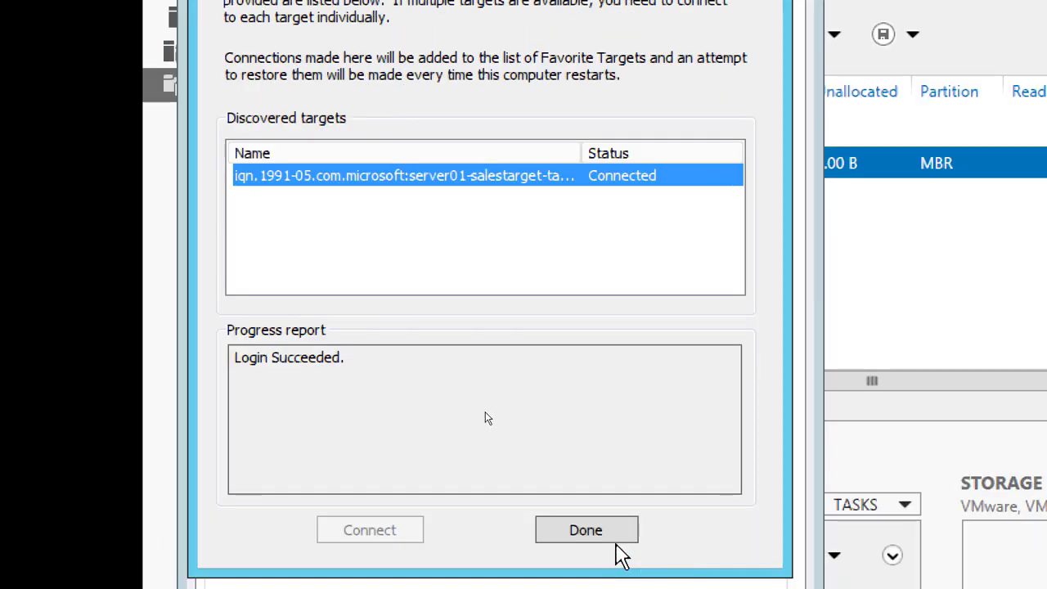
left_click(613, 540)
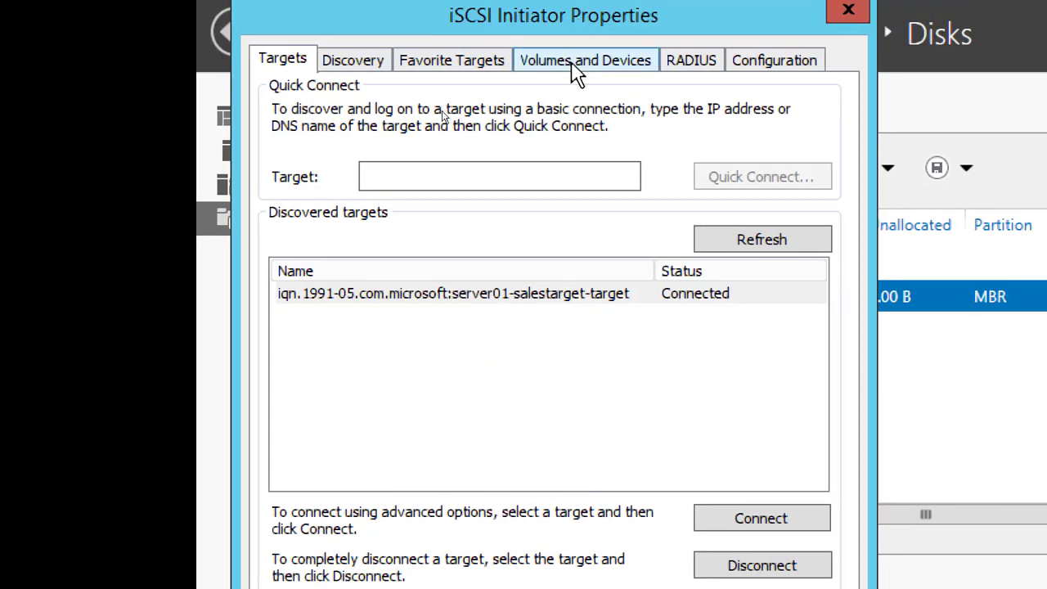
Auto-configure the iSCSI volumes and devices on Server03, and check the target portals used for discovery
left_click(573, 65)
left_click(763, 489)
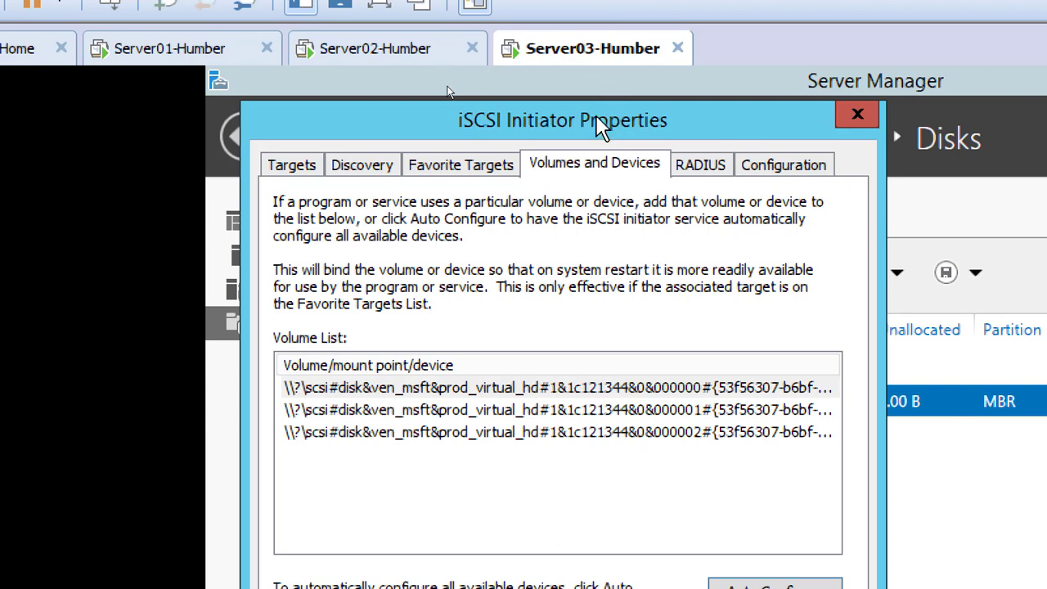
left_click(362, 166)
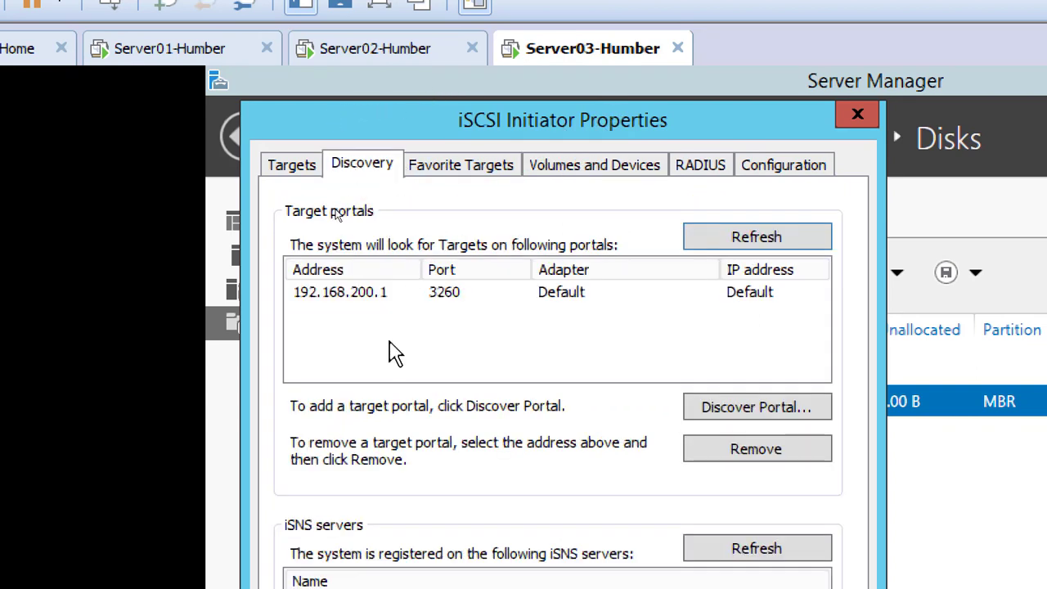
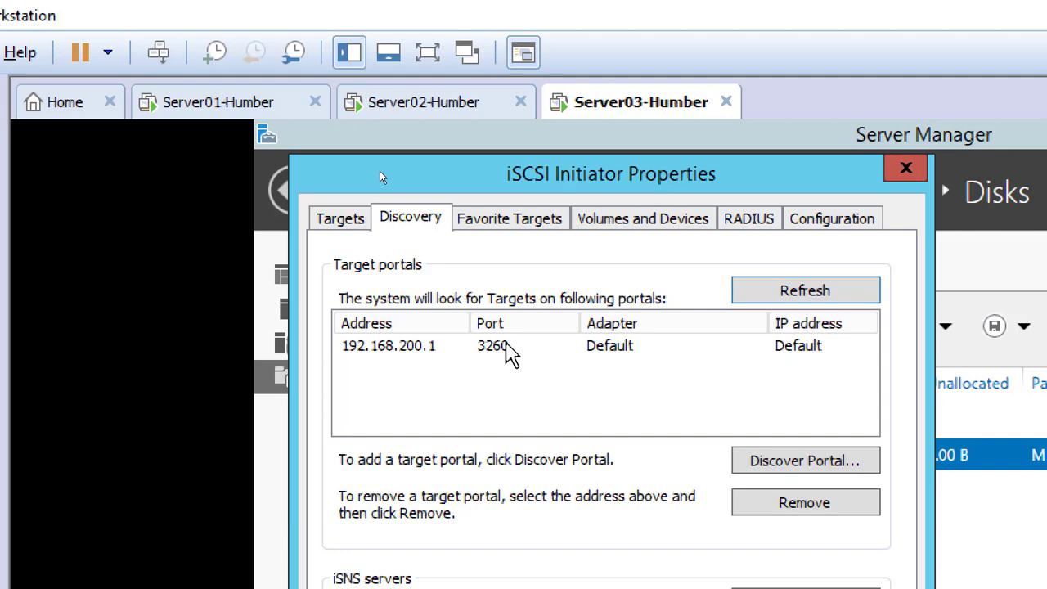
Review the iSCSI Initiator's favorite targets, bound volumes, RADIUS, configuration and discovery settings on Server03, and accept the properties
left_click(514, 218)
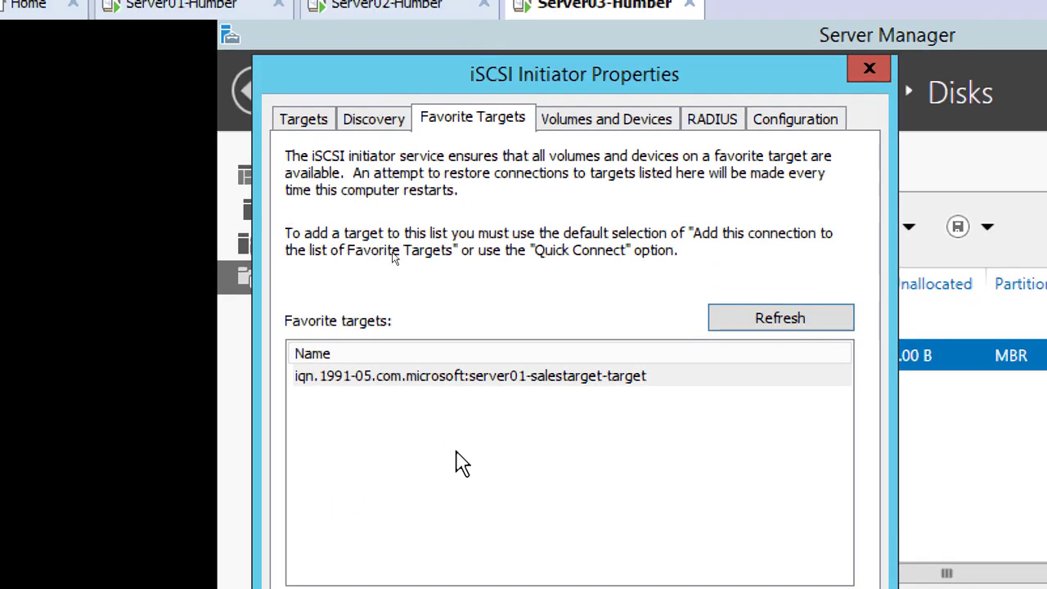
left_click(301, 119)
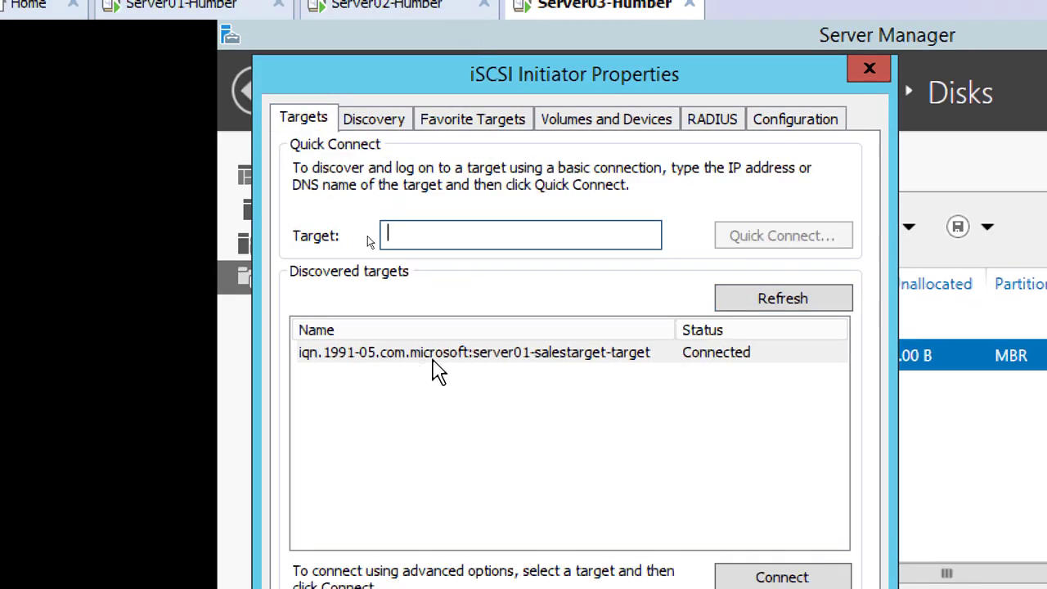
left_click(484, 124)
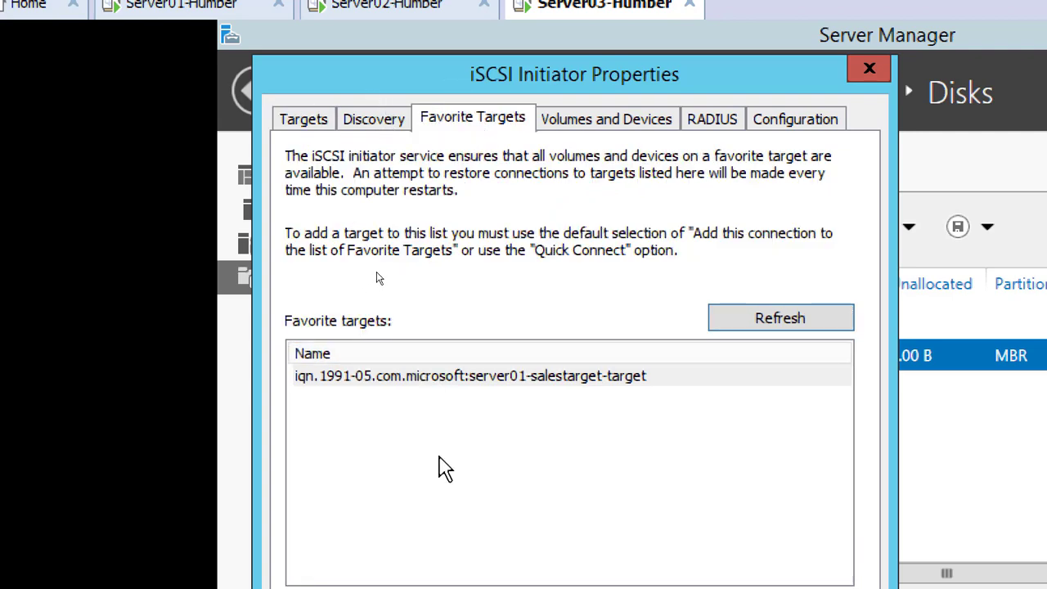
left_click(595, 122)
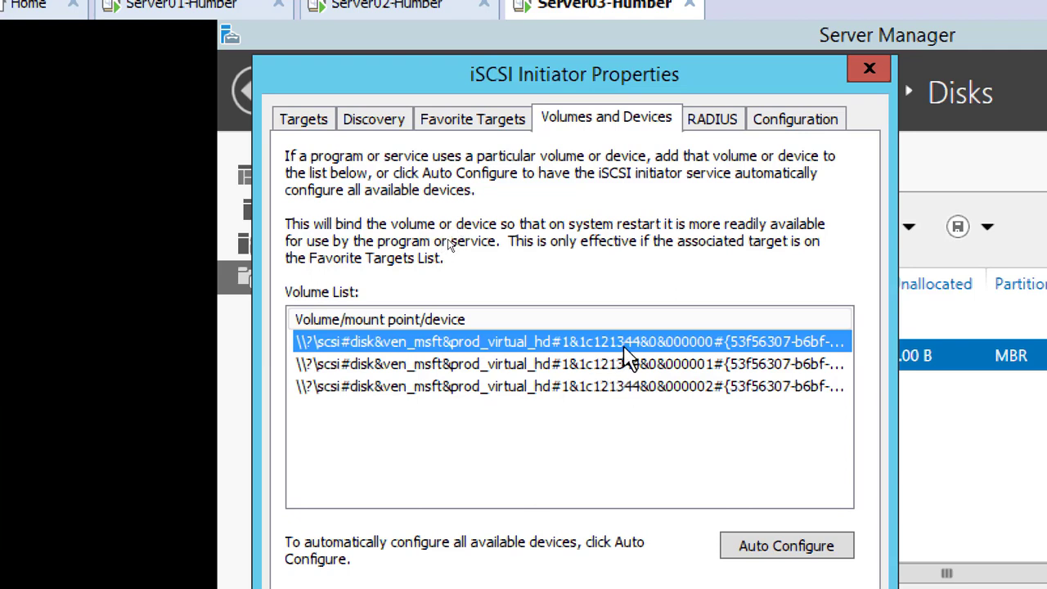
left_click(711, 119)
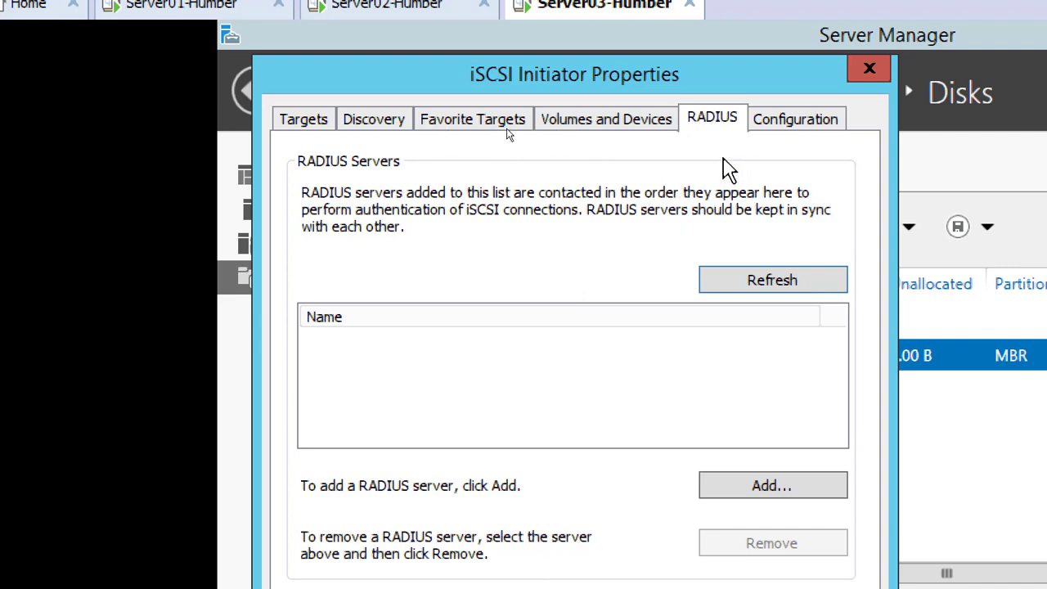
left_click(795, 123)
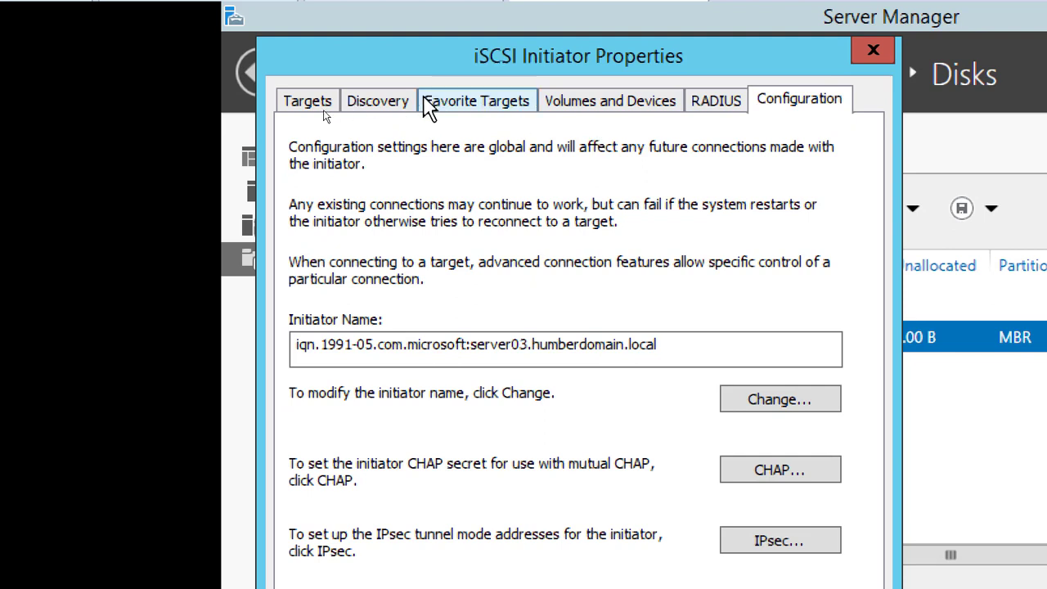
left_click(378, 100)
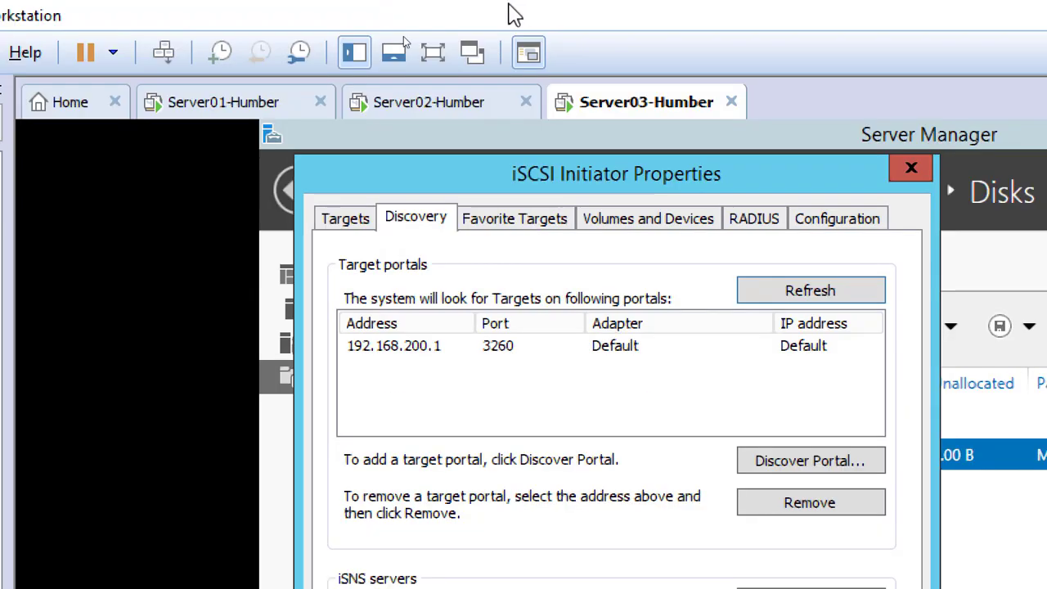
left_click(617, 219)
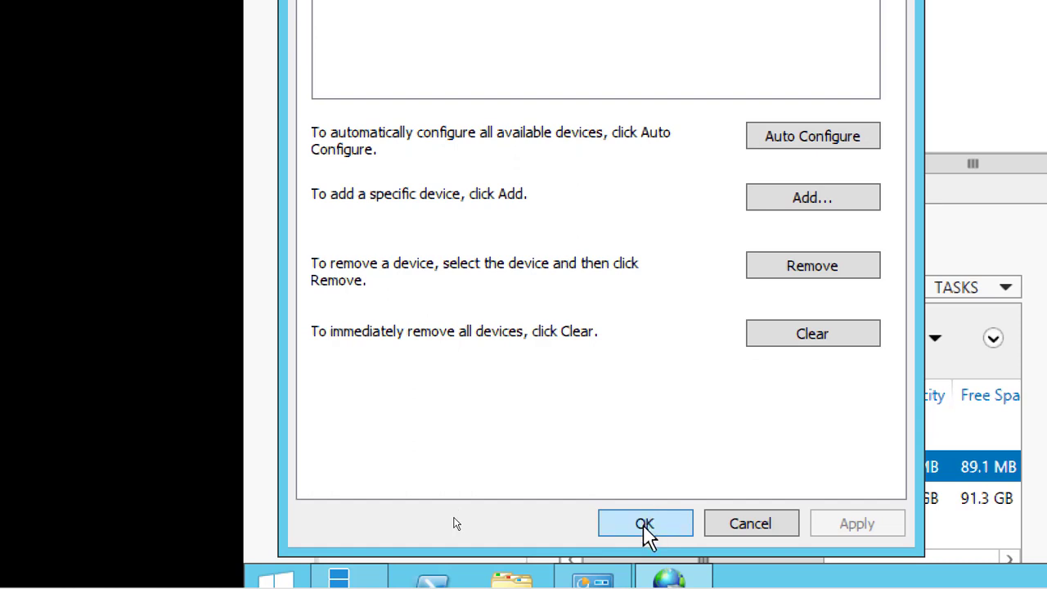
left_click(646, 538)
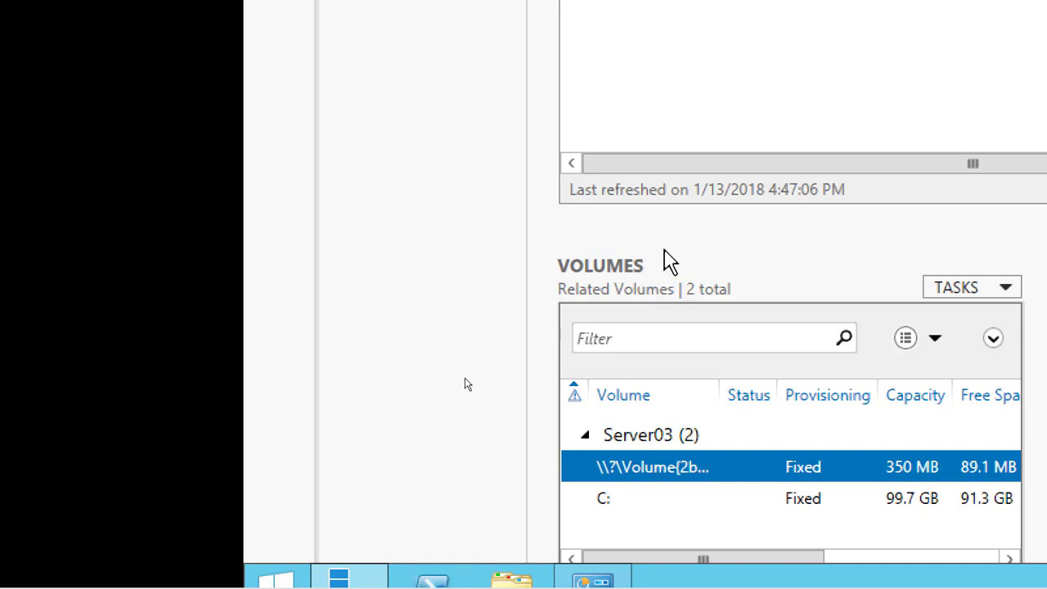
Reopen the iSCSI Initiator on Server03 to check its target settings and close it with the settings accepted
left_click_drag(670, 226, 671, 225)
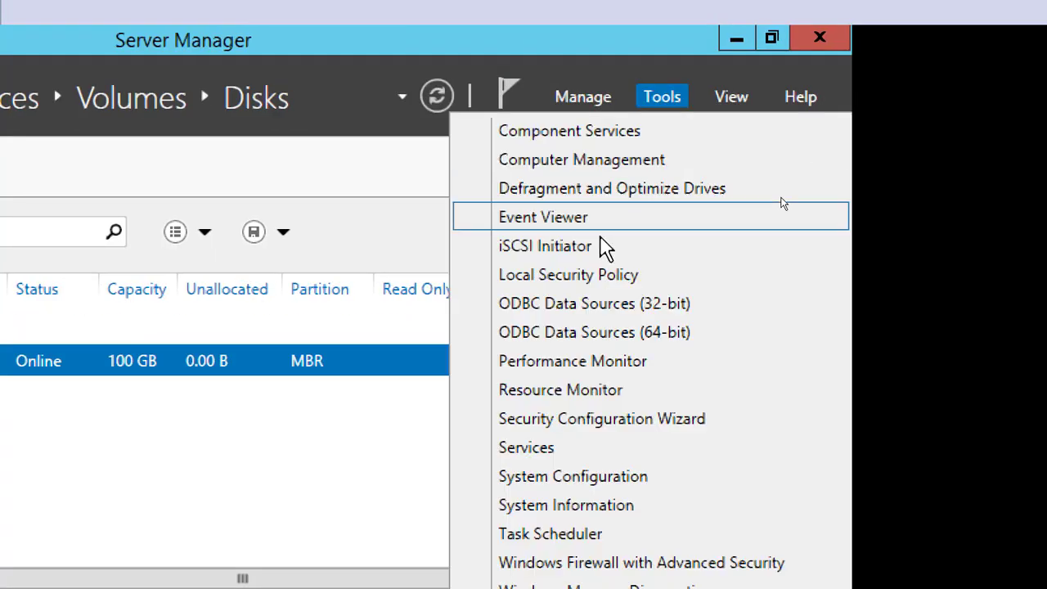
left_click(558, 247)
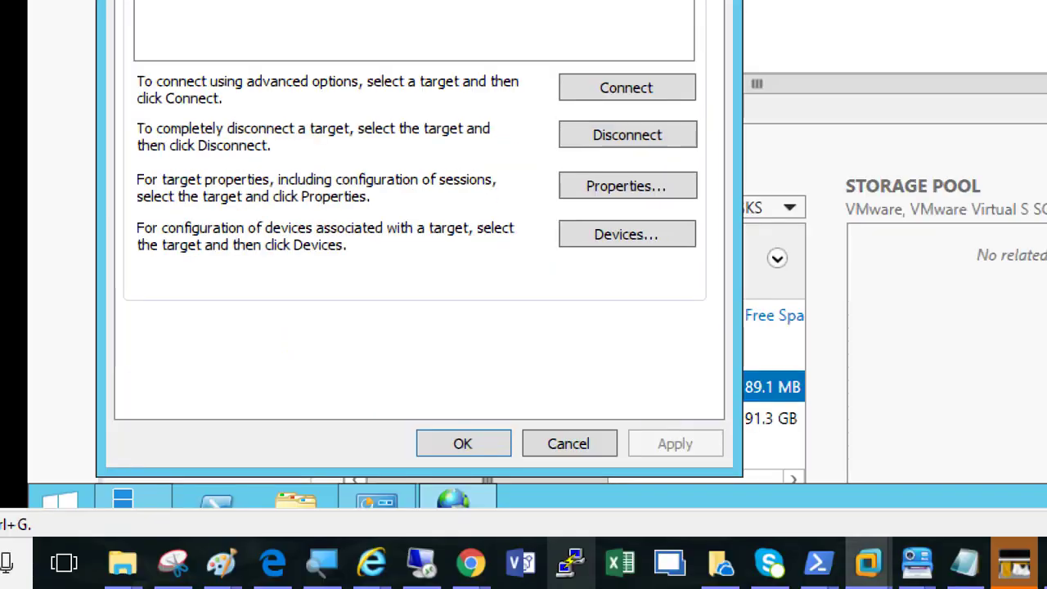
left_click(447, 446)
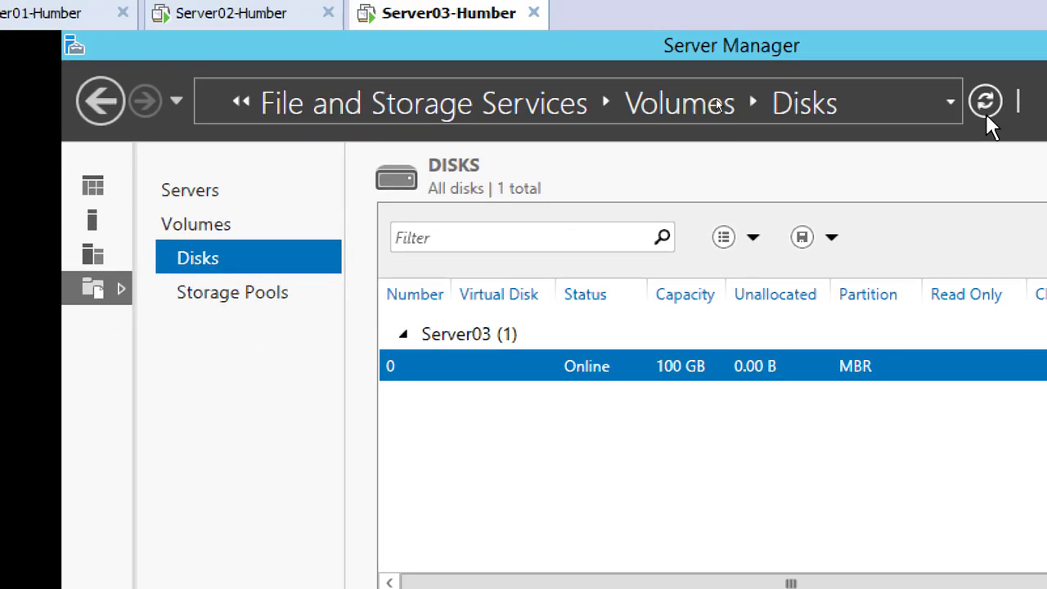
Refresh the disk list on Server03 and bring disk 1 online, accepting the data-loss warning
left_click(1009, 65)
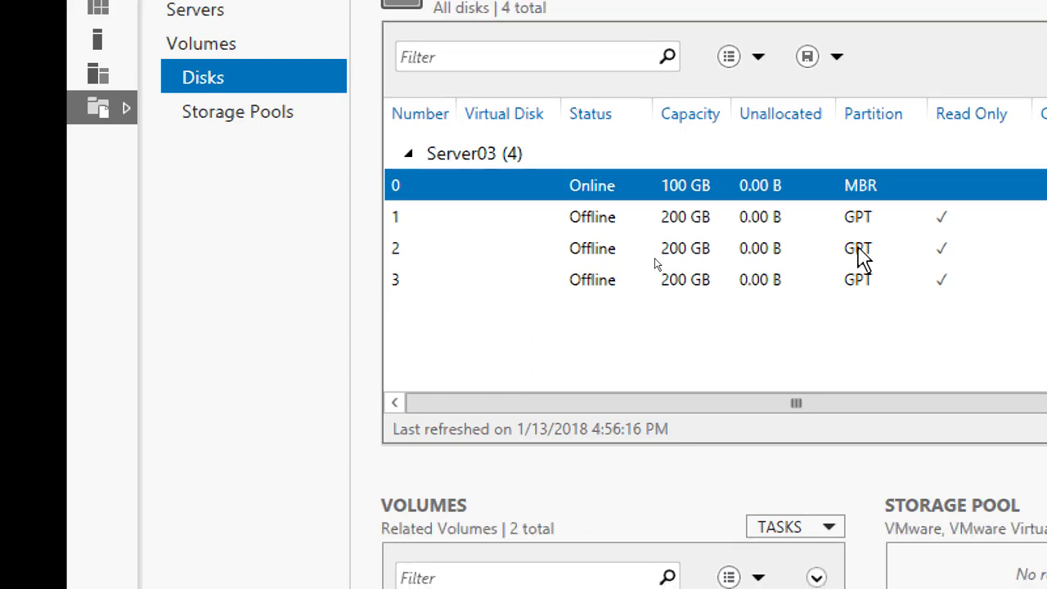
left_click(870, 223)
left_click(867, 248)
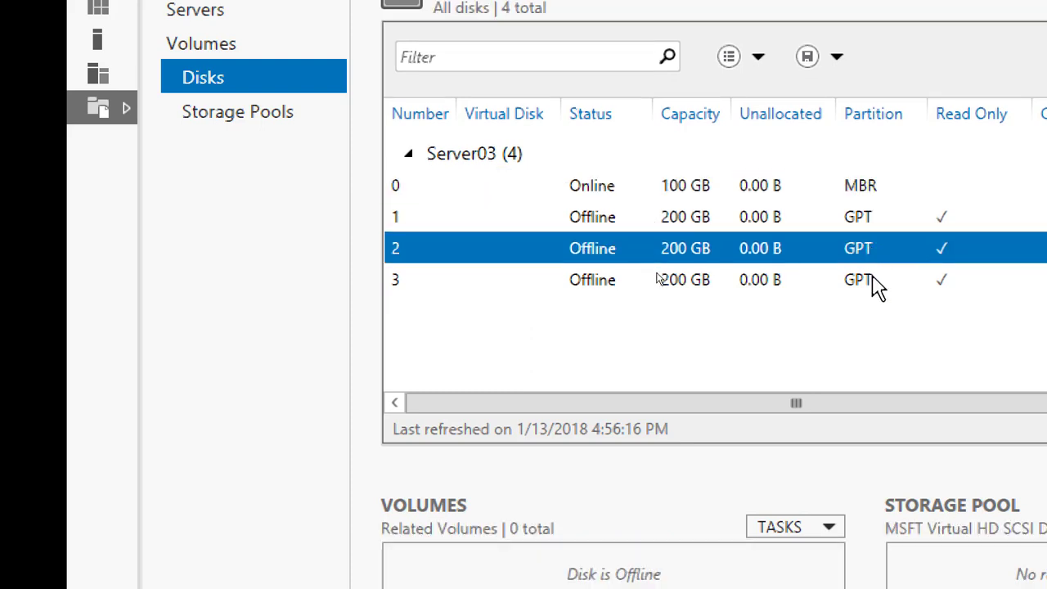
left_click(590, 214)
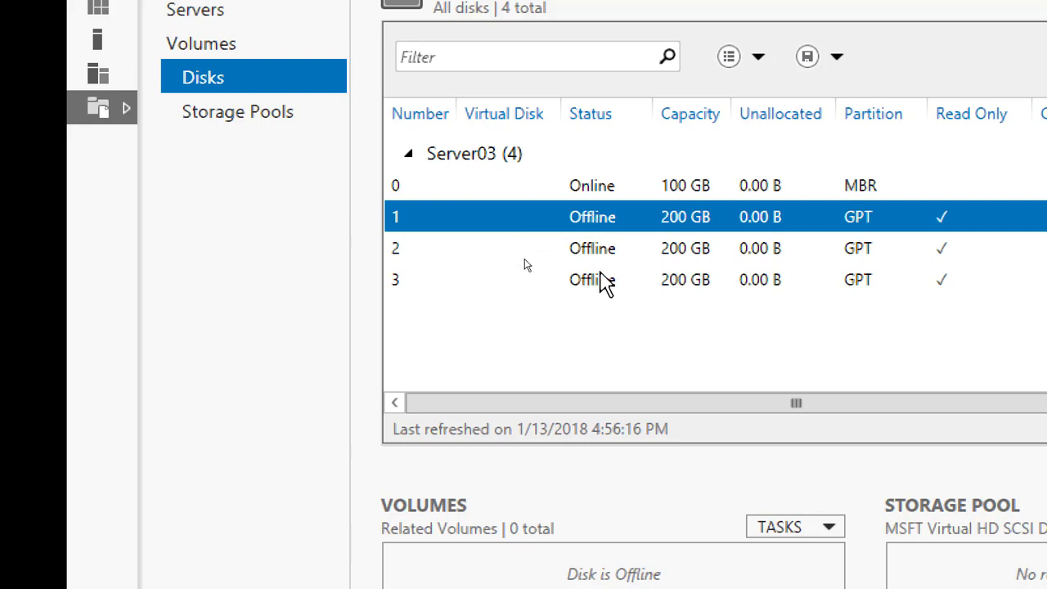
right_click(601, 211)
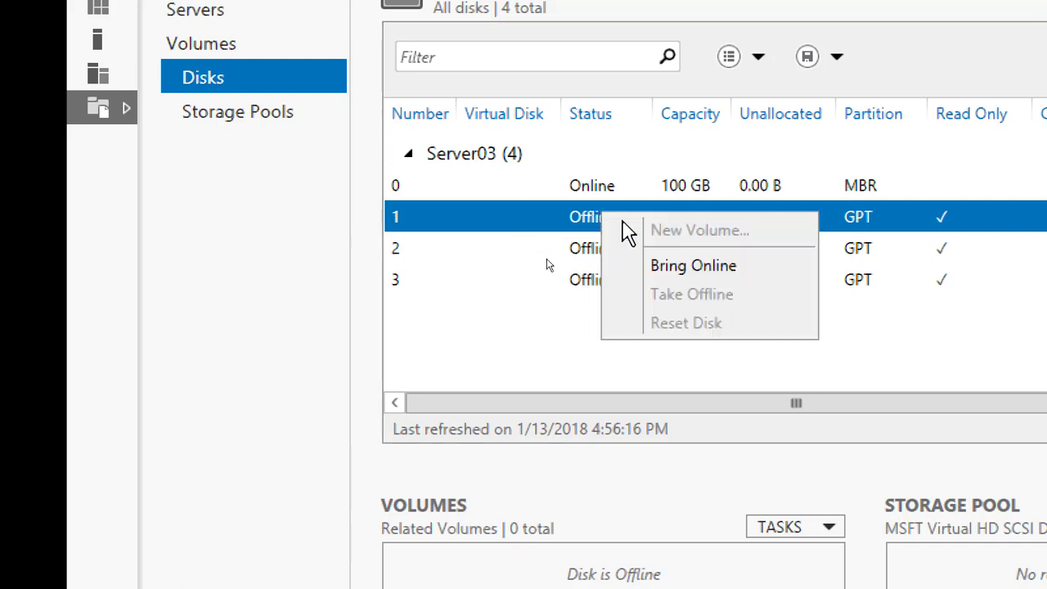
left_click(669, 273)
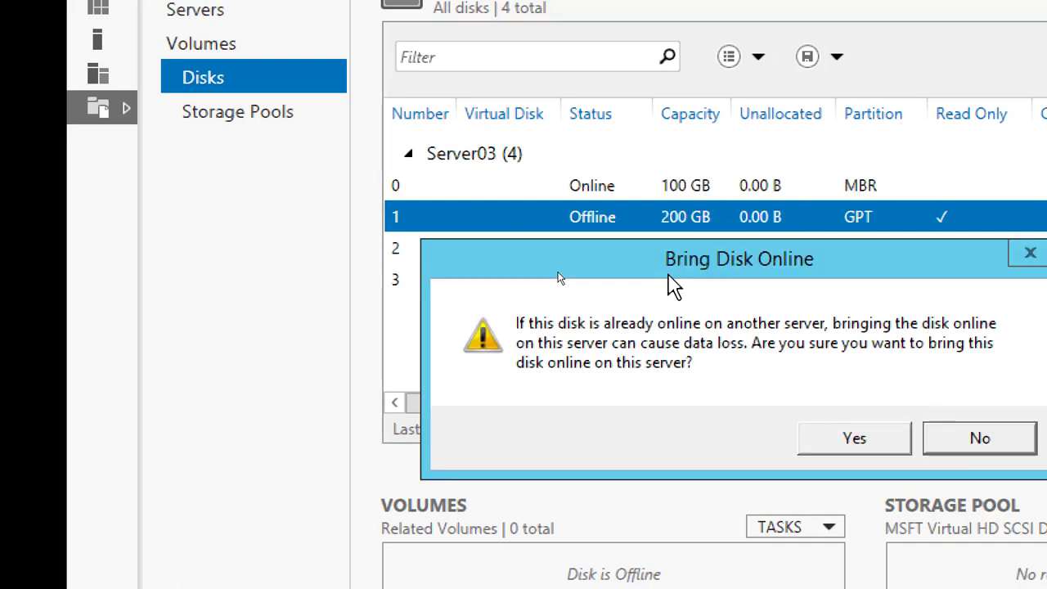
left_click(840, 438)
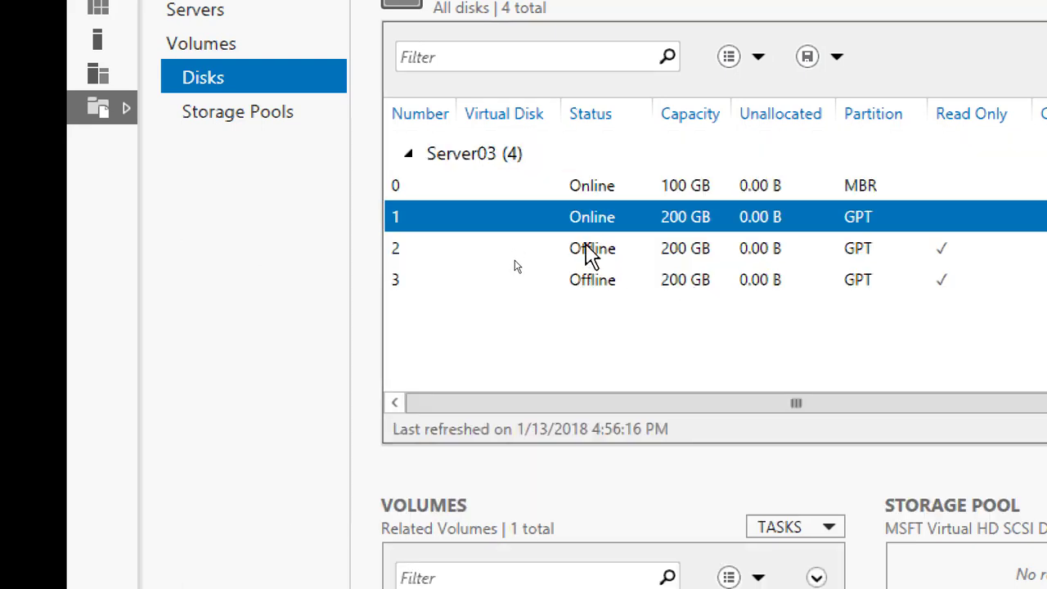
Bring disks 2 and 3 online on Server03, accepting the warning for each disk
right_click(589, 251)
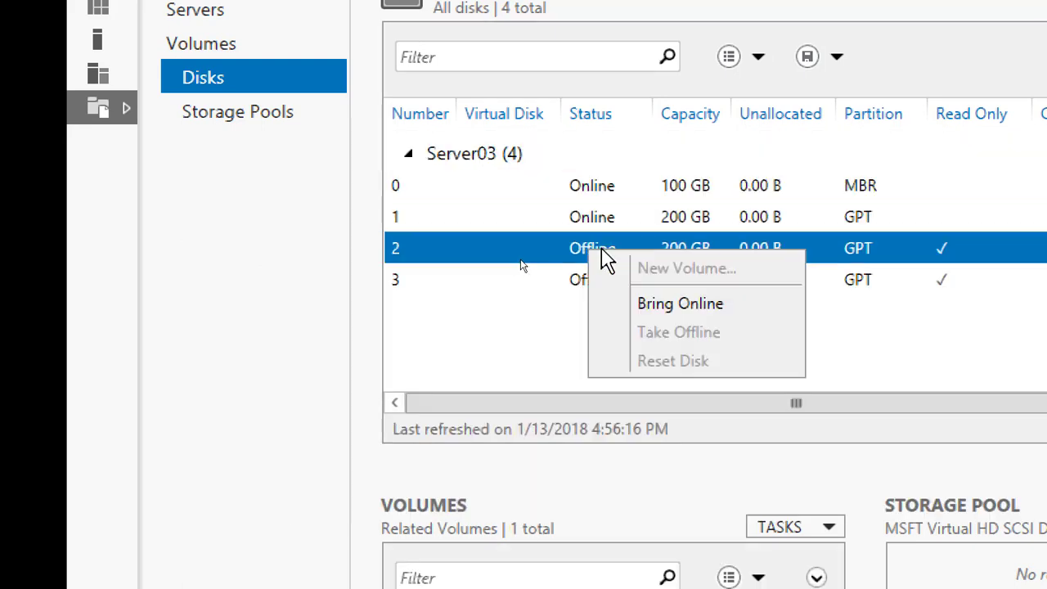
left_click(654, 305)
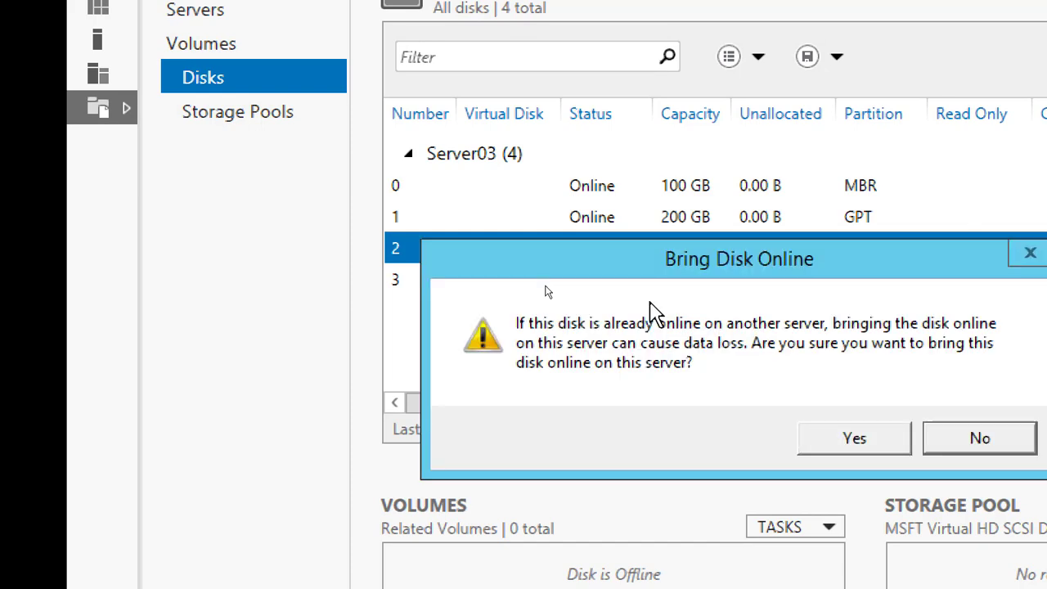
left_click(812, 442)
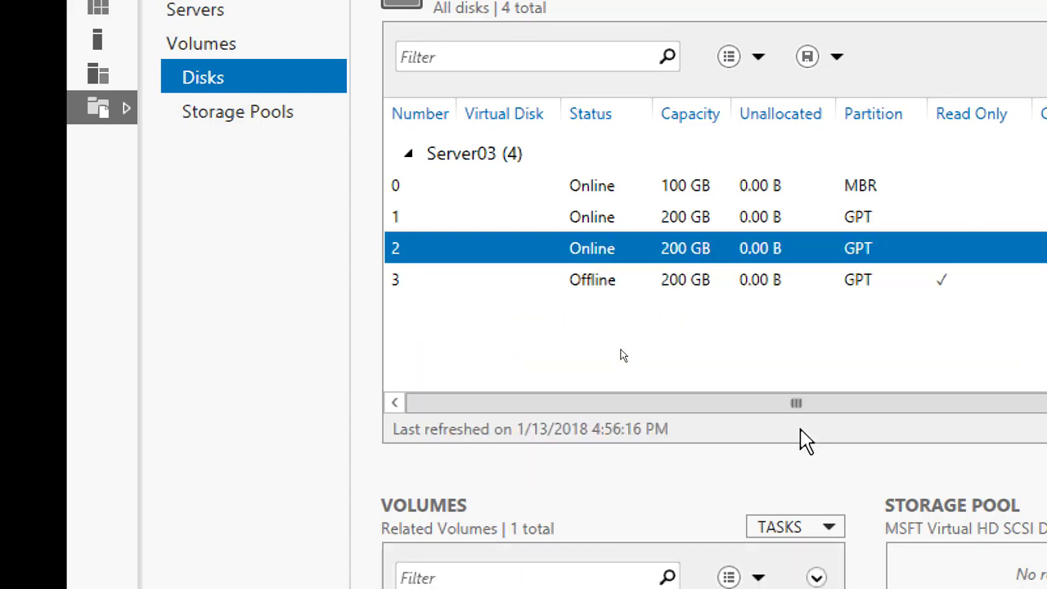
right_click(589, 282)
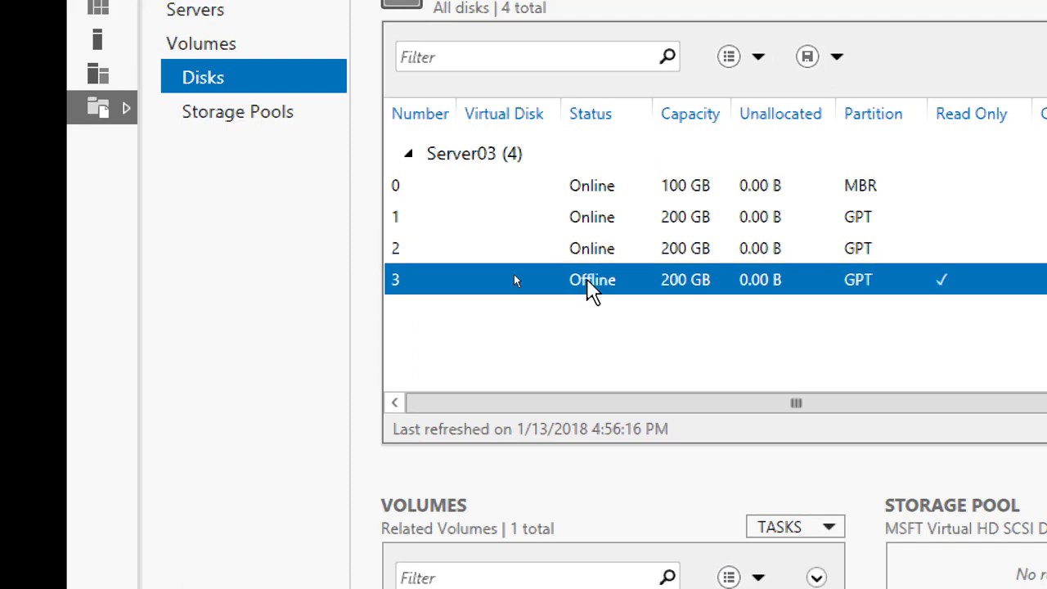
left_click(636, 335)
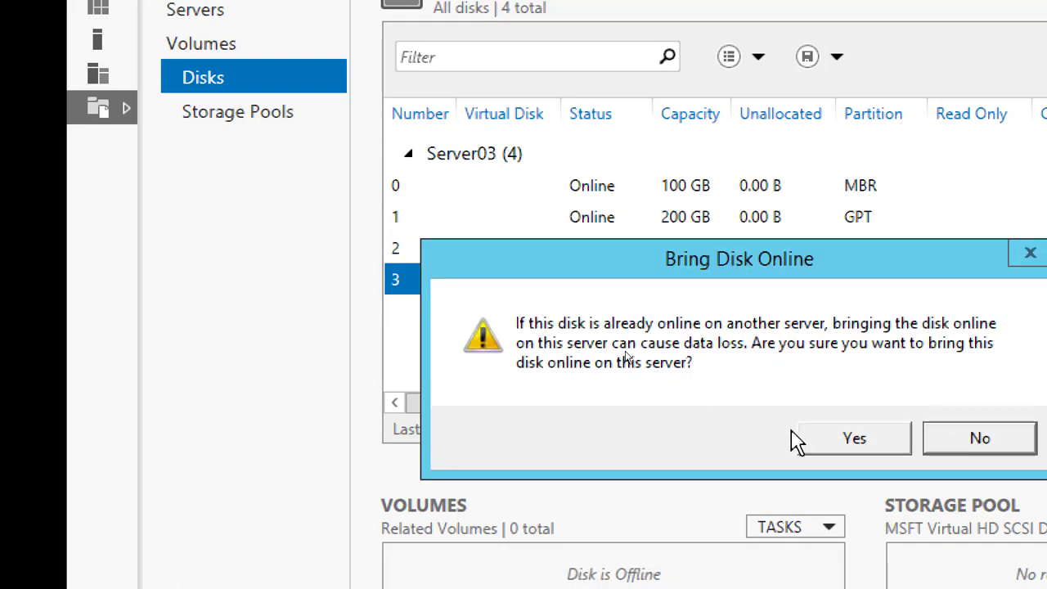
left_click(824, 449)
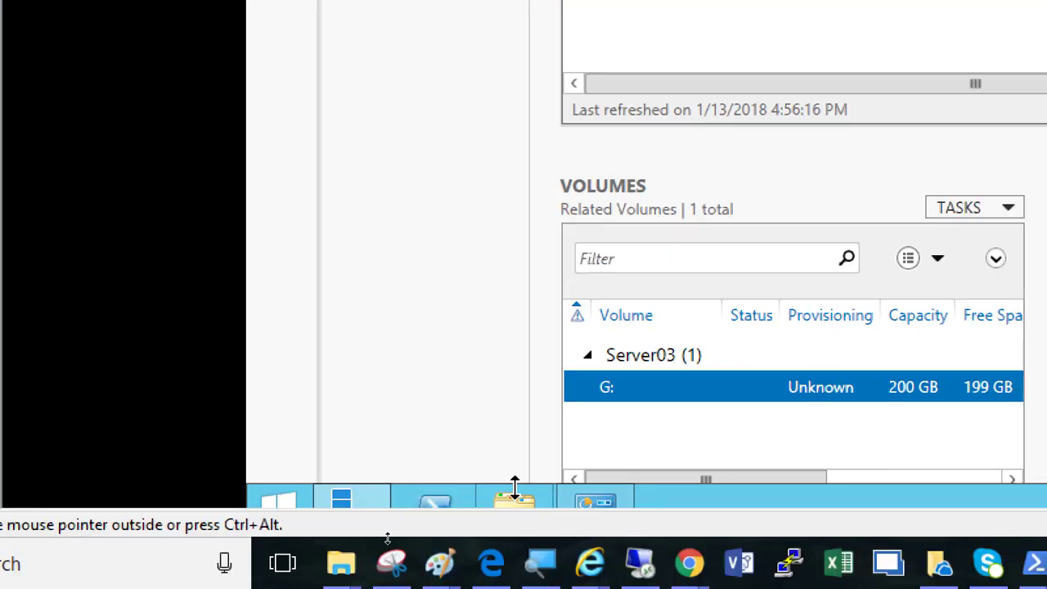
Display This PC in File Explorer on Server03 and Server02 to compare the LUN drives on both machines
left_click(517, 504)
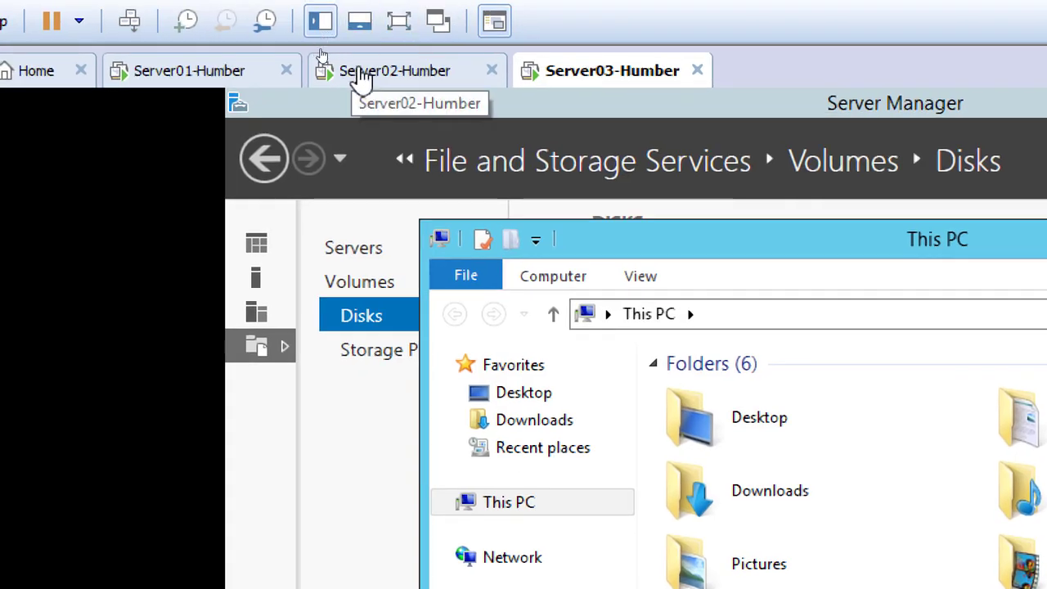
left_click(368, 70)
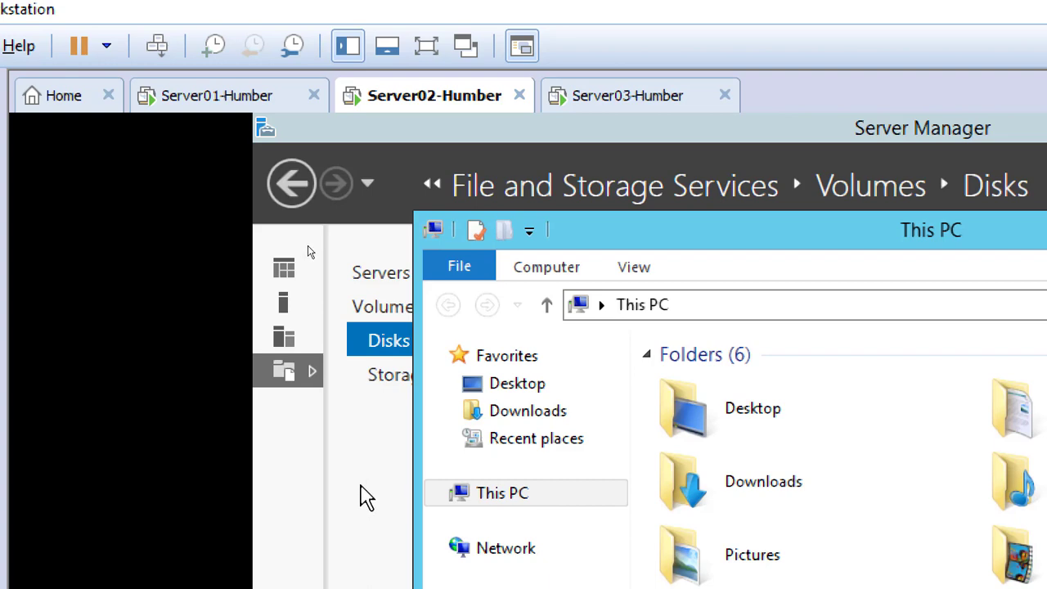
left_click(362, 497)
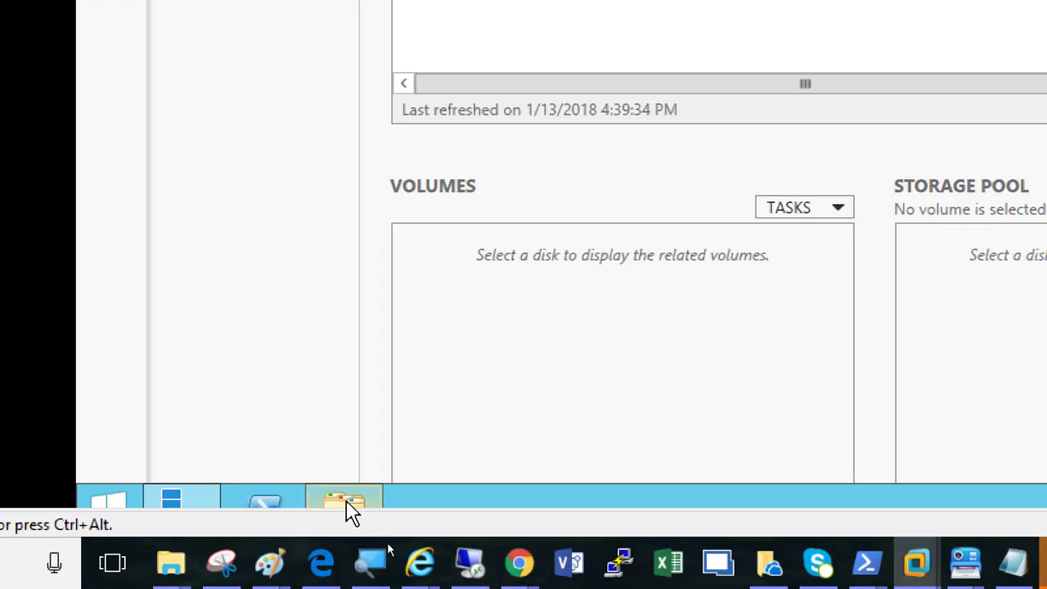
left_click(345, 503)
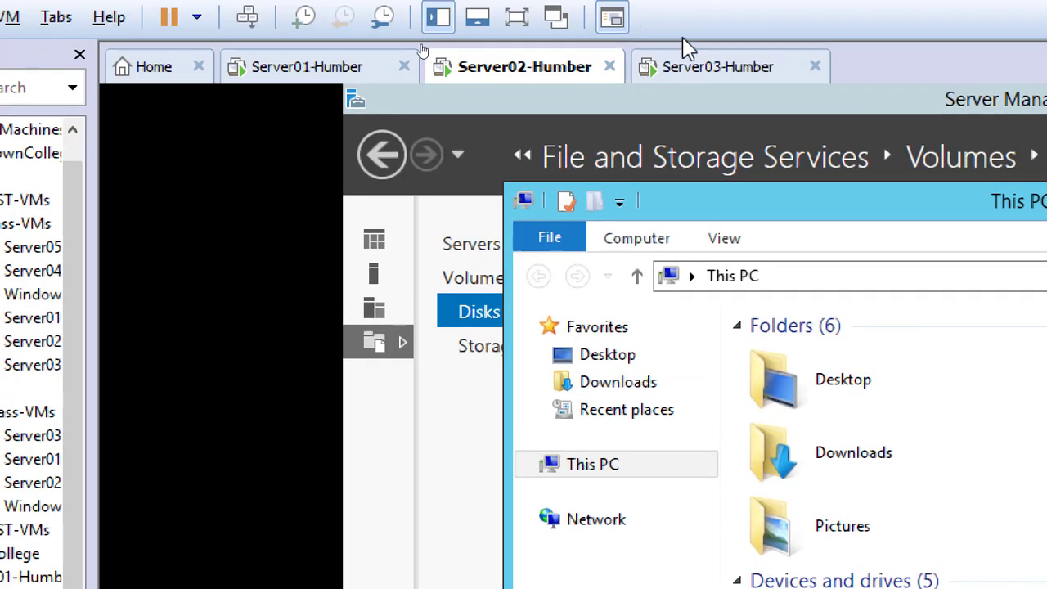
left_click(691, 71)
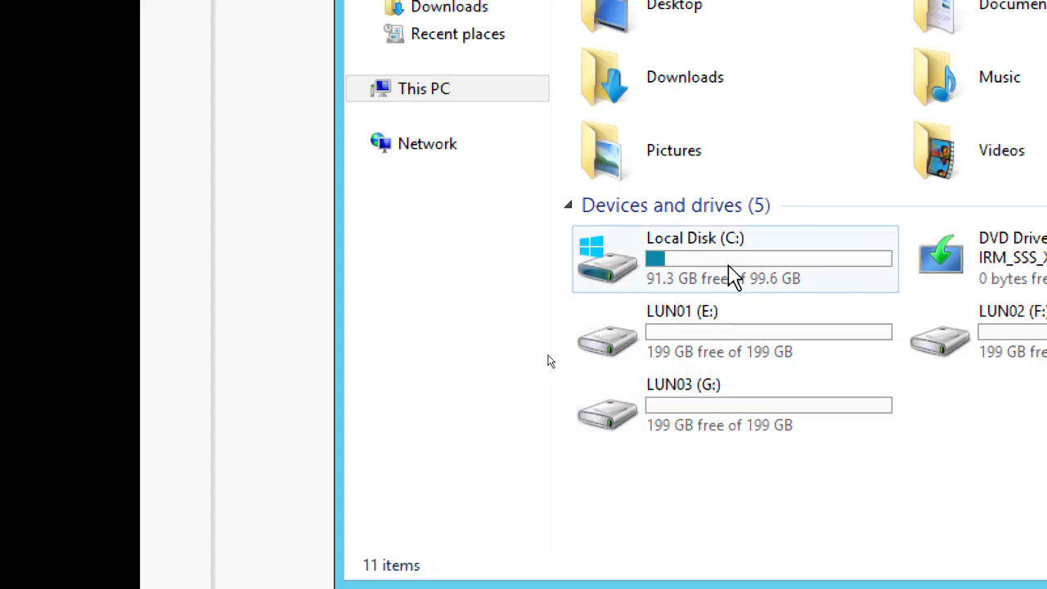
mouse_move(733, 278)
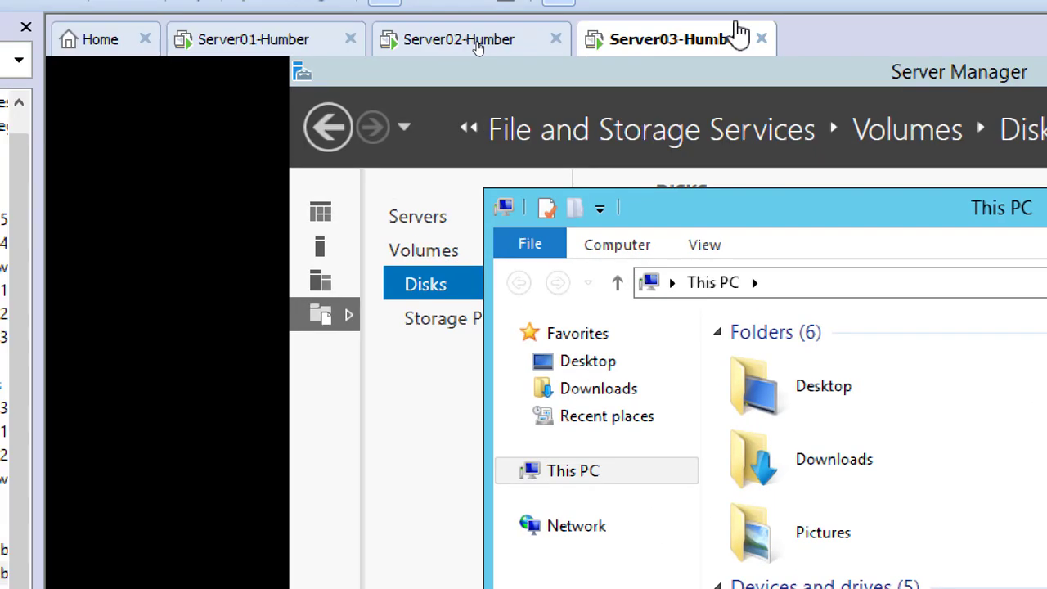
Start the Add Roles and Features Wizard on Server02 and advance to feature selection with a role-based installation and no additional roles
left_click(477, 45)
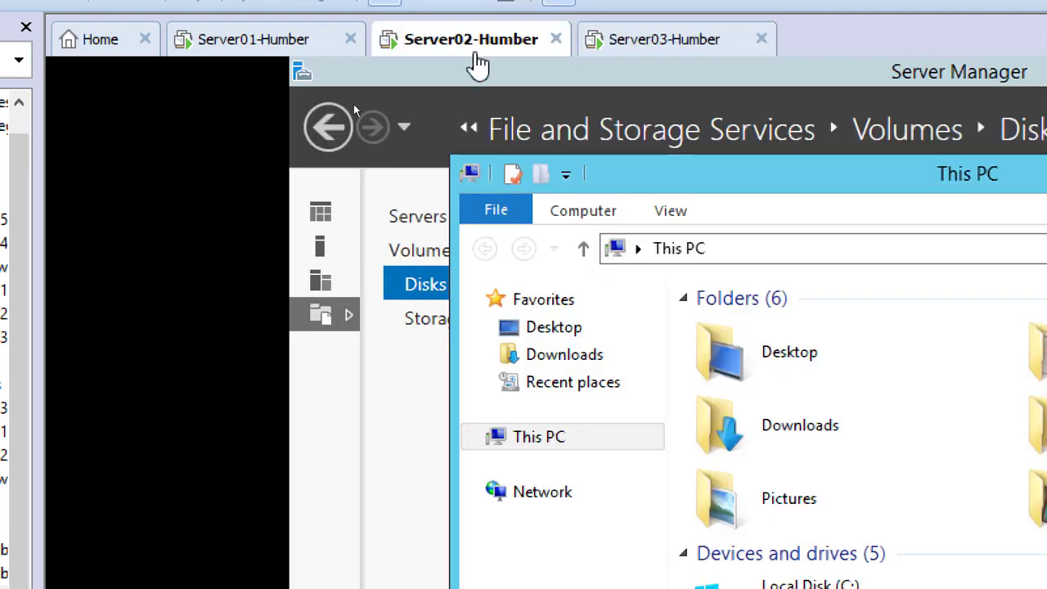
left_click(330, 229)
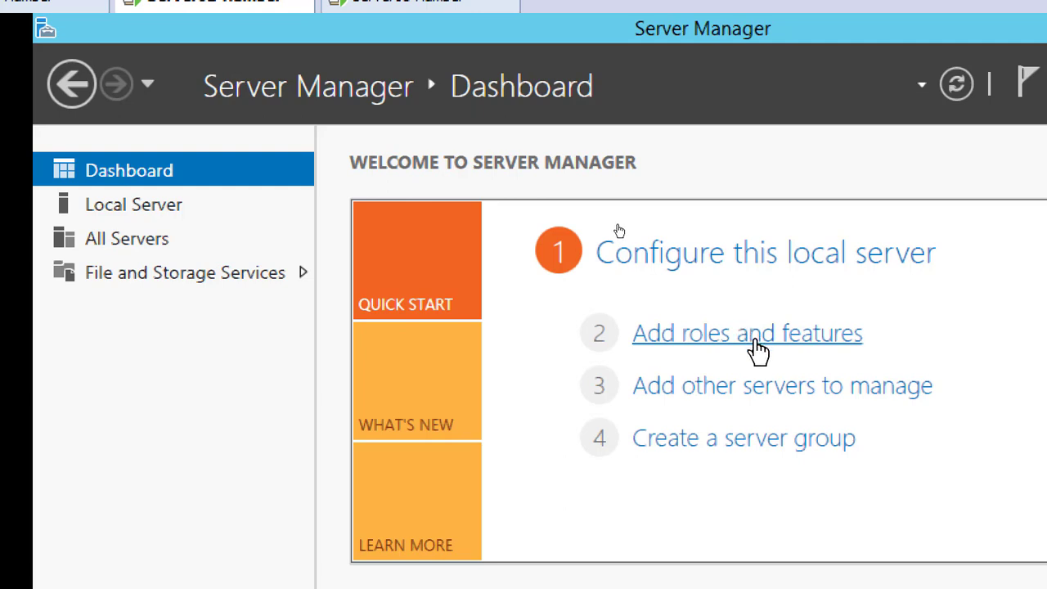
left_click(762, 343)
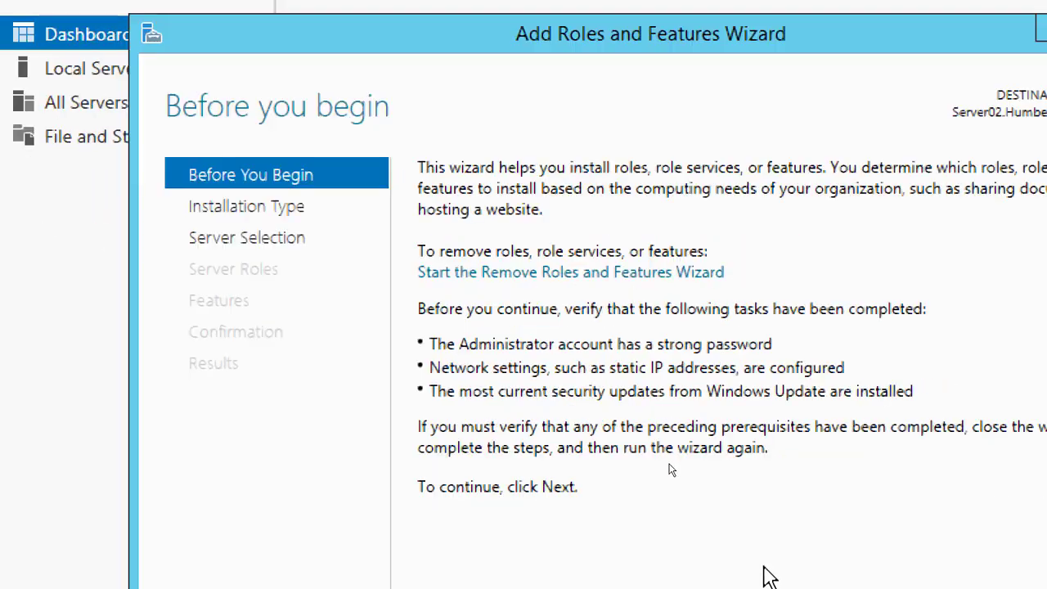
left_click(764, 531)
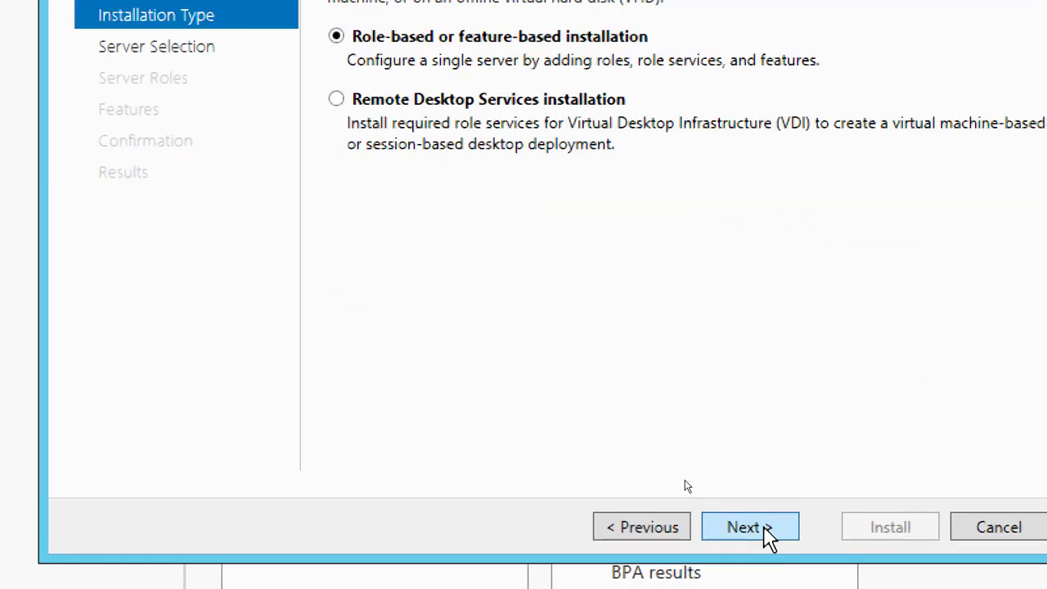
left_click(765, 528)
left_click(765, 529)
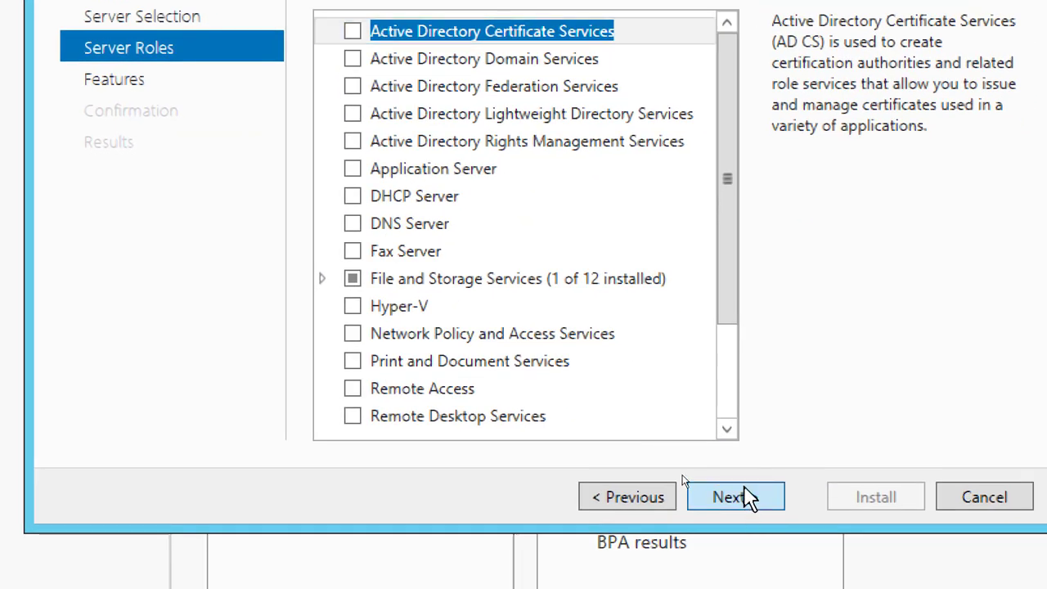
left_click(746, 497)
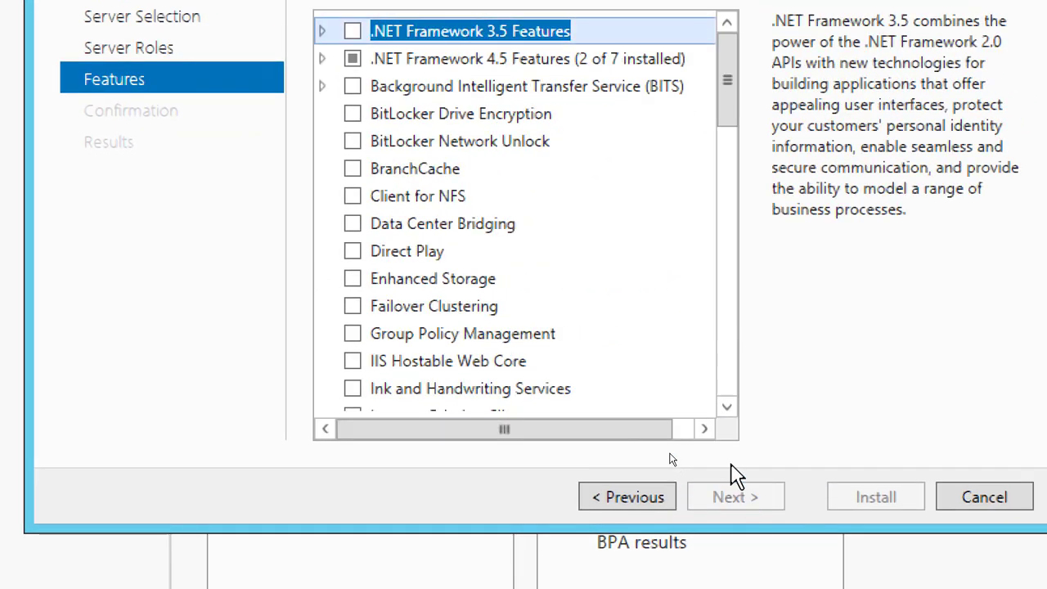
Select the Failover Clustering feature for Server02, including its required management tools, and continue to the confirmation page
left_click(414, 315)
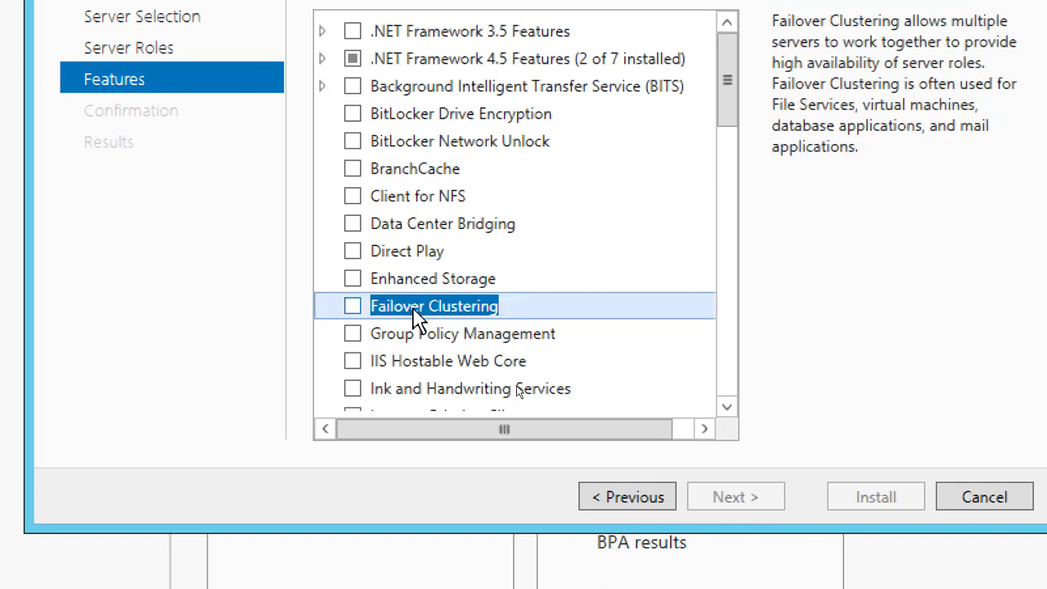
left_click(352, 310)
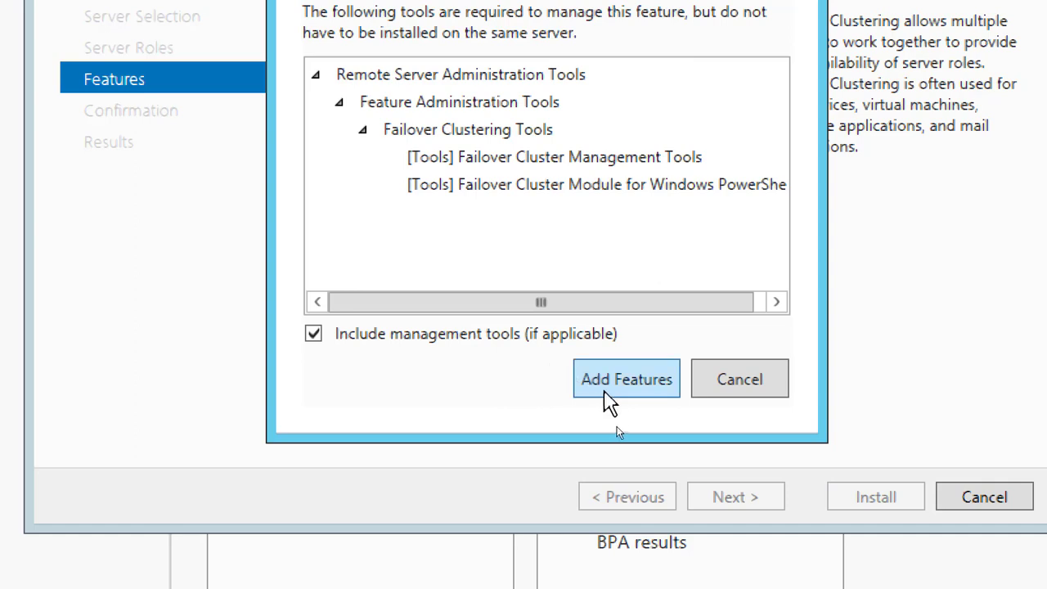
left_click(623, 380)
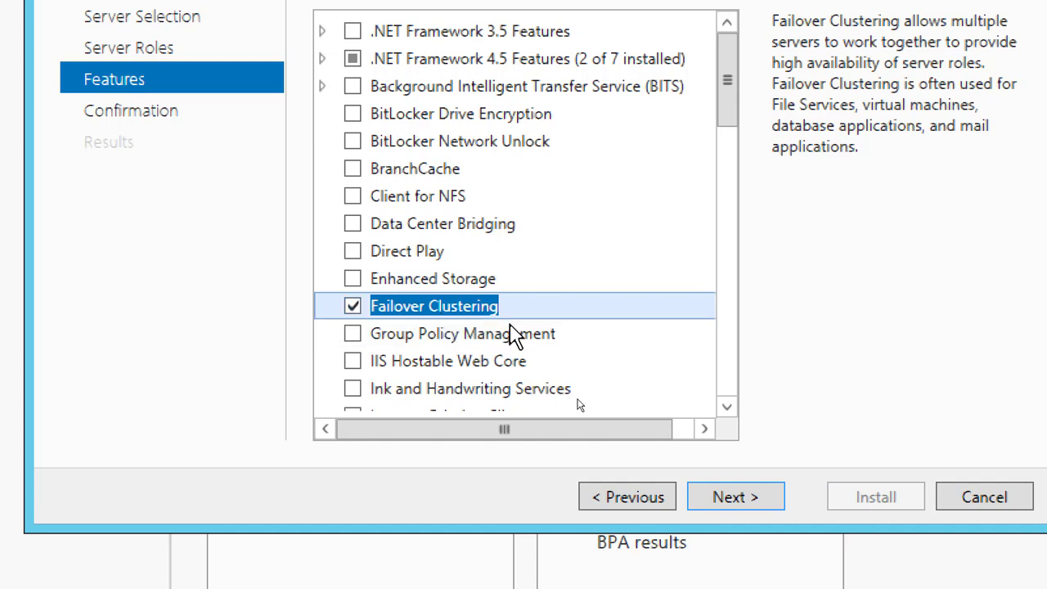
left_click(752, 501)
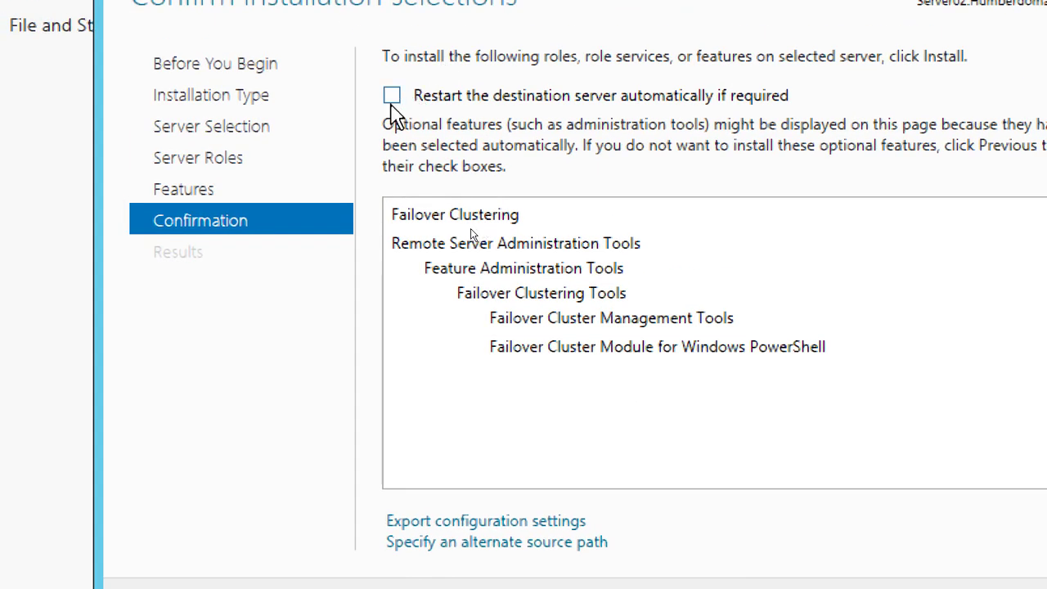
Allow automatic restart of Server02 if required and start the Failover Clustering installation
left_click(392, 97)
left_click(726, 352)
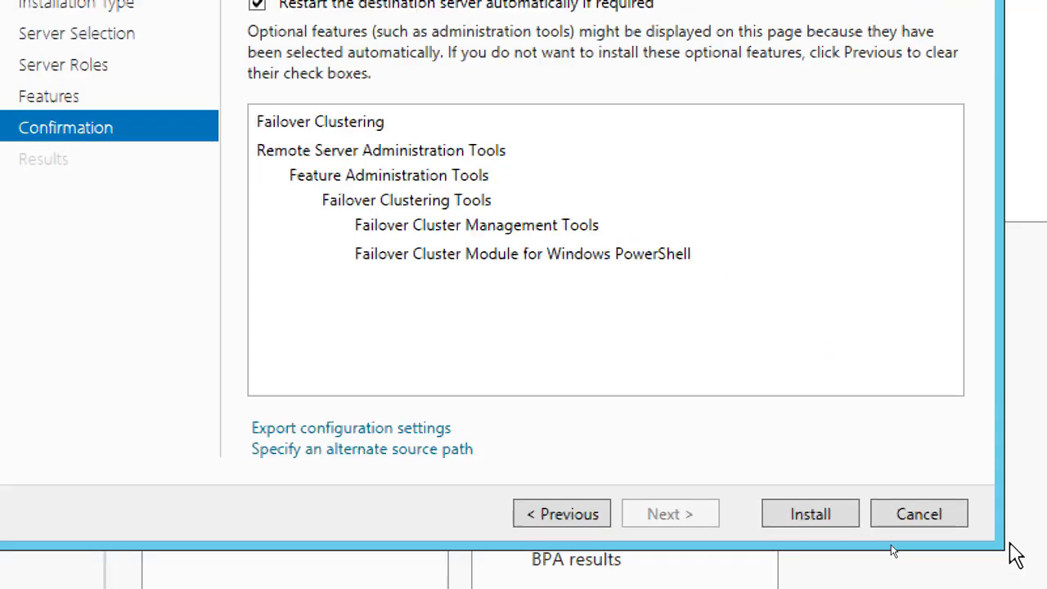
left_click(789, 519)
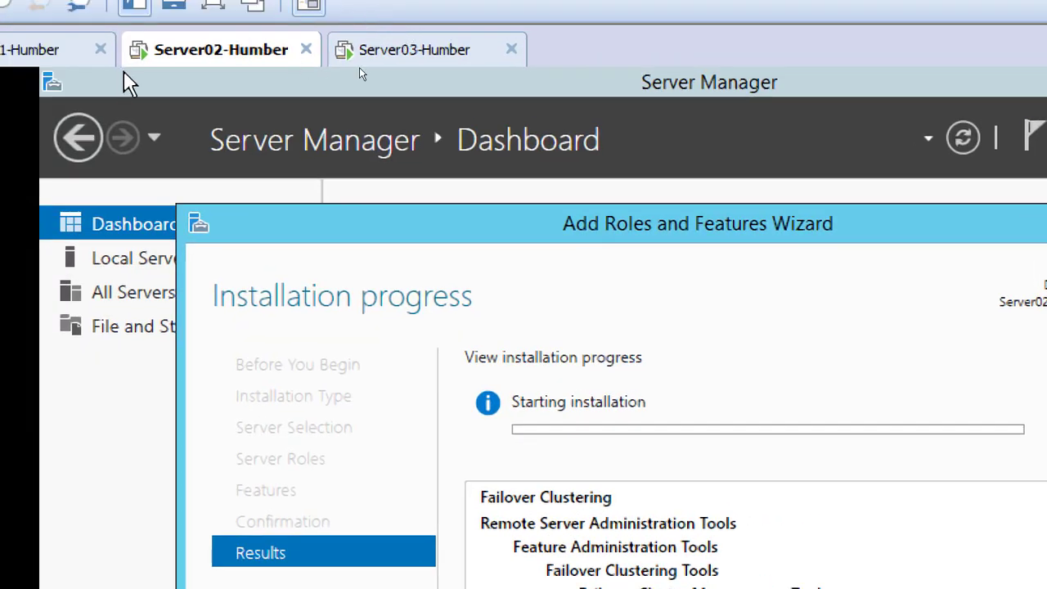
Start the Add Roles and Features Wizard from the Server03 dashboard and advance to feature selection, keeping the default installation type and roles
left_click(421, 51)
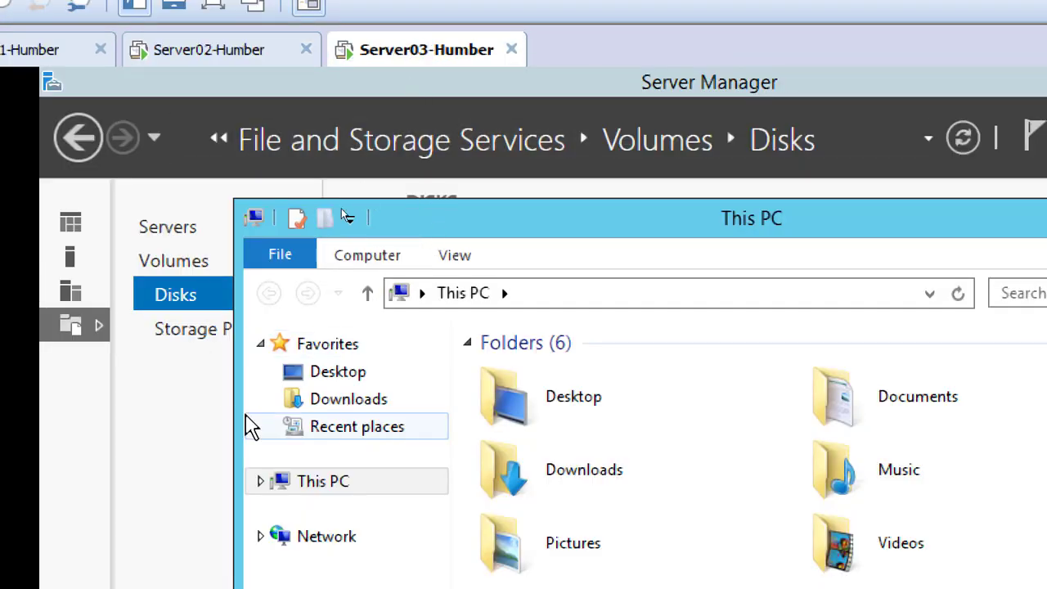
left_click(70, 330)
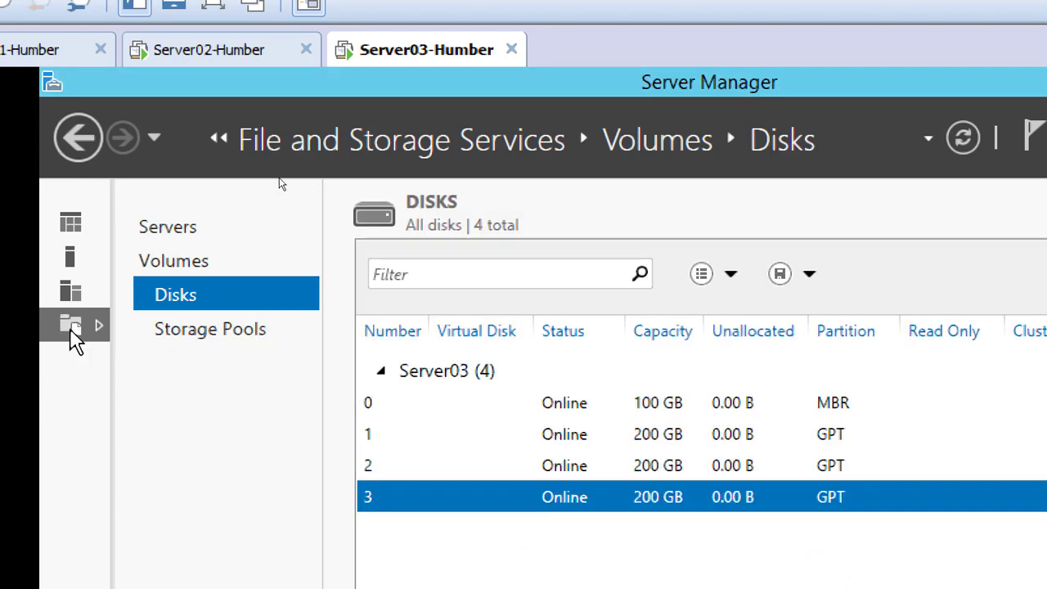
left_click(74, 229)
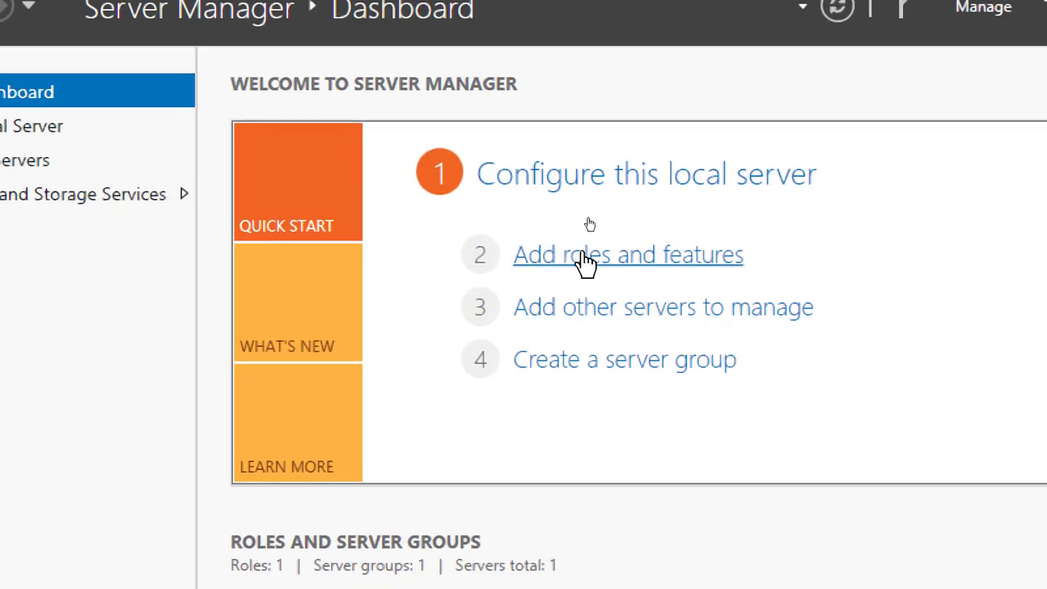
left_click(710, 384)
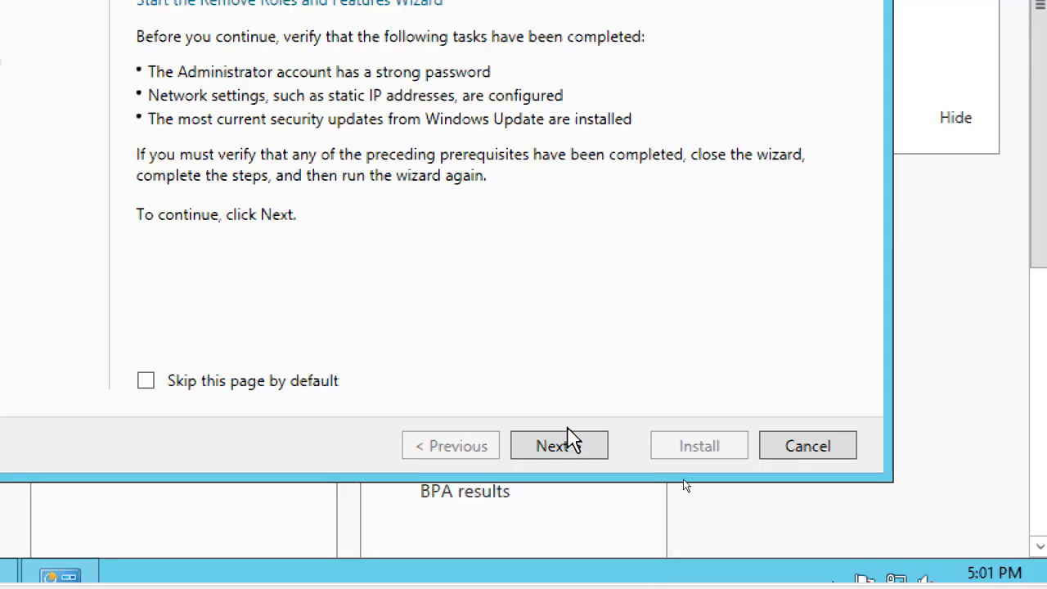
left_click(571, 446)
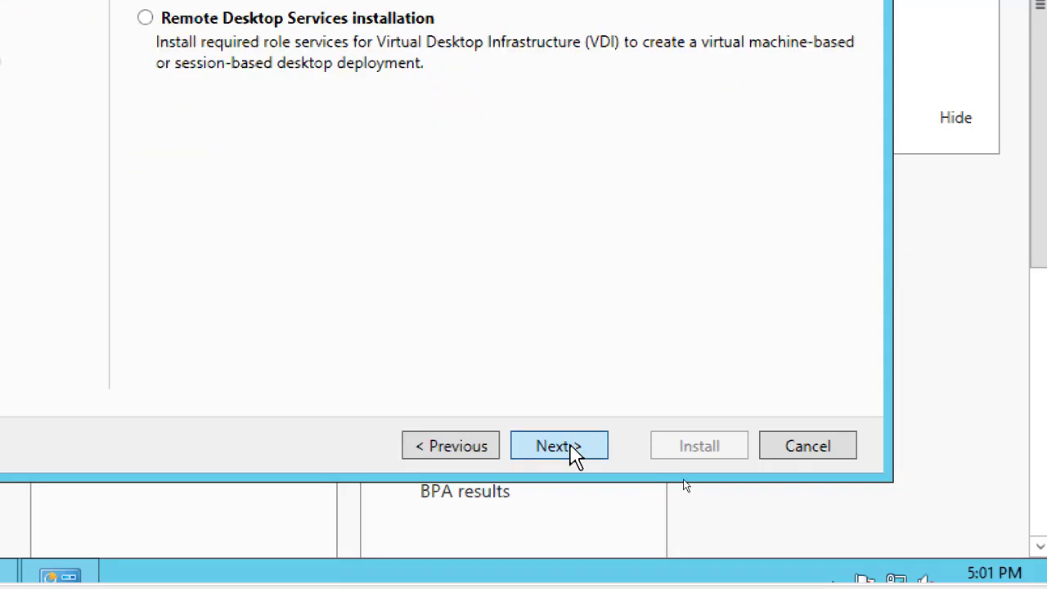
left_click(571, 448)
left_click(570, 449)
left_click(569, 449)
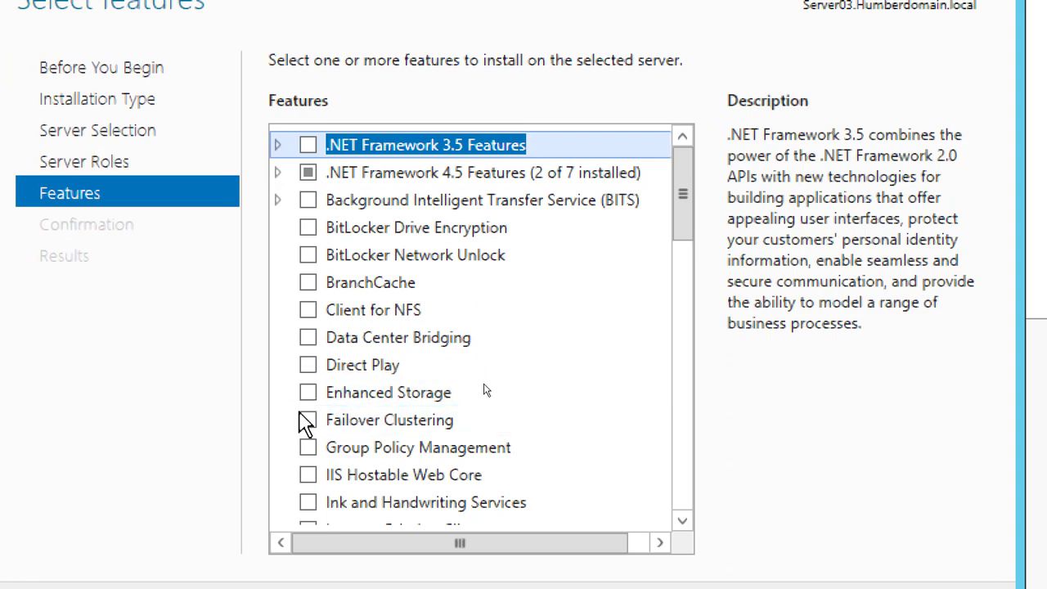
Select Failover Clustering with its management tools for Server03 and continue to the confirmation page
left_click(306, 420)
left_click(586, 493)
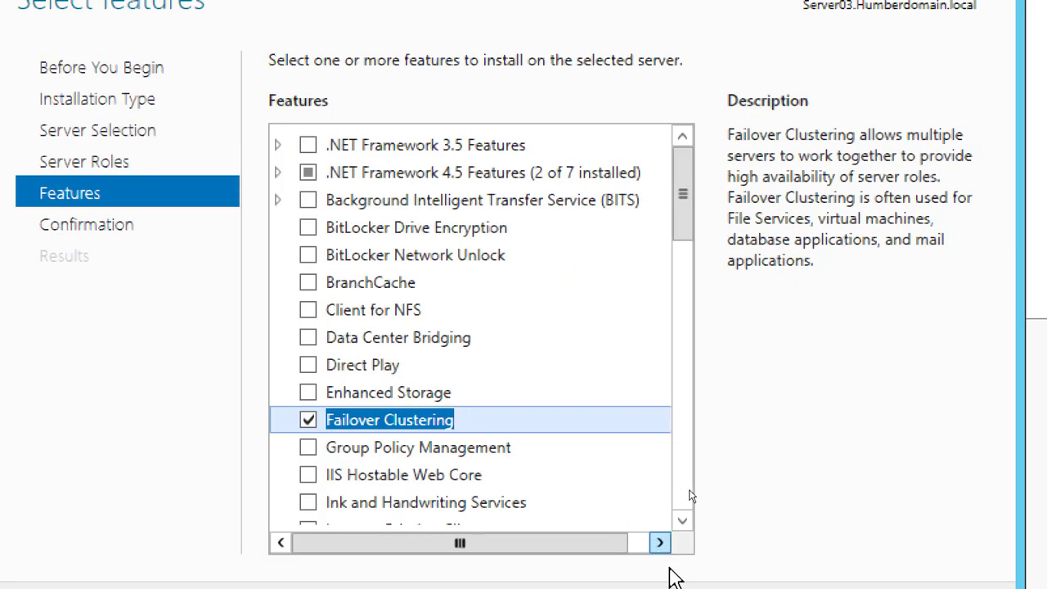
left_click(690, 588)
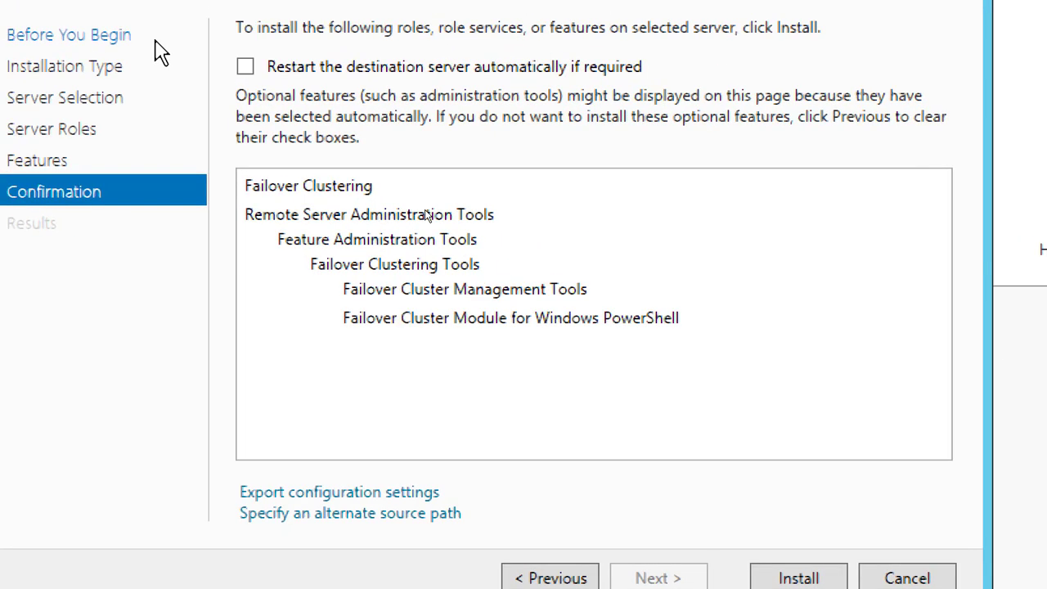
Allow automatic restart of Server03 if required and start the Failover Clustering installation
left_click(245, 66)
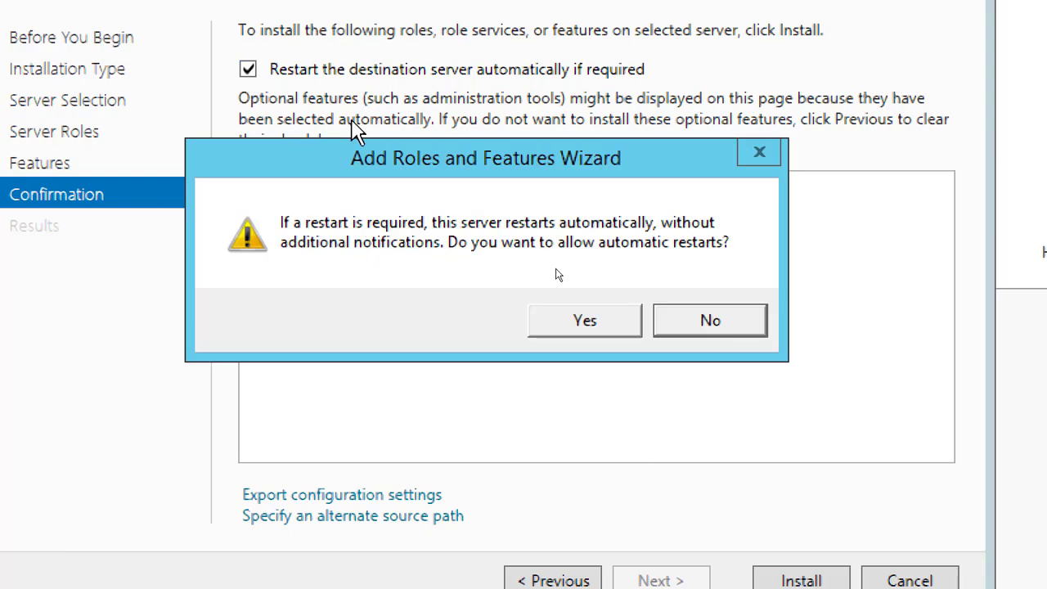
left_click(585, 322)
left_click(769, 576)
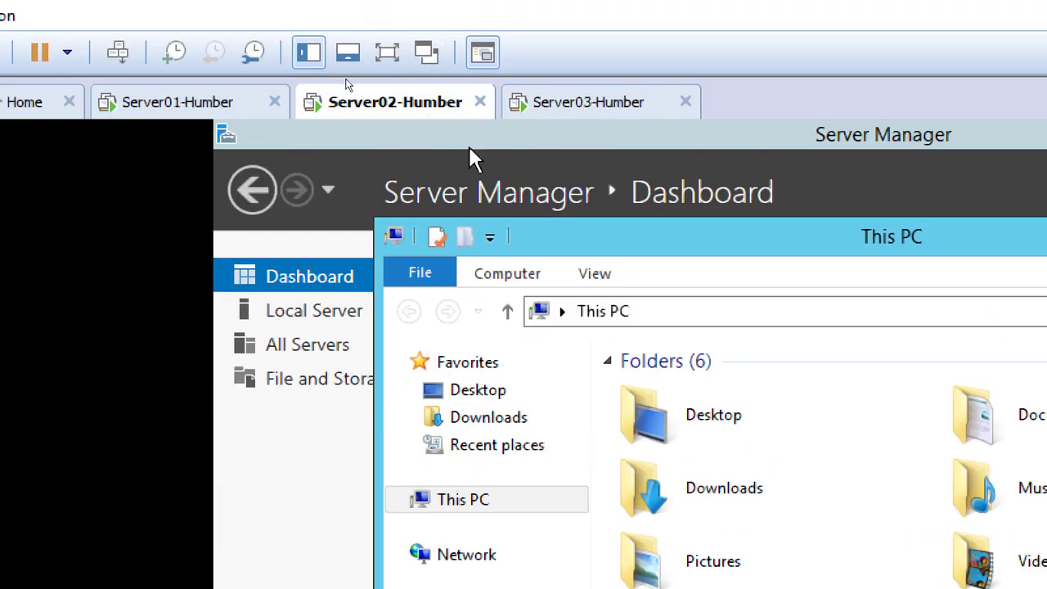
Return to Server Manager on Server02 and open Failover Cluster Manager
left_click(306, 274)
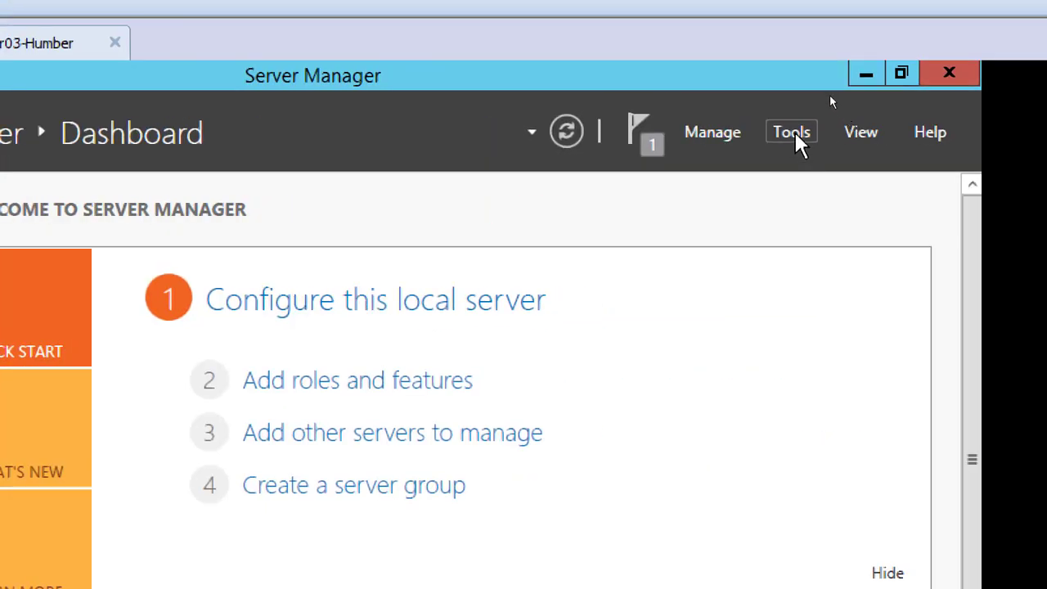
left_click(792, 132)
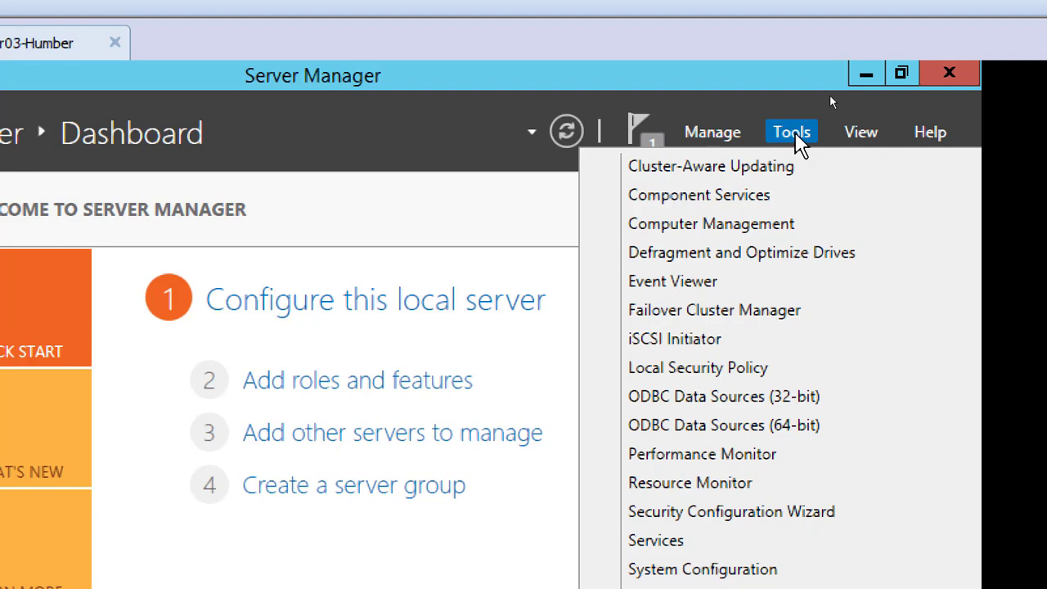
left_click(709, 311)
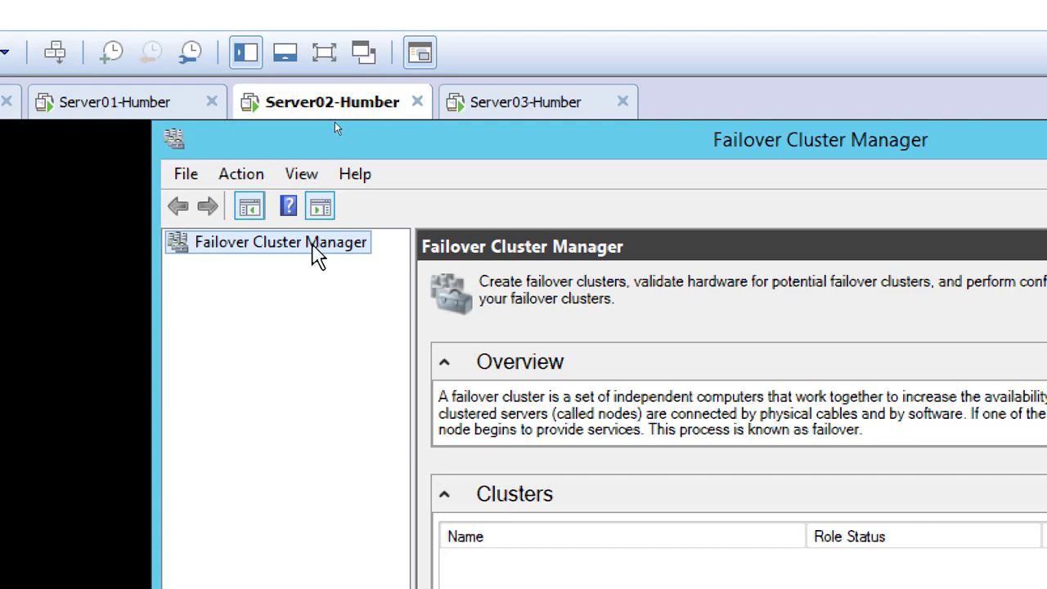
Start the Validate a Configuration Wizard, search the domain for "serv", and add SERVER02 and SERVER03 as the servers to validate
right_click(313, 247)
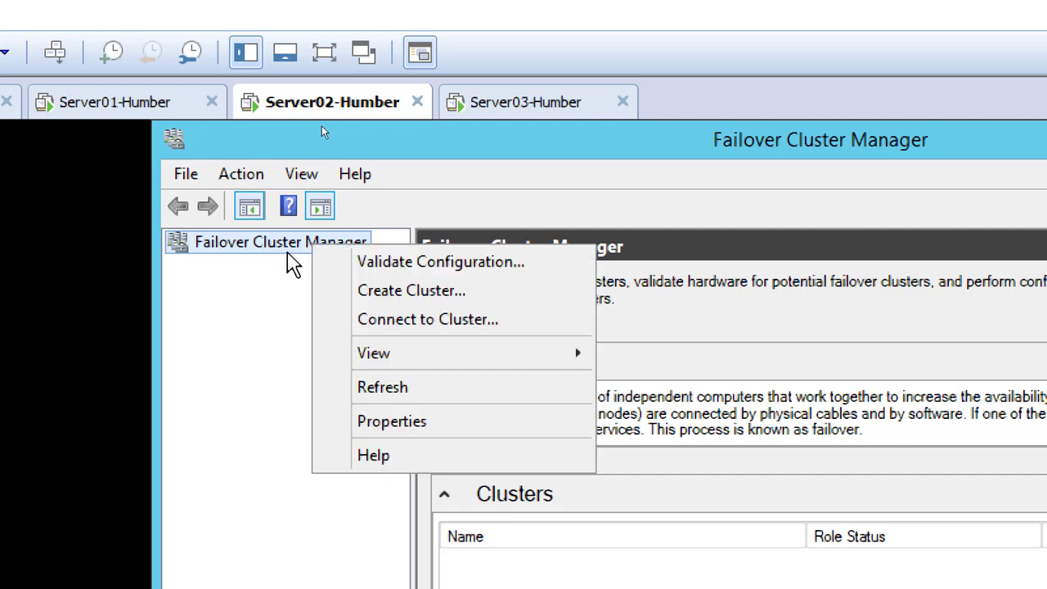
left_click(468, 263)
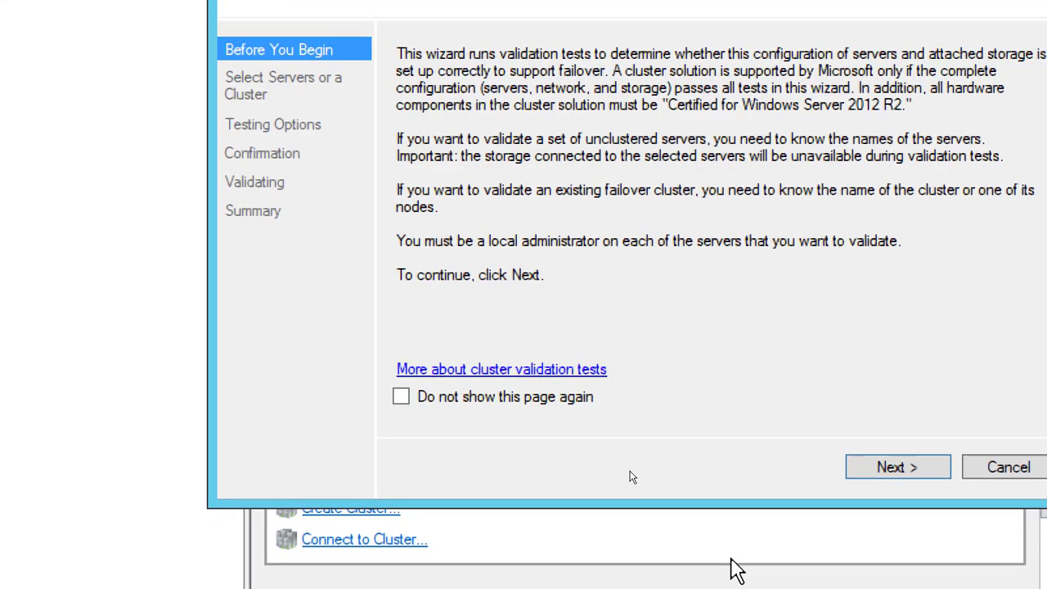
left_click(846, 482)
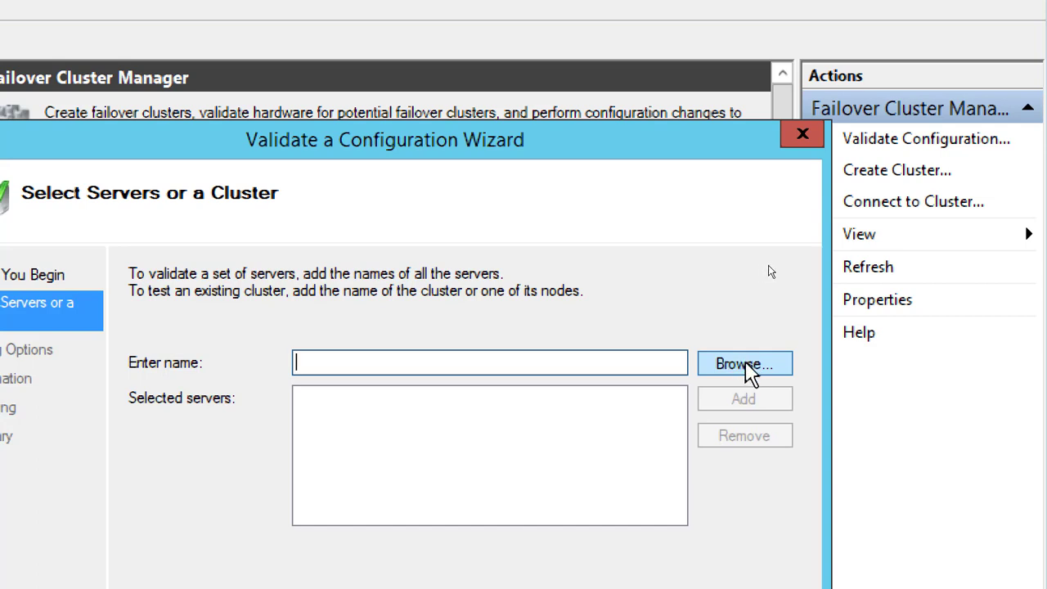
left_click(750, 373)
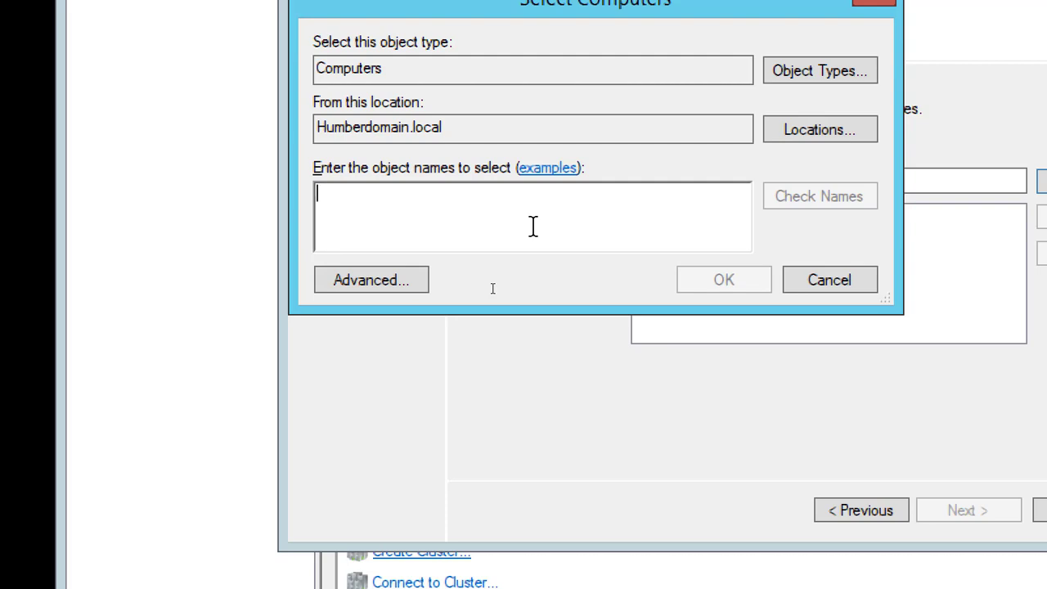
type("serv")
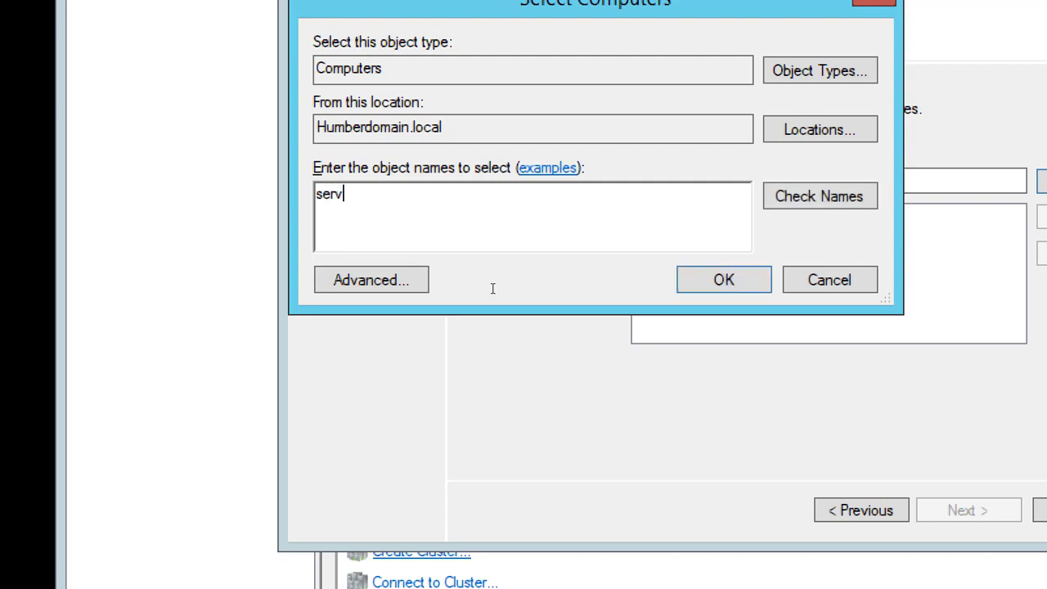
left_click(815, 203)
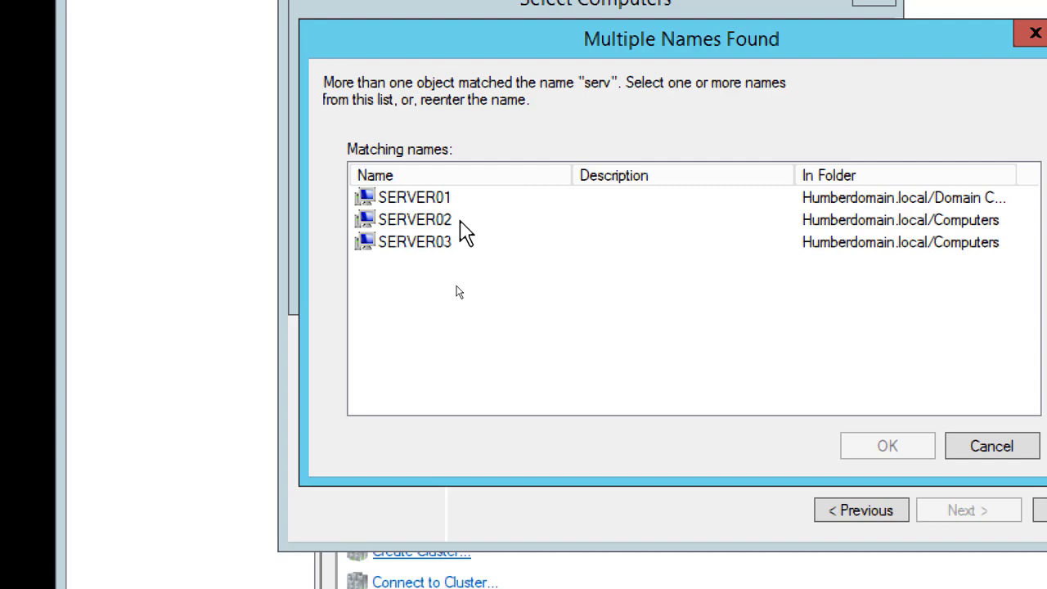
left_click(458, 219)
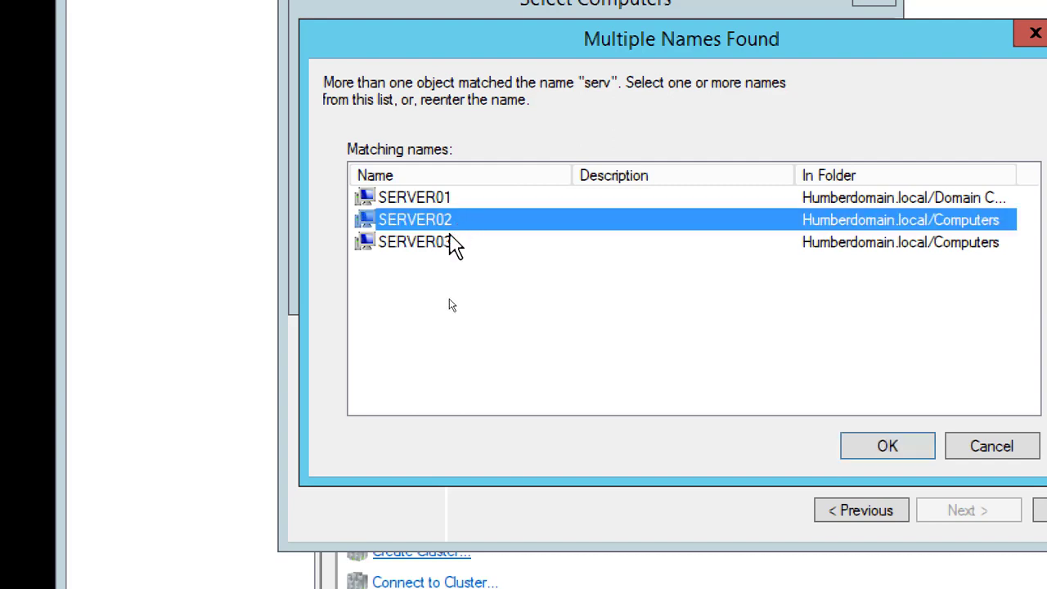
left_click(450, 242, "shift")
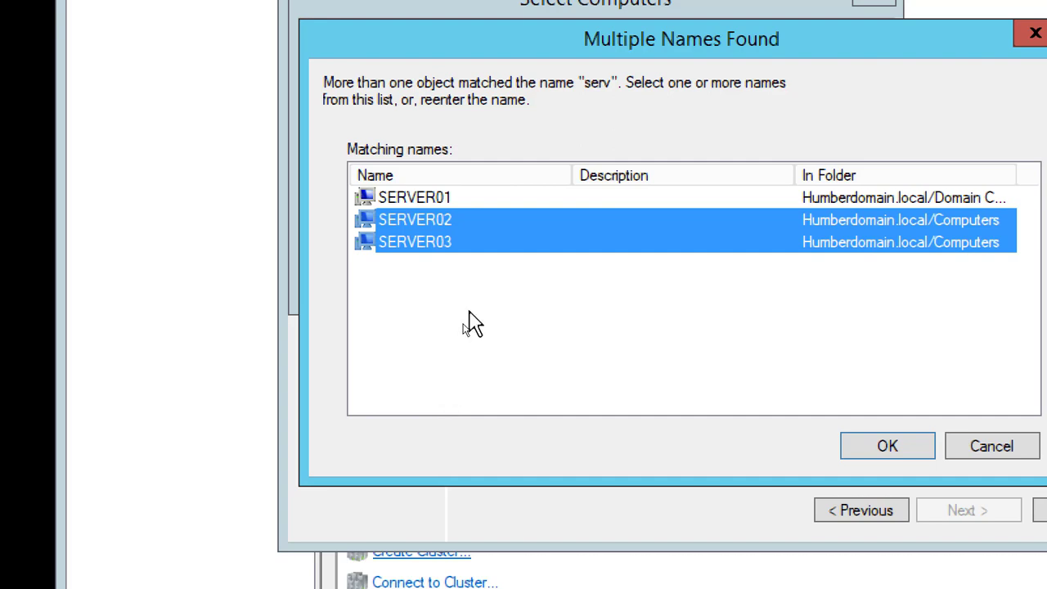
left_click(890, 448)
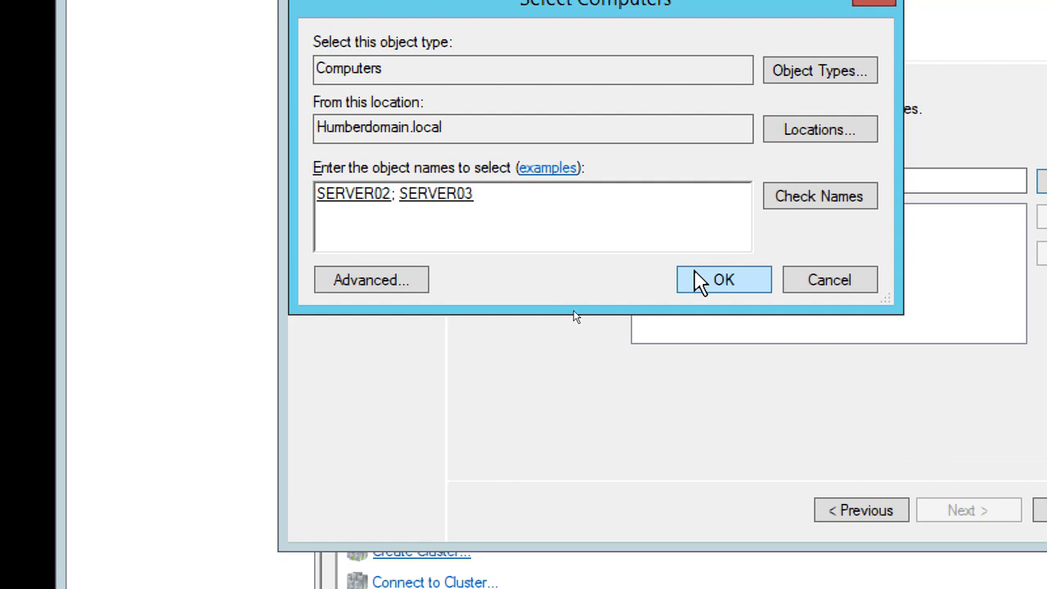
left_click(700, 280)
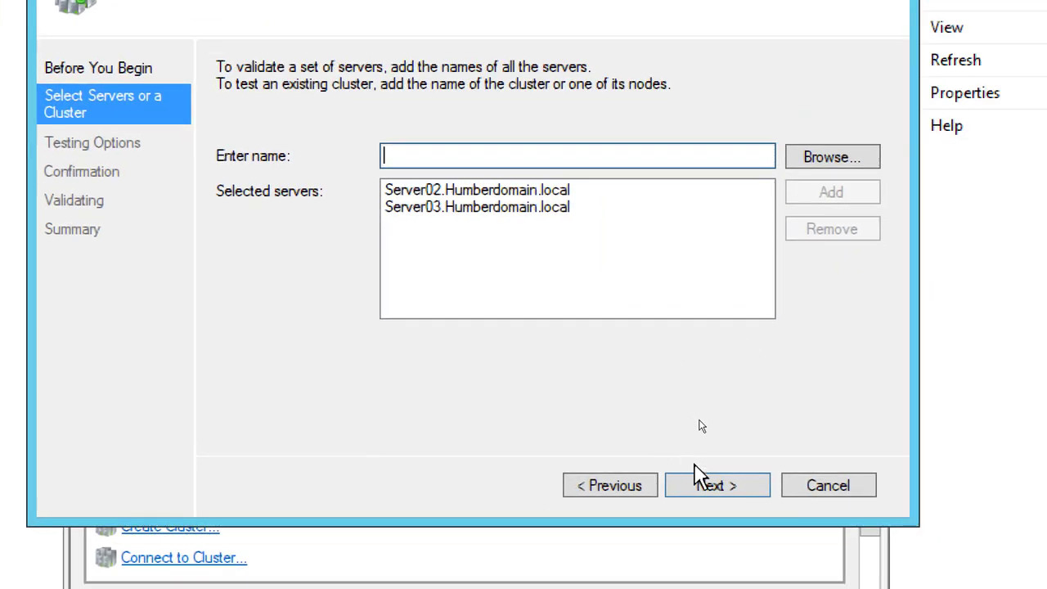
Keep all validation tests selected, review the list of tests, and start validating Server02 and Server03
left_click(702, 485)
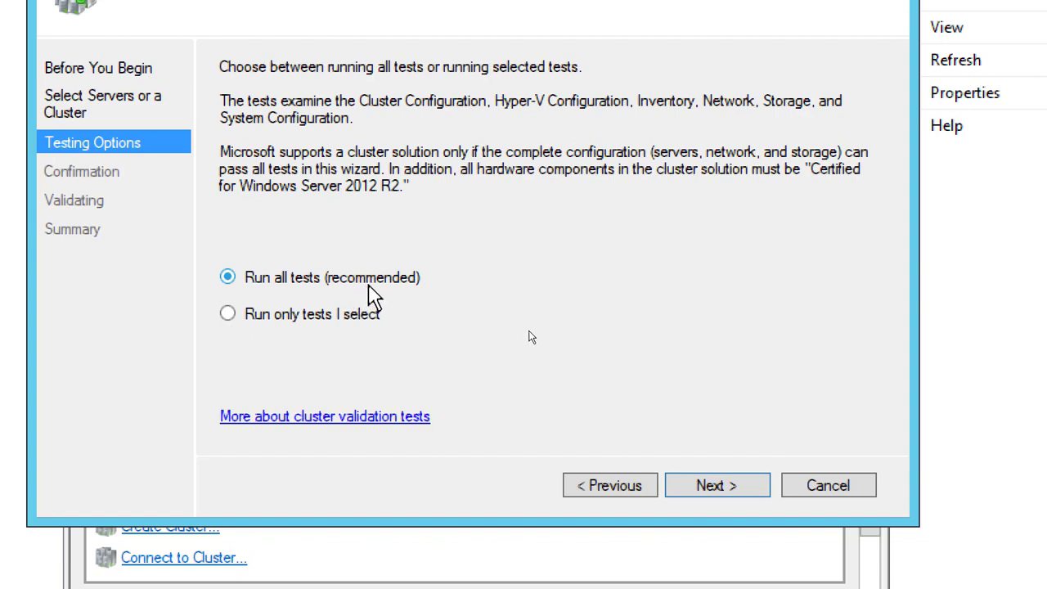
left_click(715, 486)
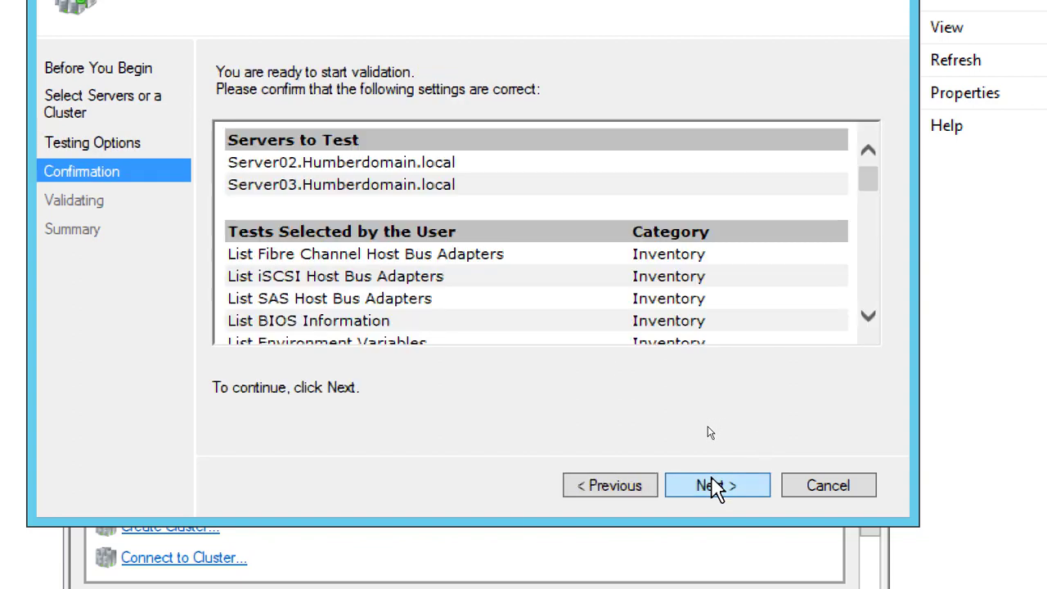
left_click(870, 322)
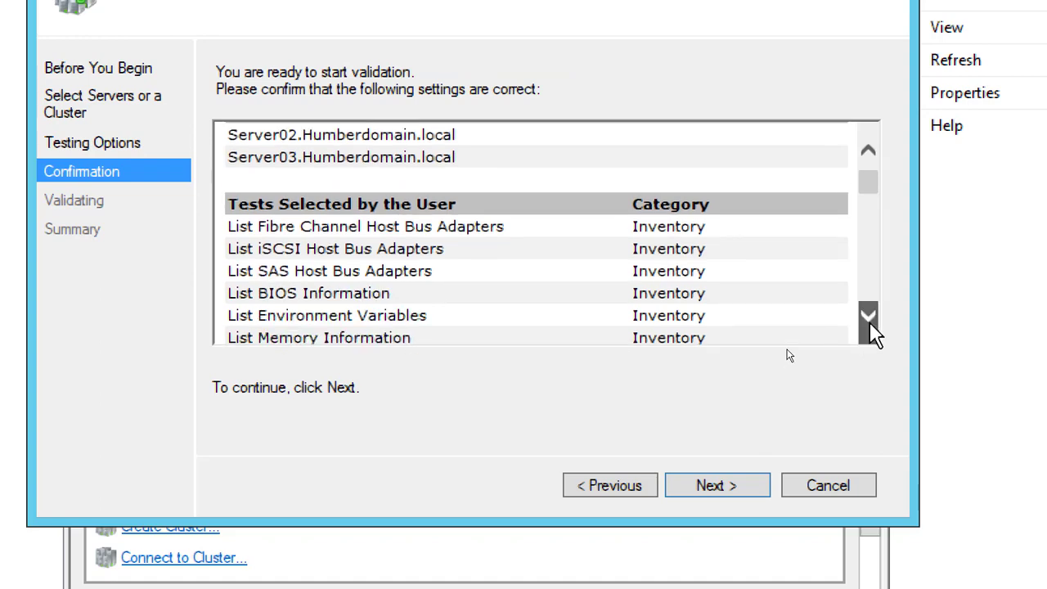
left_click_drag(874, 334, 873, 334)
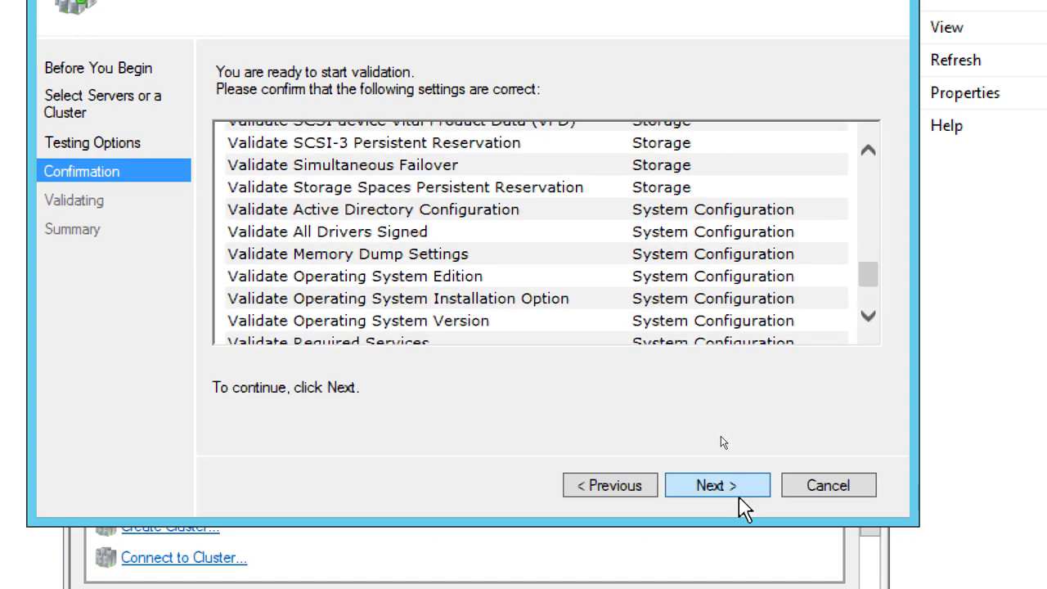
left_click(730, 485)
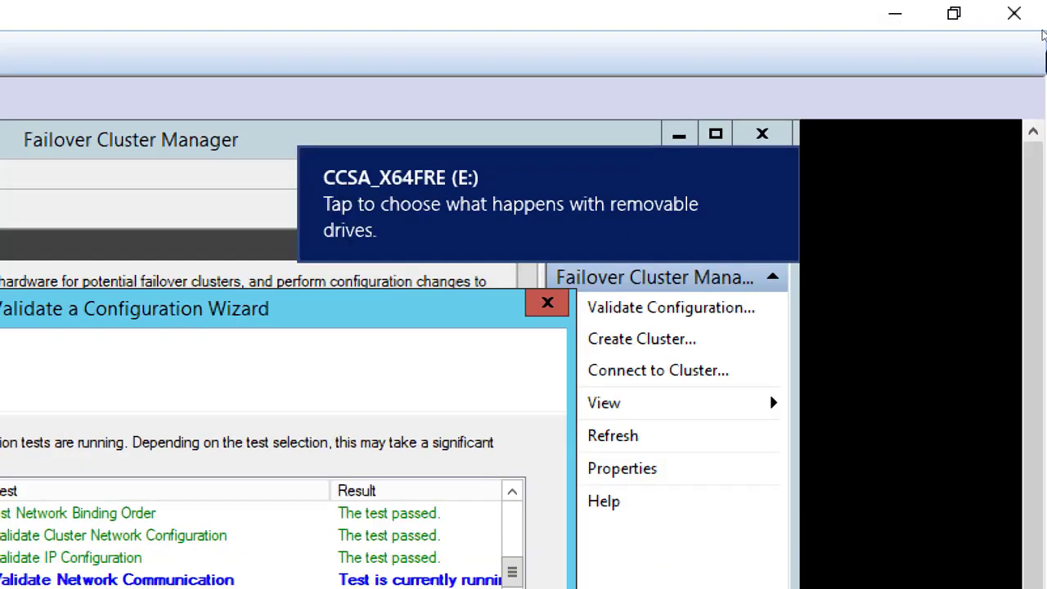
Minimize the virtual machine window and reduce the screen magnification to 100%
left_click(899, 17)
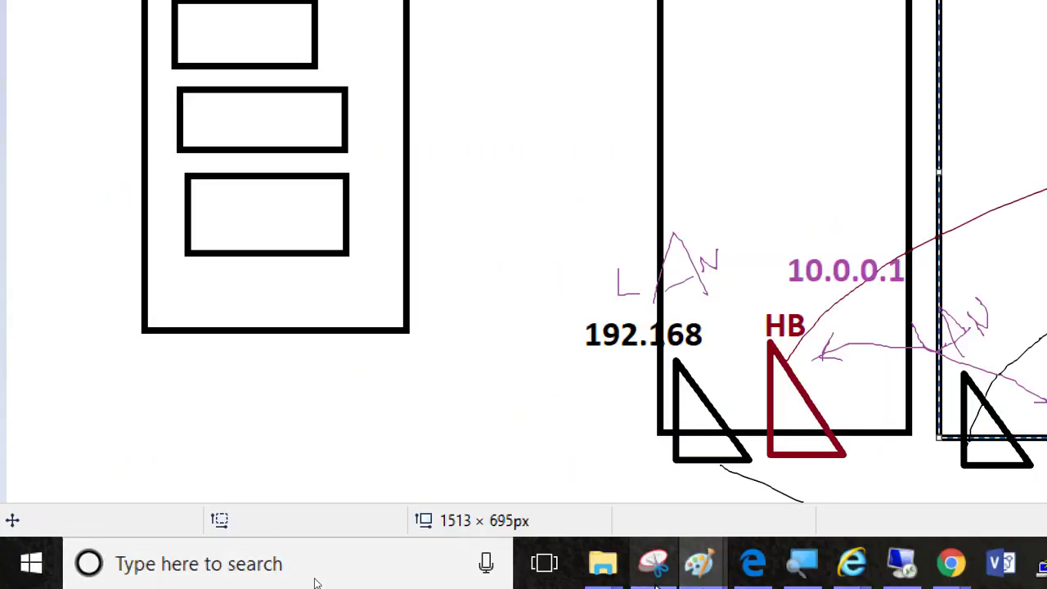
left_click(603, 574)
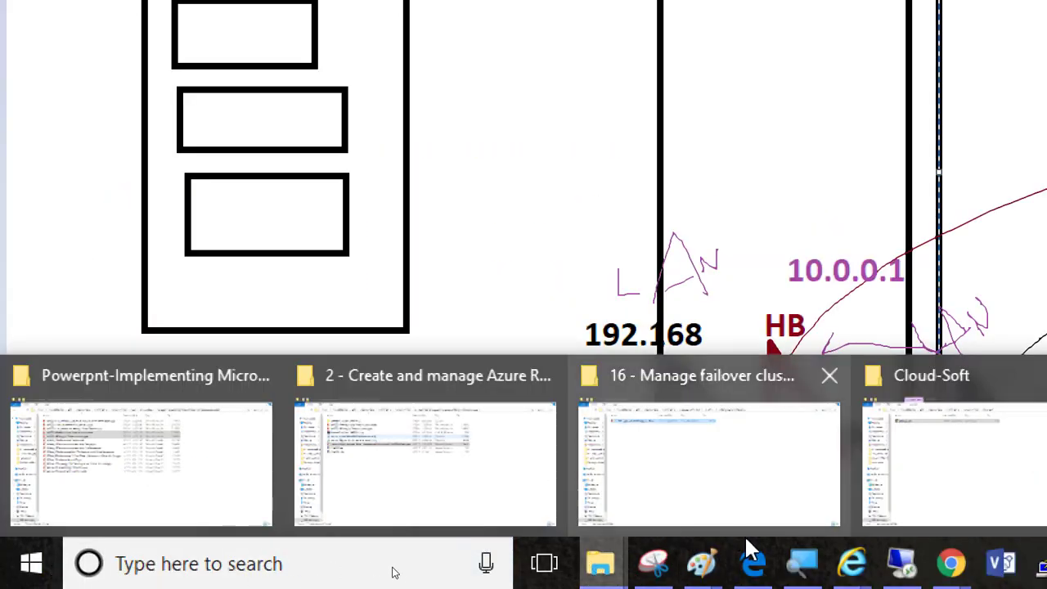
left_click(798, 564)
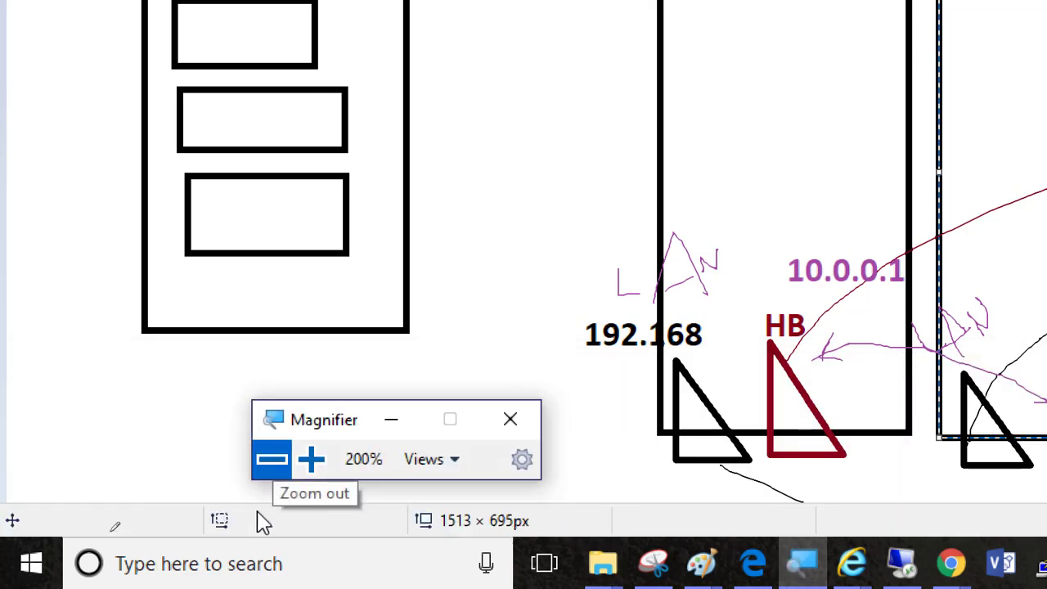
left_click(278, 470)
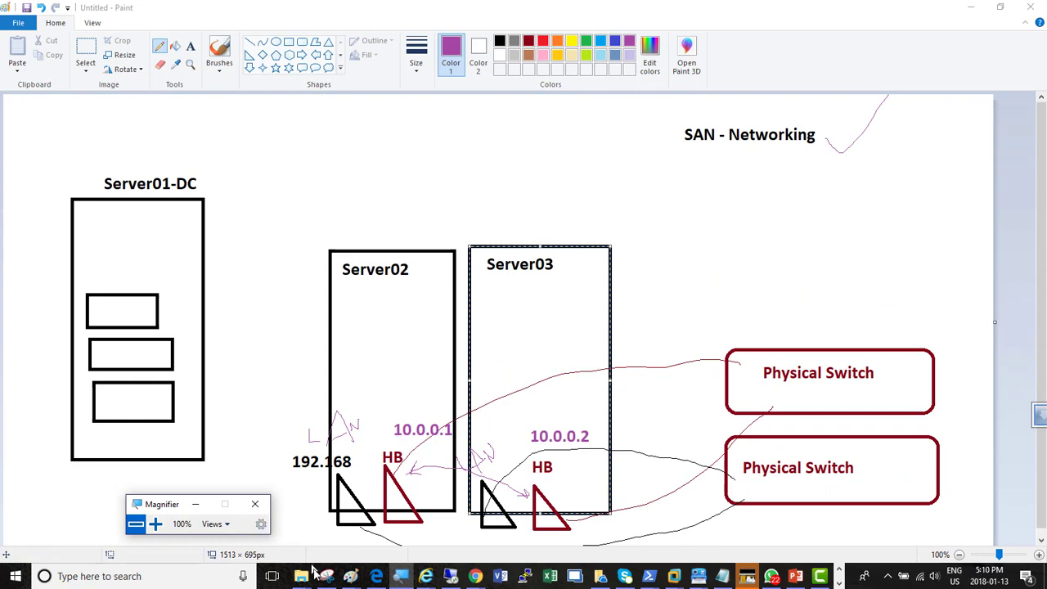
Switch to the File Explorer window "16 - Manage failover clustering" and open the CCSA_X64FRE (E:) drive
mouse_move(301, 578)
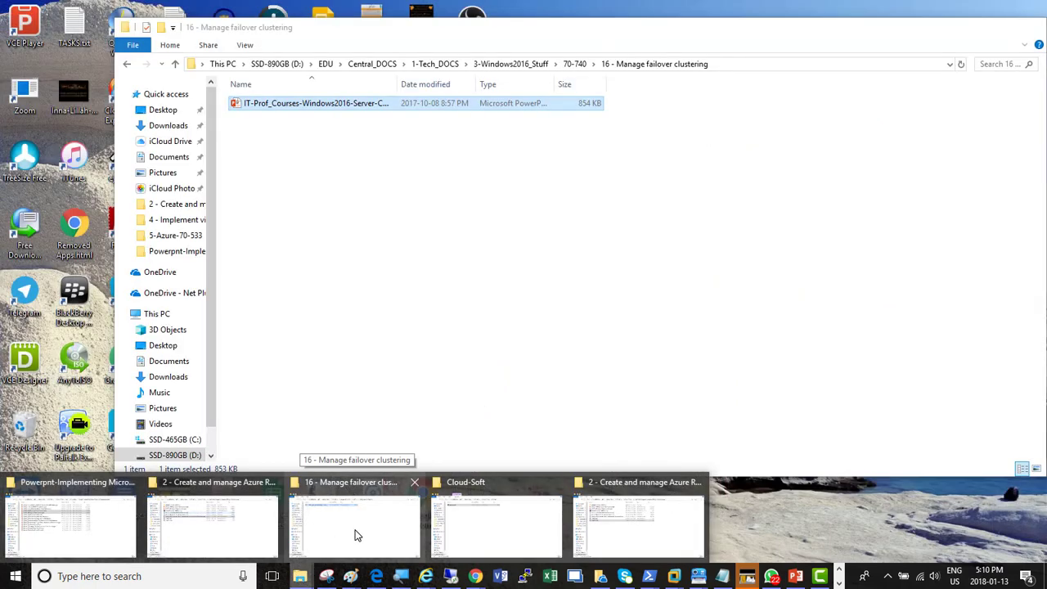
left_click(356, 532)
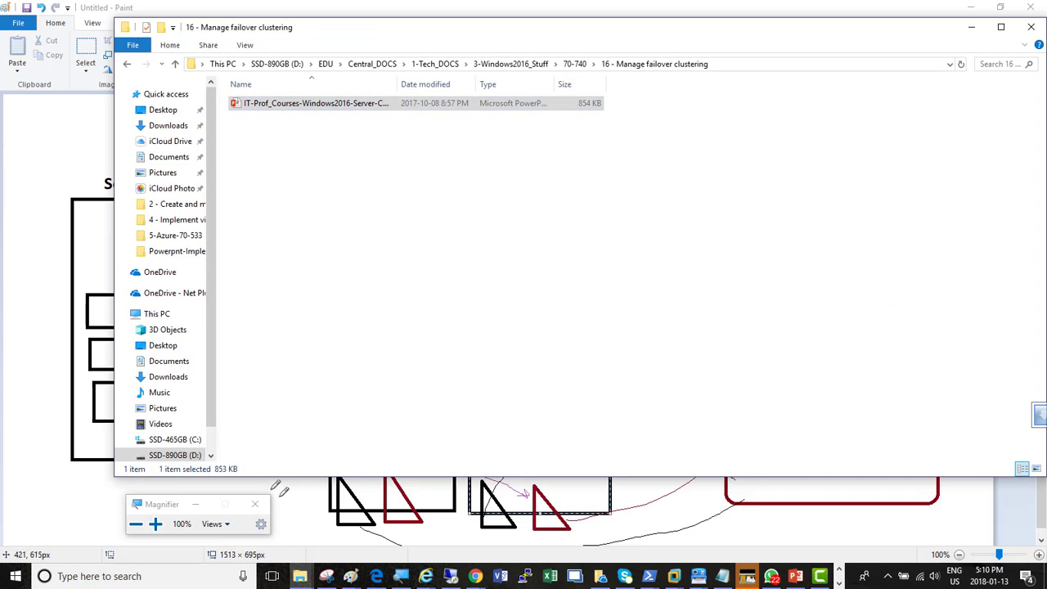
scroll(211, 429, "down", 1)
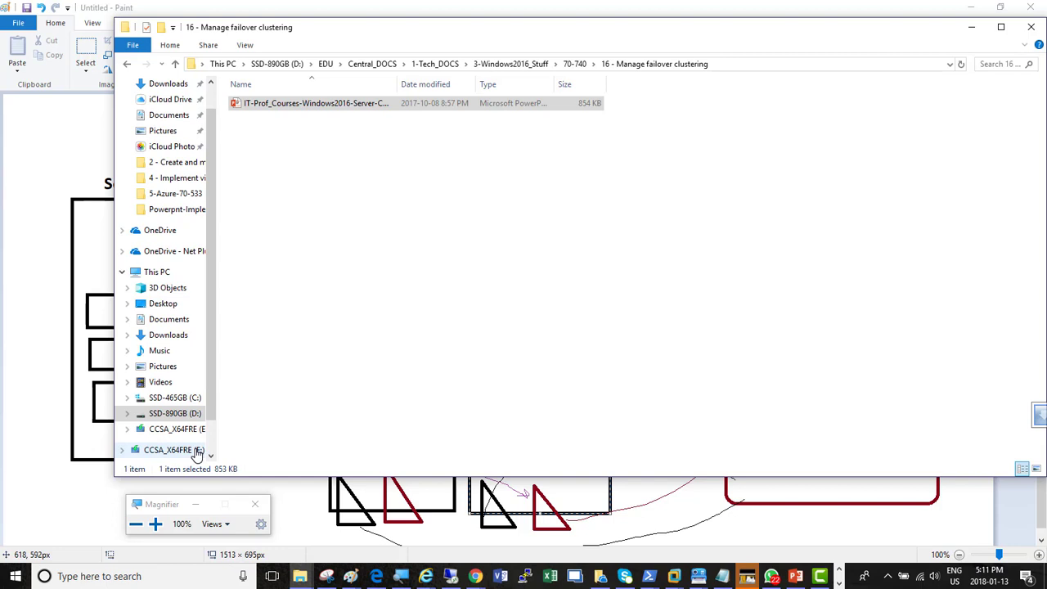
left_click(172, 449)
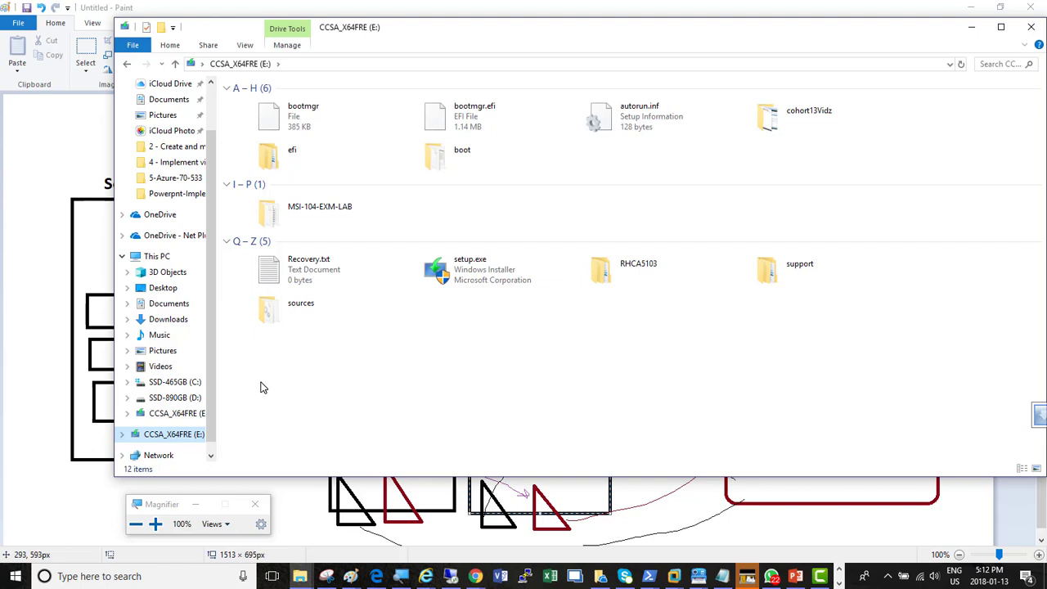
Browse the D: drive to Camtasia Studio MP4\Humber\Cohort13 and copy the folder Cohort13-Day09-WDS-ZeroTouch-16Dec2017-Sat
left_click(174, 398)
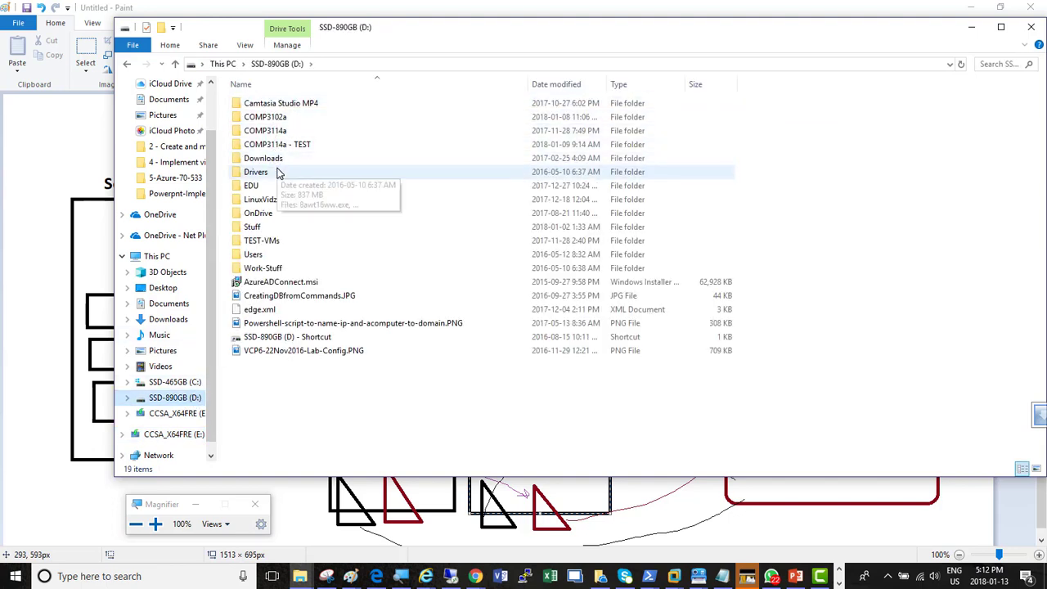
double_click(278, 104)
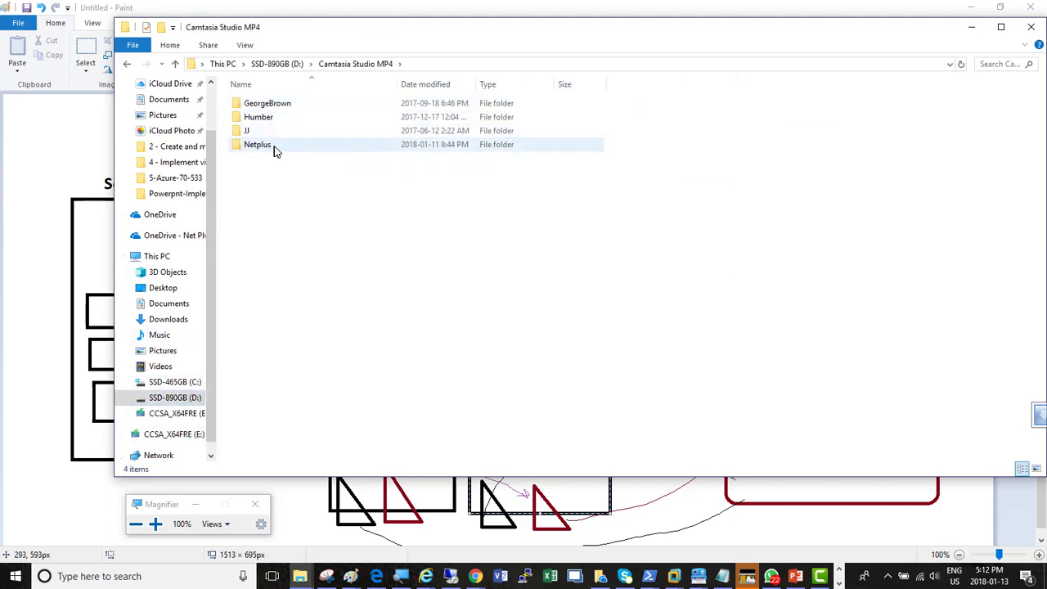
double_click(273, 146)
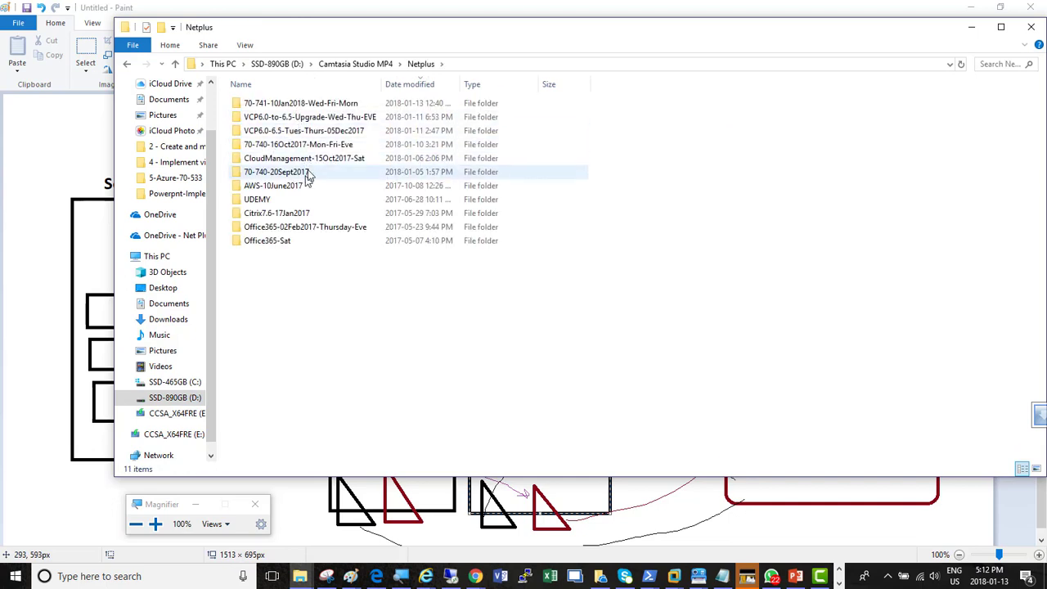
left_click(336, 65)
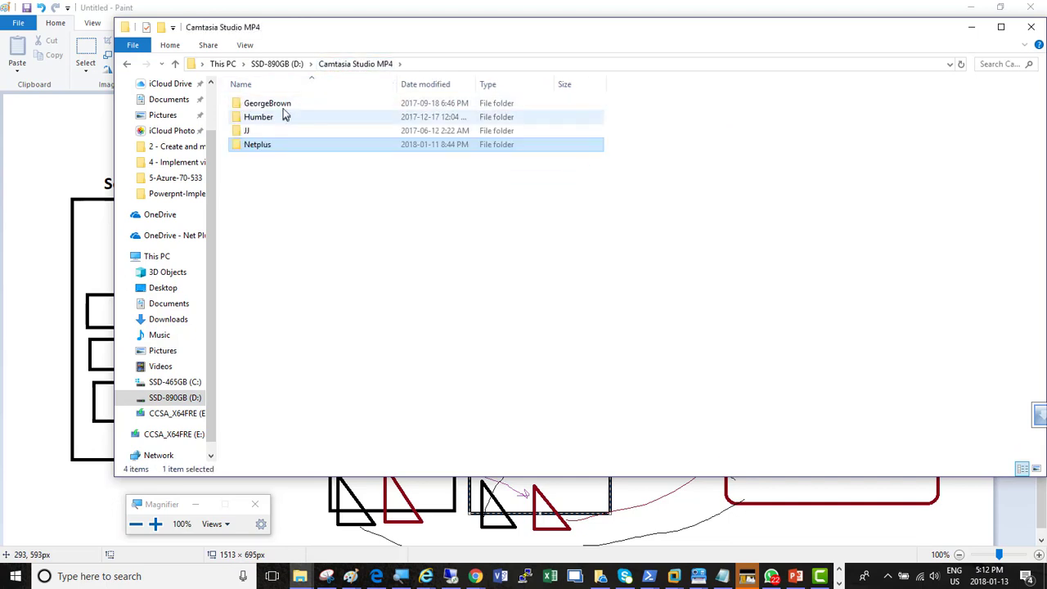
left_click(281, 119)
double_click(274, 116)
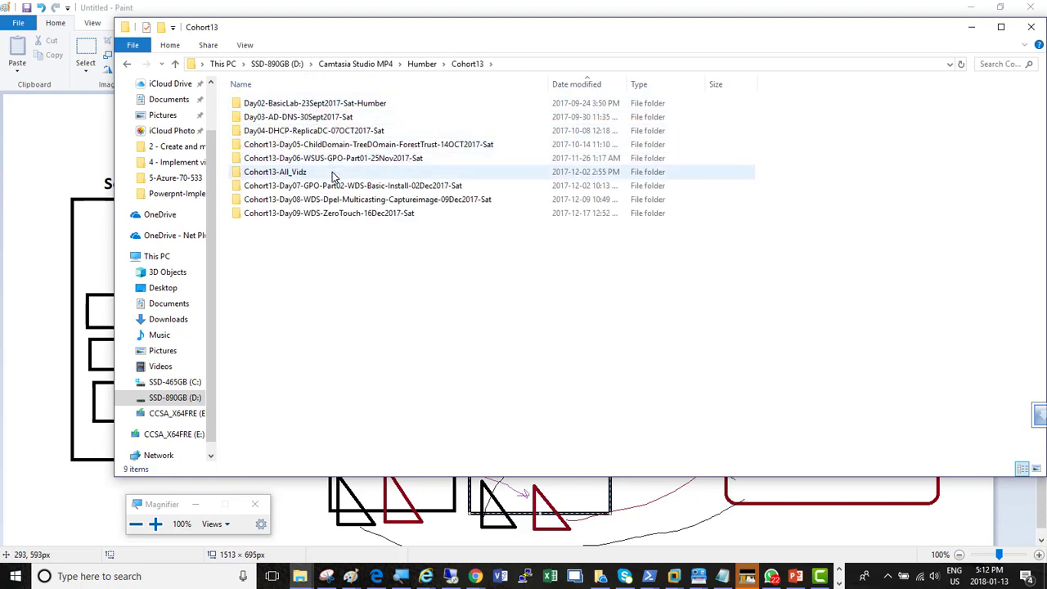
right_click(351, 216)
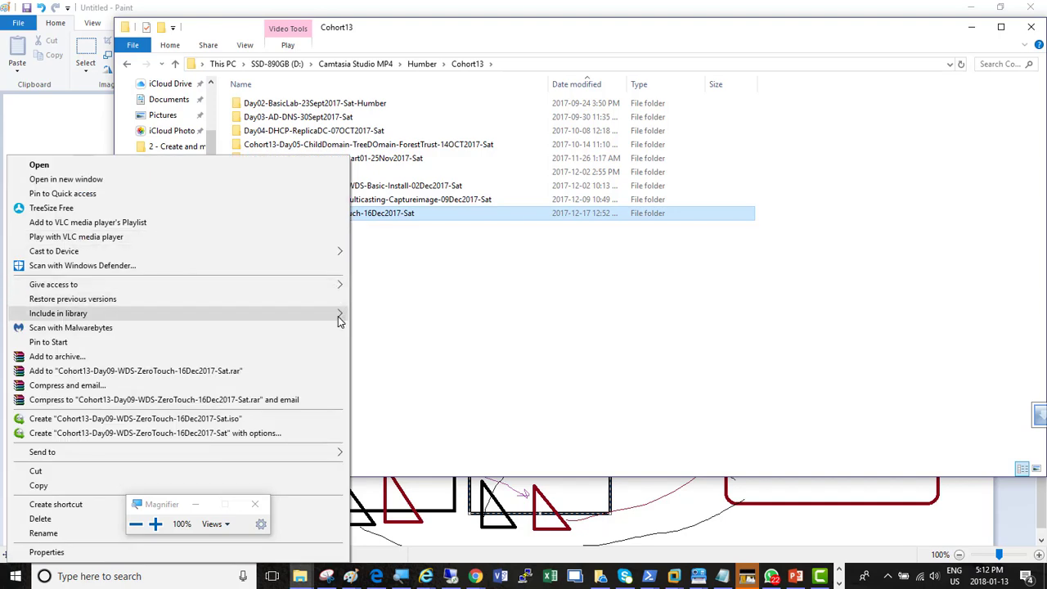
left_click(105, 485)
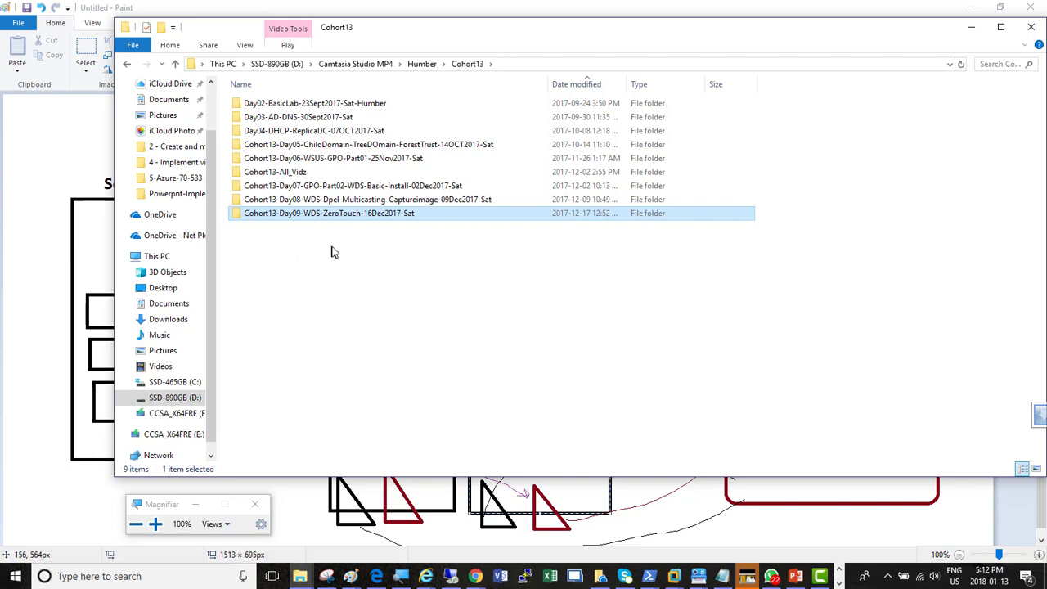
right_click(344, 217)
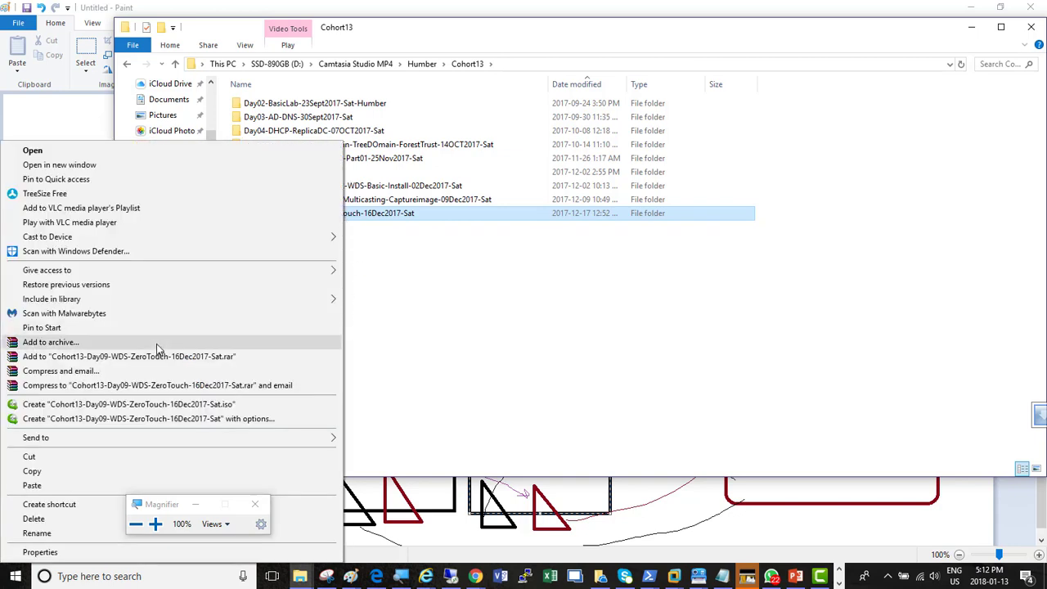
left_click(72, 473)
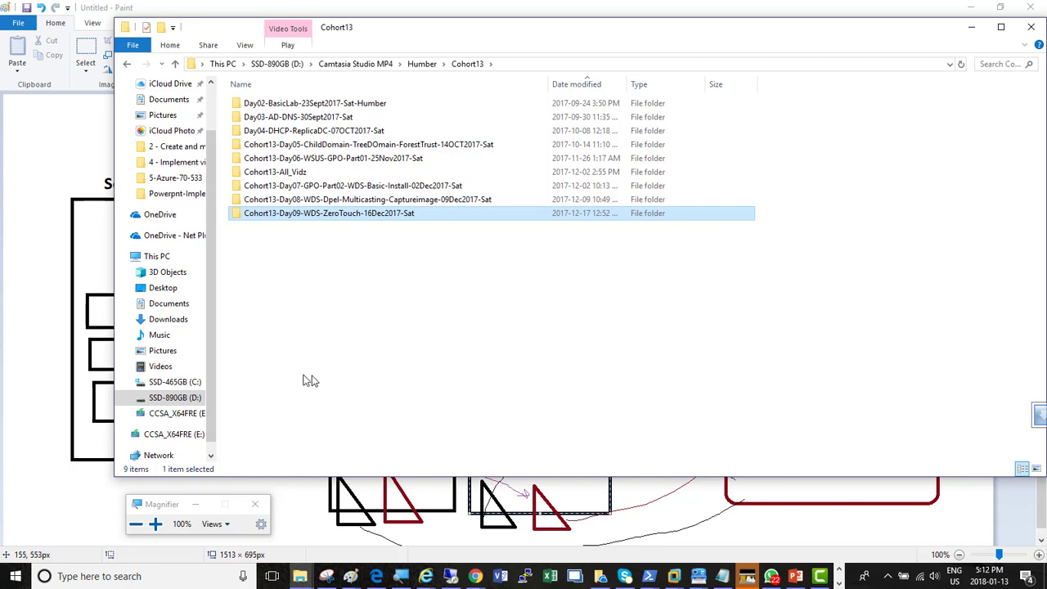
Paste the copied Cohort13-Day09 folder into the root of the CCSA_X64FRE (E:) drive
left_click(174, 435)
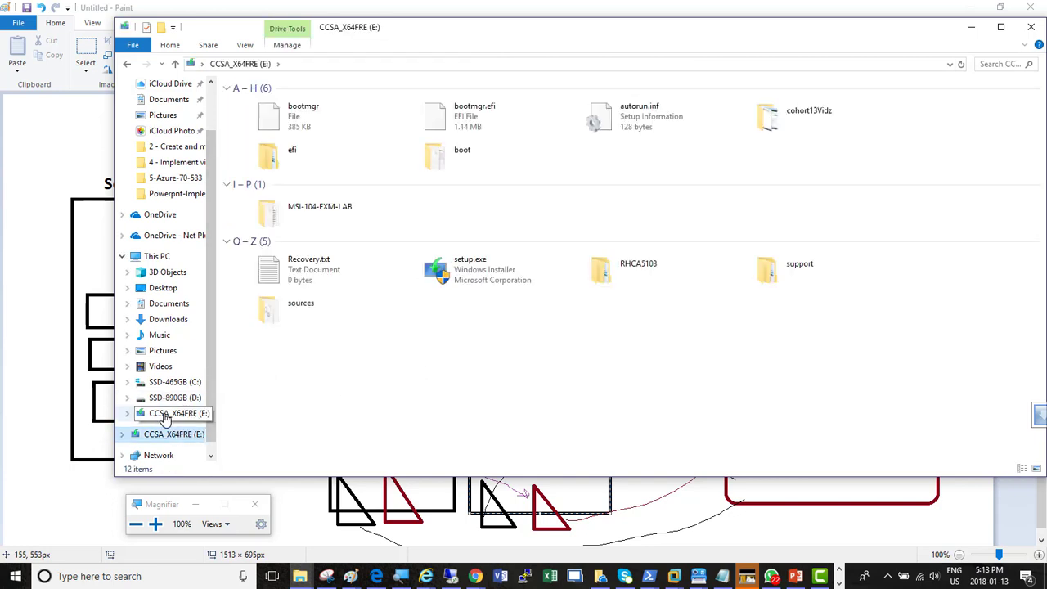
left_click(176, 413)
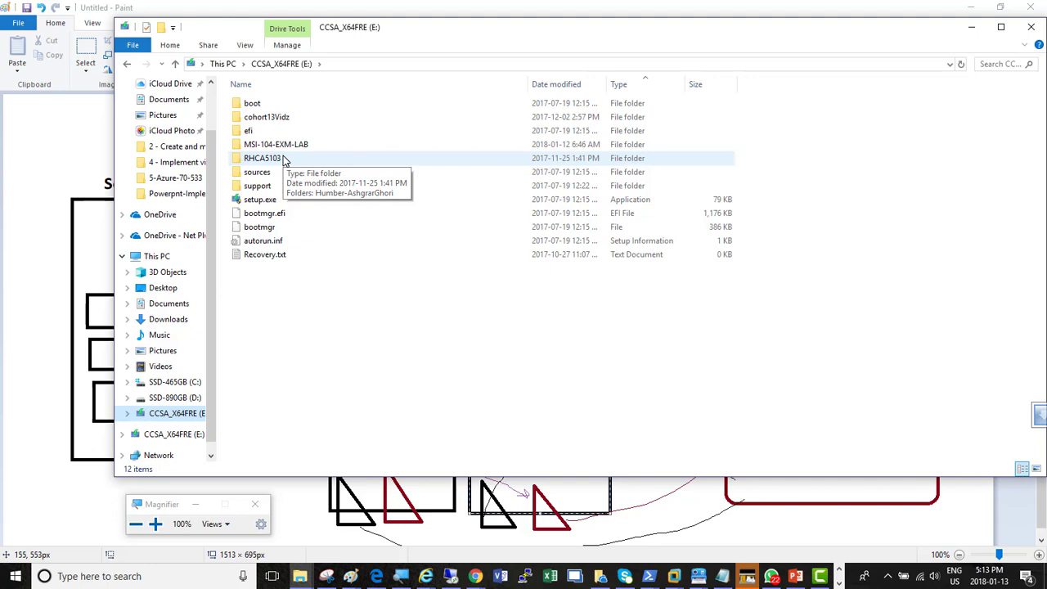
right_click(262, 287)
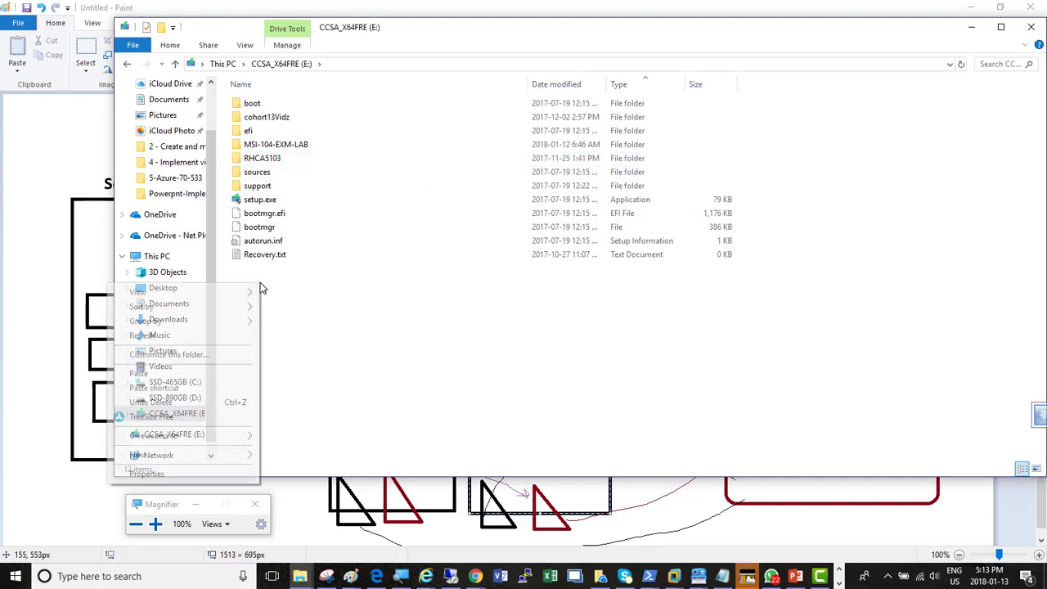
left_click(163, 374)
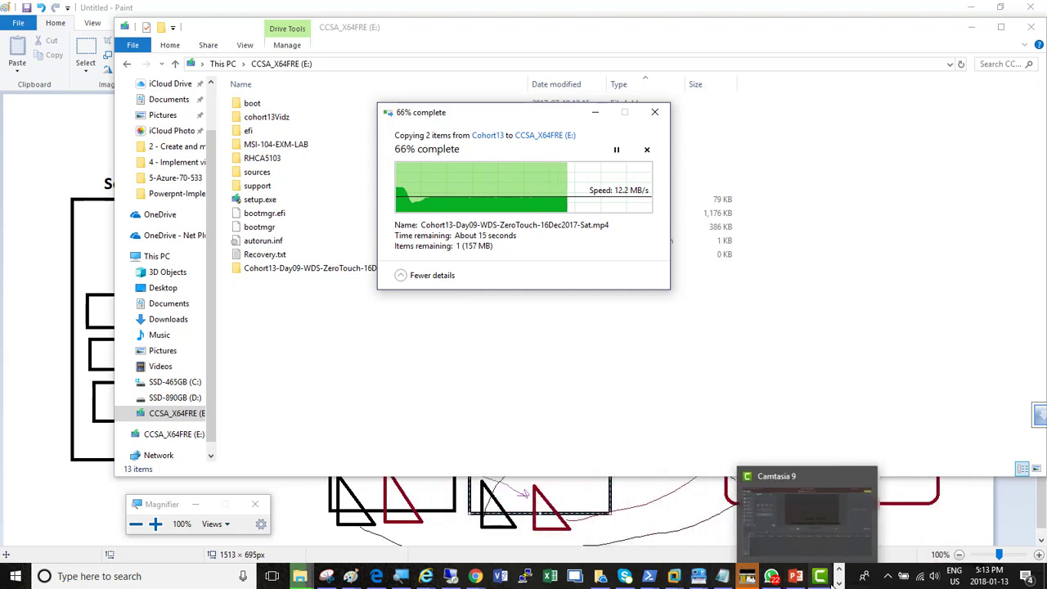
left_click(839, 583)
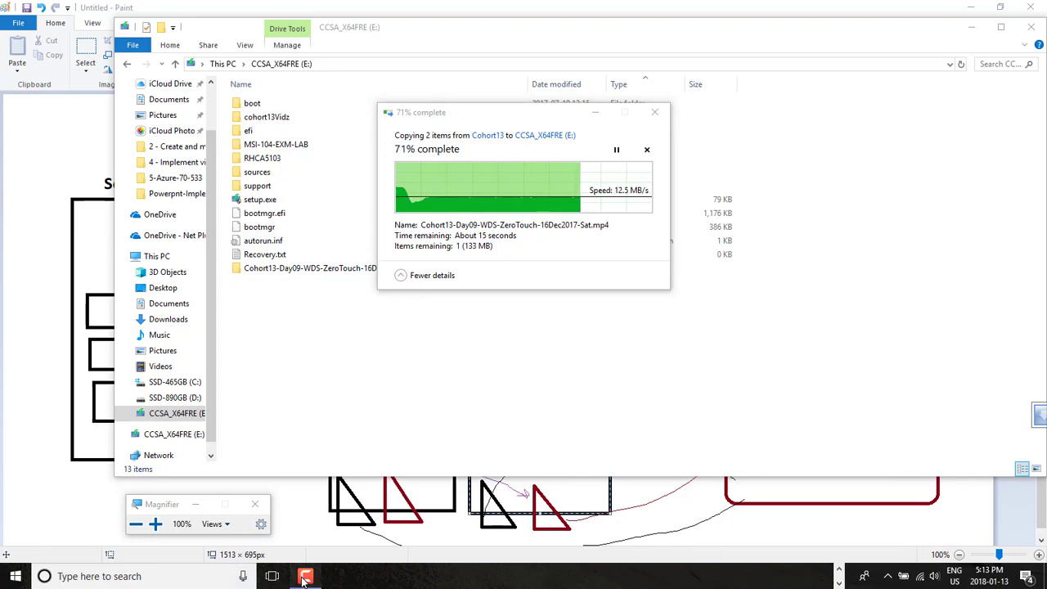
left_click(305, 576)
left_click(837, 347)
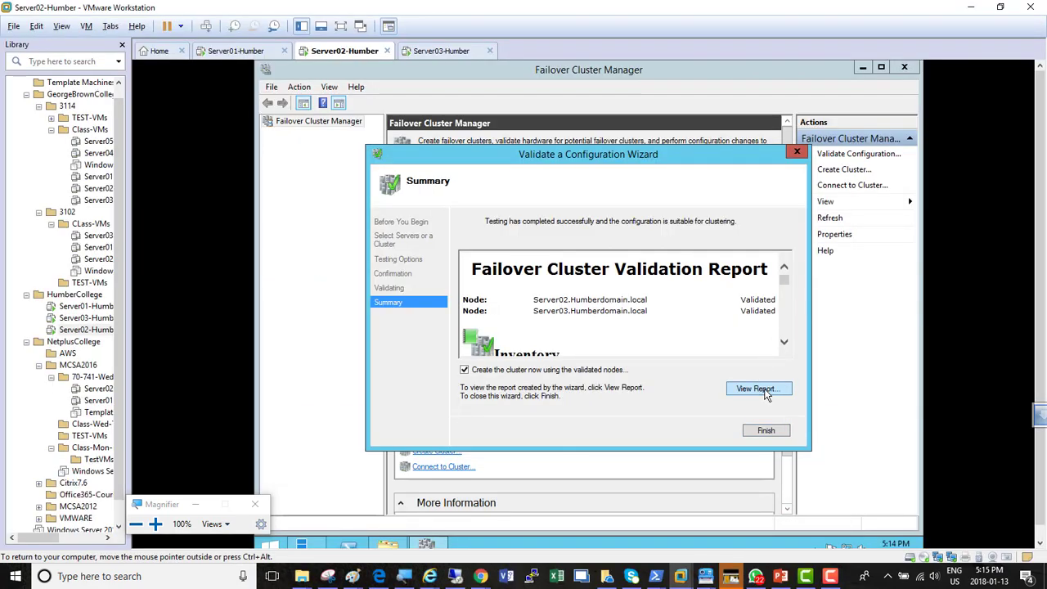
View the Failover Cluster Validation Report in a maximized browser window, dismissing the Internet Explorer 11 setup
left_click(758, 389)
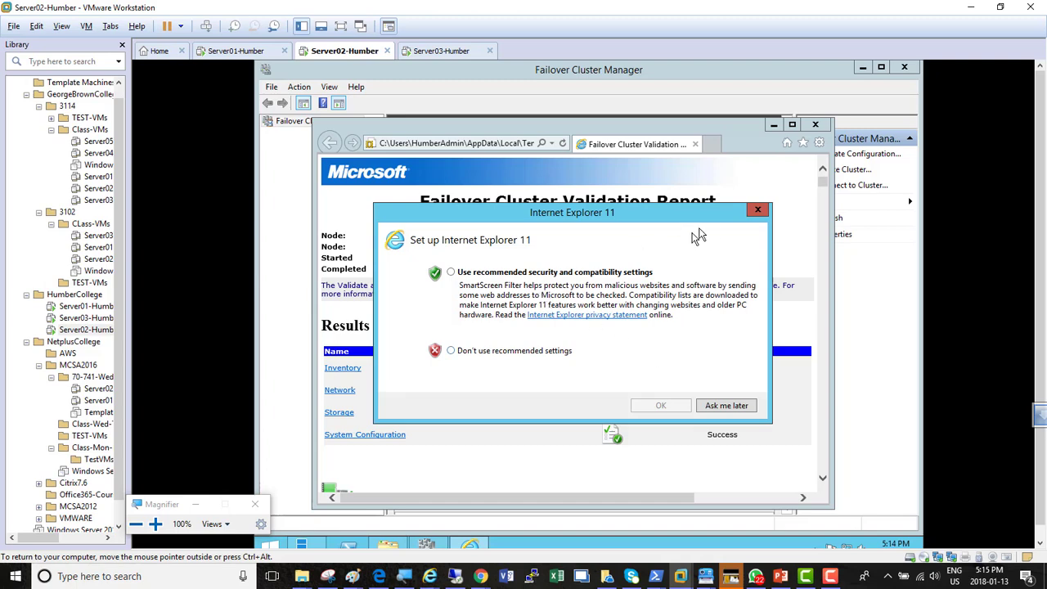
left_click(757, 212)
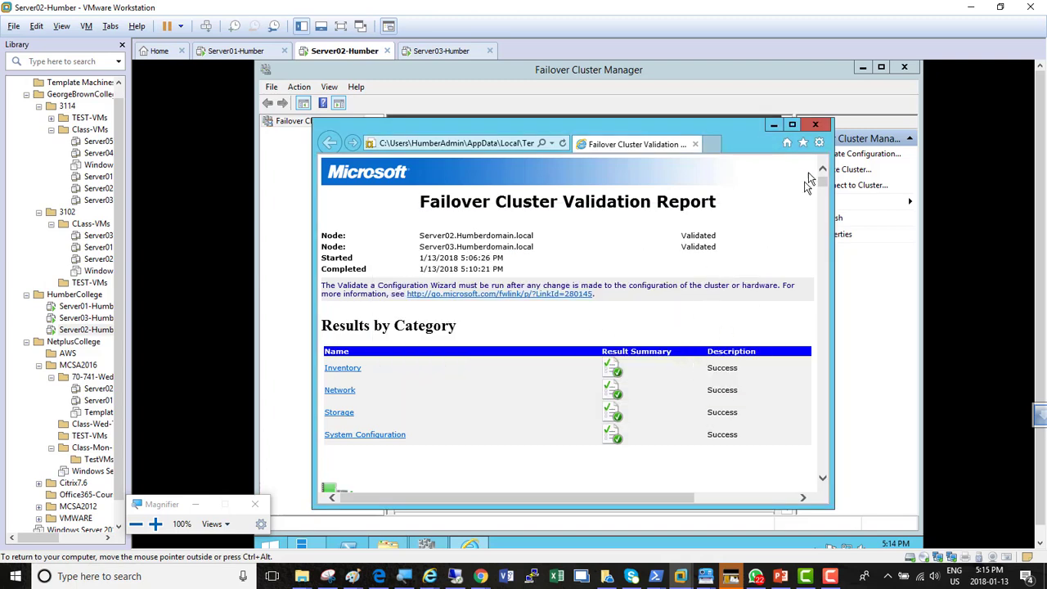
left_click(791, 126)
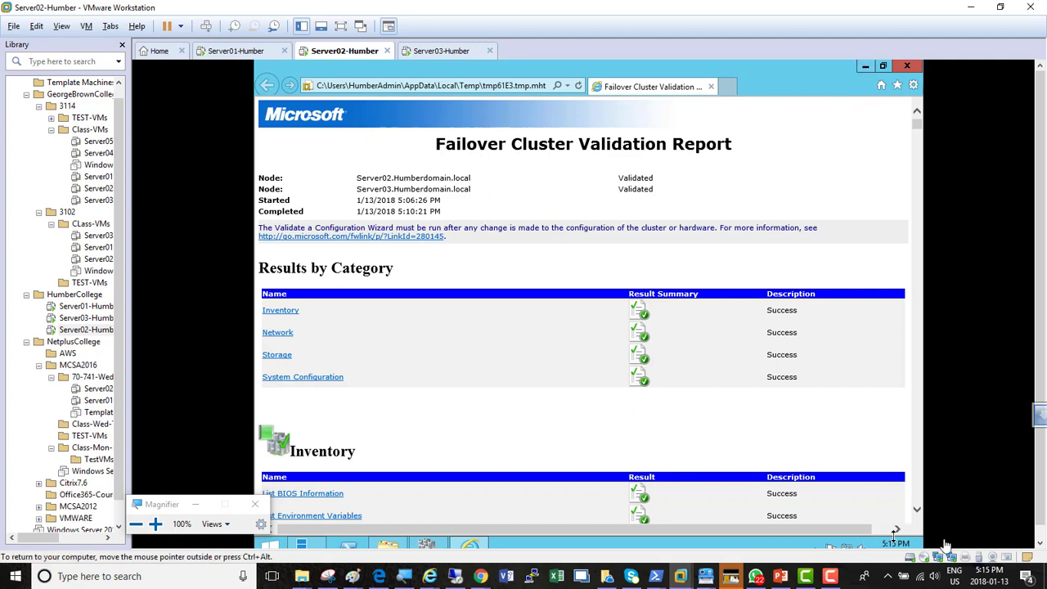
left_click(1039, 528)
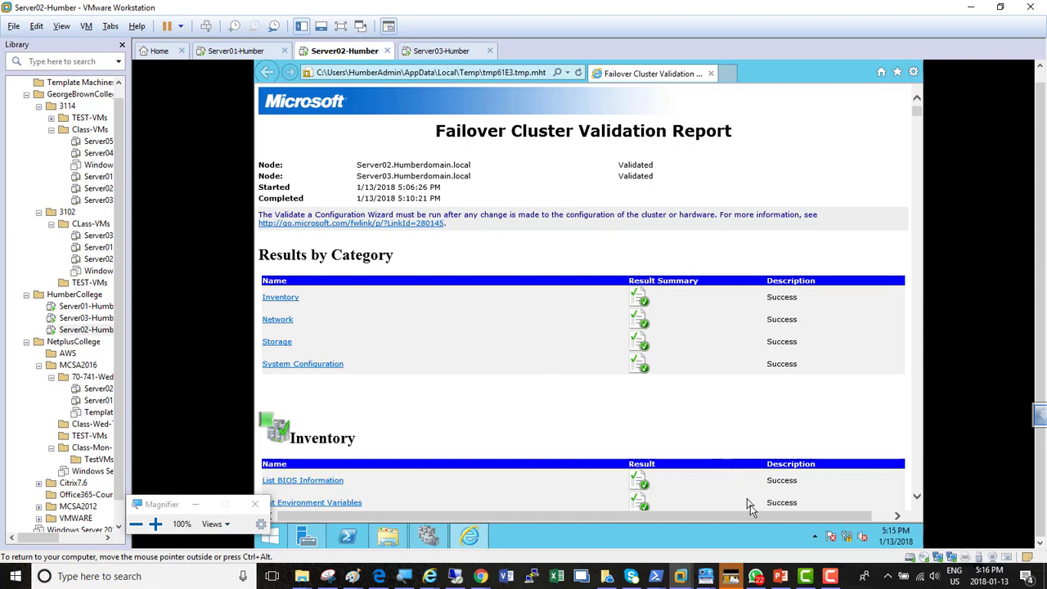
left_click(831, 576)
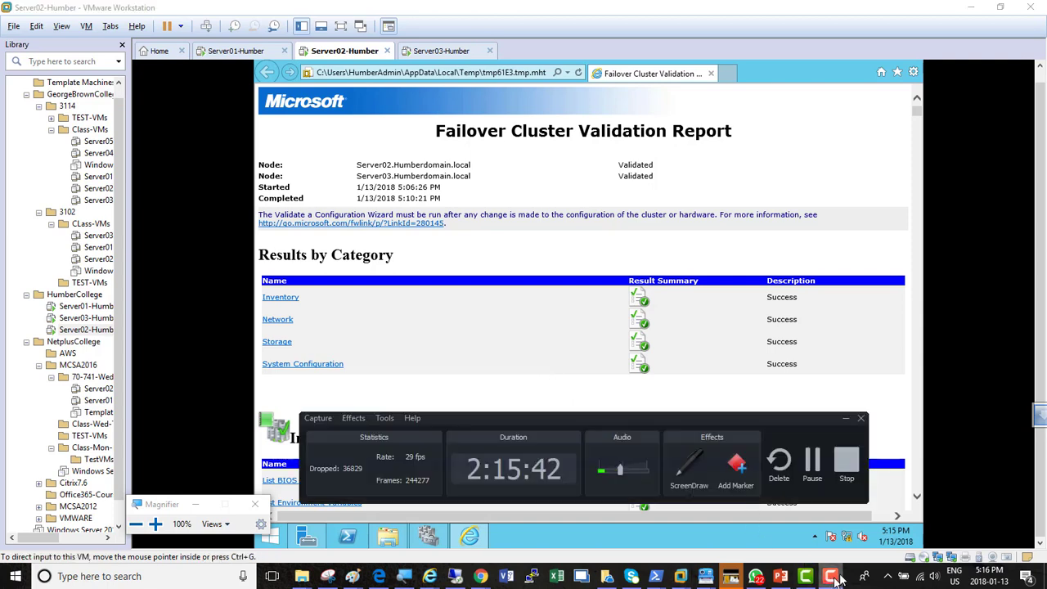
left_click(814, 468)
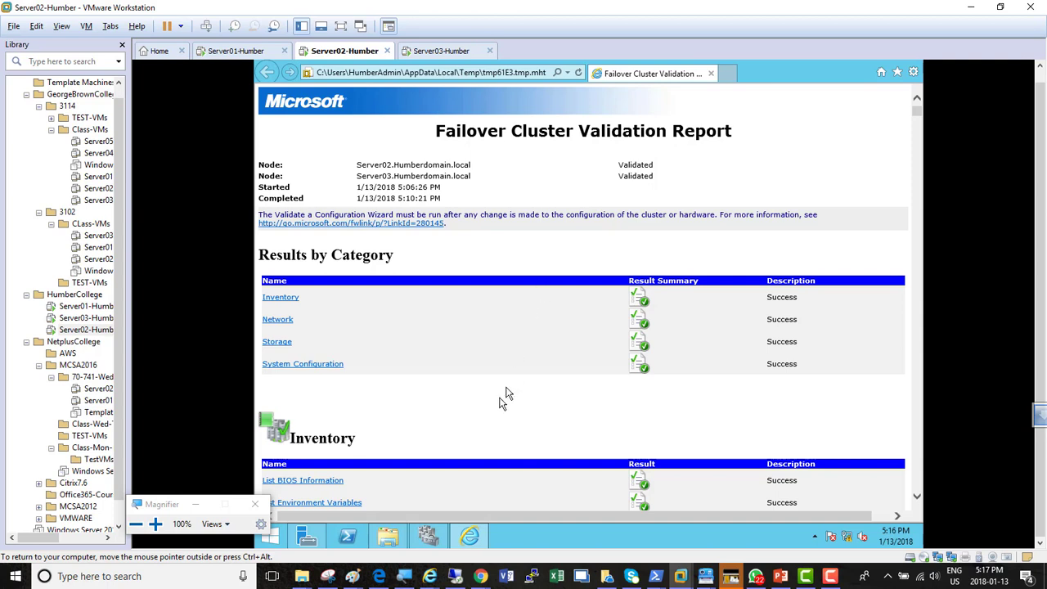
mouse_move(352, 579)
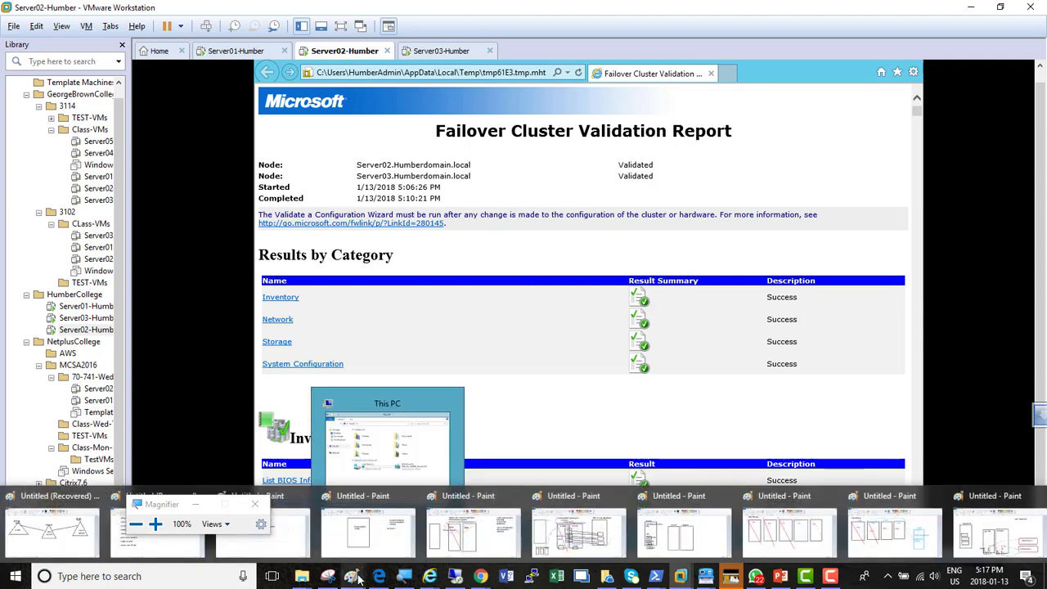
Switch to the Paint diagram with Server01-DC and draw two grey straight lines linking its upper inner box to Server02 and Server03
left_click(1008, 535)
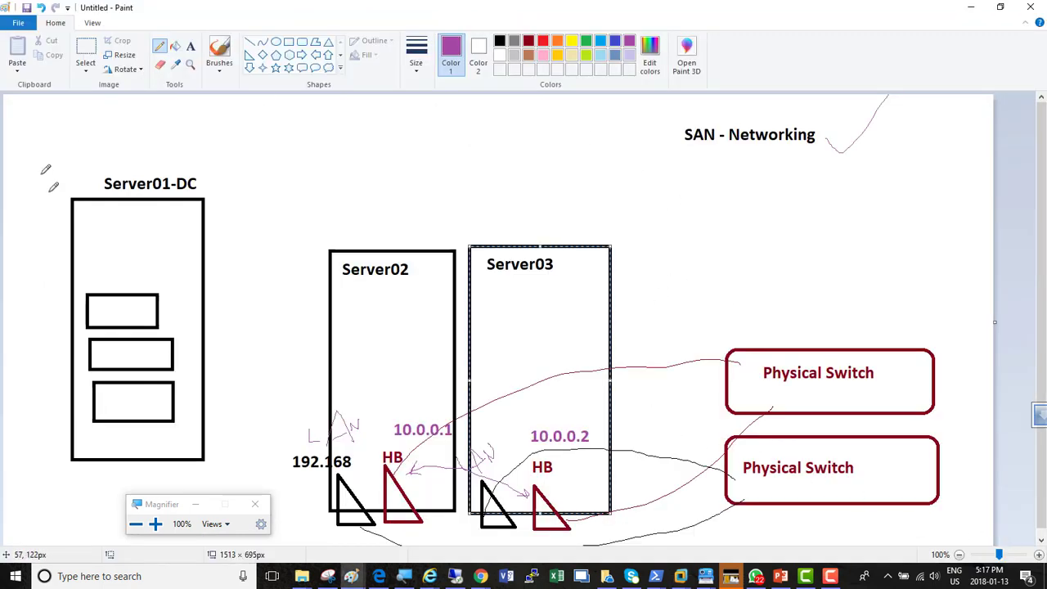
left_click(250, 42)
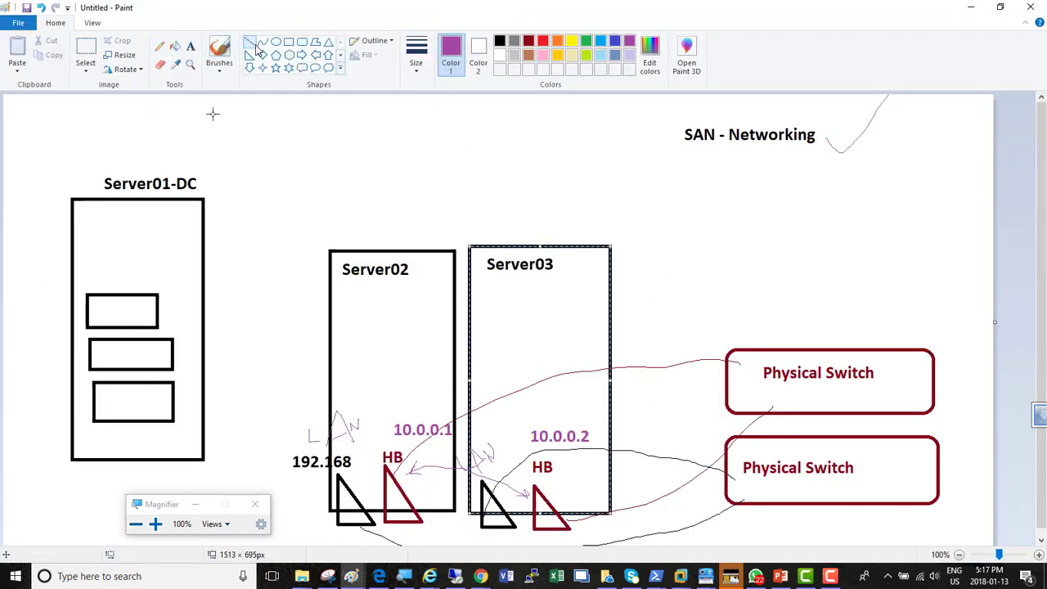
mouse_move(155, 311)
left_mouse_down()
mouse_move(297, 296)
mouse_move(469, 317)
left_mouse_up()
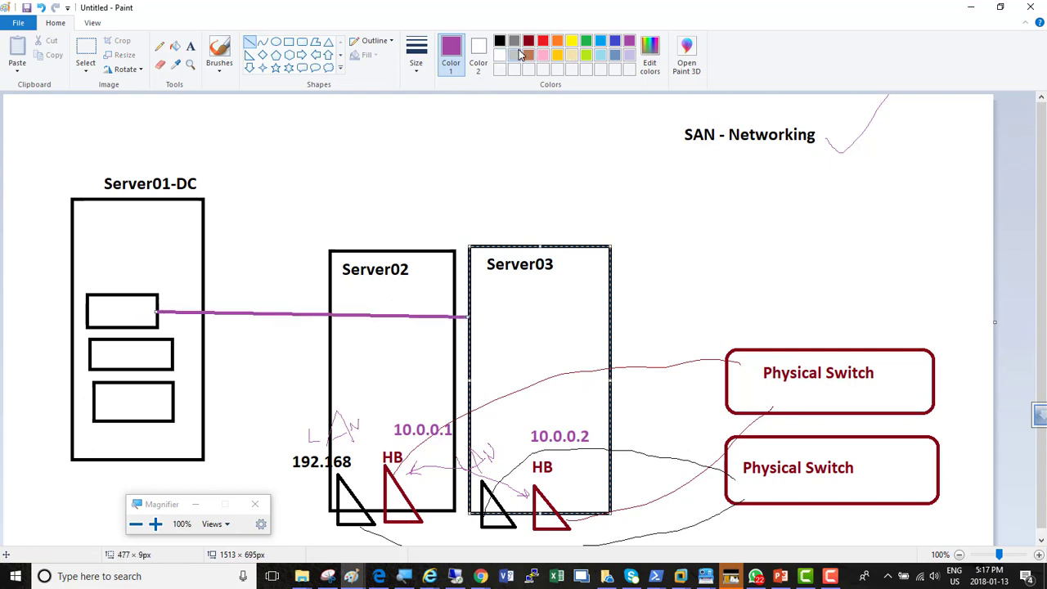
left_click(515, 42)
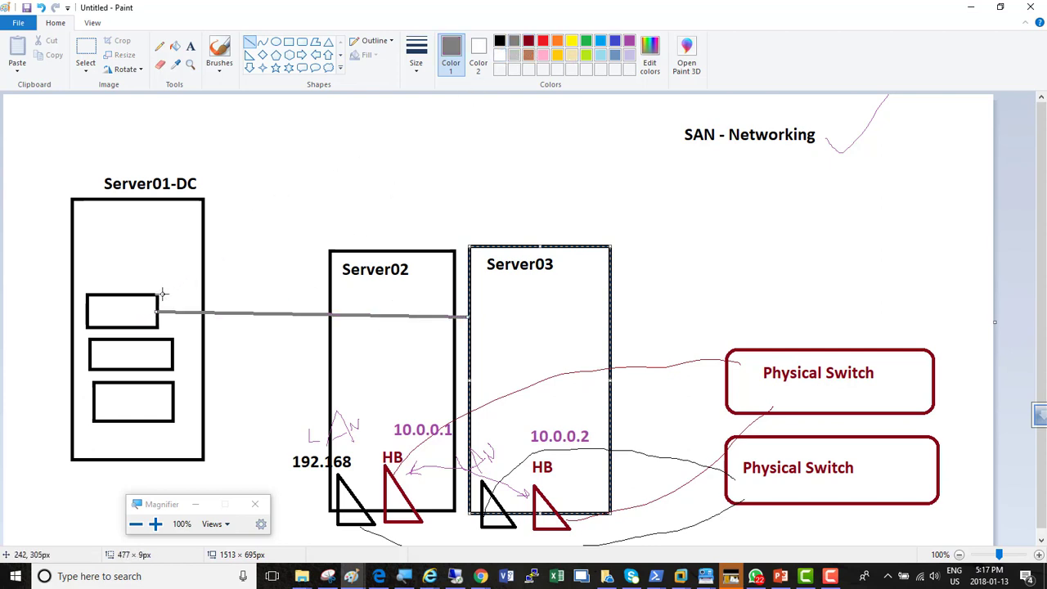
left_click_drag(157, 302, 455, 301)
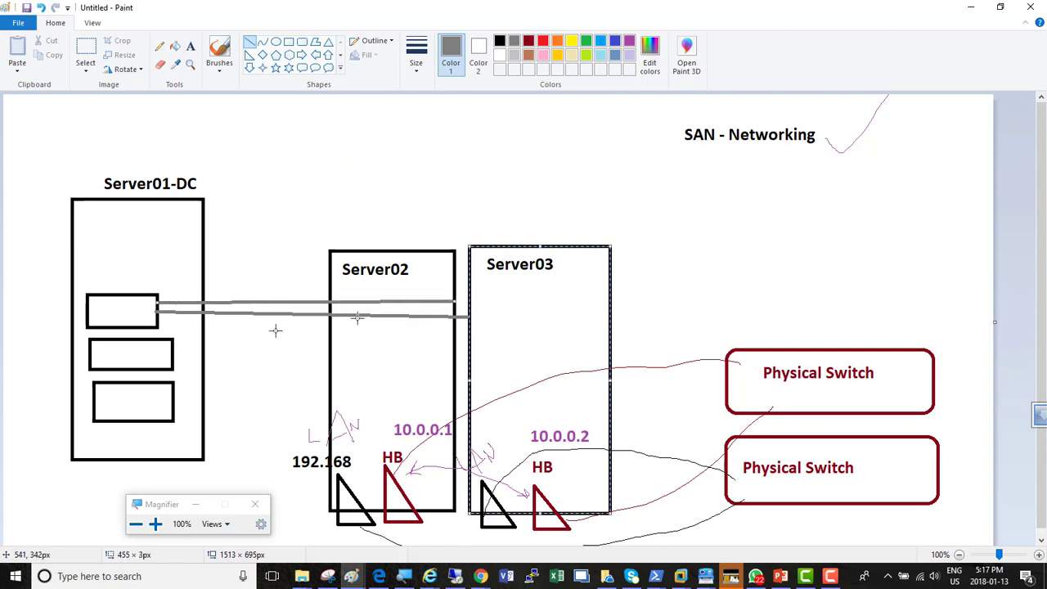
Draw grey line pairs from Server01-DC's middle and lower inner boxes, linking each box to Server02 and Server03
mouse_move(175, 347)
left_mouse_down()
mouse_move(445, 335)
mouse_move(454, 344)
left_mouse_up()
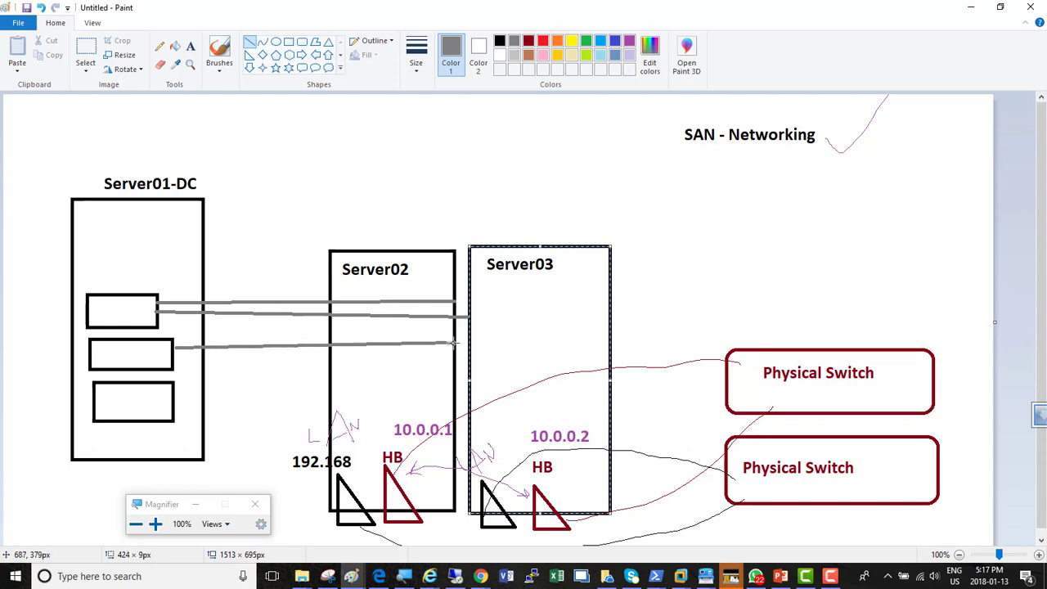
left_click_drag(175, 358, 472, 358)
left_click_drag(175, 395, 453, 381)
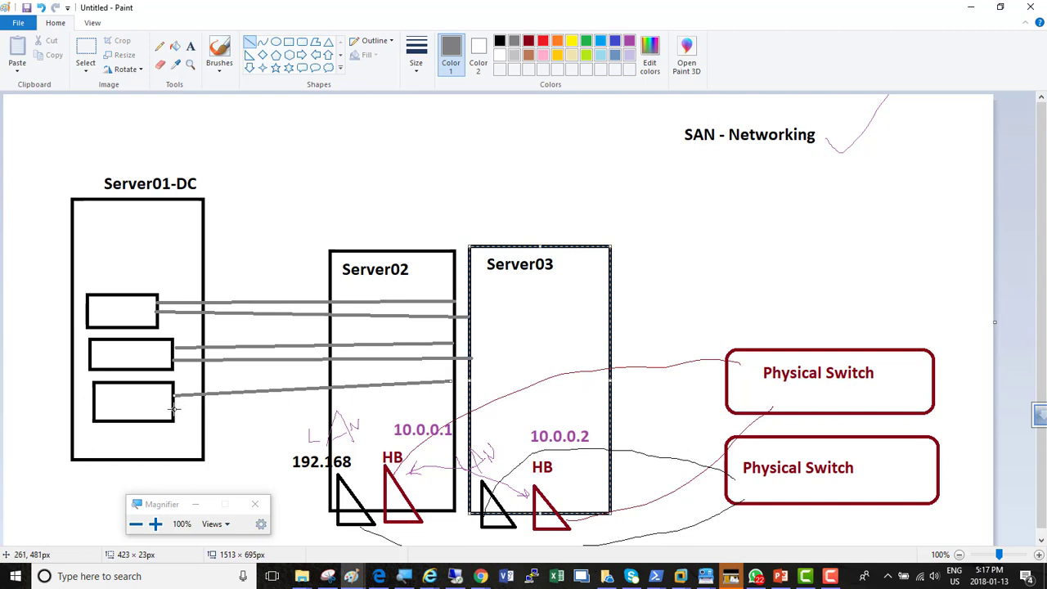
left_click_drag(174, 402, 463, 396)
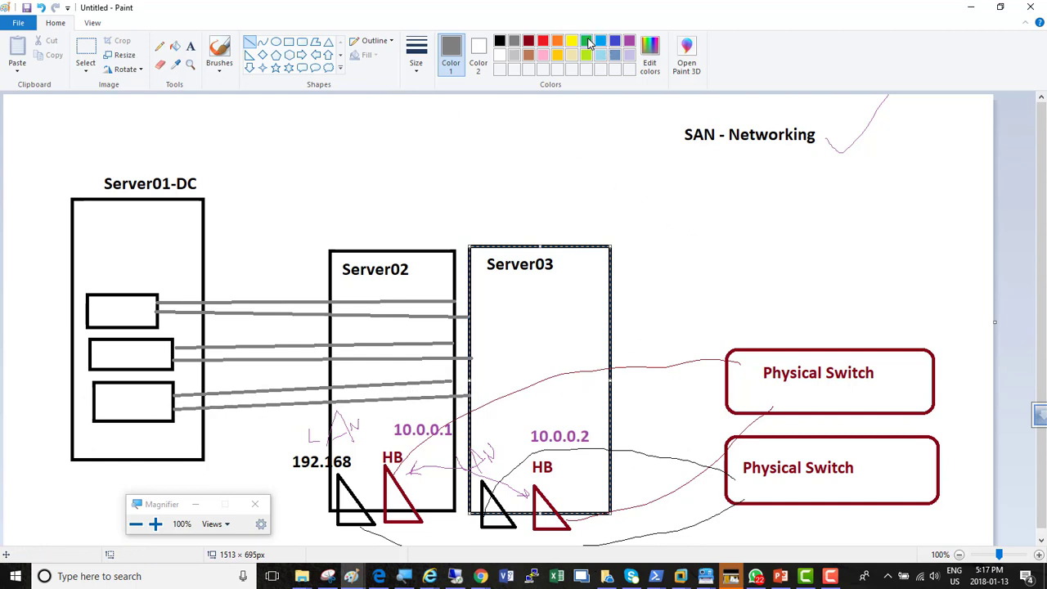
Draw three stacked grey rectangles about 110 px wide, spanning the gap between Server02 and Server03 at the ends of the line pairs
left_click(288, 46)
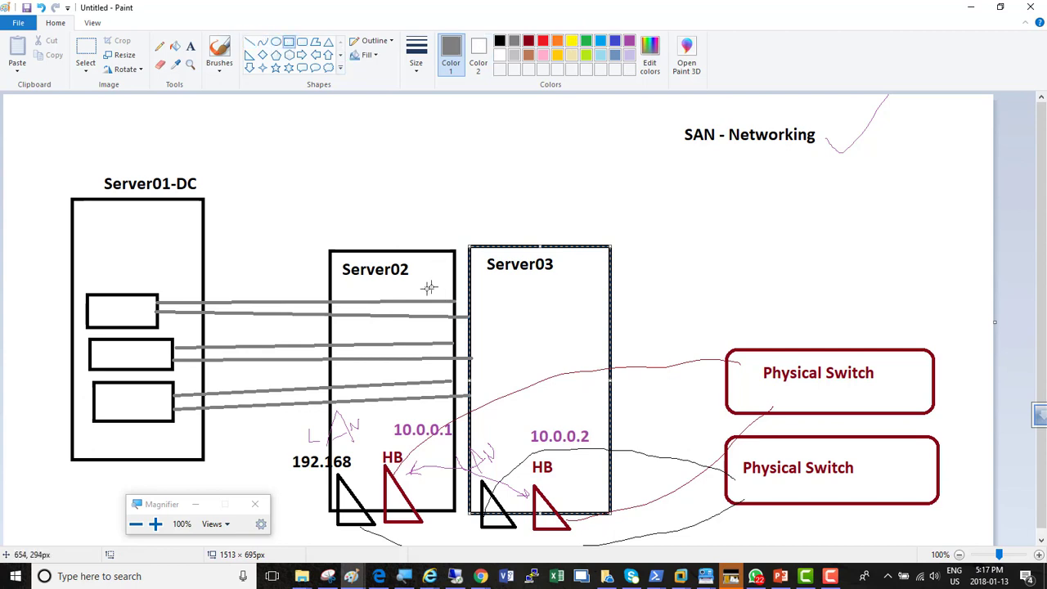
mouse_move(423, 288)
left_mouse_down()
mouse_move(515, 342)
mouse_move(499, 319)
left_mouse_up()
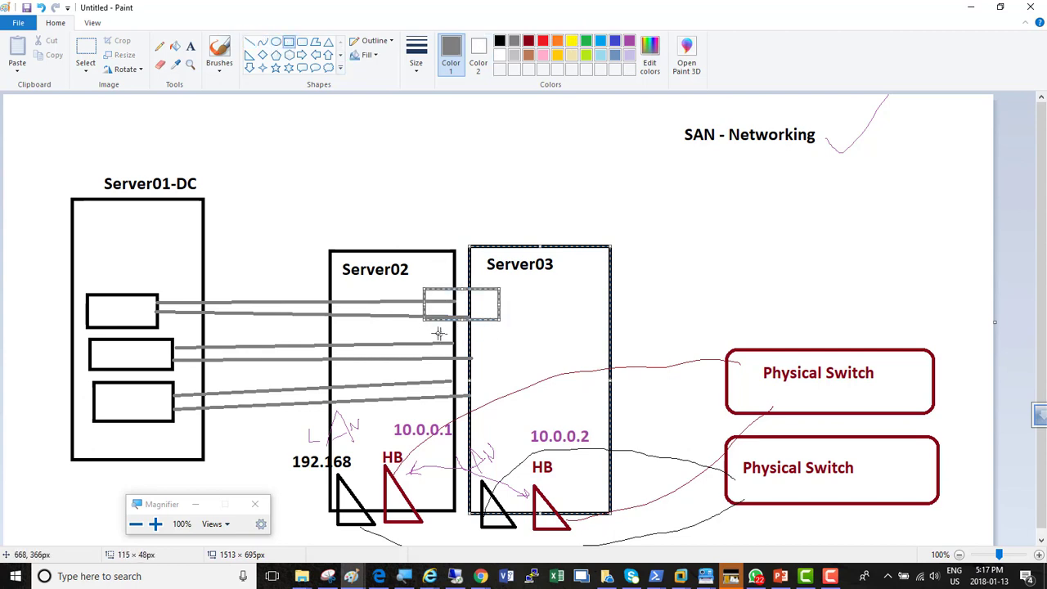
mouse_move(423, 319)
left_mouse_down()
mouse_move(437, 340)
mouse_move(421, 317)
mouse_move(501, 358)
left_mouse_up()
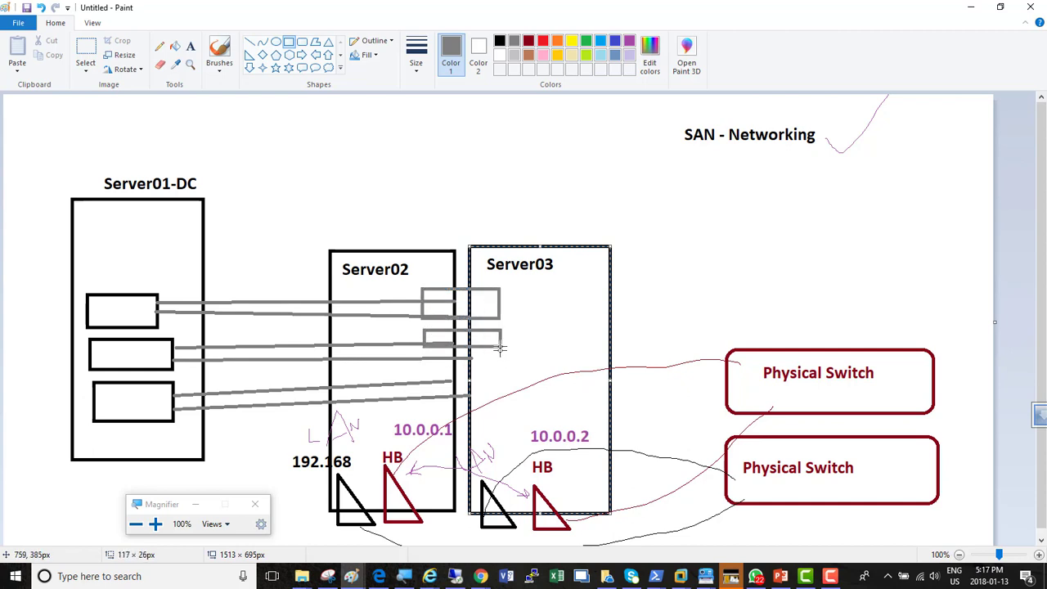
left_click_drag(427, 370, 496, 396)
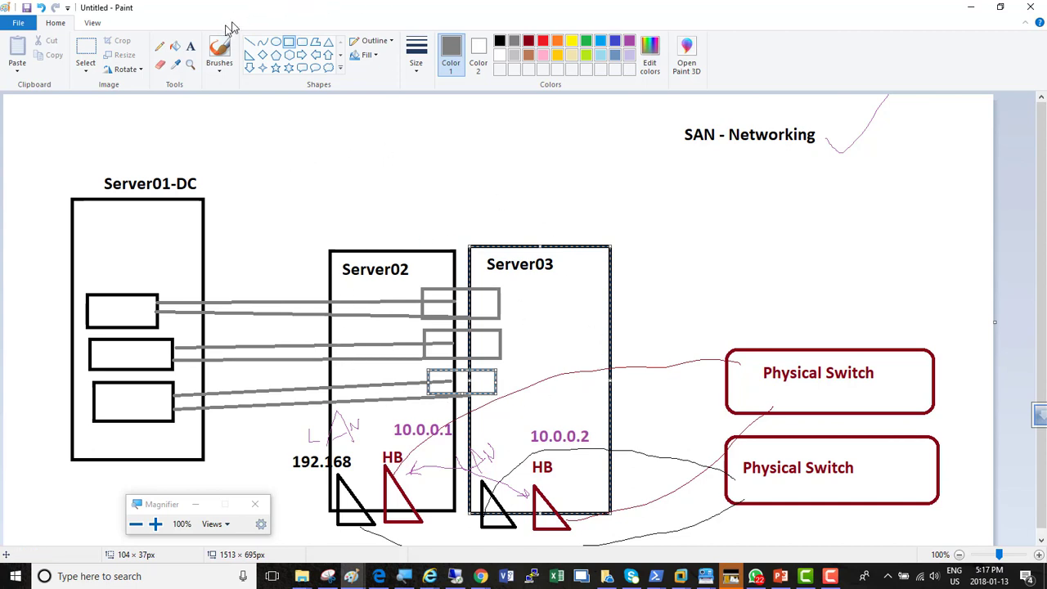
Draw a horizontal grey line about 479 px long just above the Server02 and Server03 boxes
left_click(190, 49)
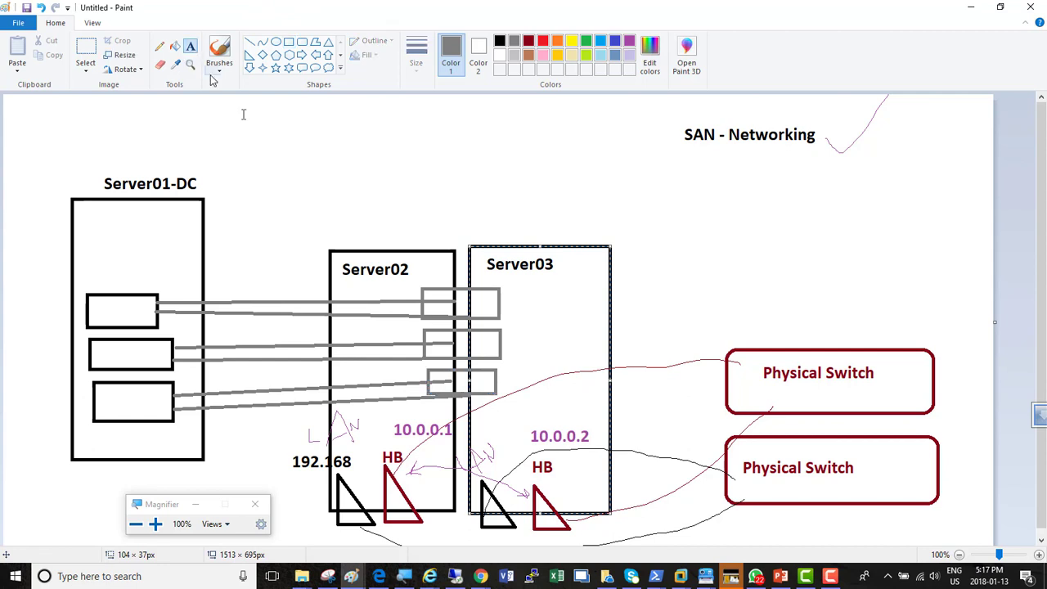
left_click(249, 42)
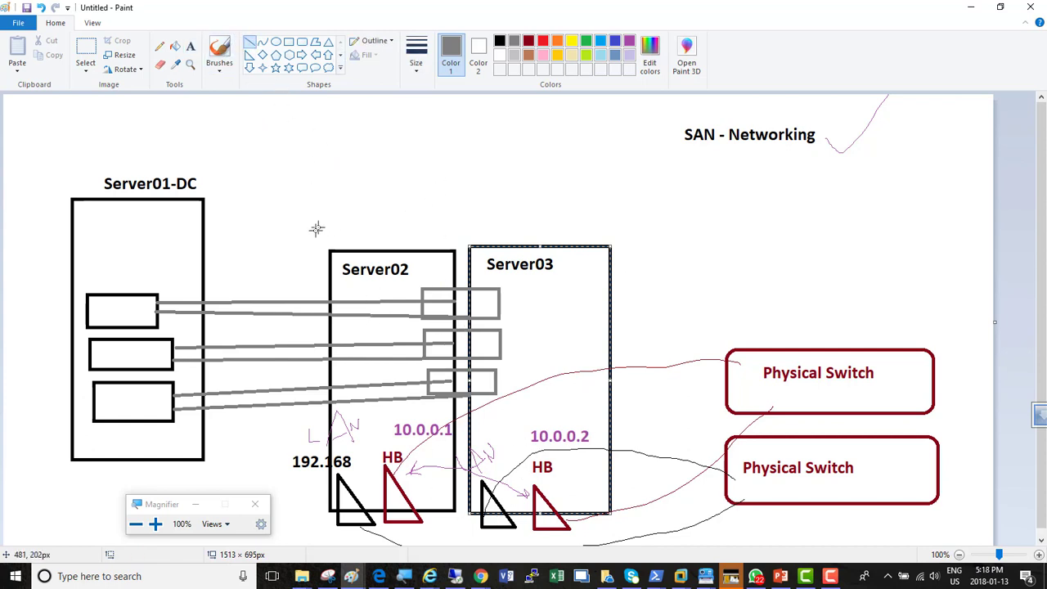
left_click_drag(316, 237, 630, 236)
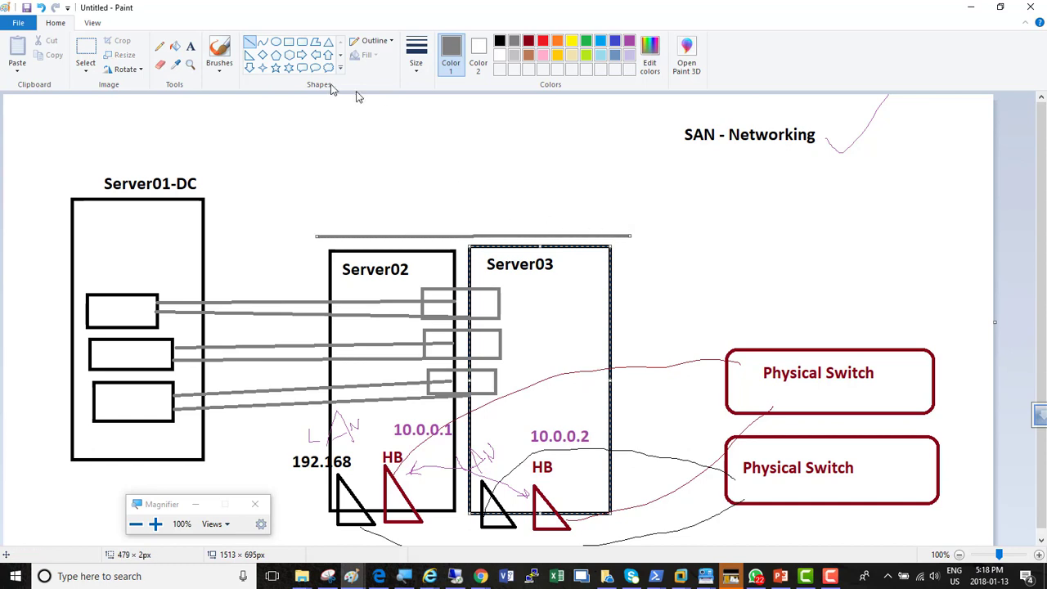
Add the text "Cluster - VIP - 192.168.200.10" above the horizontal line over Server02 and Server03
left_click(191, 45)
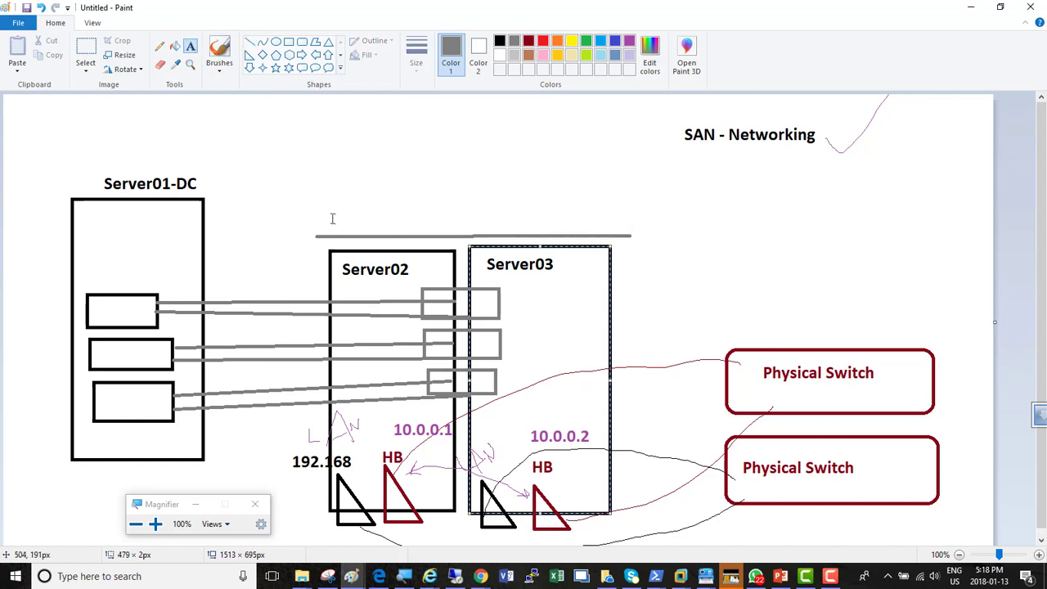
left_click(332, 217)
type("Clust")
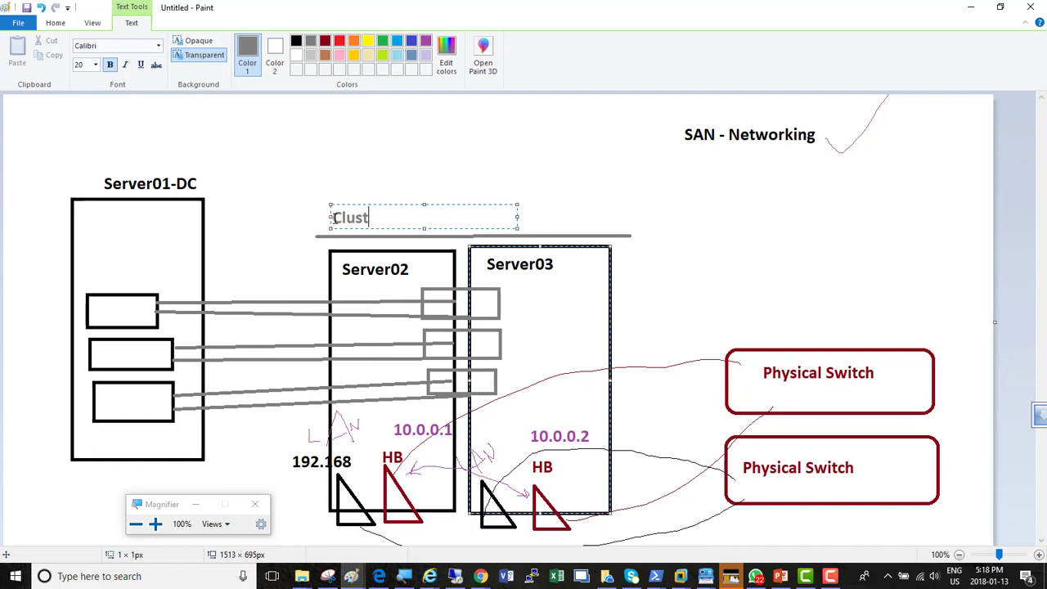
type("er")
left_click_drag(518, 216, 641, 215)
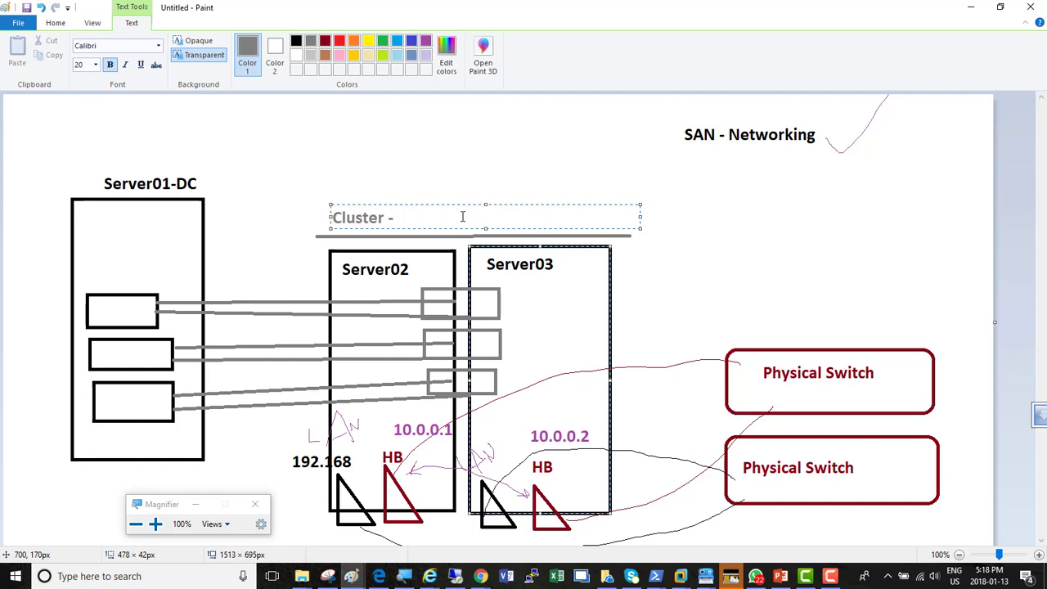
type("VIP")
type("91")
key("BackSpace")
type("192.168.200")
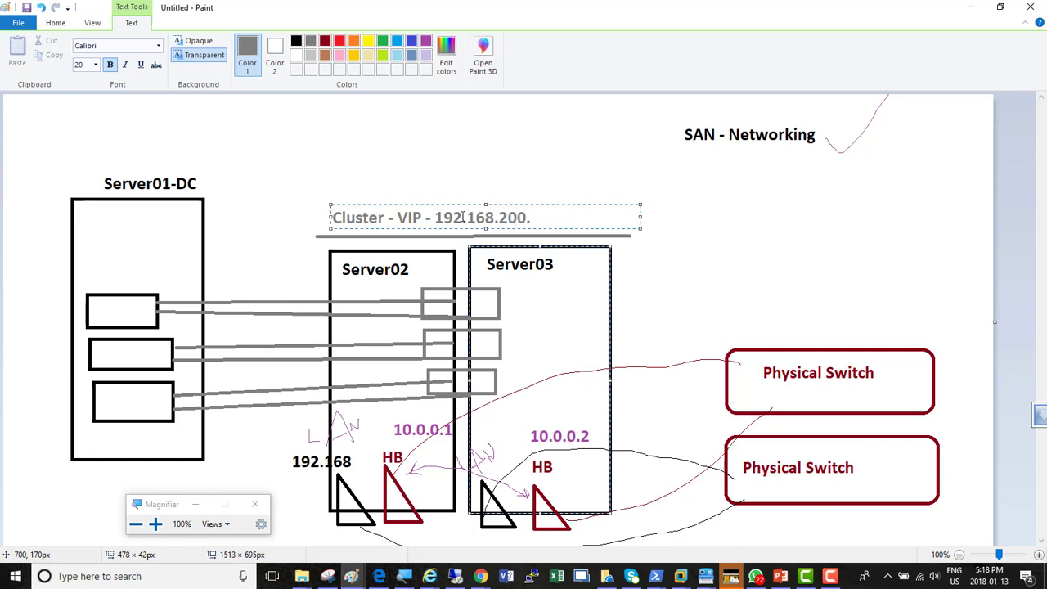
type(".10")
Widen the cluster label, append ", HumberCluster" to its text, and shift it so it ends level with the line's end
left_click_drag(640, 215, 766, 215)
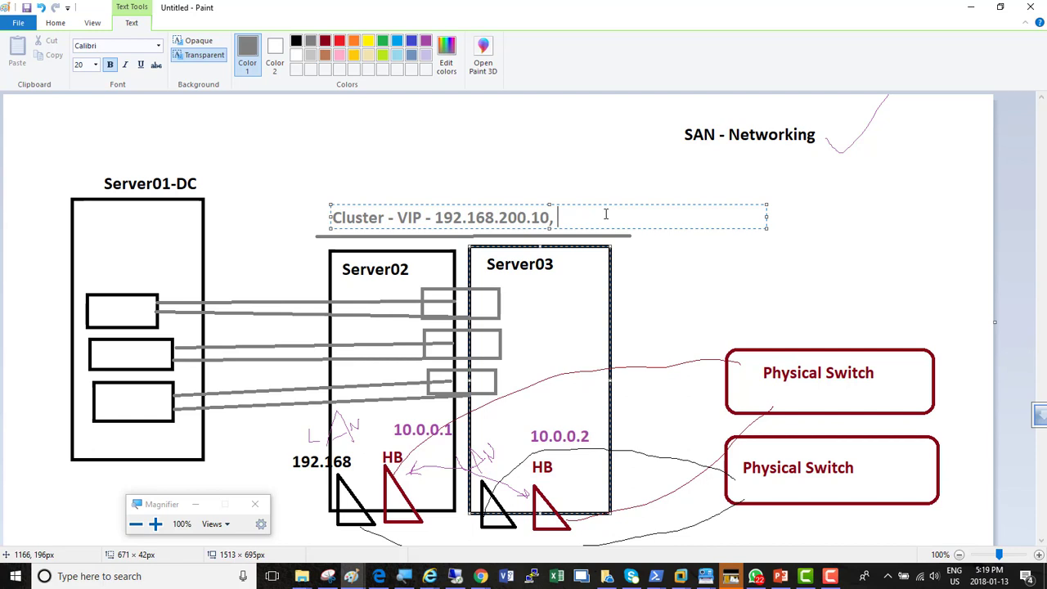
type("Cluster")
left_click(606, 214)
type("HumberCluster")
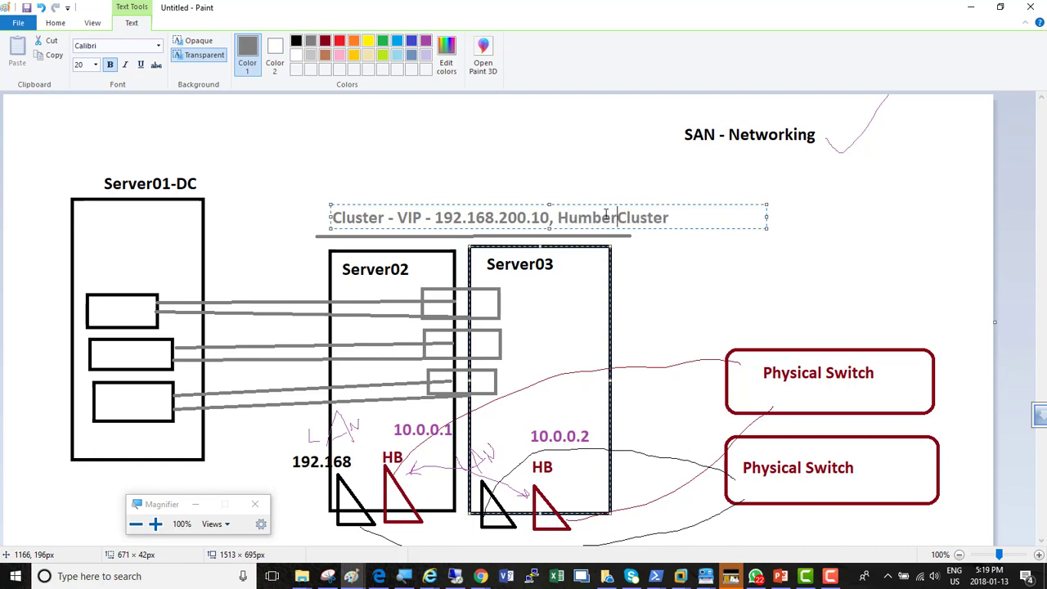
key("End")
key("Left")
key("Left")
key("Left")
key("Left")
key("Left")
key("Left")
key("Left")
key("Left")
key("Left")
key("Left")
key("Left")
key("Left")
key("Left")
key("Left")
key("Left")
key("Left")
key("Left")
key("Left")
key("Left")
key("Left")
key("Right")
key("Right")
key("Right")
key("Right")
key("Right")
key("Right")
key("Right")
key("Right")
key("Right")
key("Right")
left_click_drag(376, 202, 336, 200)
left_click(364, 157)
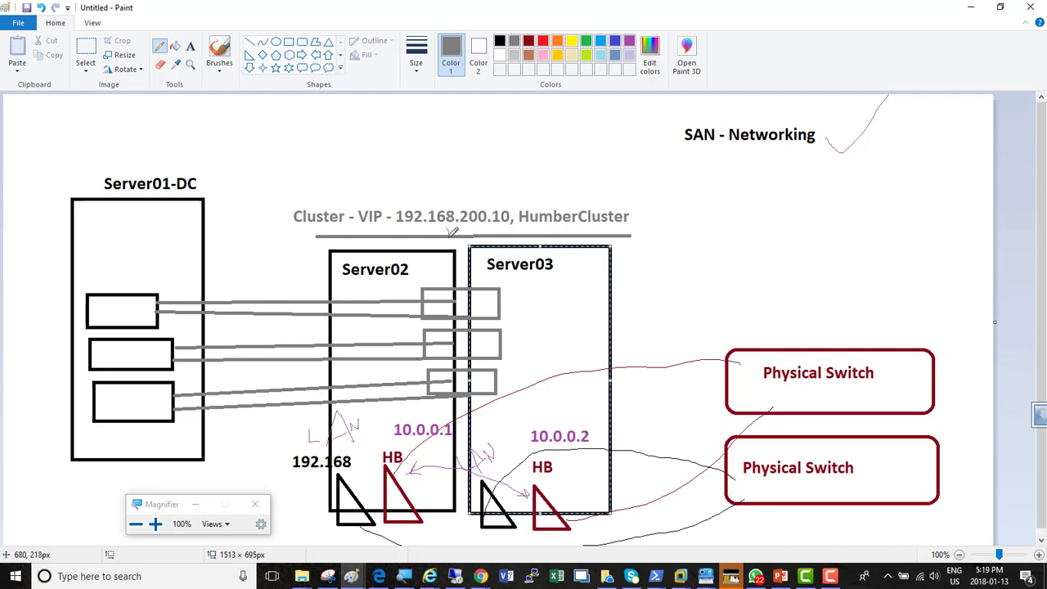
left_click_drag(448, 229, 482, 262)
left_click_drag(487, 272, 474, 308)
key("ctrl+z")
key("ctrl+z")
Sketch a freehand curve from the VIP label to the upper shared rectangle and tick Server01-DC's upper and middle inner boxes
mouse_move(448, 229)
left_mouse_down()
mouse_move(404, 256)
mouse_move(414, 282)
mouse_move(451, 311)
left_mouse_up()
left_click_drag(117, 315, 148, 283)
left_click_drag(121, 354, 136, 345)
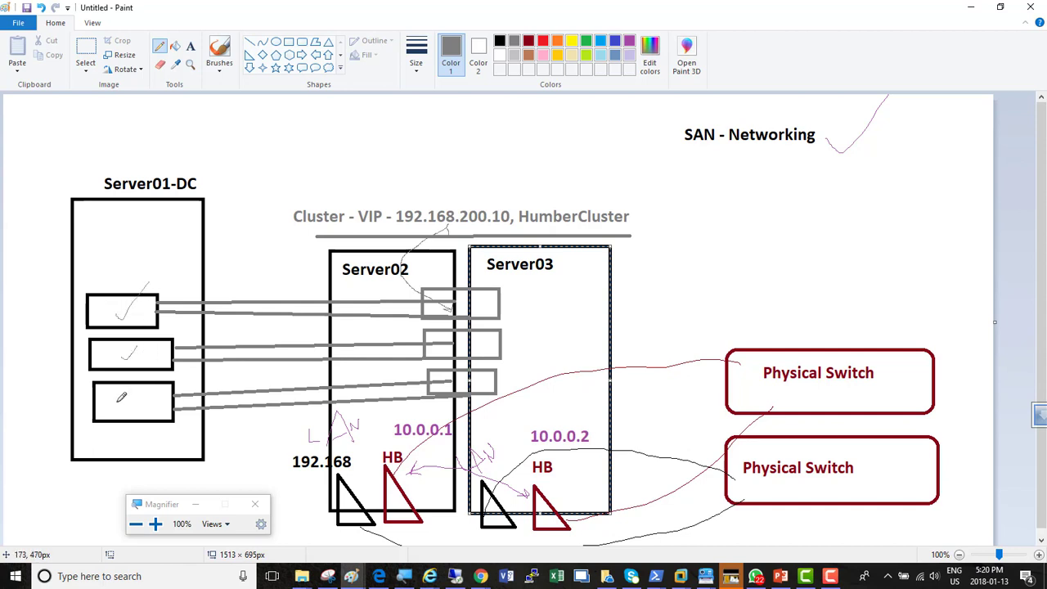
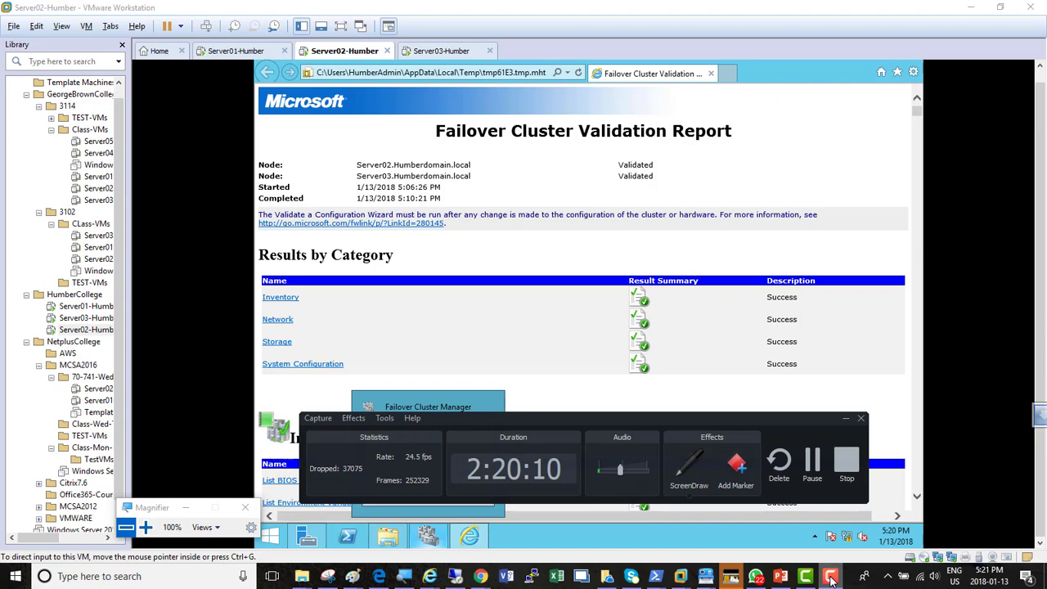
Minimize the validation report and finish the validation wizard with creation of the cluster from the validated nodes enabled
left_click(830, 578)
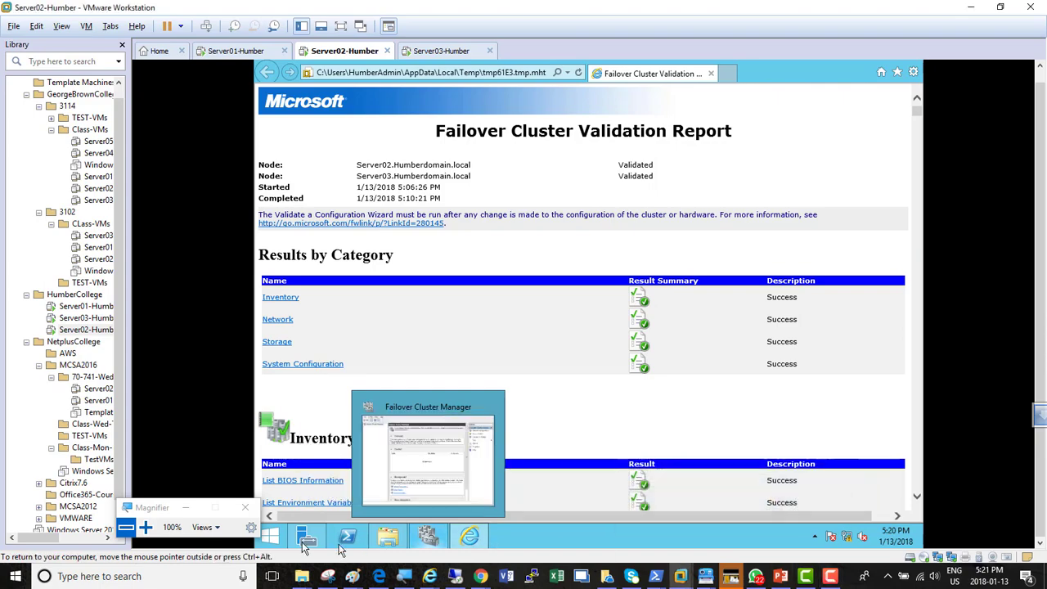
left_click(147, 528)
left_click(147, 528)
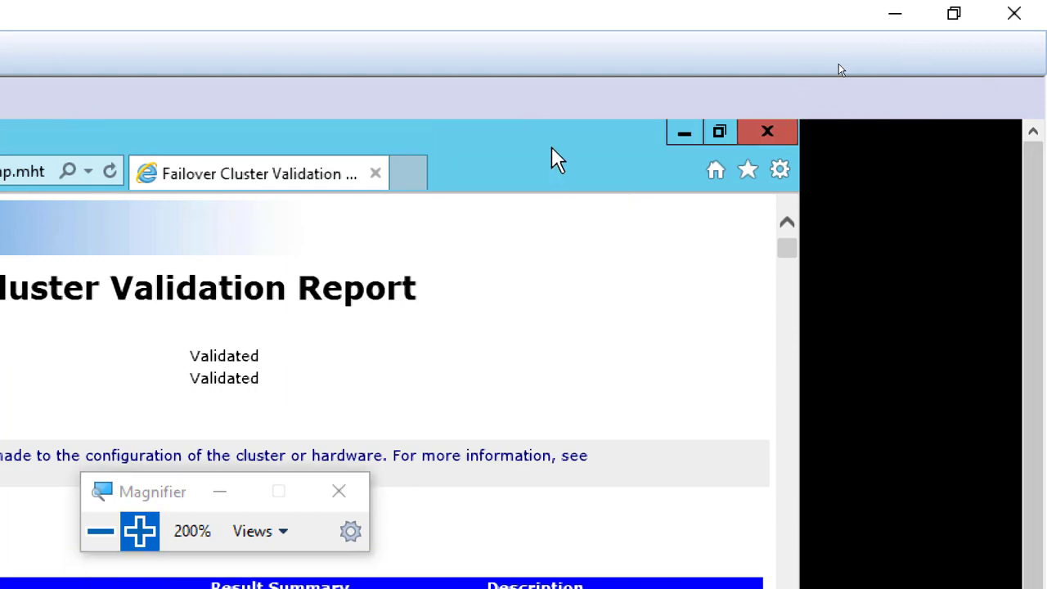
left_click(684, 133)
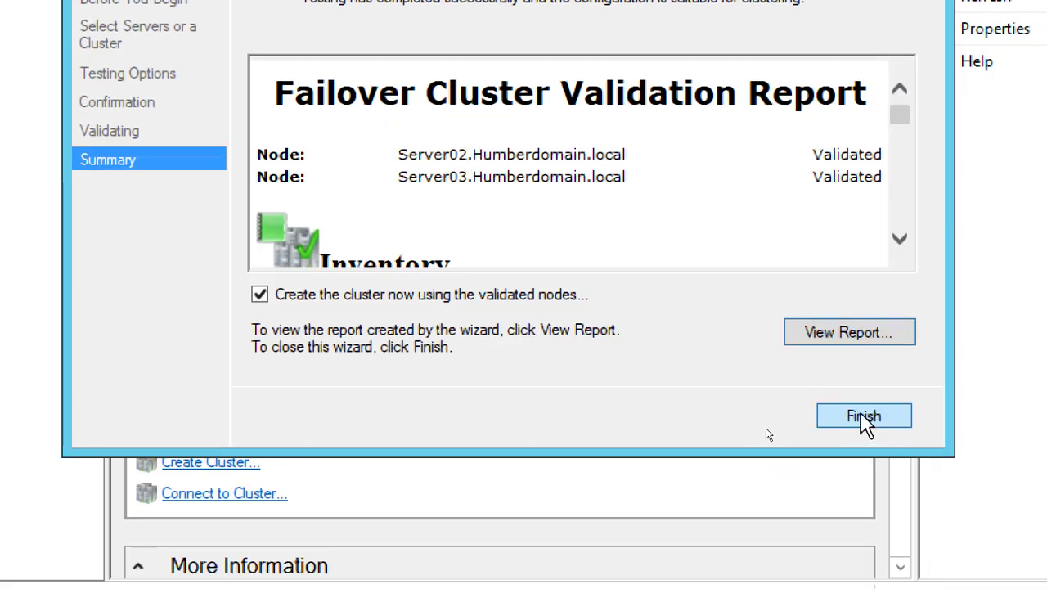
left_click(863, 417)
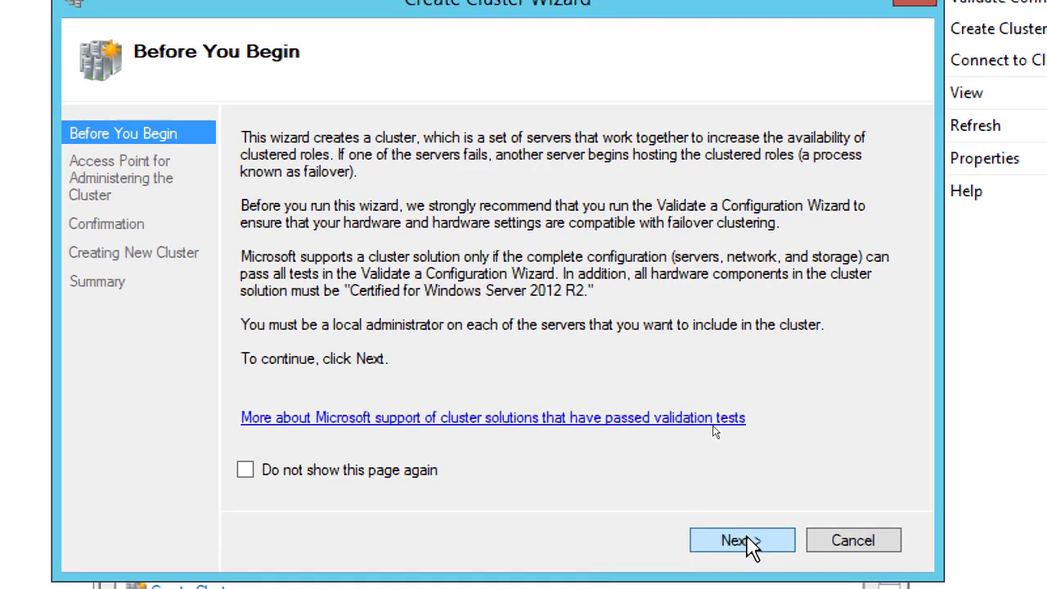
Set the cluster name to HumberCluster and its address on the 192.168.200.0/24 network to 192.168.200.10
left_click(747, 540)
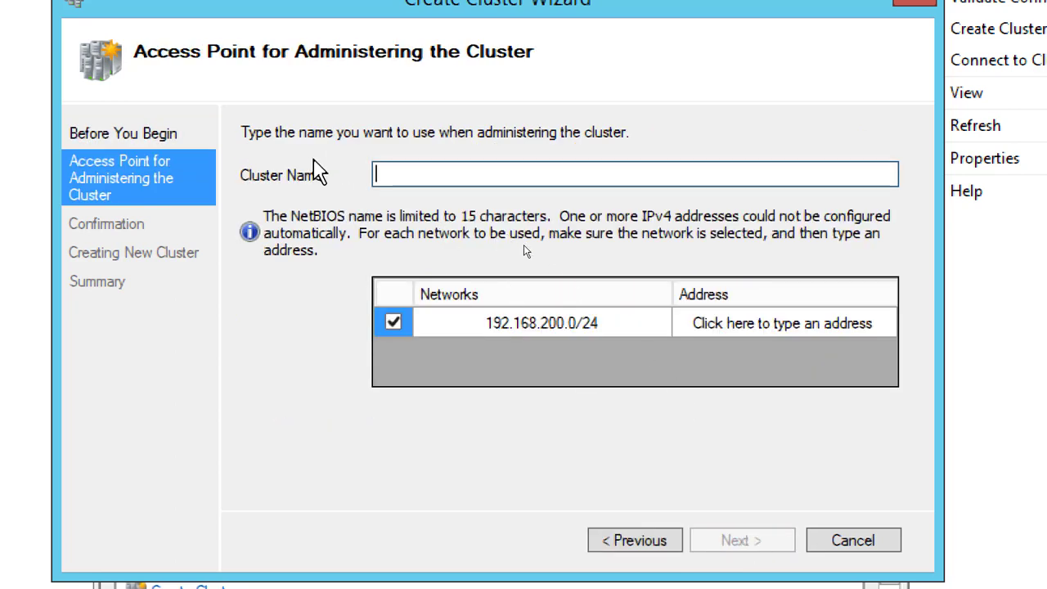
type("H")
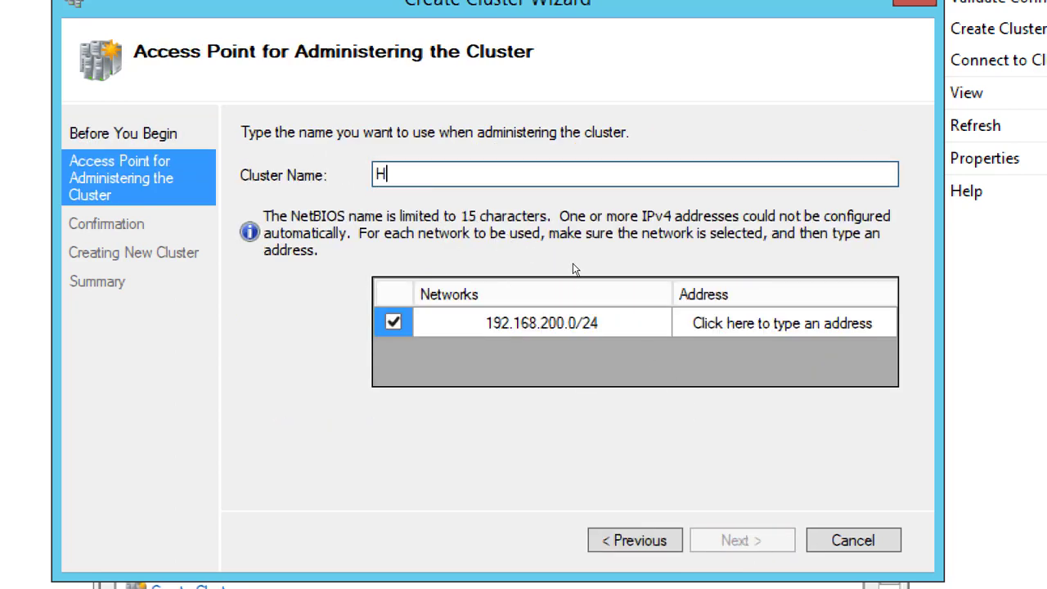
type("umberCluster")
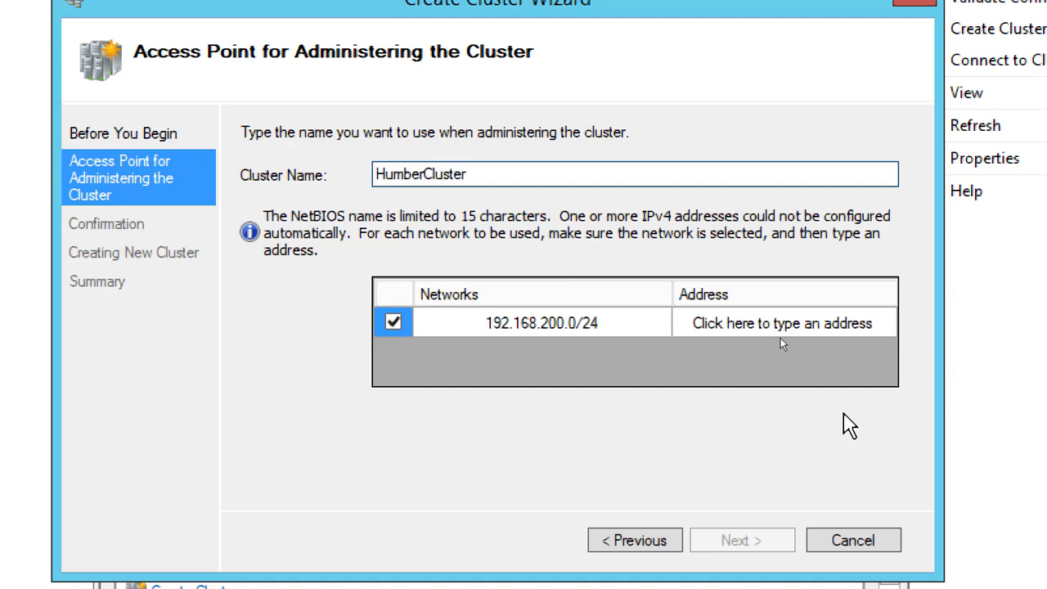
left_click(878, 328)
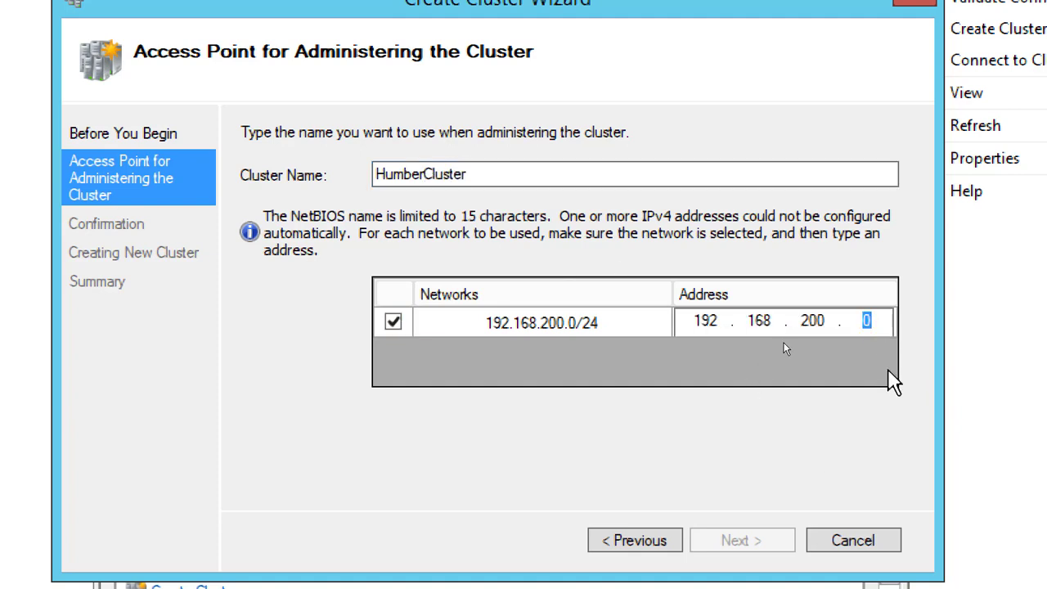
type("10")
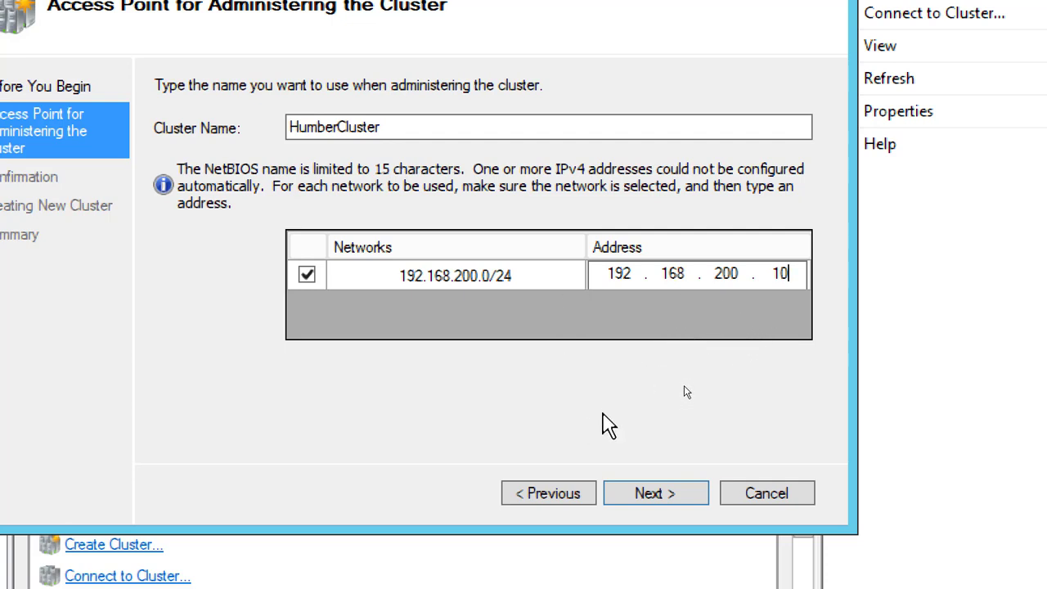
left_click(654, 499)
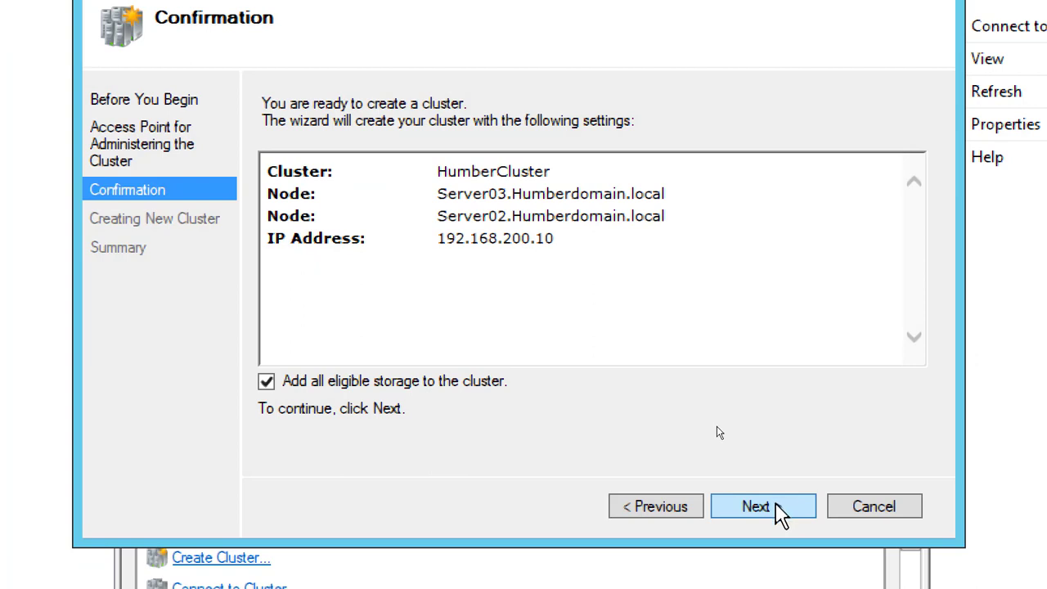
Create the cluster with all eligible storage added, highlight the quorum entry in the summary and close the wizard
left_click(779, 515)
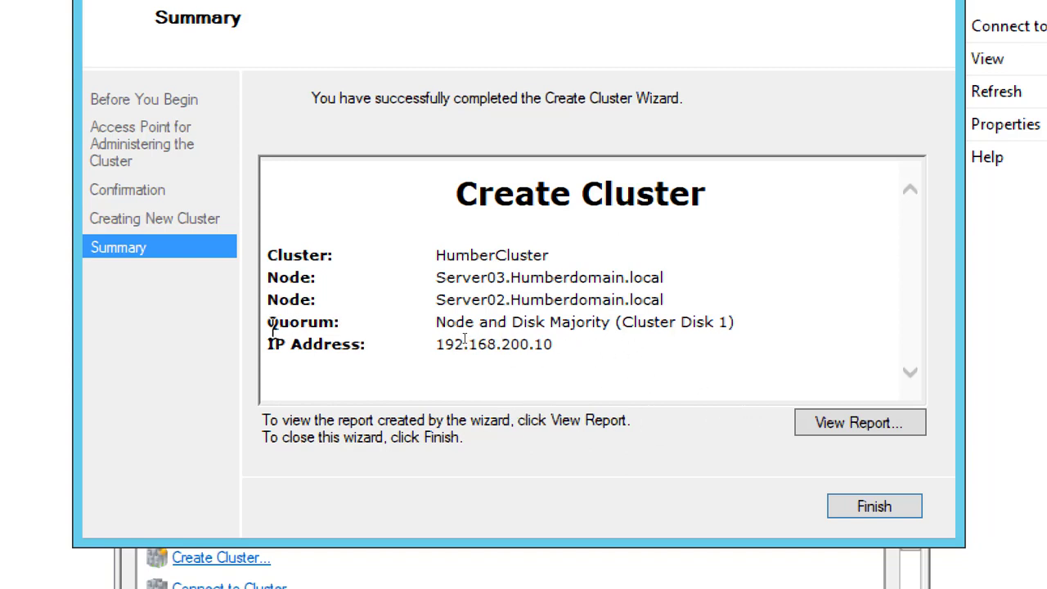
left_click_drag(269, 255, 326, 321)
left_click(409, 335)
left_click_drag(436, 321, 753, 329)
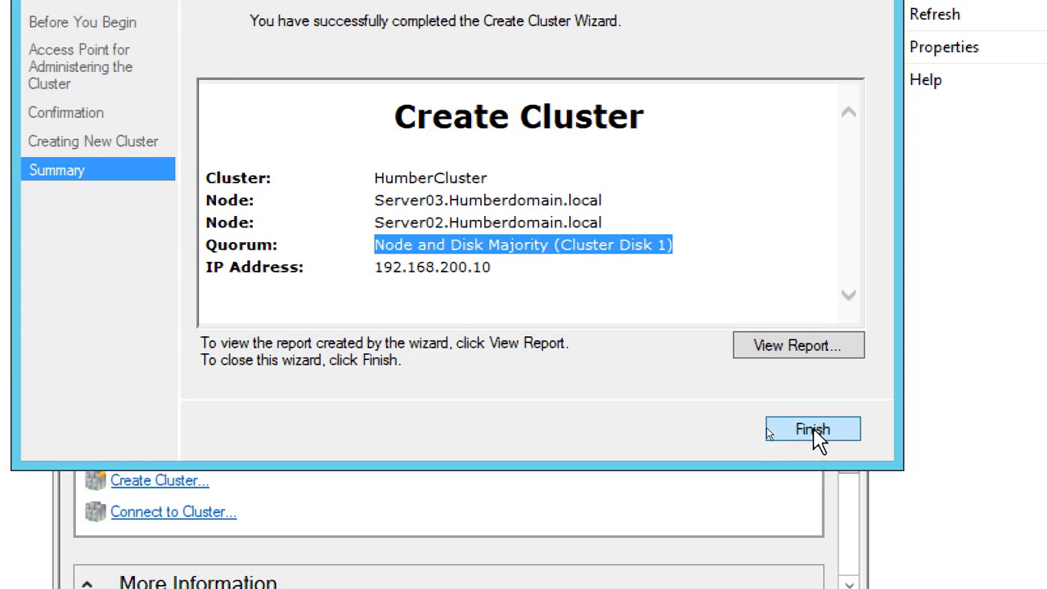
left_click(818, 437)
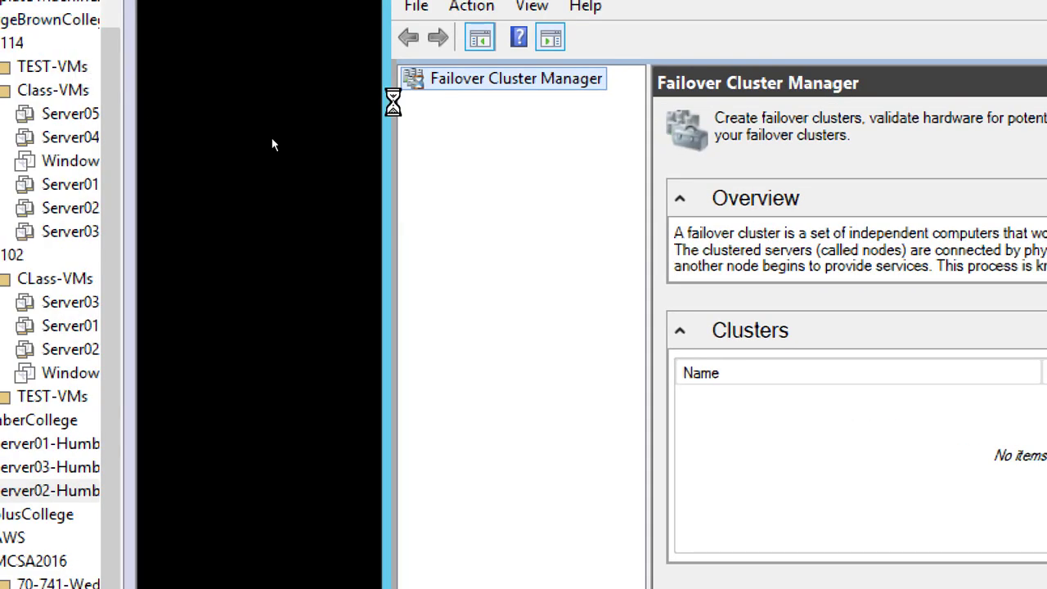
Expand HumberCluster in Failover Cluster Manager and check its roles and its summary
left_click(480, 105)
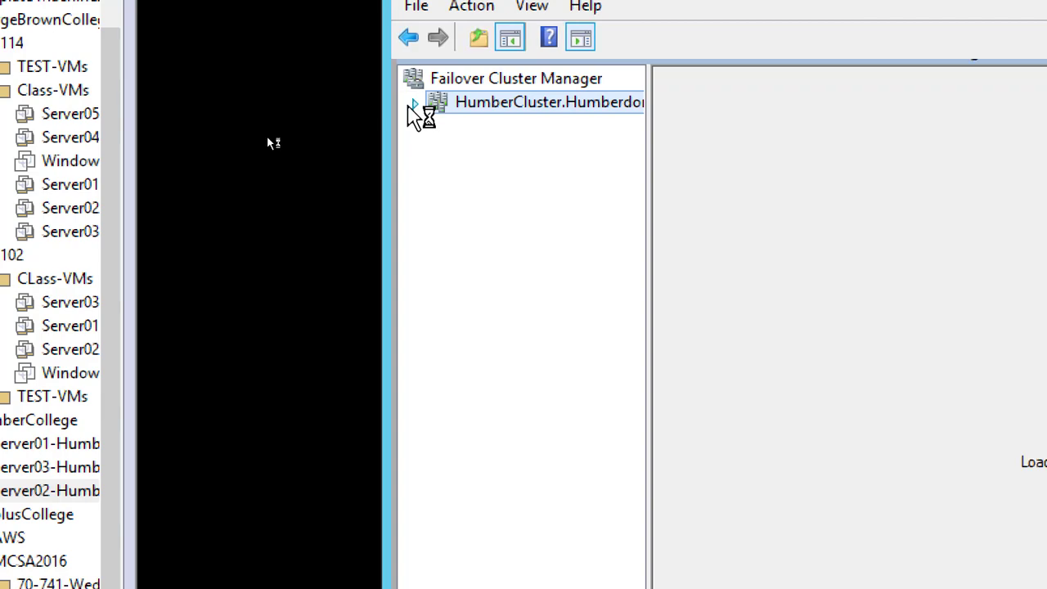
left_click(416, 106)
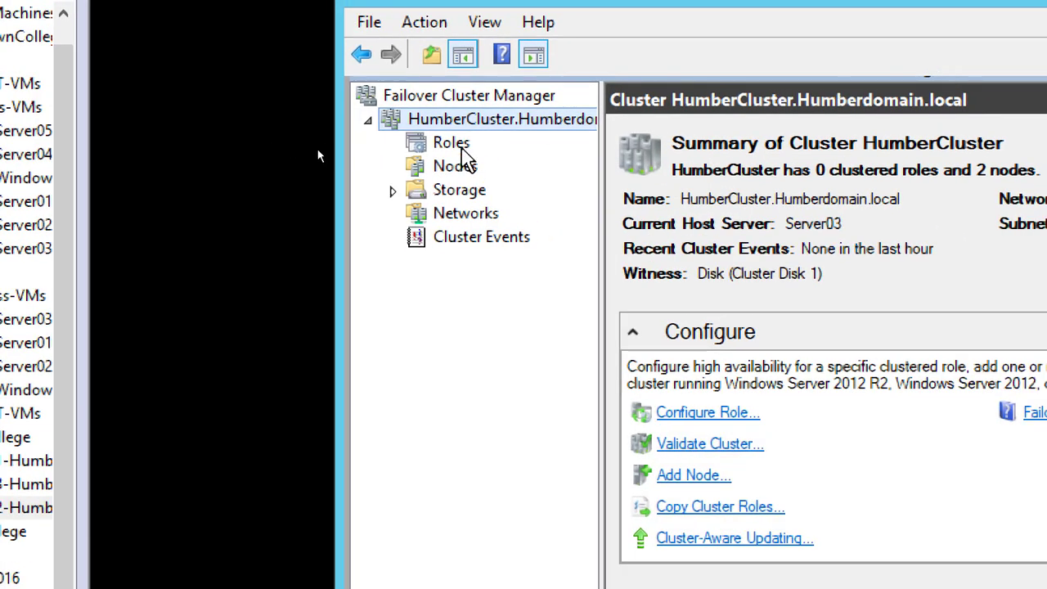
left_click(460, 146)
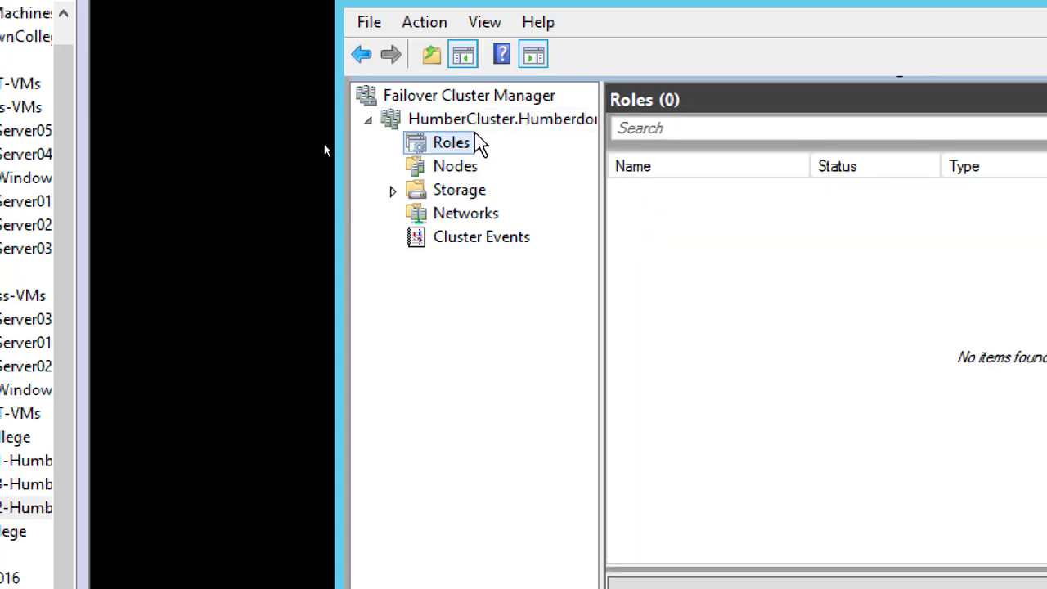
left_click(501, 129)
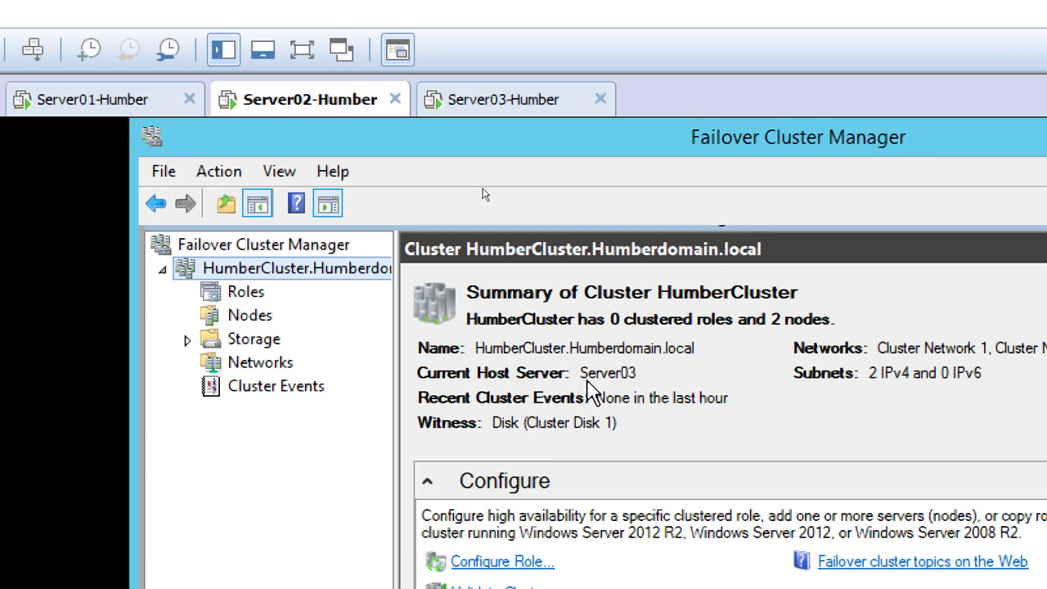
On the Server03-Humber virtual machine, launch Failover Cluster Manager and display the HumberCluster summary
left_click(492, 116)
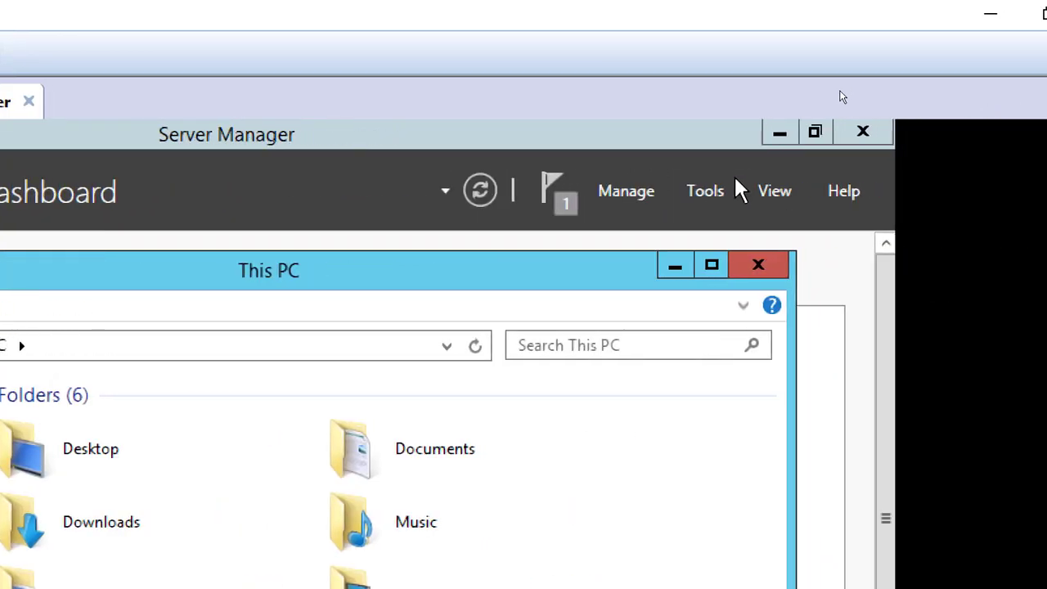
left_click(708, 192)
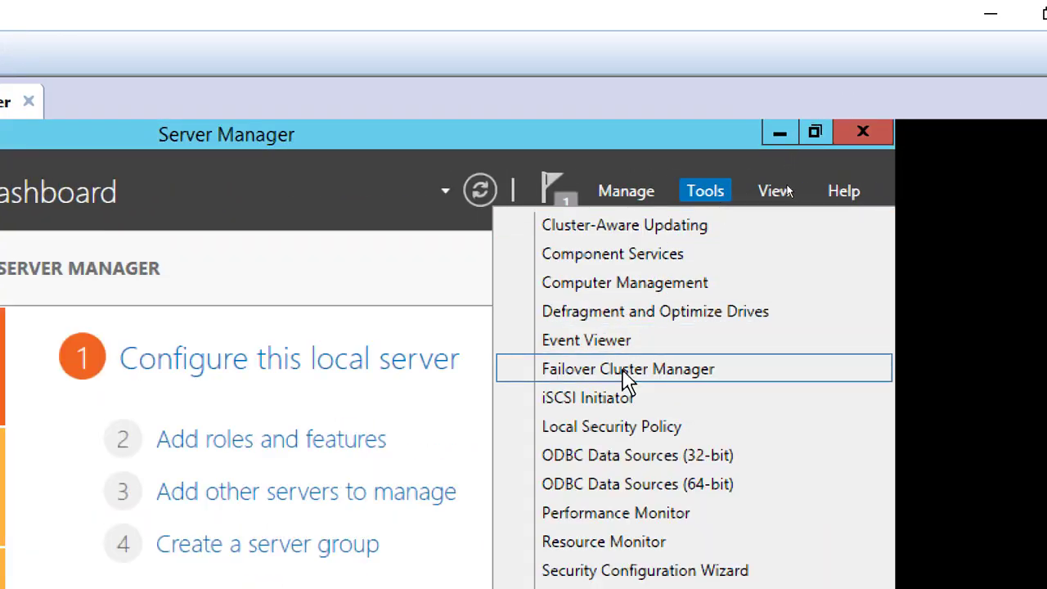
left_click(627, 370)
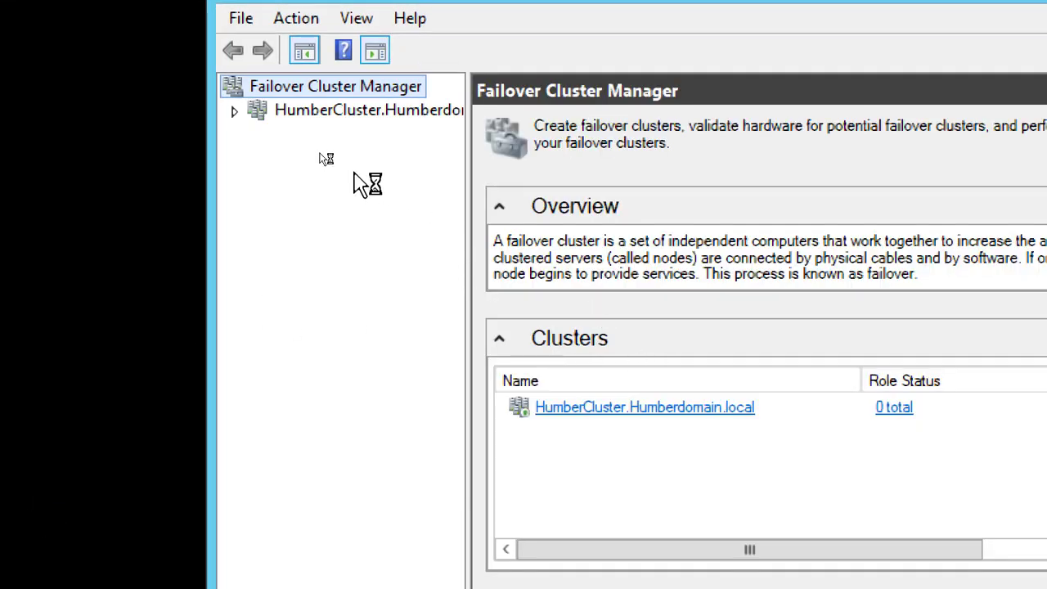
left_click(235, 111)
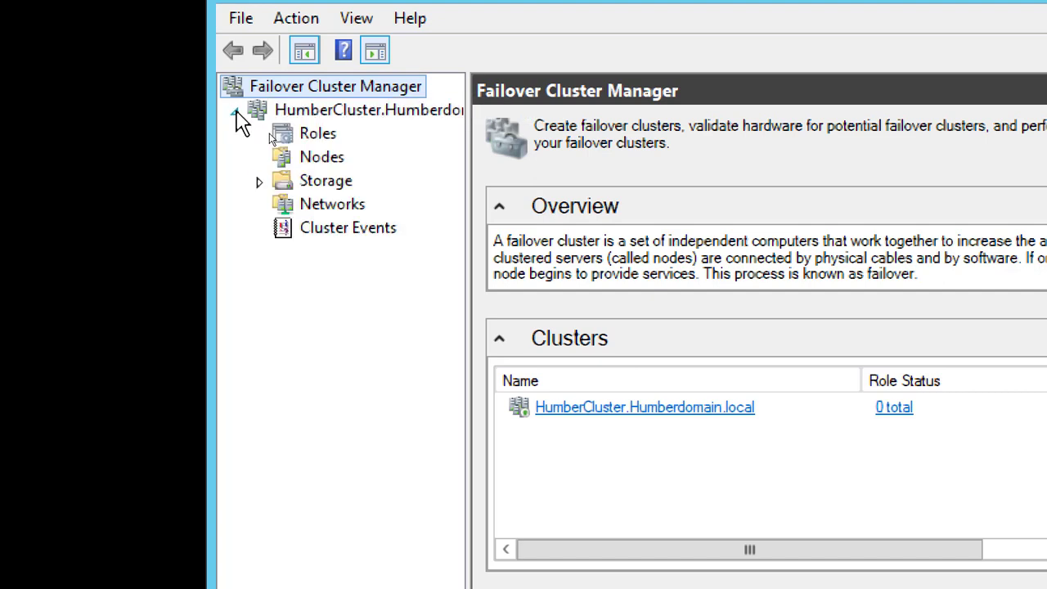
left_click(343, 115)
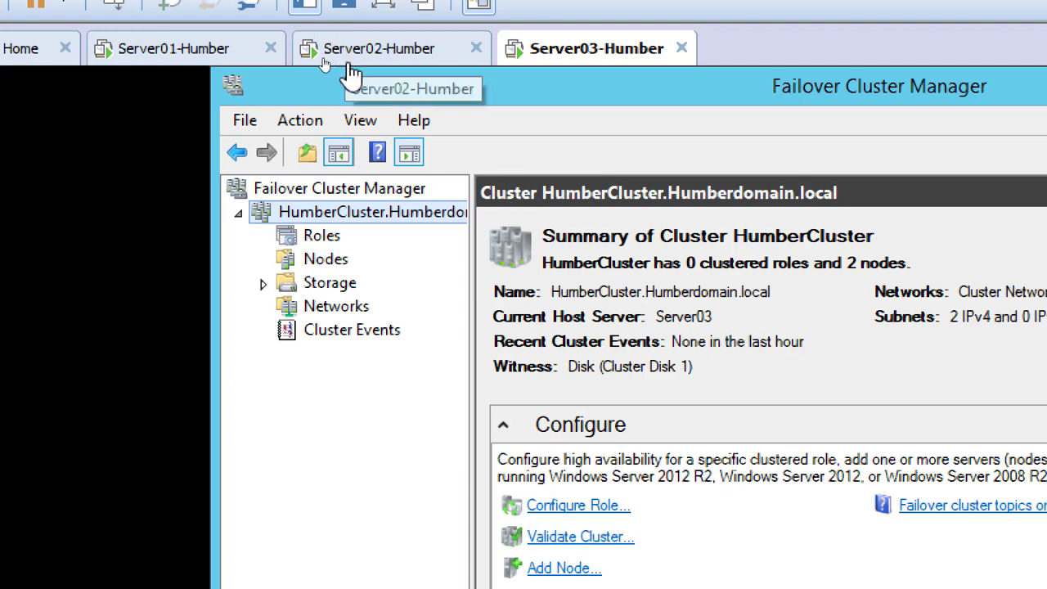
Compare the HumberCluster summary between Server02 and Server03, and view the cluster's roles on Server03
left_click(348, 55)
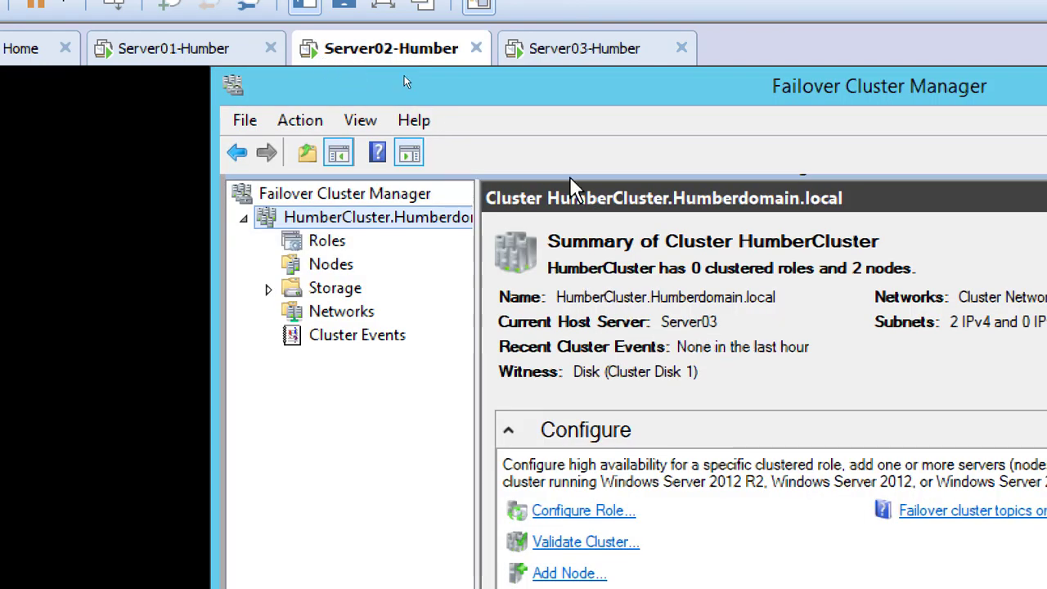
left_click(563, 53)
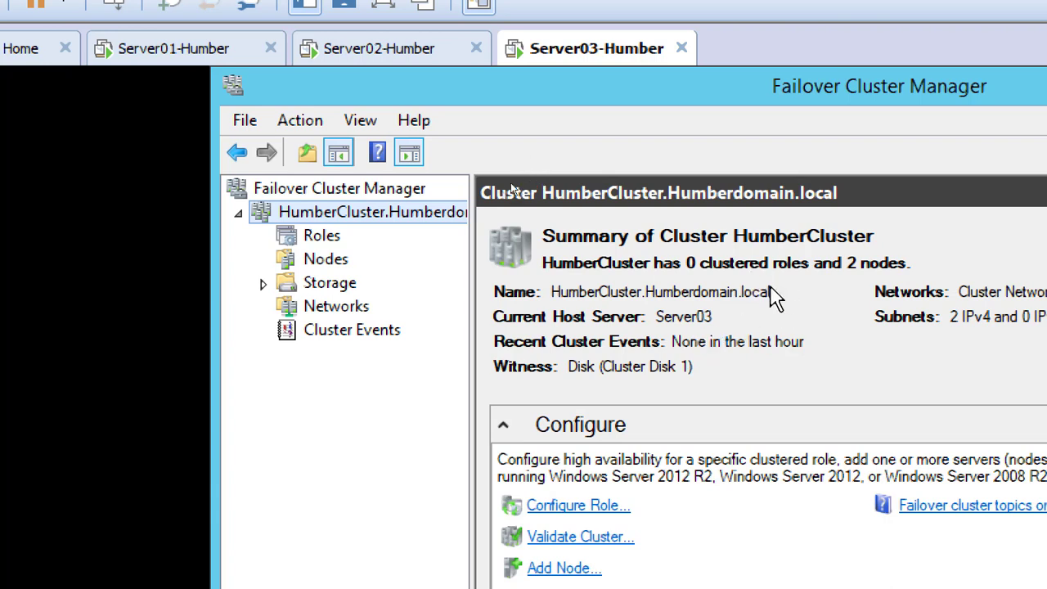
left_click(328, 237)
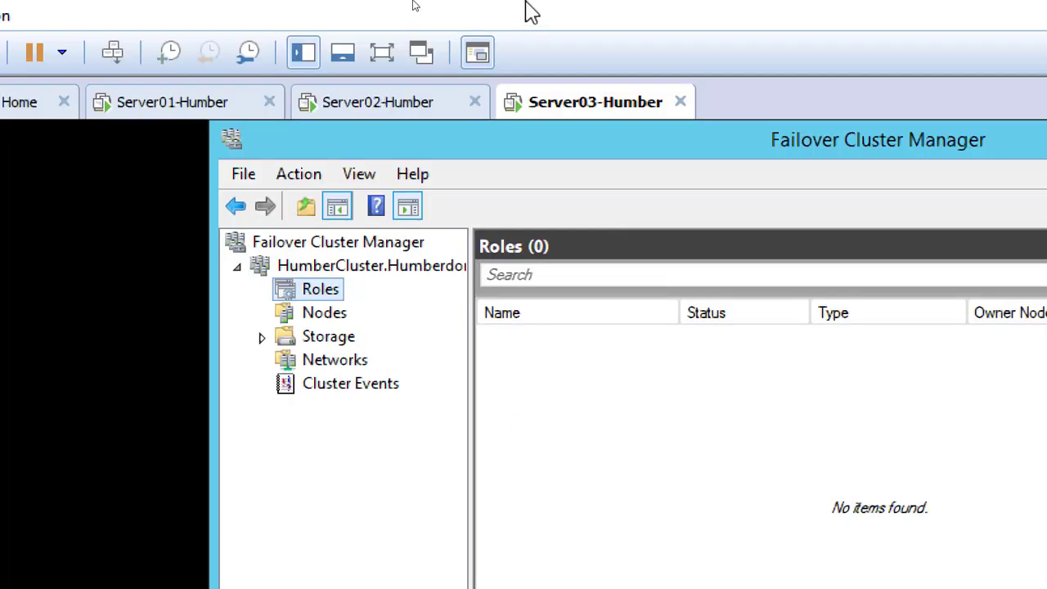
Switch to Paint to consult the cluster diagram and return to the Server03 virtual machine in VMware Workstation
key("alt+Tab")
key("alt+Tab")
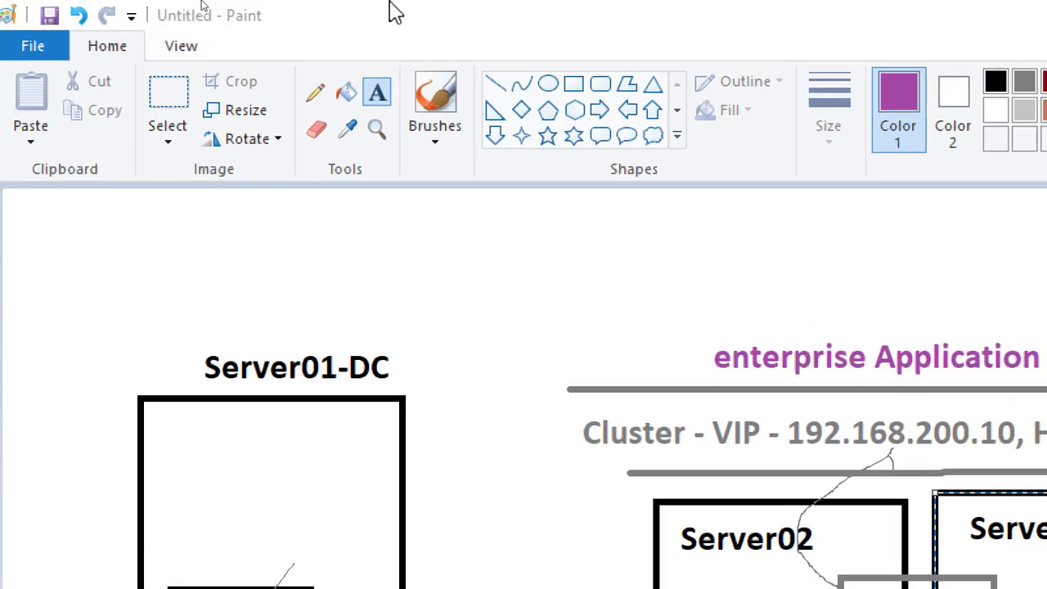
key("alt+Tab")
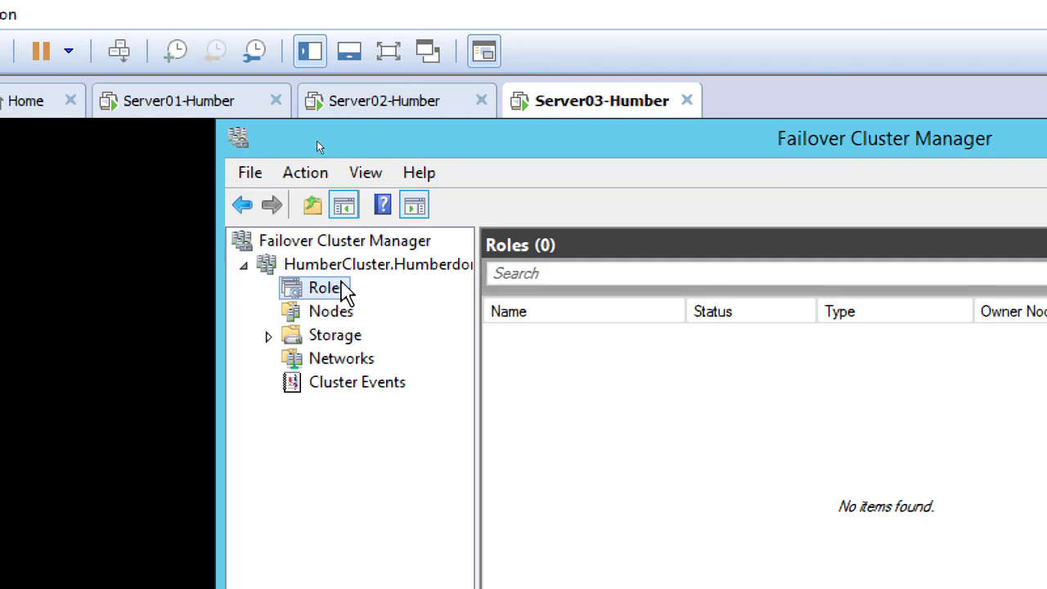
Review the HumberCluster summary, its roles and its nodes on Server03
left_click(346, 264)
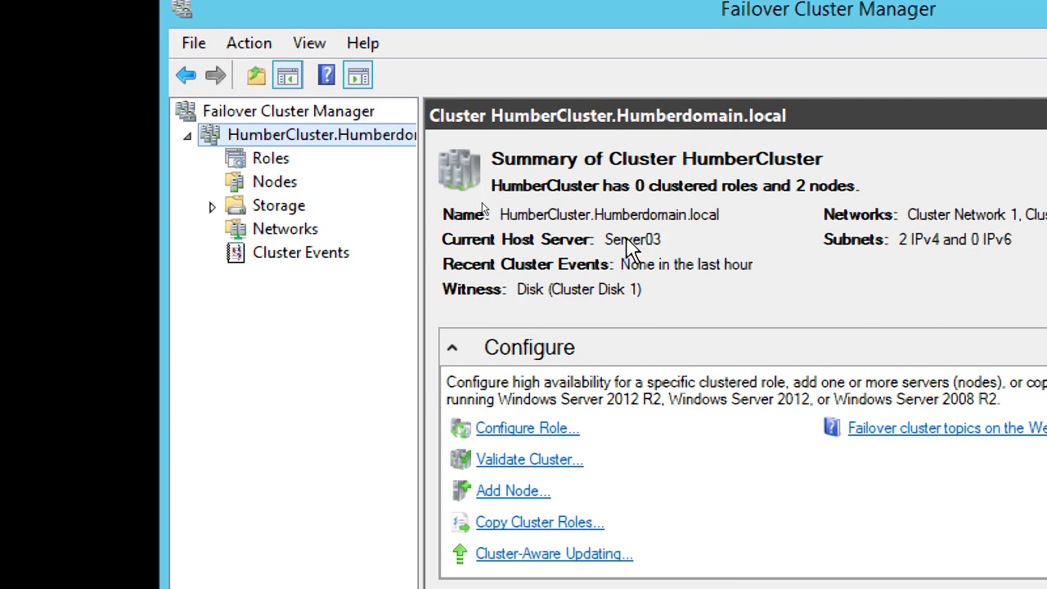
left_click(269, 161)
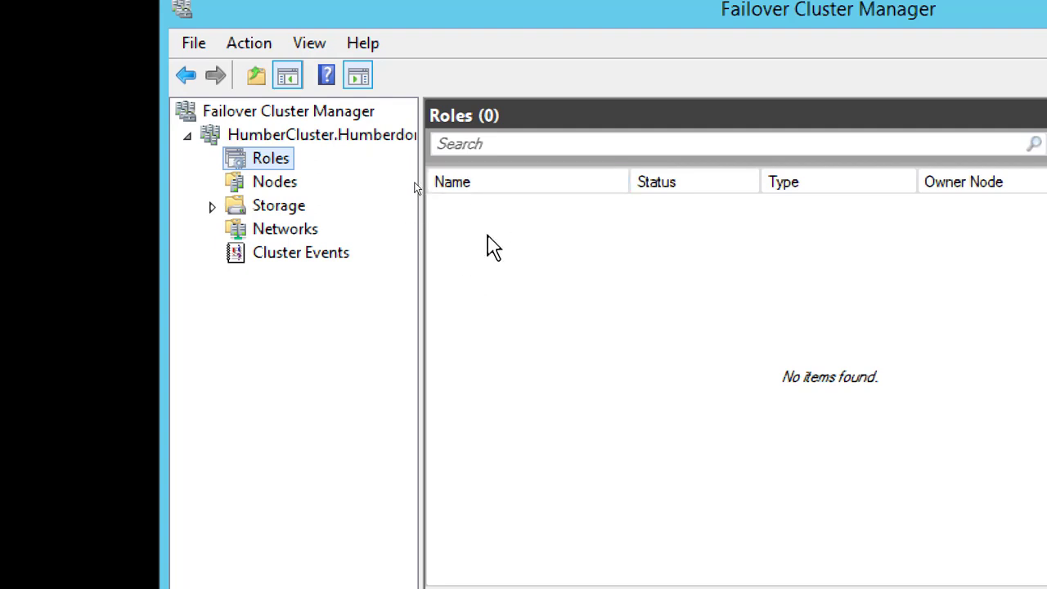
left_click(288, 183)
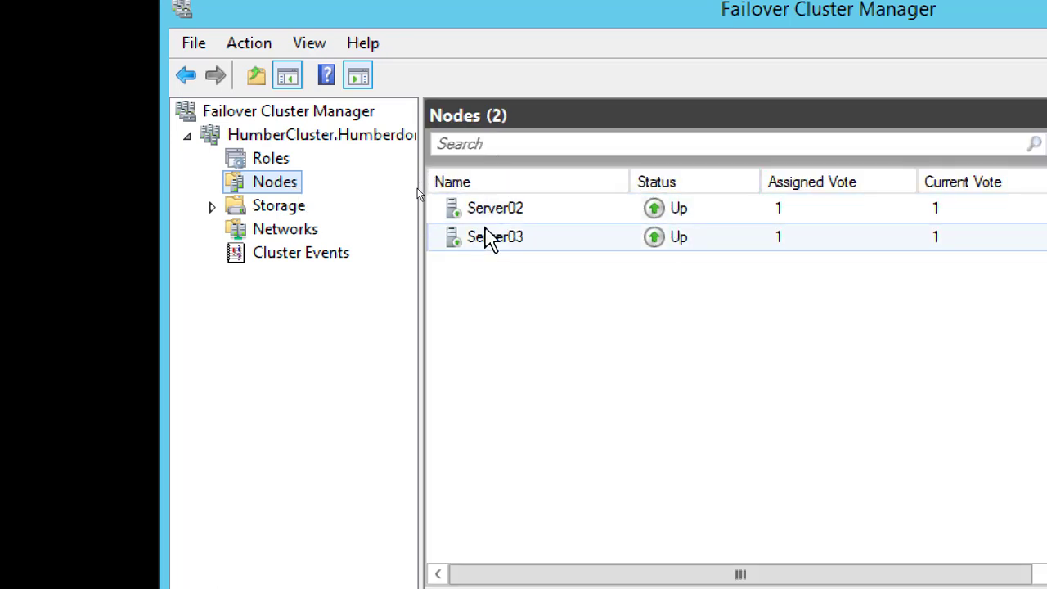
List the disks under the cluster's storage and examine the assignments of Cluster Disk 3 and Cluster Disk 1
left_click(276, 213)
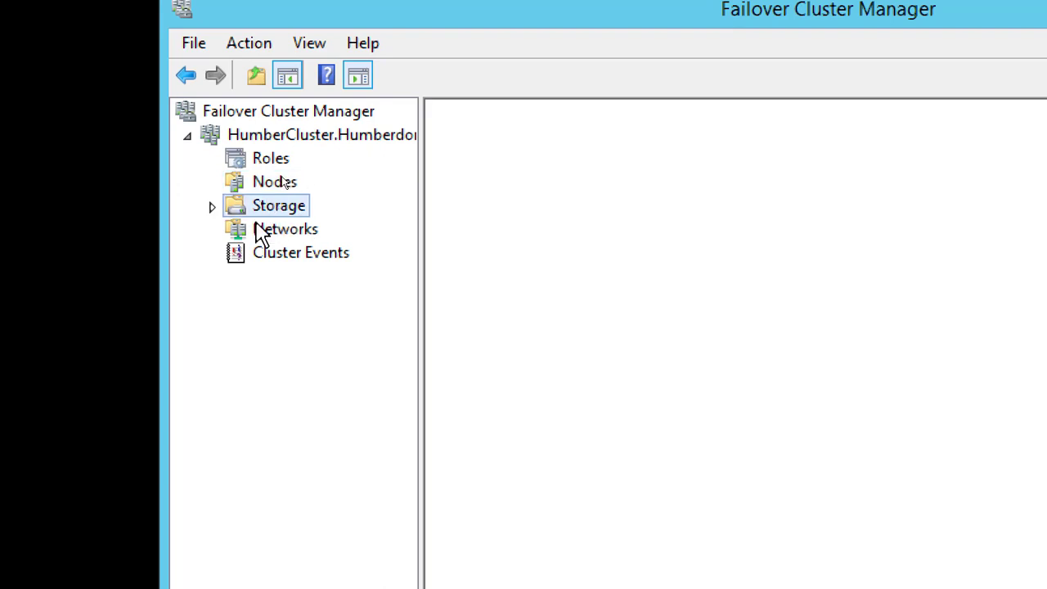
left_click(212, 207)
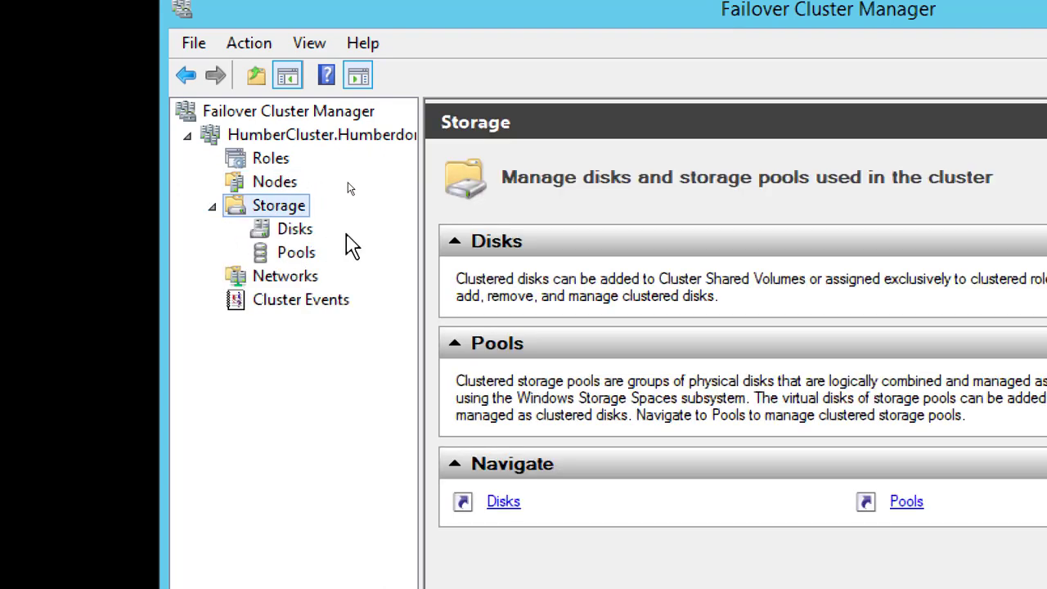
left_click(301, 232)
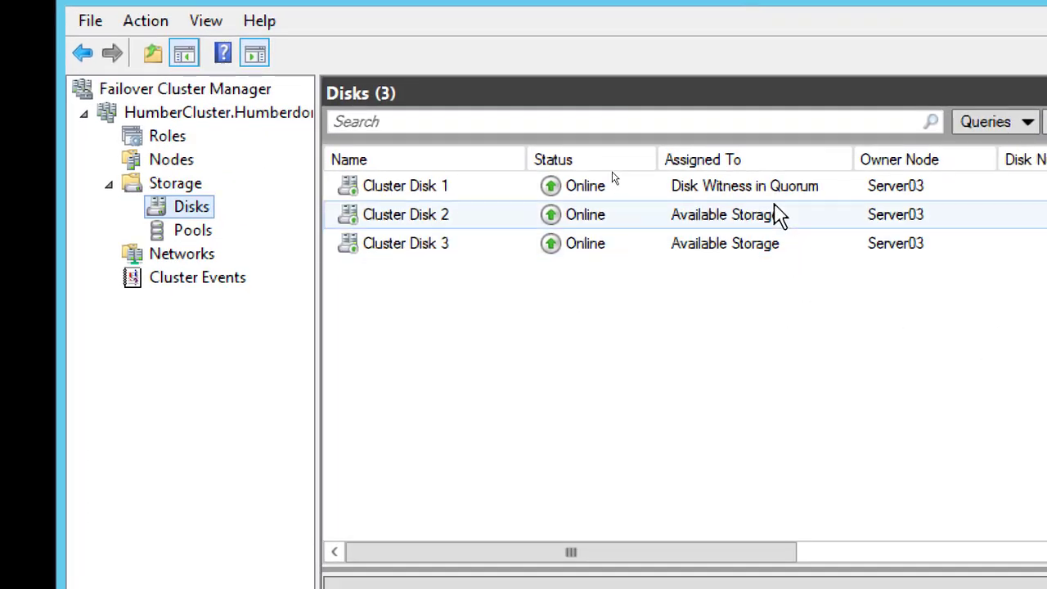
left_click(745, 254)
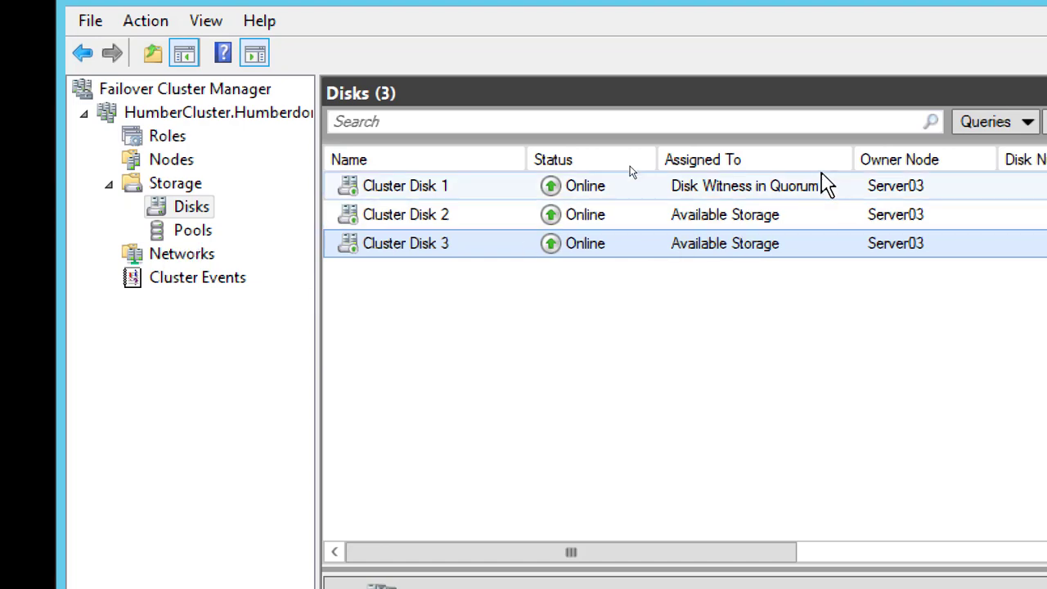
left_click(790, 194)
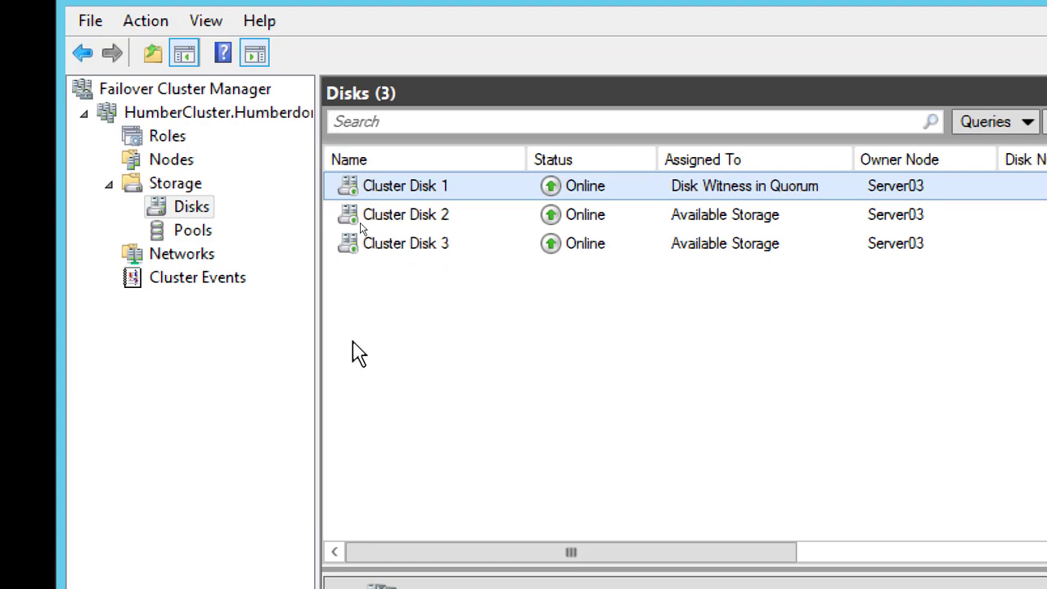
Compare the pools and the disks listed under the HumberCluster storage on Server03
left_click(193, 236)
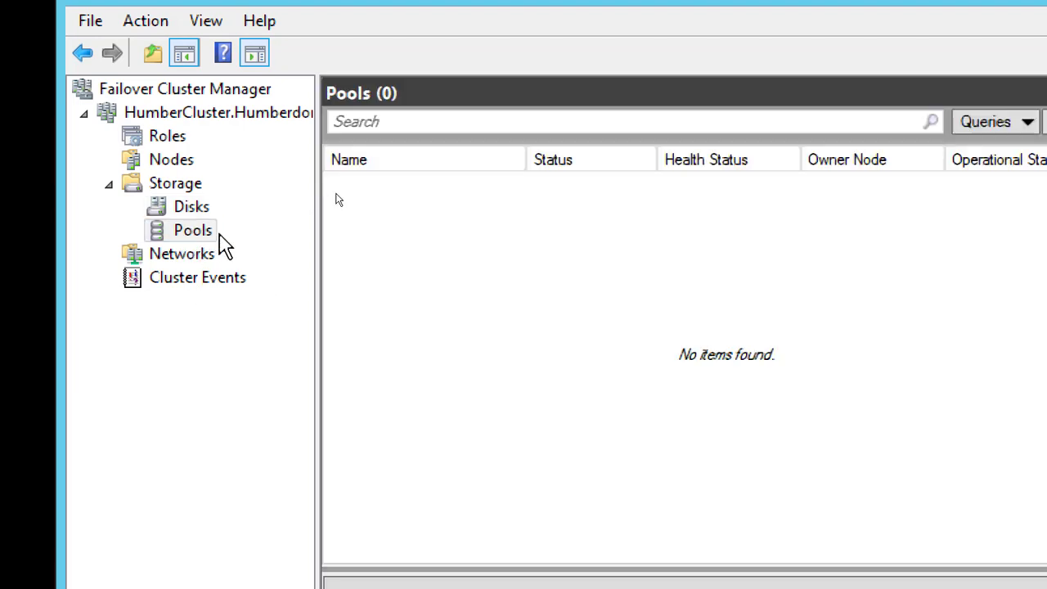
left_click(193, 212)
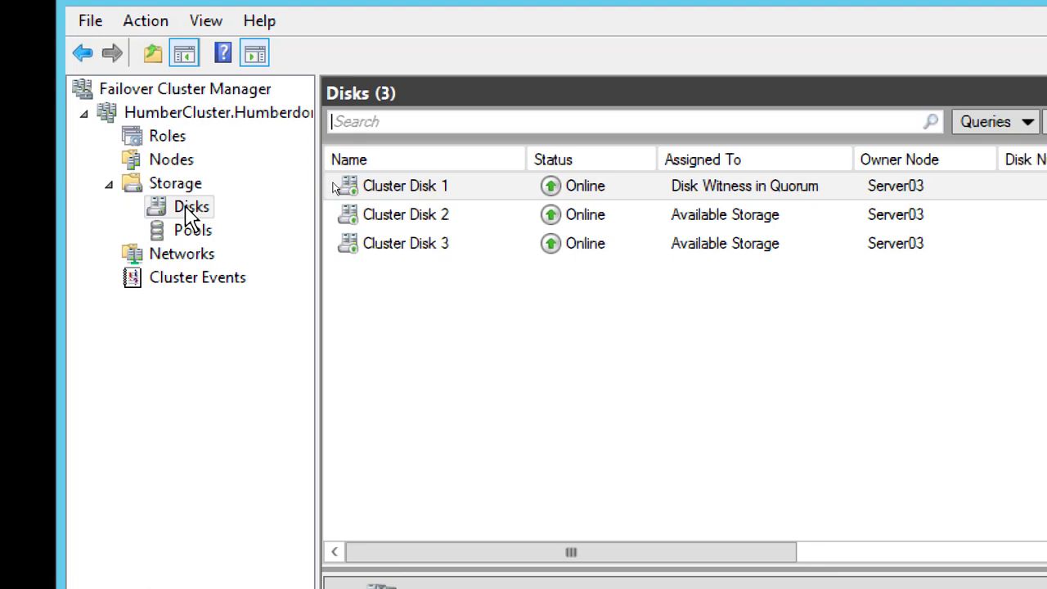
left_click(193, 232)
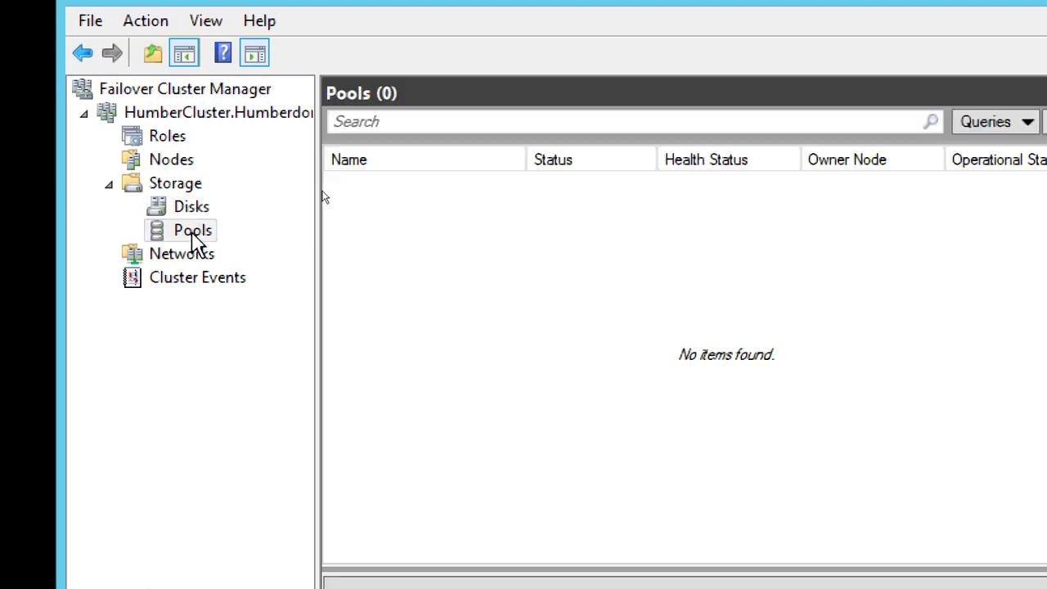
left_click(200, 212)
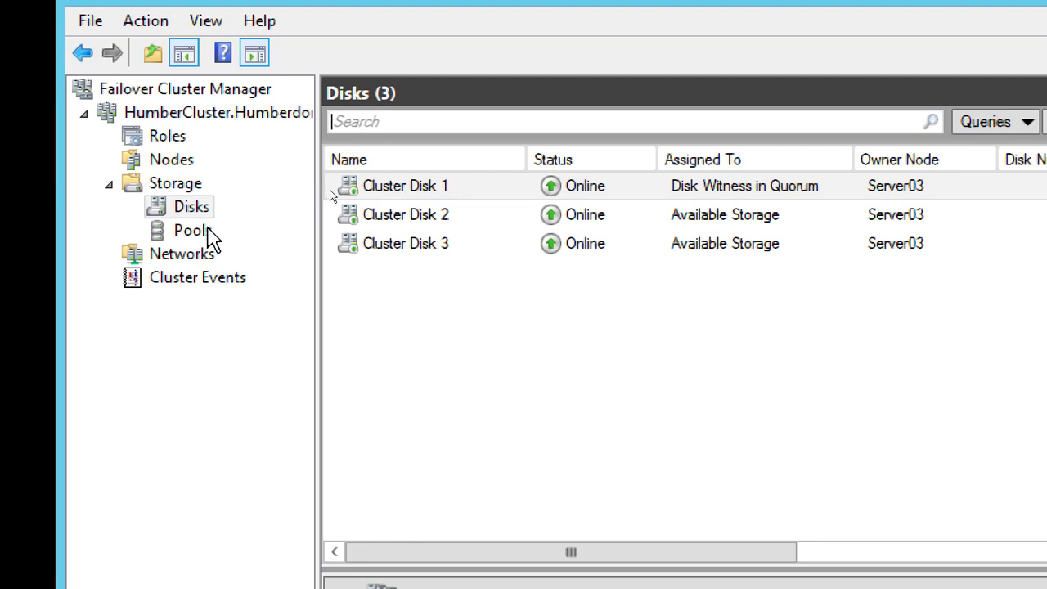
List the cluster's networks and examine the cluster use and subnets of Cluster Network 1 and Cluster Network 2
left_click(205, 257)
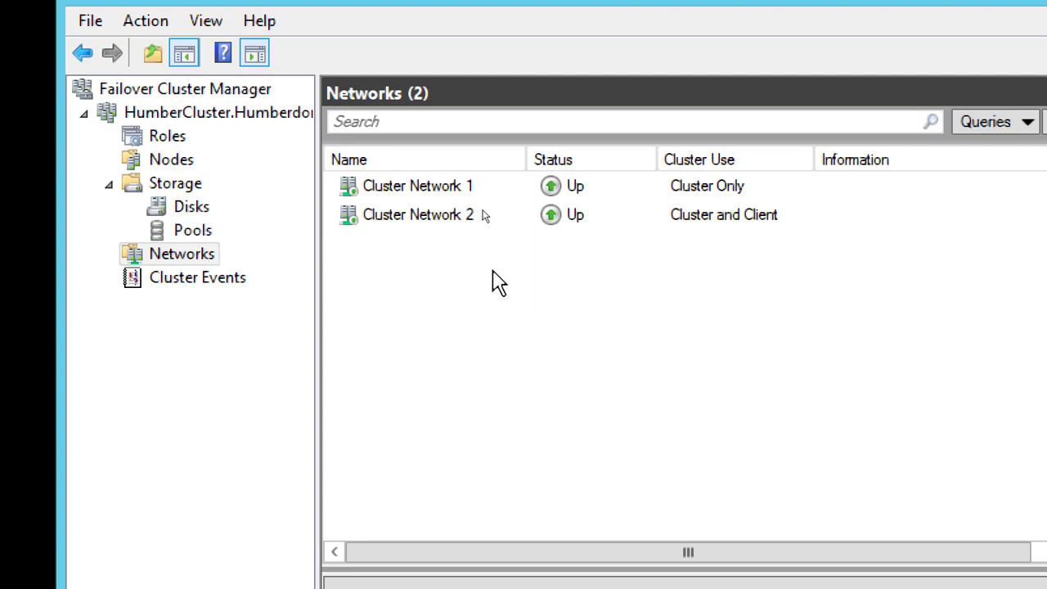
left_click(417, 186)
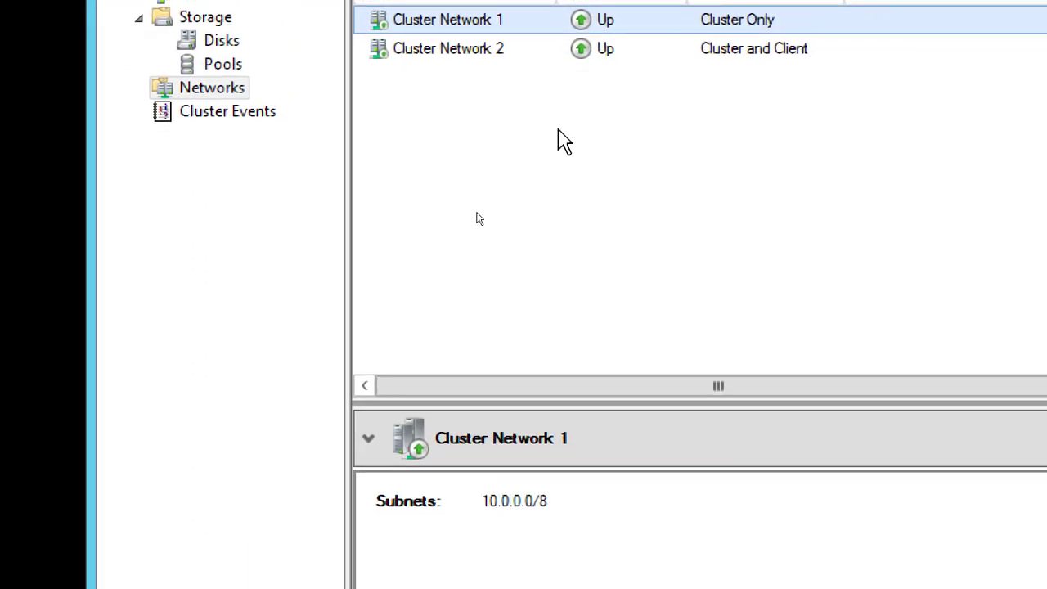
left_click(491, 51)
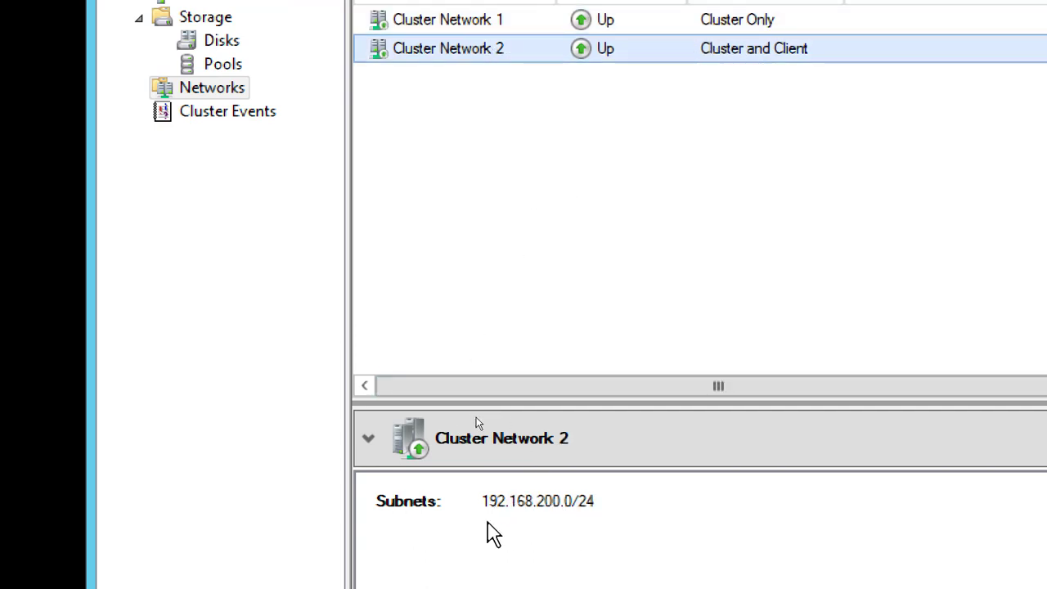
left_click(500, 23)
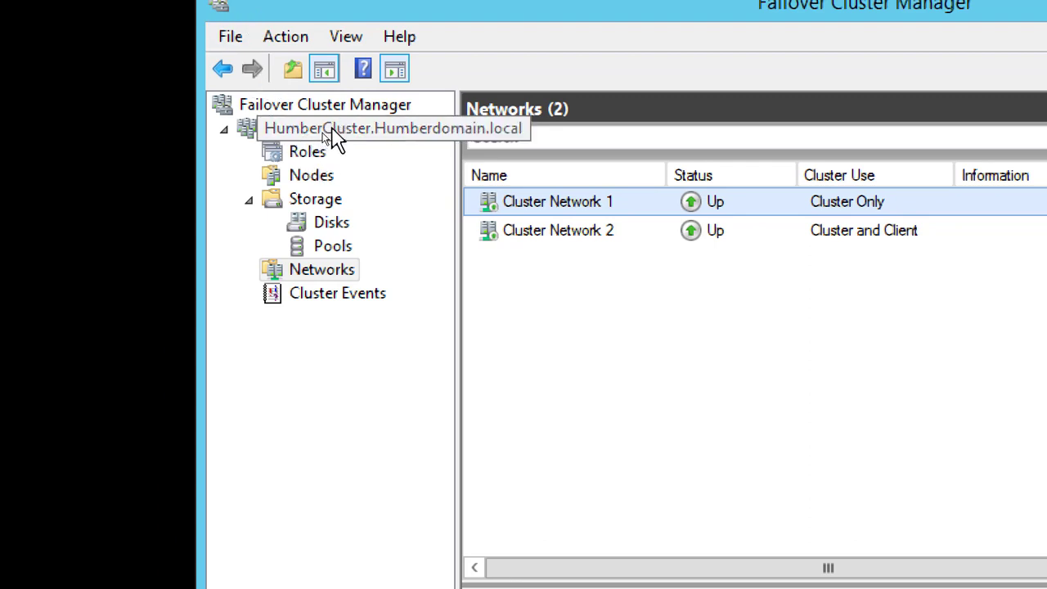
Check the current host server in the HumberCluster summary and view the clustered roles on Server03
left_click(327, 133)
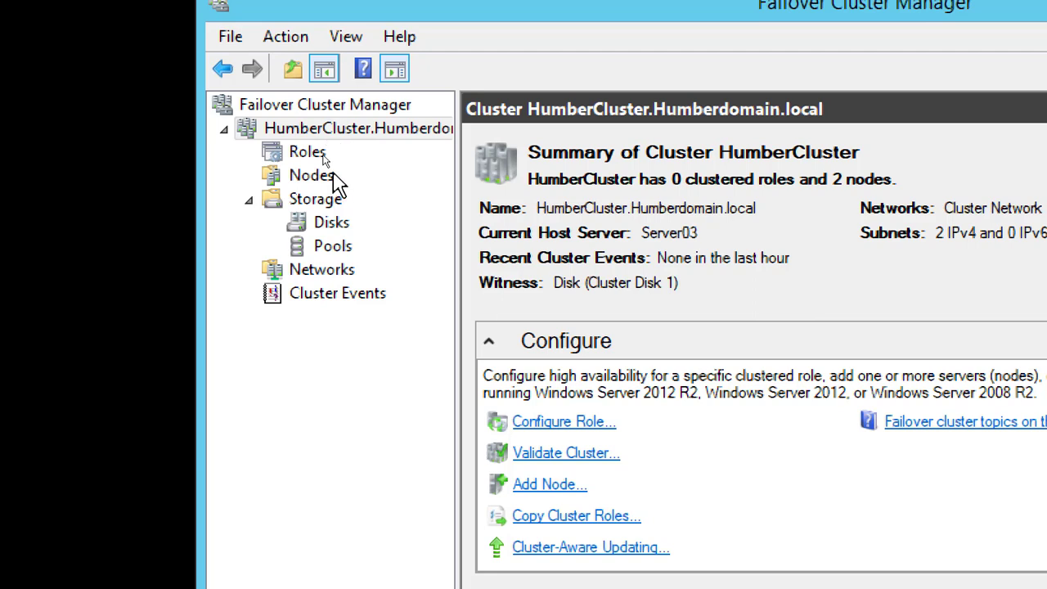
left_click(324, 157)
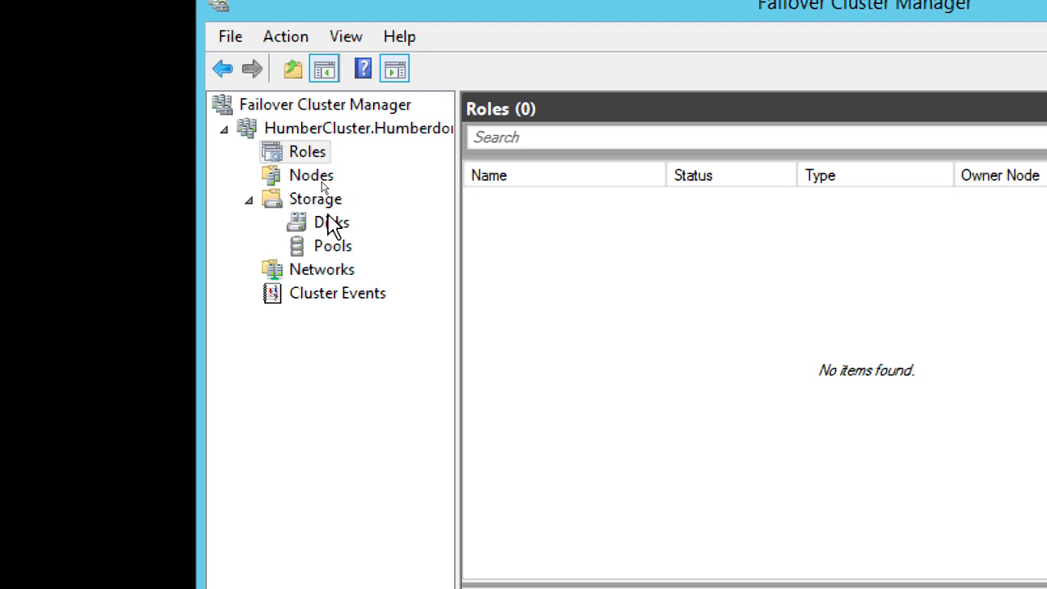
left_click(323, 133)
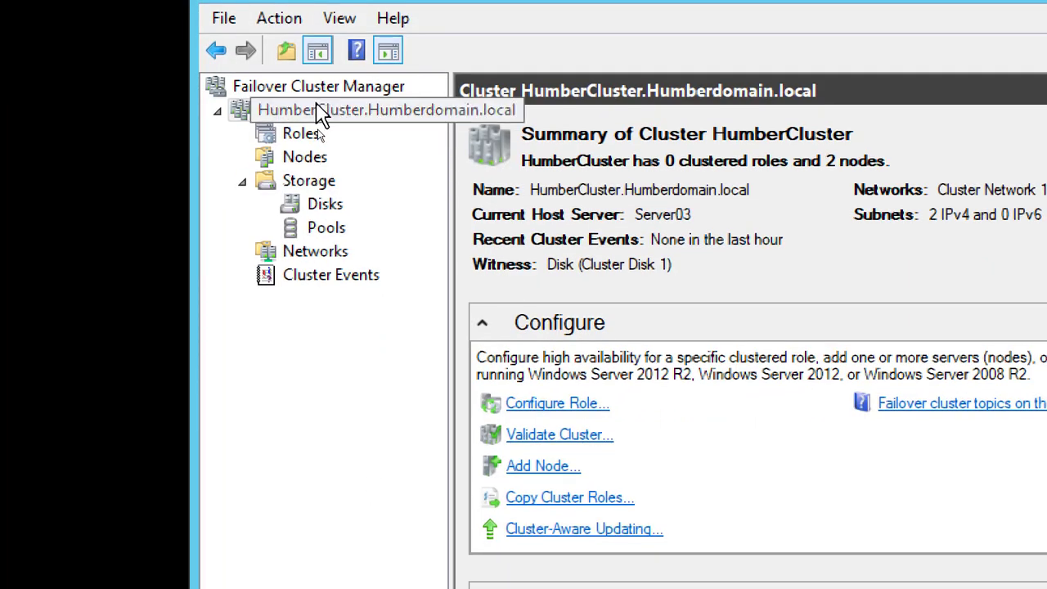
Move HumberCluster's core cluster resources to Server02 by selecting it as the destination node
right_click(320, 118)
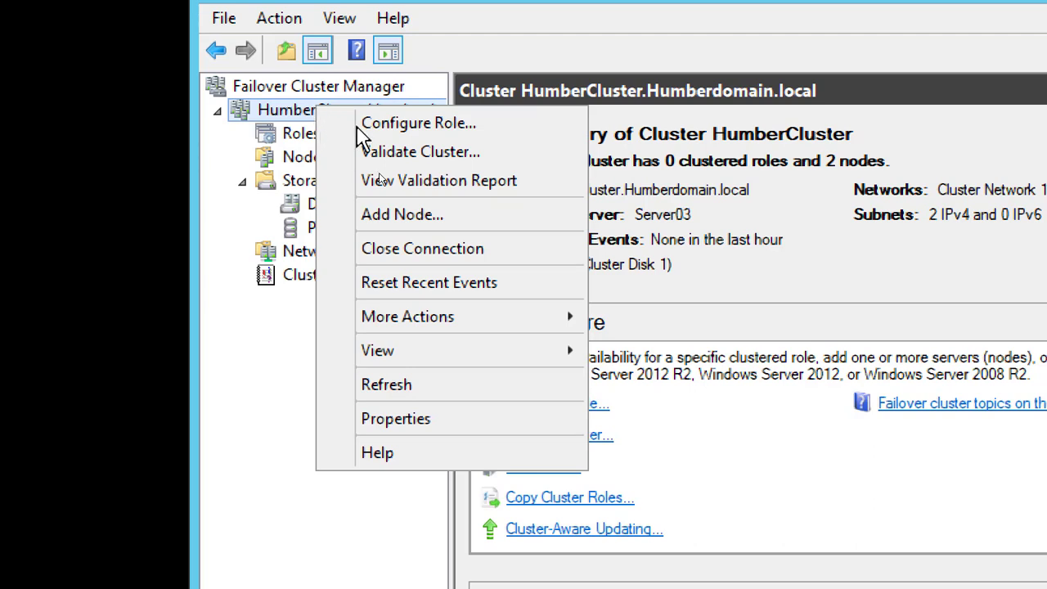
mouse_move(529, 334)
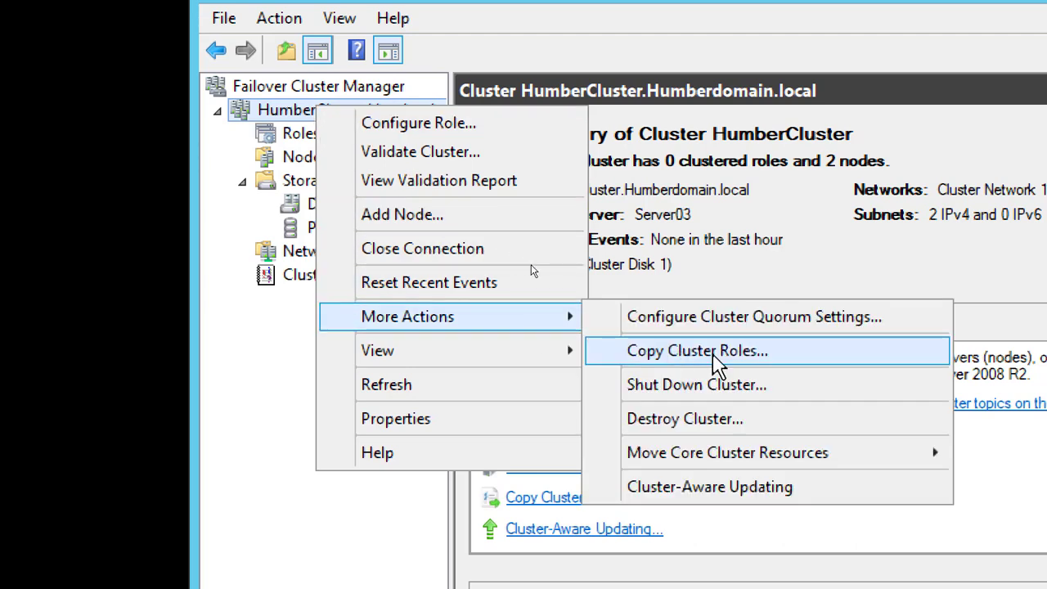
mouse_move(838, 460)
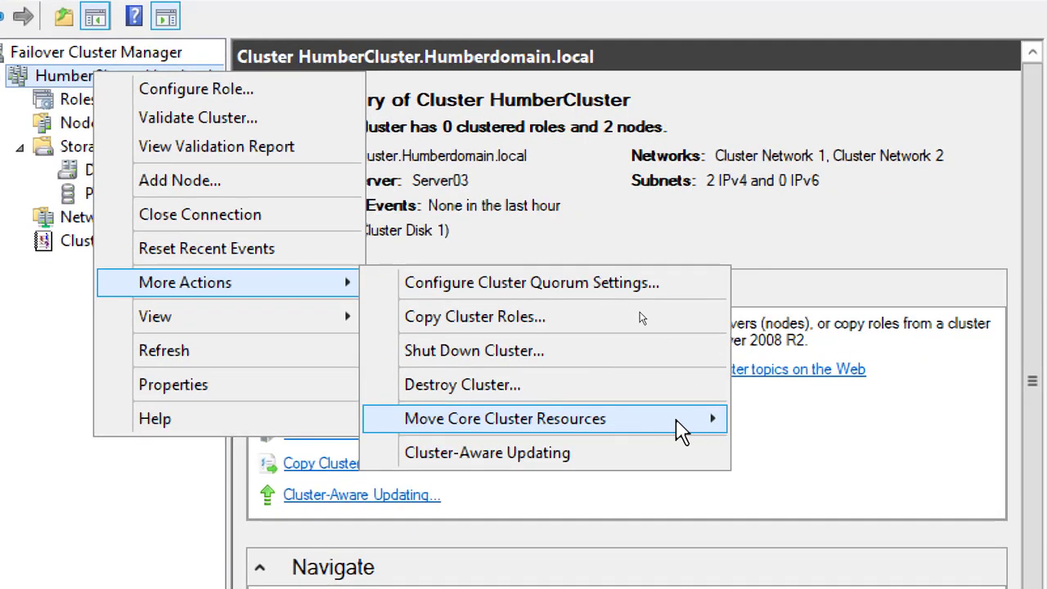
mouse_move(679, 430)
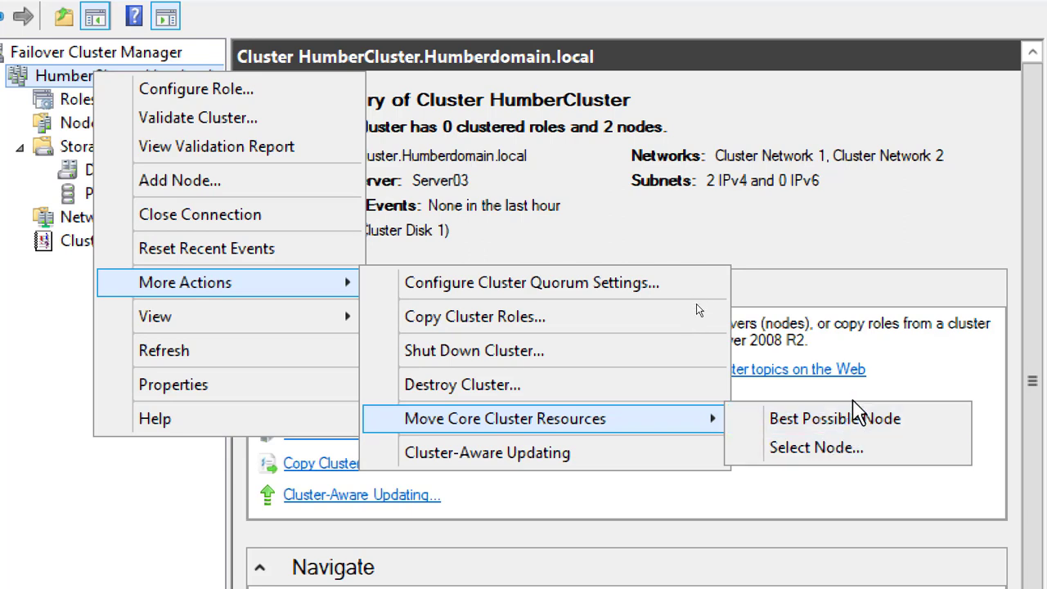
left_click(842, 450)
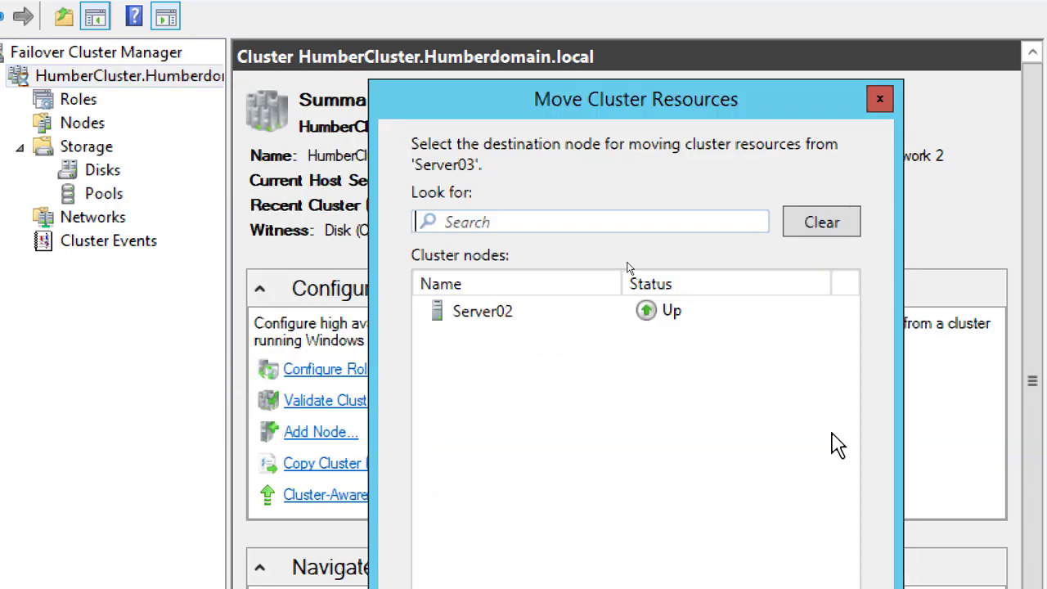
left_click(505, 313)
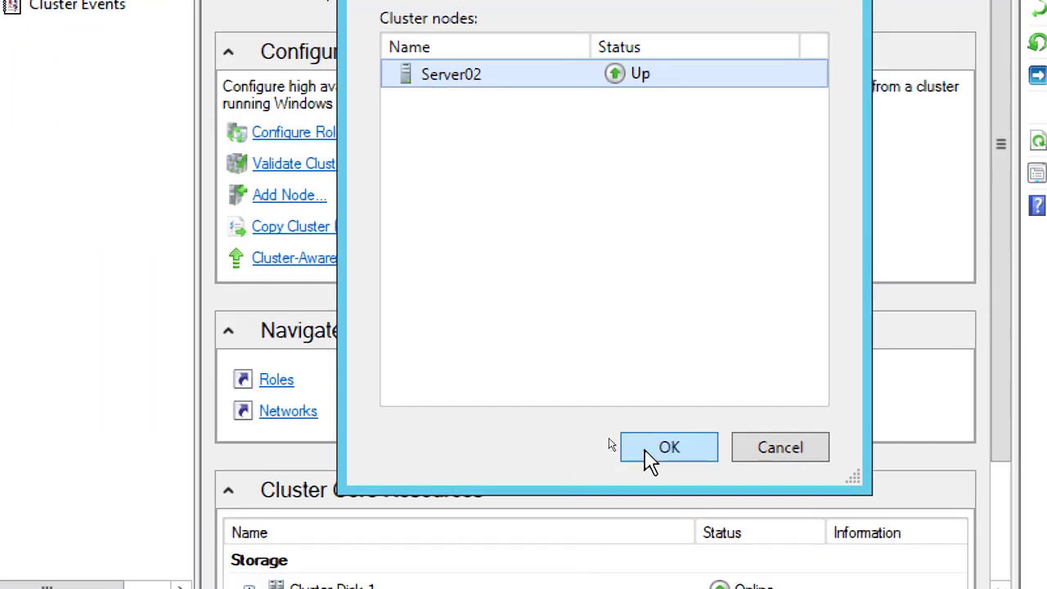
left_click(650, 457)
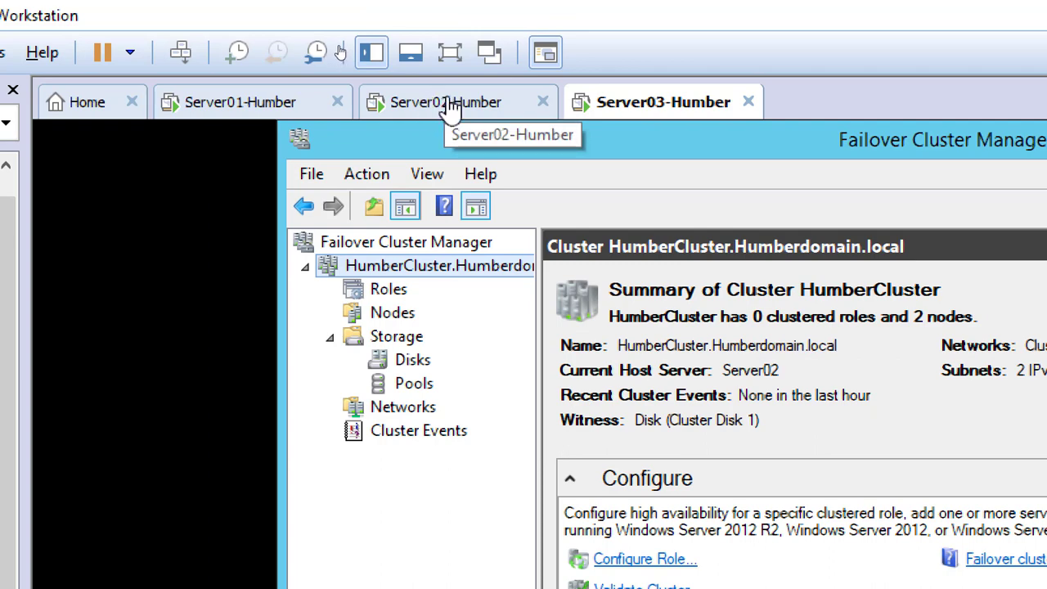
Switch to the Server02 virtual machine and show the HumberCluster roles there
left_click(462, 106)
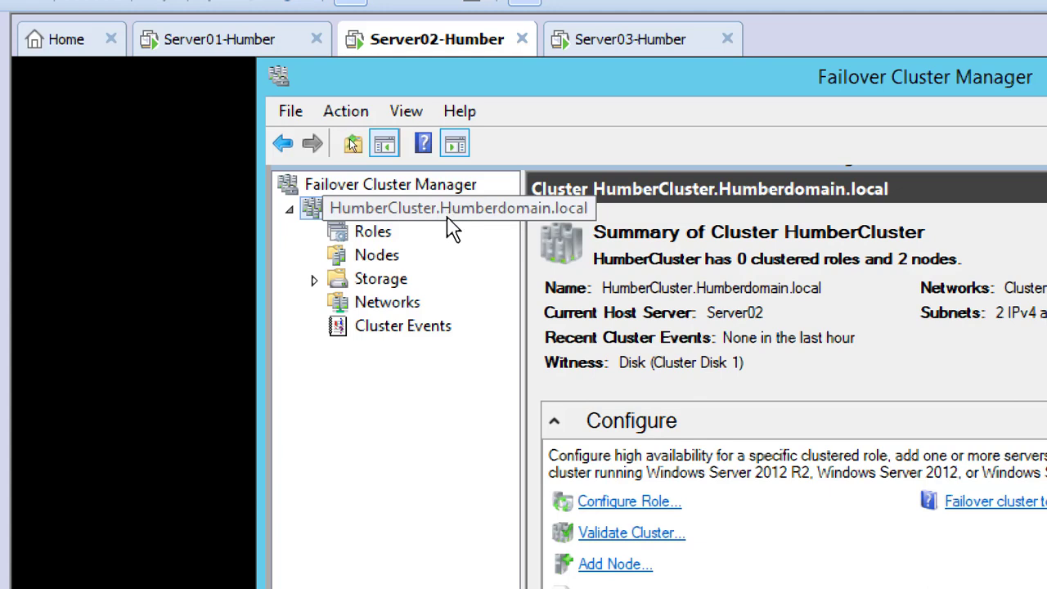
left_click(381, 235)
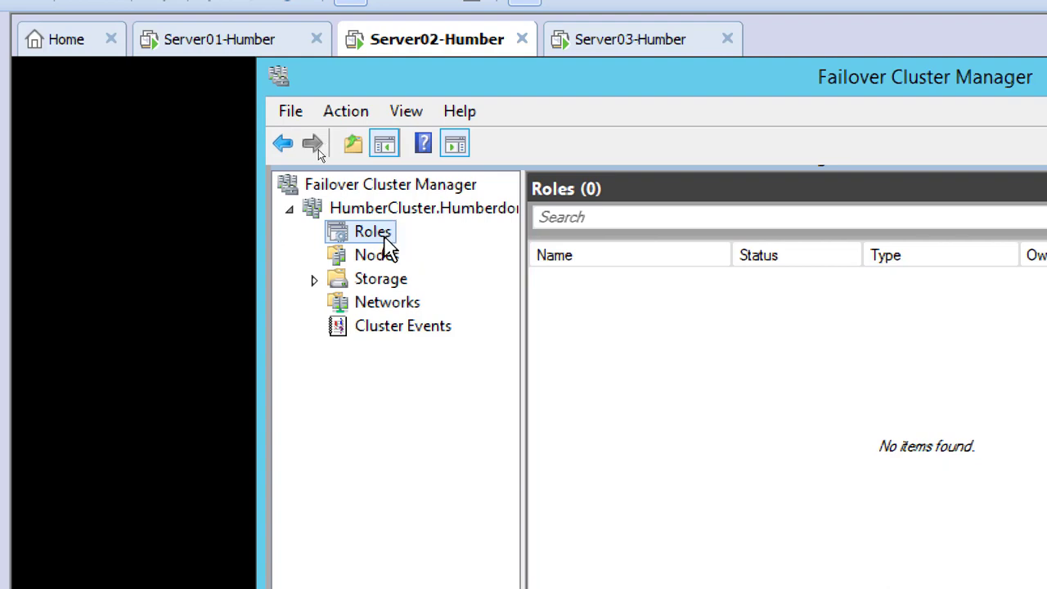
Try to configure the File Server role for high availability, also reading the description of Other Server, and cancel the wizard
right_click(386, 241)
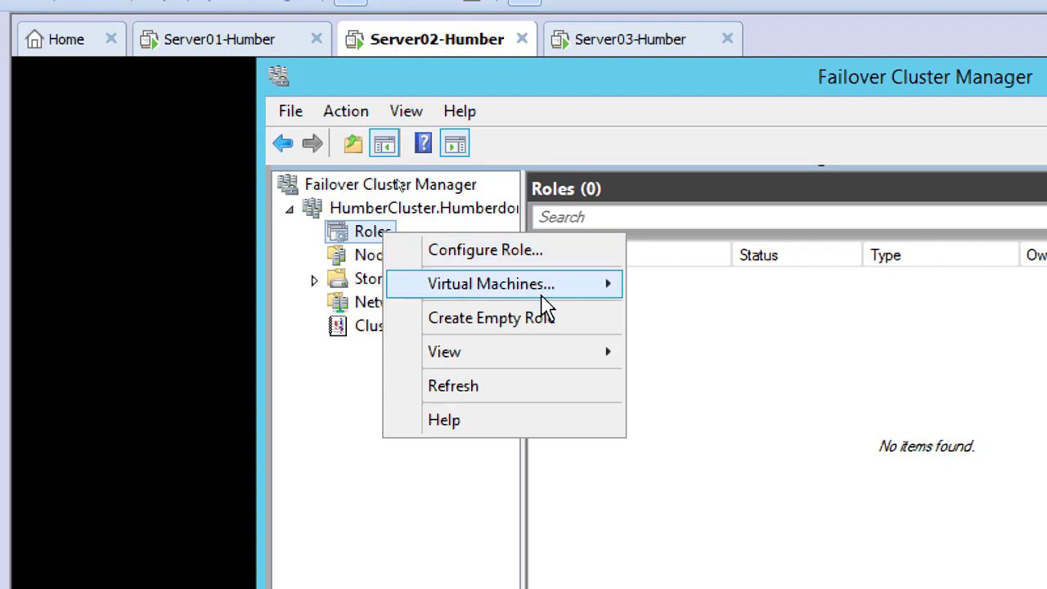
mouse_move(540, 296)
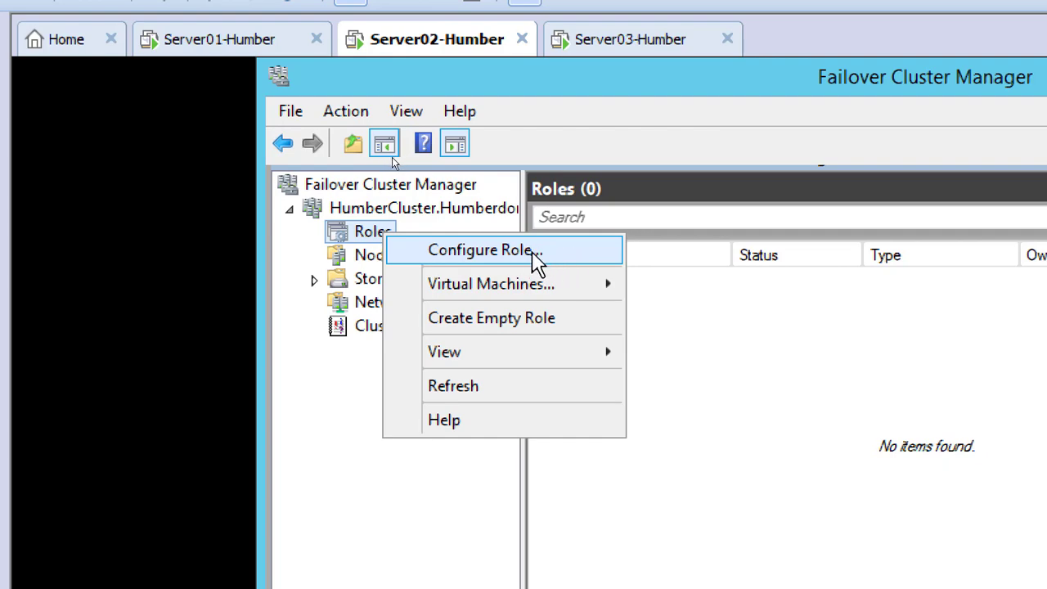
left_click(536, 255)
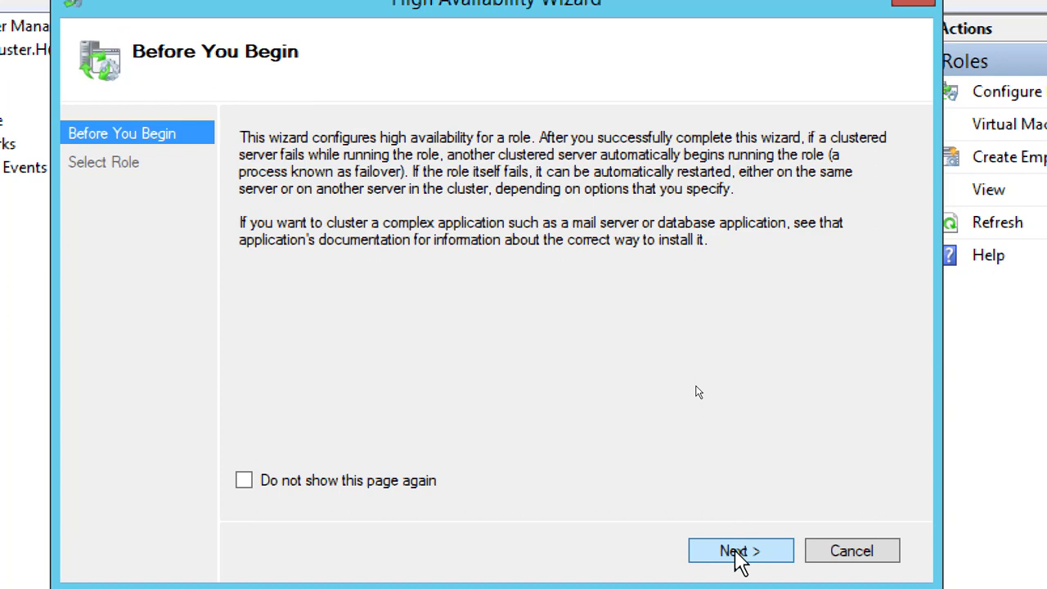
left_click(739, 553)
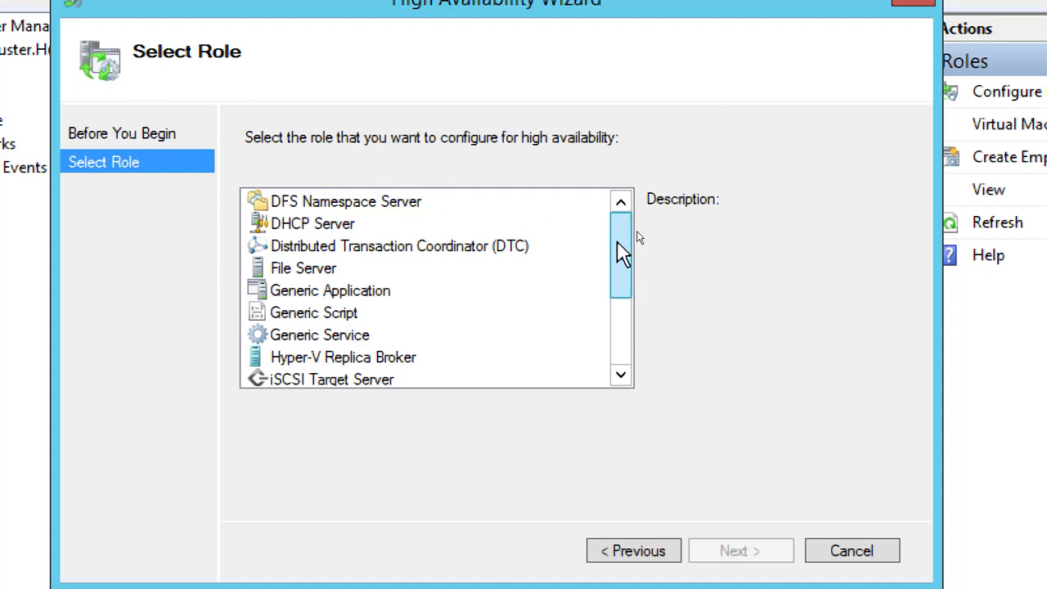
left_click_drag(620, 246, 619, 310)
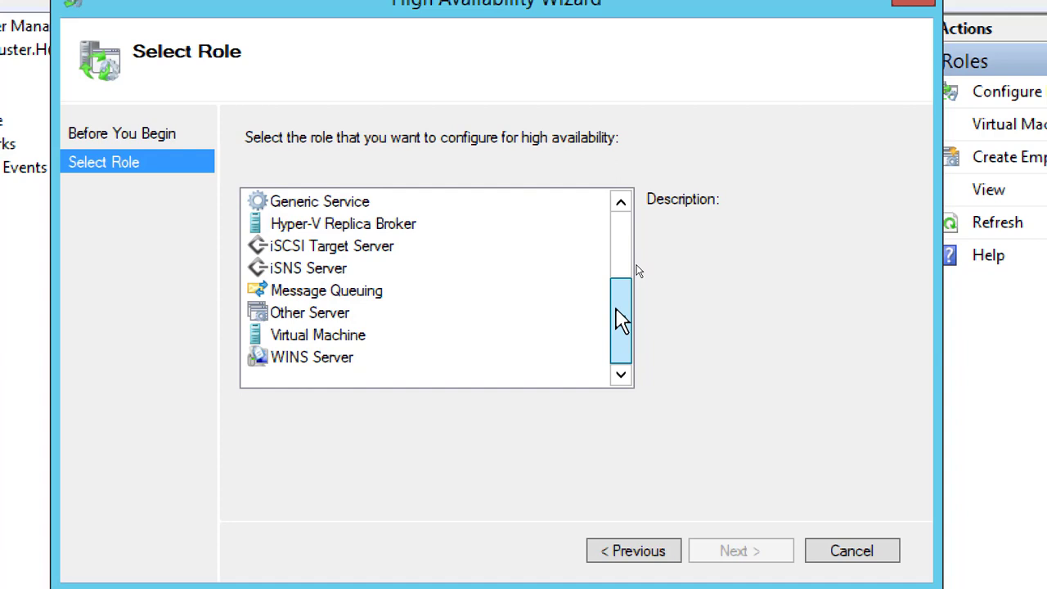
left_click_drag(619, 319, 614, 381)
left_click(330, 313)
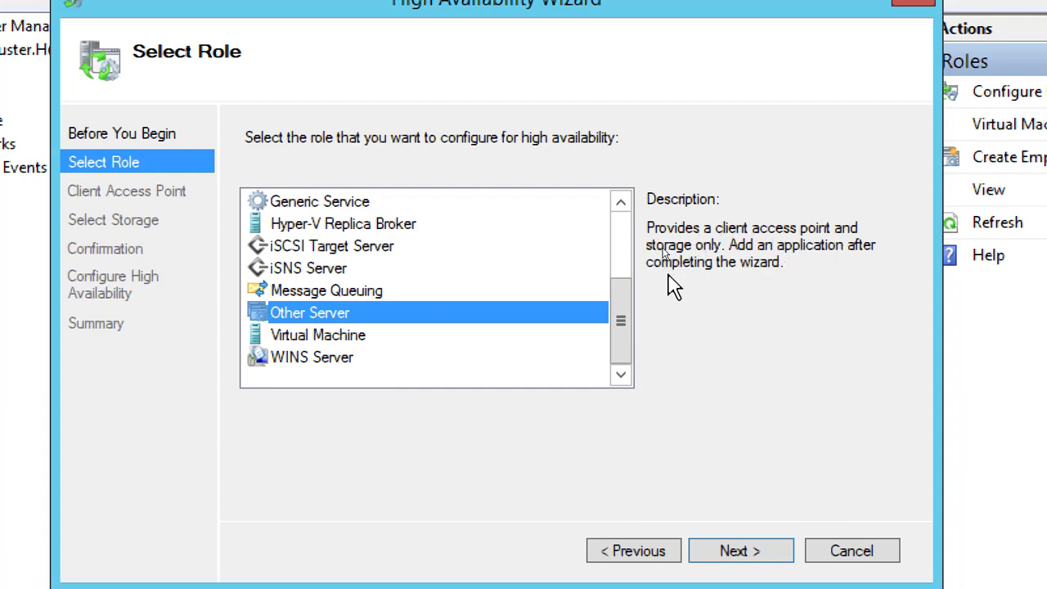
left_click_drag(617, 327, 637, 223)
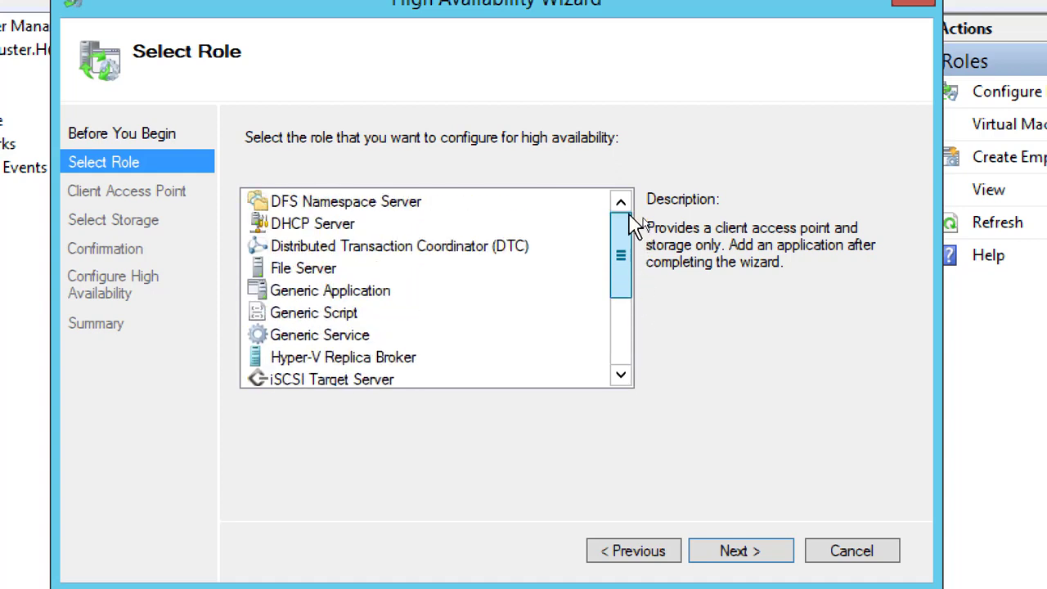
left_click(333, 272)
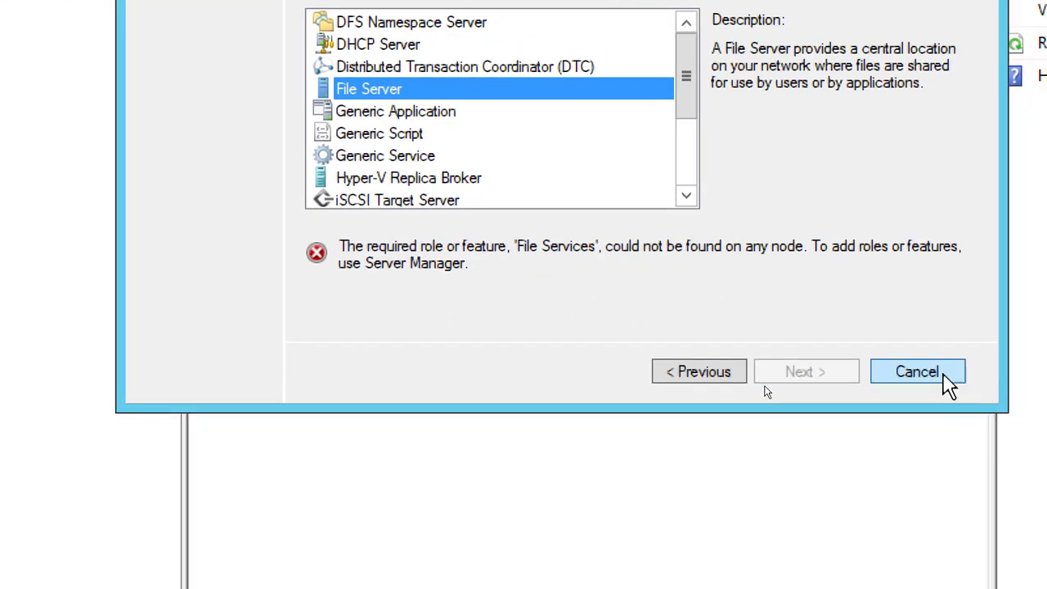
left_click(955, 386)
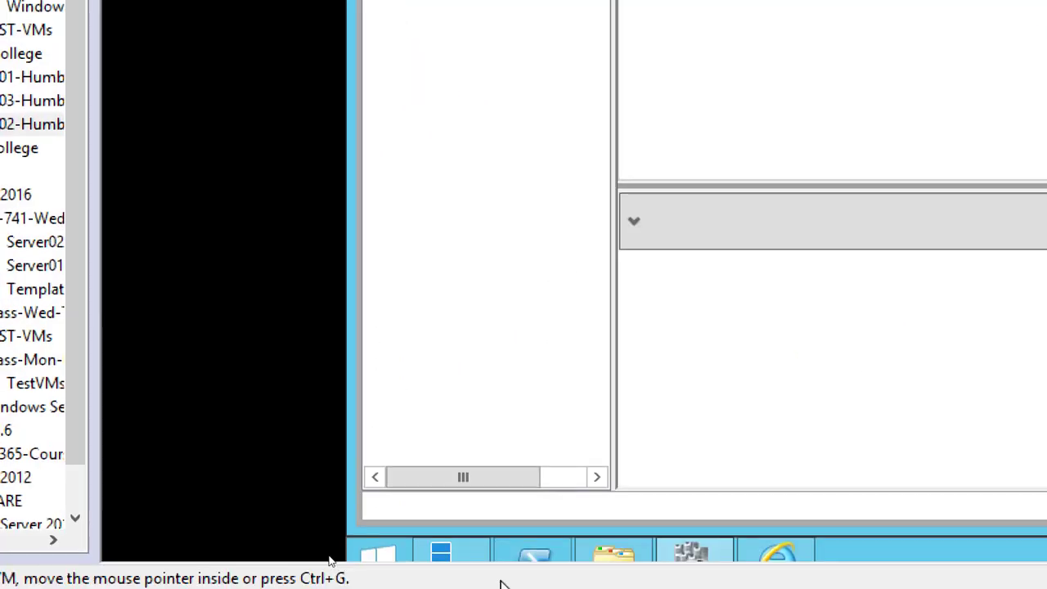
In Server Manager on Server02, start adding roles with a role-based installation and Server02 as destination, proceeding to the server roles
left_click(462, 559)
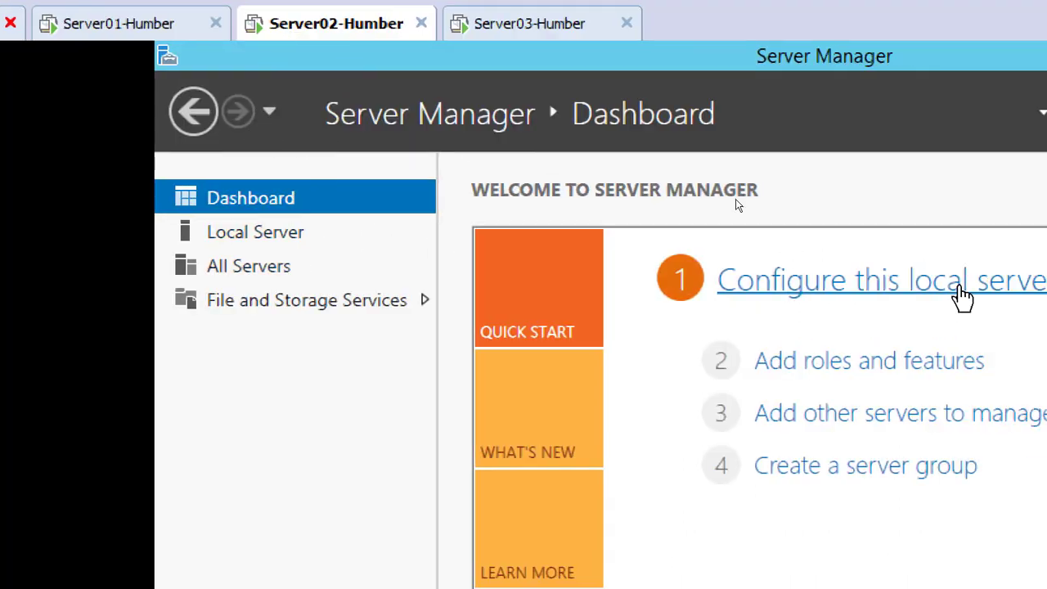
left_click(869, 370)
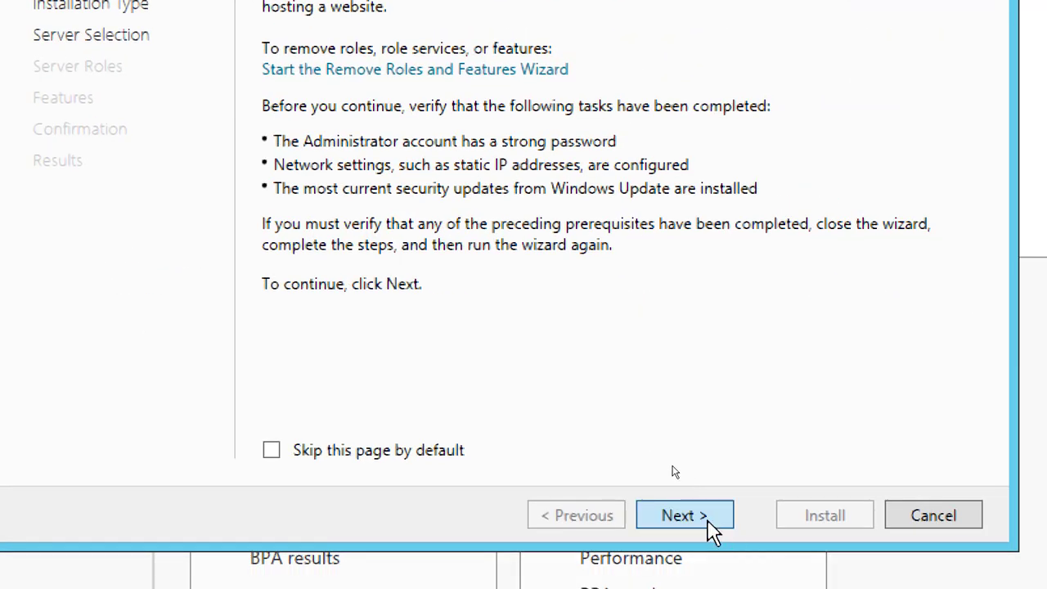
left_click(710, 530)
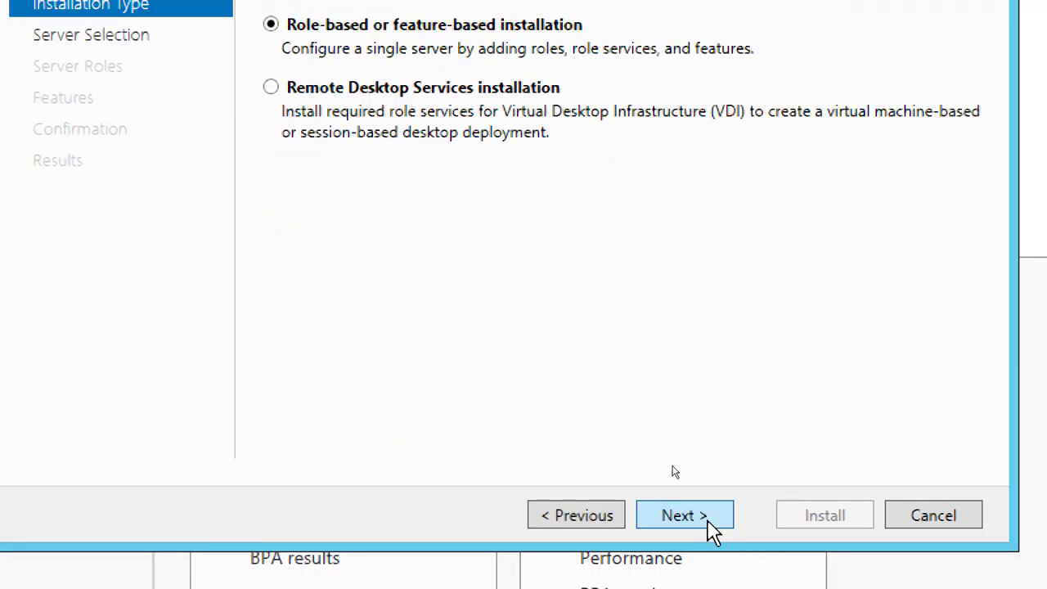
left_click(710, 530)
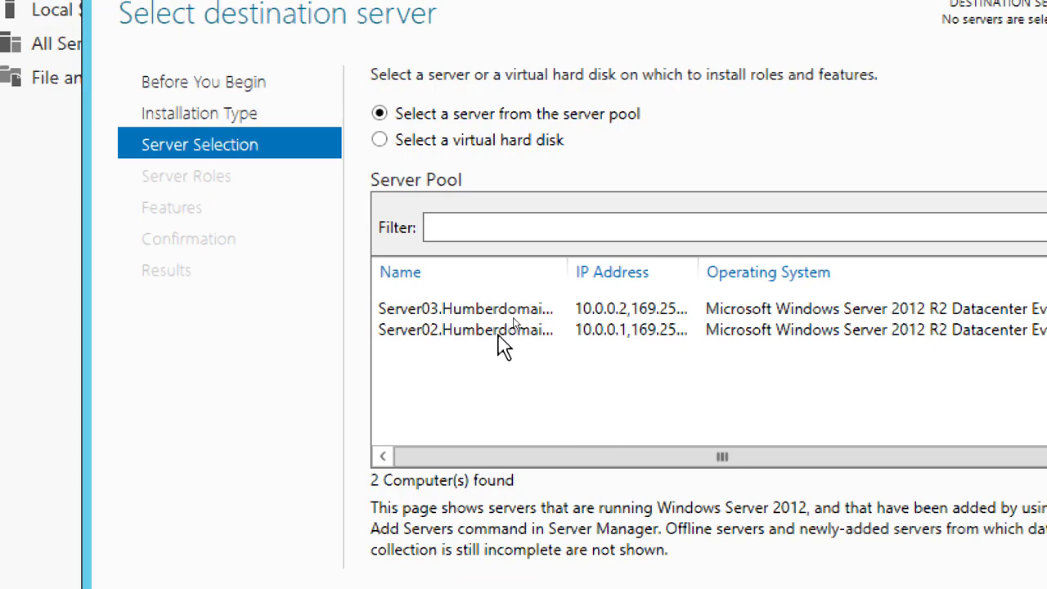
left_click(498, 331)
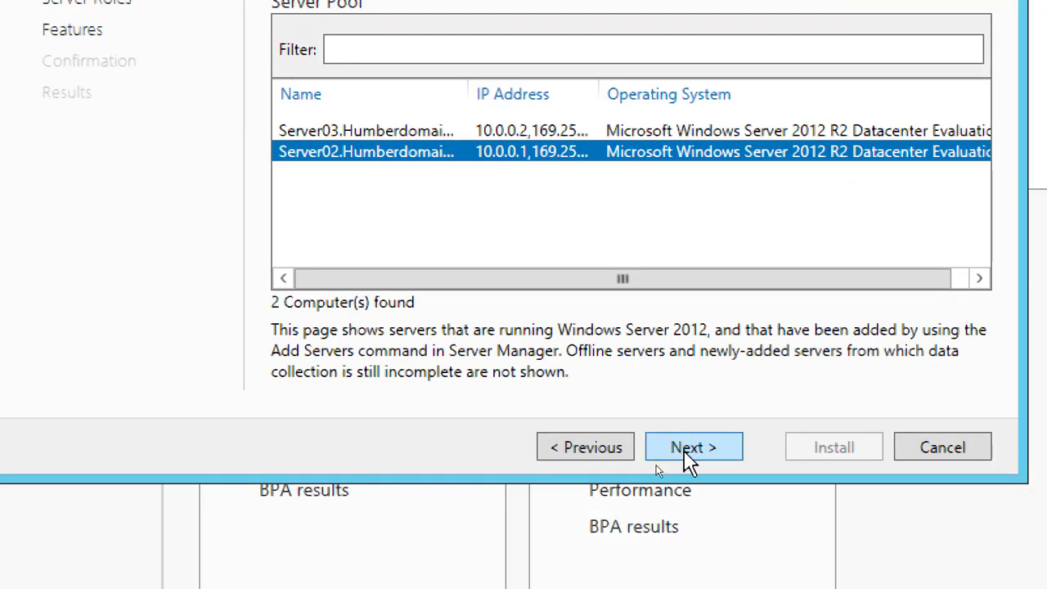
left_click(685, 457)
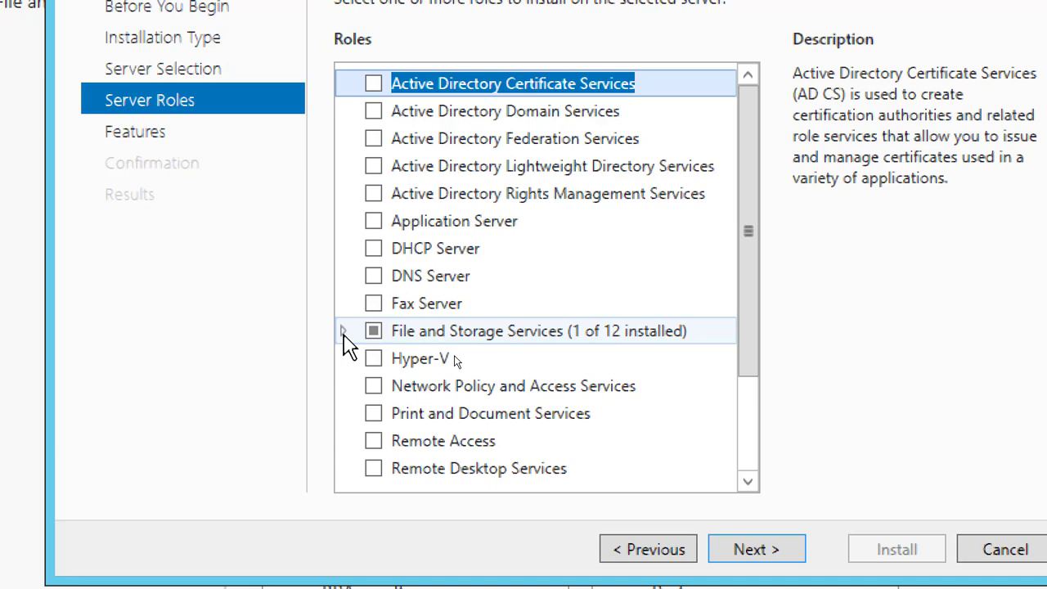
Install the File Server role service from File and iSCSI Services on Server02, allowing automatic restart of the destination server
left_click(343, 332)
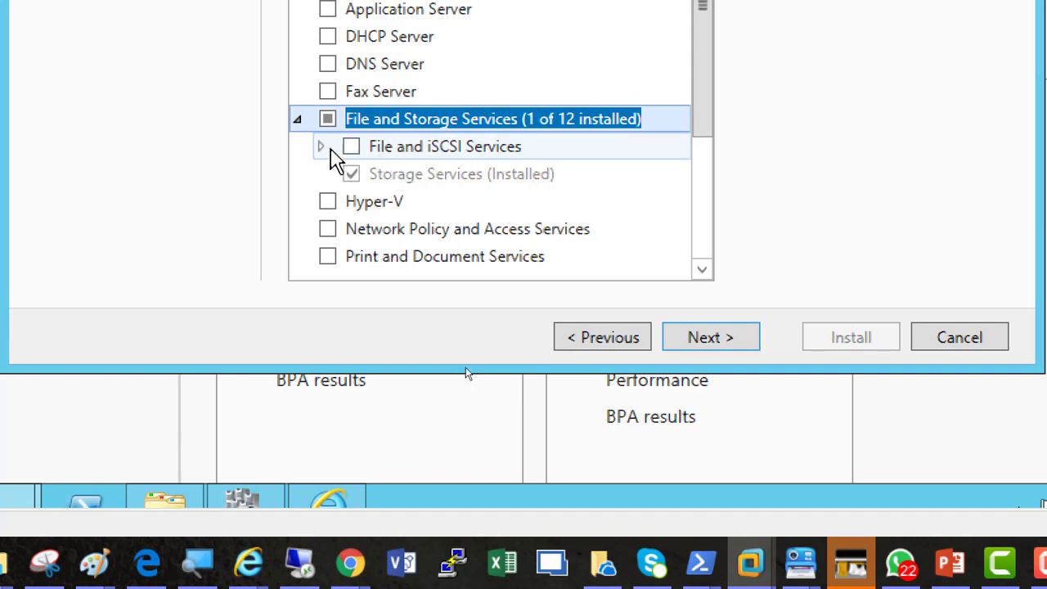
left_click(320, 147)
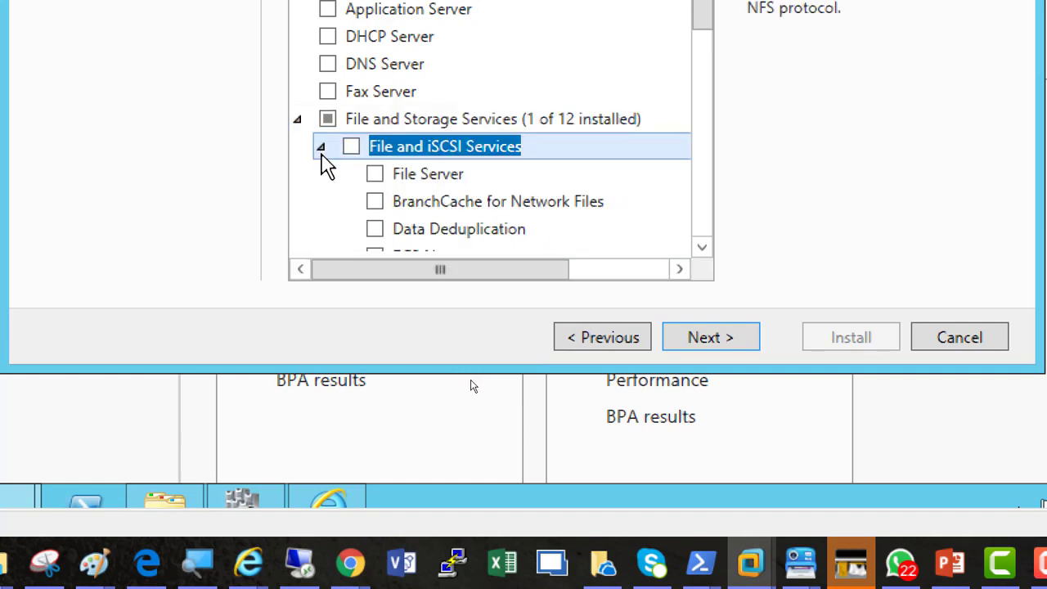
left_click(376, 174)
left_click(374, 174)
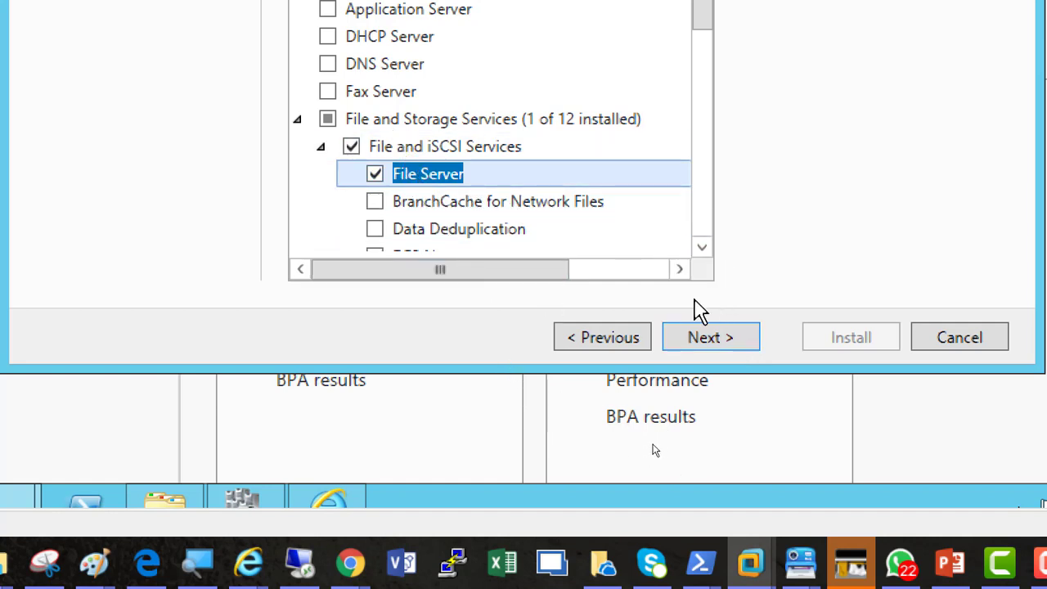
left_click(705, 337)
left_click(705, 338)
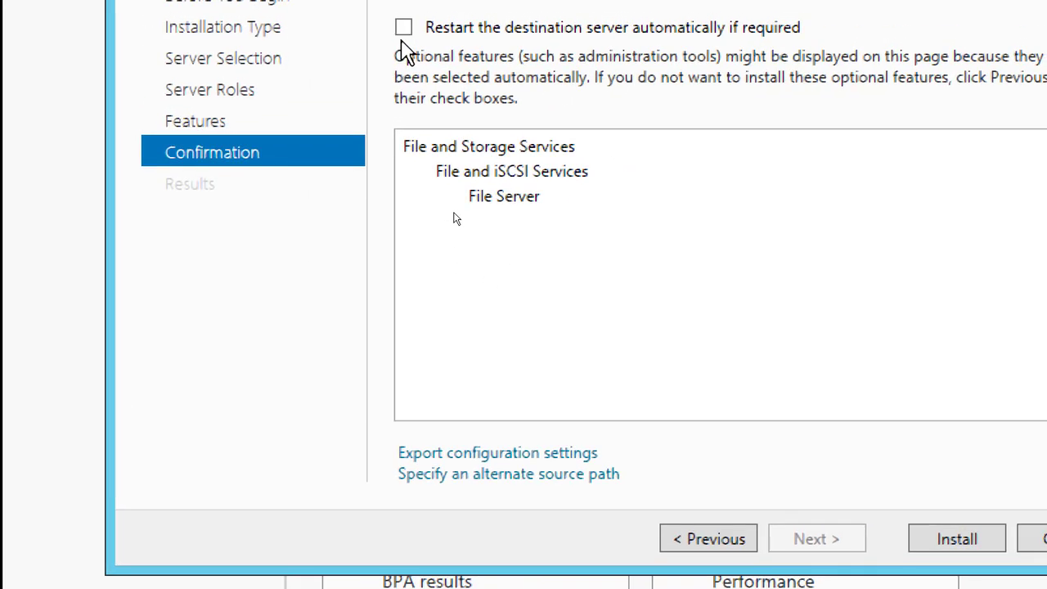
left_click(403, 30)
left_click(769, 321)
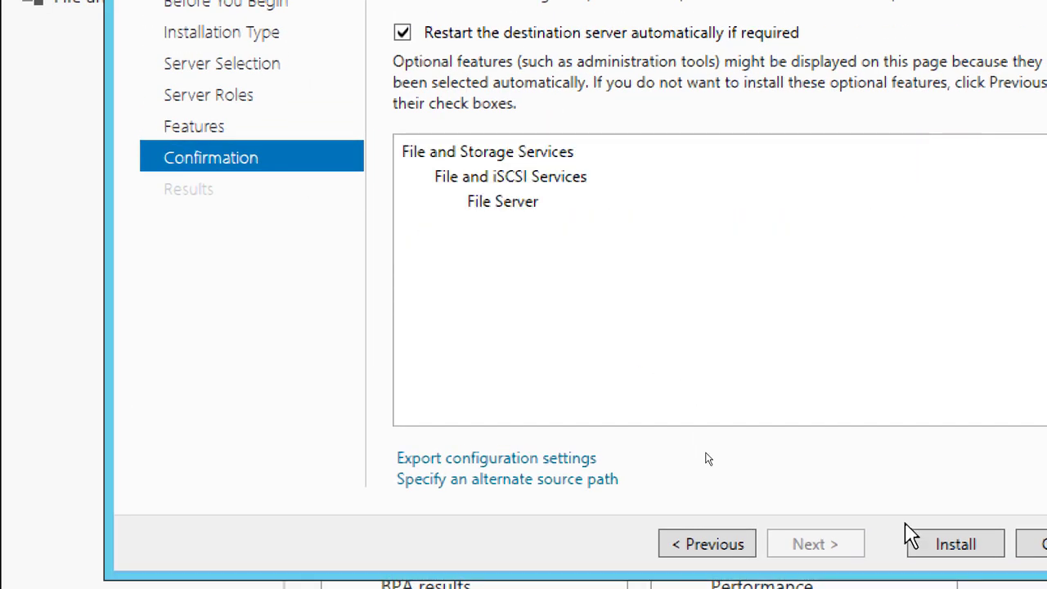
left_click(930, 549)
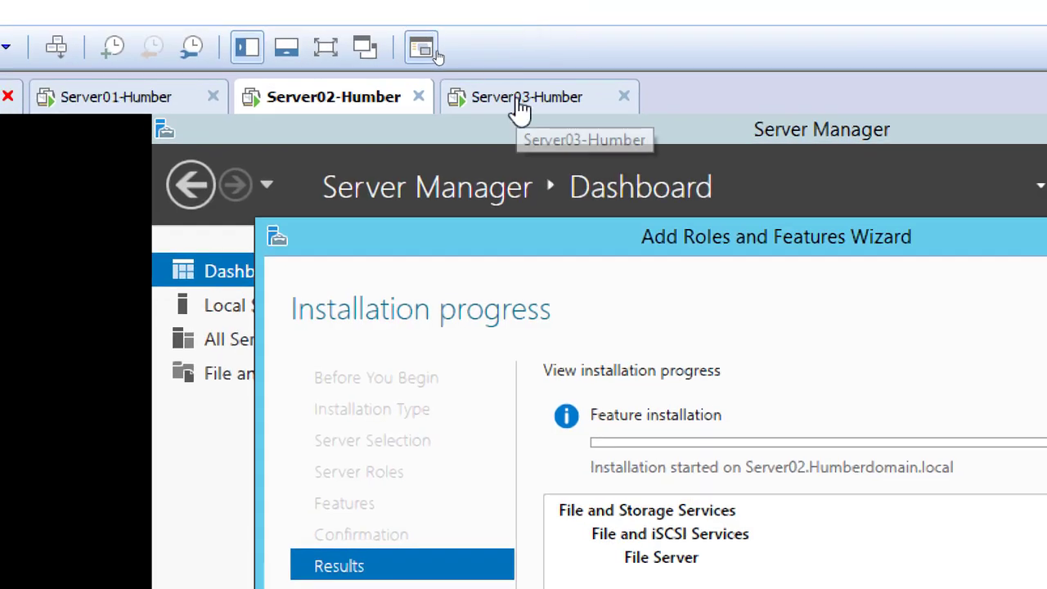
Switch to the Server03 virtual machine and start adding roles in Server Manager with Server03 as destination, proceeding to the server roles
left_click(519, 107)
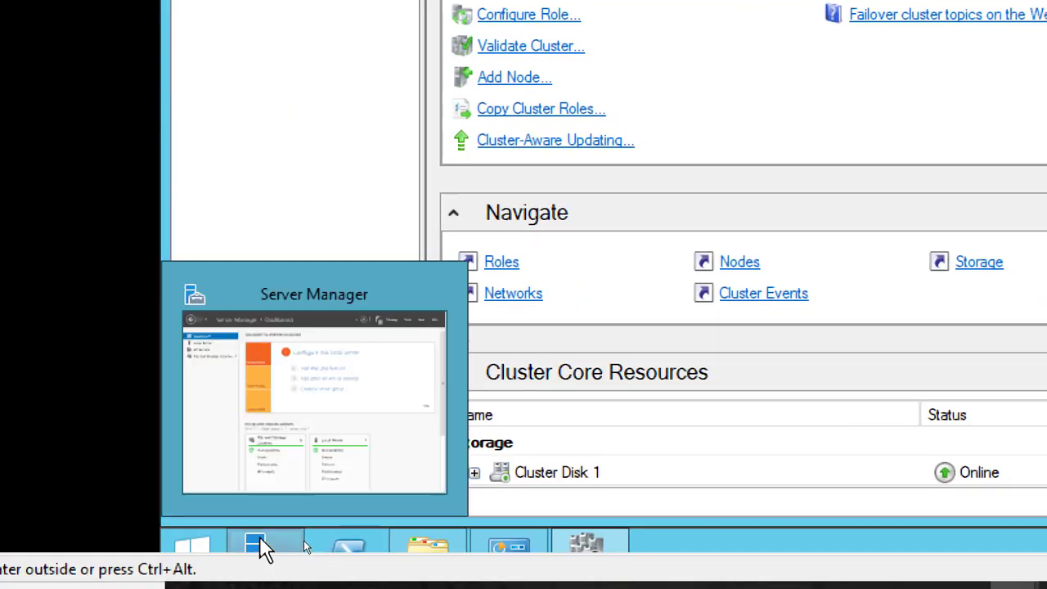
left_click(262, 546)
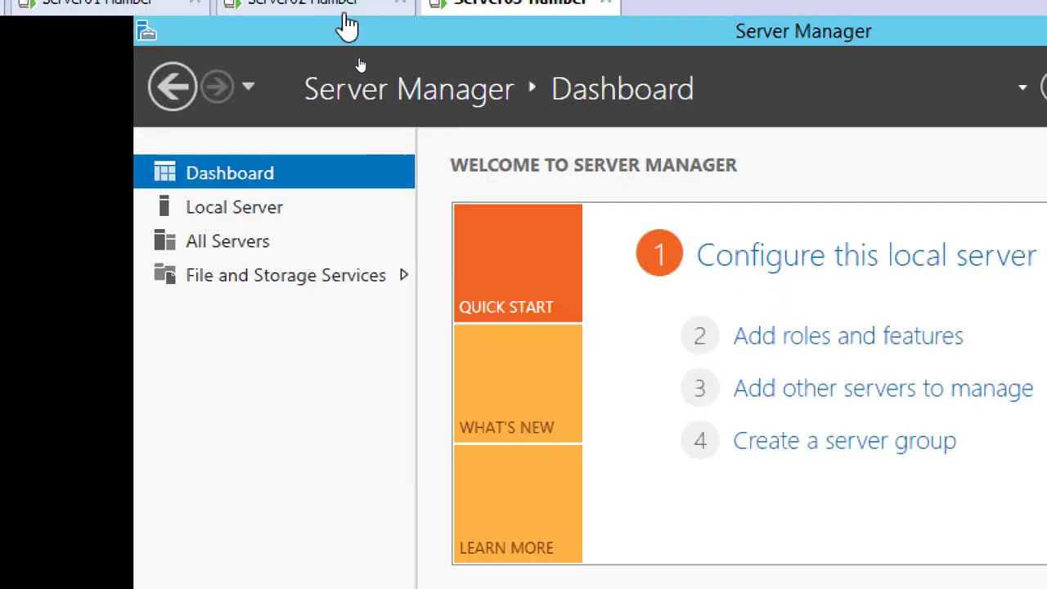
left_click(822, 350)
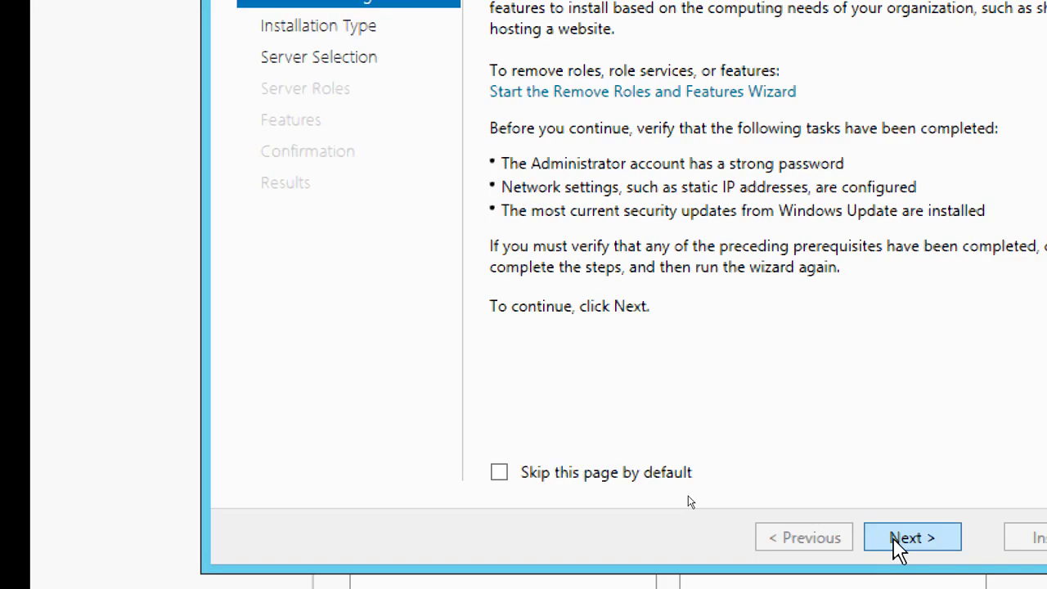
left_click(908, 540)
left_click(903, 542)
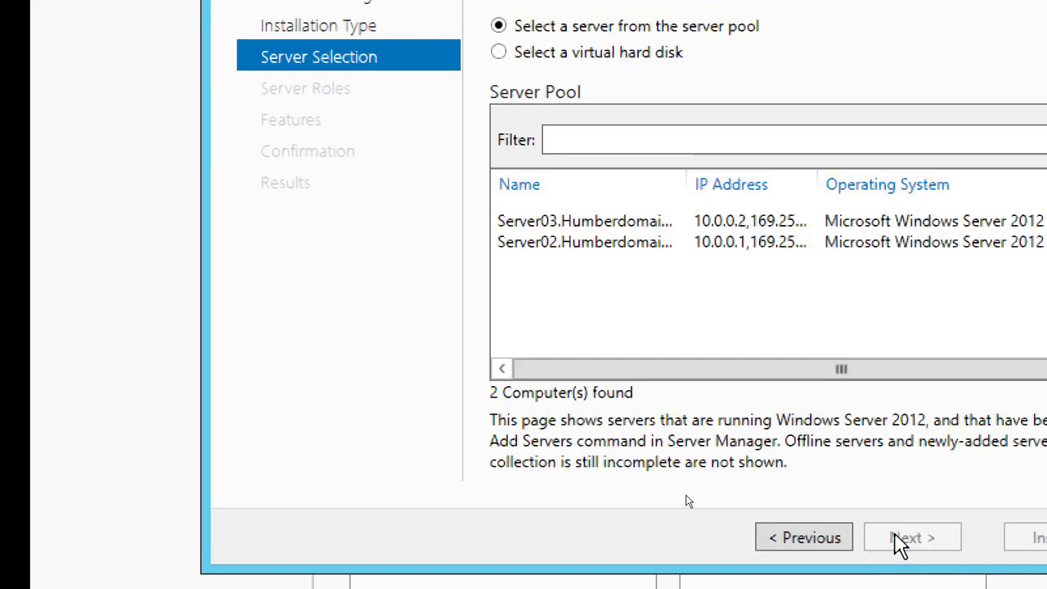
left_click(580, 222)
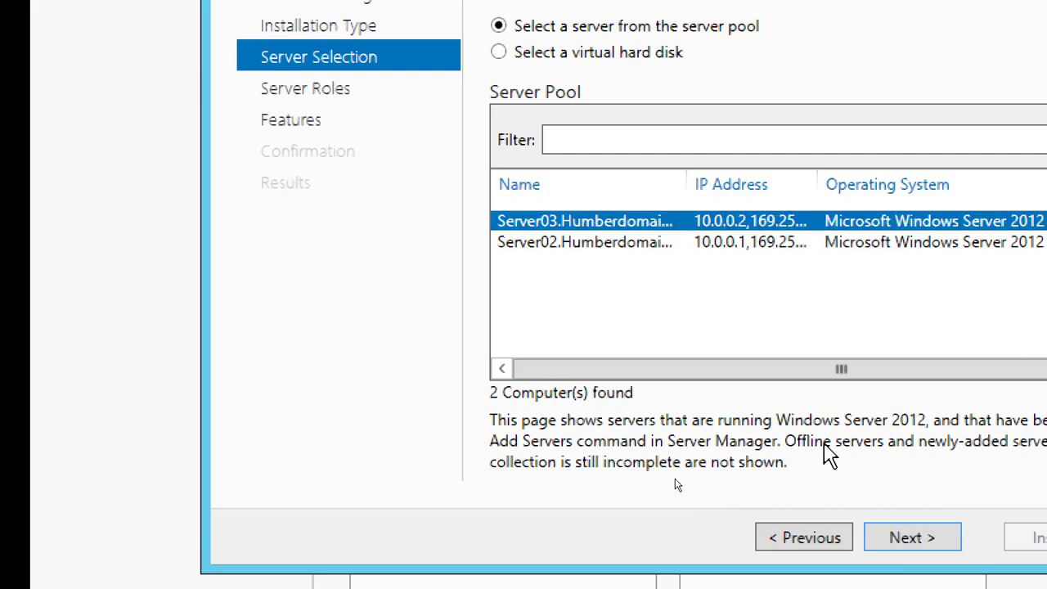
left_click(909, 537)
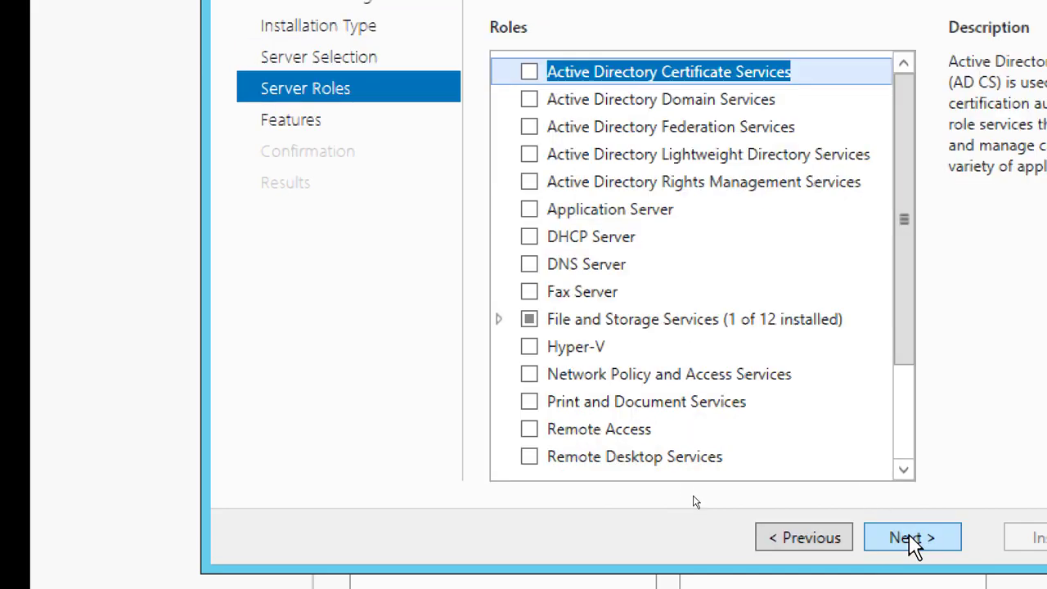
Install the File Server role service from File and iSCSI Services on Server03, allowing automatic restart of the destination server
left_click(500, 319)
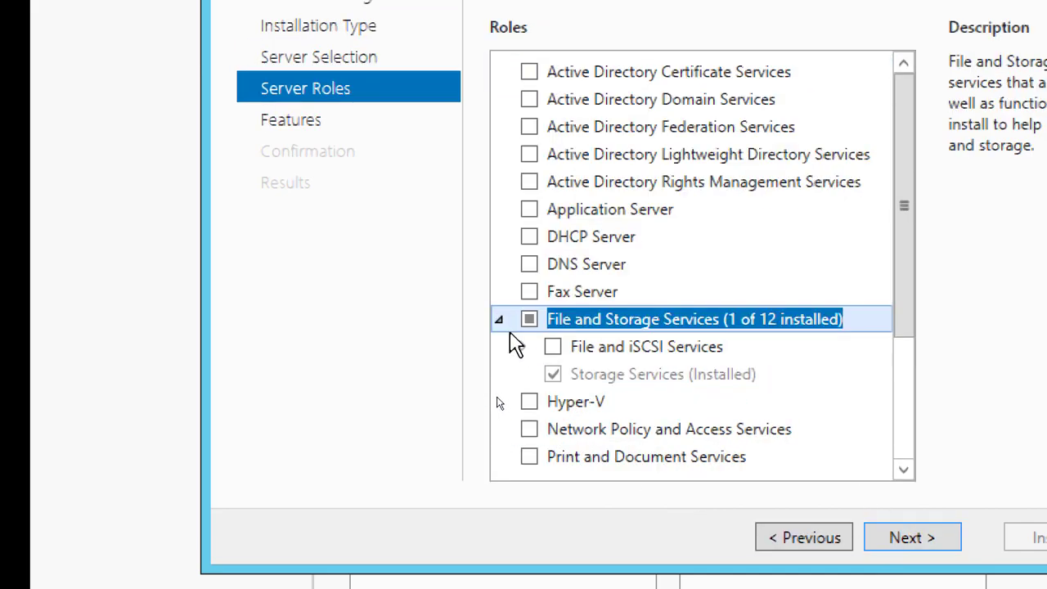
left_click(523, 347)
left_click(523, 346)
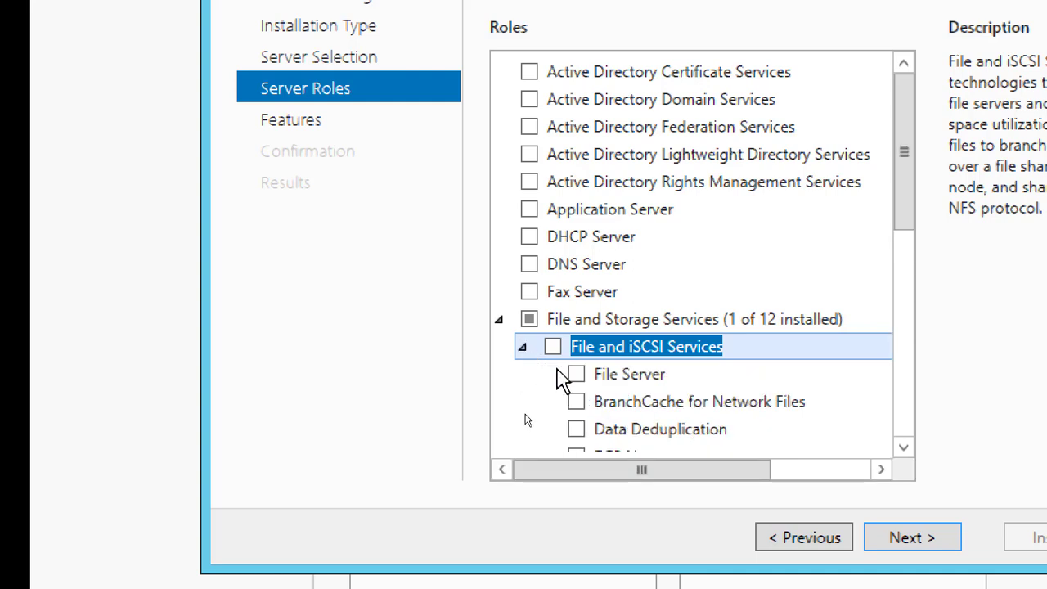
left_click(577, 374)
left_click(900, 538)
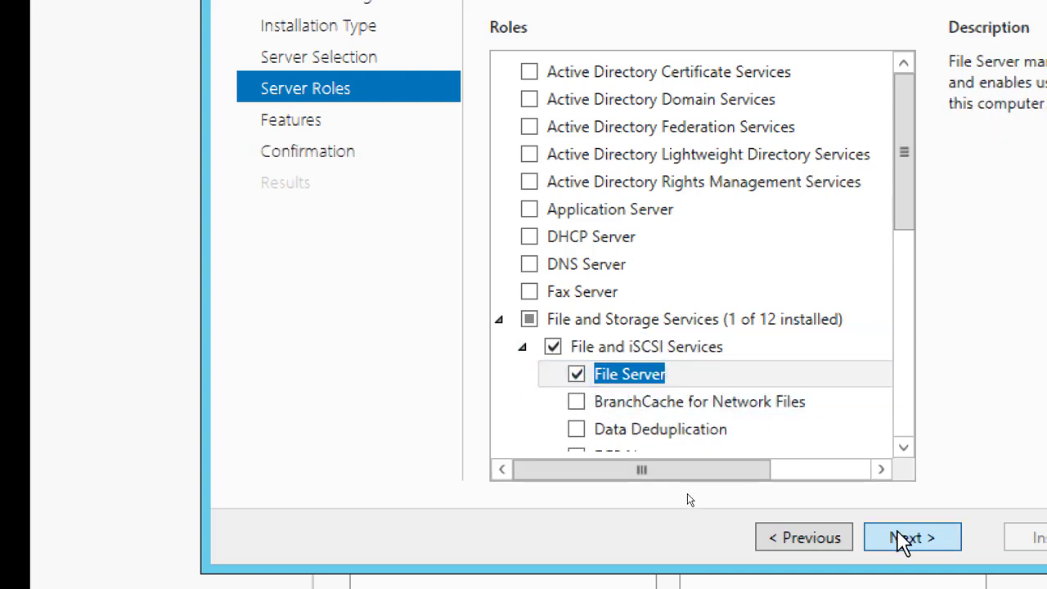
left_click(899, 538)
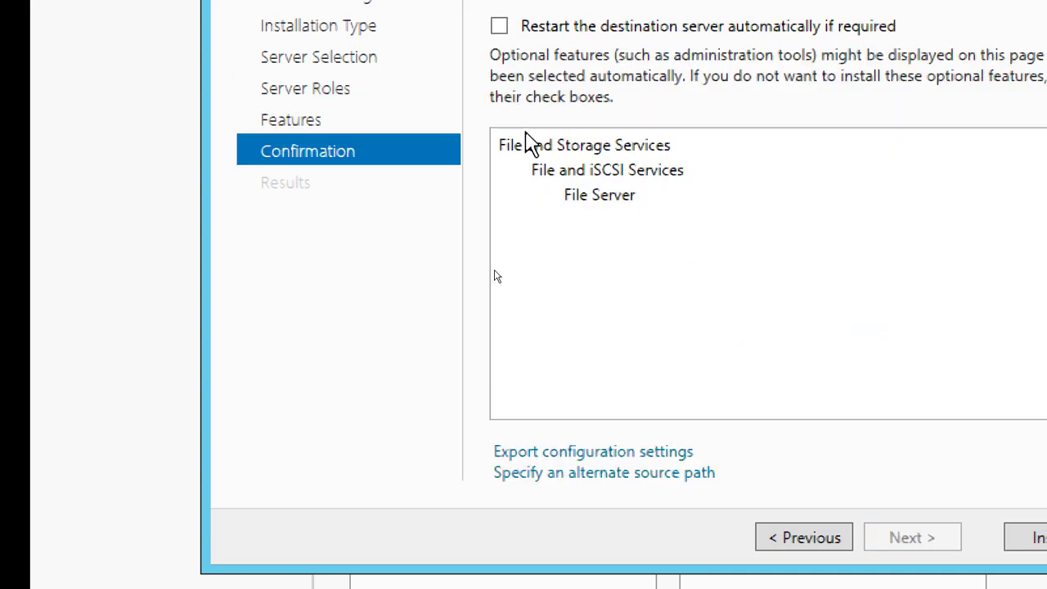
left_click(499, 26)
left_click(784, 266)
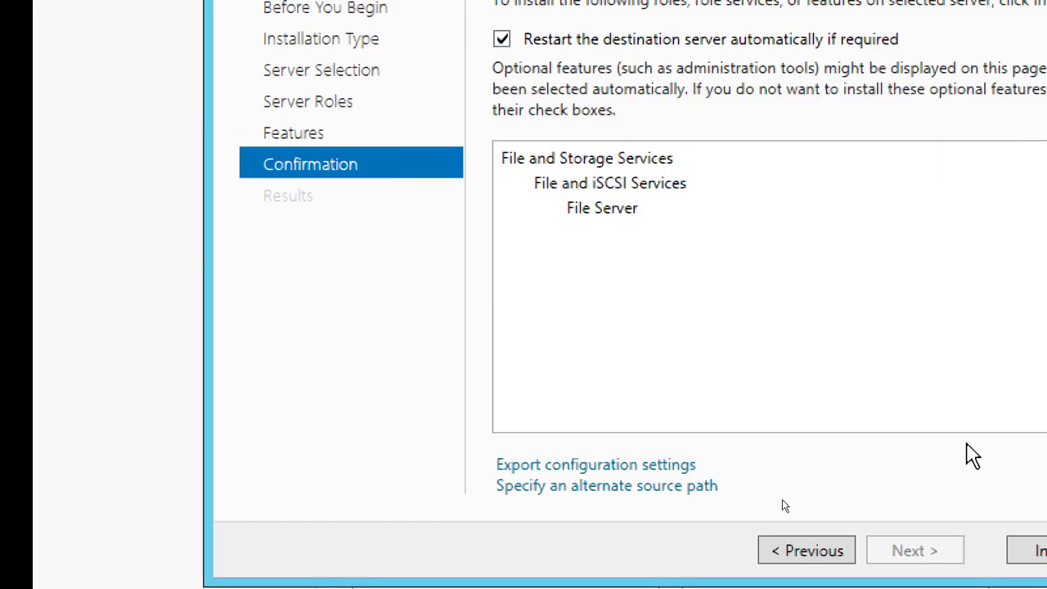
left_click(1032, 550)
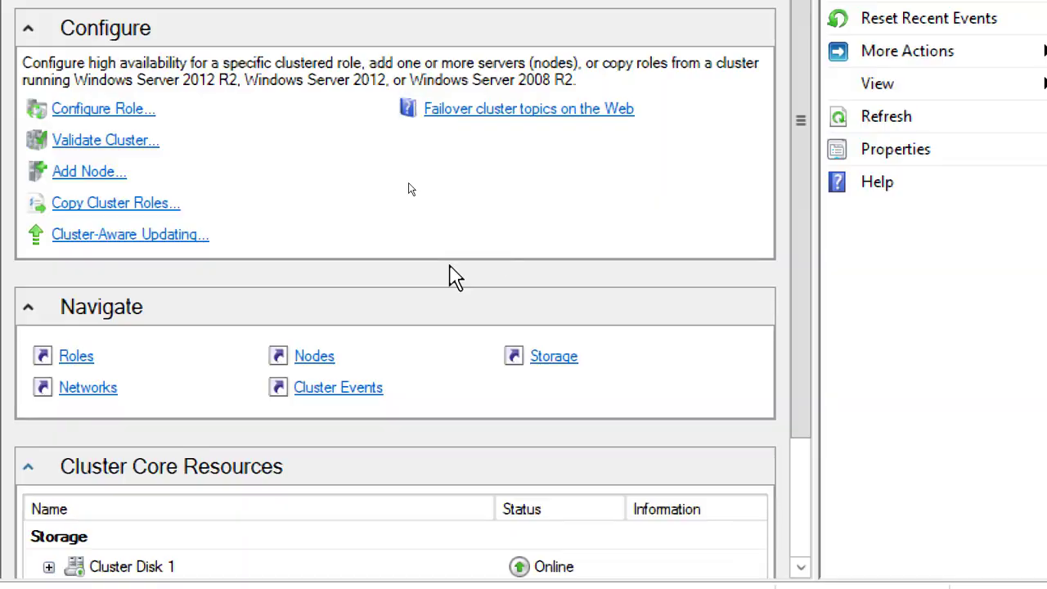
On Server02, start configuring a HumberCluster File Server role of type File Server for general use, proceeding to the client access point
left_click(178, 108)
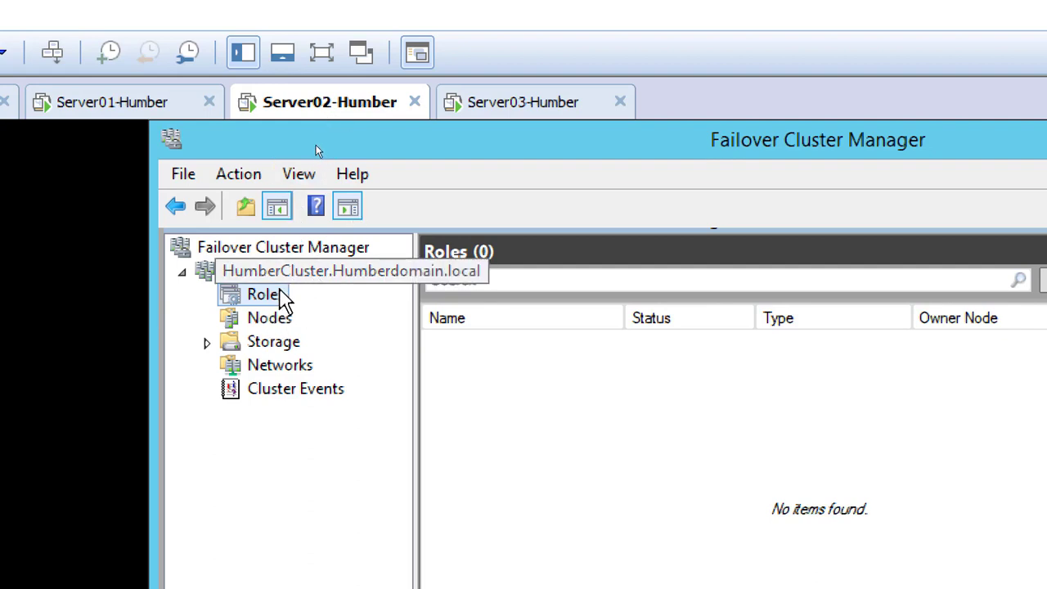
right_click(276, 298)
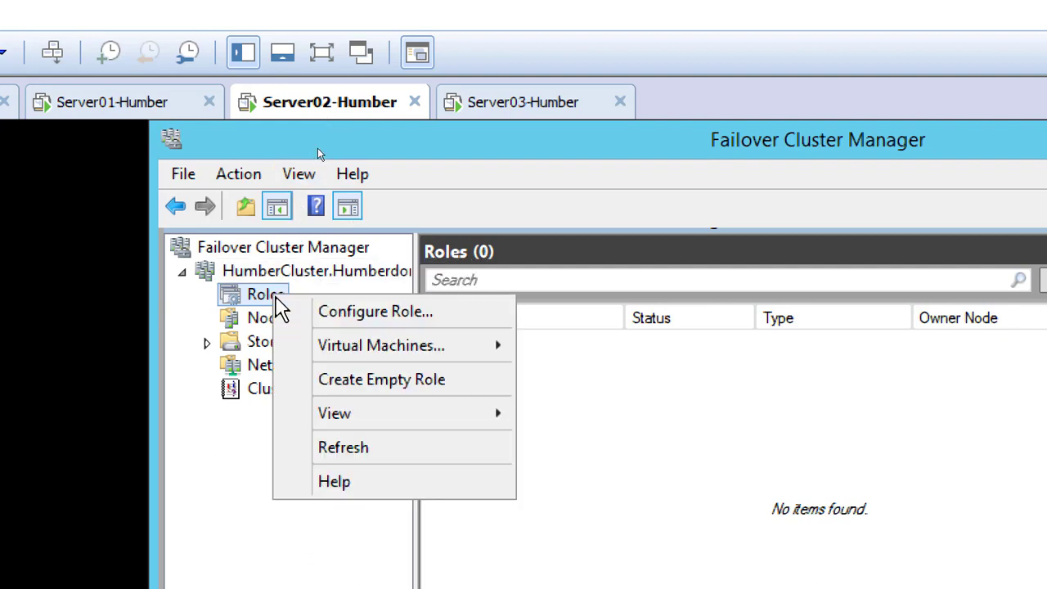
left_click(452, 319)
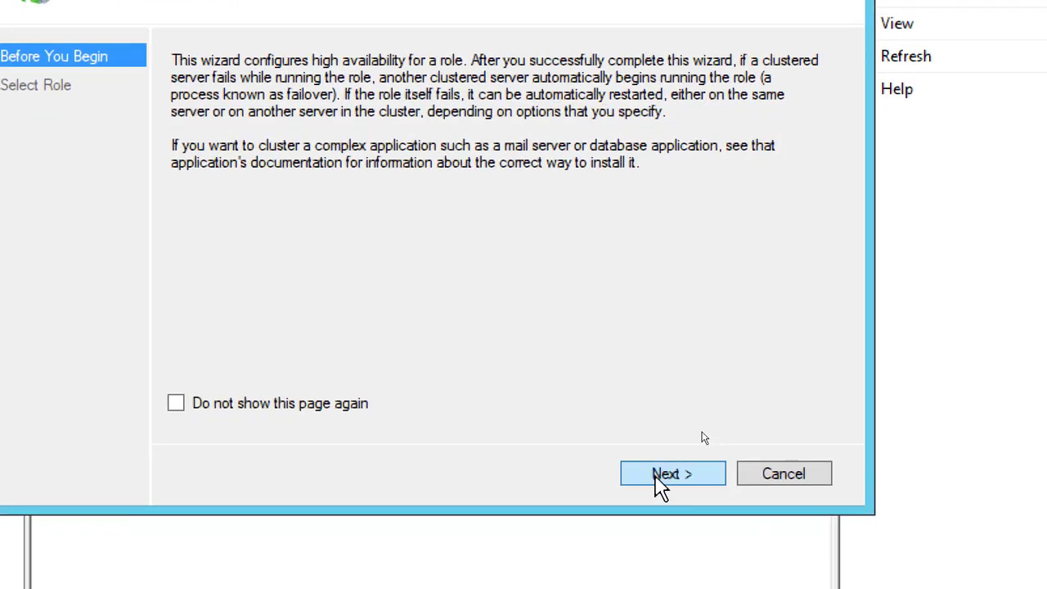
left_click(661, 476)
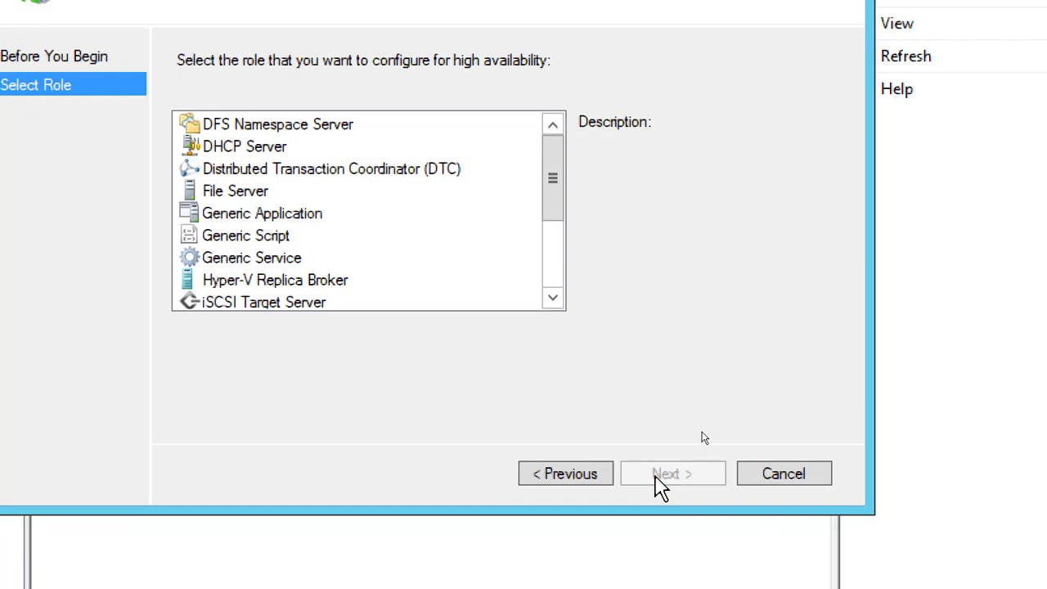
left_click(254, 195)
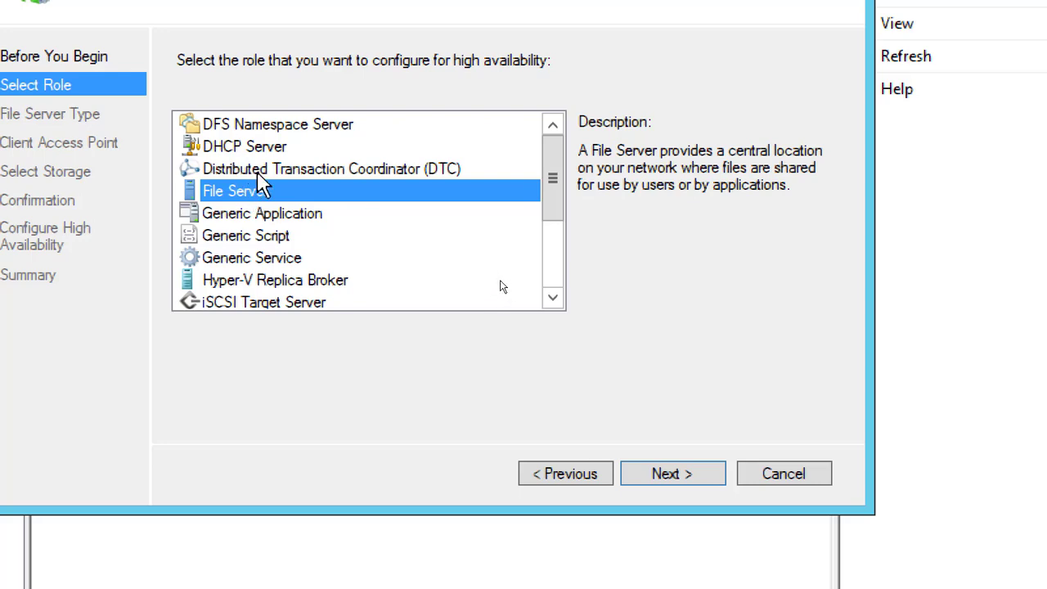
left_click(682, 479)
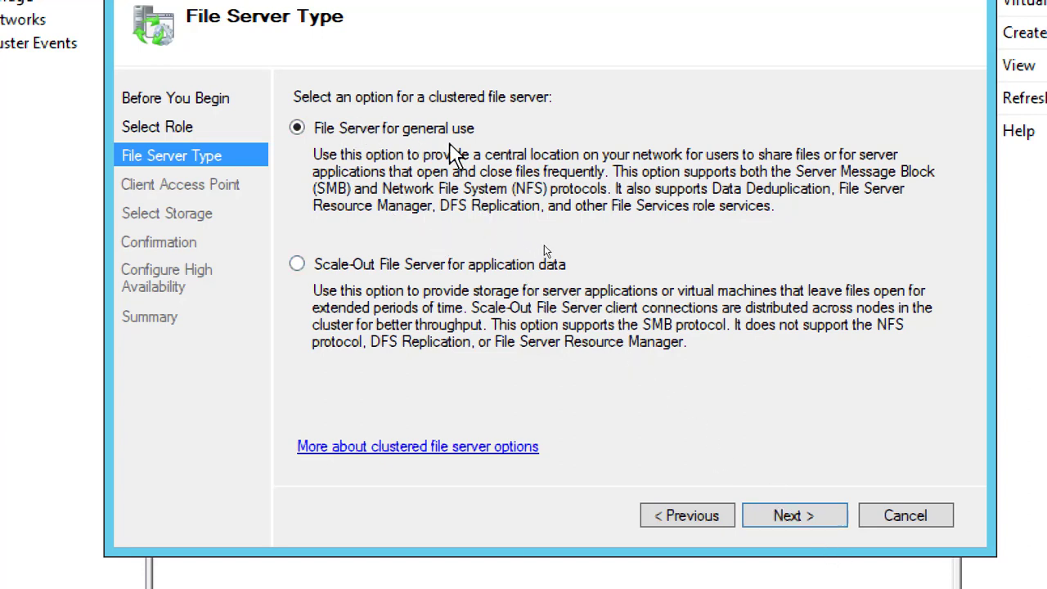
left_click(794, 515)
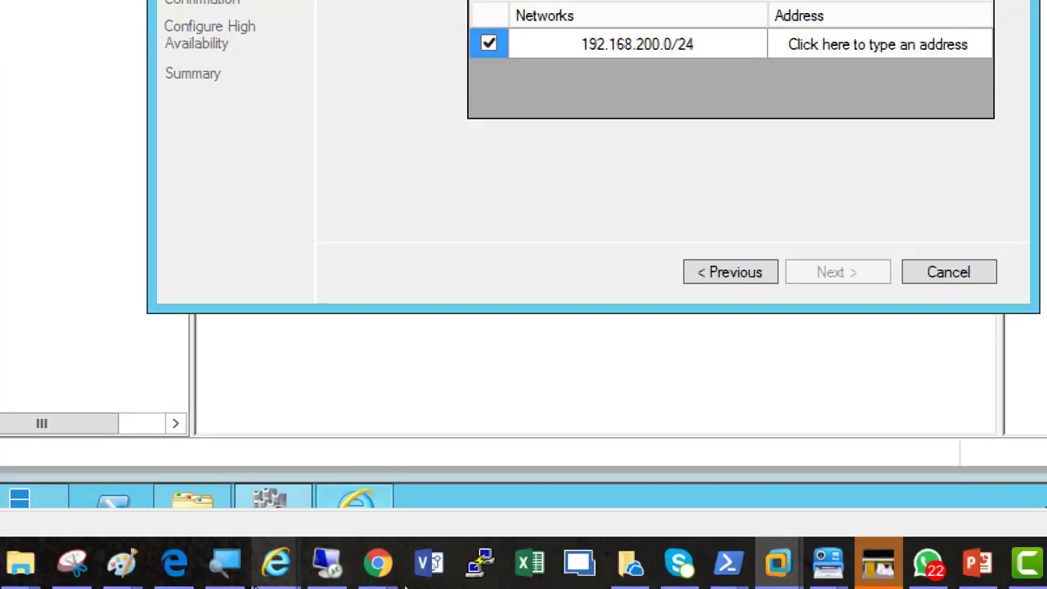
Reduce the Magnifier zoom to 100% and switch to the Paint drawing of the Server02 and Server03 cluster
mouse_move(350, 572)
left_click(225, 565)
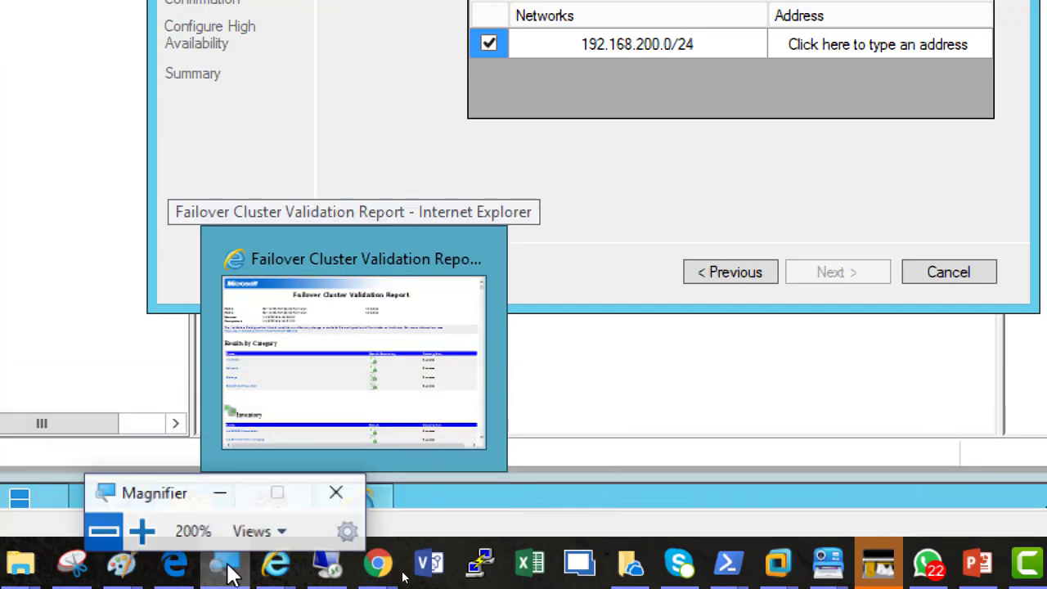
left_click(100, 533)
left_click(100, 532)
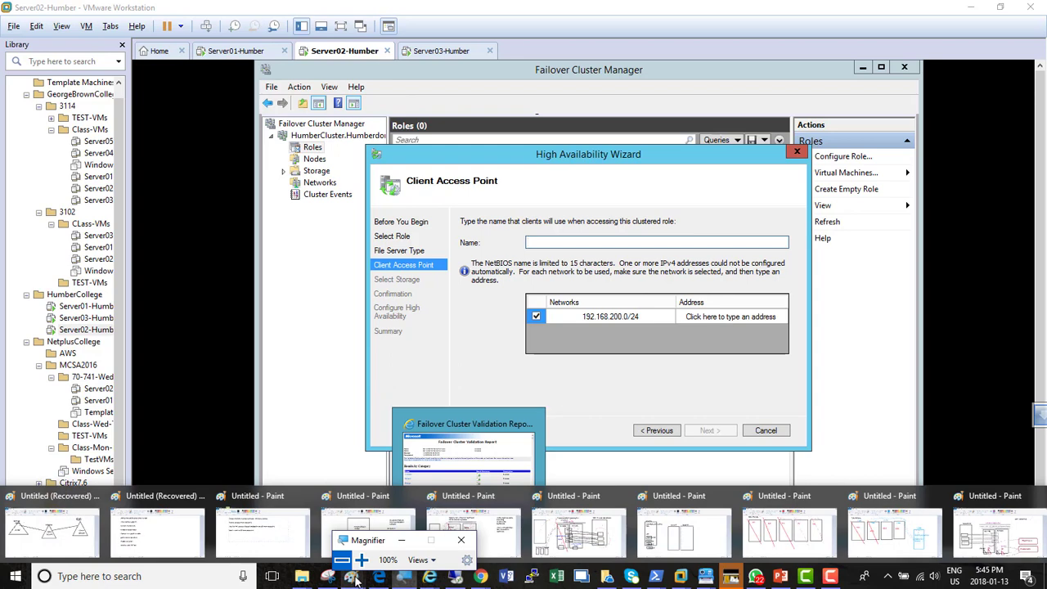
right_click(357, 580)
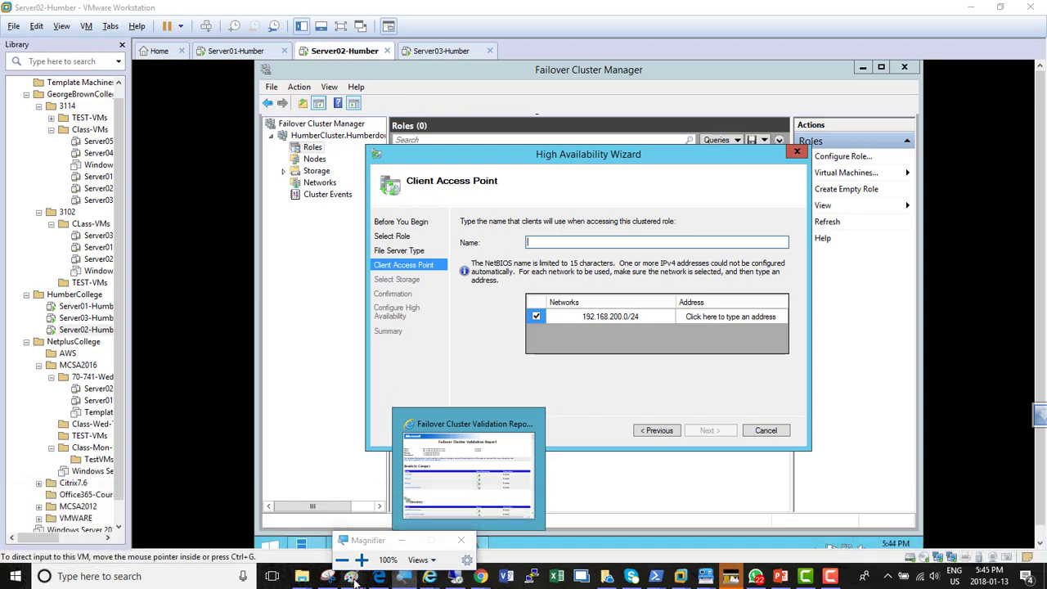
mouse_move(355, 579)
left_click(878, 556)
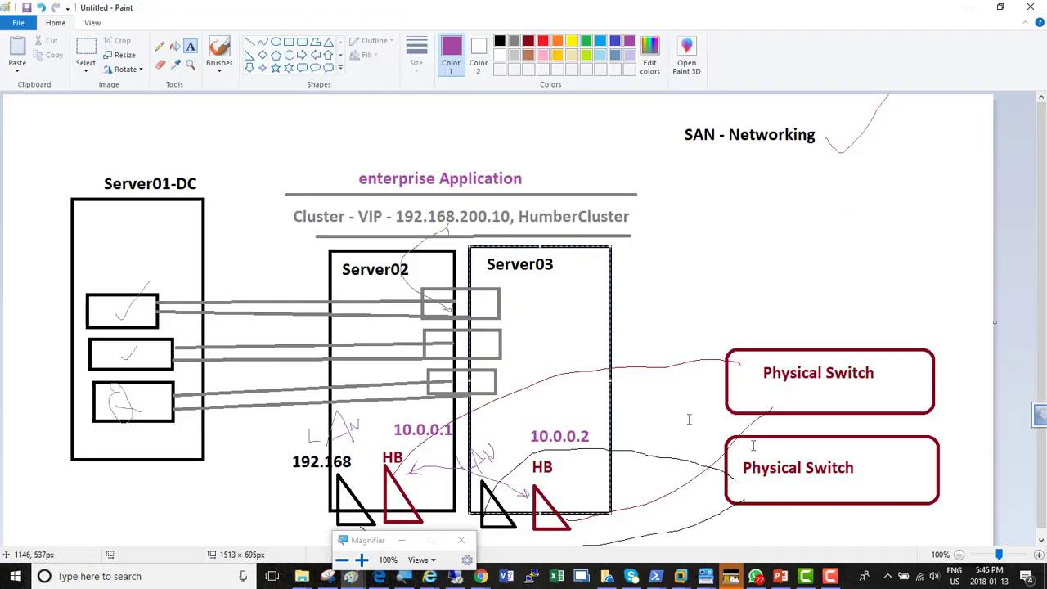
Add the text "- VIP 192.168.200.11" directly after the "enterprise Application" label in the cluster diagram
left_click(530, 173)
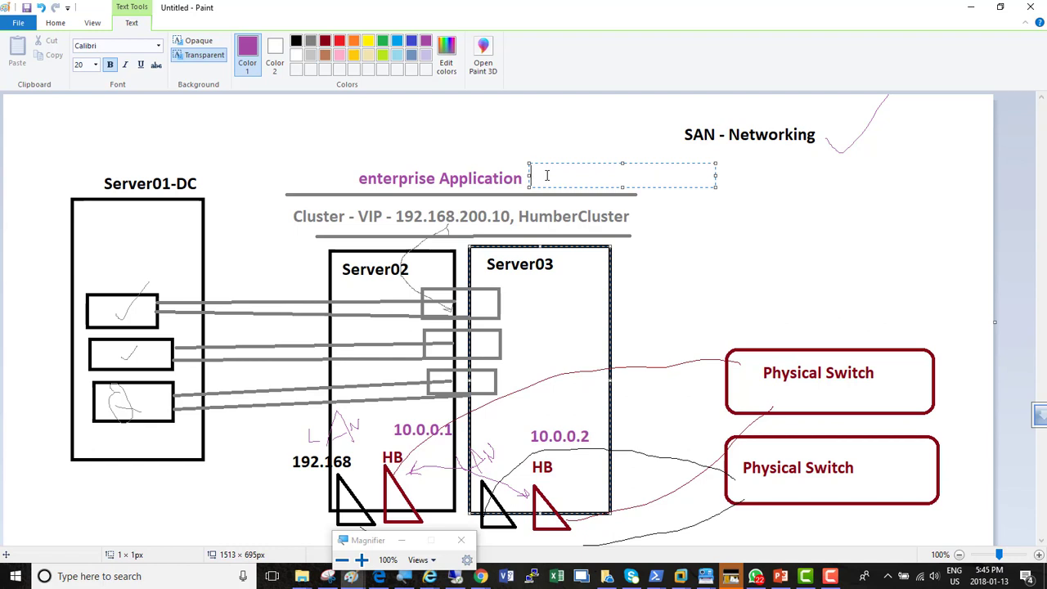
type("- VIP 192.168.2")
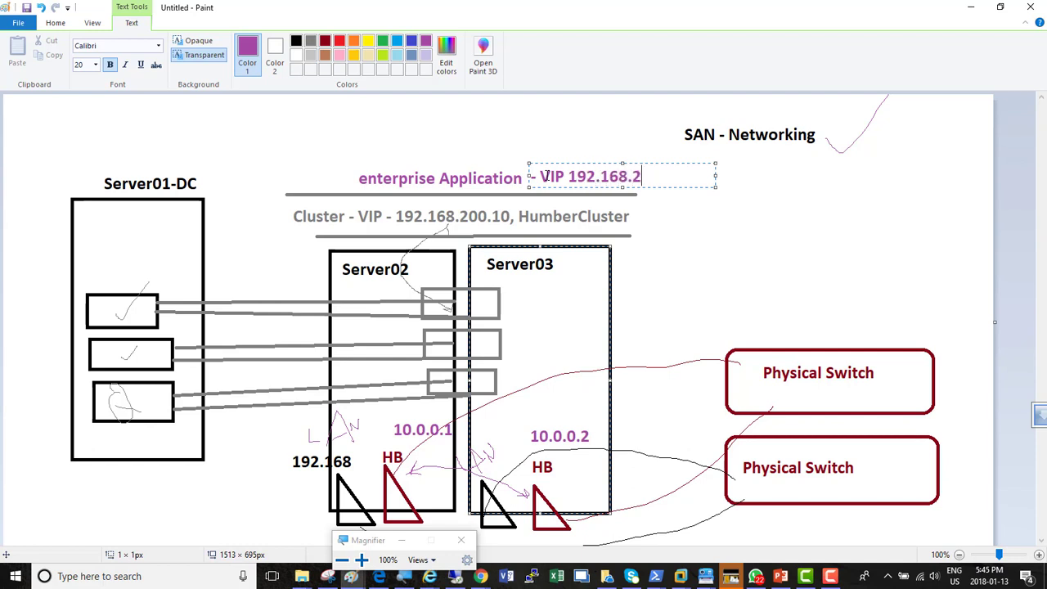
type("00.11")
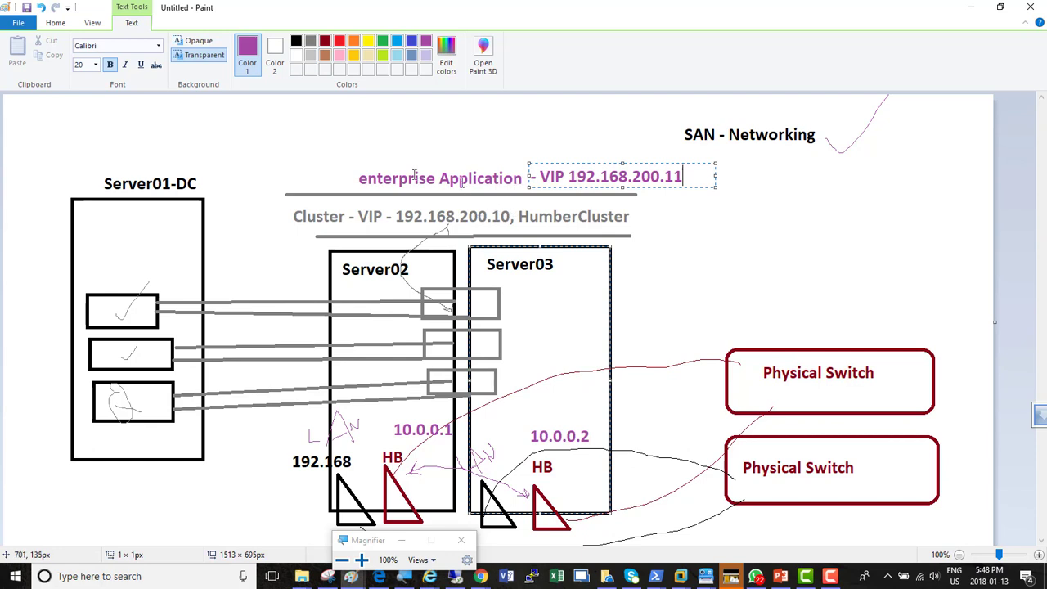
left_click(566, 180)
Widen the VIP text box and append ", Humberstudents" after the IP address
left_click_drag(717, 176, 892, 176)
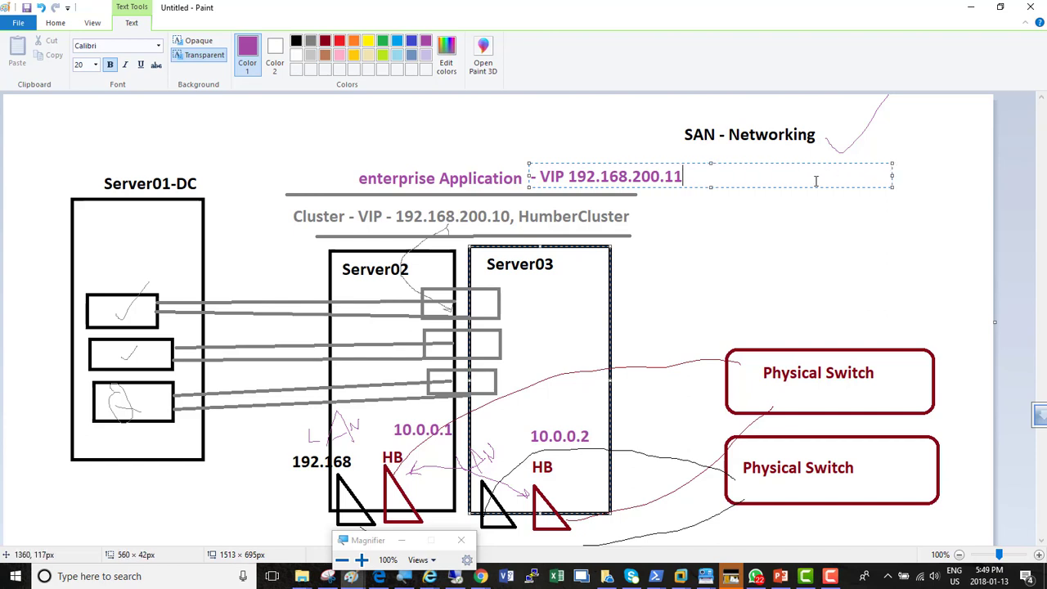
type(", Humbers")
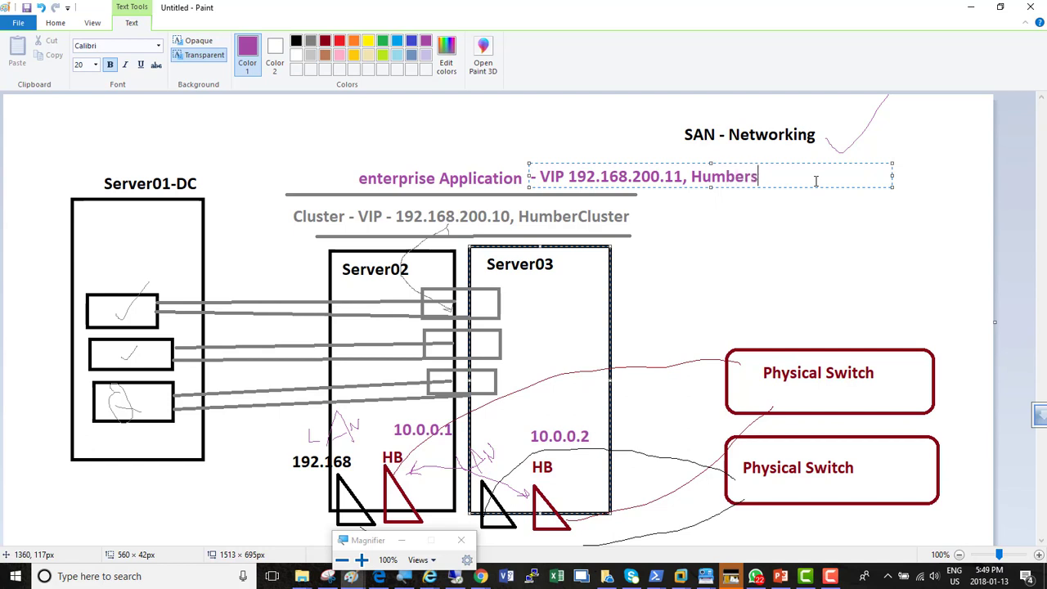
type("tudents")
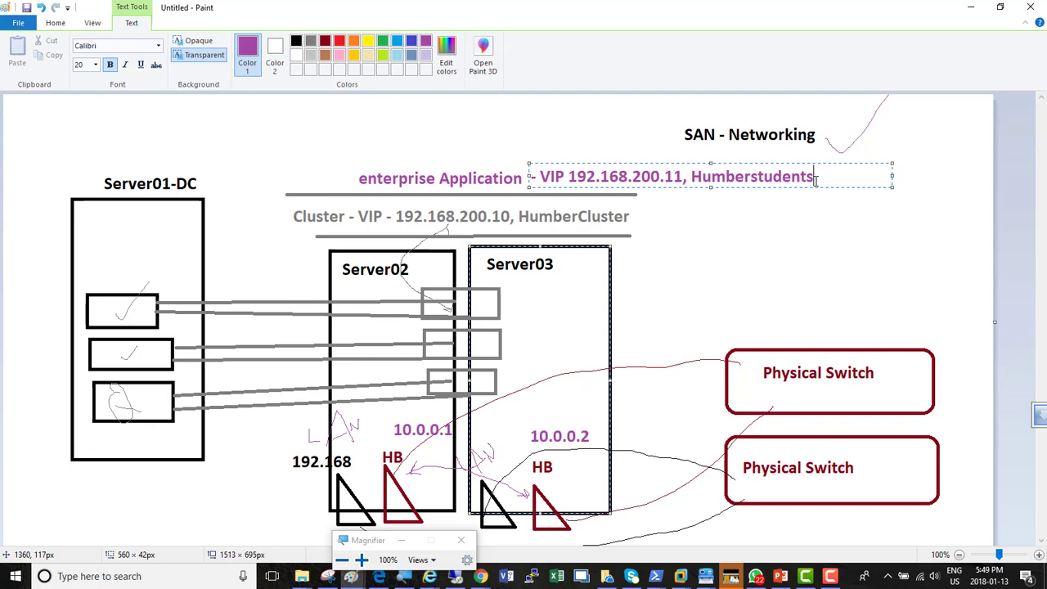
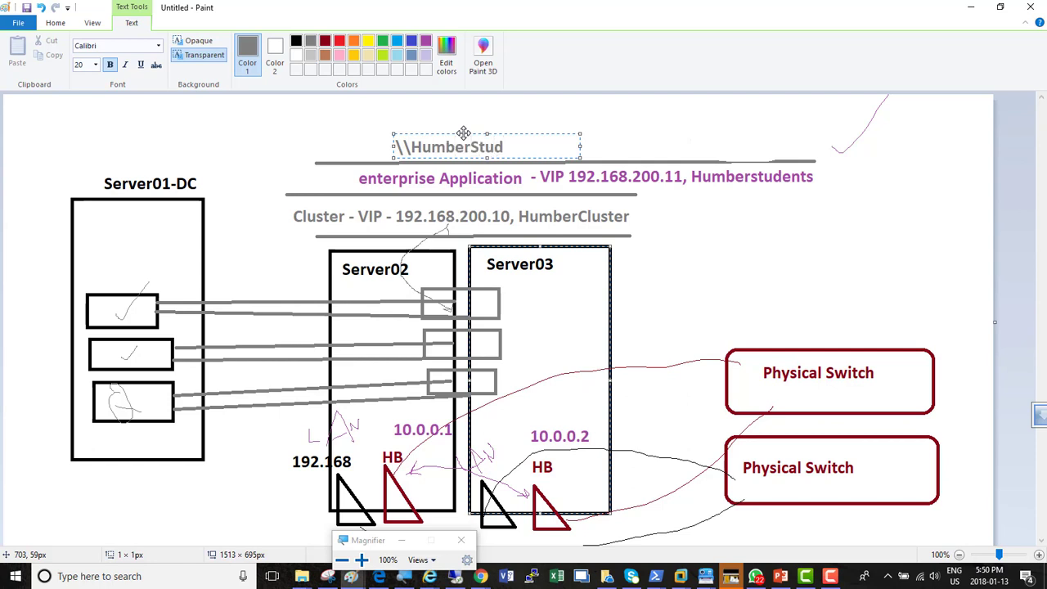
Complete the share path above the enterprise Application line as "\\HumberStud\StudentsShares" and widen its text box to fit one line
type("\\StudentsShares")
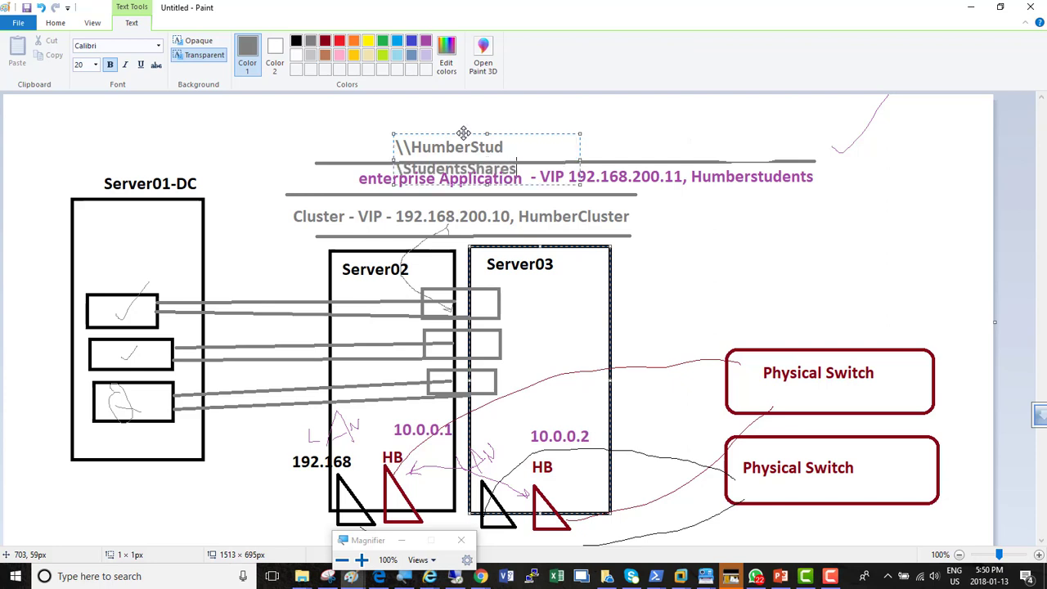
left_click_drag(580, 158, 743, 159)
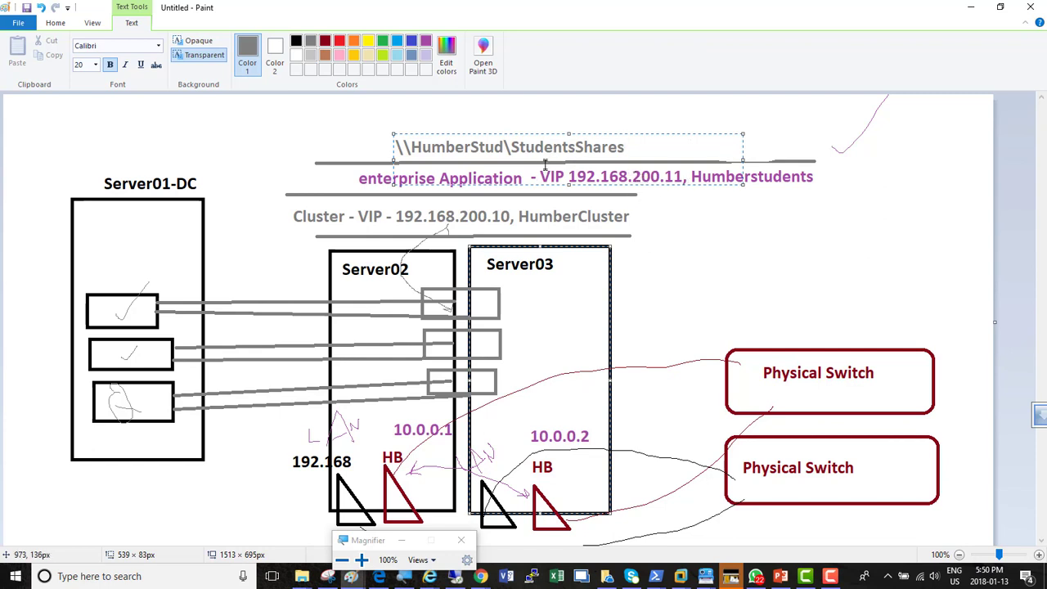
left_click(457, 107)
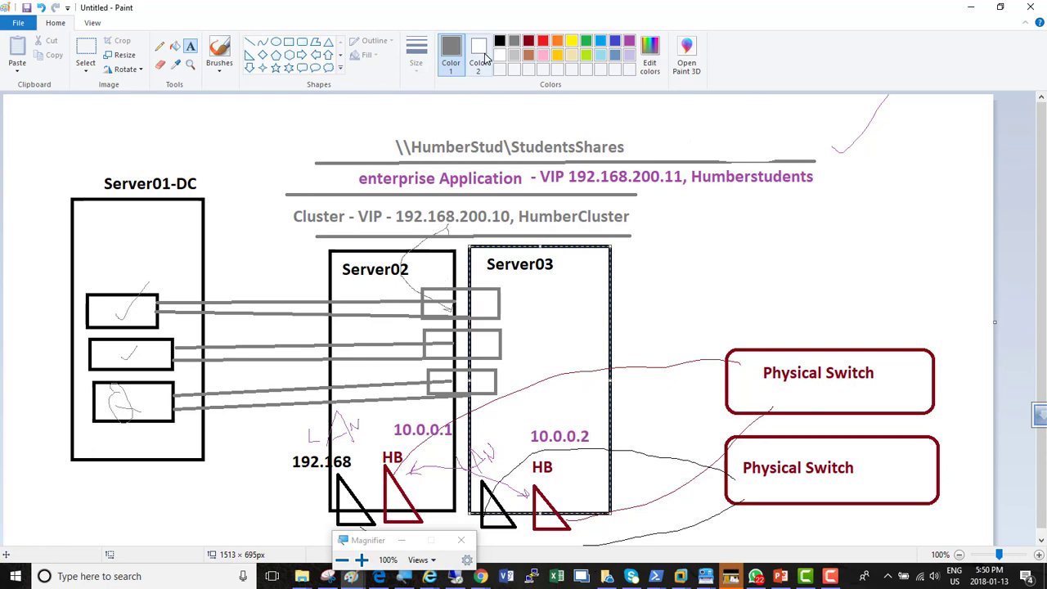
Switch from the Paint drawing to the High Availability Wizard on Server02 and magnify the screen to 200%
key("alt+Tab")
key("alt+Tab")
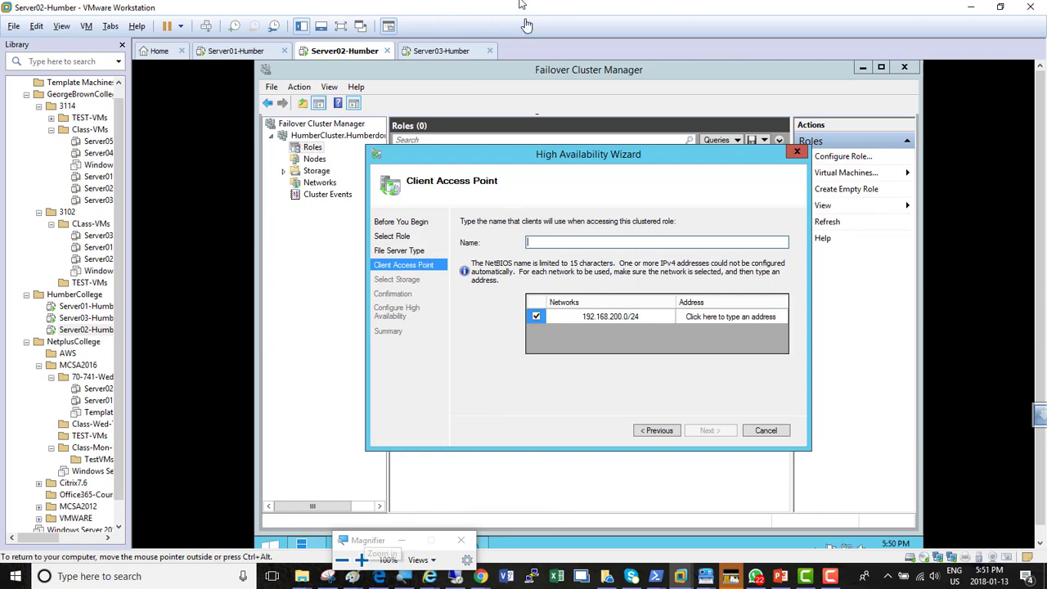
key("alt+Tab")
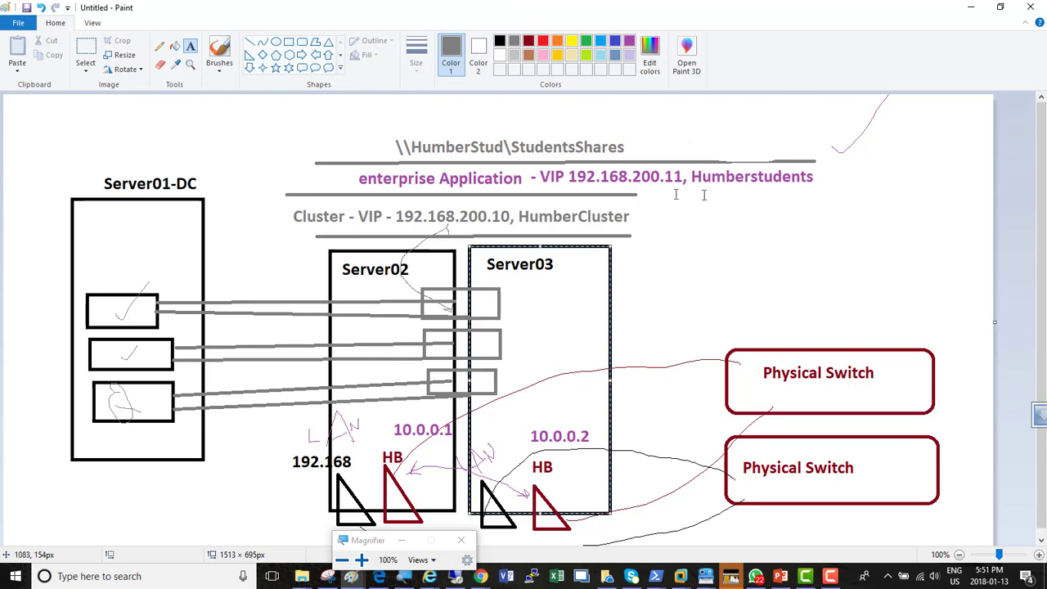
key("alt+Tab")
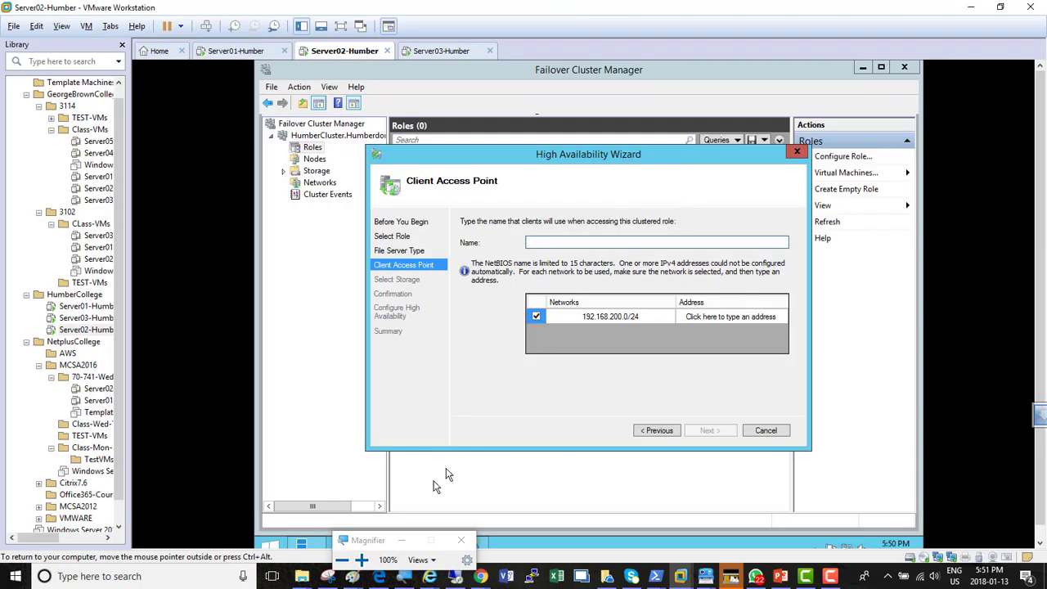
left_click(360, 560)
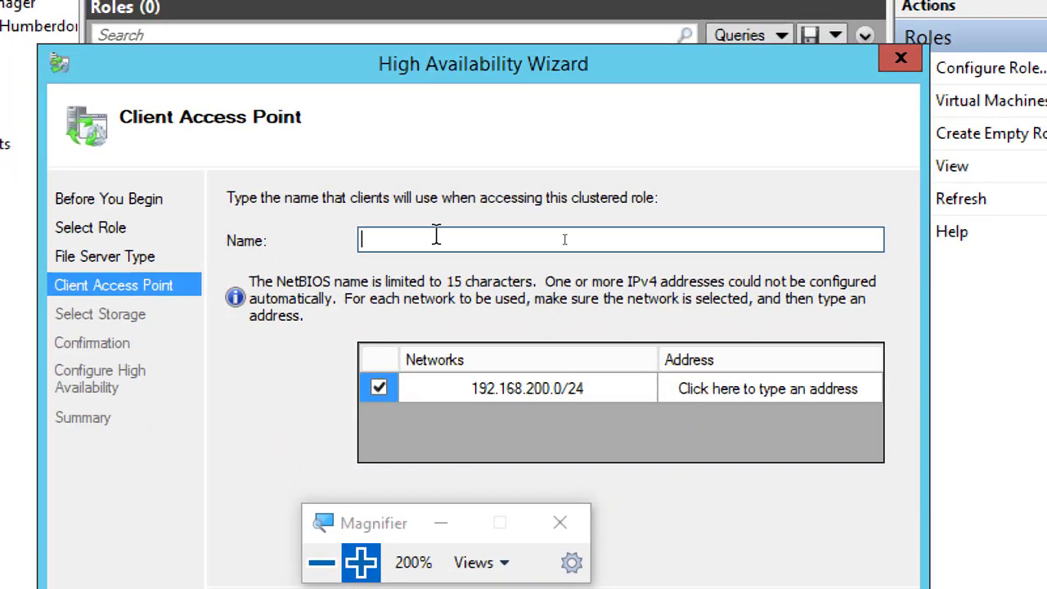
Set the client access point name to HumberStudents and its address to 192.168.200.11, checking the diagram before continuing to storage selection
type("Humbe")
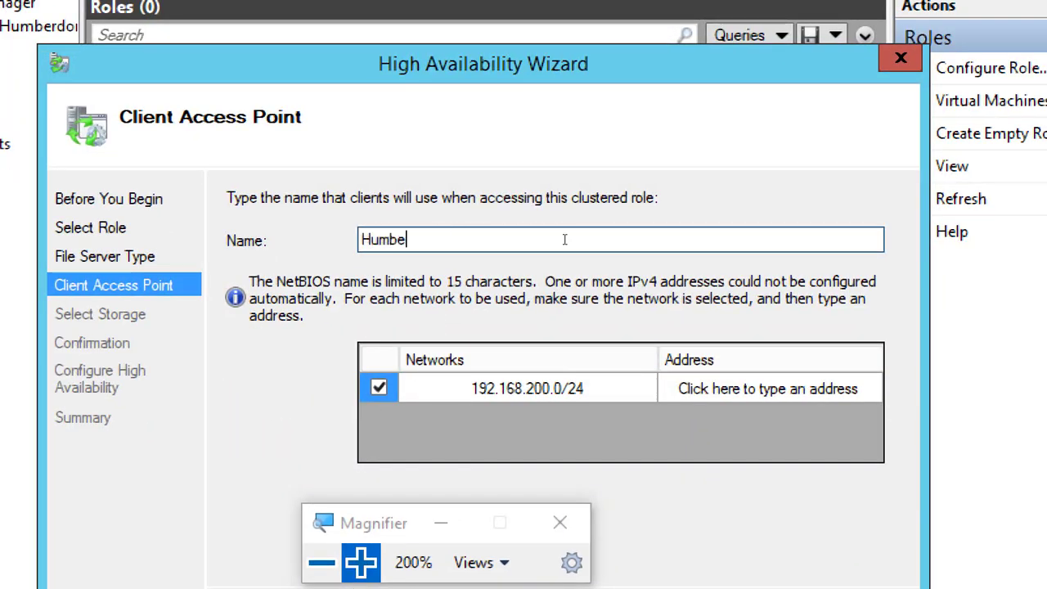
type("rStudents")
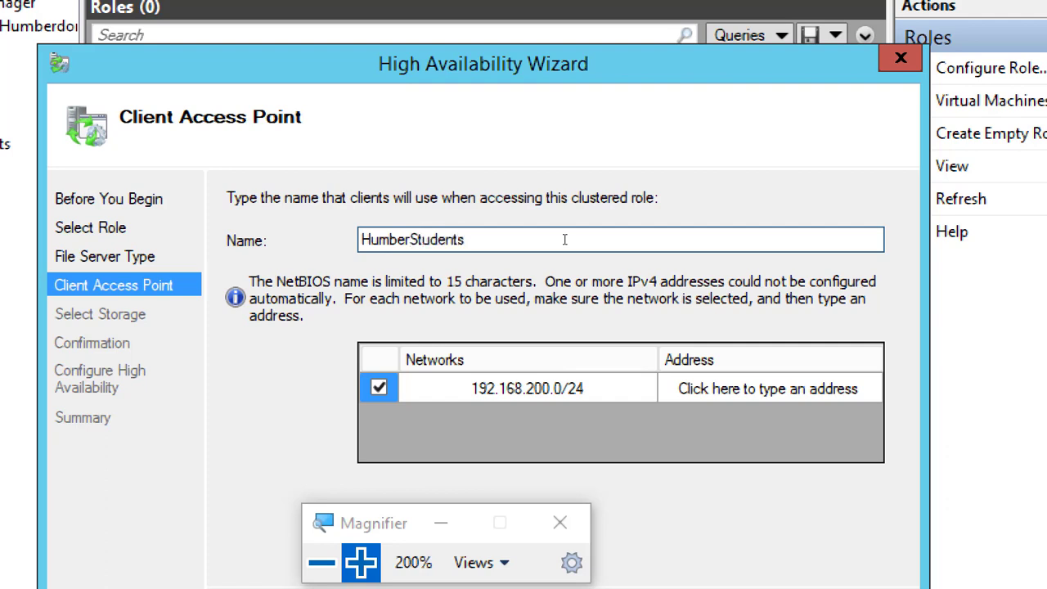
left_click(859, 396)
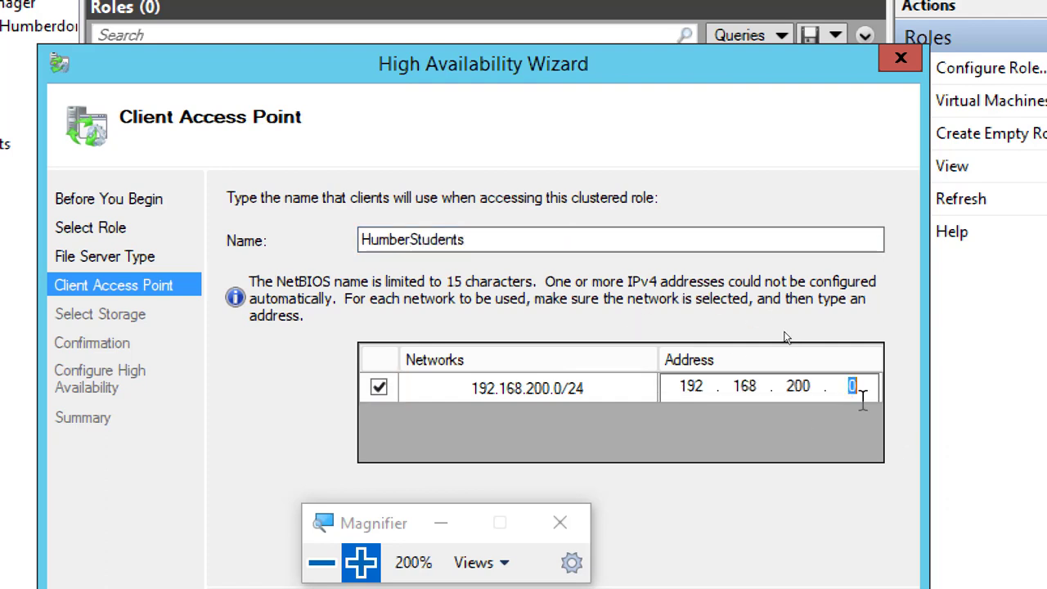
type("11")
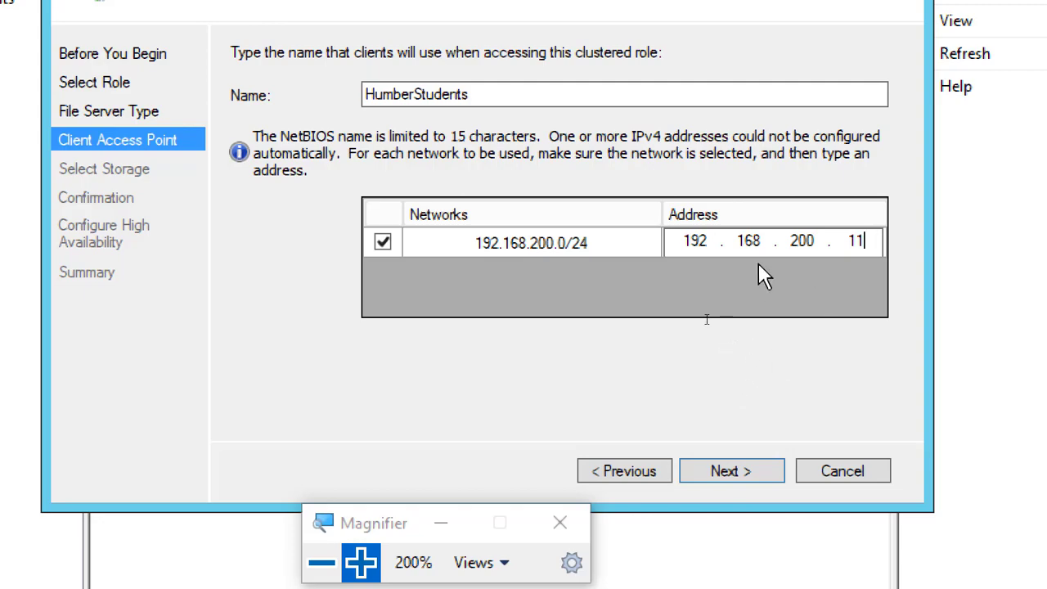
key("alt+Tab")
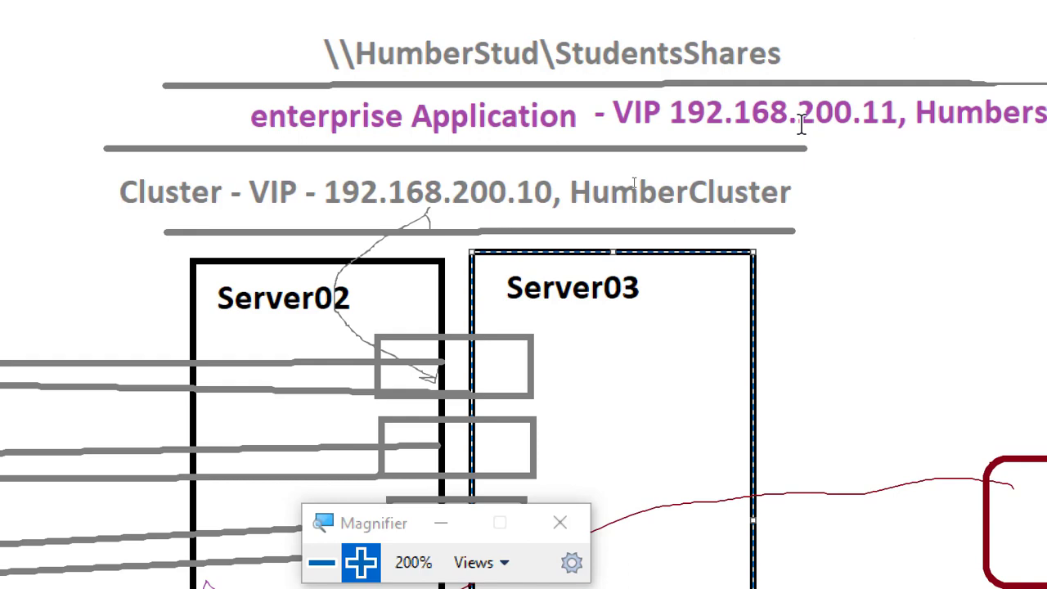
key("alt+Tab")
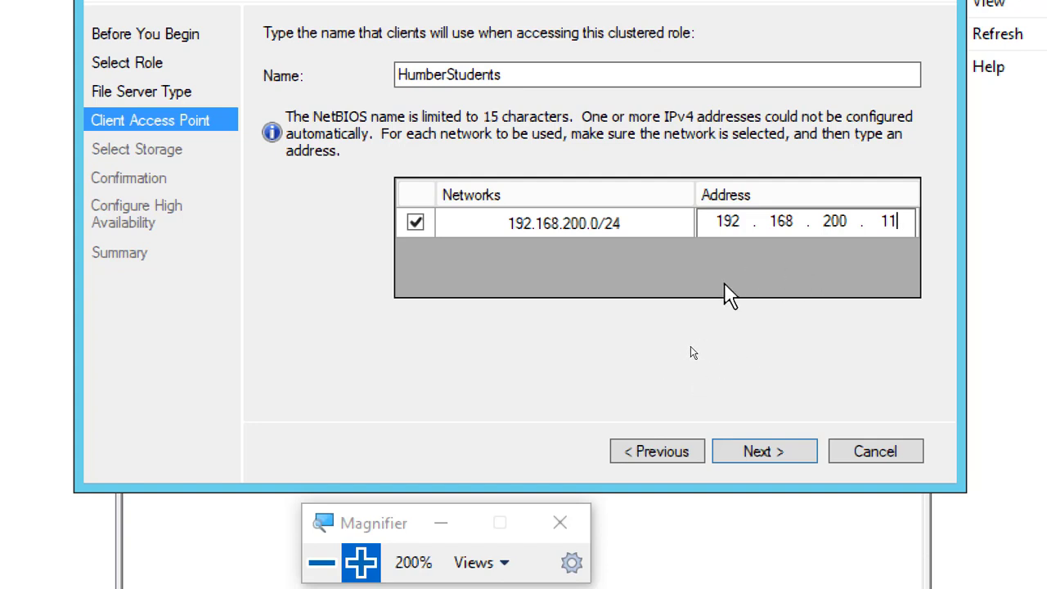
left_click(762, 450)
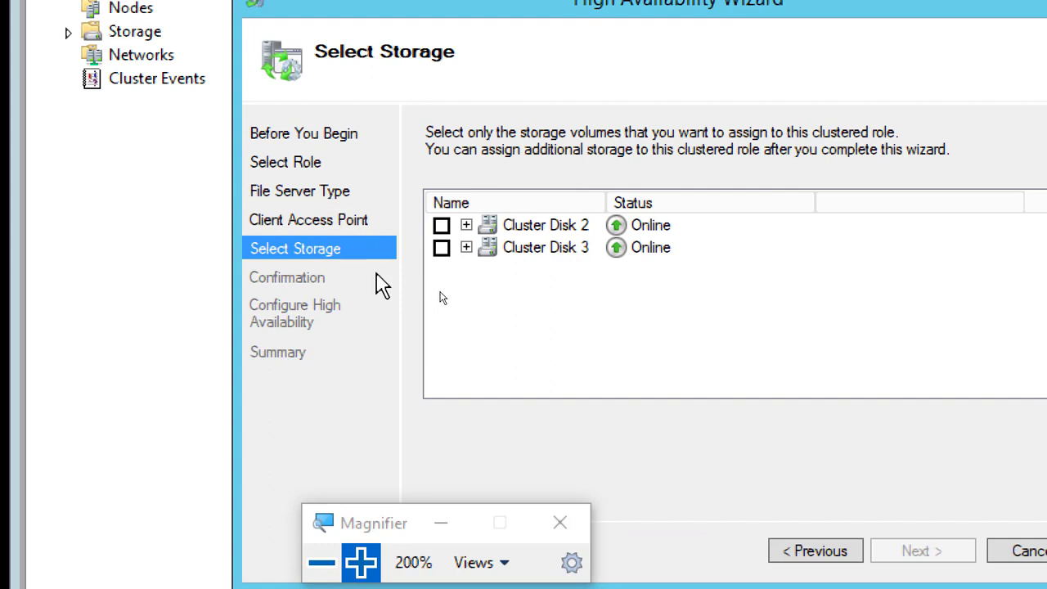
Assign Cluster Disk 2 and Cluster Disk 3 to the role, expand both to review their volumes, and proceed to the confirmation
left_click(442, 225)
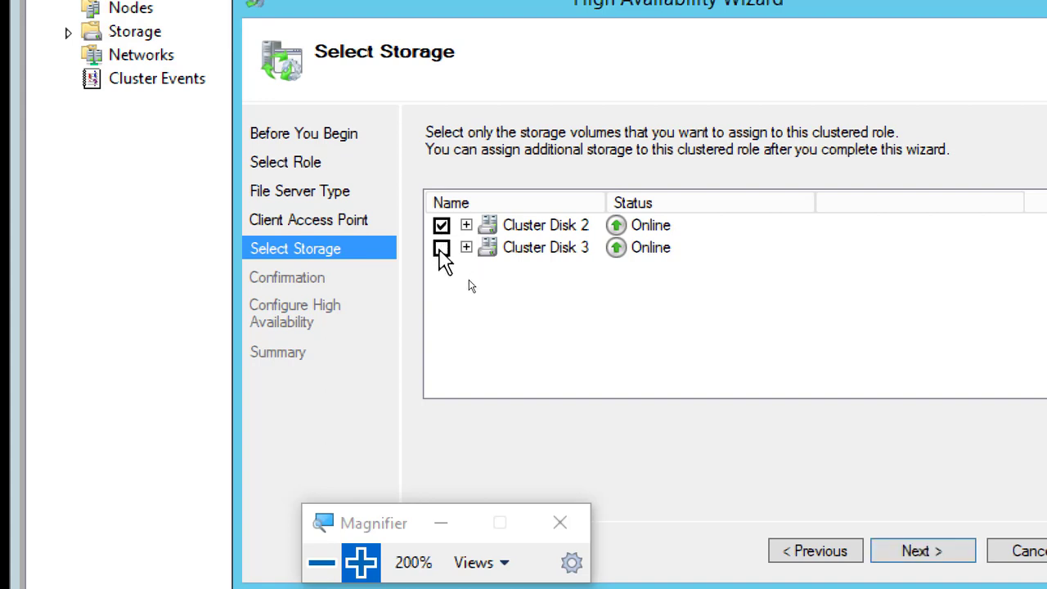
left_click(442, 247)
left_click(470, 230)
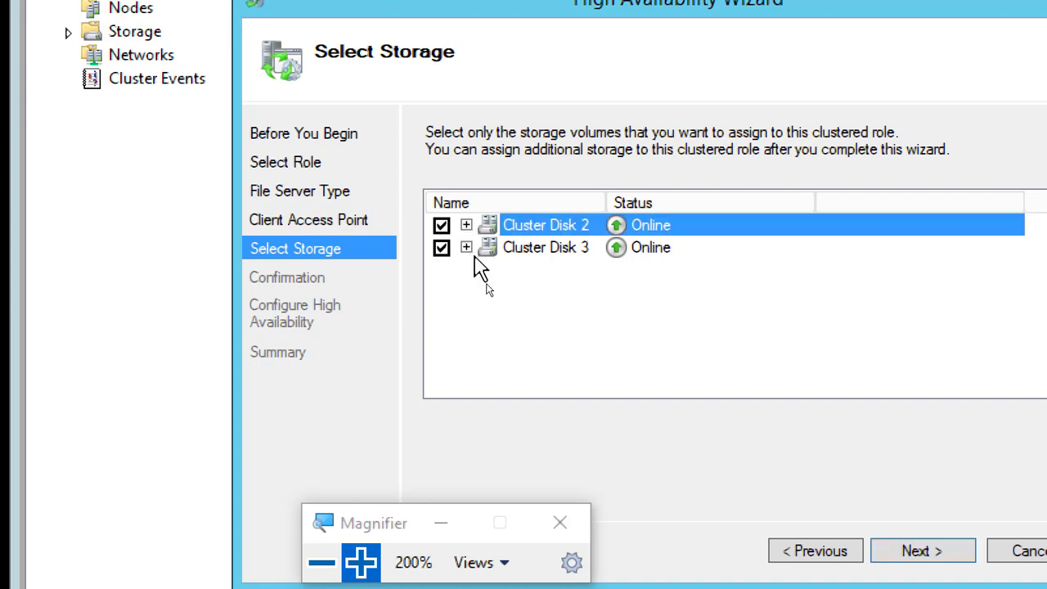
left_click(466, 225)
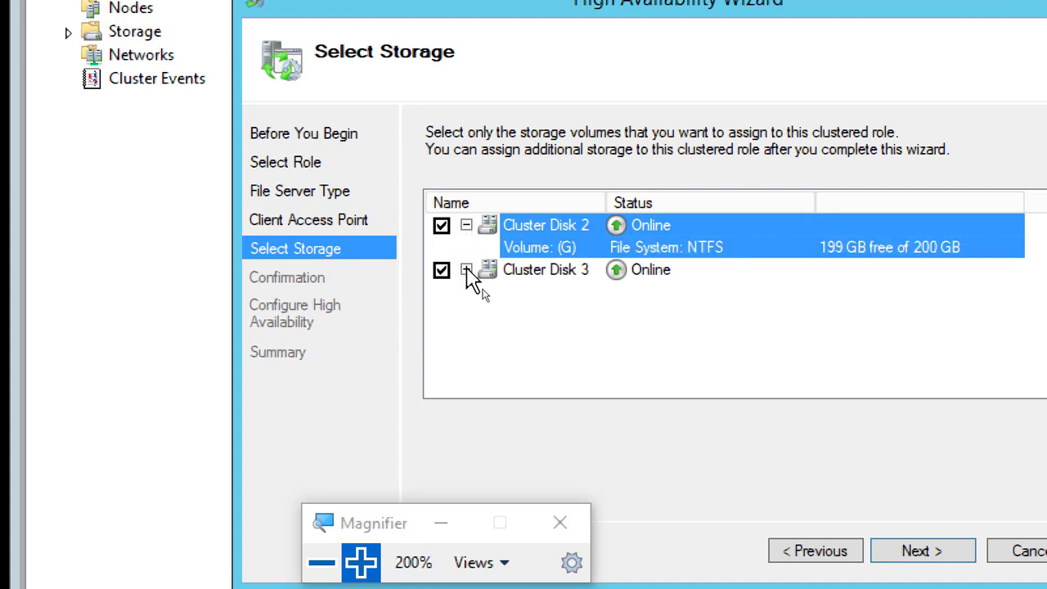
left_click(466, 269)
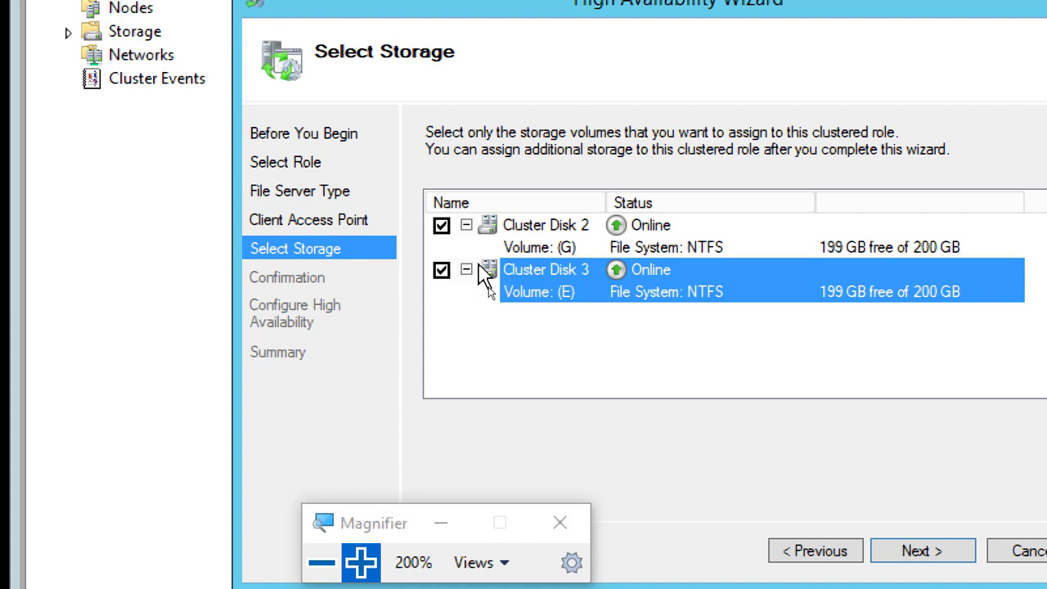
left_click(566, 245)
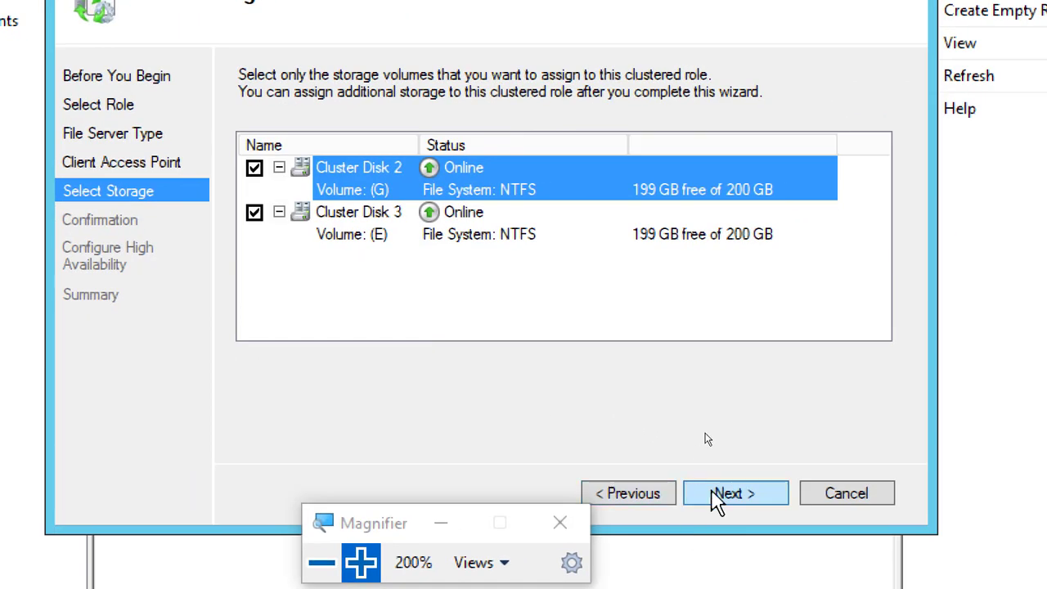
left_click(724, 495)
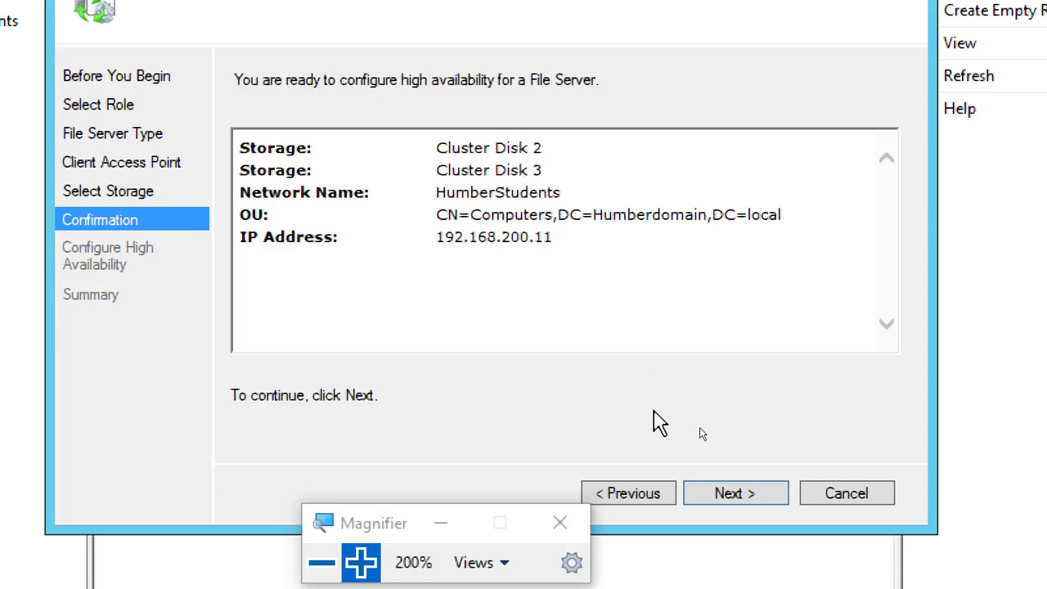
Confirm the File Server high availability configuration, finish the wizard, and minimize the Magnifier window
left_click(736, 494)
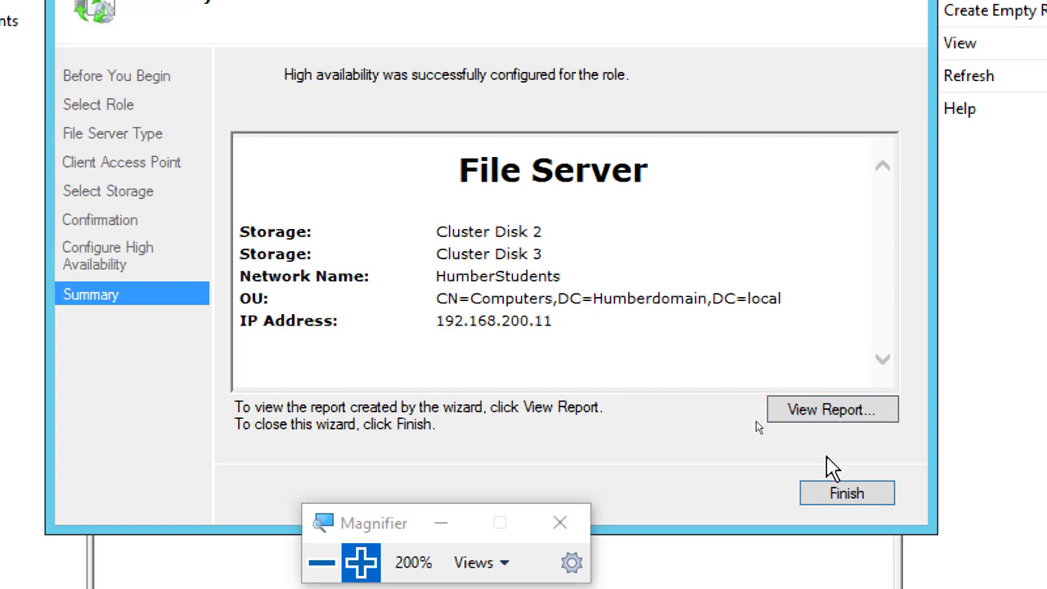
left_click(851, 495)
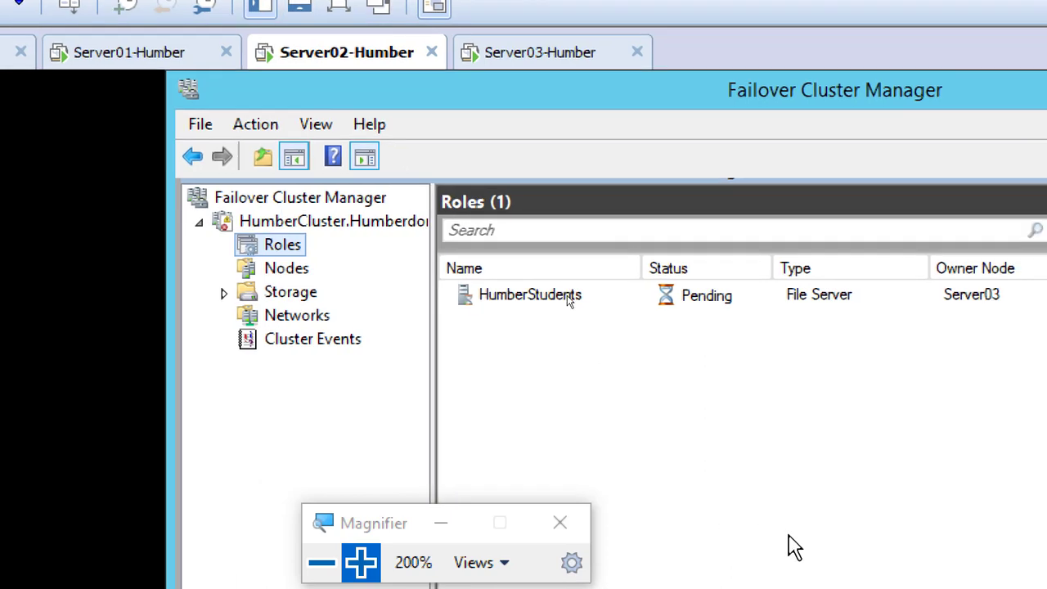
left_click(442, 524)
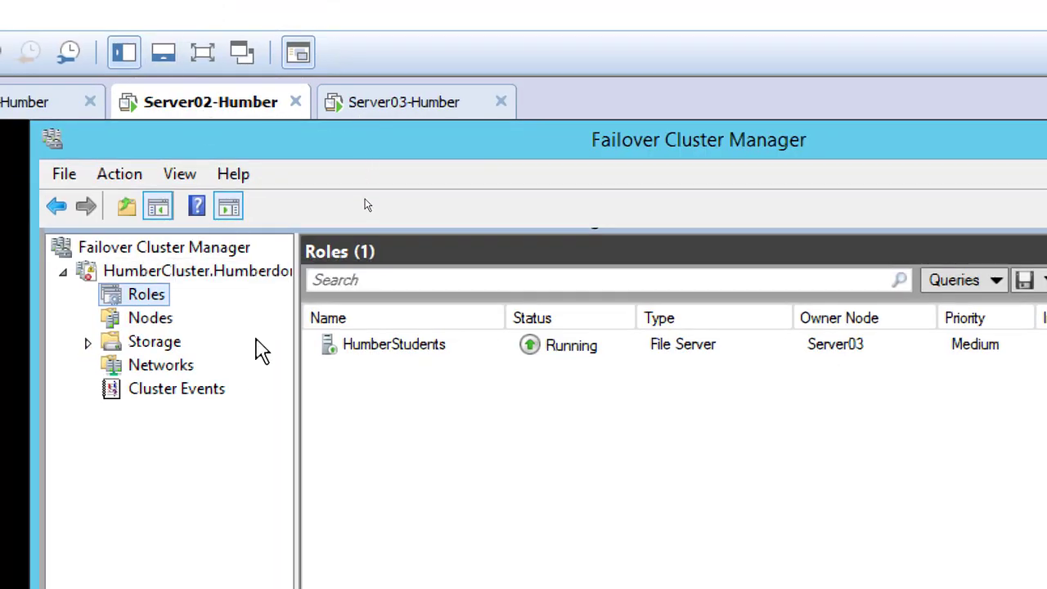
Start a new file share on the HumberStudents role with the SMB Share - Quick profile, proceeding to the share location
left_click(199, 278)
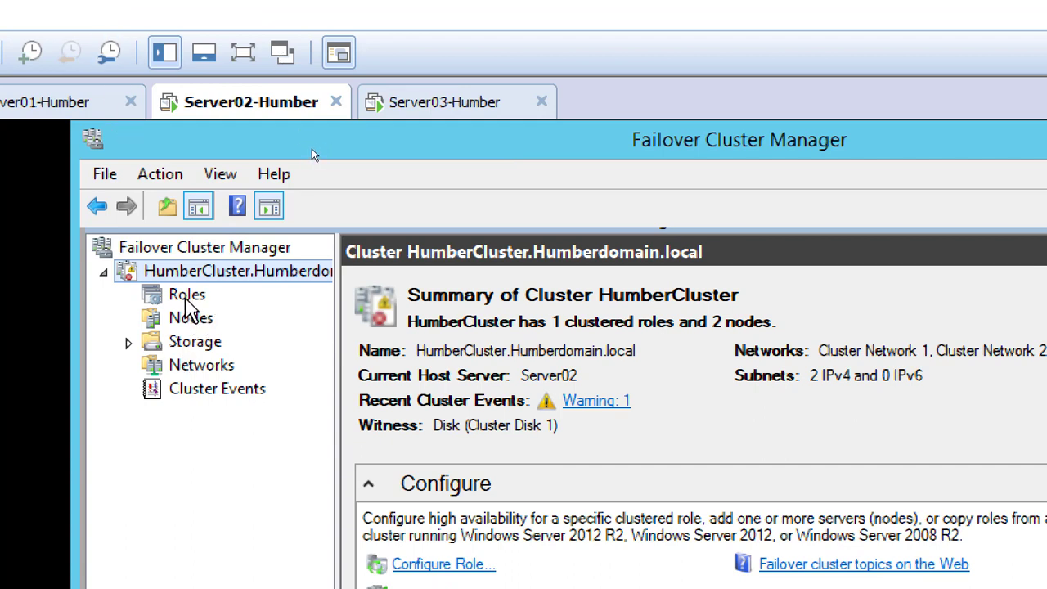
left_click(186, 296)
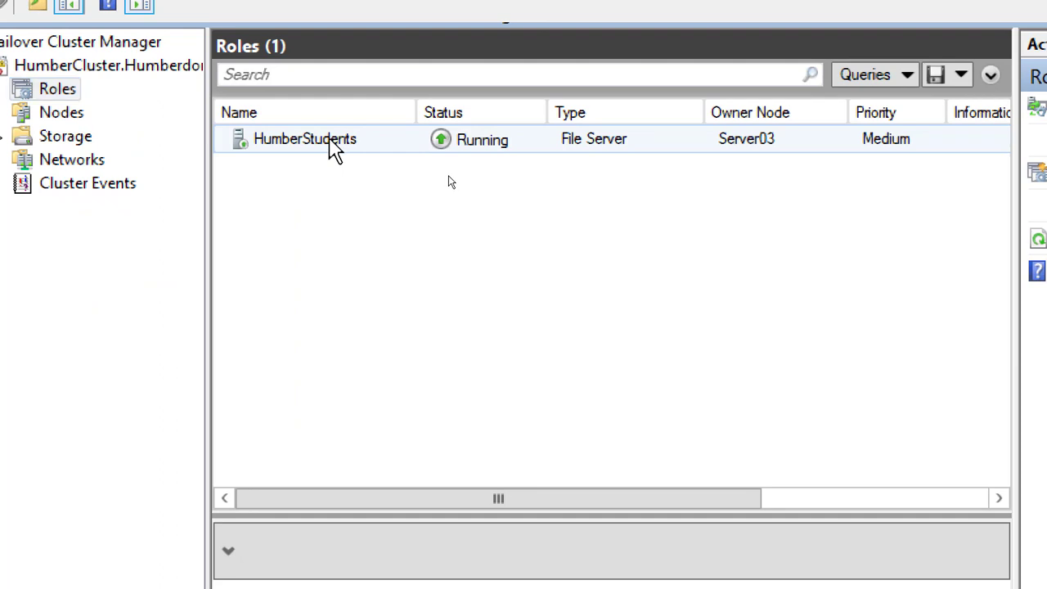
left_click(335, 146)
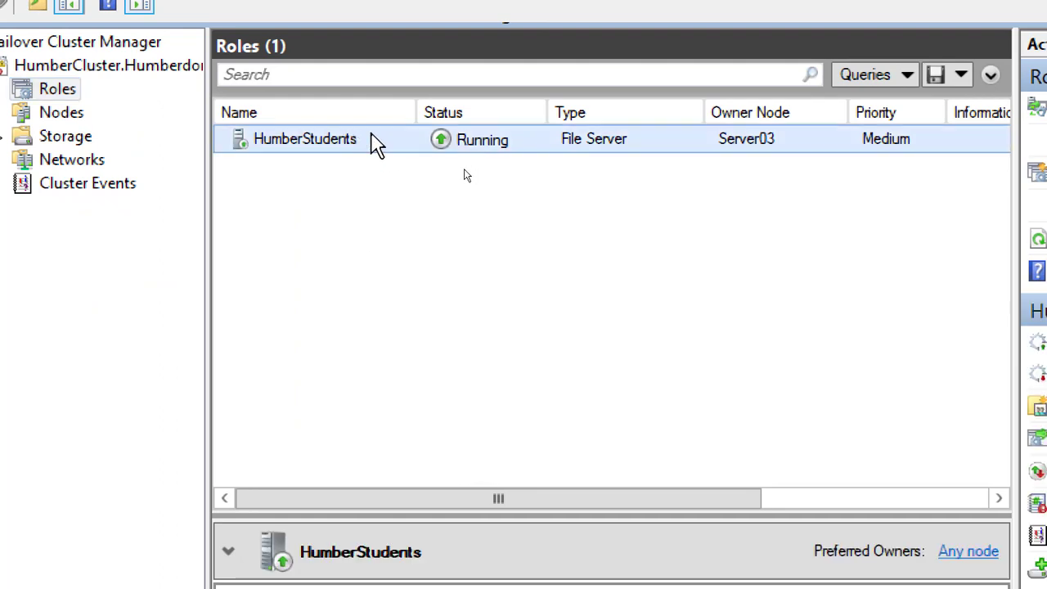
right_click(357, 140)
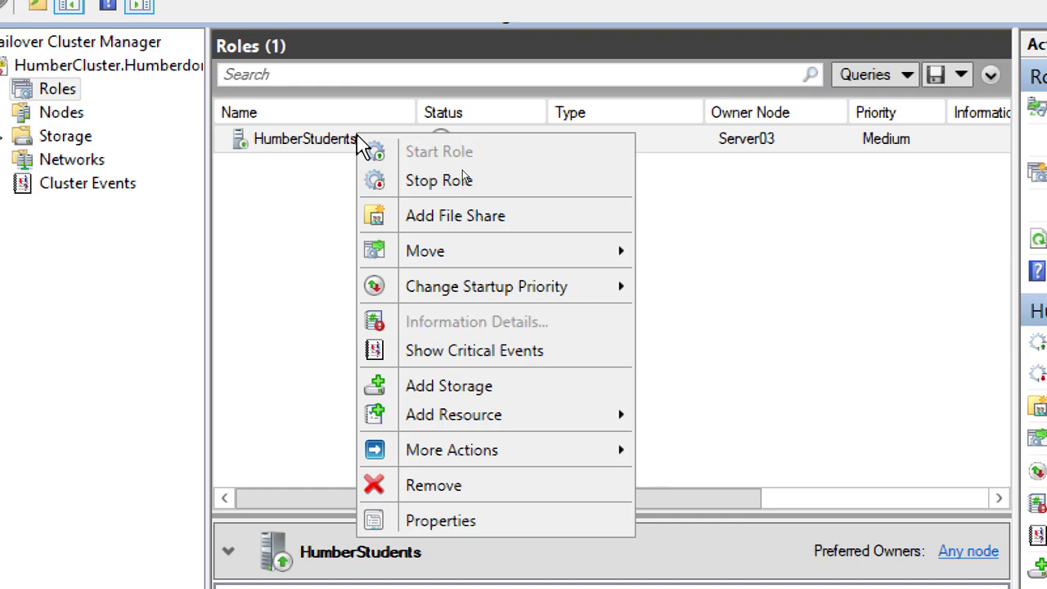
left_click(550, 216)
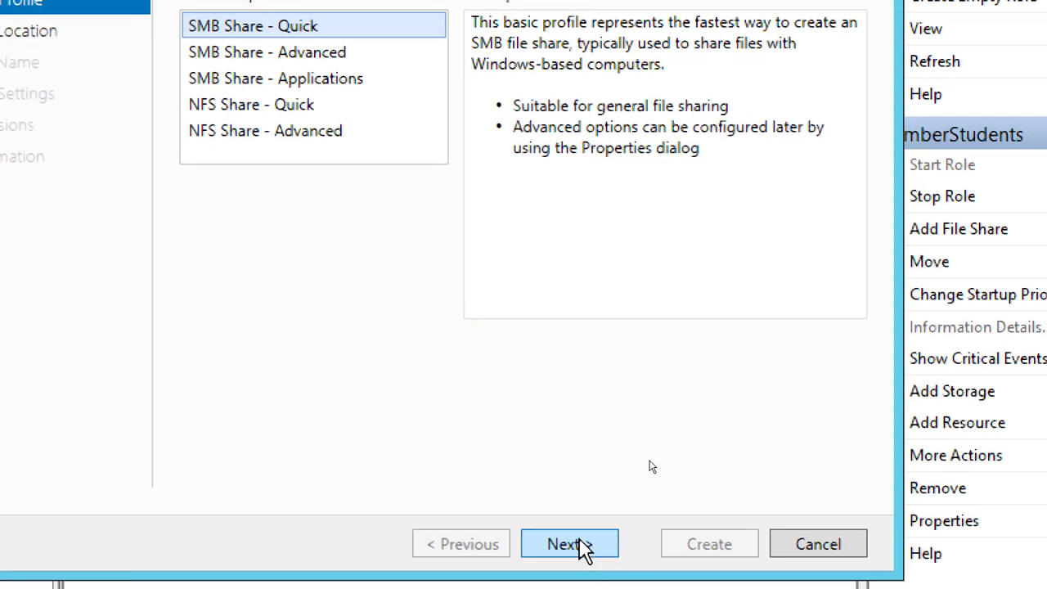
left_click(577, 544)
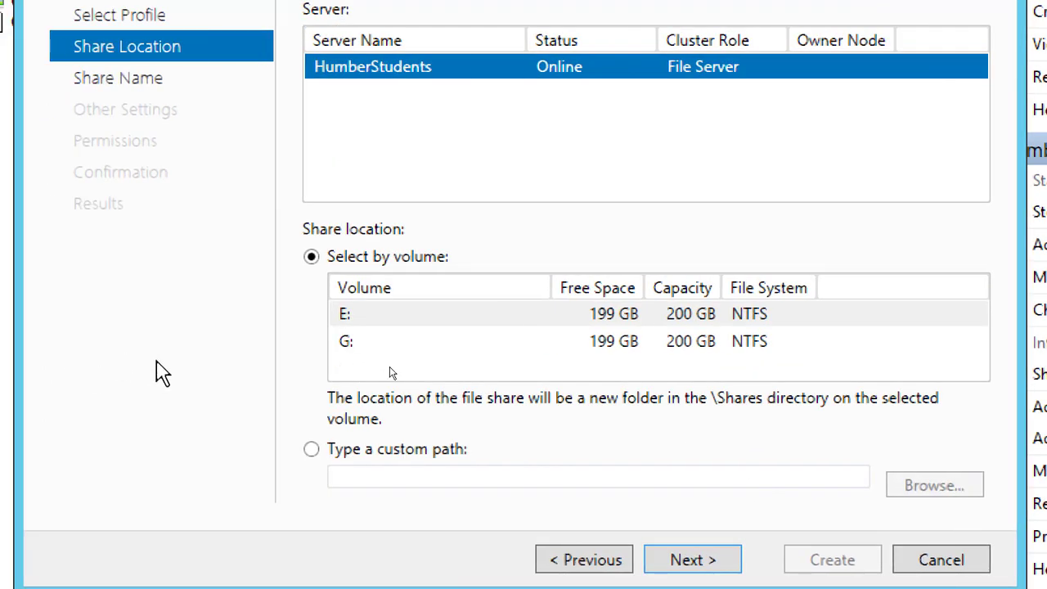
Select volume E: as the share location on HumberStudents and continue to the share name
left_click(364, 319)
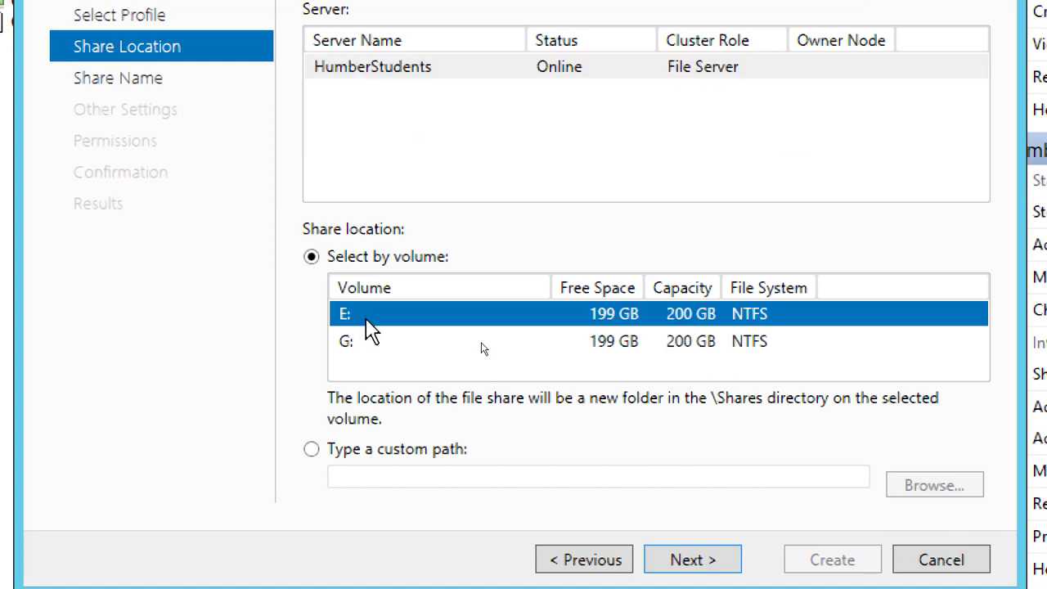
left_click(376, 342)
left_click(382, 321)
left_click(377, 348)
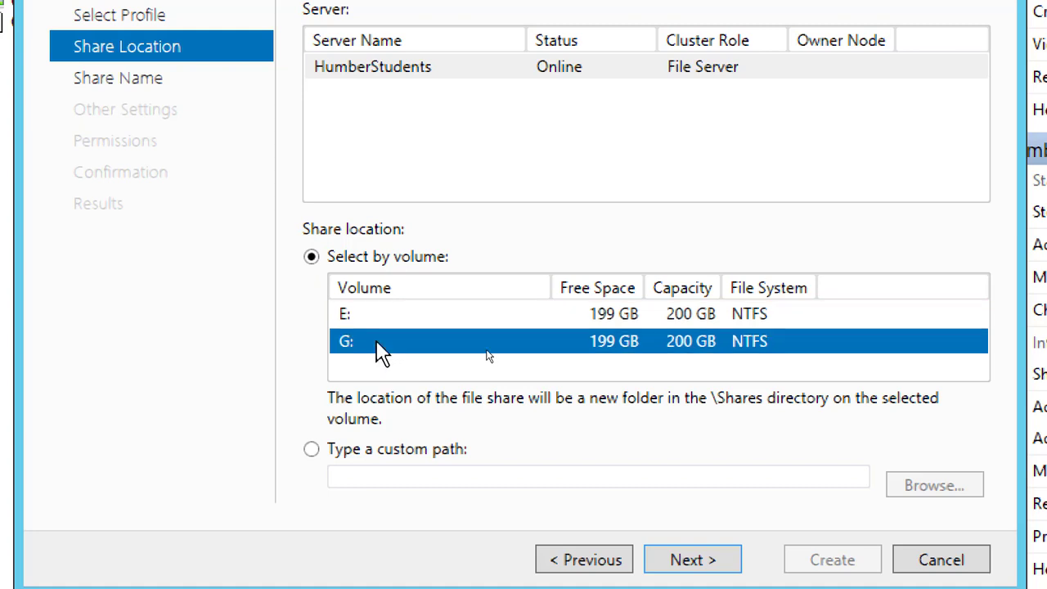
left_click(378, 323)
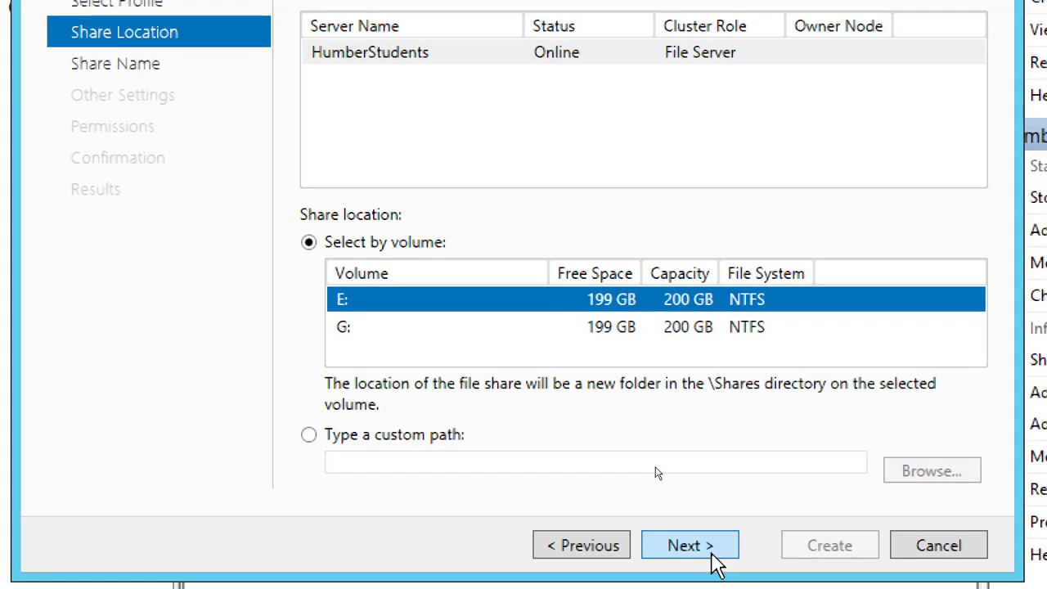
left_click(718, 564)
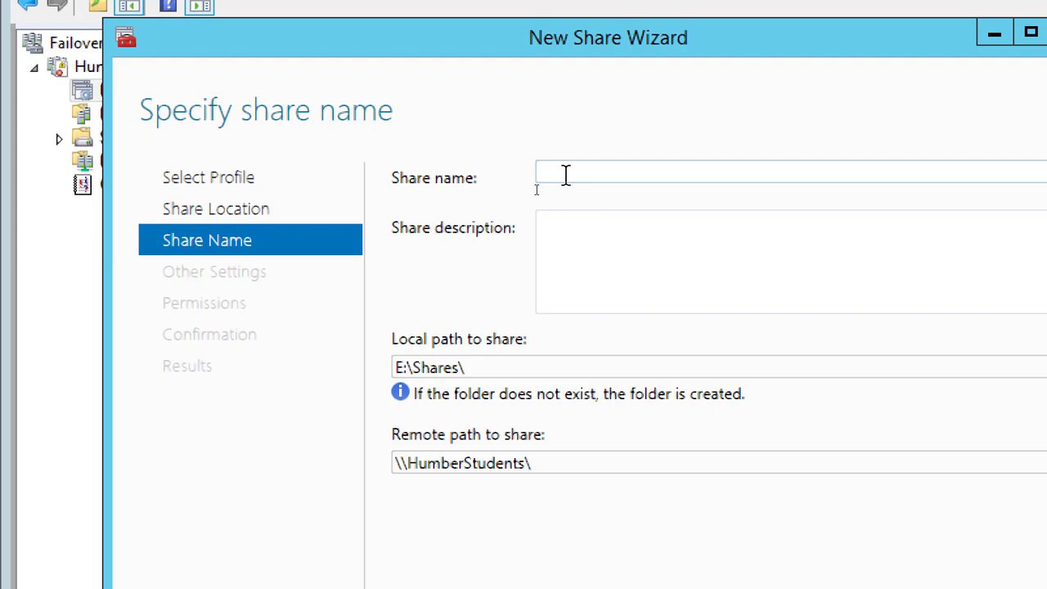
type("TSudne")
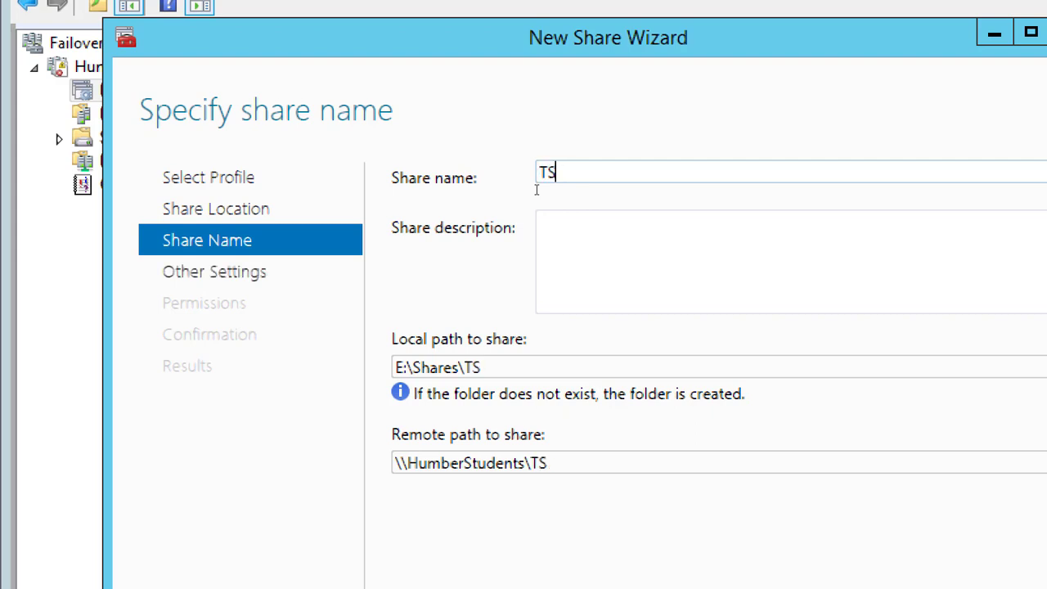
key("BackSpace")
key("BackSpace")
key("BackSpace")
key("BackSpace")
key("BackSpace")
key("BackSpace")
key("BackSpace")
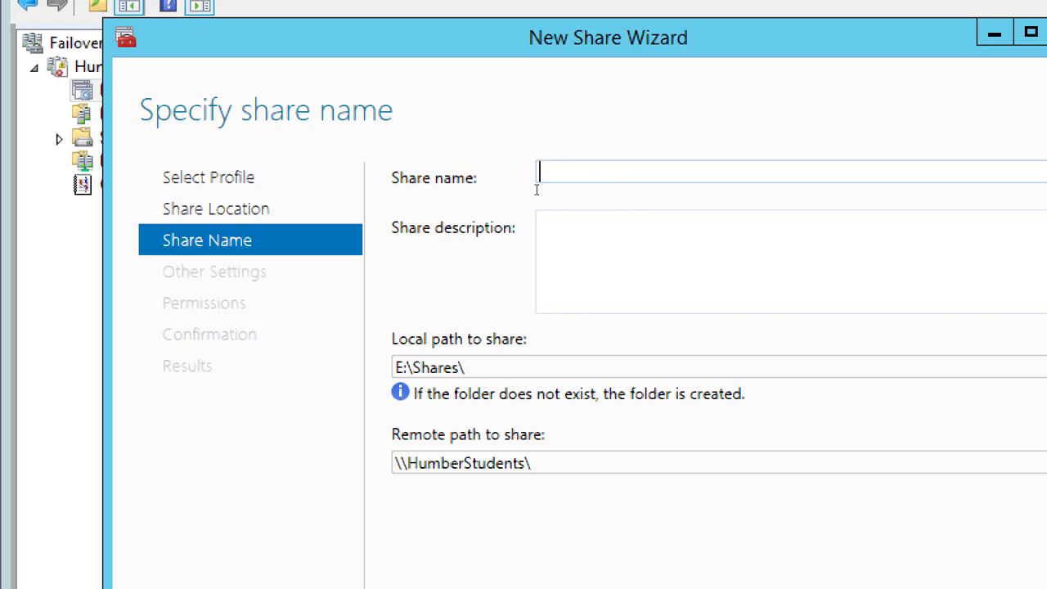
Name the new share StudentShares and copy its remote path to the clipboard
type("Stude")
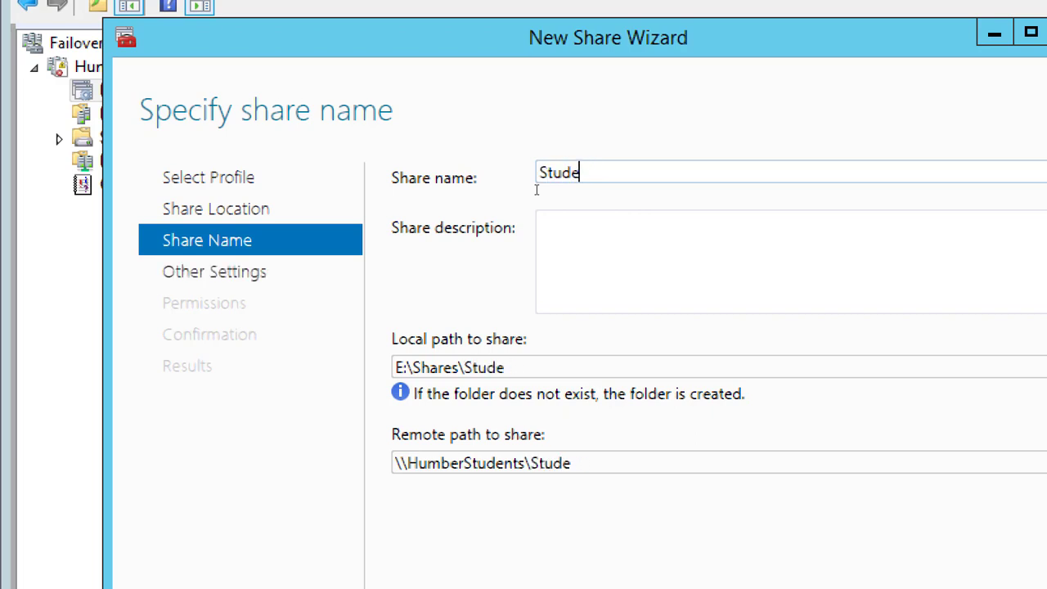
type("ntS")
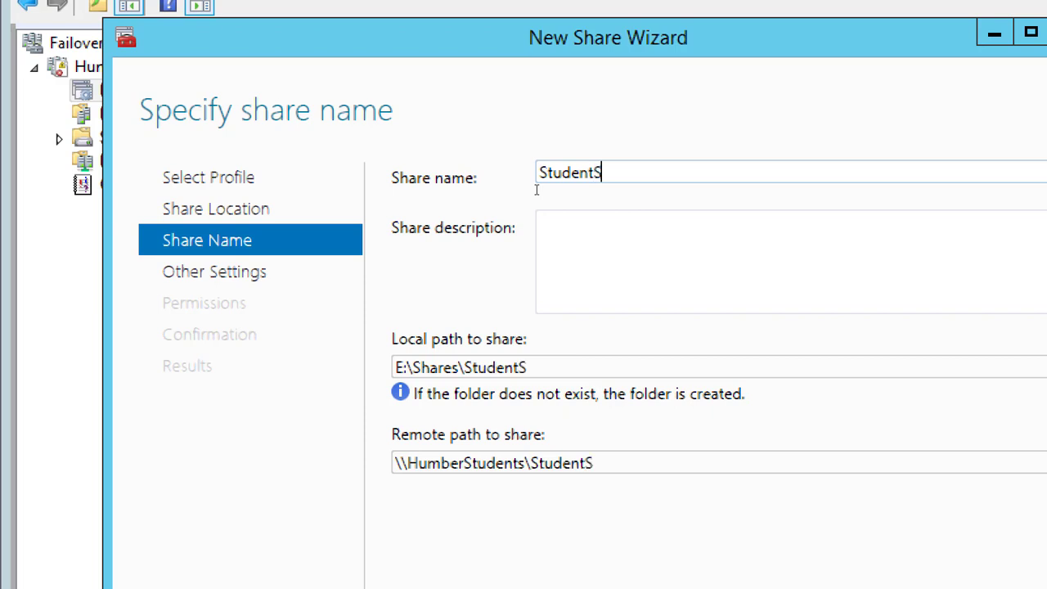
type("hares")
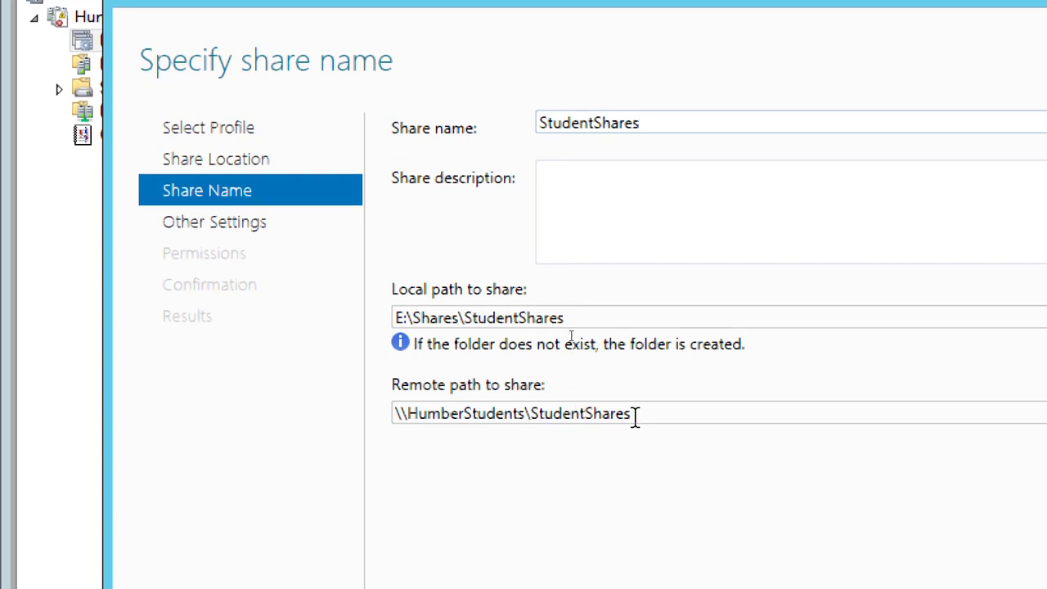
left_click_drag(634, 463, 619, 471)
left_click_drag(619, 419, 381, 409)
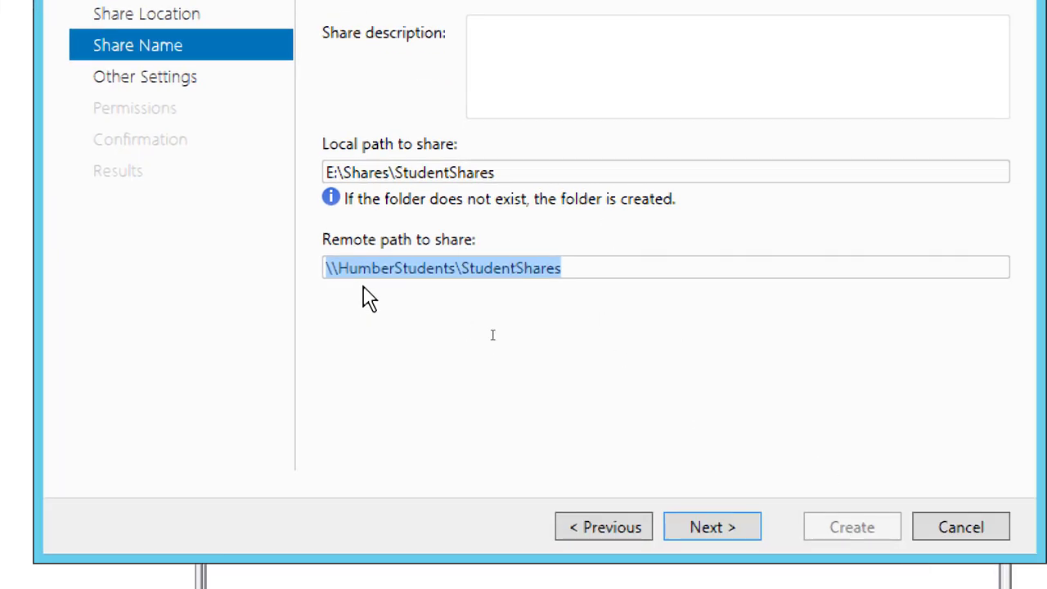
right_click(430, 272)
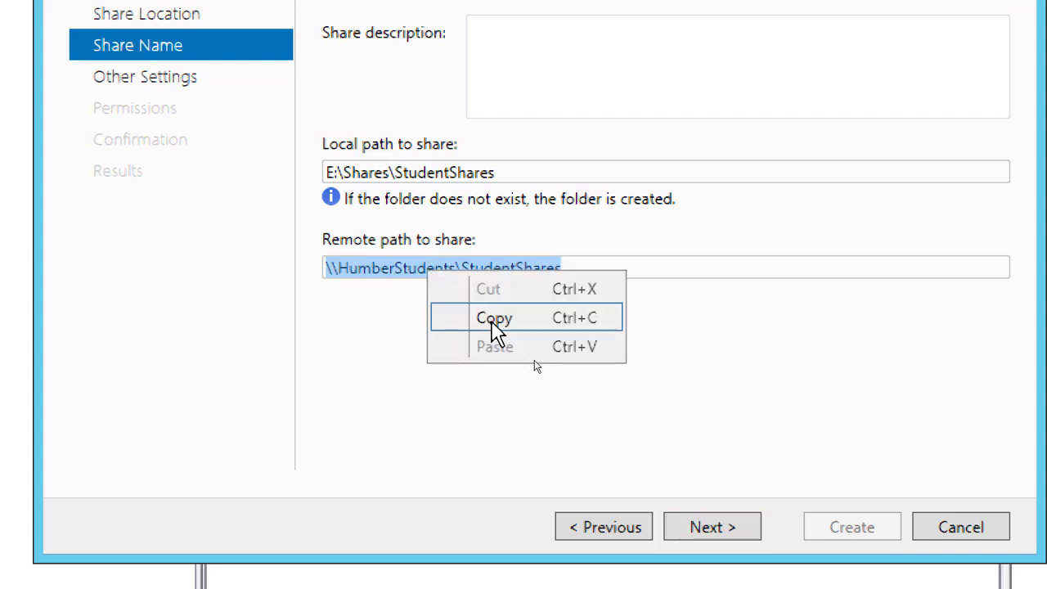
left_click(494, 321)
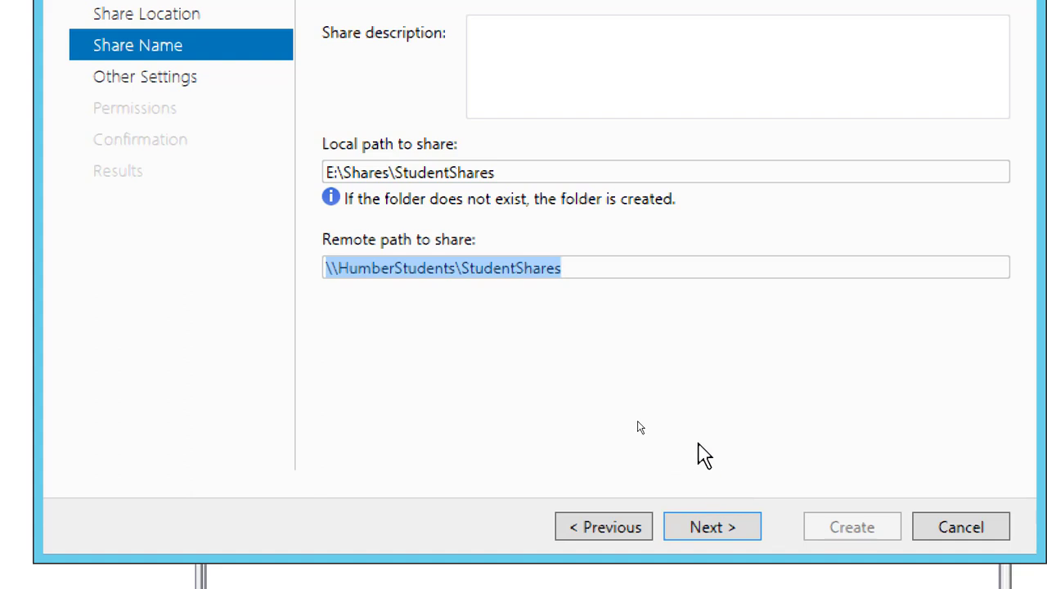
Accept the default share settings and permissions, create the StudentShares SMB share, and close the wizard
left_click(711, 508)
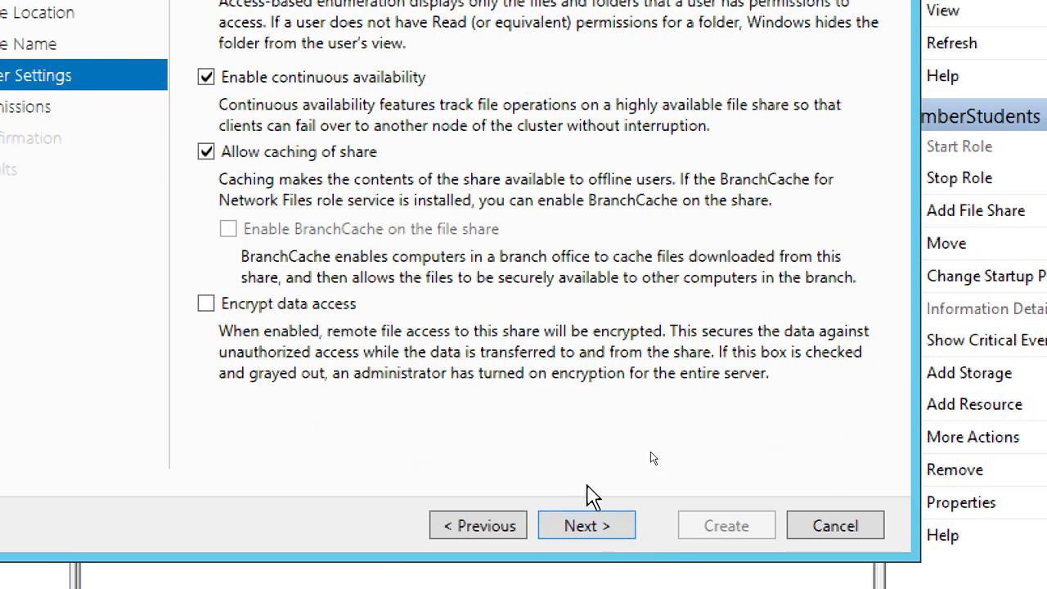
left_click(604, 532)
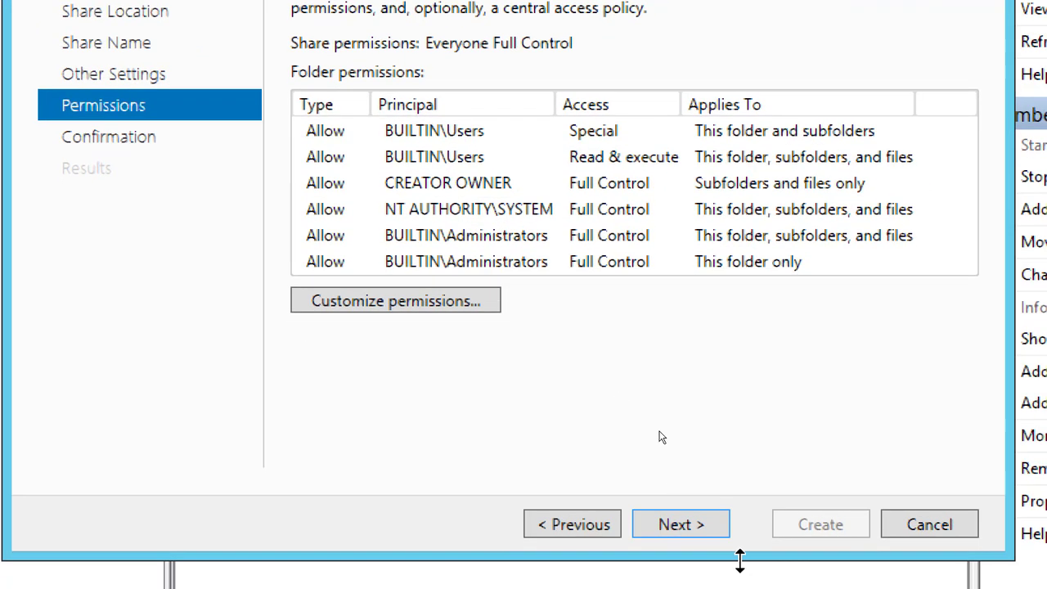
left_click(688, 530)
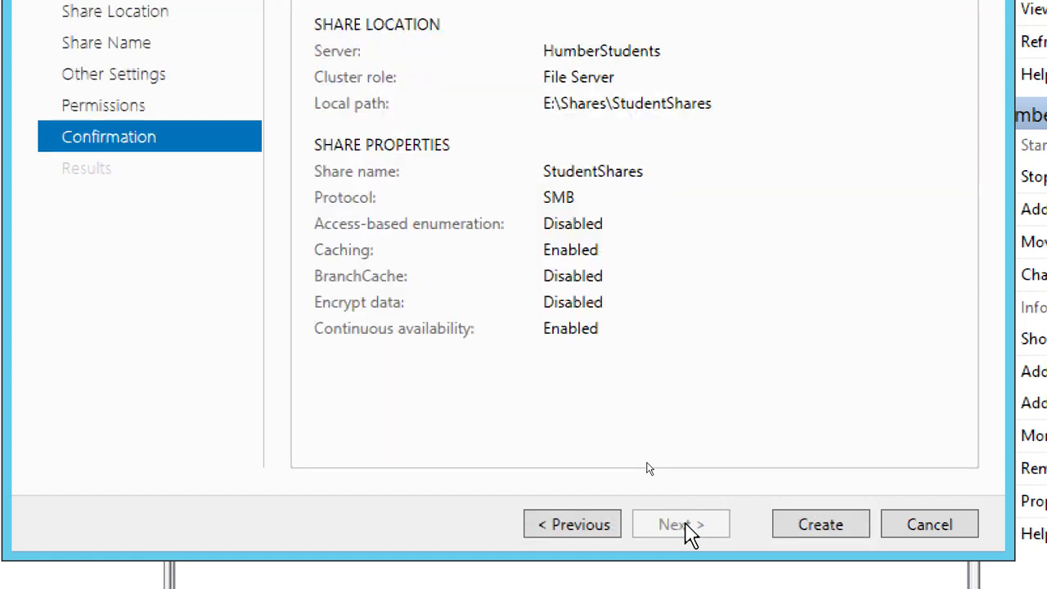
left_click(826, 526)
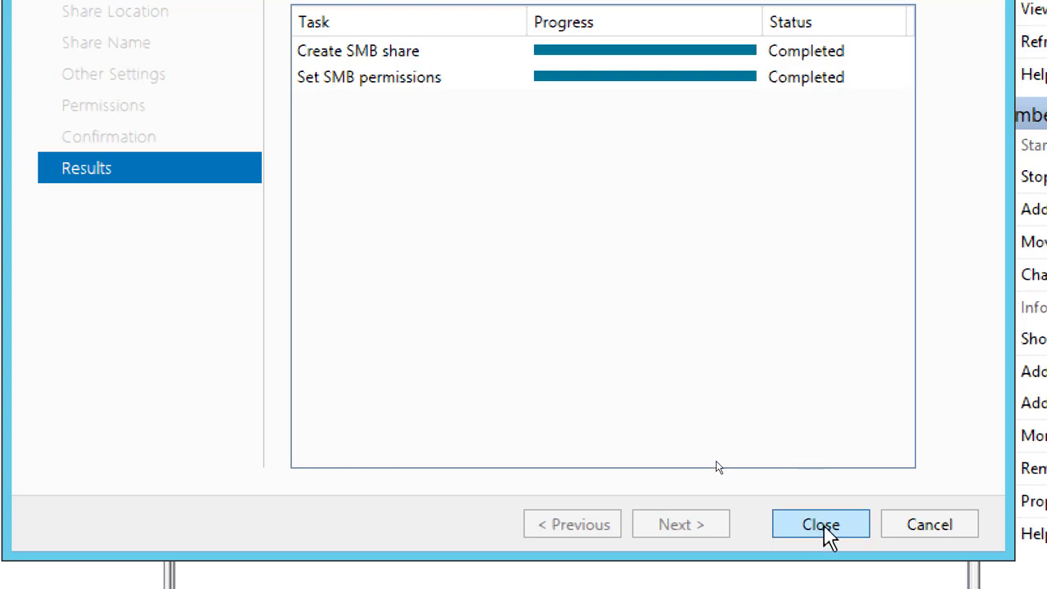
left_click(822, 526)
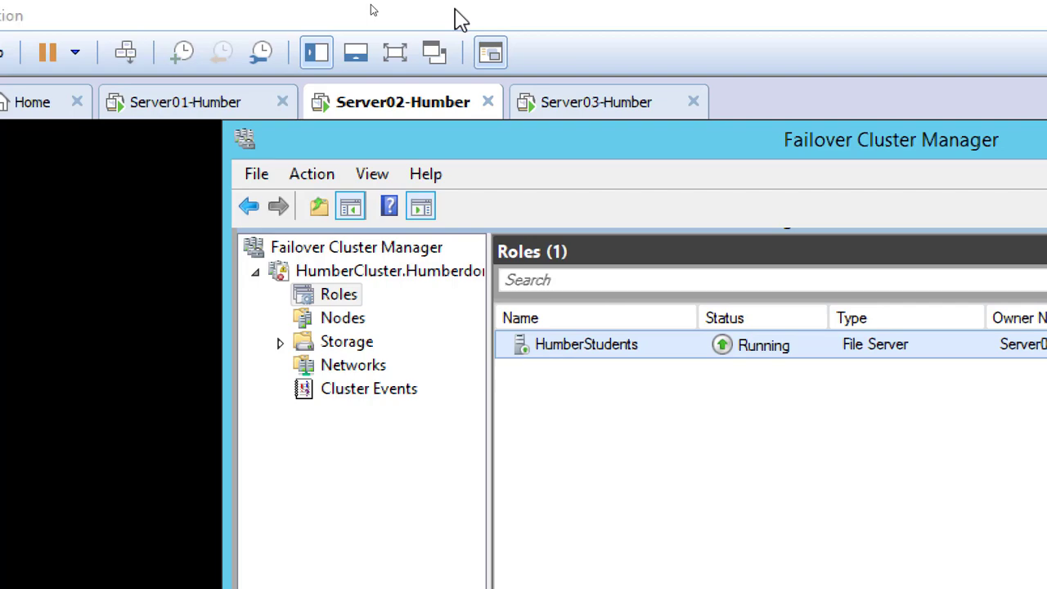
Reduce the Magnifier zoom until the whole desktop fits, and switch to the cluster diagram in Paint
key("alt+Tab")
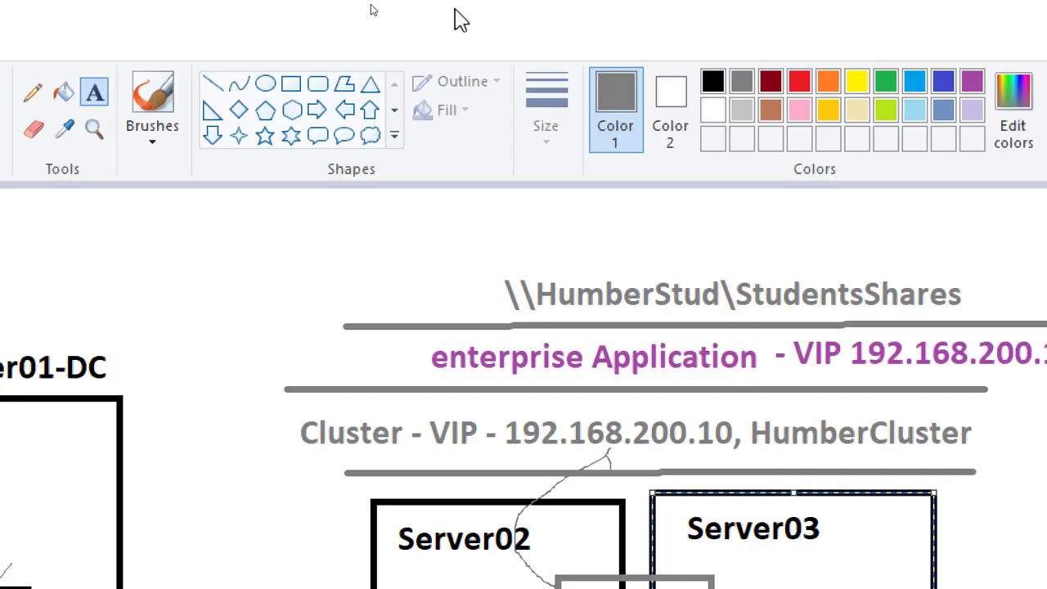
key("alt+Tab")
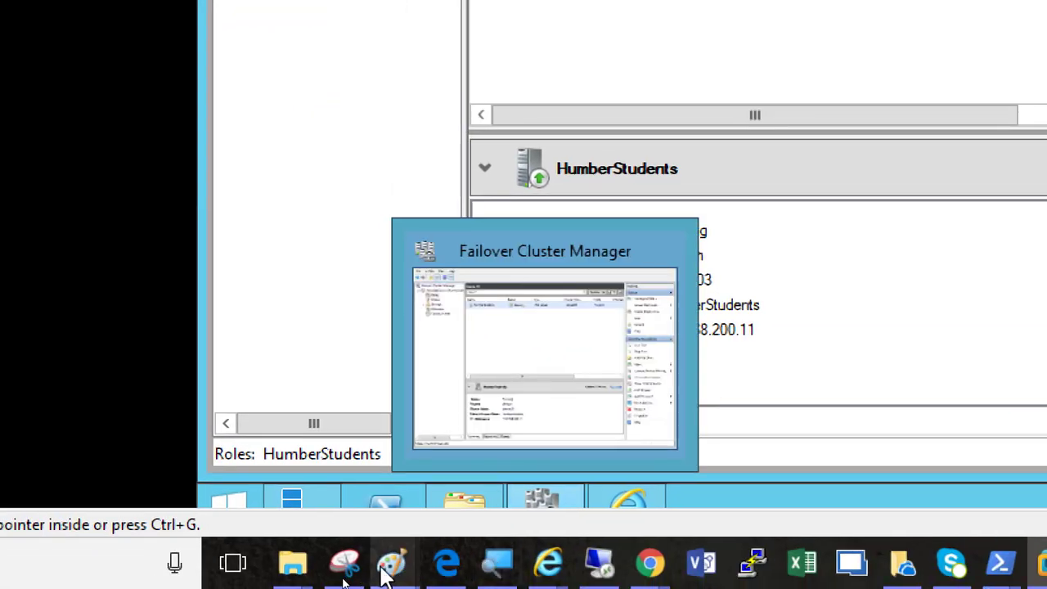
mouse_move(396, 577)
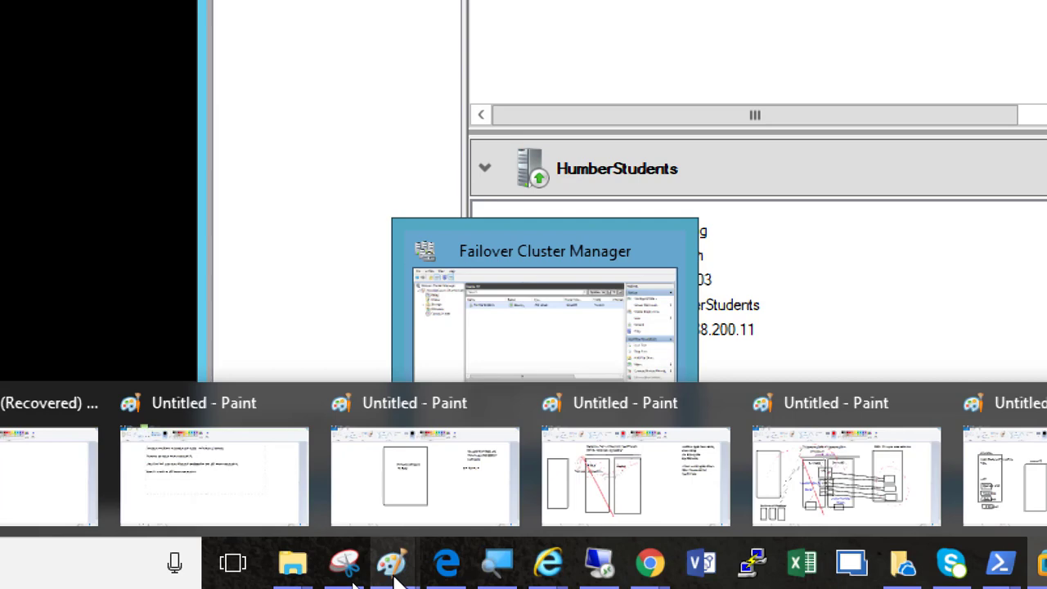
left_click(498, 563)
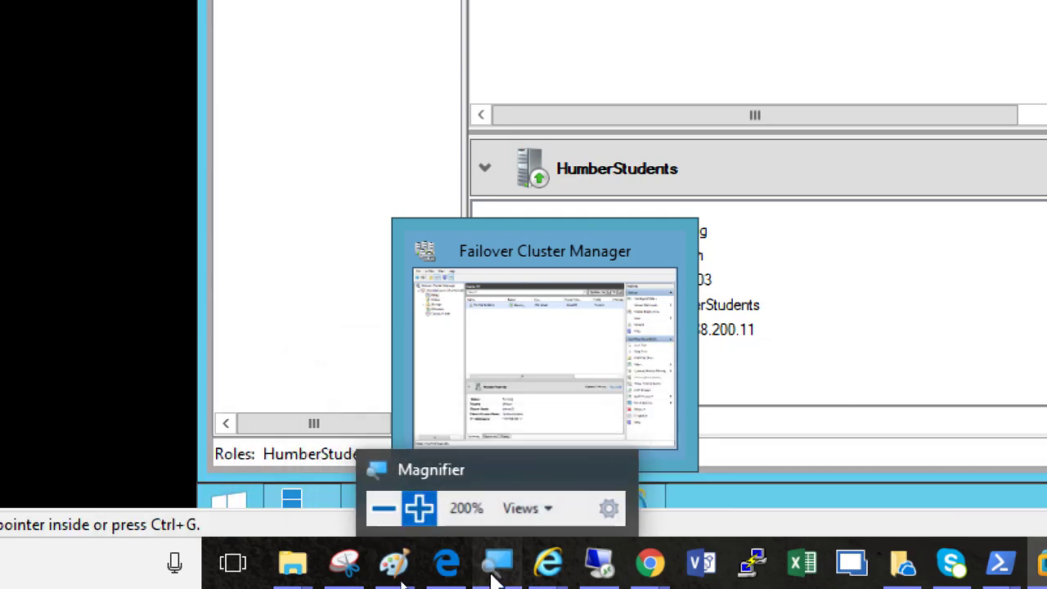
left_click(322, 561)
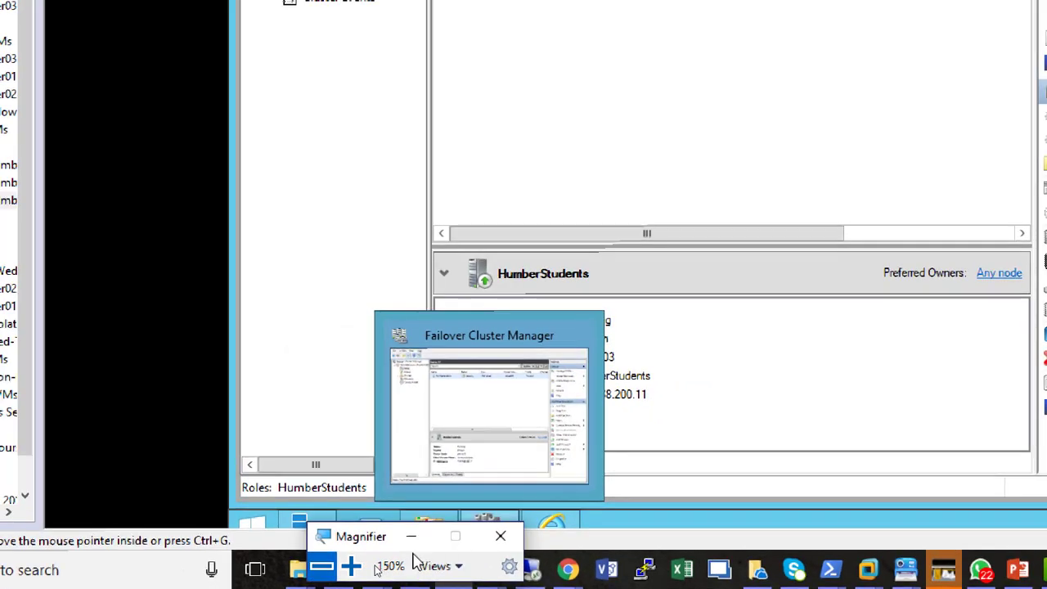
left_click(324, 571)
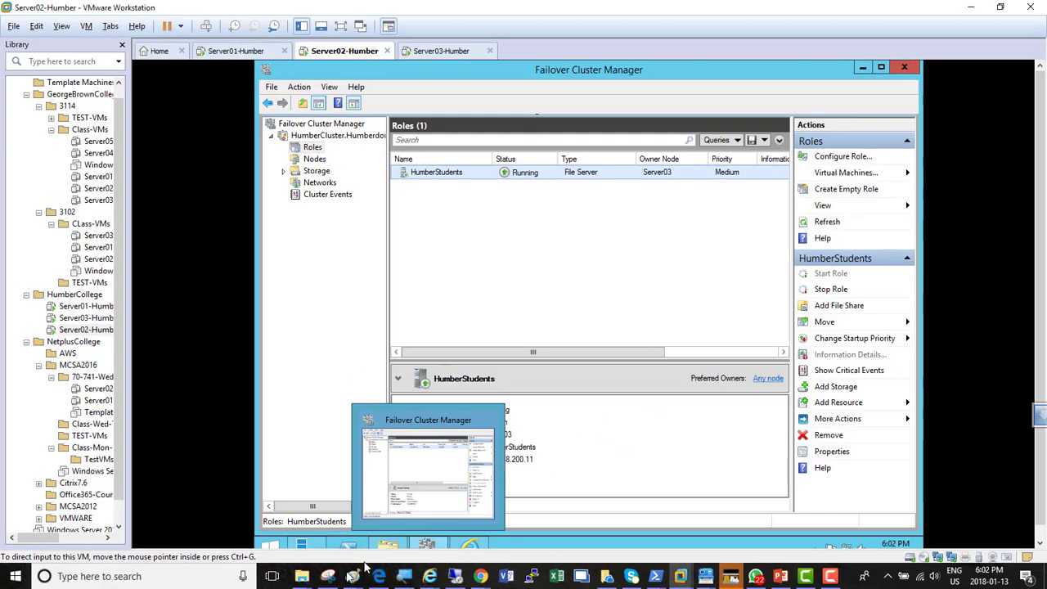
mouse_move(352, 578)
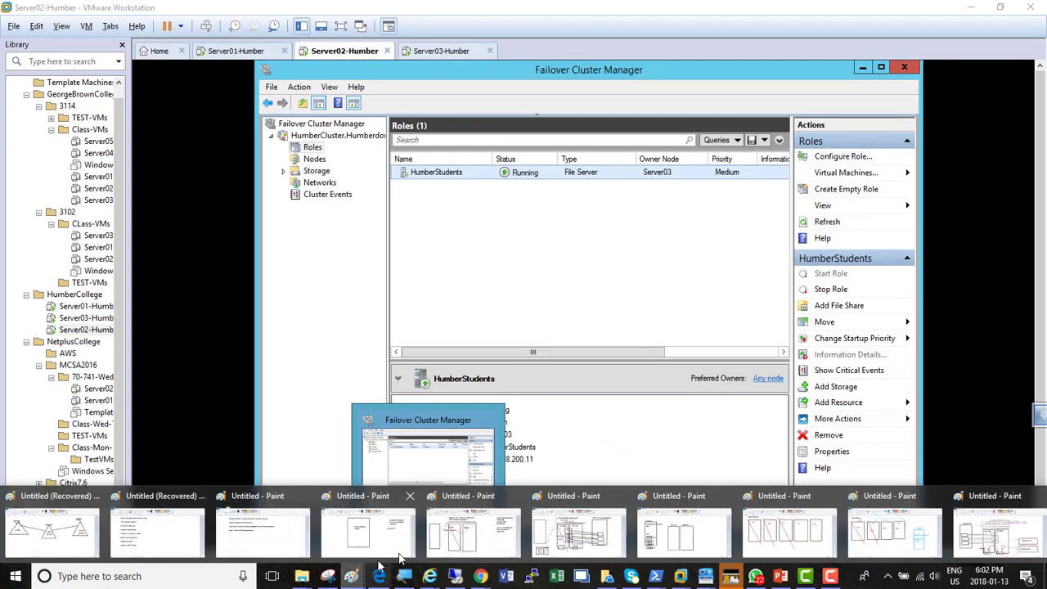
left_click(980, 539)
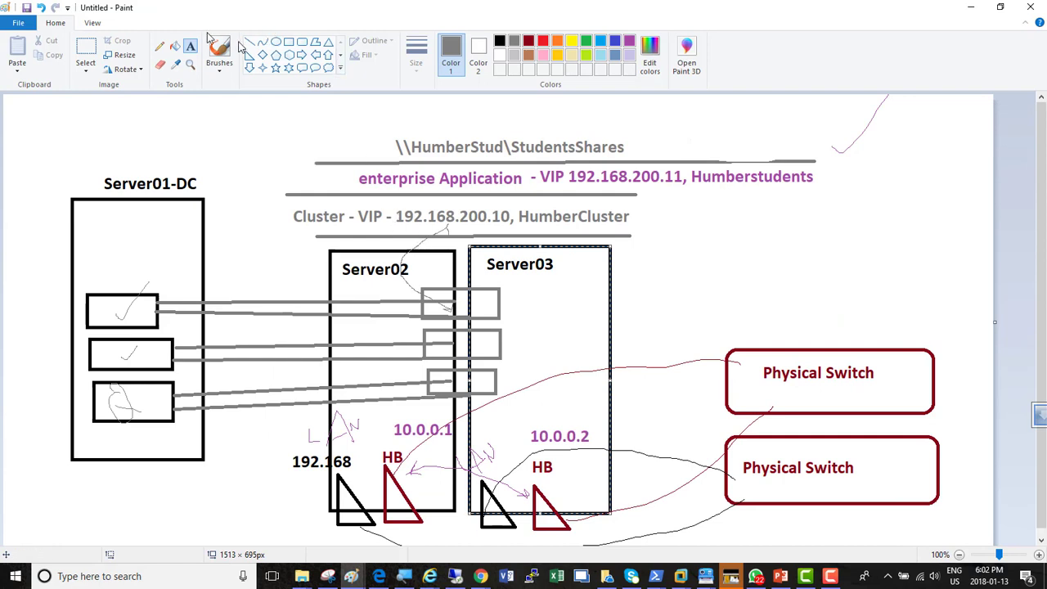
Draw a thin gray Pencil line from inside the Server01-DC box up past its label in the diagram
left_click(159, 47)
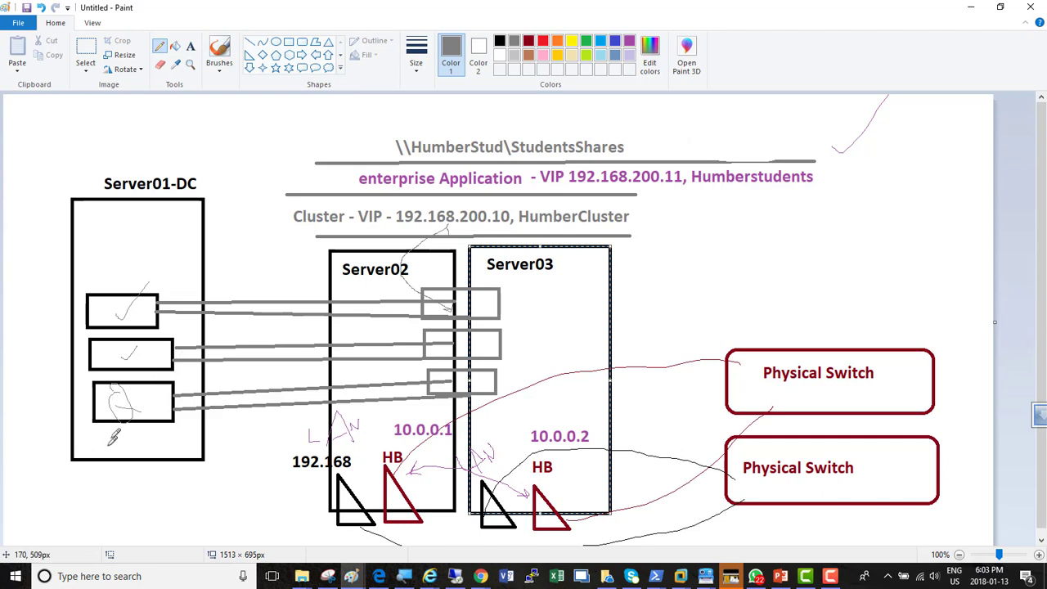
left_click_drag(98, 254, 80, 282)
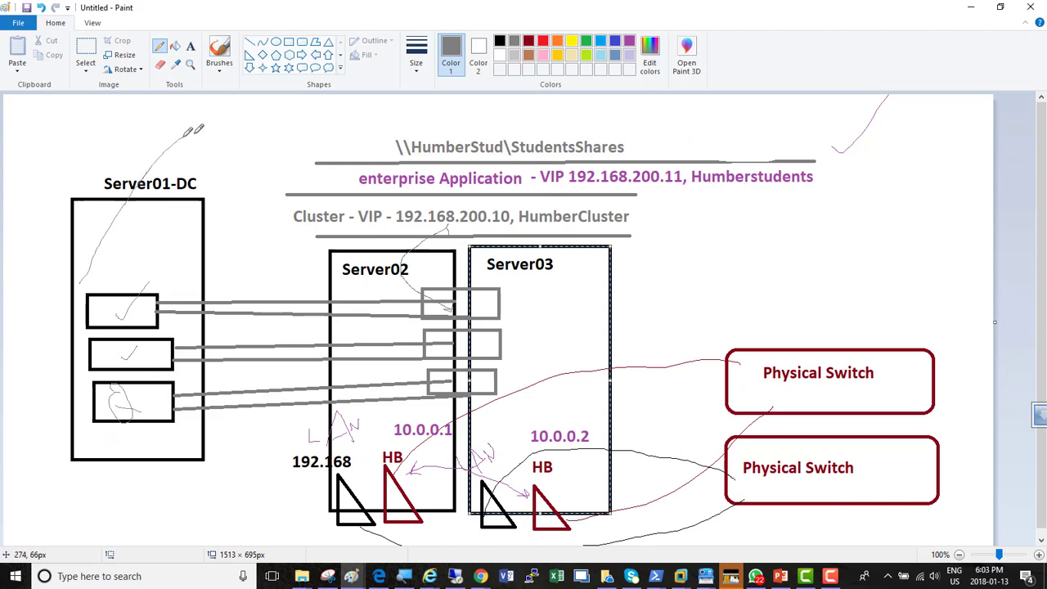
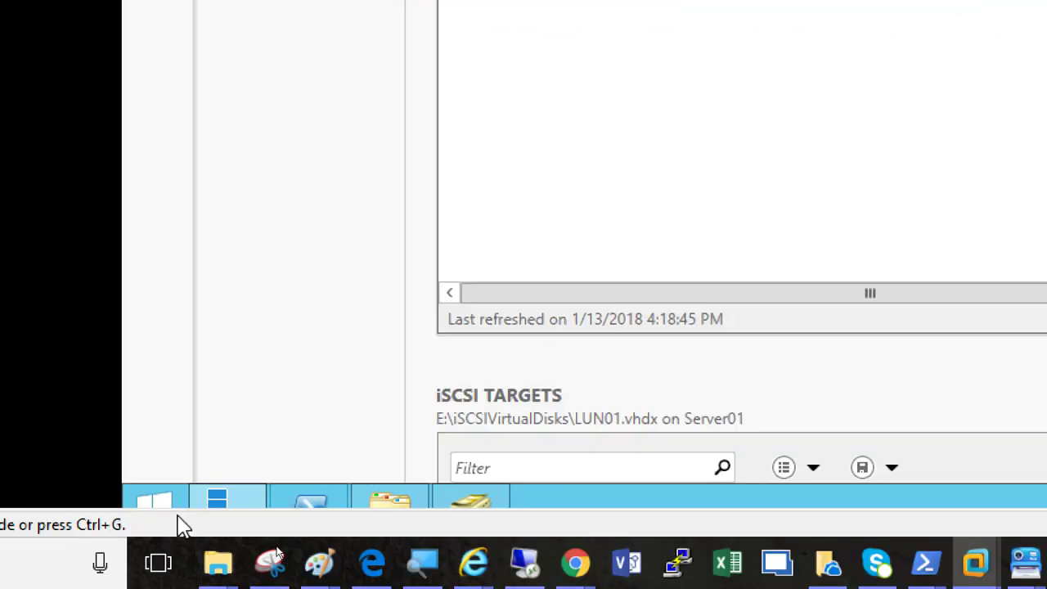
Try to open the network path \\humberstudent\studentshares through the server's Run dialog
right_click(161, 494)
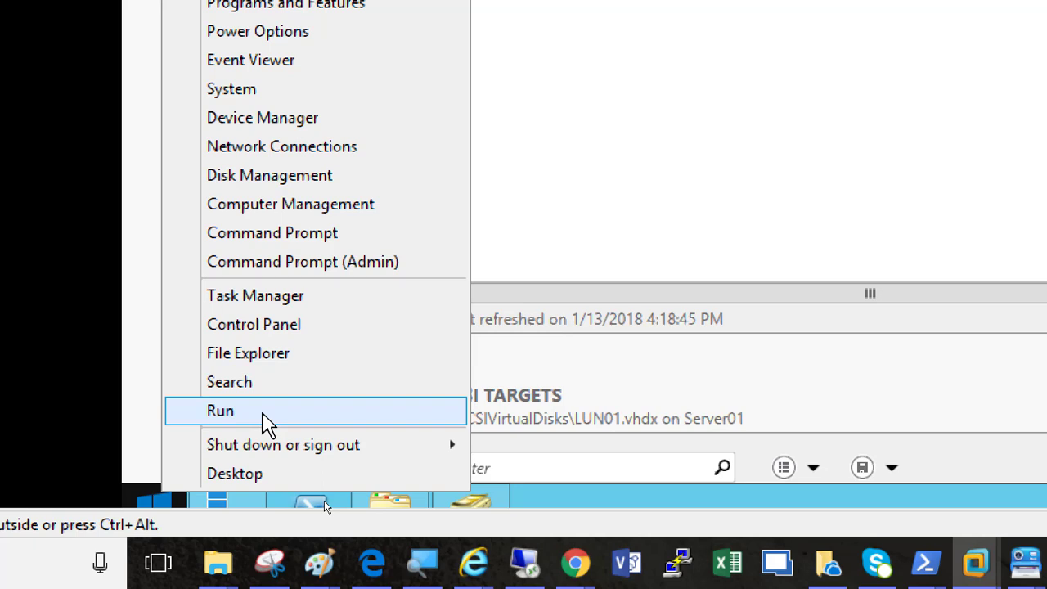
left_click(268, 423)
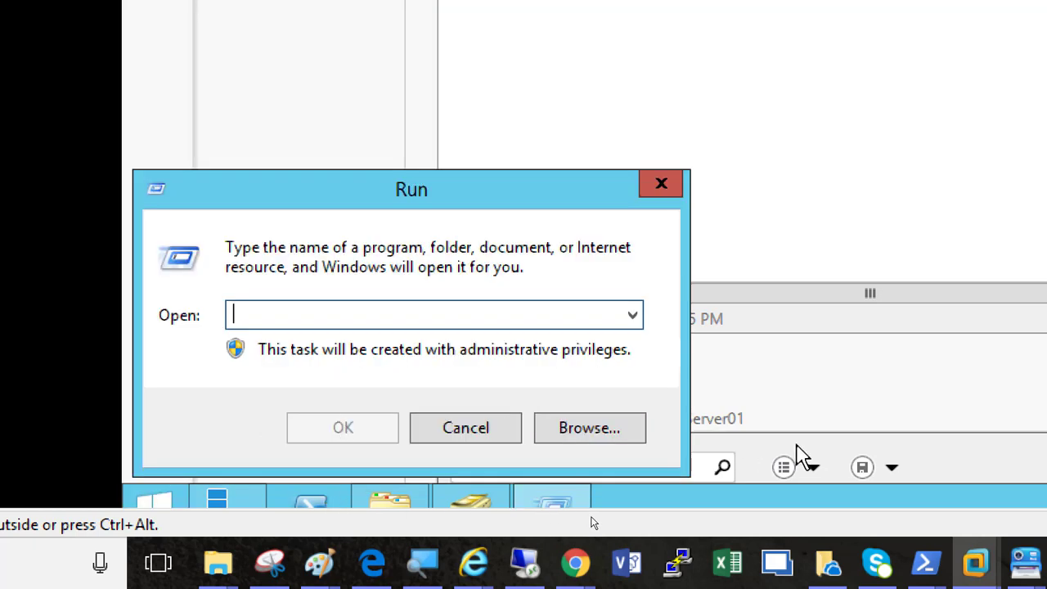
type("\\\\")
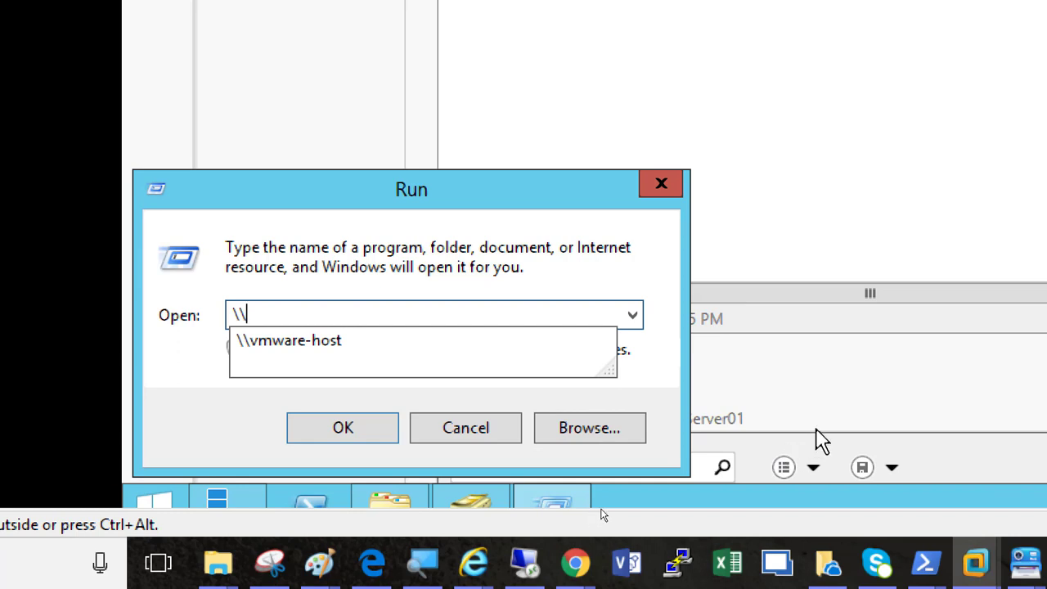
right_click(338, 312)
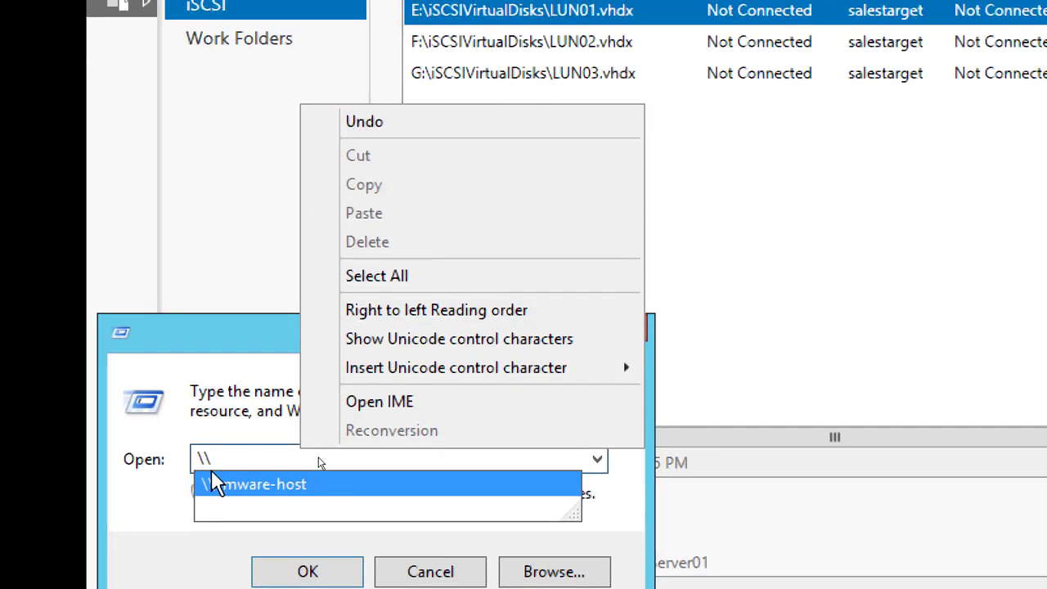
left_click(327, 451)
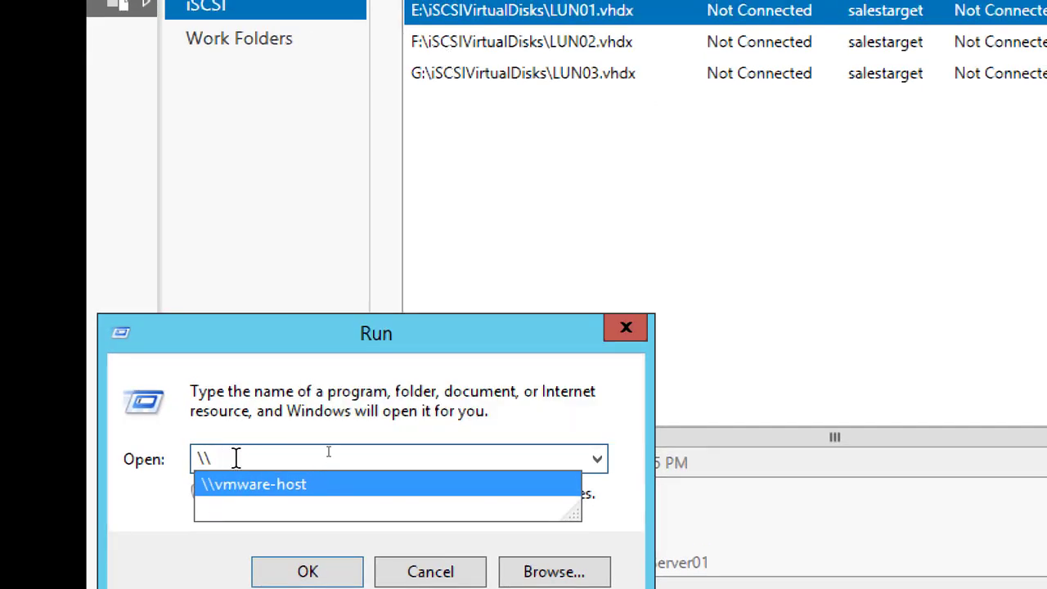
type("hu")
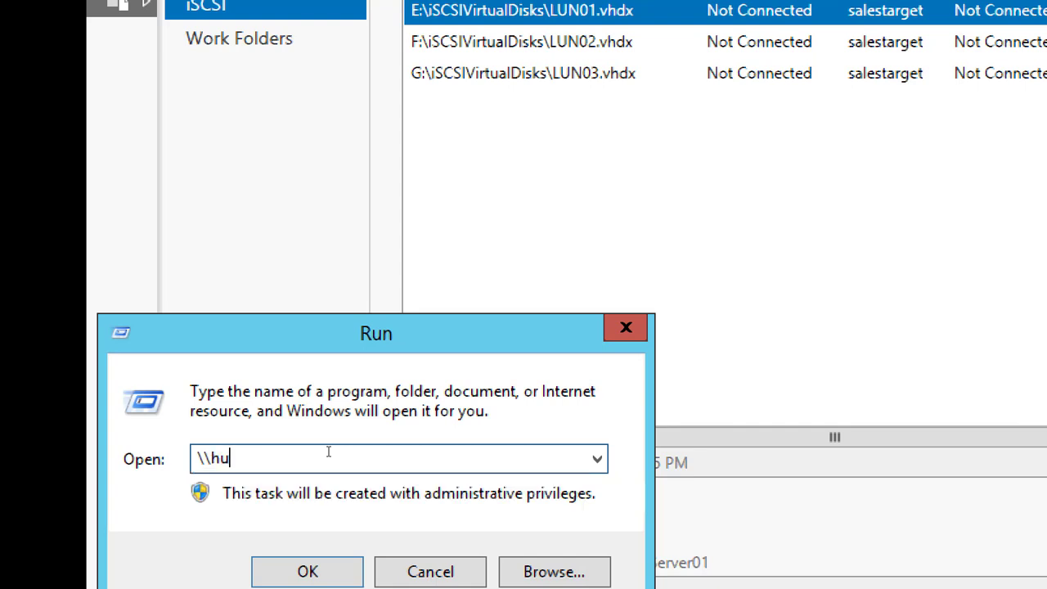
type("mberstudent\\")
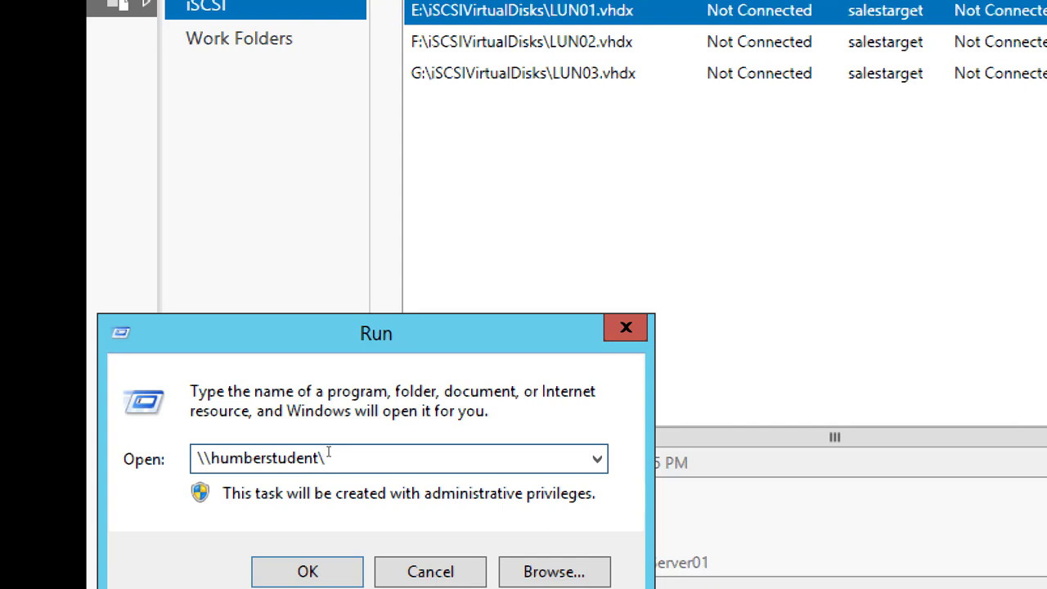
type("studentshares")
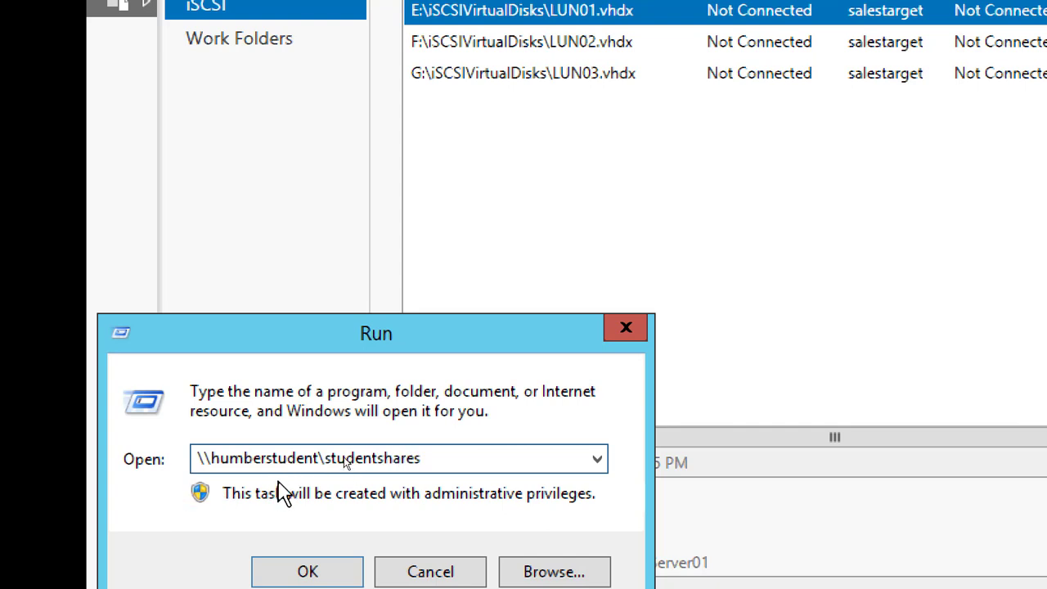
left_click(296, 563)
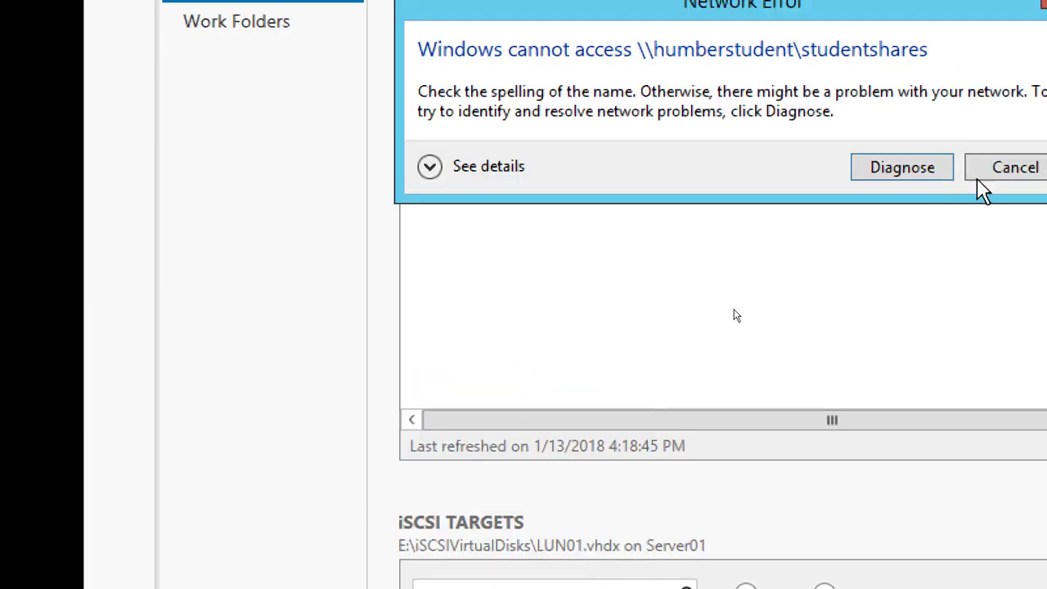
left_click(970, 195)
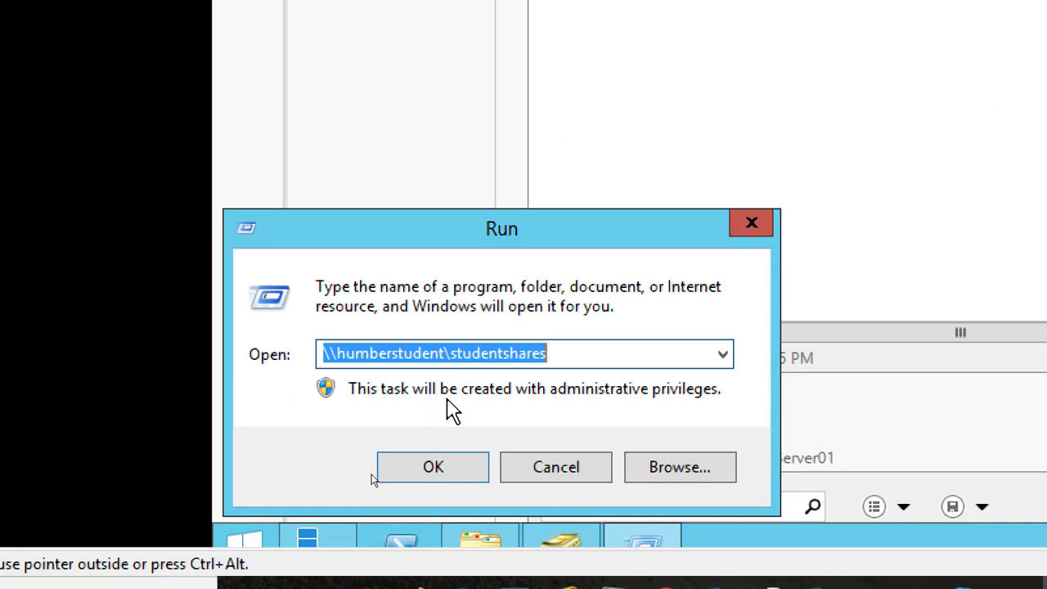
Correct the server name in the path and open \\humberstudents\studentshares
left_click(444, 356)
type("s")
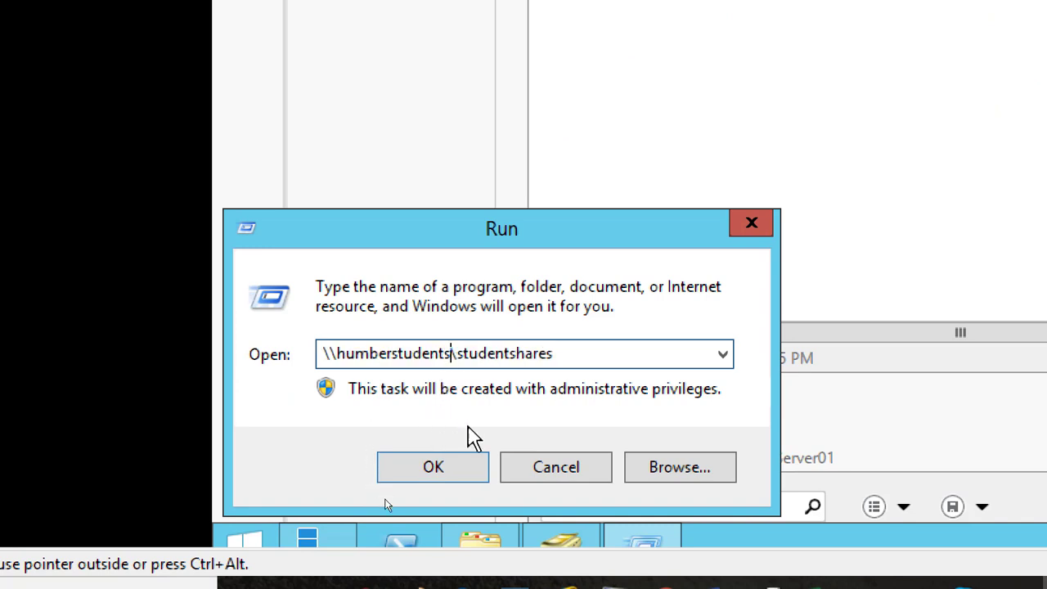
left_click(452, 470)
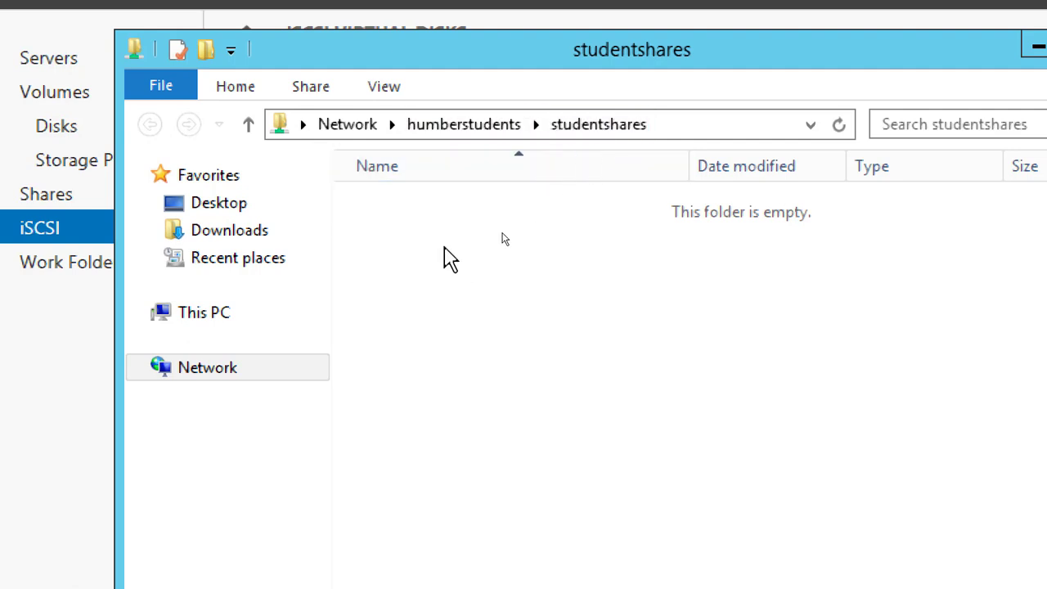
Create a folder named StudentFiles in the studentshares share
right_click(401, 218)
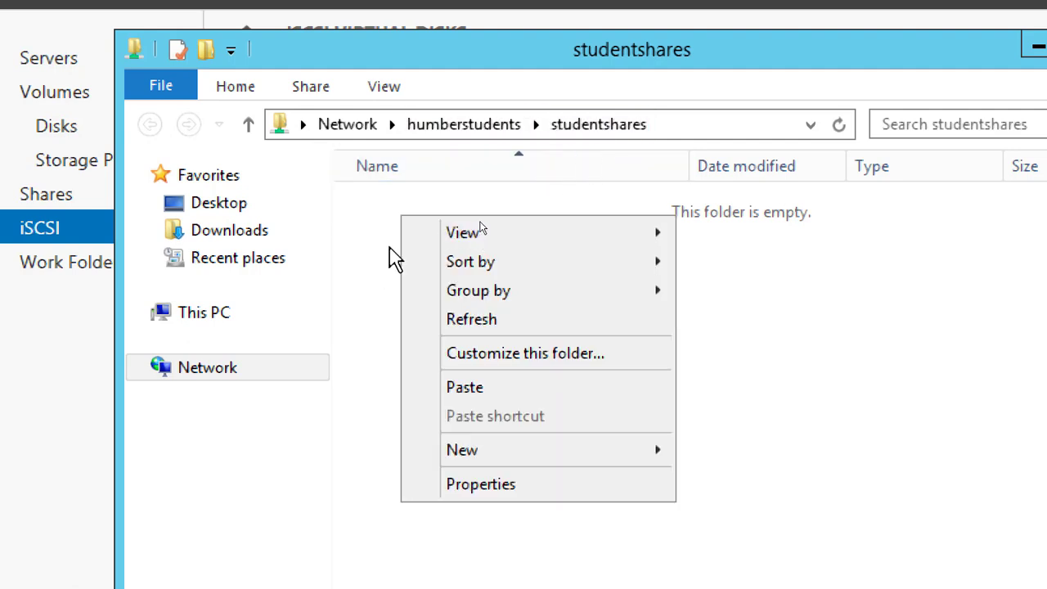
mouse_move(580, 466)
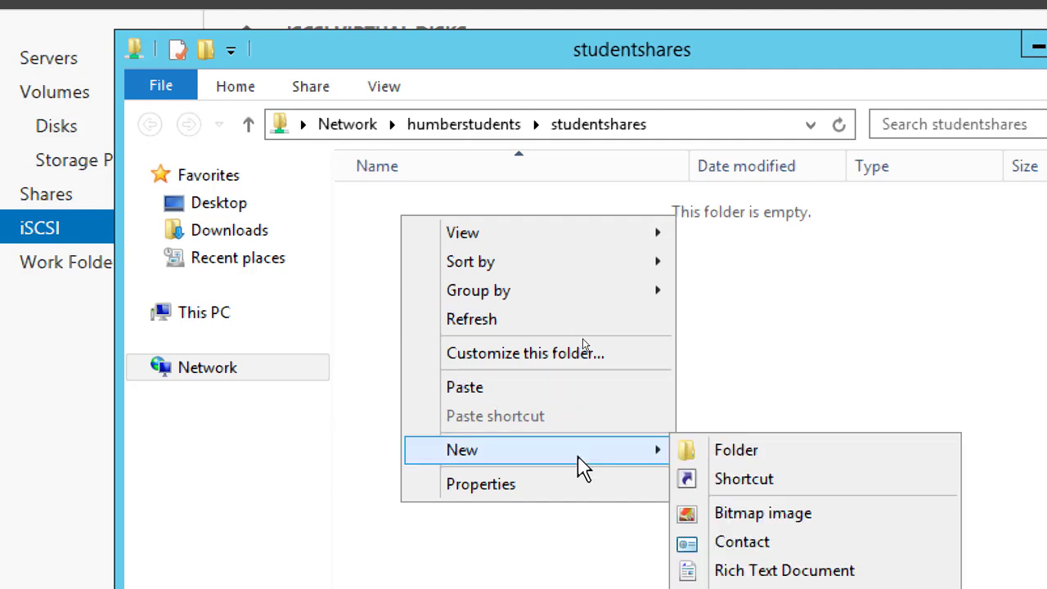
left_click(800, 460)
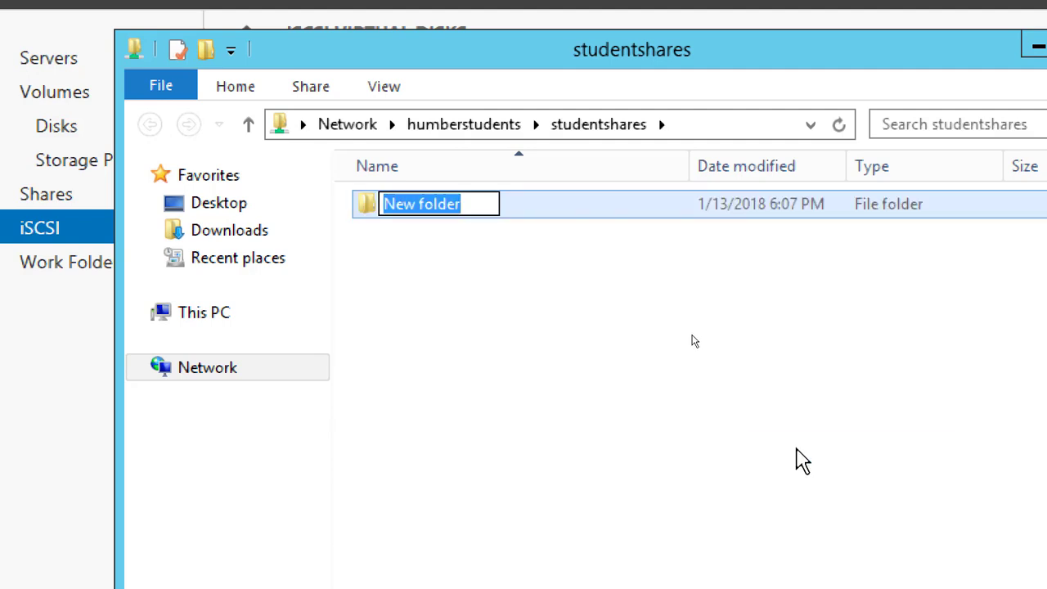
type("Student")
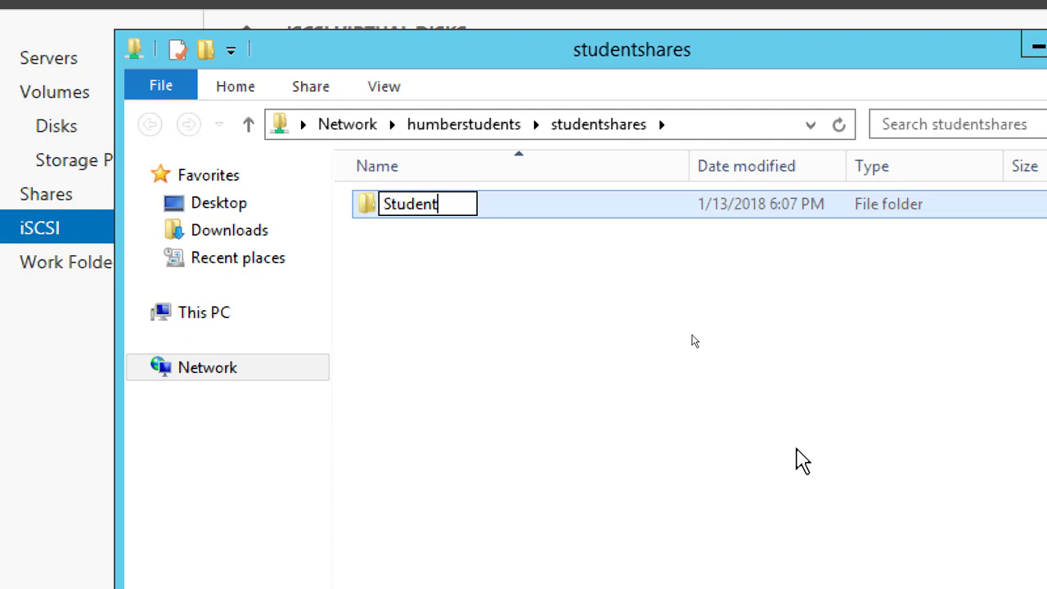
type("Files")
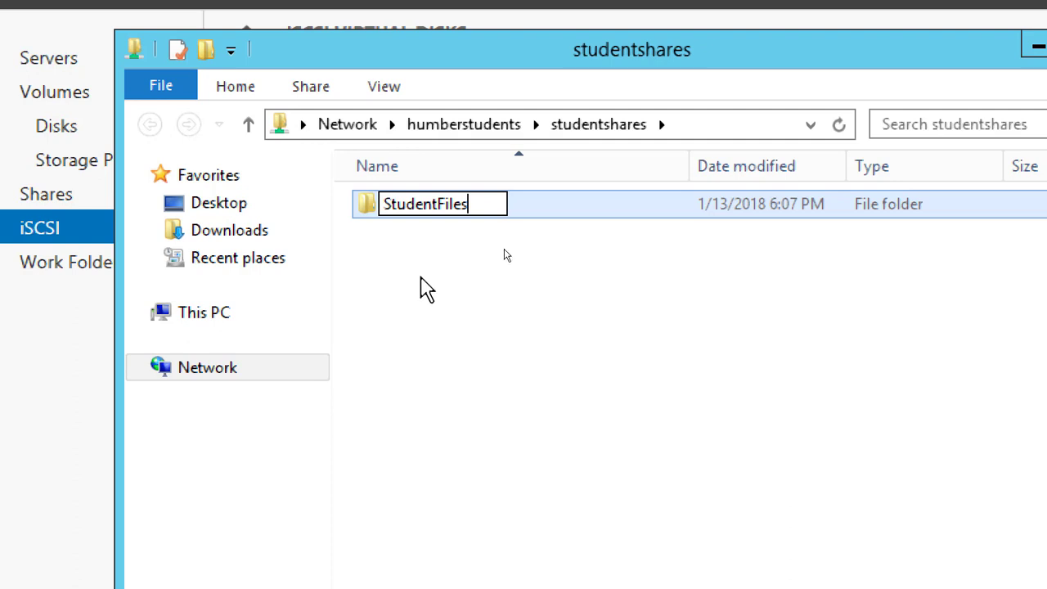
left_click(421, 279)
Create a rich text document named Files inside the StudentFiles folder
double_click(427, 205)
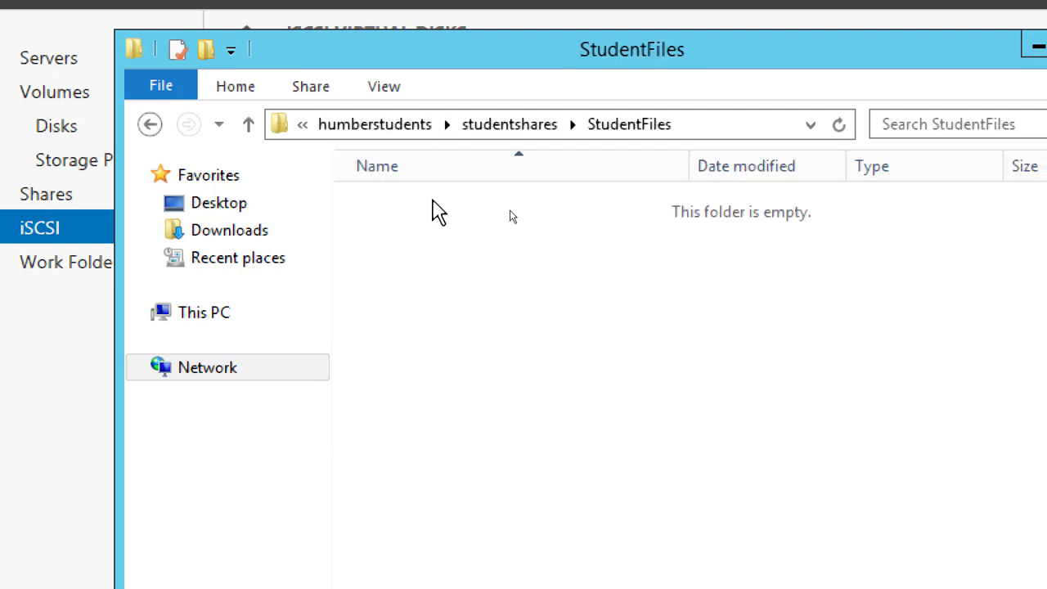
right_click(416, 206)
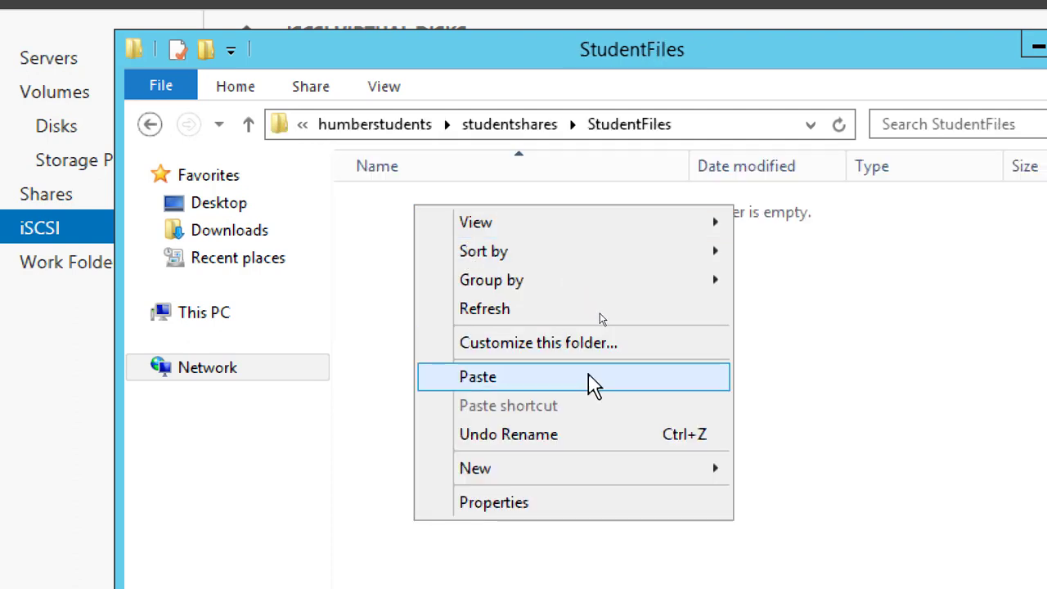
mouse_move(695, 480)
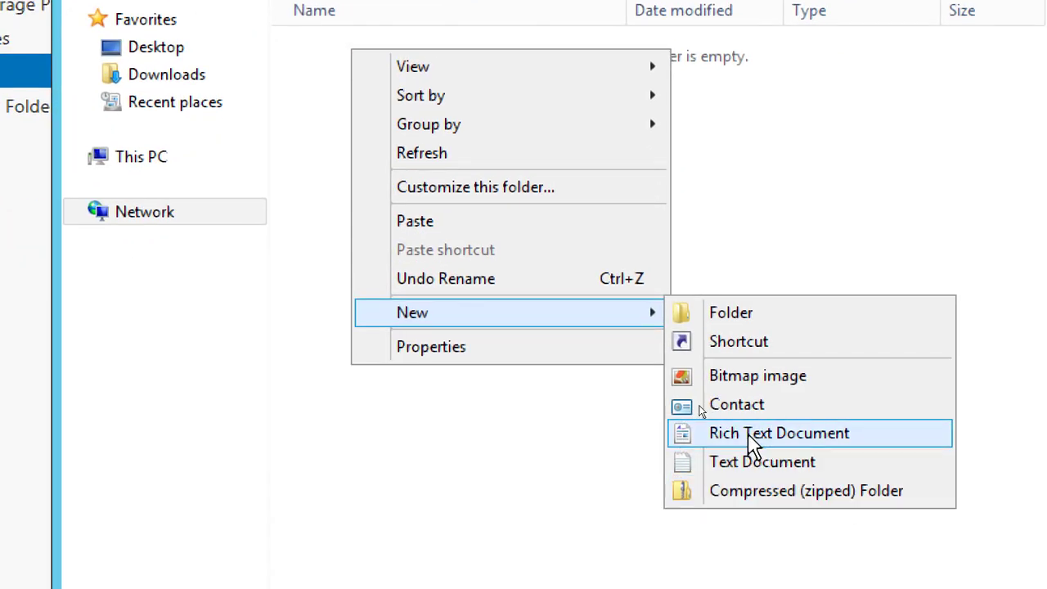
left_click(750, 436)
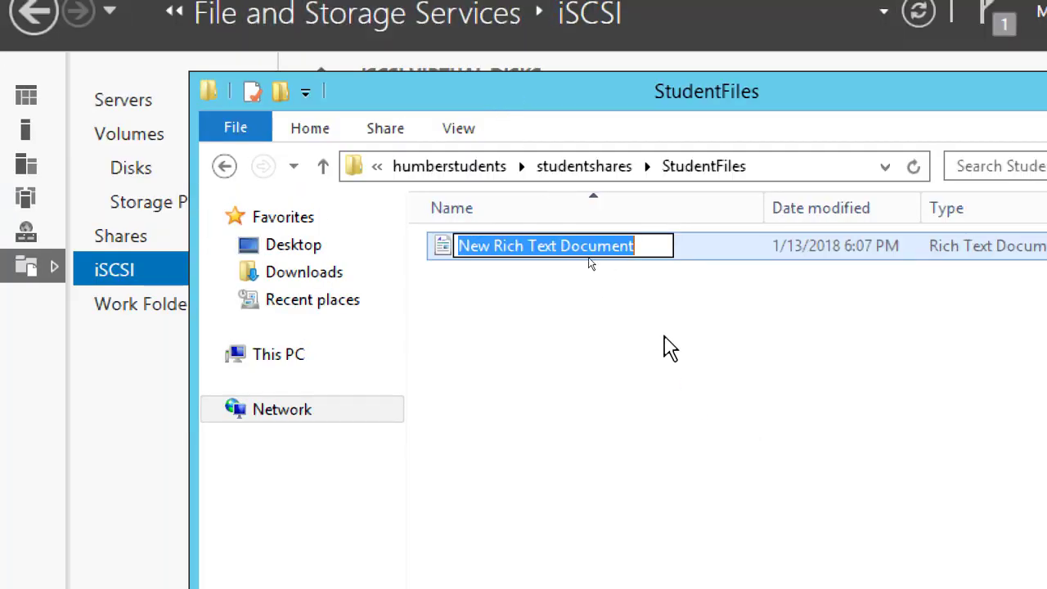
type("Files")
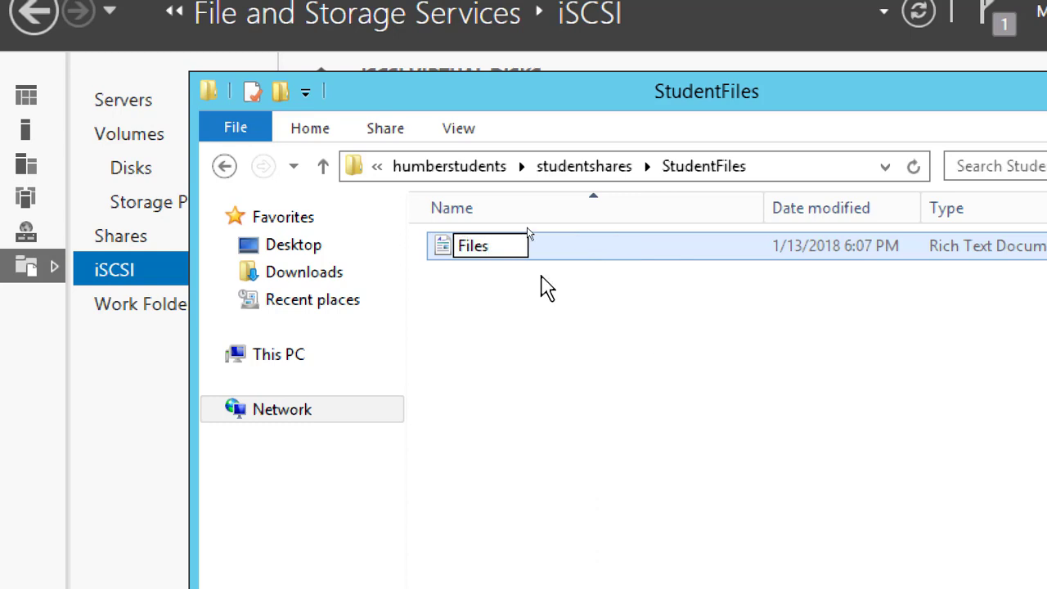
left_click(540, 277)
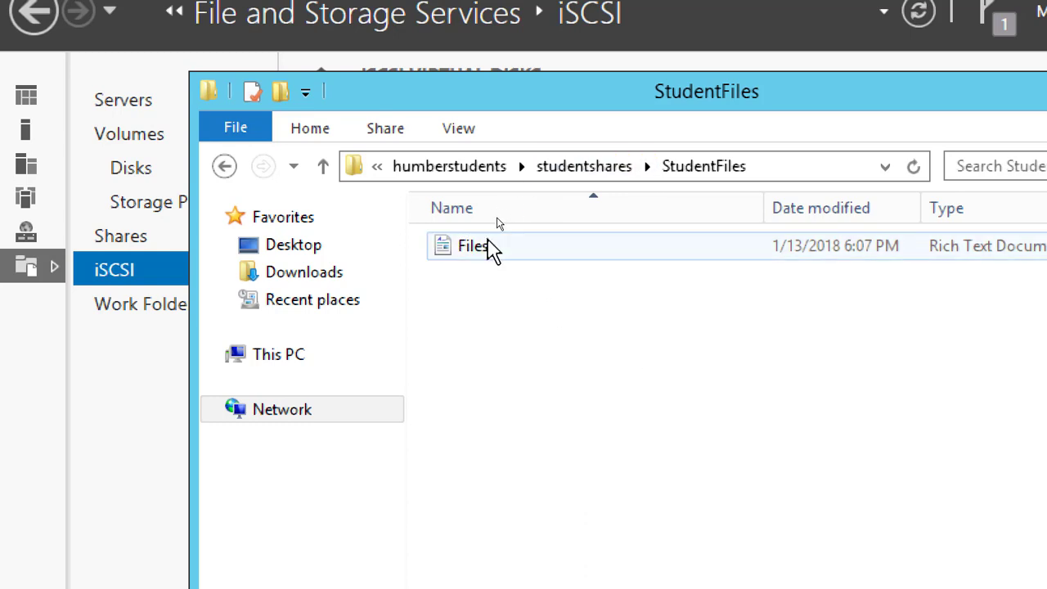
Write "Samosa were great. Please bring it every time" in the Files document, then save and close it
left_click(471, 249)
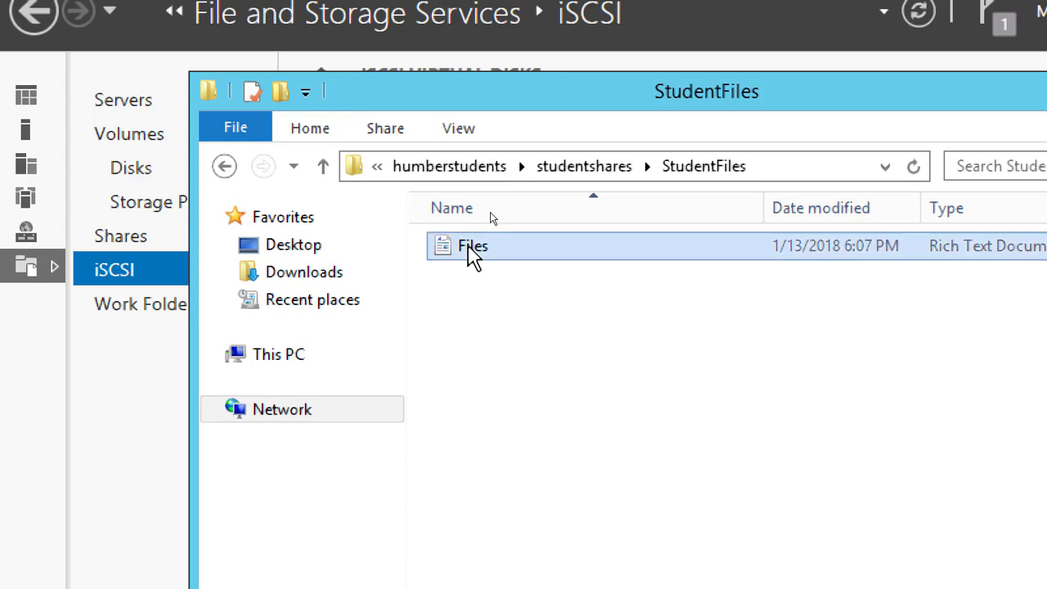
double_click(471, 249)
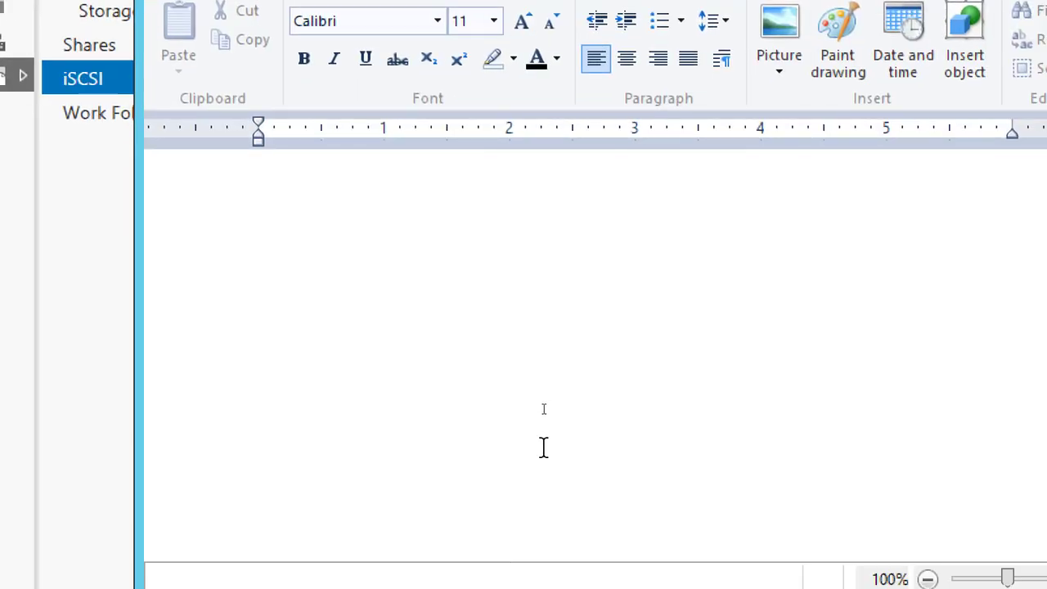
type("Samosa wer")
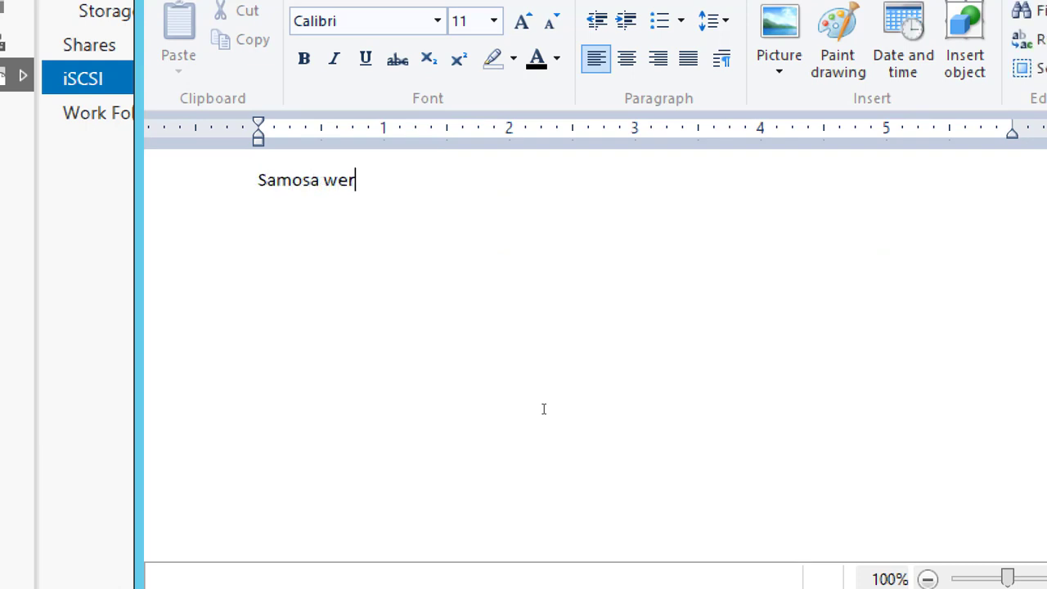
type("e great.")
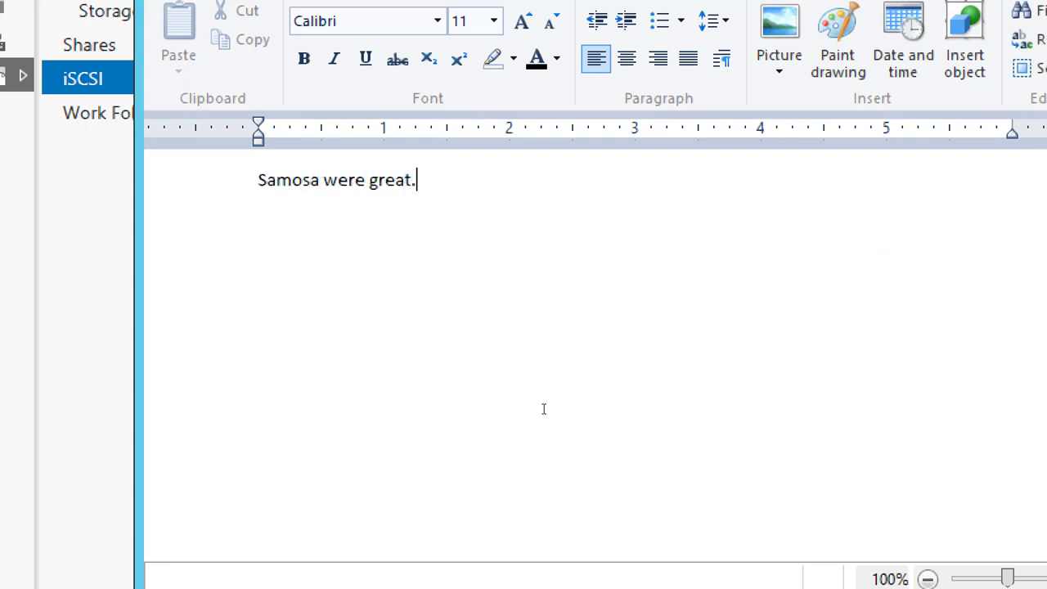
type(" Please bring it ever")
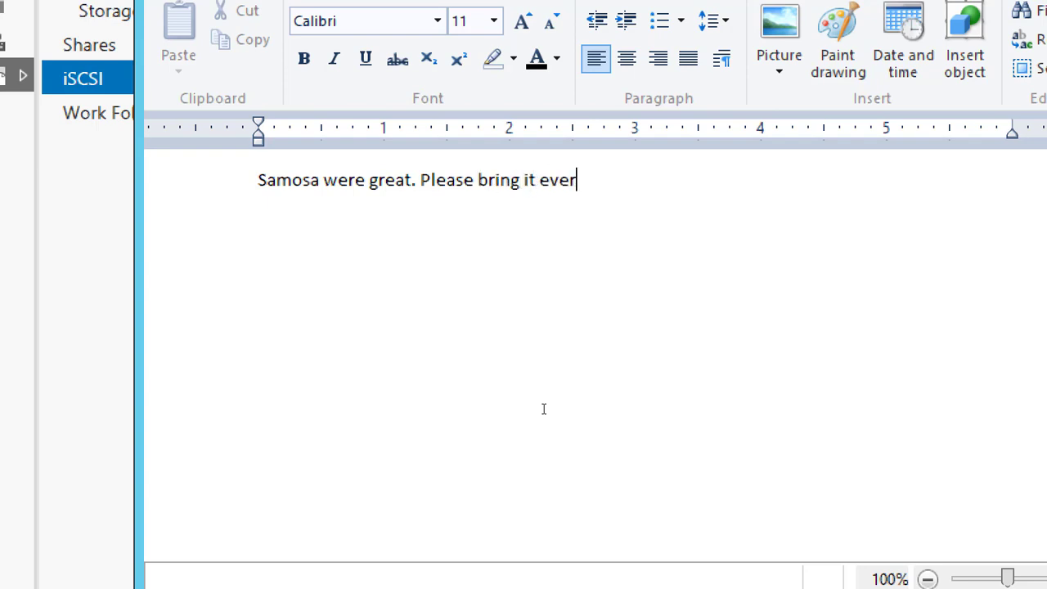
type("y time")
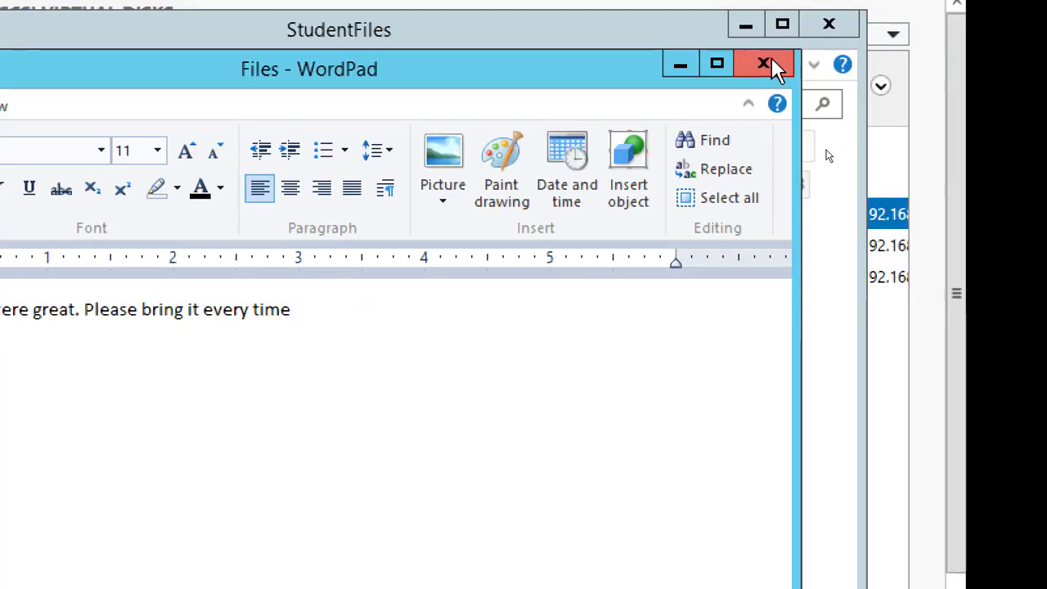
left_click(767, 64)
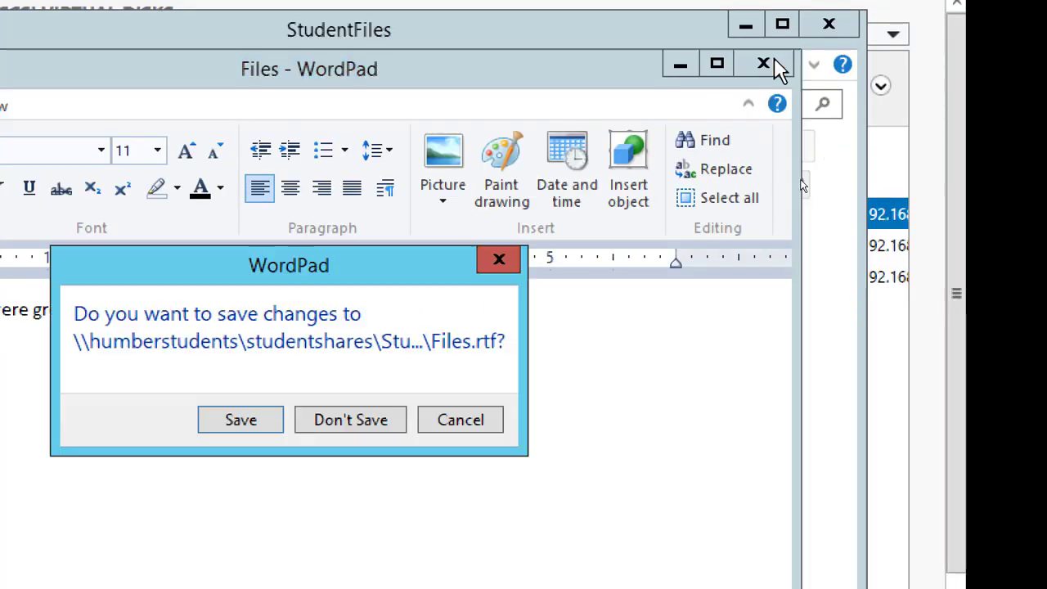
left_click(353, 325)
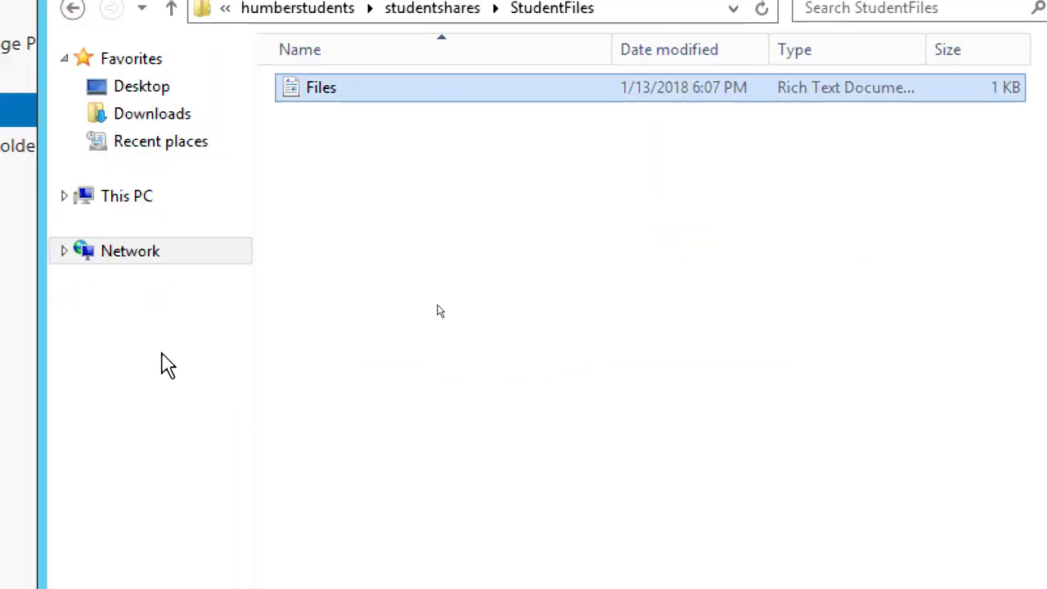
Reopen the Files document and paste three copies of its sentence below the original line
double_click(201, 90)
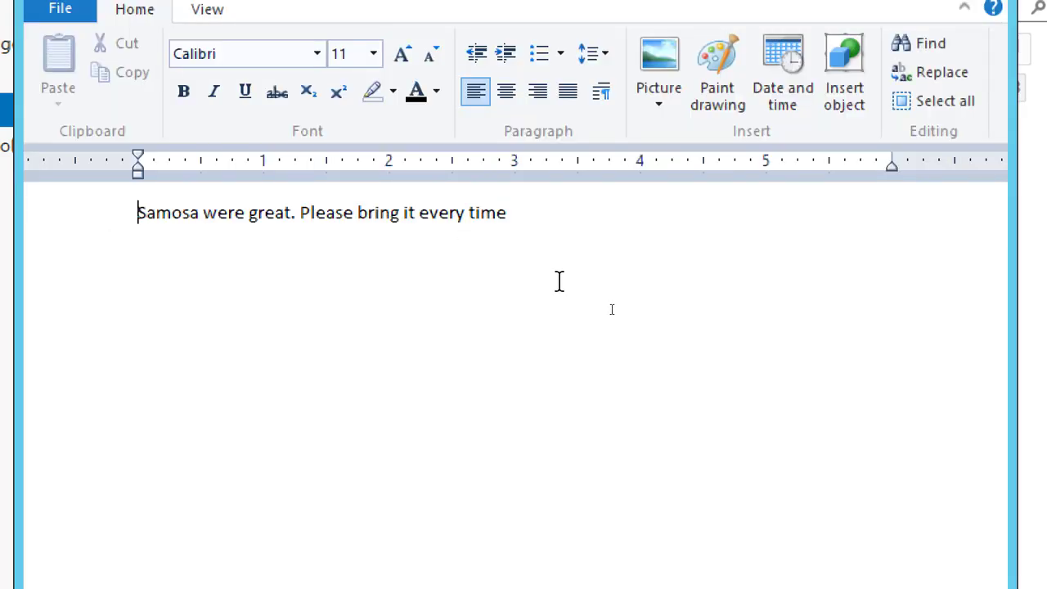
key("ctrl+a")
key("ctrl+c")
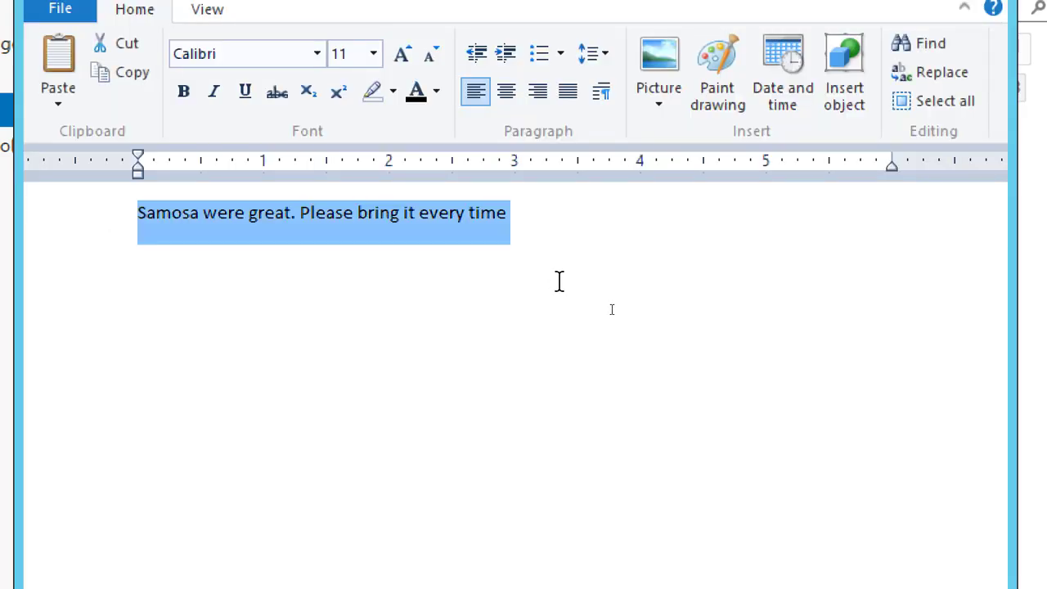
left_click(560, 281)
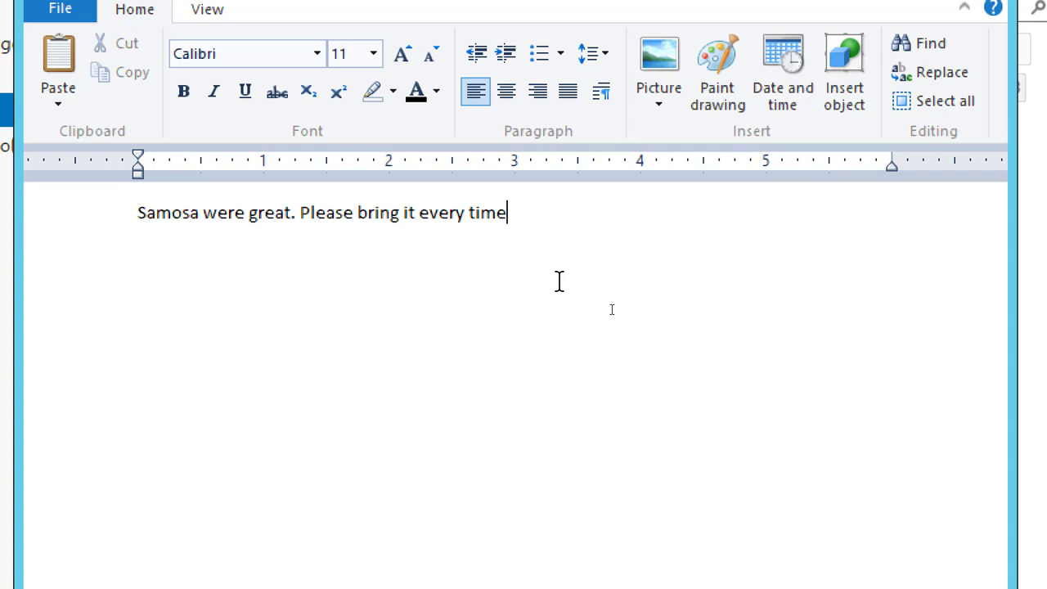
key("Return")
key("ctrl+v")
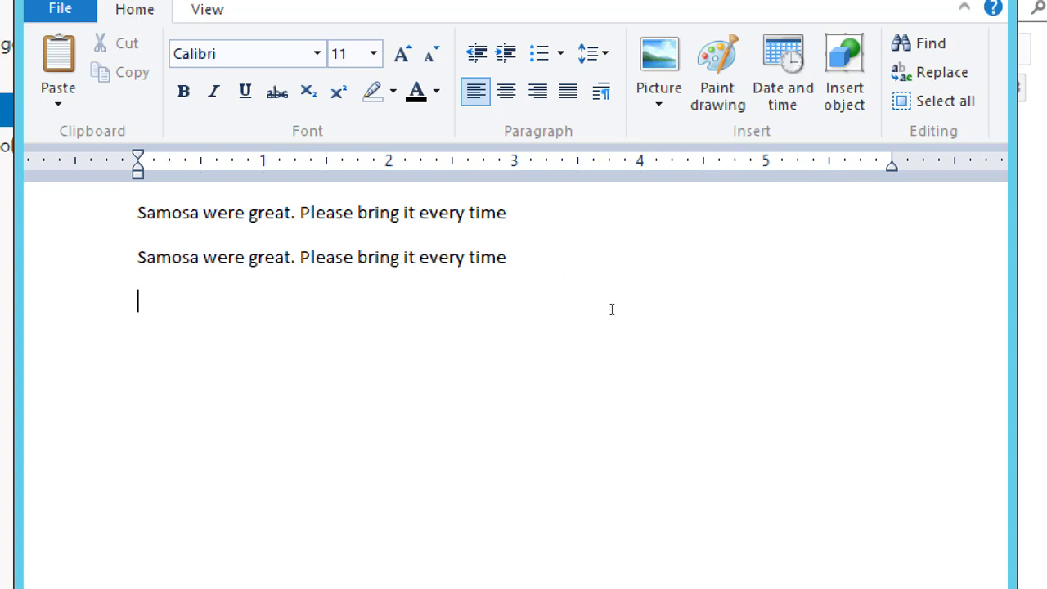
key("ctrl+v")
key("ctrl+v")
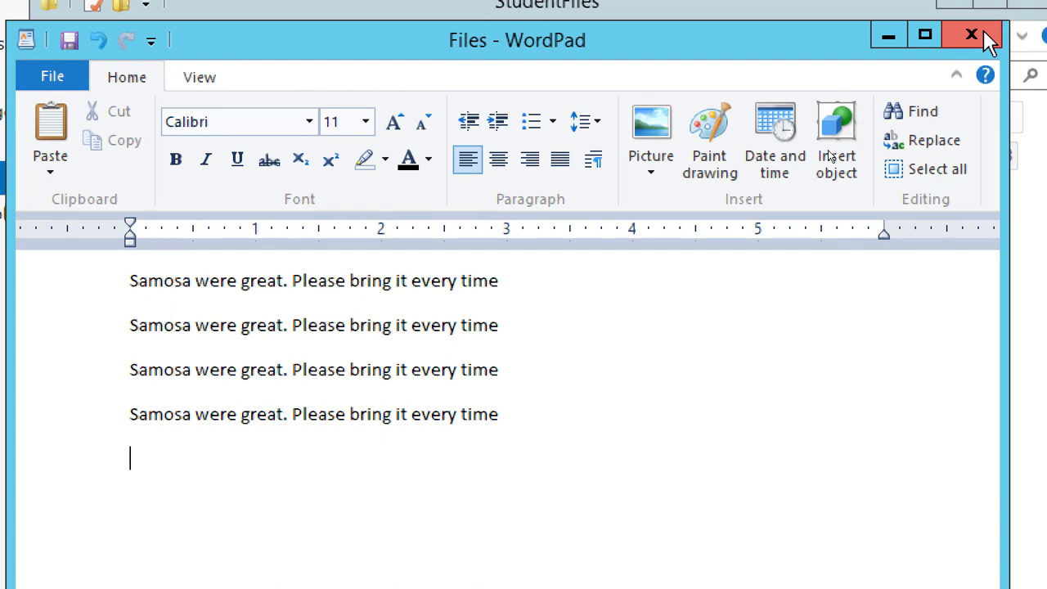
Close the Files document with its changes saved, then reopen it from the share to check the saved lines and close it
left_click(978, 0)
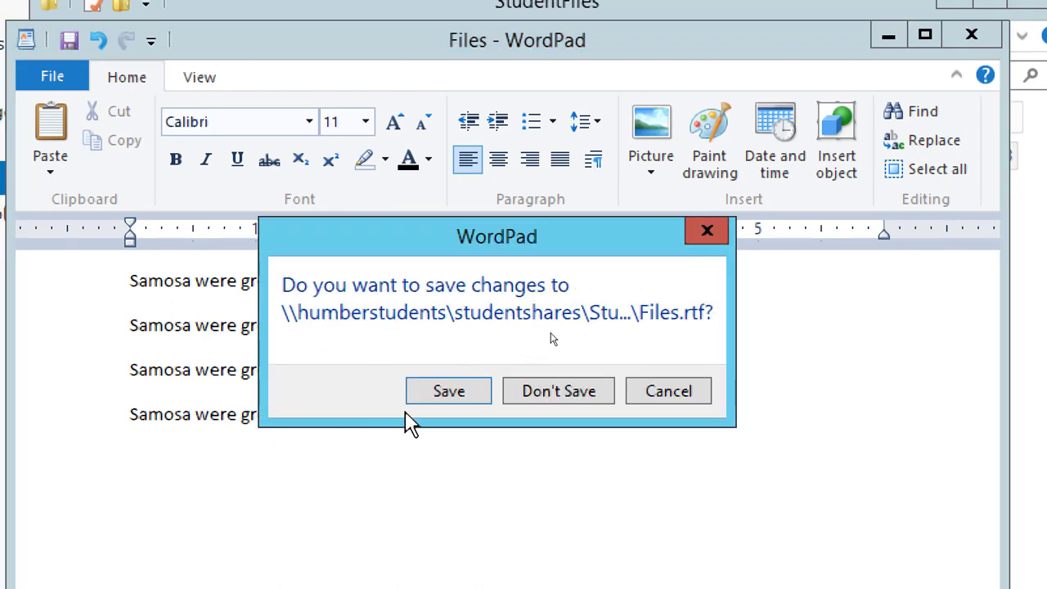
left_click(445, 391)
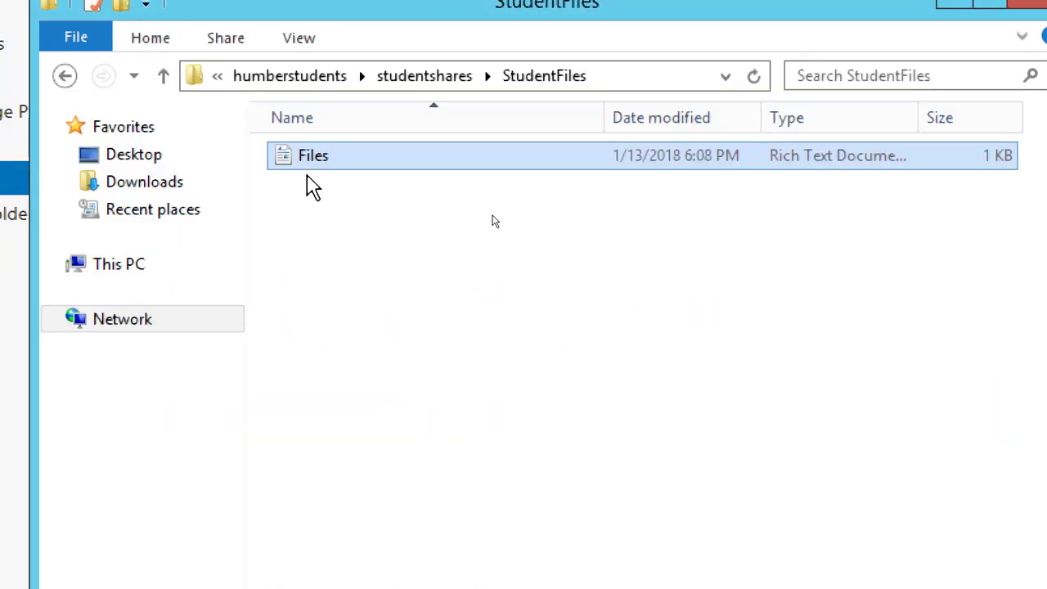
double_click(320, 163)
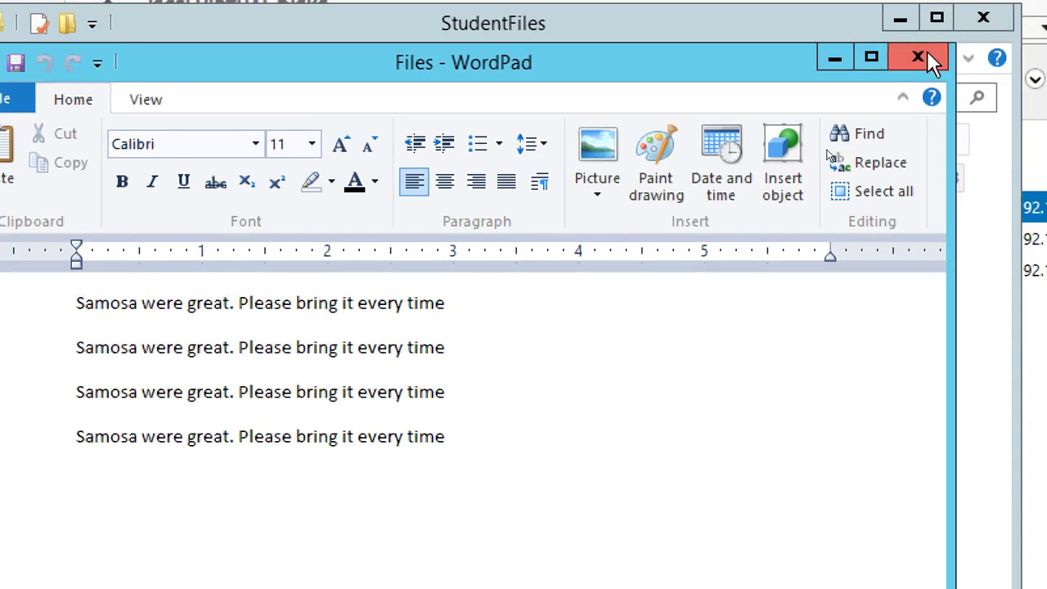
left_click(929, 62)
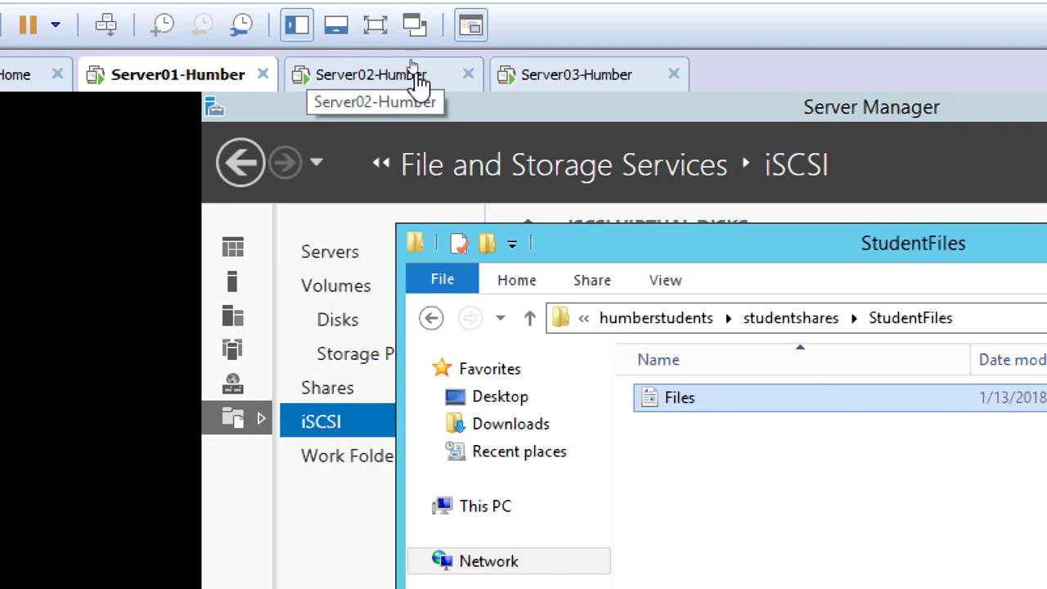
Check the HumberCluster summary on Server02-Humber, then power off that virtual machine
left_click(359, 81)
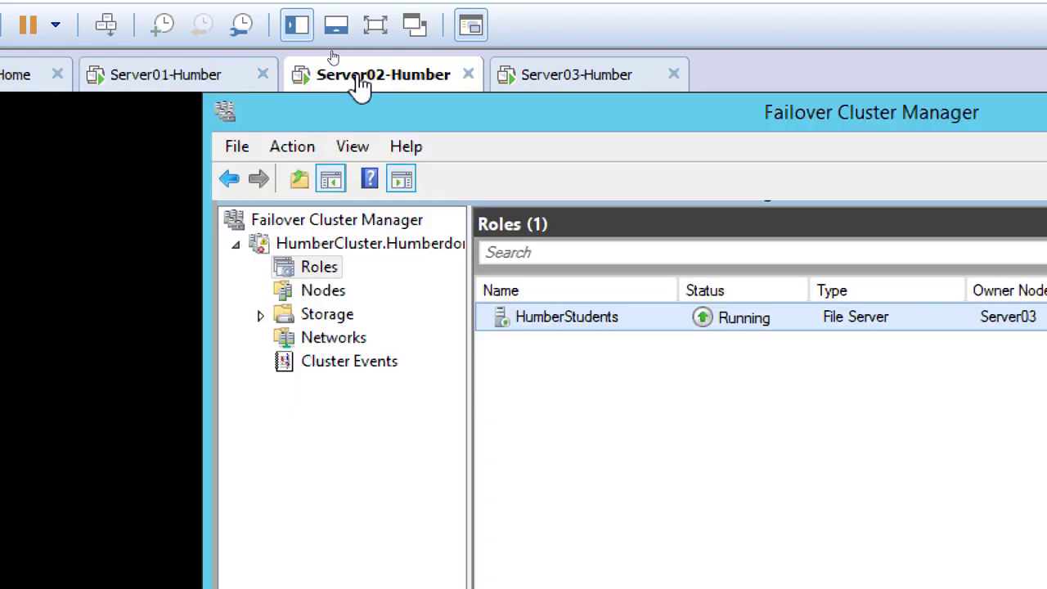
left_click(359, 249)
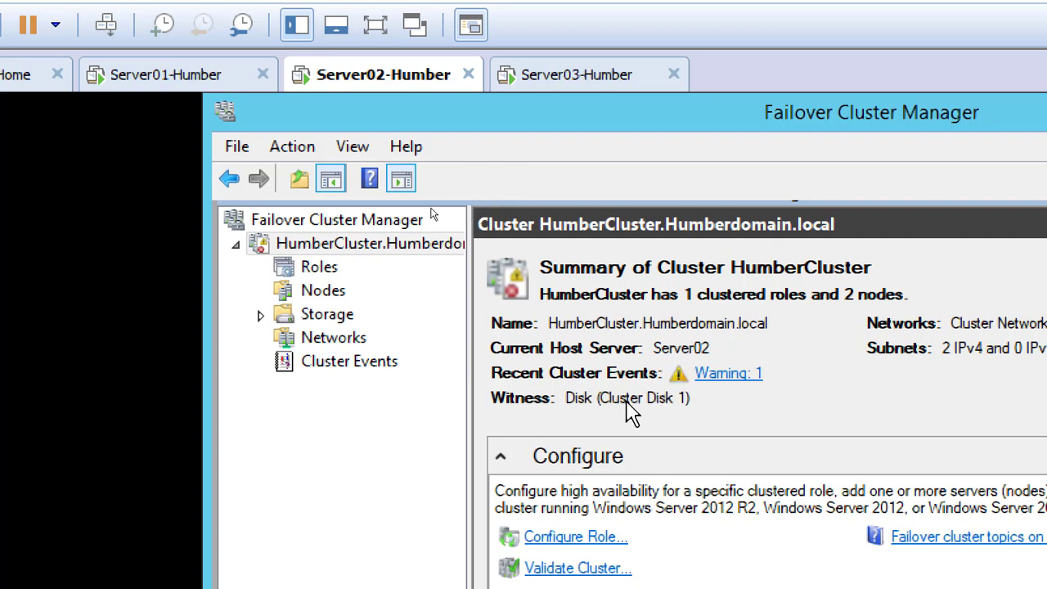
right_click(358, 69)
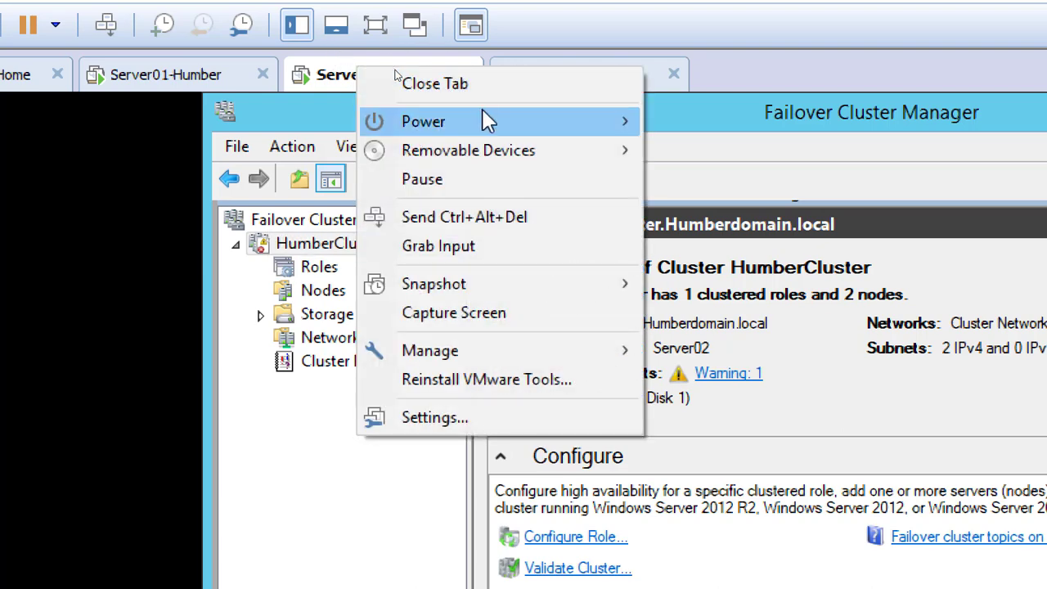
mouse_move(474, 121)
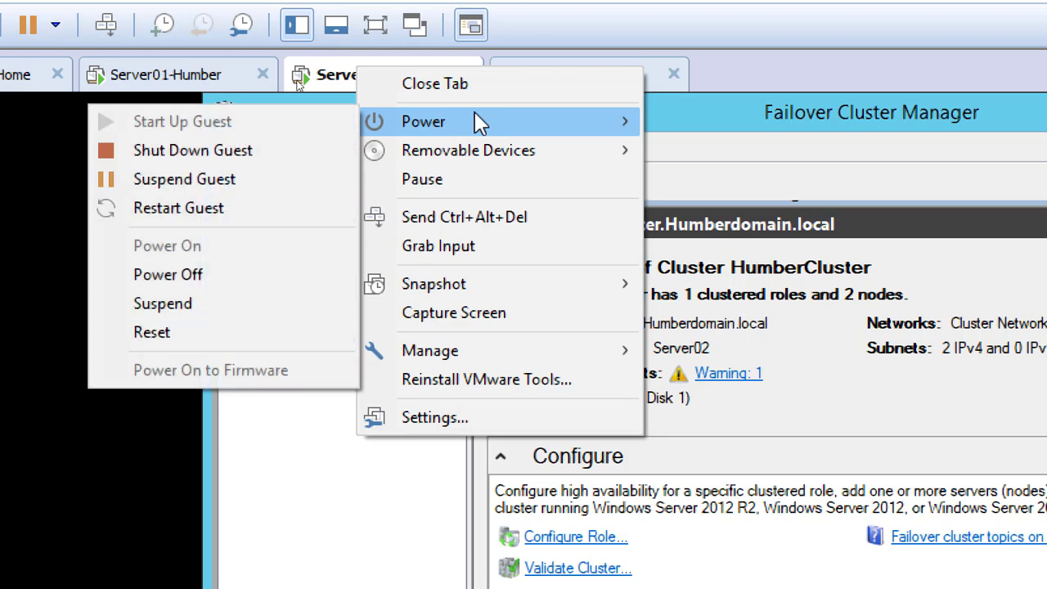
left_click(217, 279)
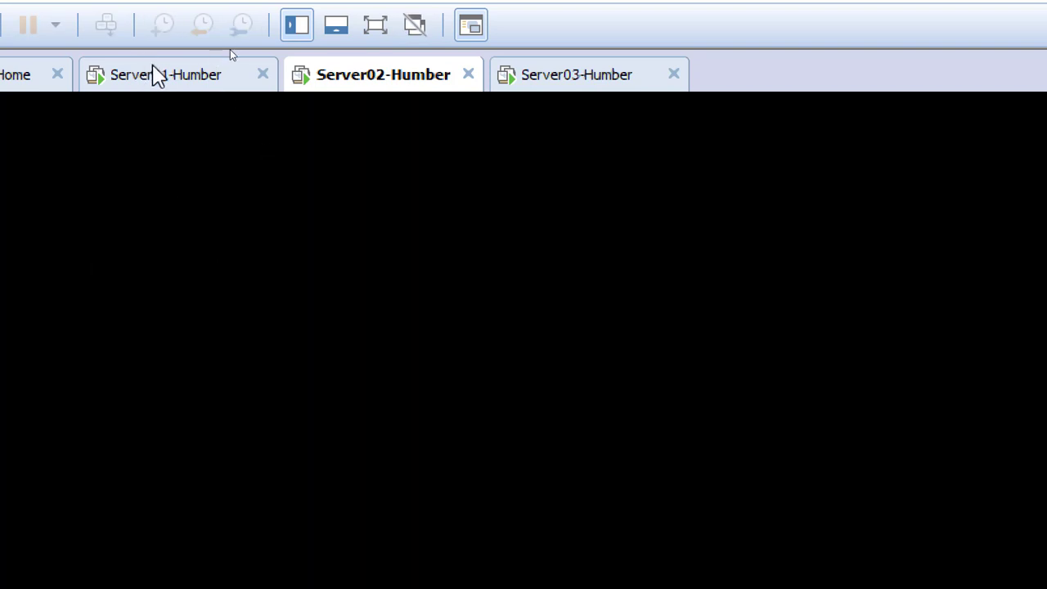
On Server01-Humber, open the Files document, insert "c" and pasted copies of the sentence at its start, then save and close it
left_click(156, 86)
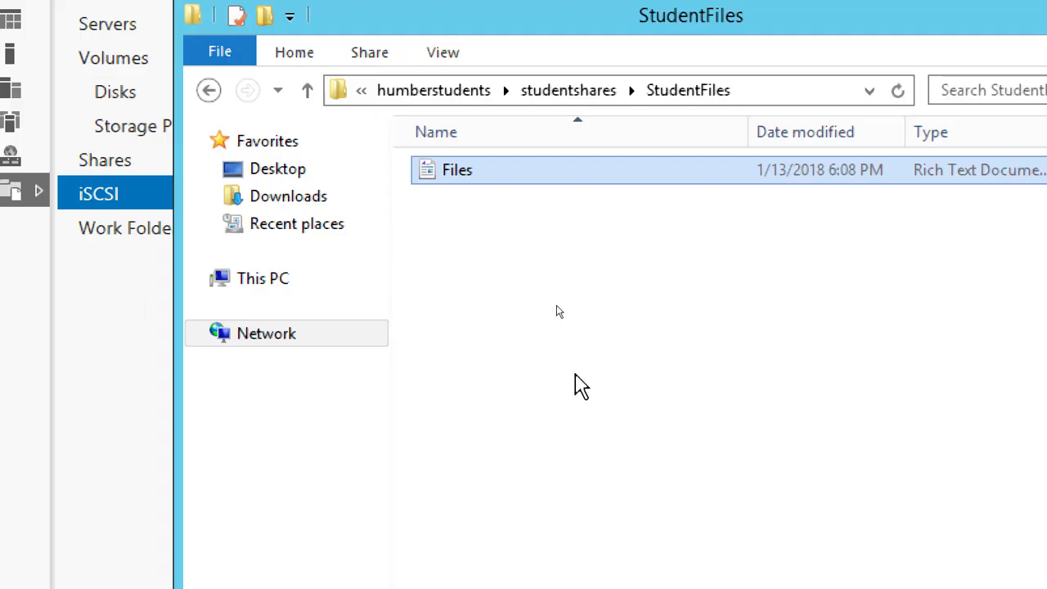
left_click(657, 383)
left_click(665, 395)
double_click(442, 169)
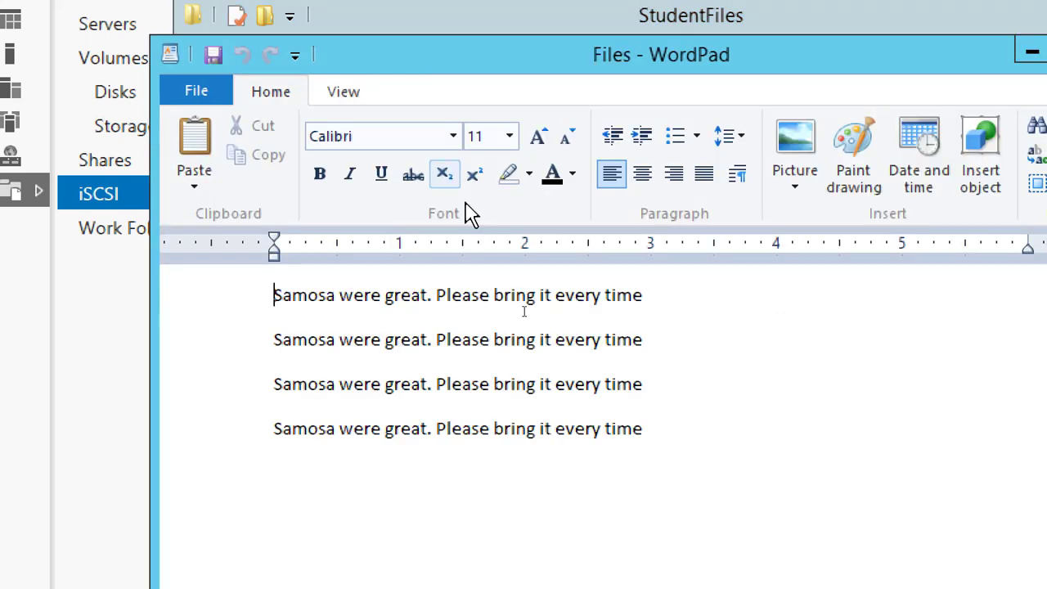
type("c")
key("ctrl+v")
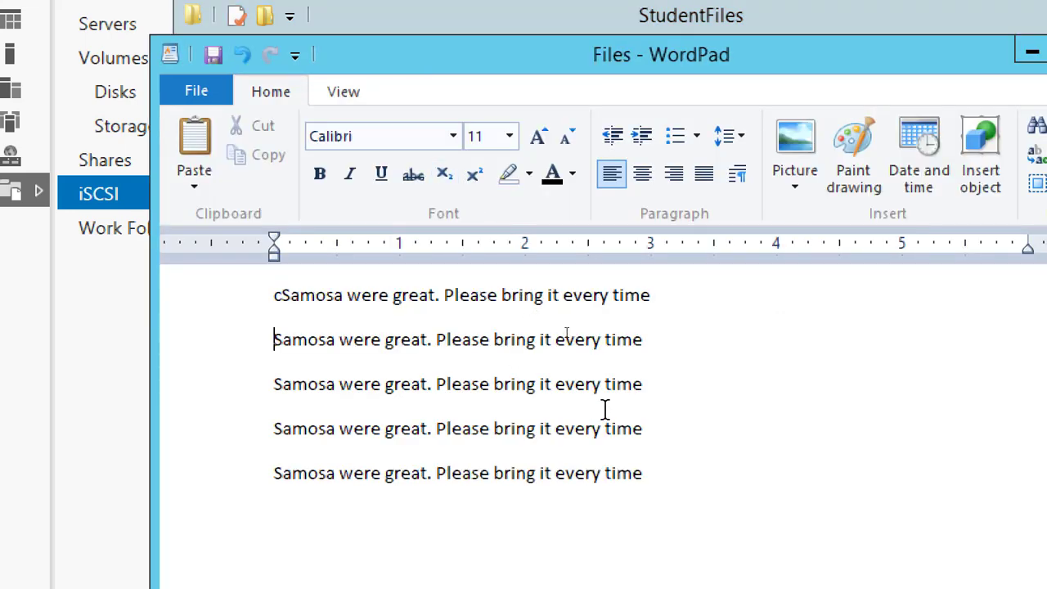
key("ctrl+v")
key("ctrl+v")
left_click(992, 160)
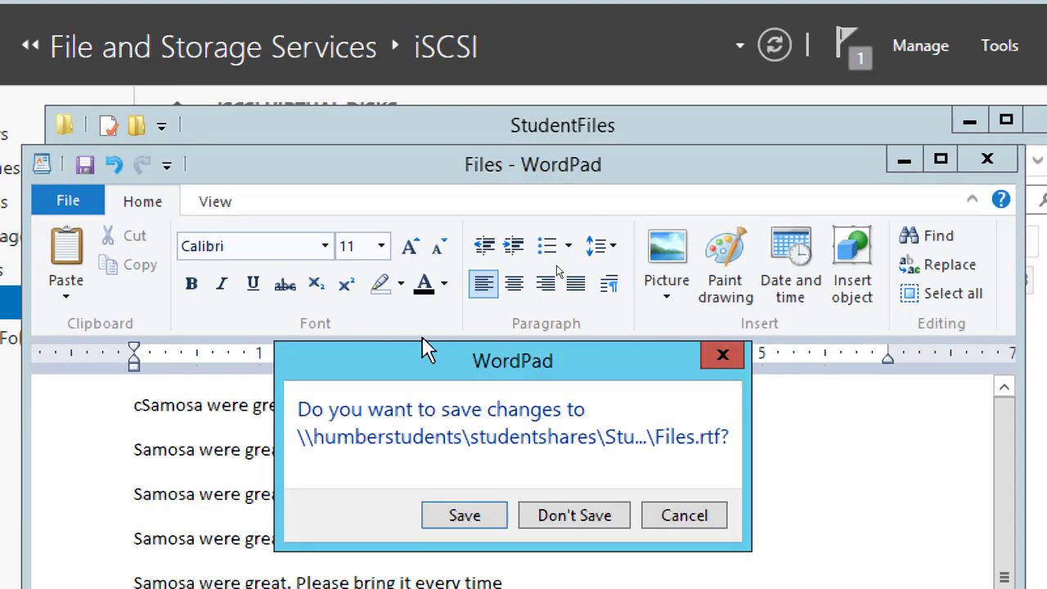
left_click(479, 522)
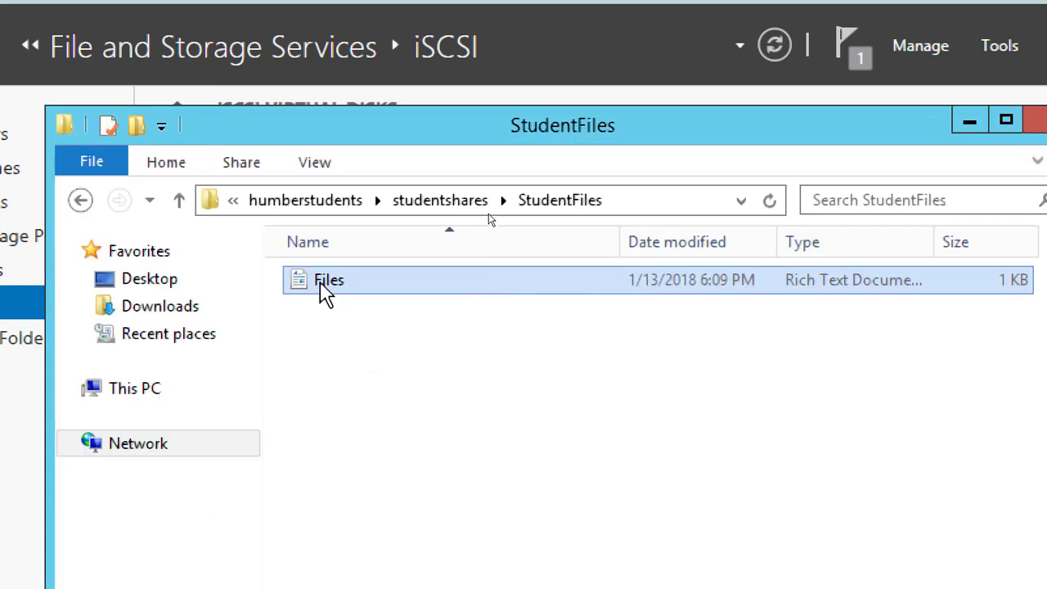
Reopen the Files document, paste more copies of the sentence above the line starting with "c", then save and close it
double_click(325, 288)
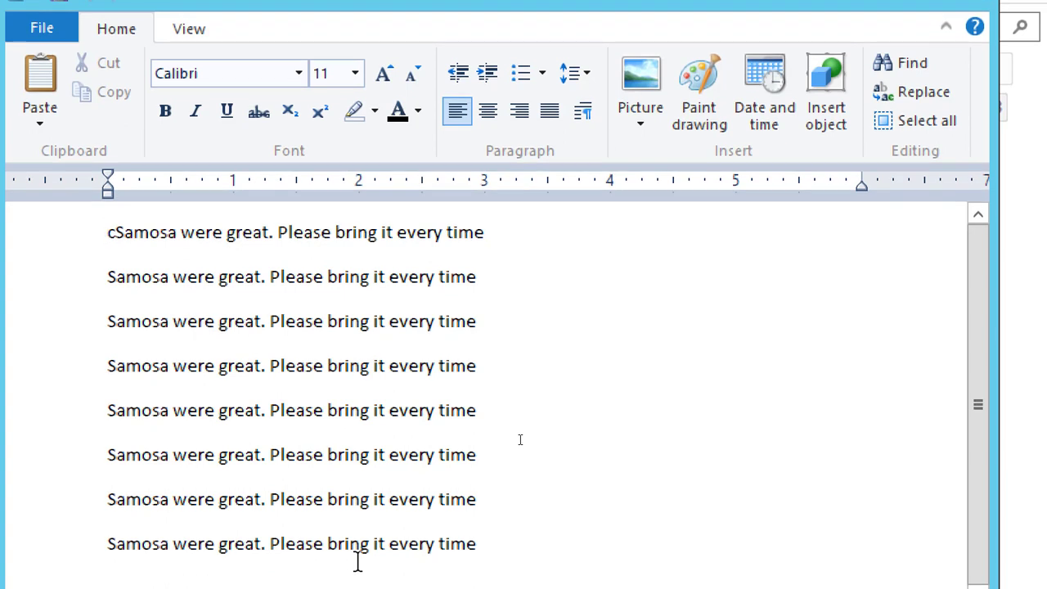
key("ctrl+v")
key("ctrl+v")
key("ctrl+v")
key("ctrl+v")
key("ctrl+v")
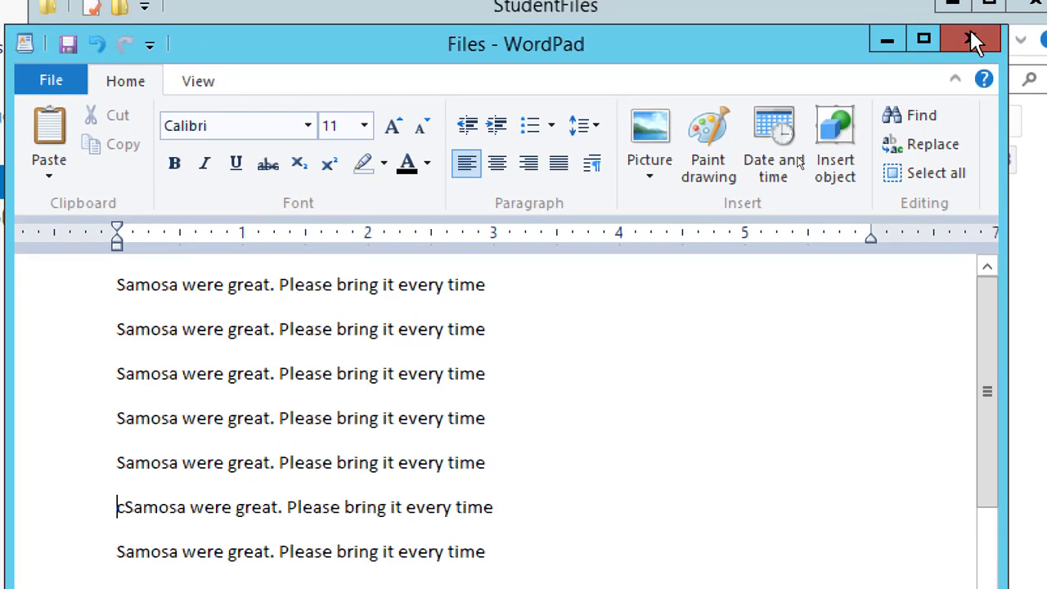
left_click(971, 27)
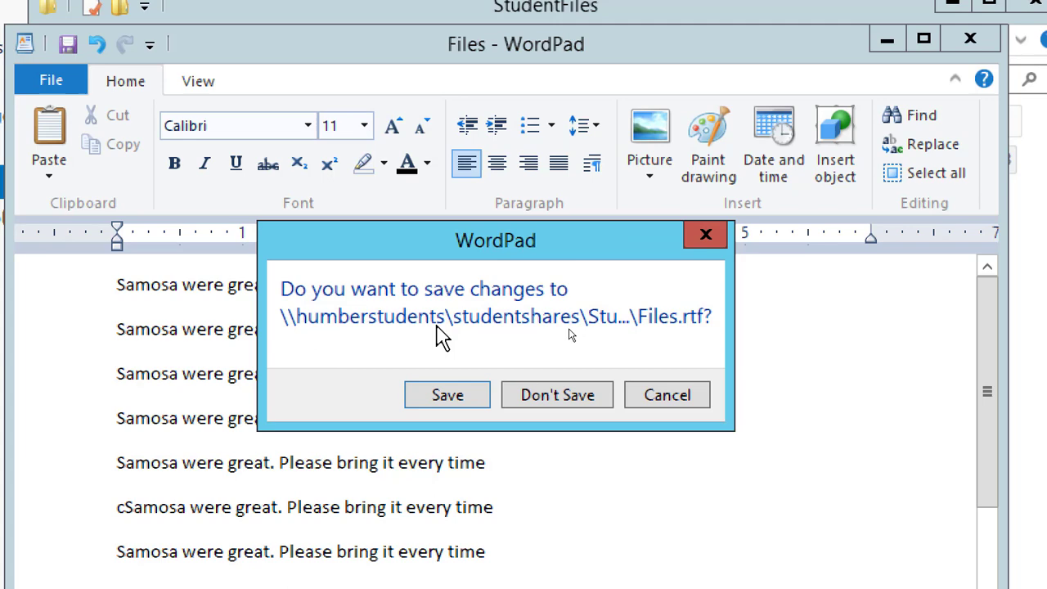
left_click(449, 380)
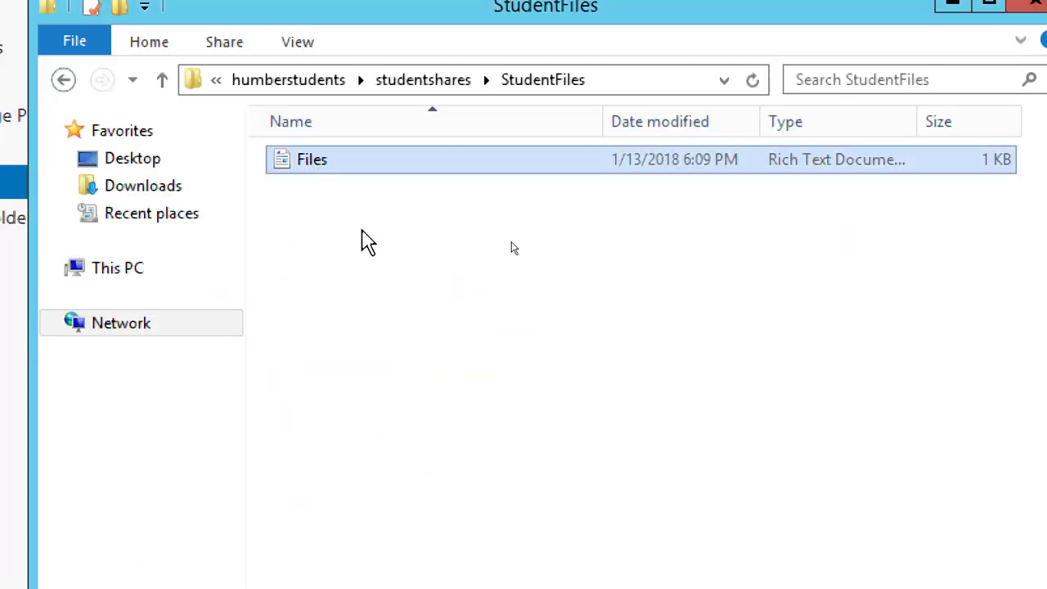
Open the Files document once more, add another batch of the copied sentence at the beginning, and save it on closing
double_click(315, 164)
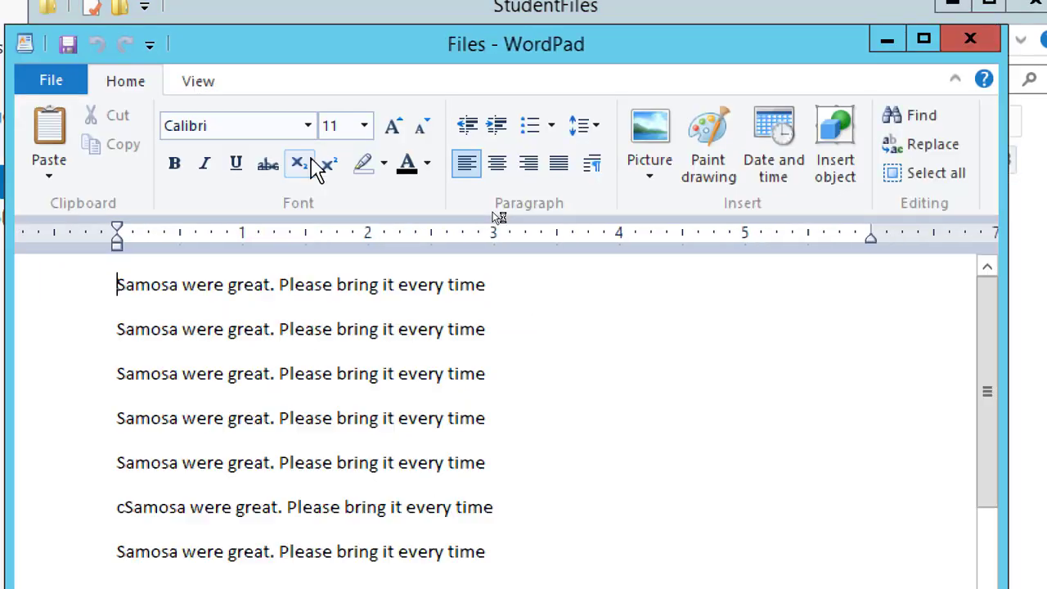
key("ctrl+v")
key("ctrl+v")
key("ctrl+v")
key("ctrl+v")
key("ctrl+v")
key("ctrl+v")
key("ctrl+v")
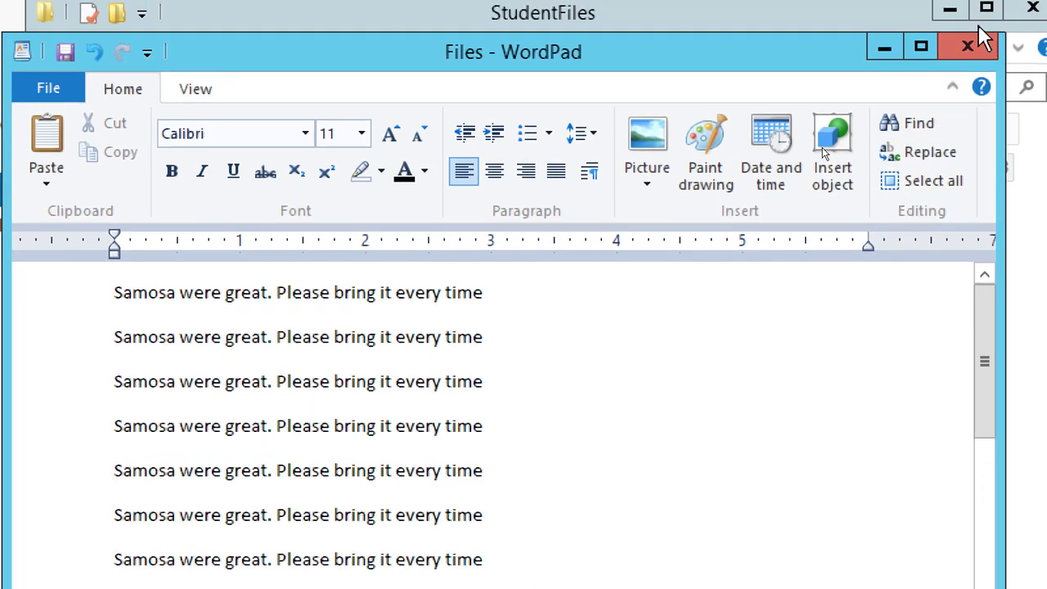
left_click(970, 38)
left_click(444, 401)
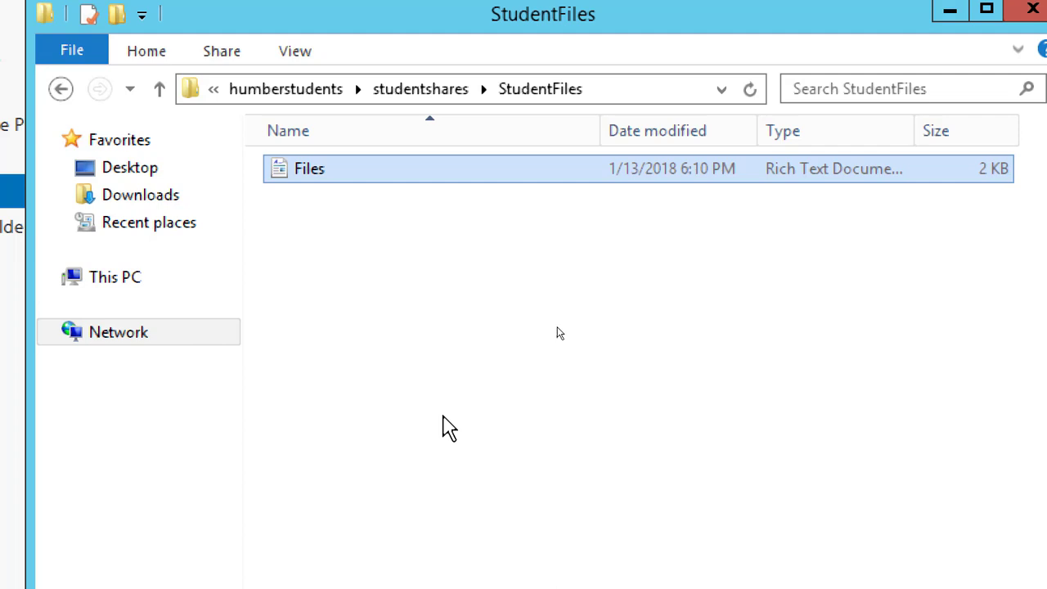
Open and close the Files document twice to check that it is still accessible over the network share
double_click(304, 170)
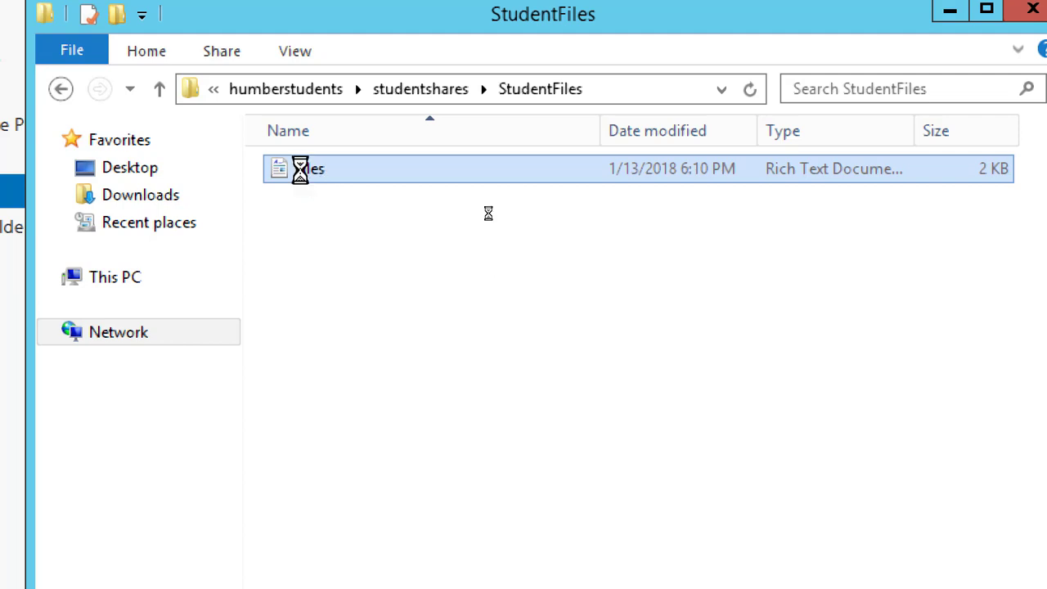
left_click(966, 50)
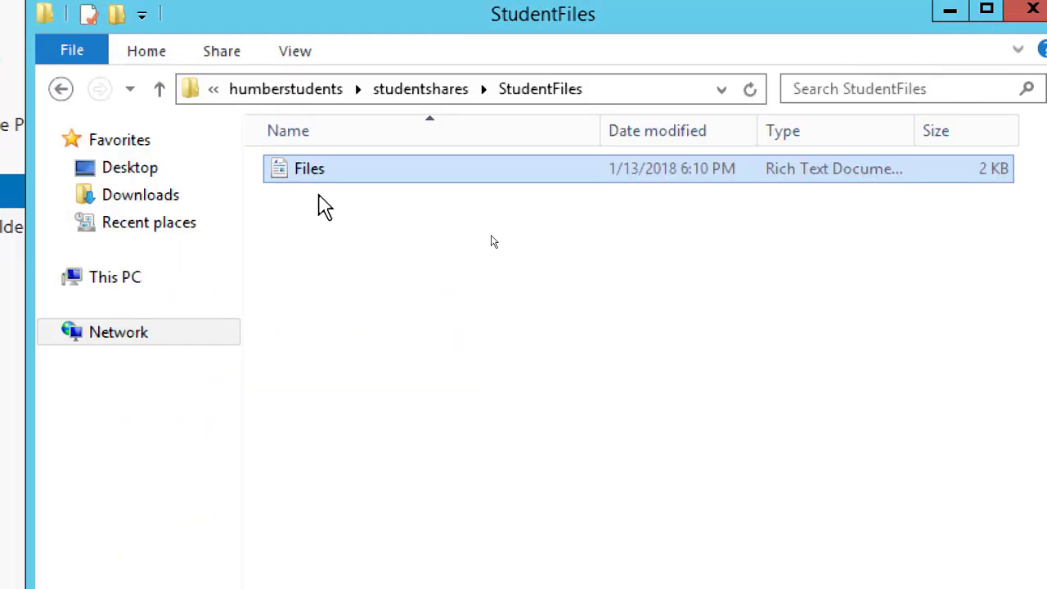
double_click(283, 172)
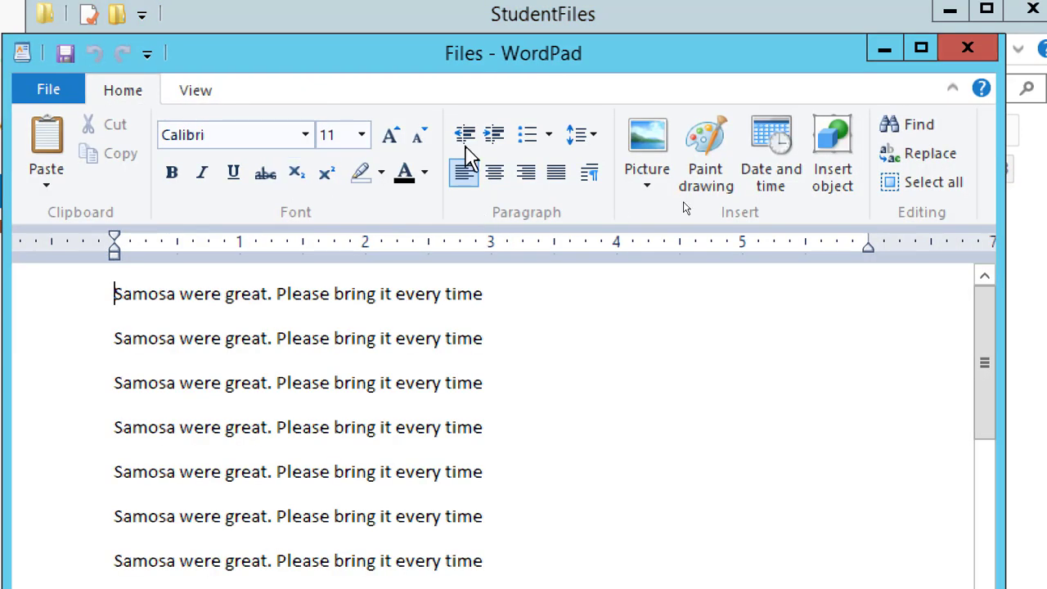
left_click(972, 49)
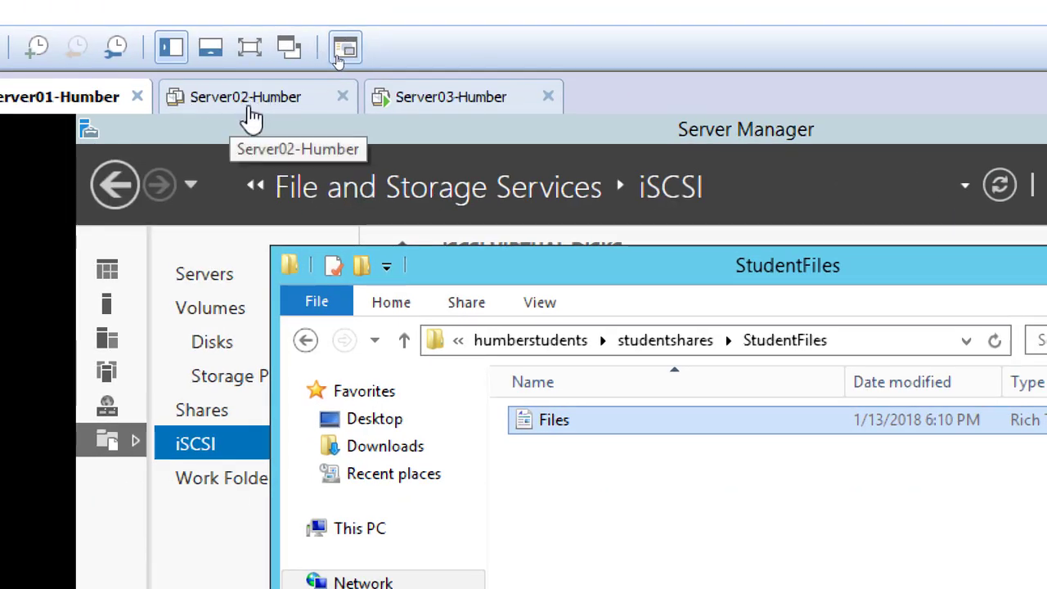
Check the HumberCluster summary on Server03-Humber, then power off that virtual machine as well
left_click(432, 105)
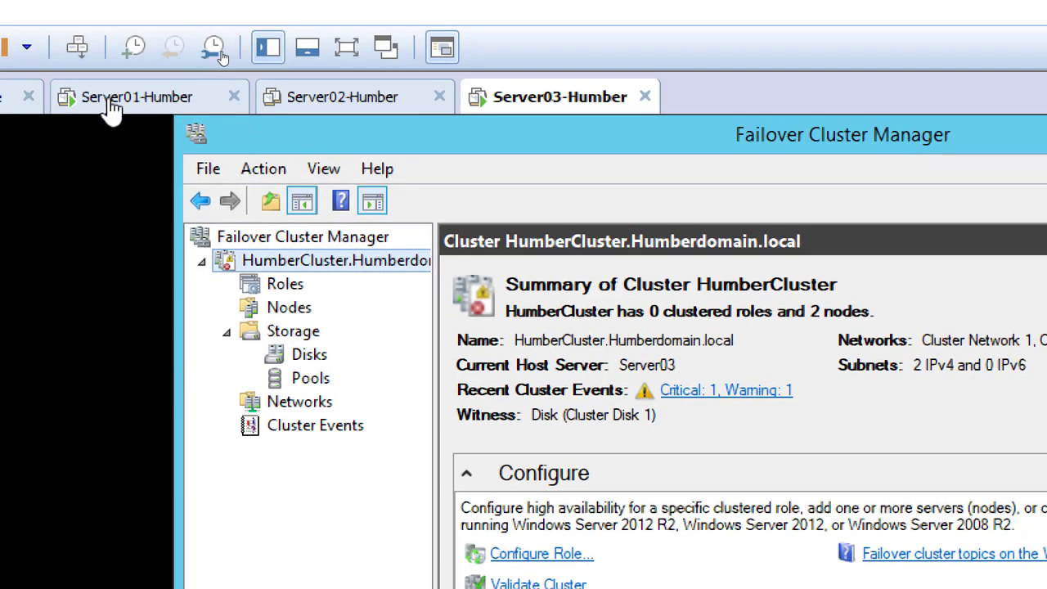
left_click(113, 107)
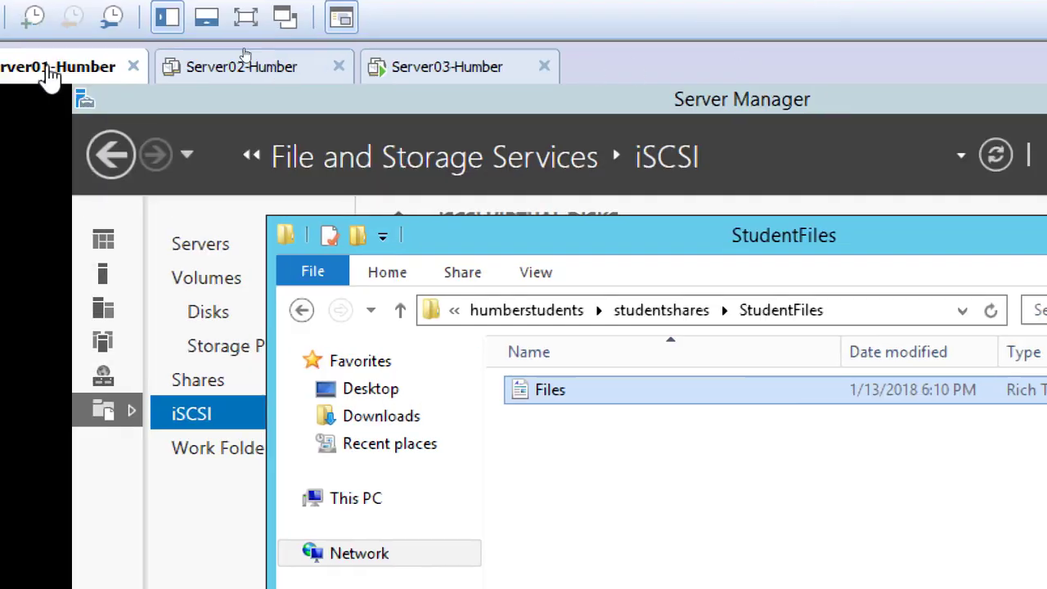
left_click(428, 69)
right_click(433, 70)
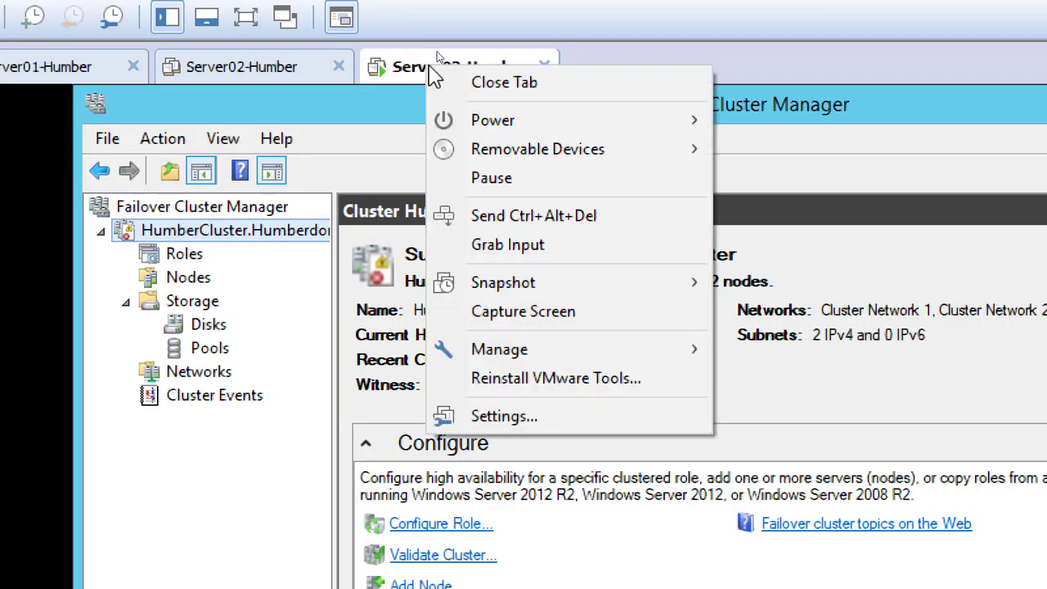
mouse_move(532, 131)
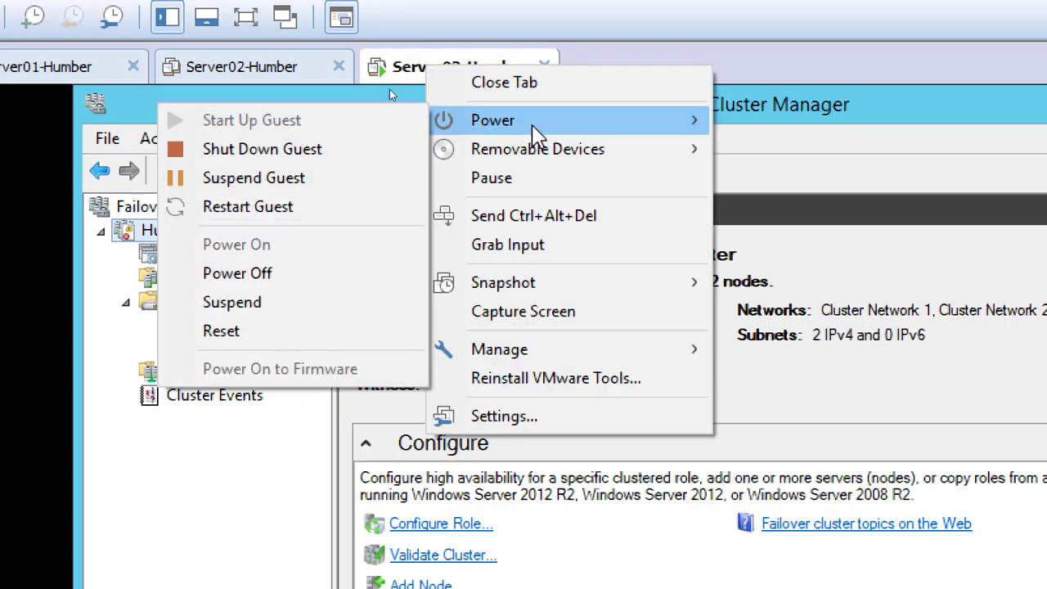
left_click(301, 274)
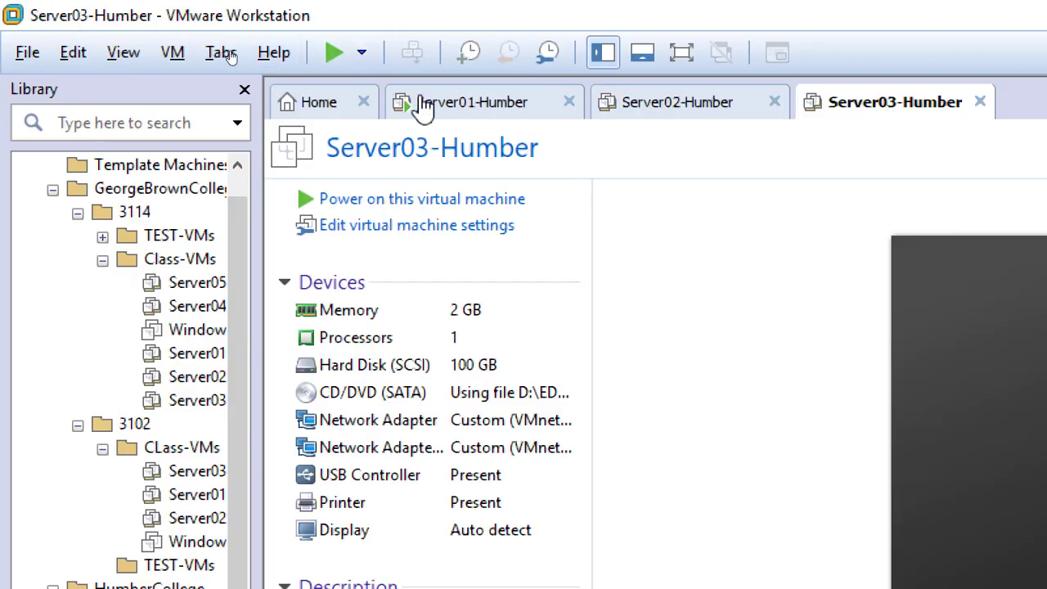
On Server01-Humber, try to open the Files document from the StudentFiles folder to test access with both cluster nodes powered off
left_click(468, 110)
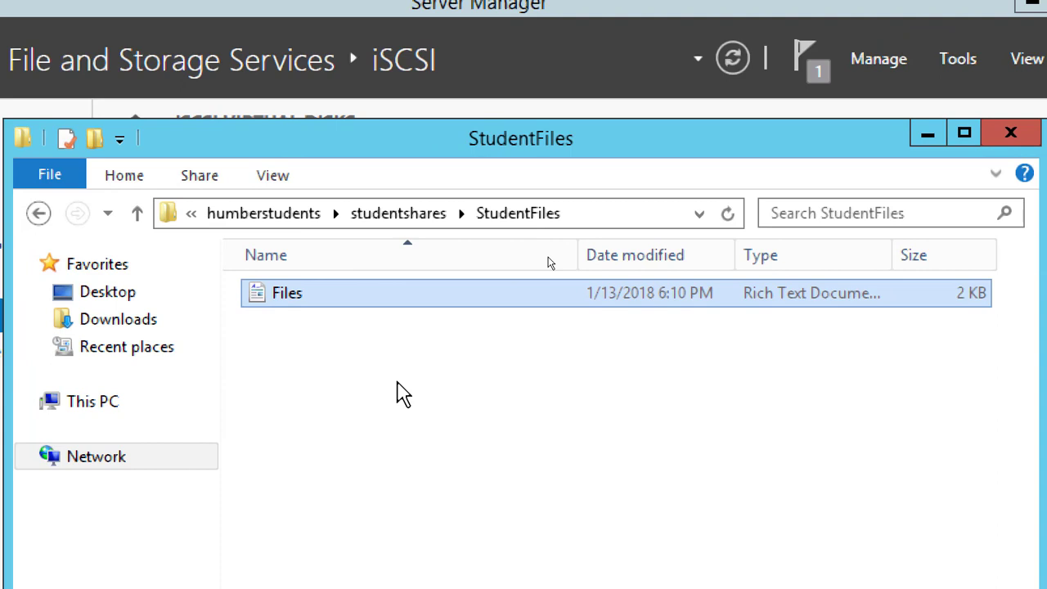
double_click(274, 293)
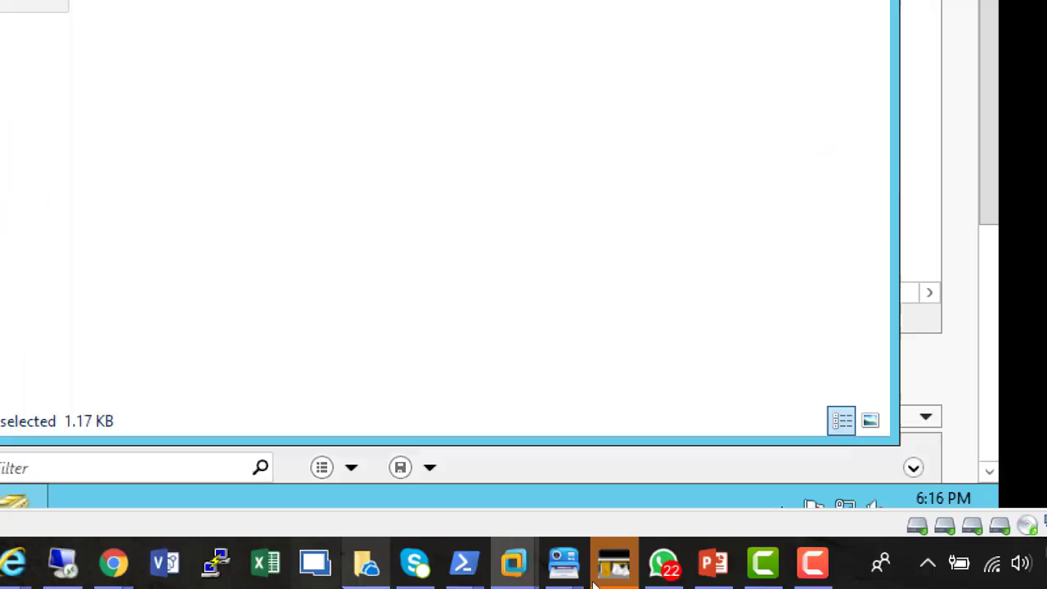
left_click(812, 564)
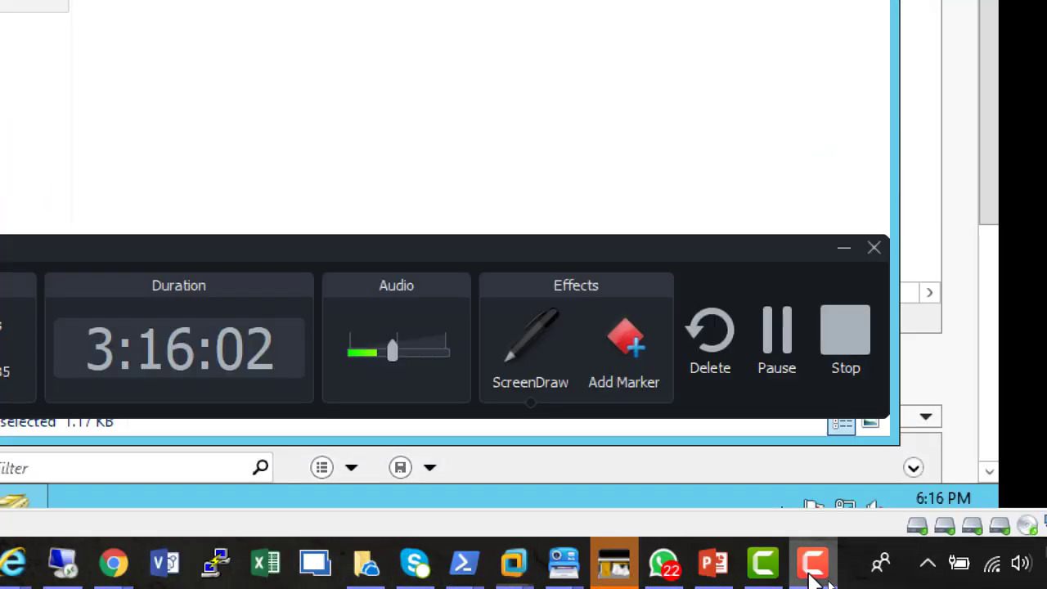